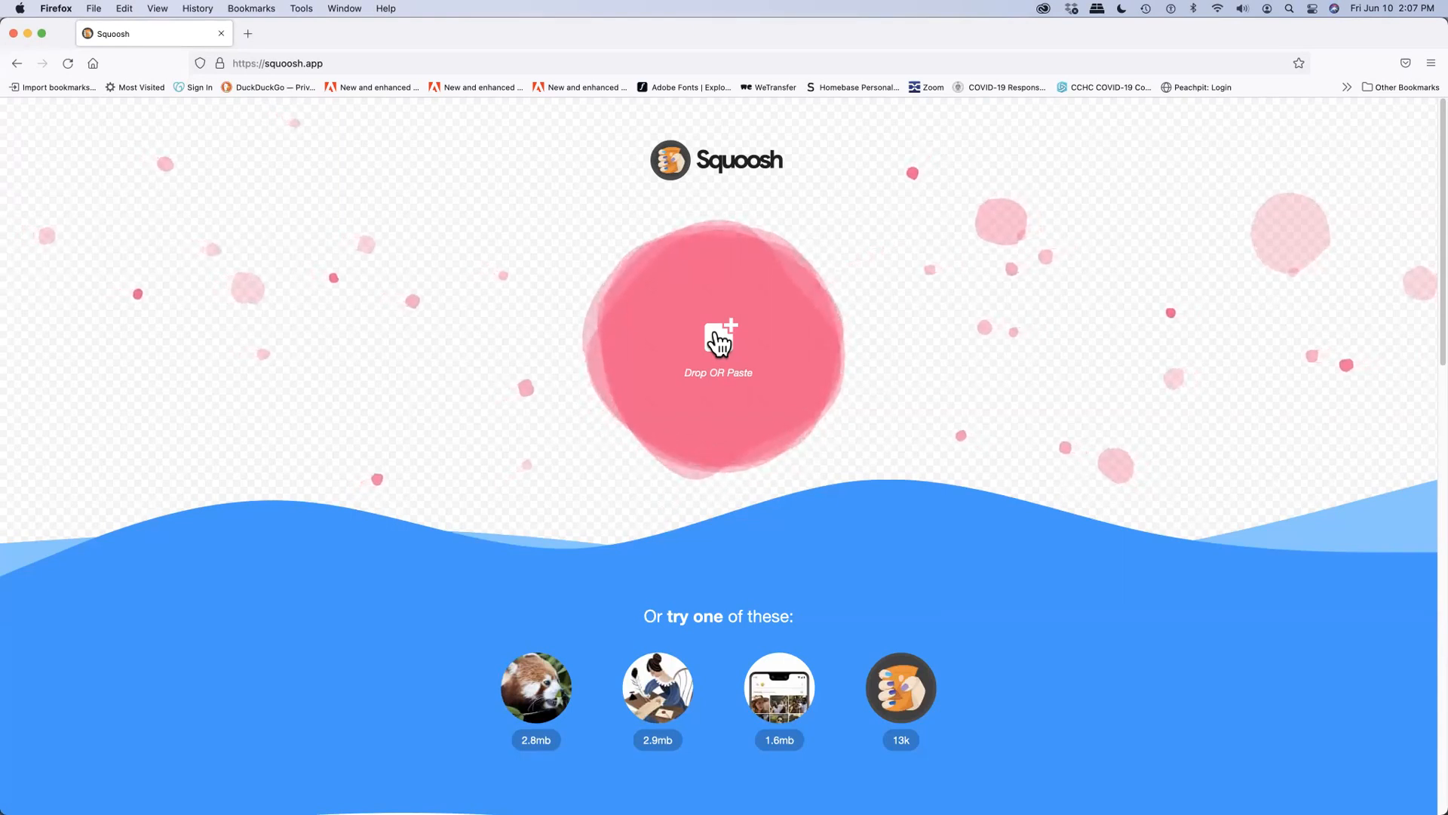
Switch to Illustrator and go to the Classic 3D artboard after visiting the Extrude artboard.
key("super+Tab")
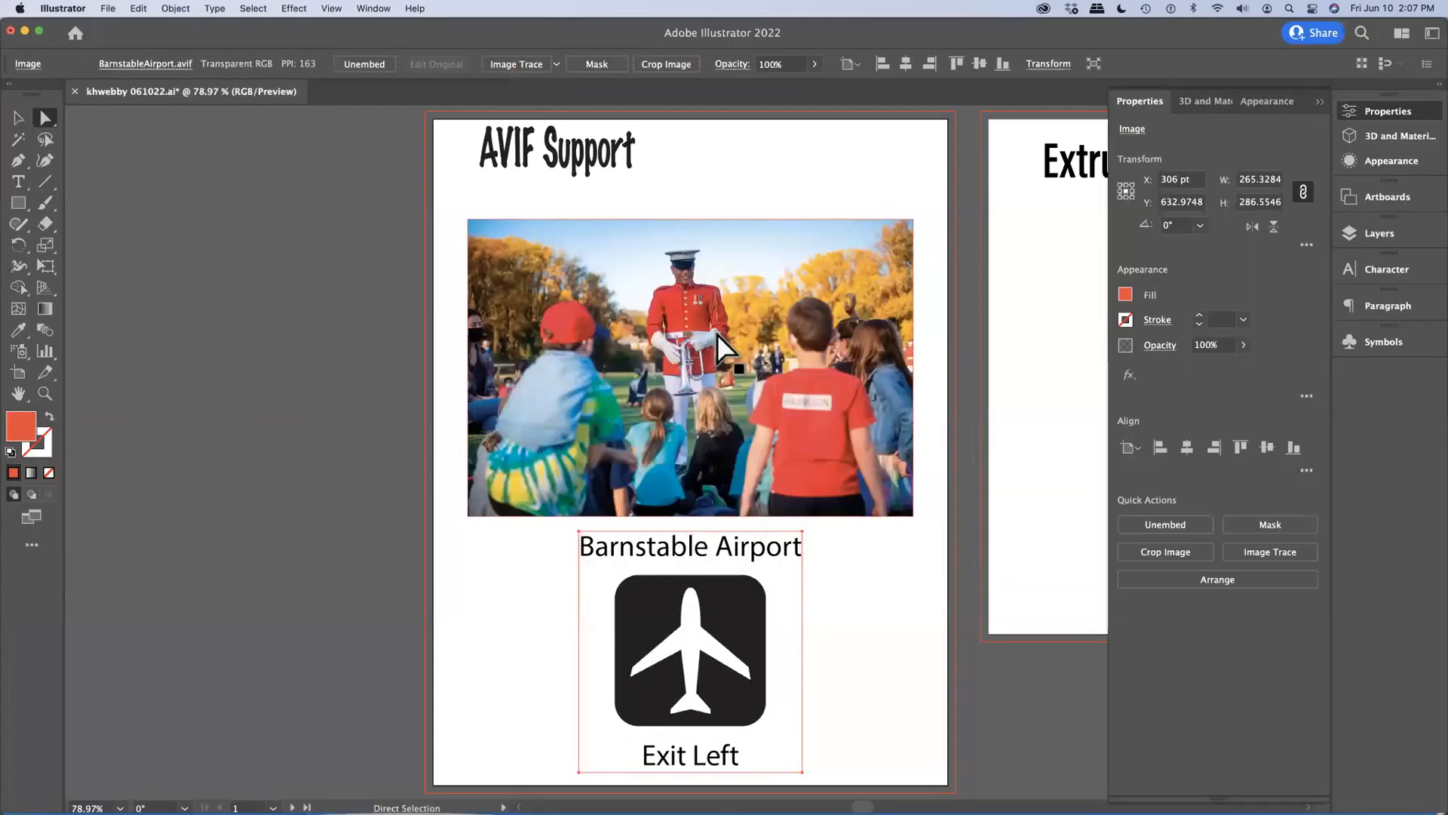
scroll(731, 355, "right", 2)
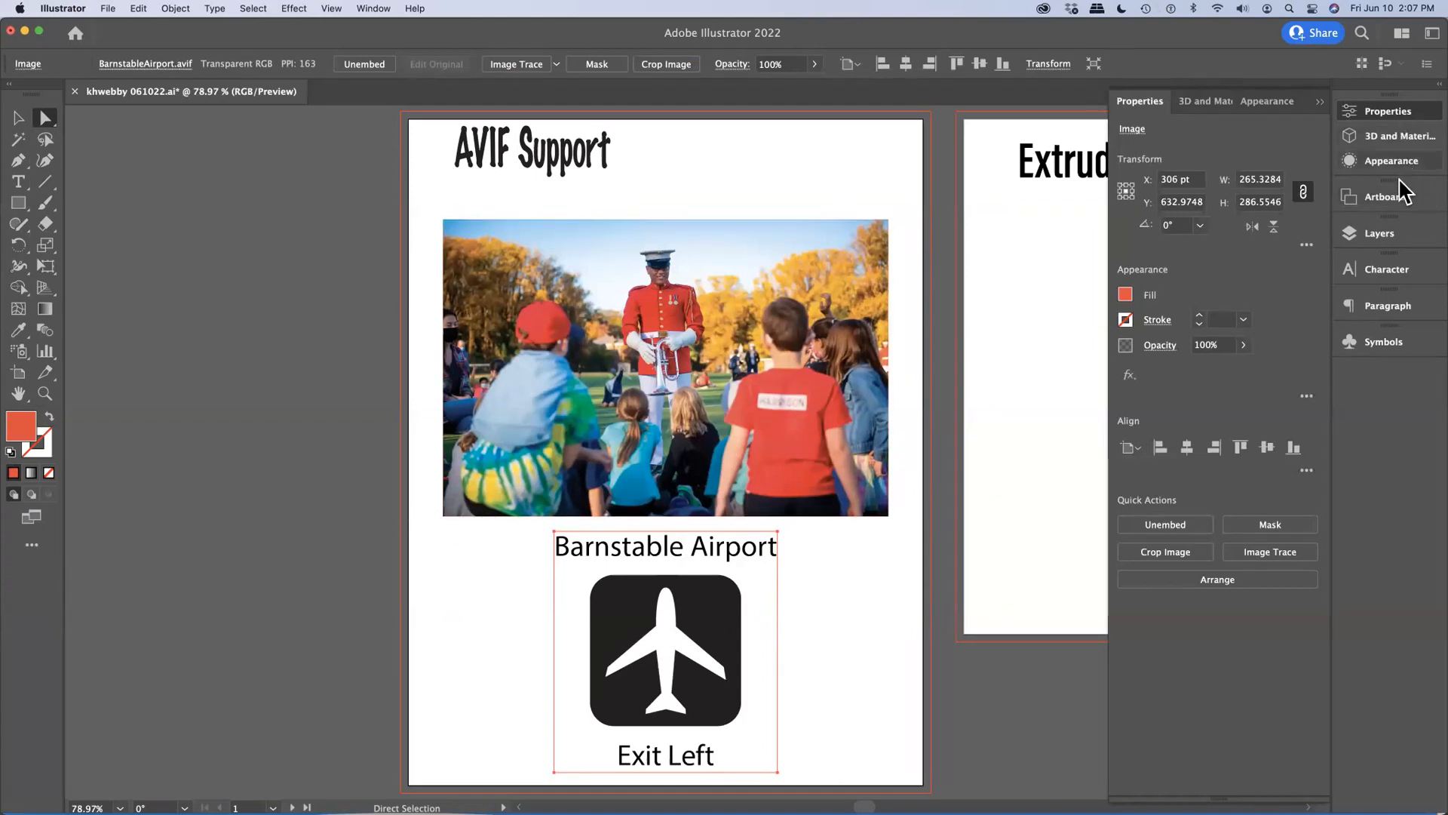
left_click(1393, 197)
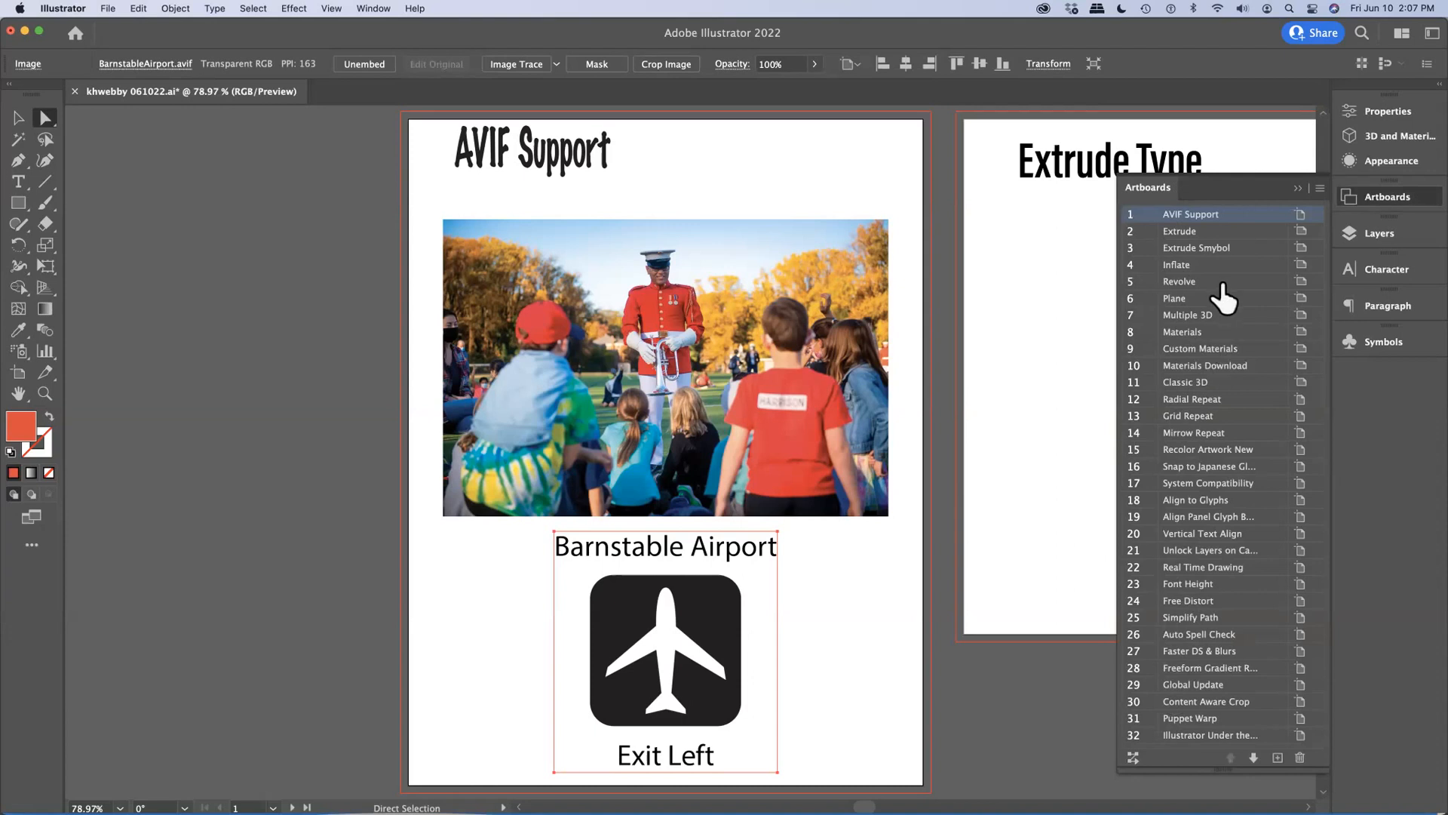
double_click(1149, 233)
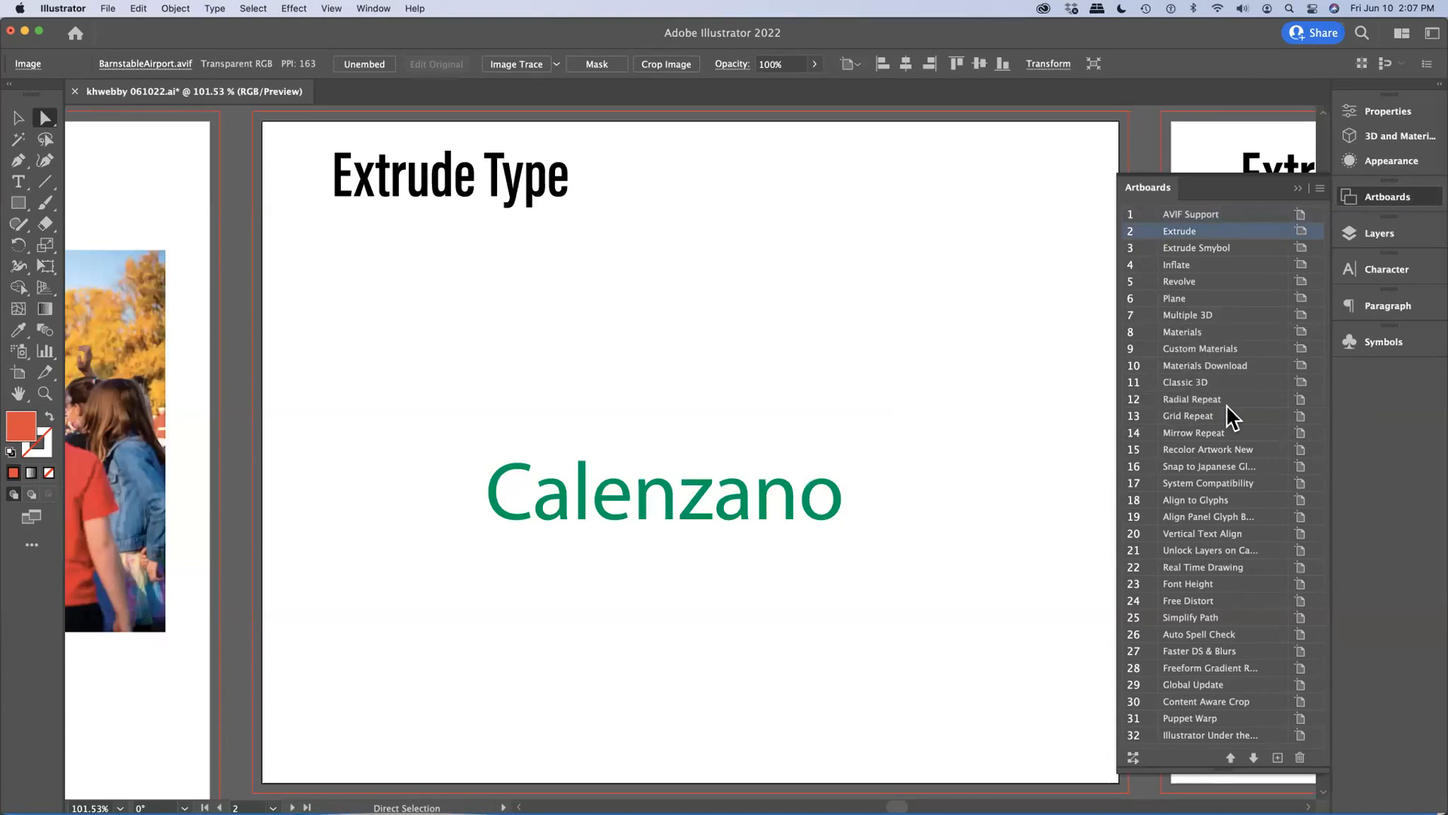
left_click(1155, 383)
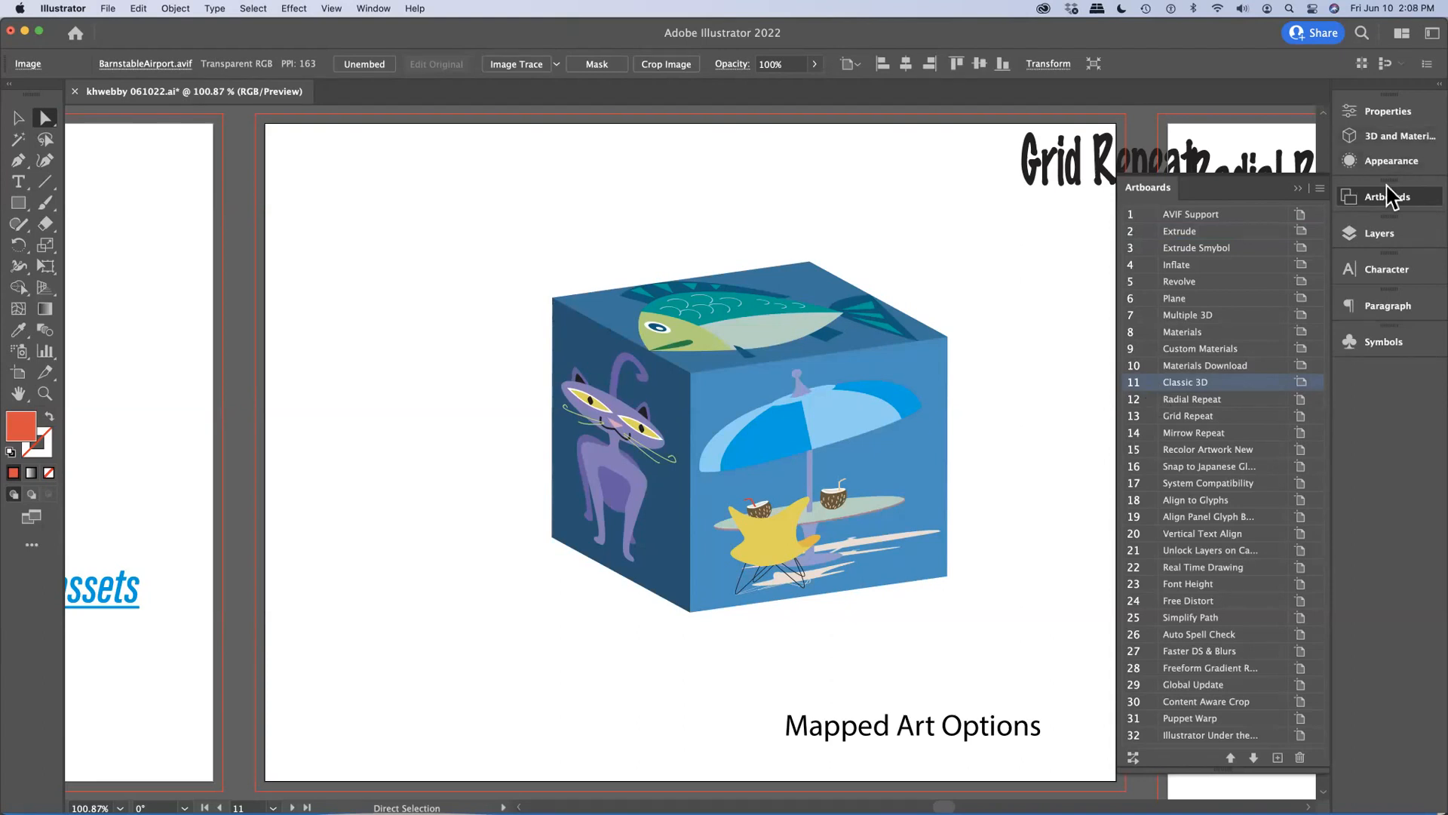
Edit the cube's classic 3D Extrude & Bevel effect, rotating it to about -12°, -23° and 11°.
left_click(742, 432)
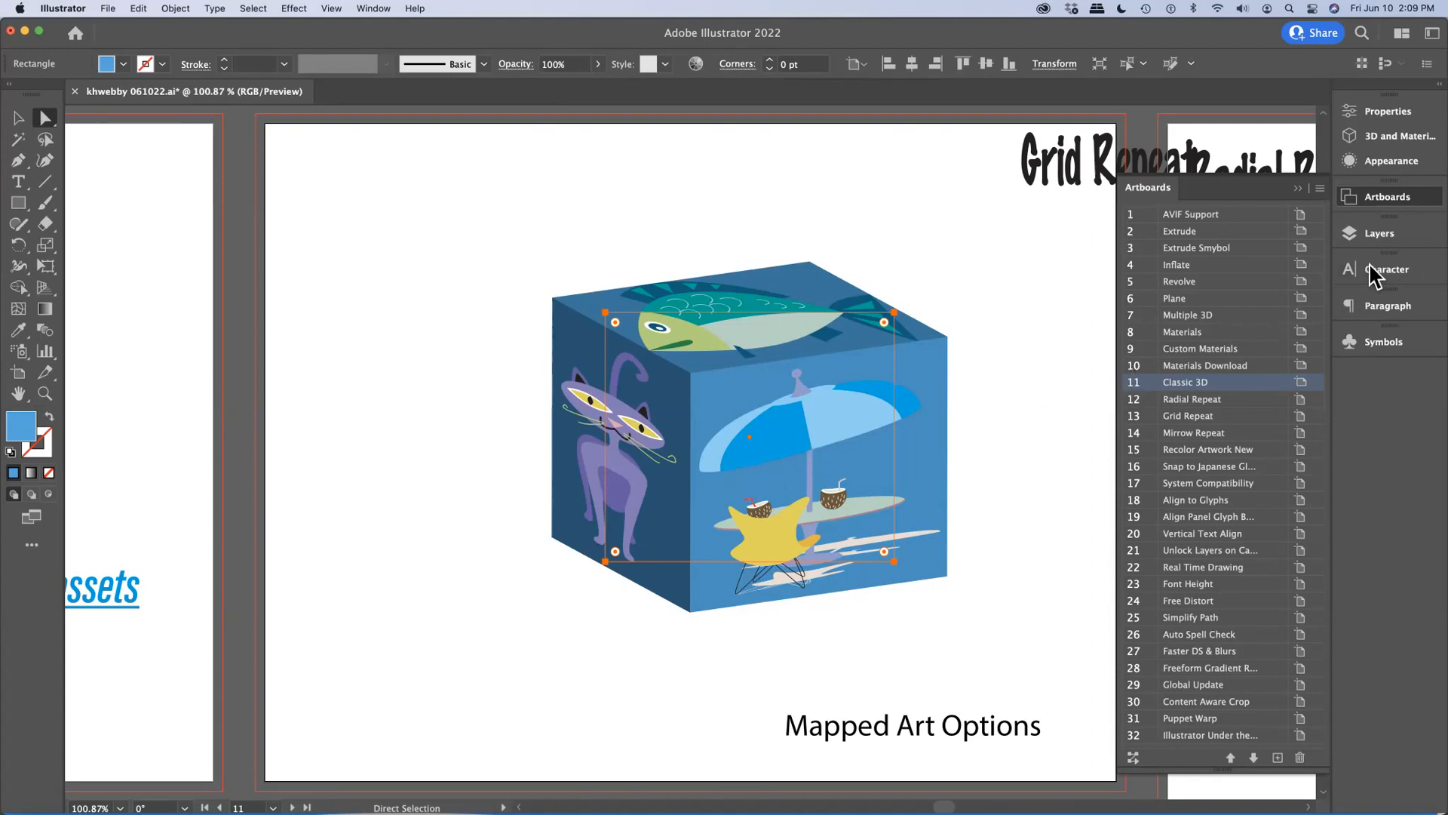
left_click(1393, 165)
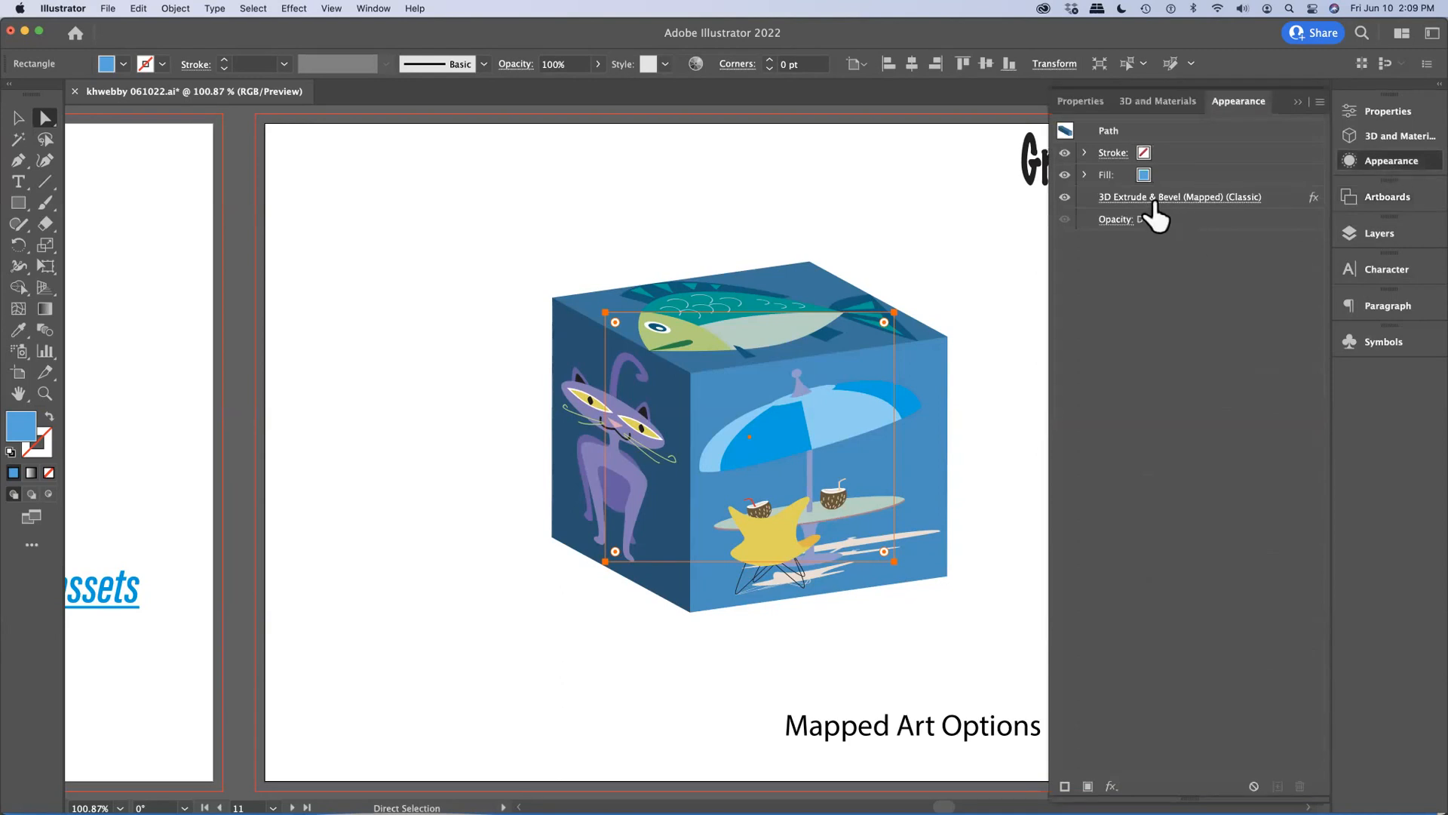
left_click(1183, 198)
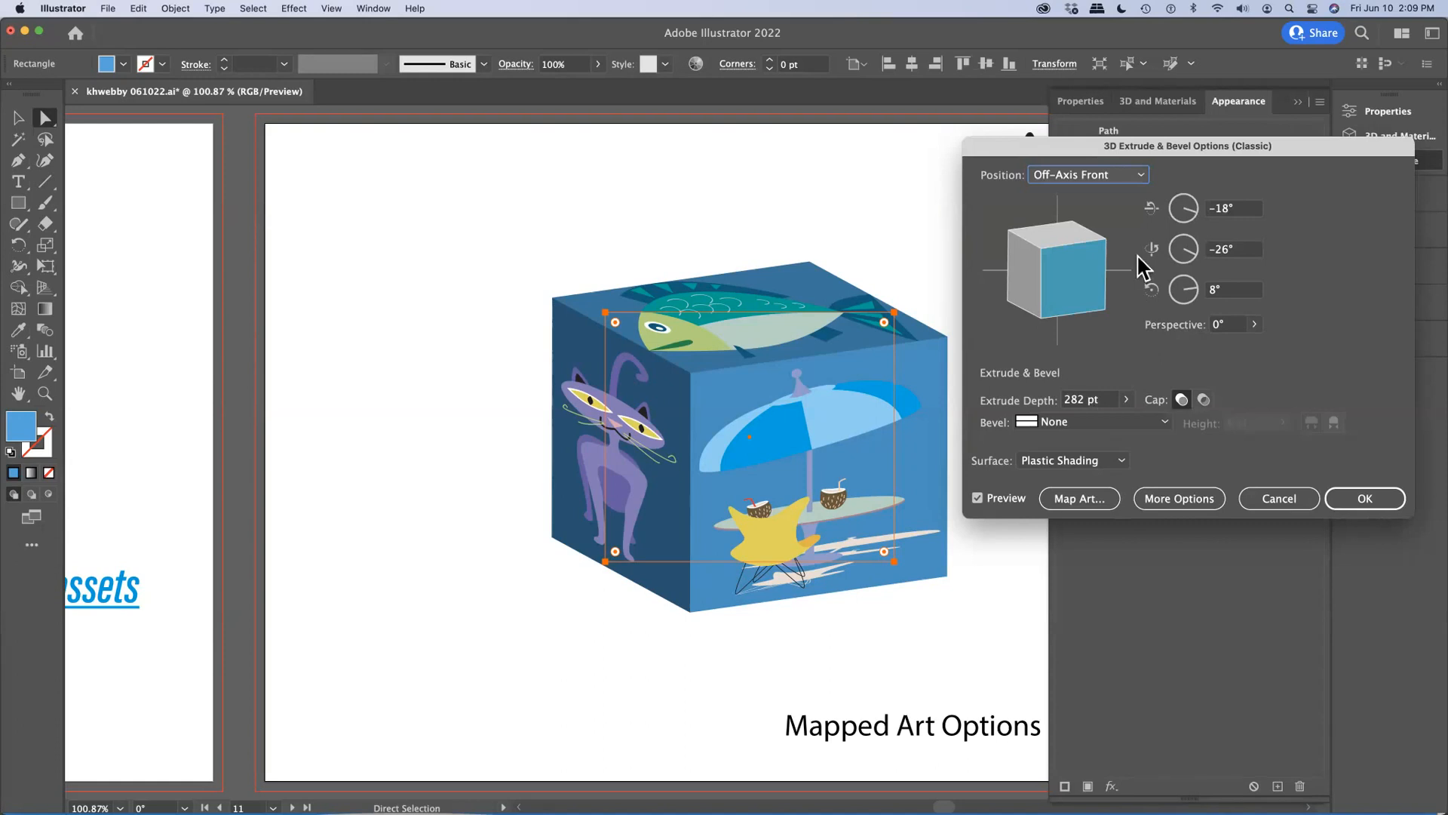
mouse_move(1086, 275)
left_mouse_down()
mouse_move(1063, 284)
mouse_move(1074, 303)
mouse_move(1080, 278)
left_mouse_up()
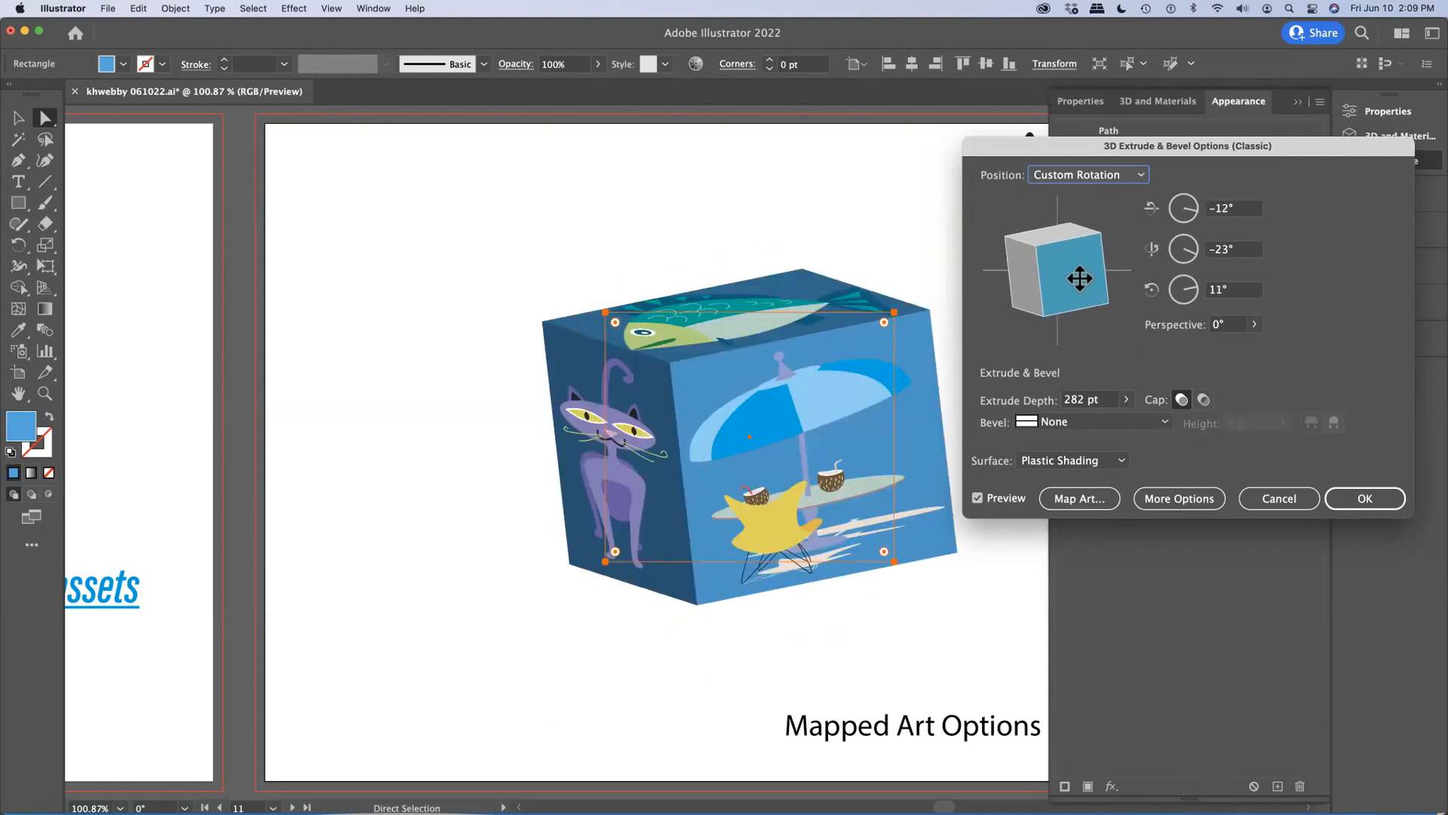
Open the cube's Map Art settings and examine the artwork mapped on each of its surfaces.
left_click(1079, 497)
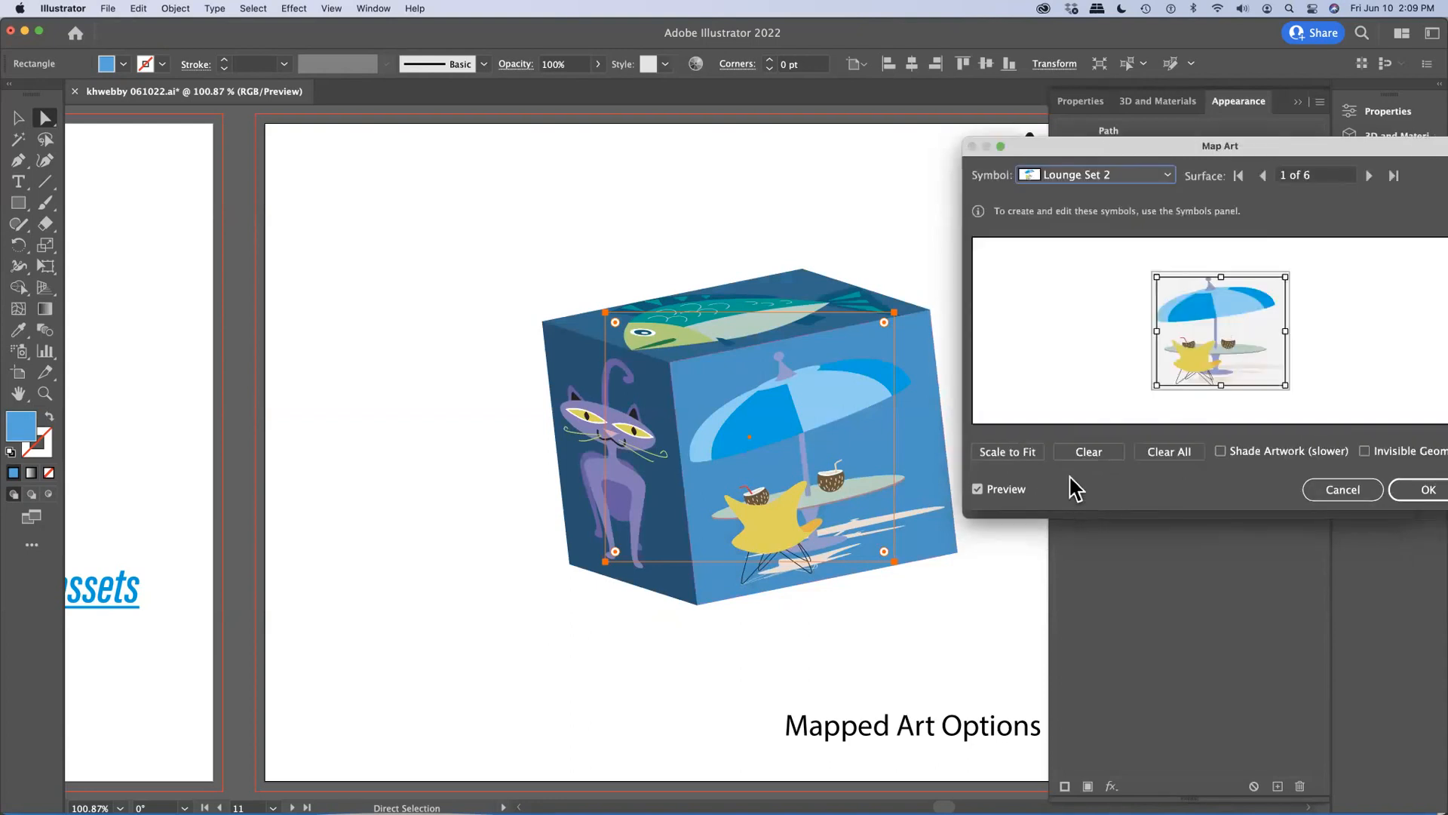
left_click(1370, 176)
left_click(1370, 176)
left_click(1370, 176)
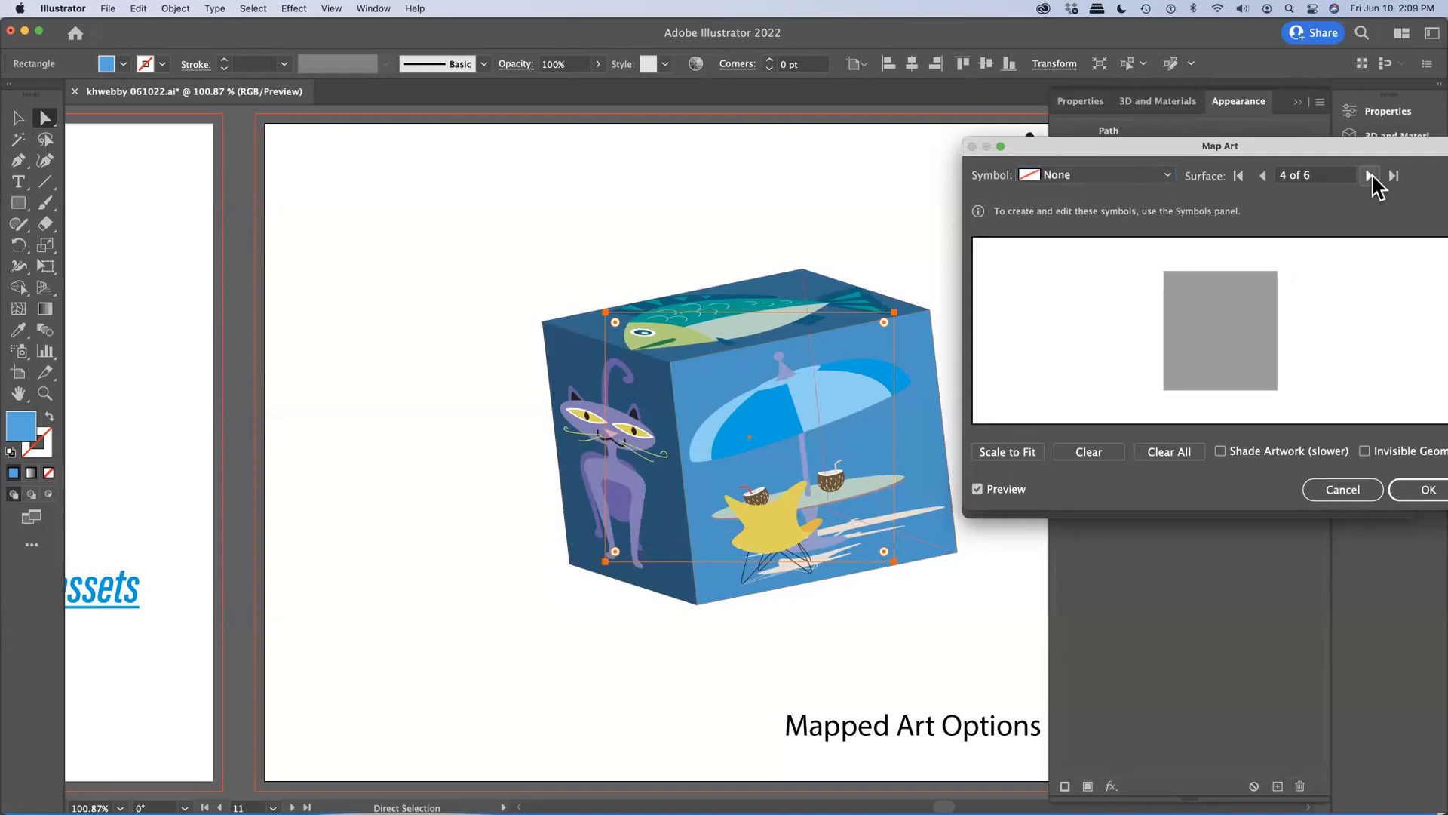
left_click(1370, 176)
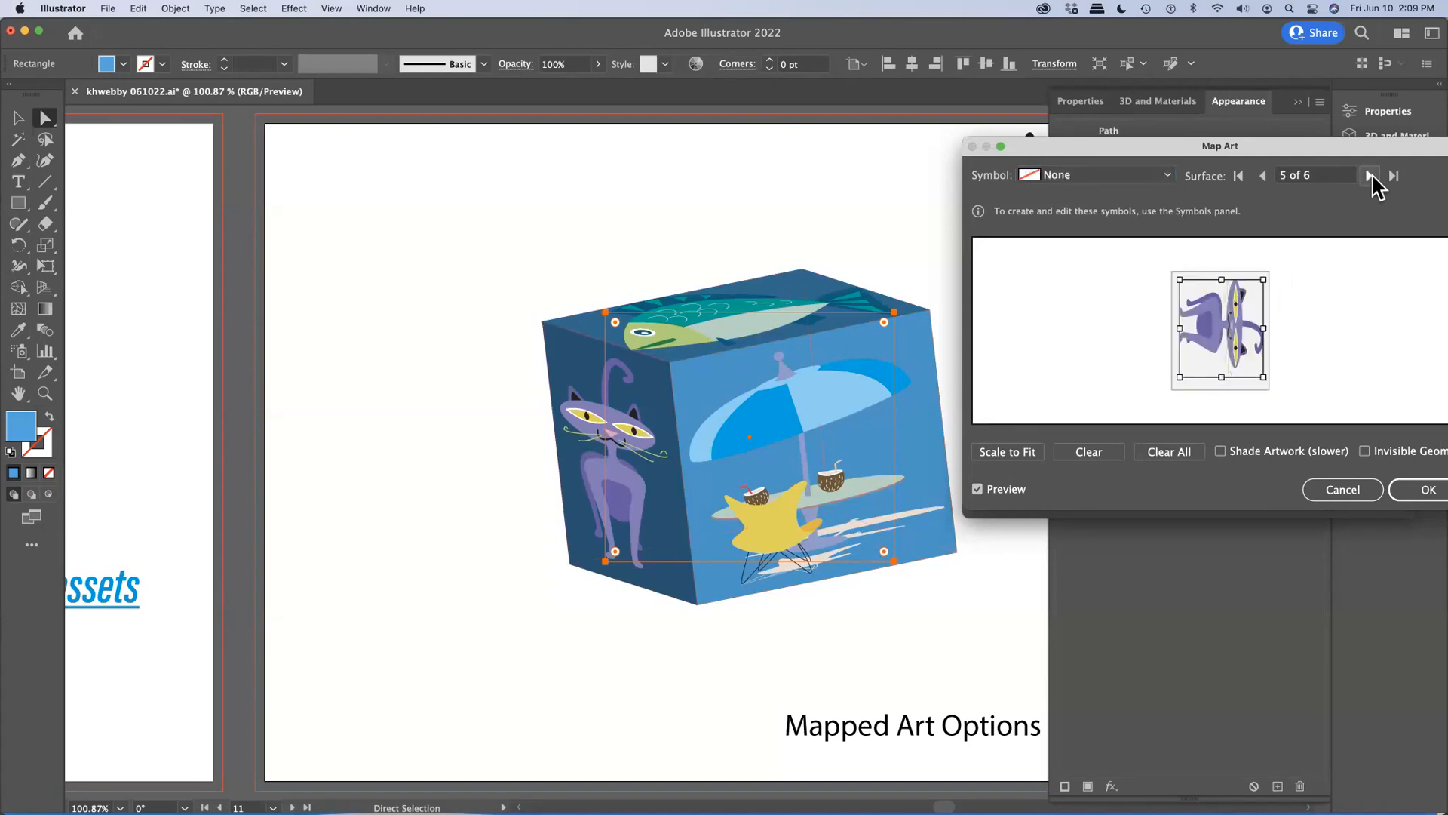
left_click(1370, 176)
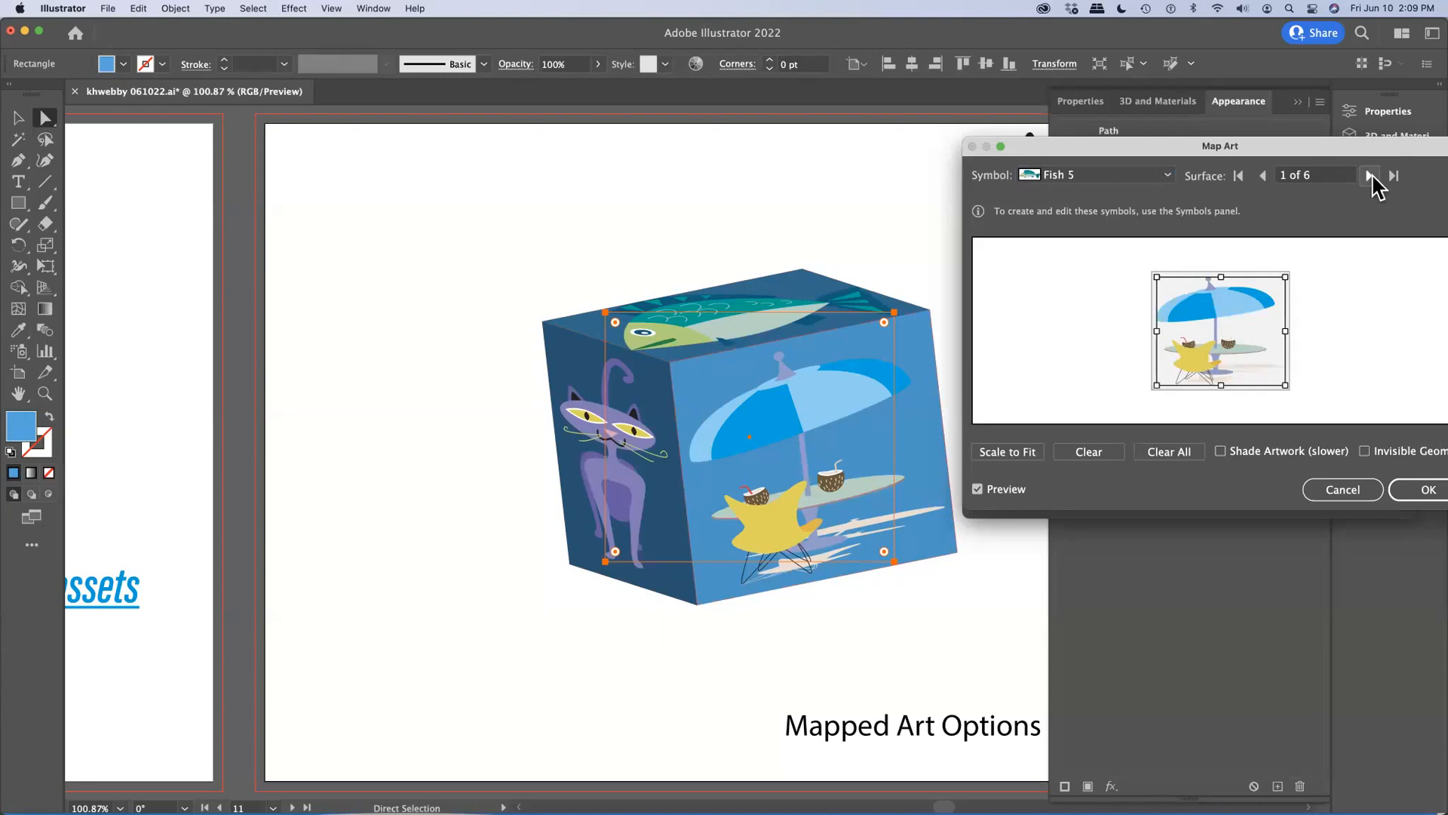
Map the Drums symbol onto surface 1 of the cube, sized slightly smaller than the face and centred on it.
left_click(1169, 177)
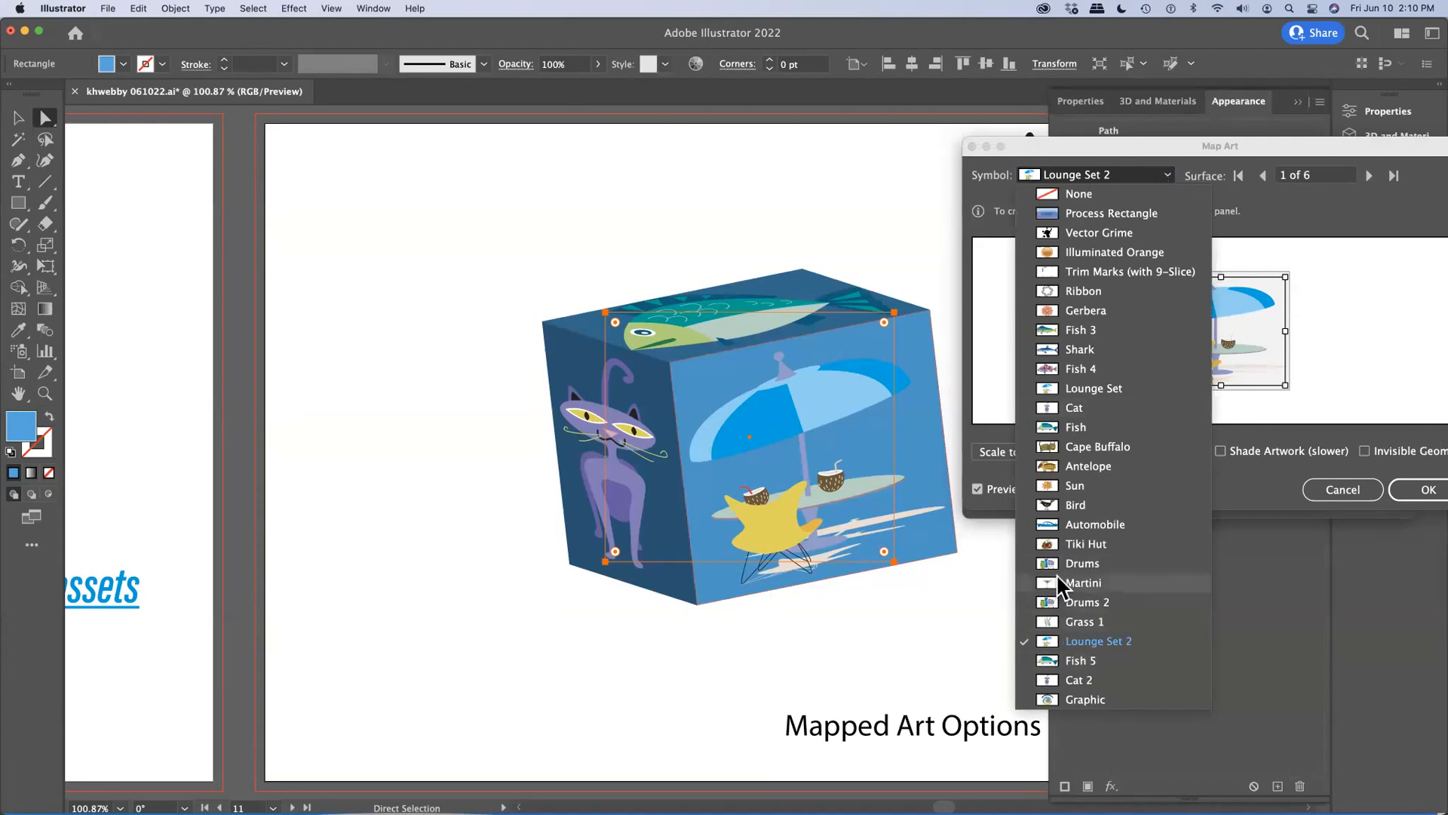
left_click(1078, 563)
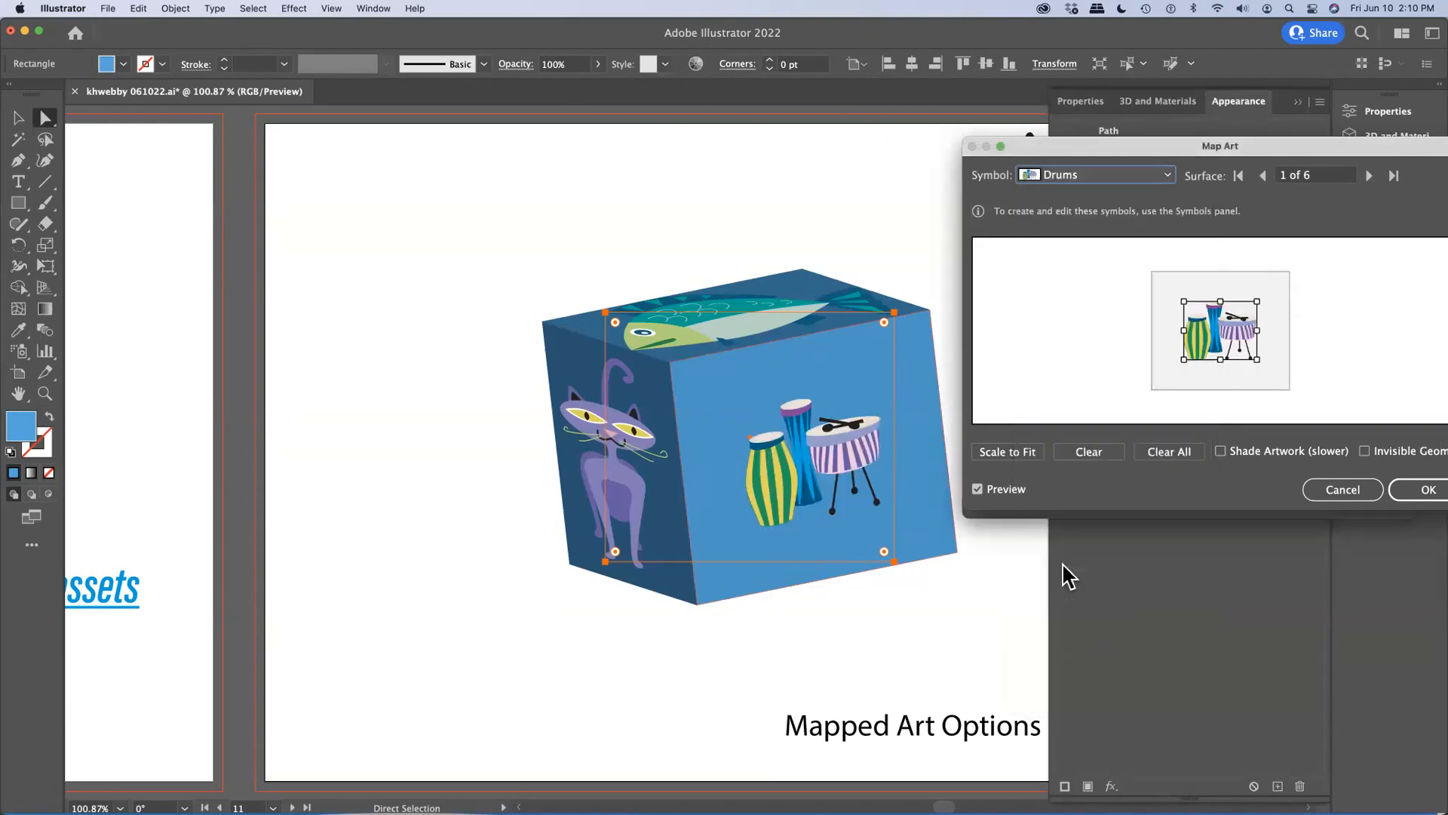
left_click(1010, 451)
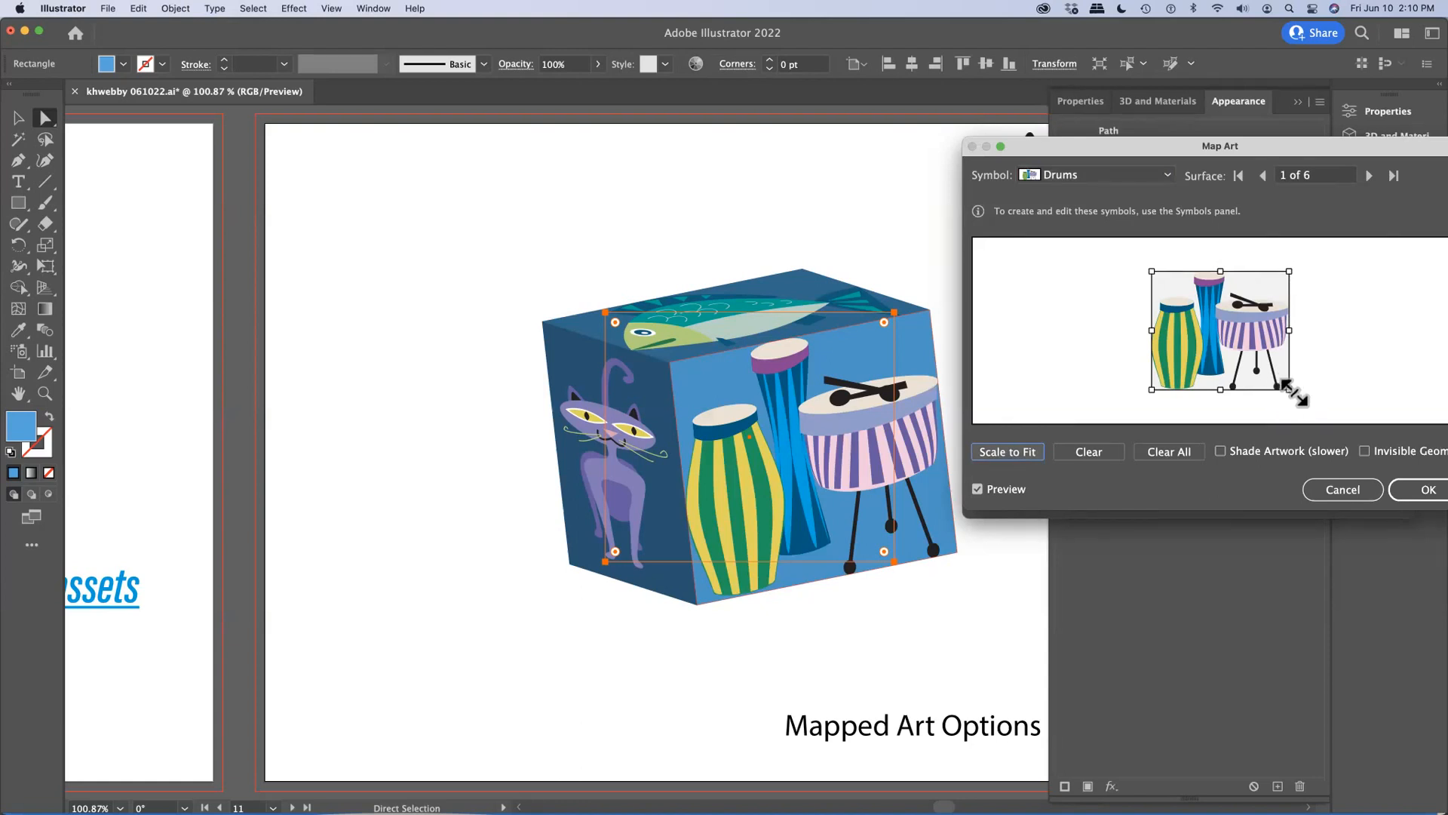
left_click_drag(1288, 389, 1241, 349)
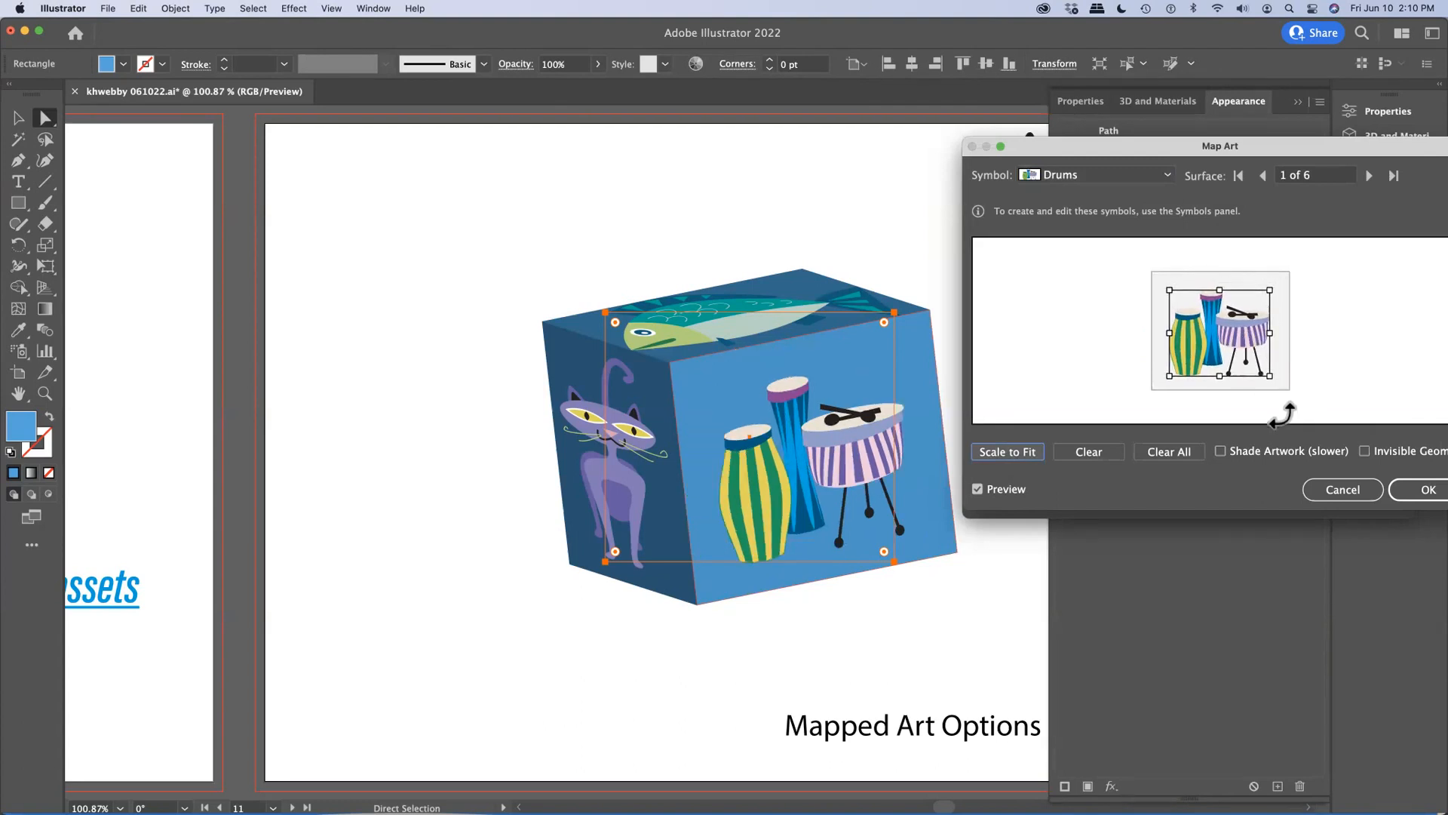
left_click_drag(1228, 329, 1238, 276)
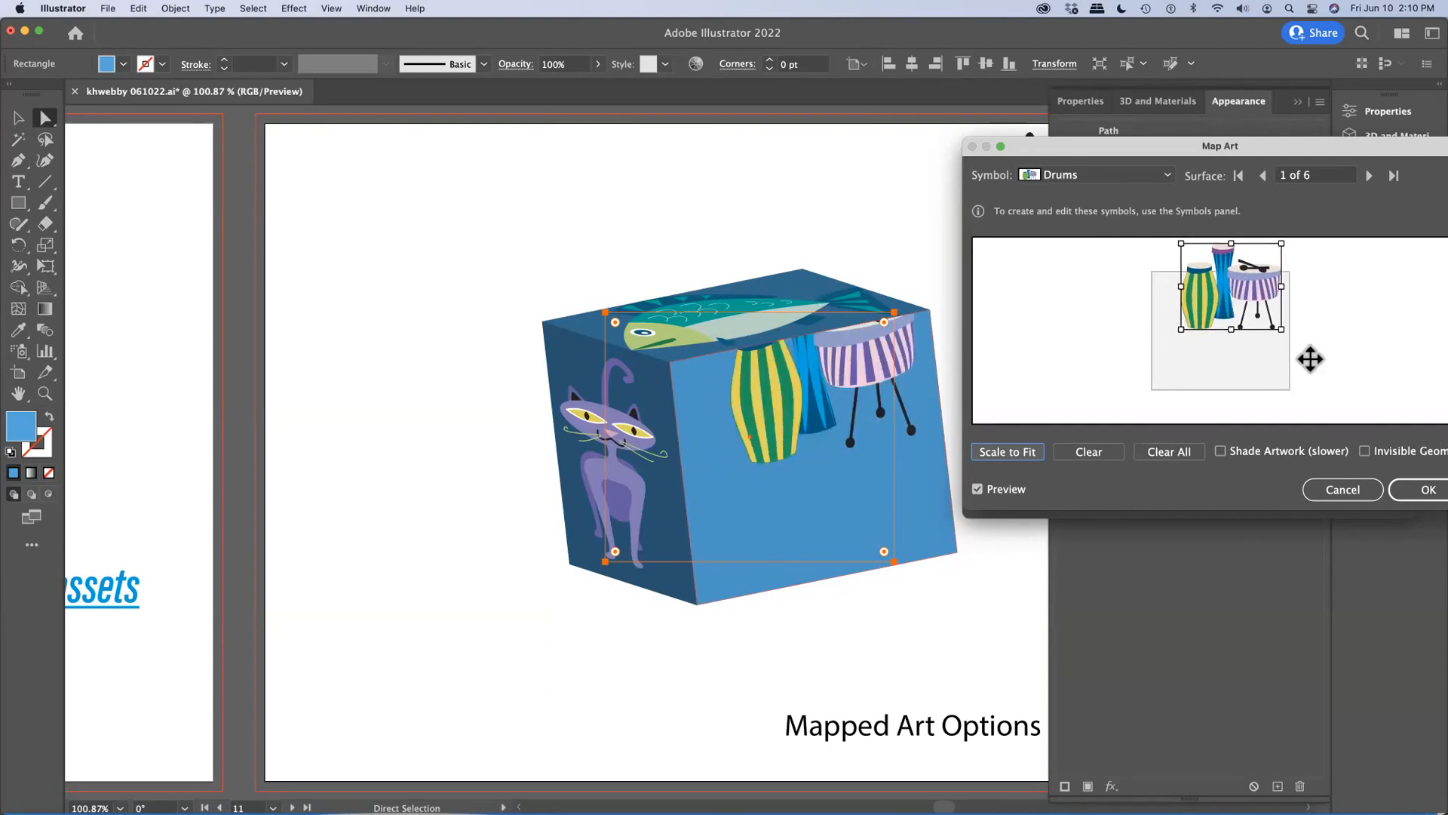
left_click_drag(1226, 303, 1212, 350)
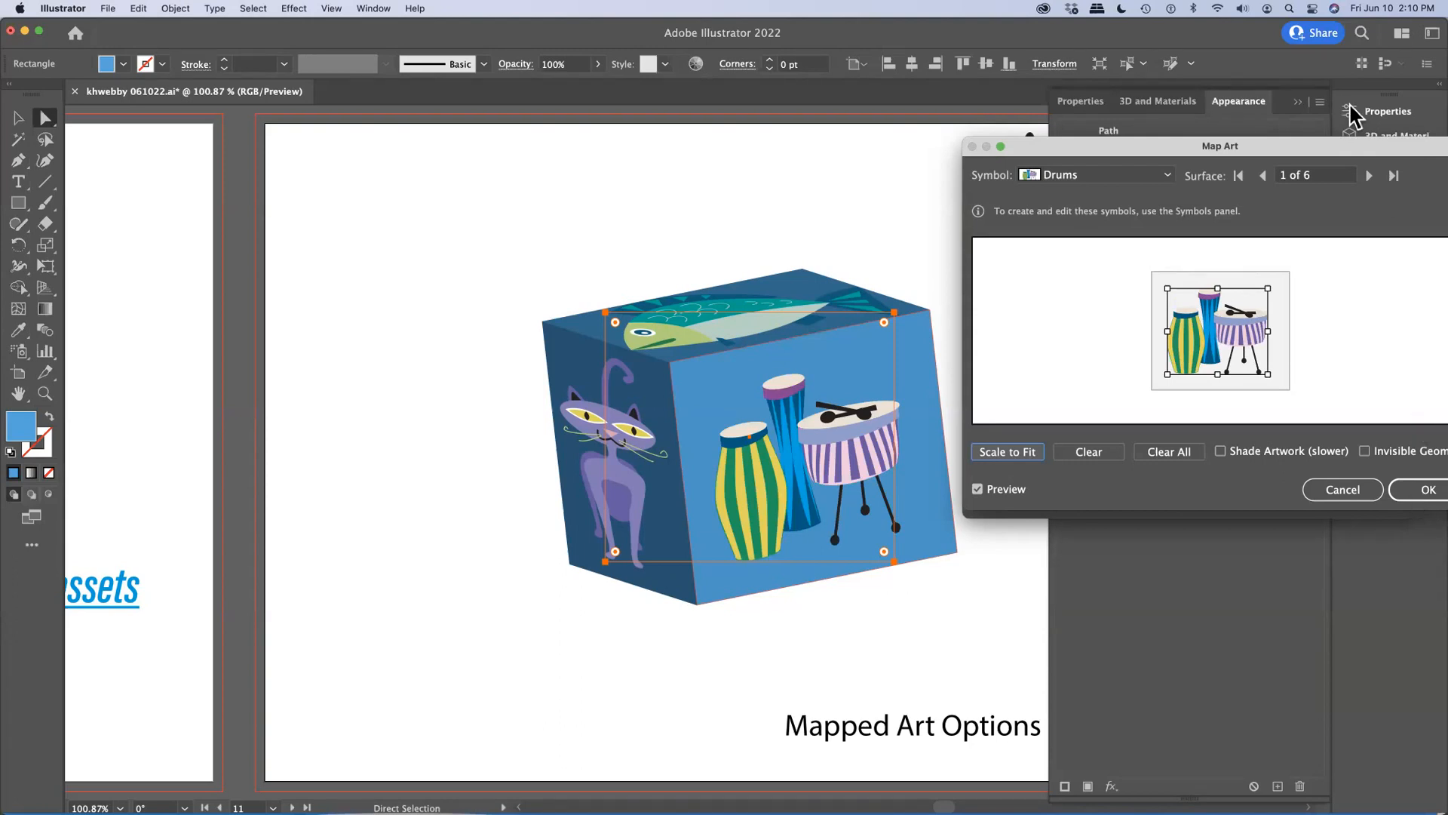
Try Invisible Geometry on the cube's mapped art, then turn it off again.
left_click_drag(1386, 147, 1301, 132)
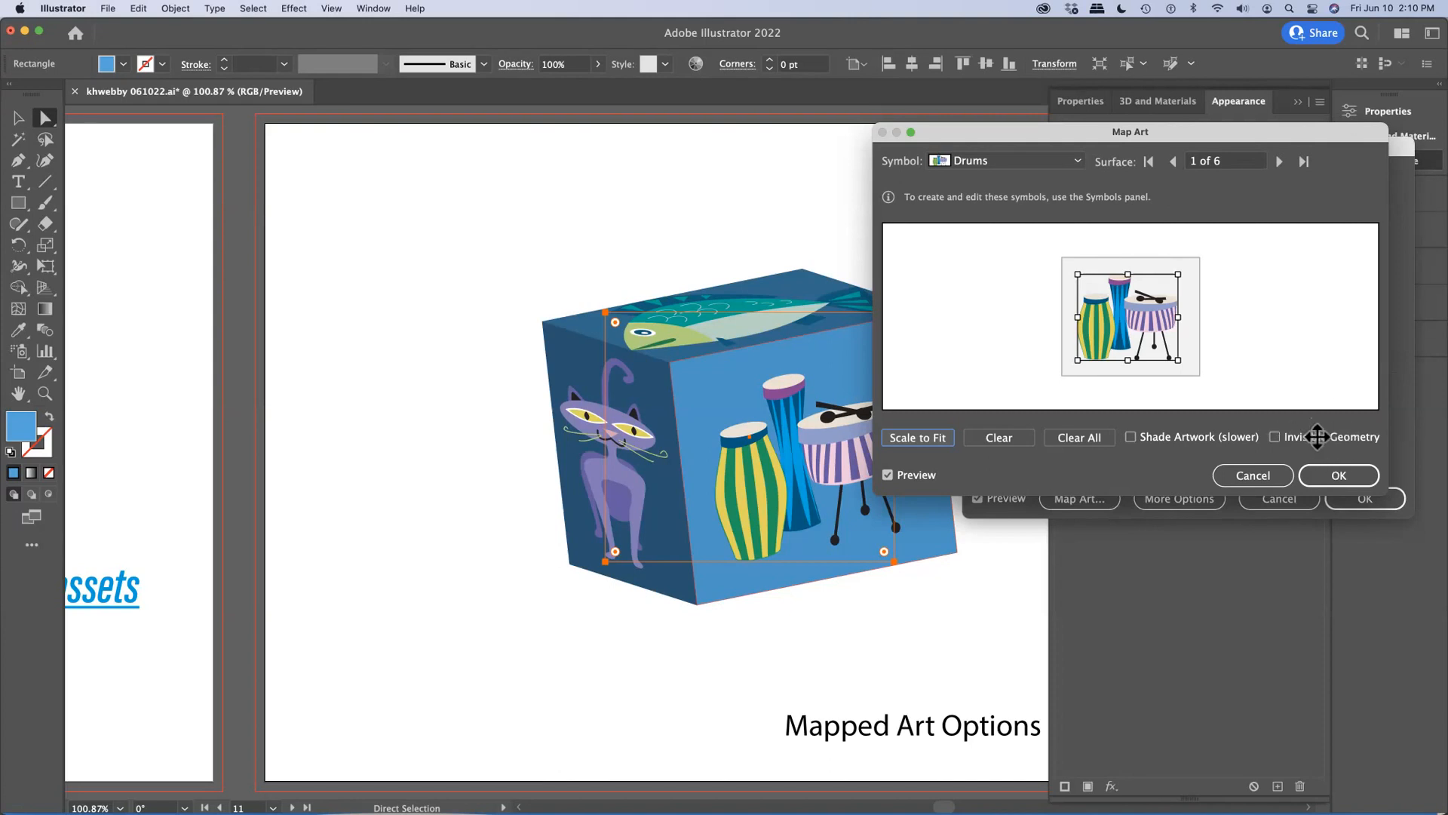
left_click(1275, 436)
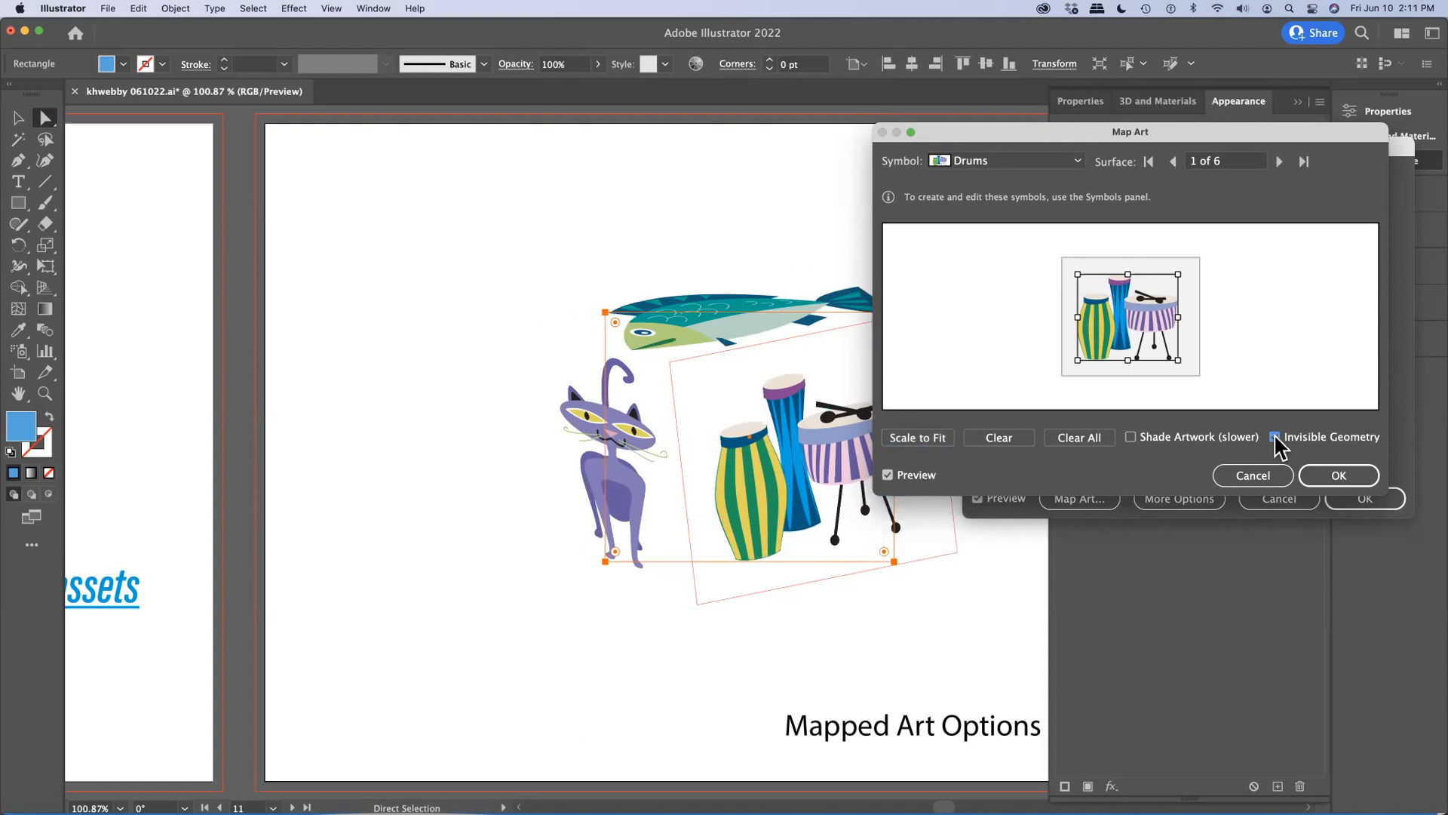
left_click(1274, 438)
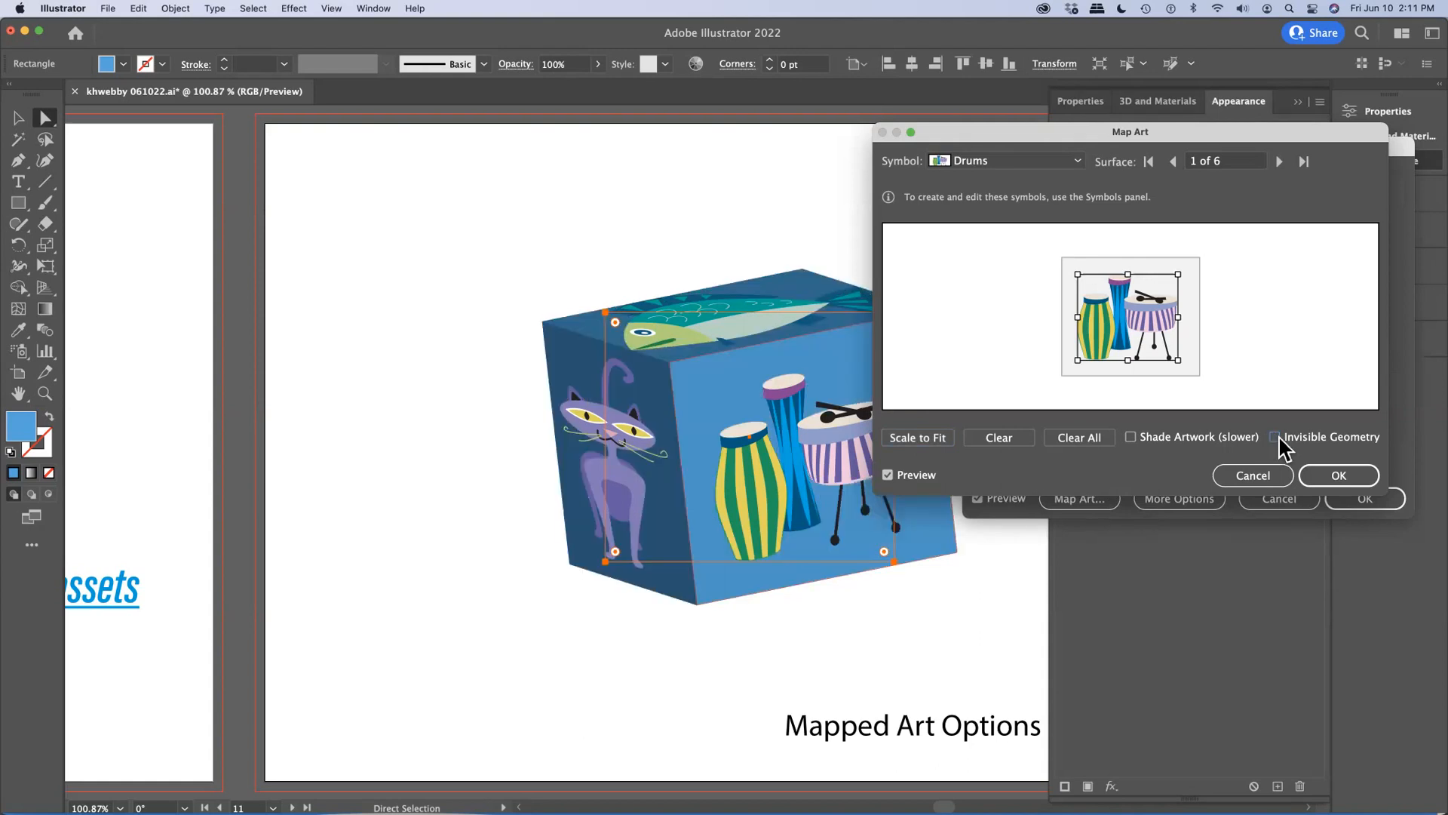
Accept the mapped art, expand the surface lighting options and apply the classic Extrude & Bevel effect.
left_click(1341, 472)
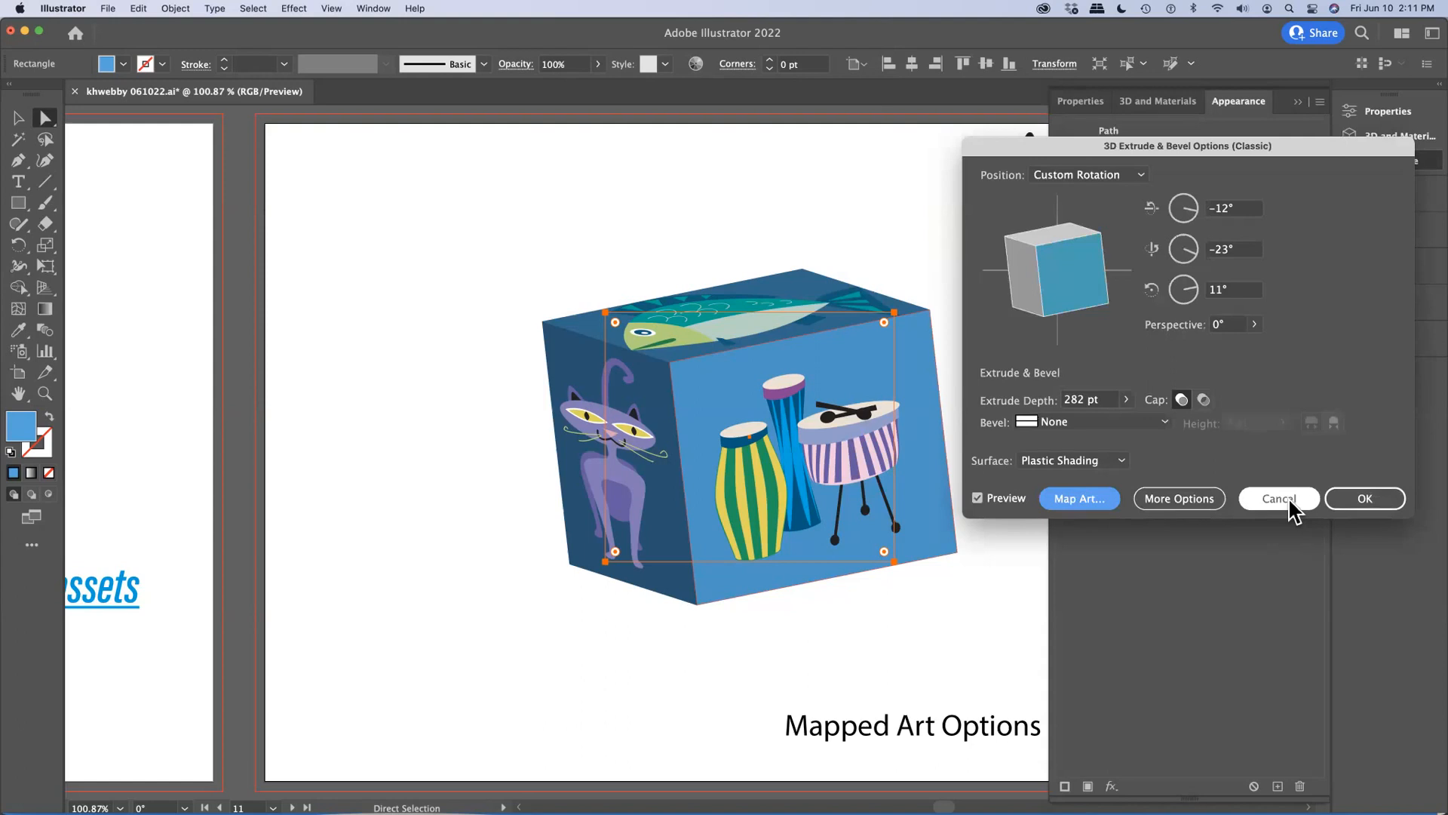
left_click(1217, 499)
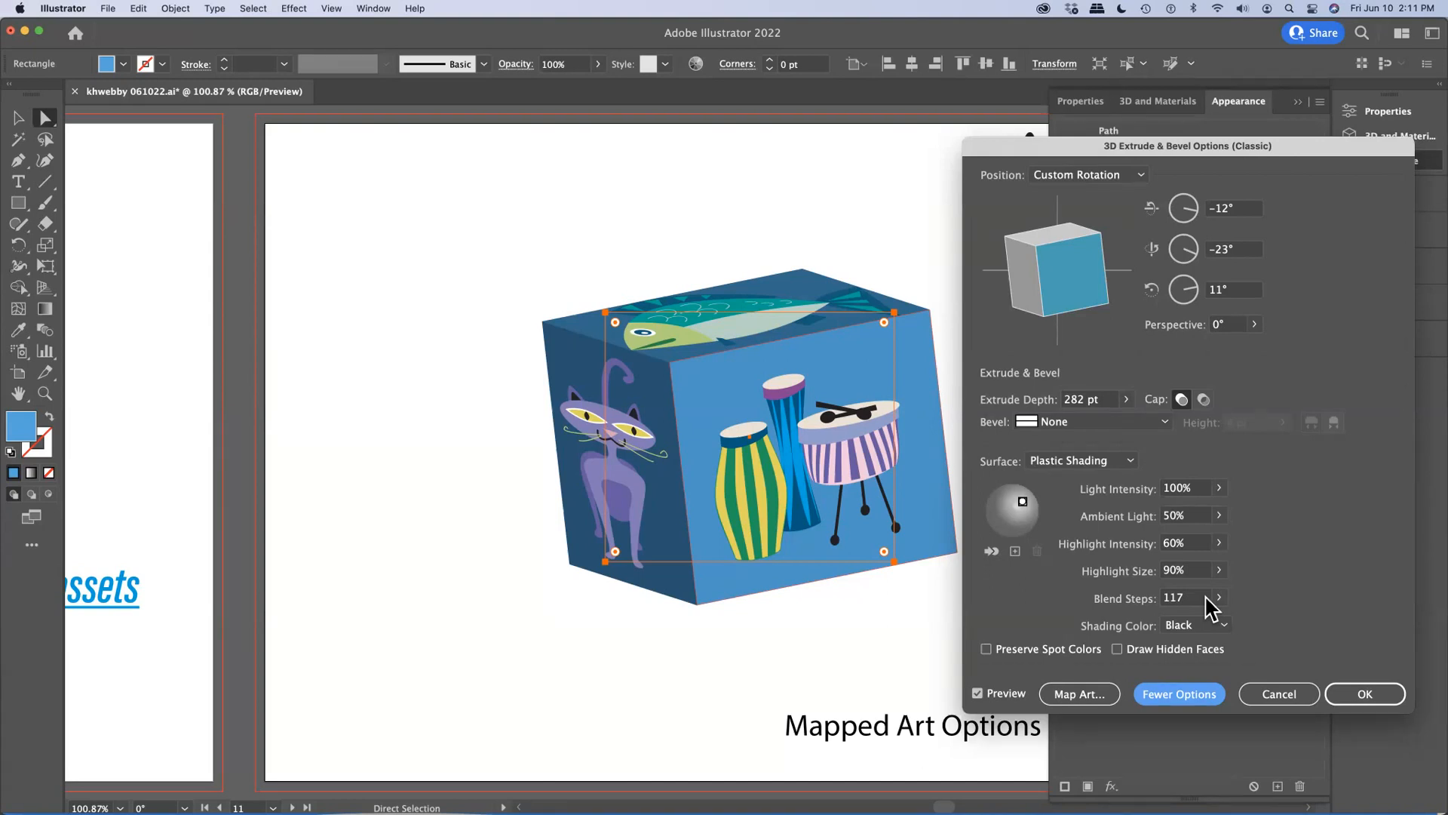
left_click(1362, 708)
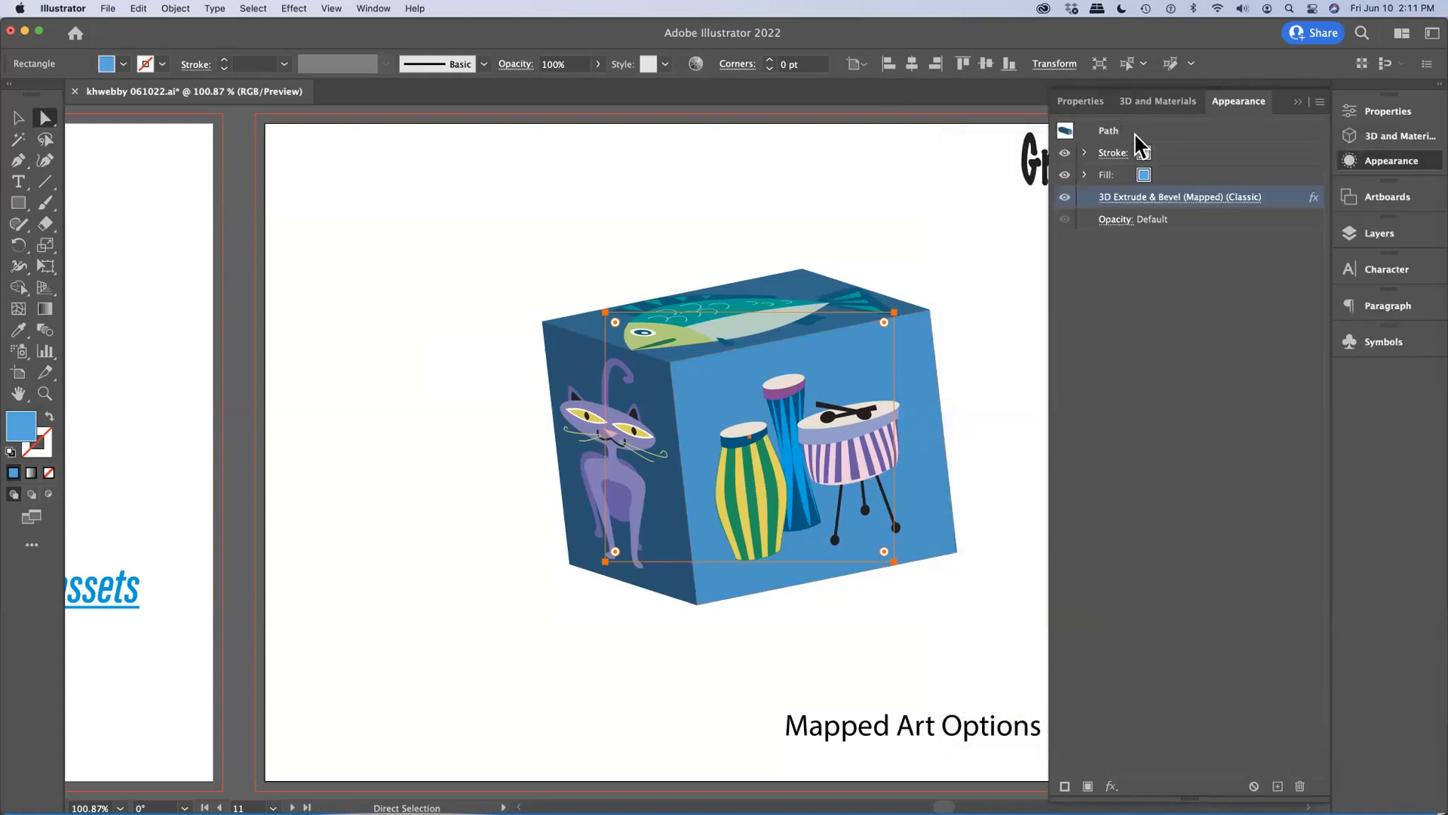
Go to the Extrude artboard and select the green Calenzano text.
left_click(1402, 202)
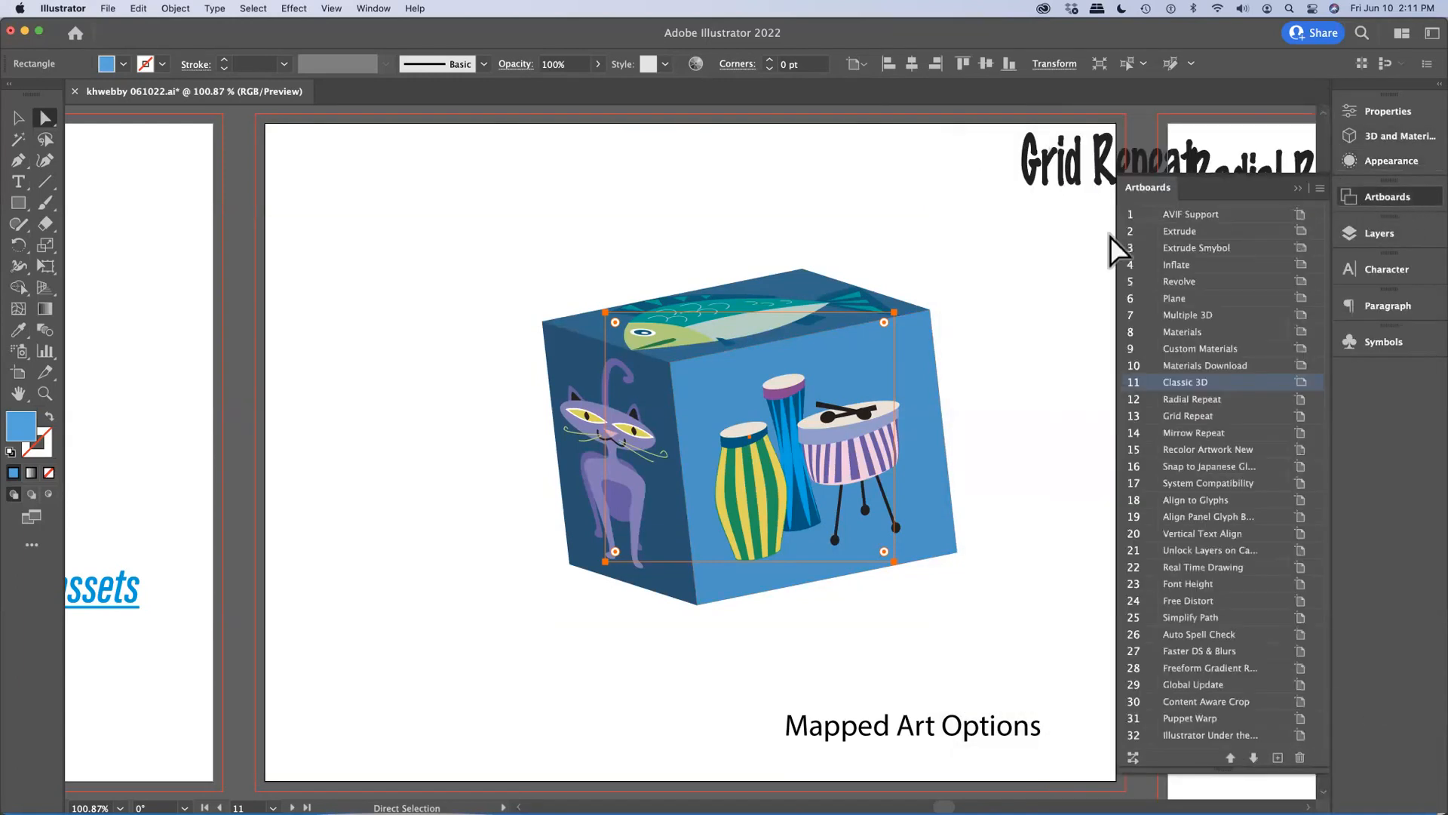
left_click(1147, 234)
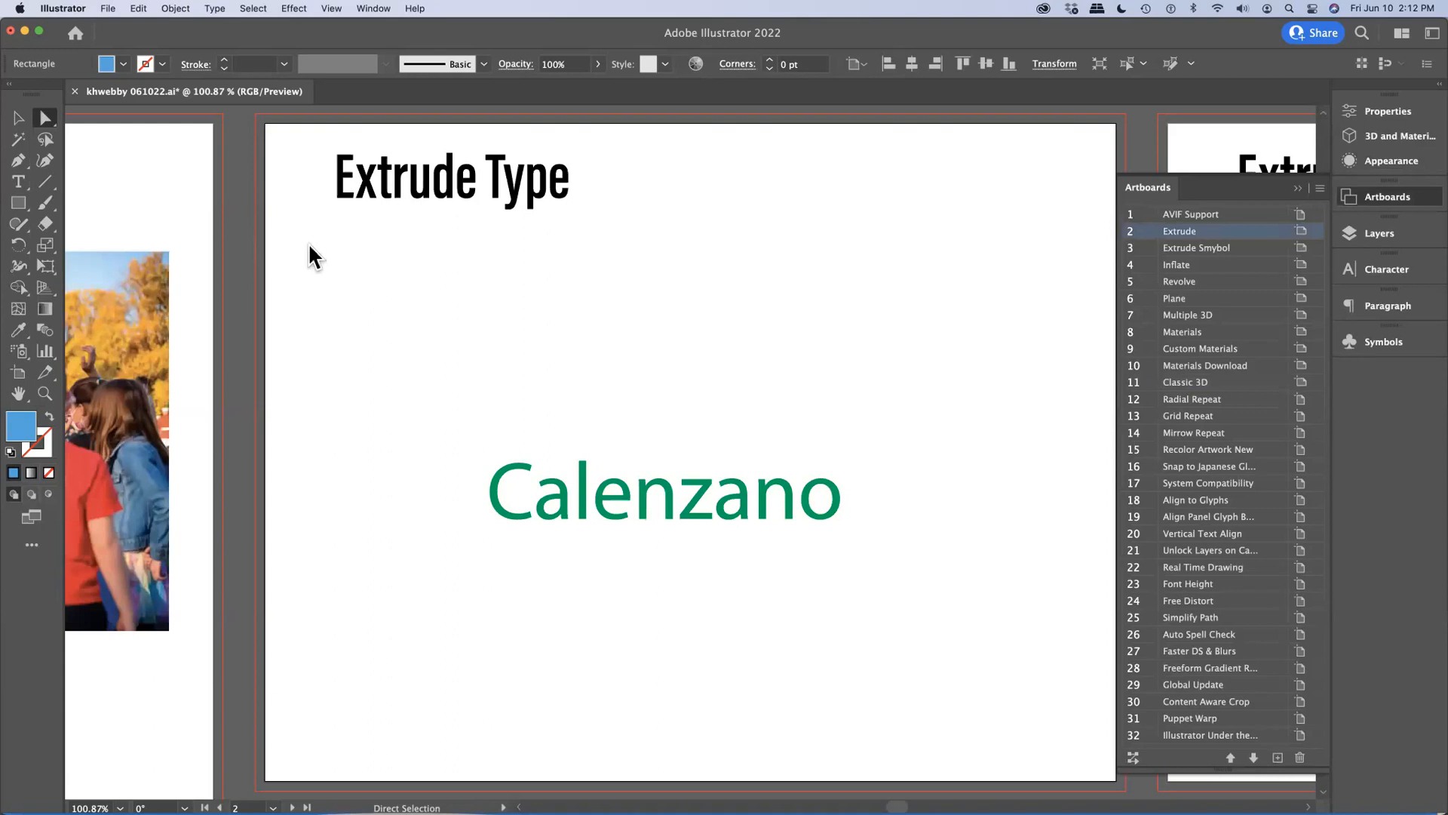
left_click(674, 525)
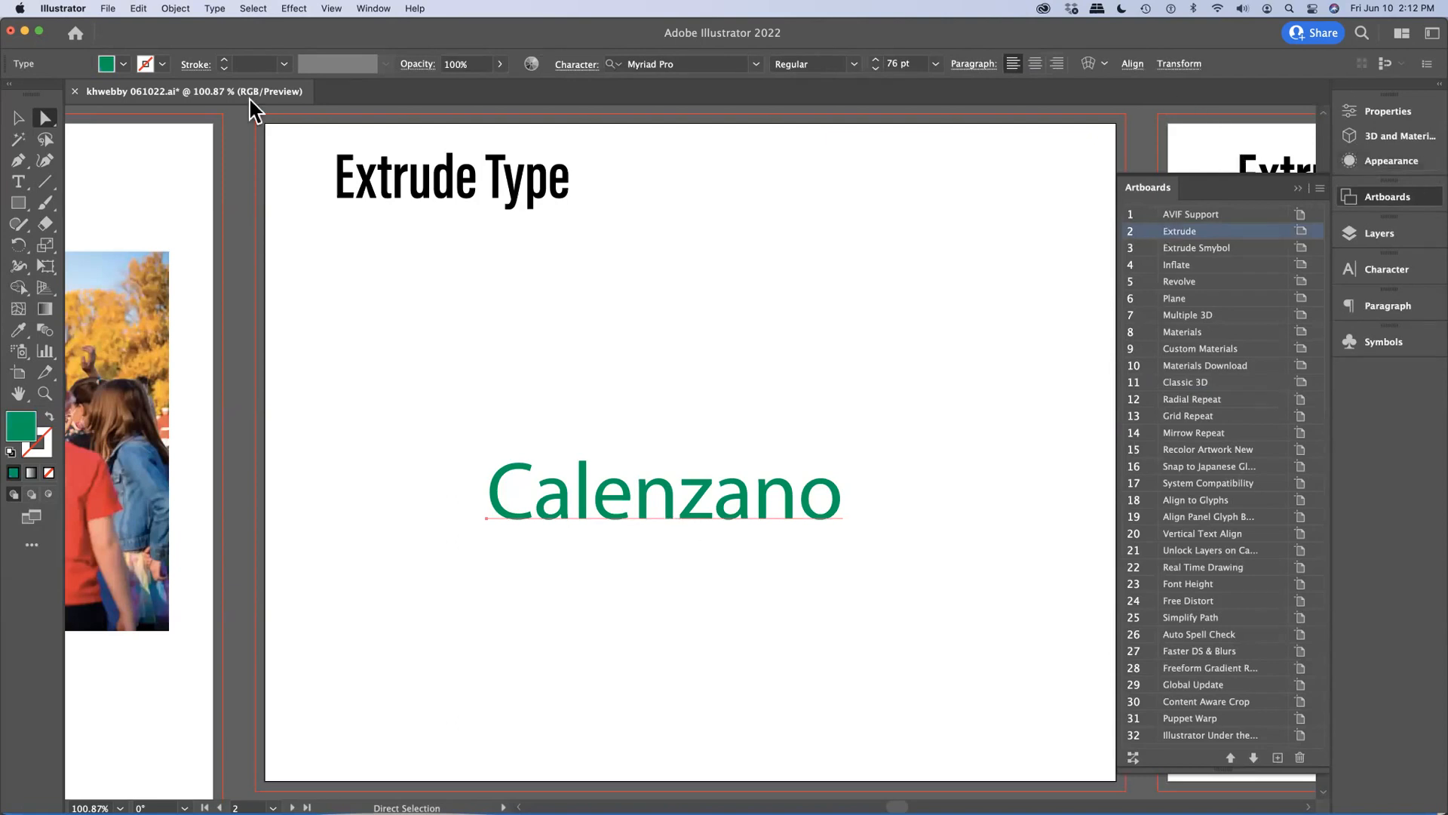
Examine the available 3D and Materials effects and settings, and the appearance attributes of the Calenzano text.
left_click(293, 9)
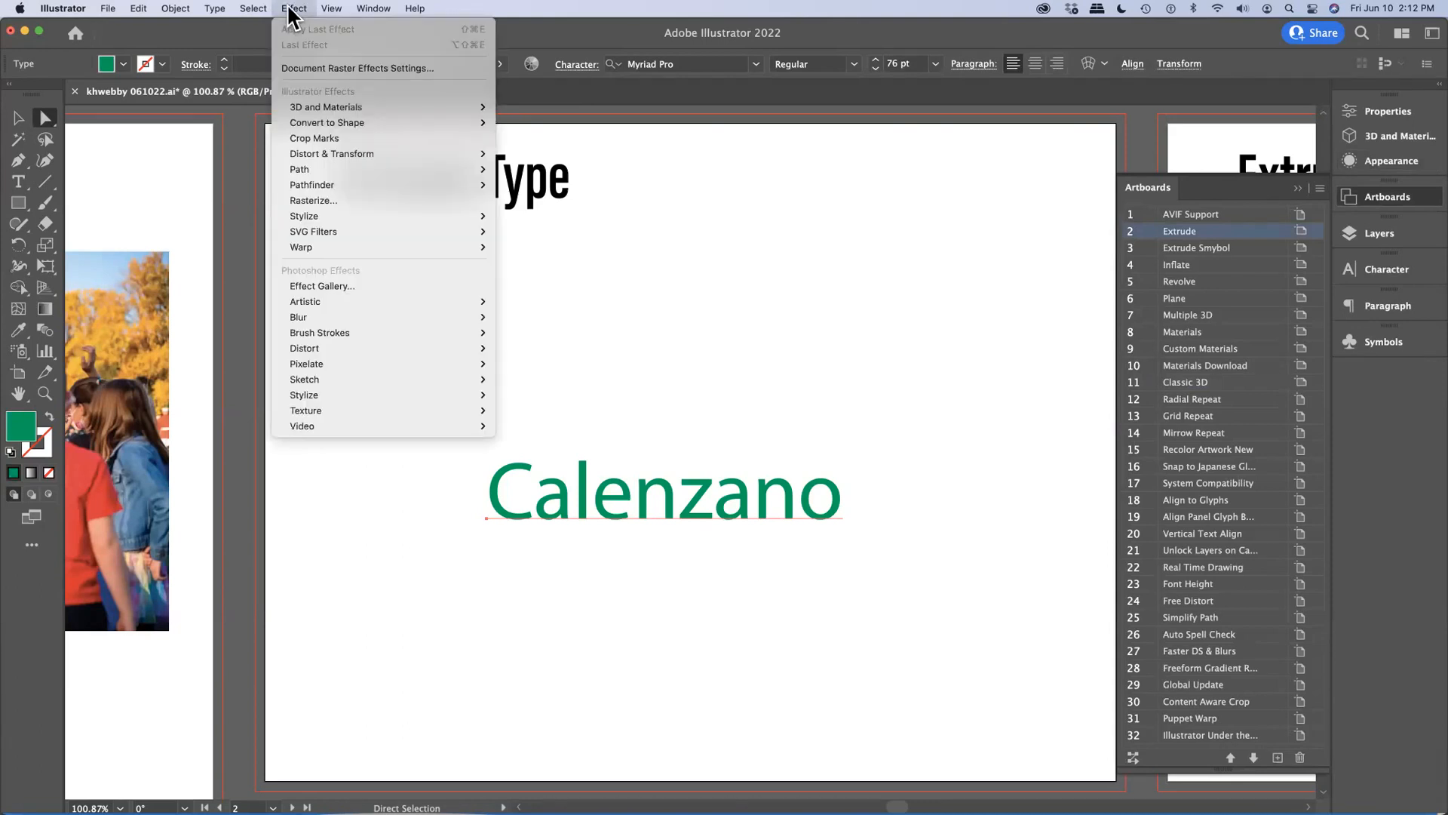
mouse_move(370, 106)
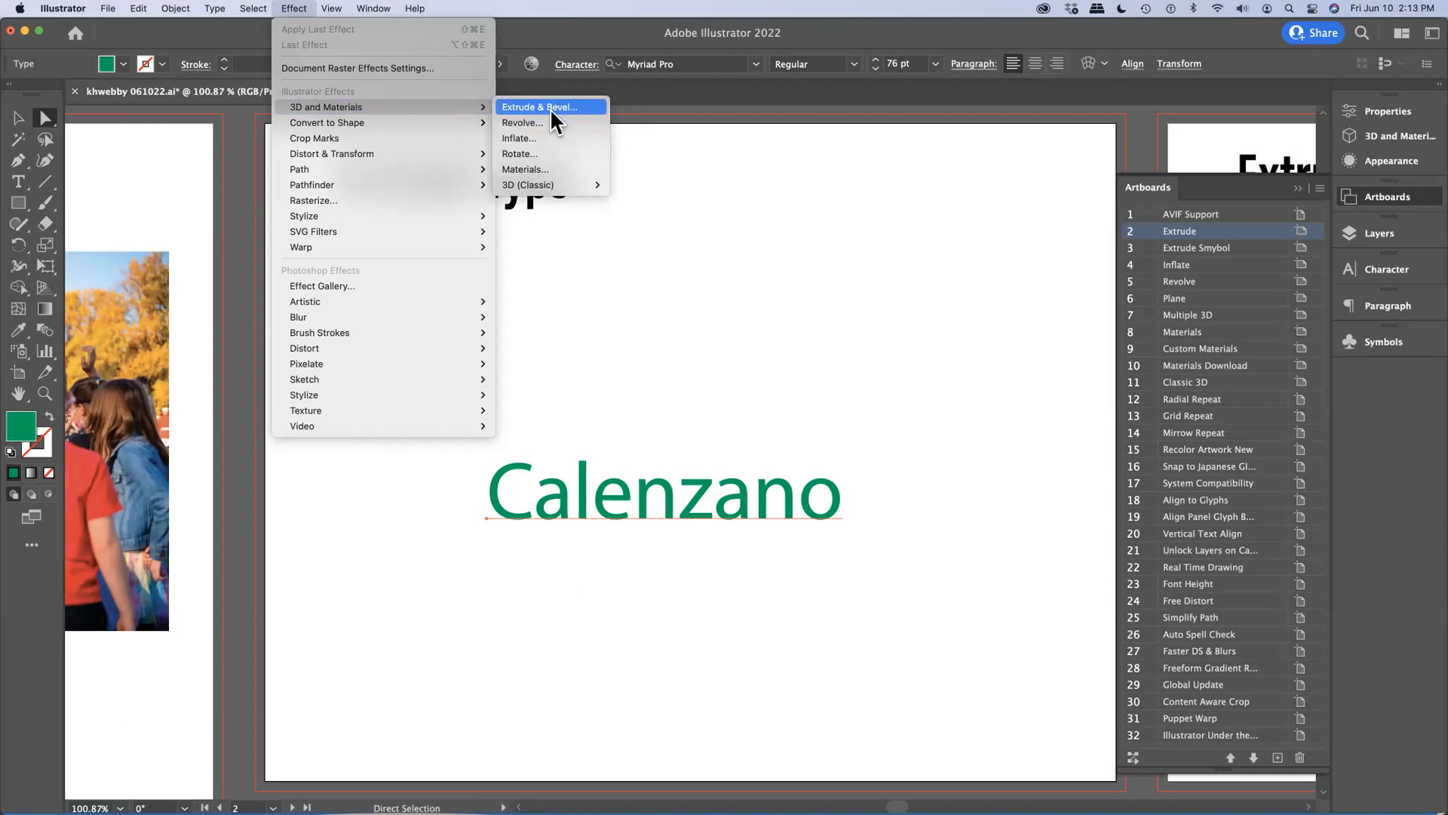
left_click(1407, 145)
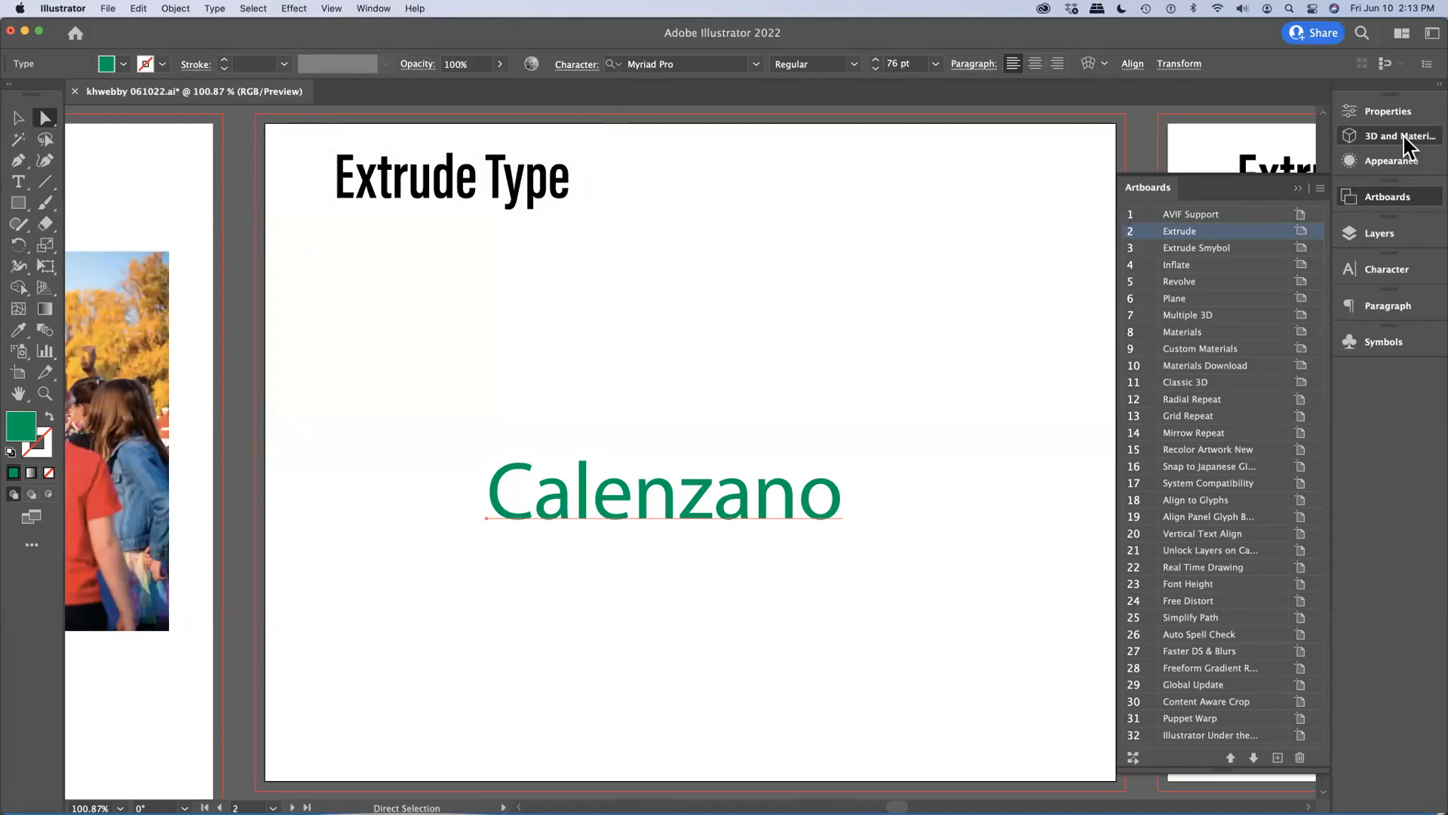
left_click(1402, 198)
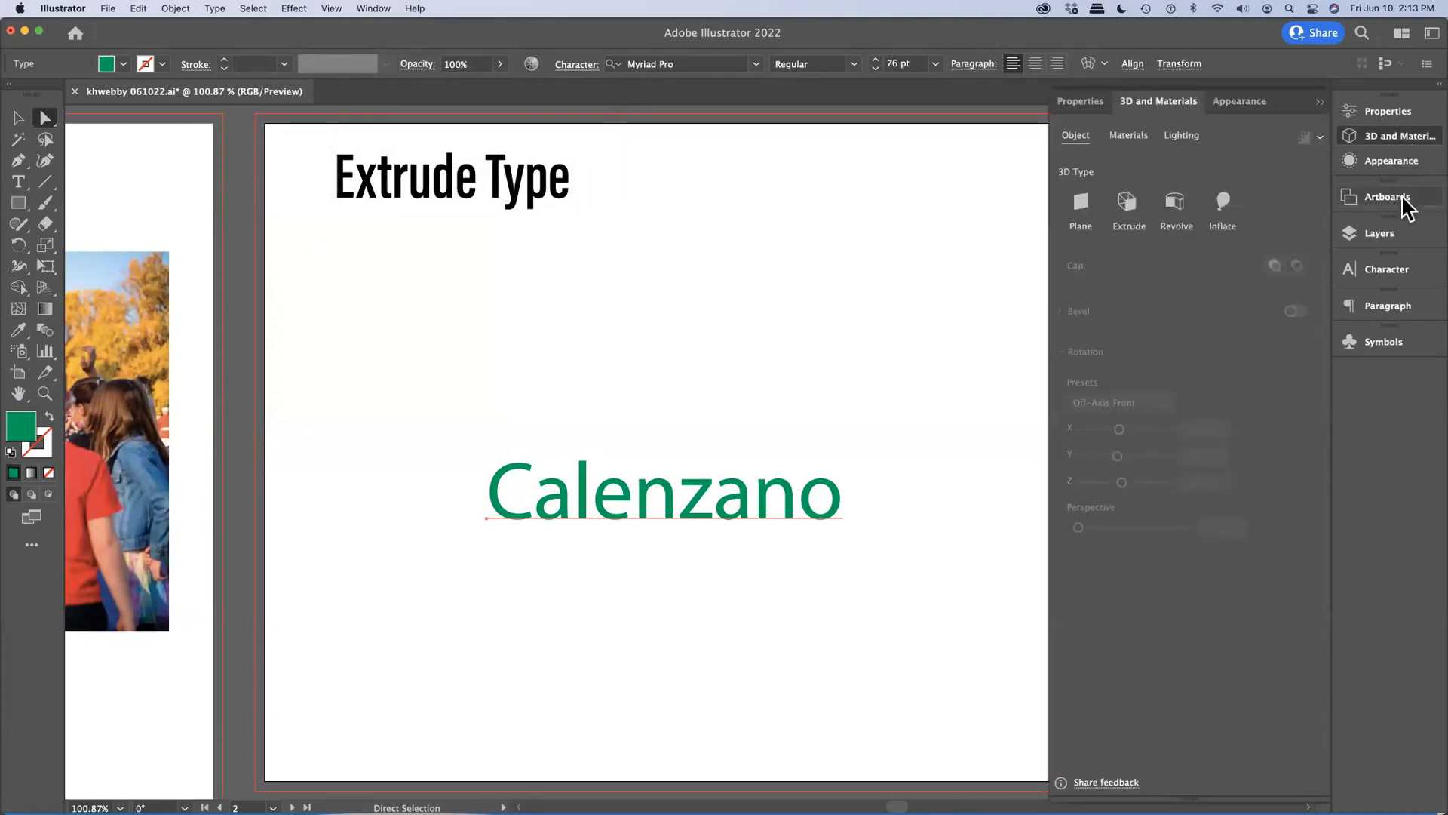
left_click(381, 9)
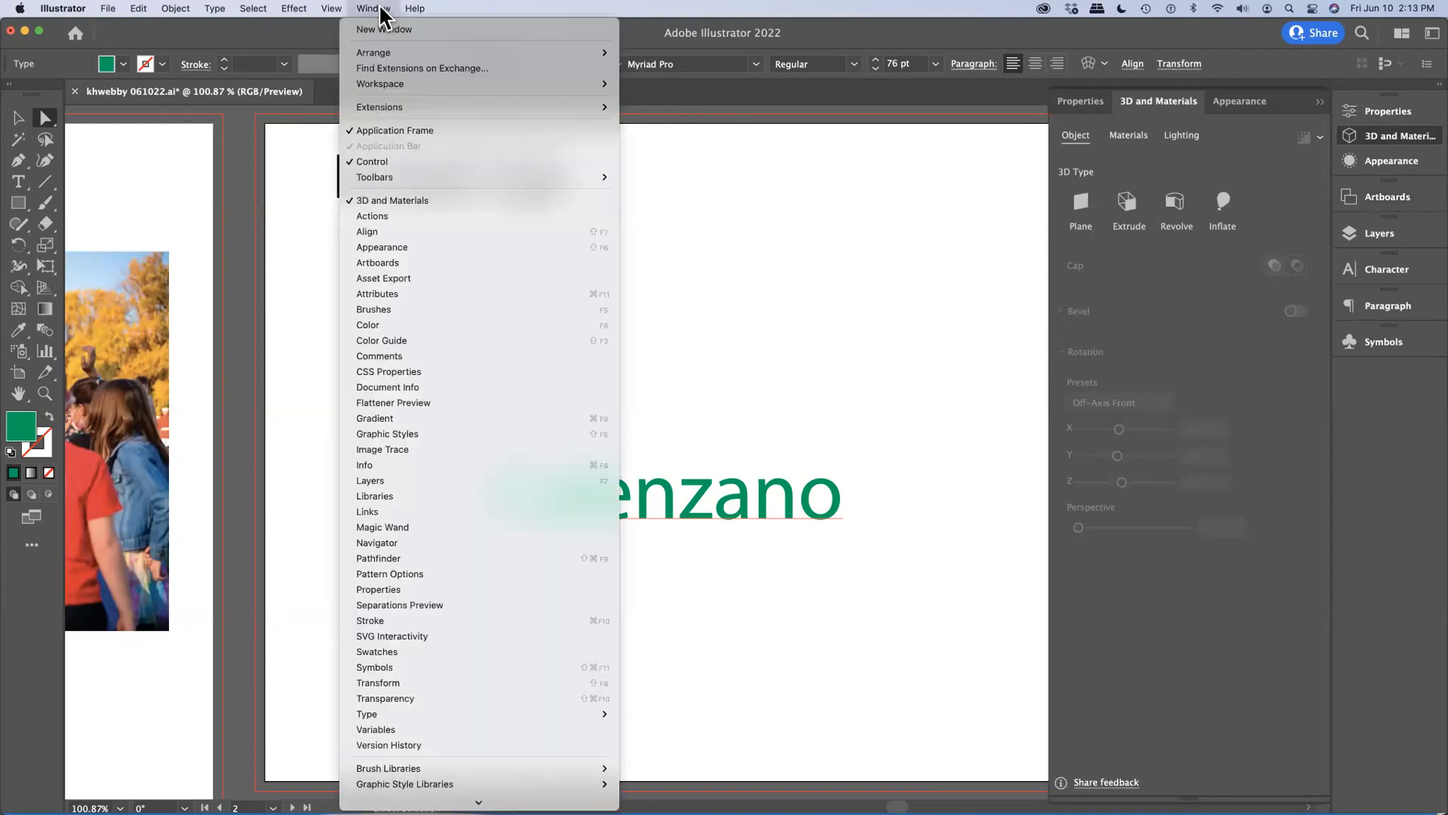
left_click(385, 11)
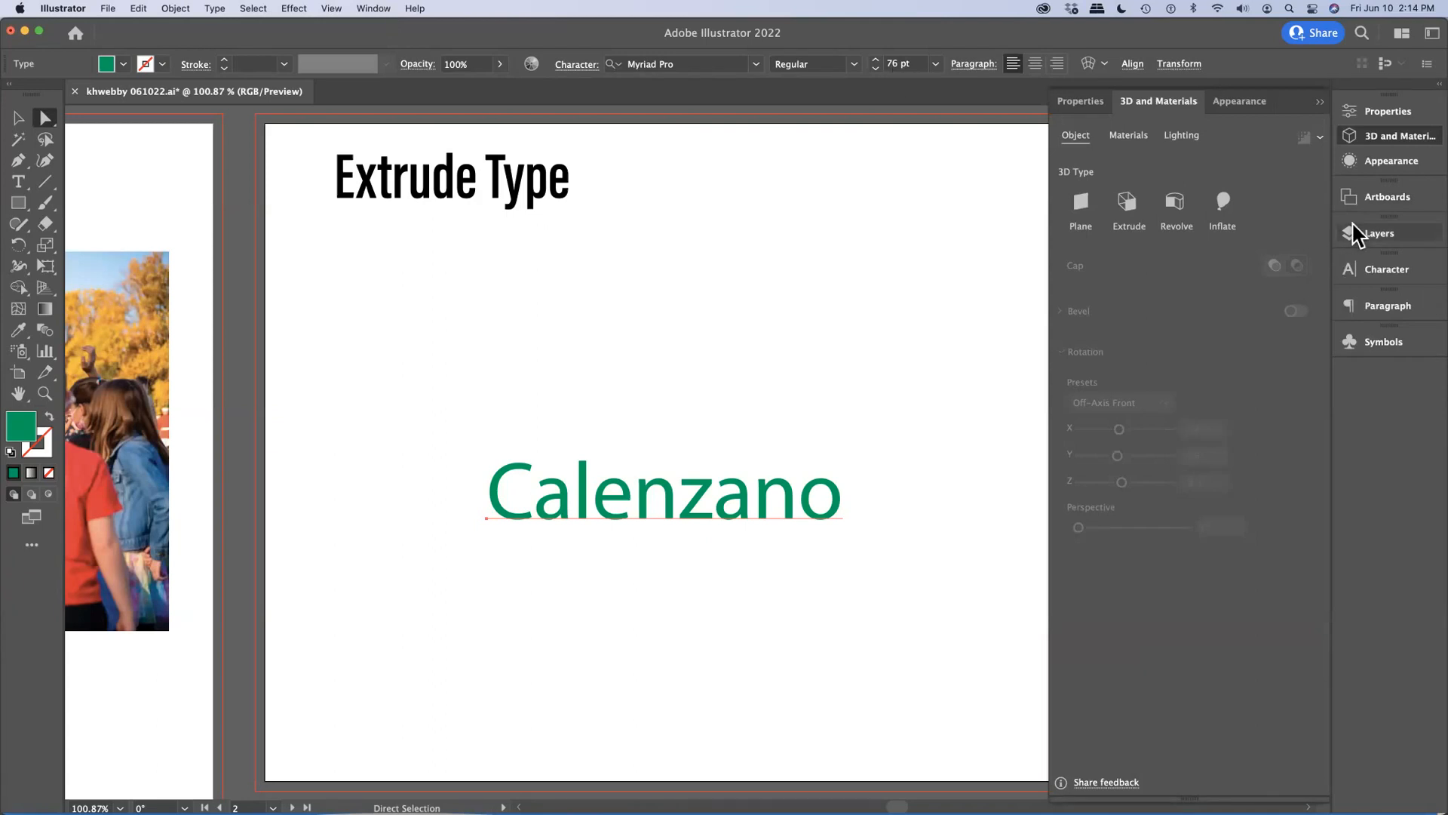
left_click(1371, 166)
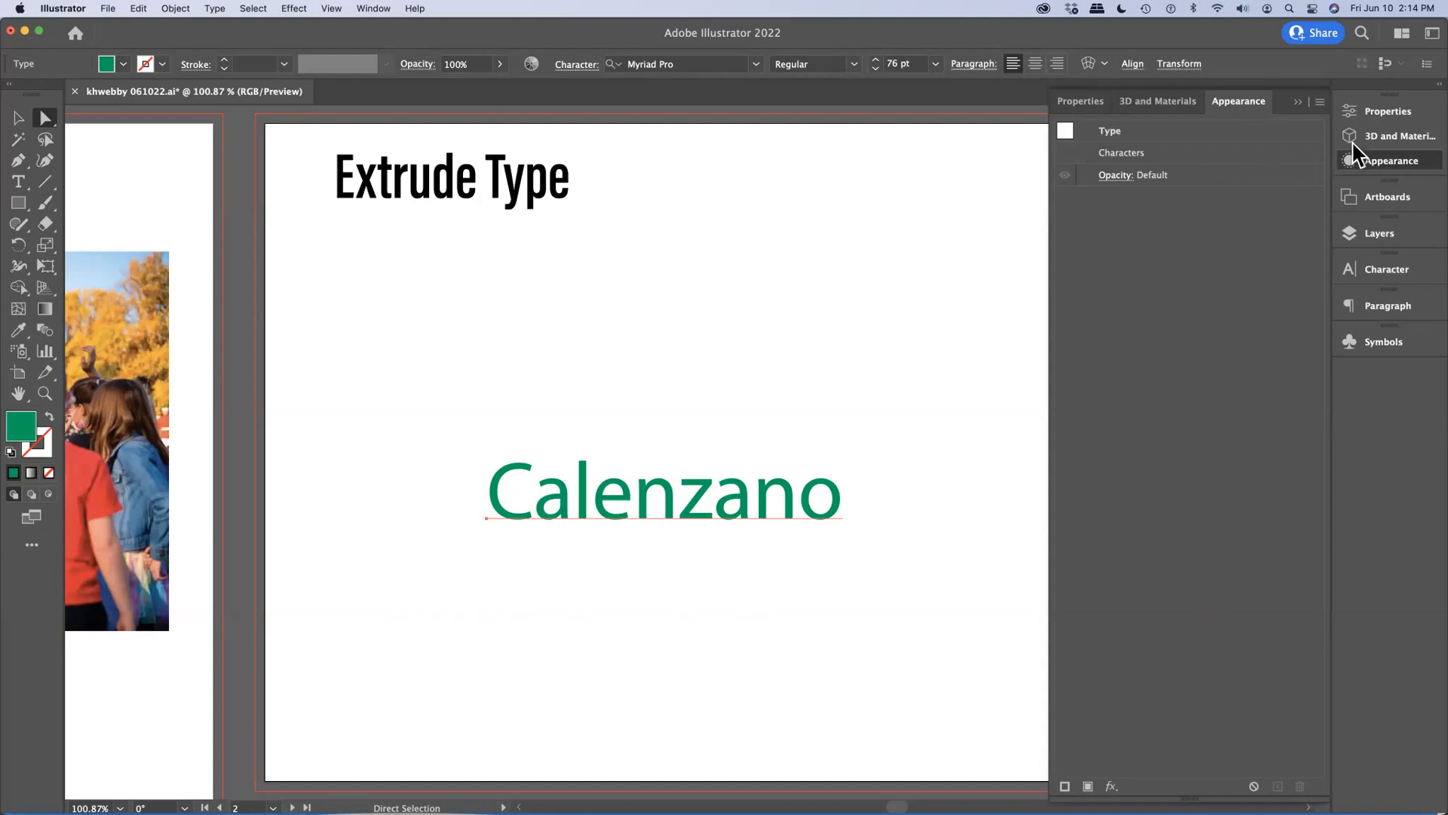
Examine the available 3D types, the material and graphic libraries, and the lighting presets and settings for the Calenzano text.
left_click(1374, 136)
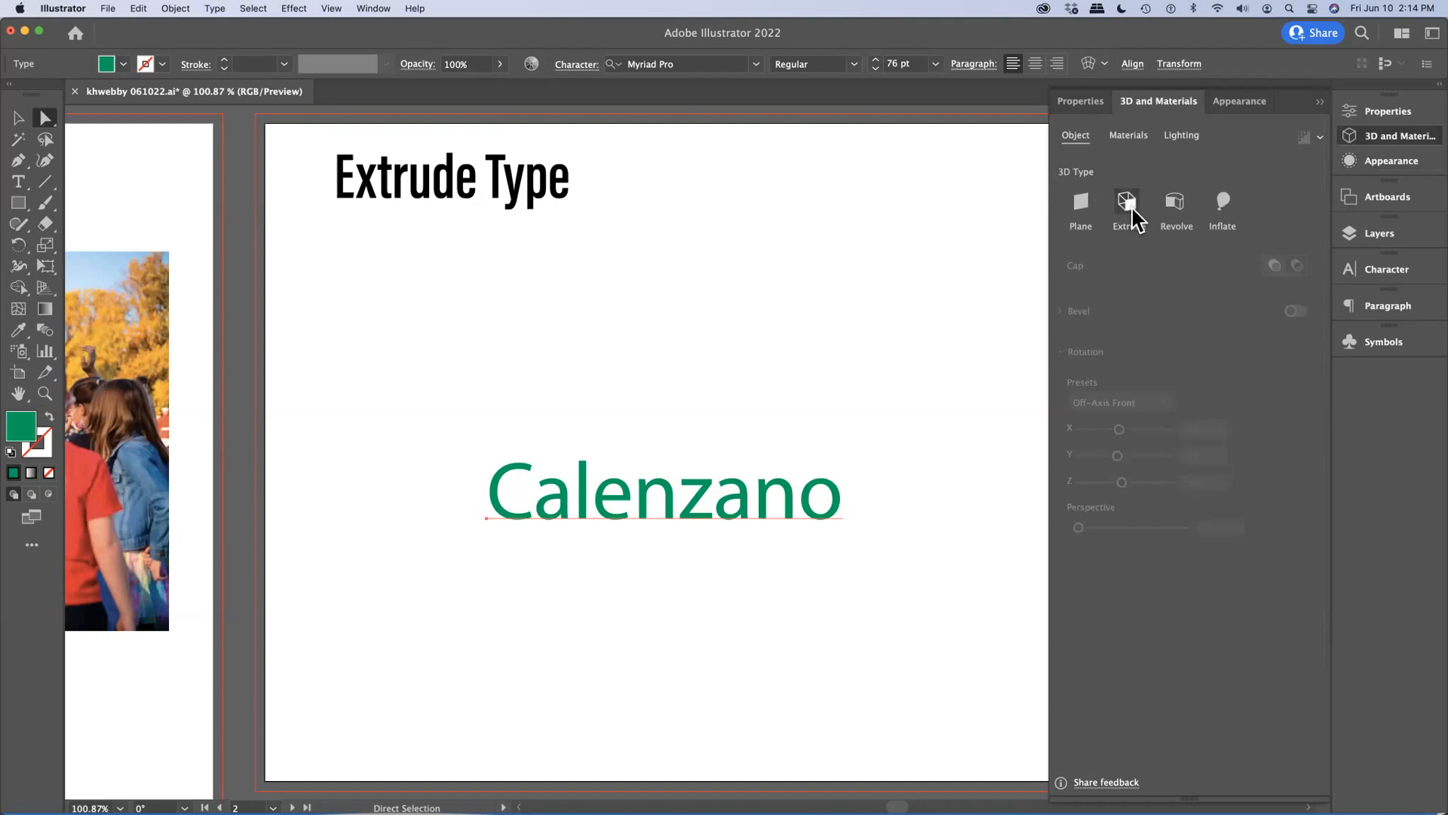
left_click(1126, 134)
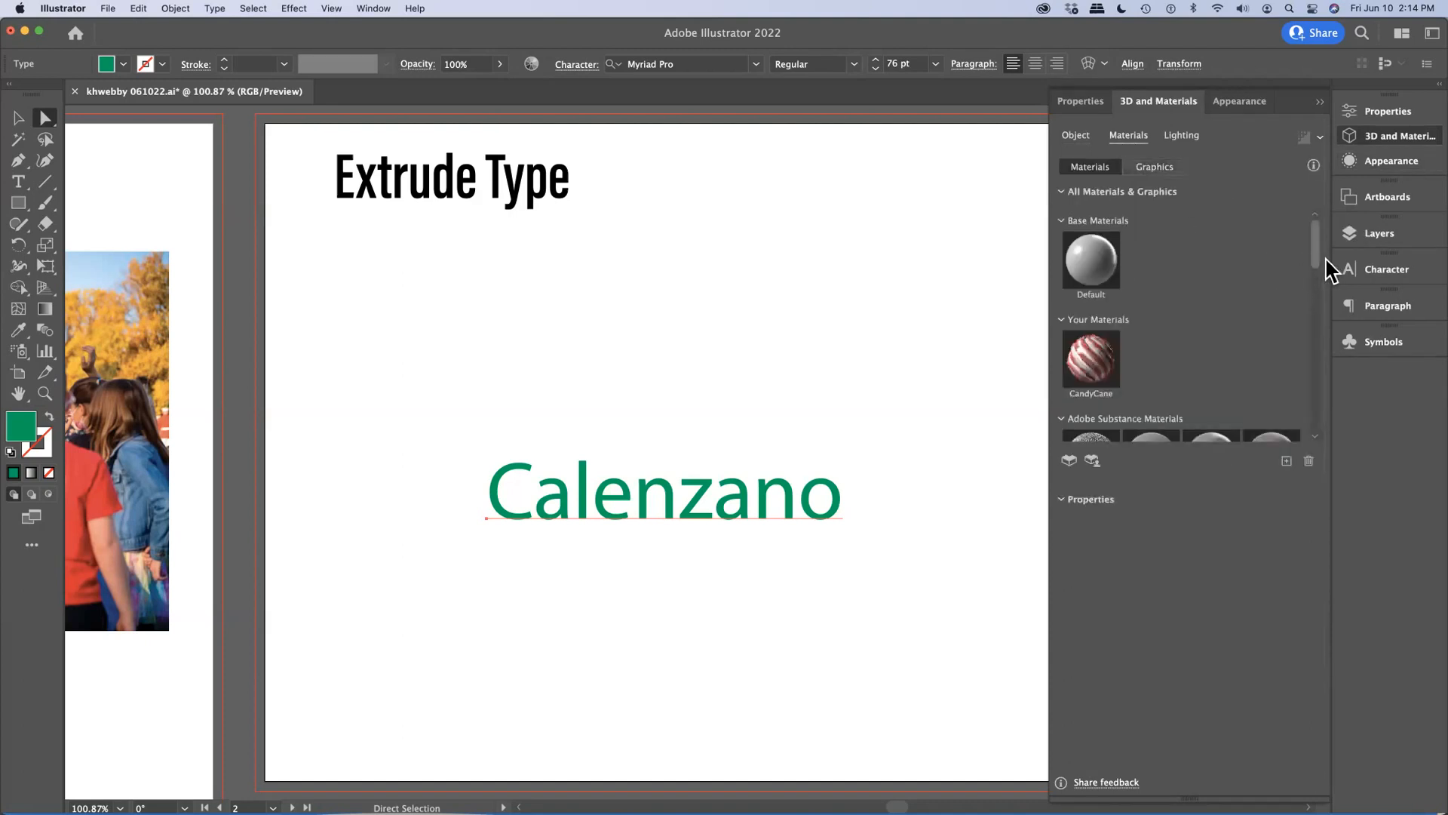
scroll(1322, 302, "down", 3)
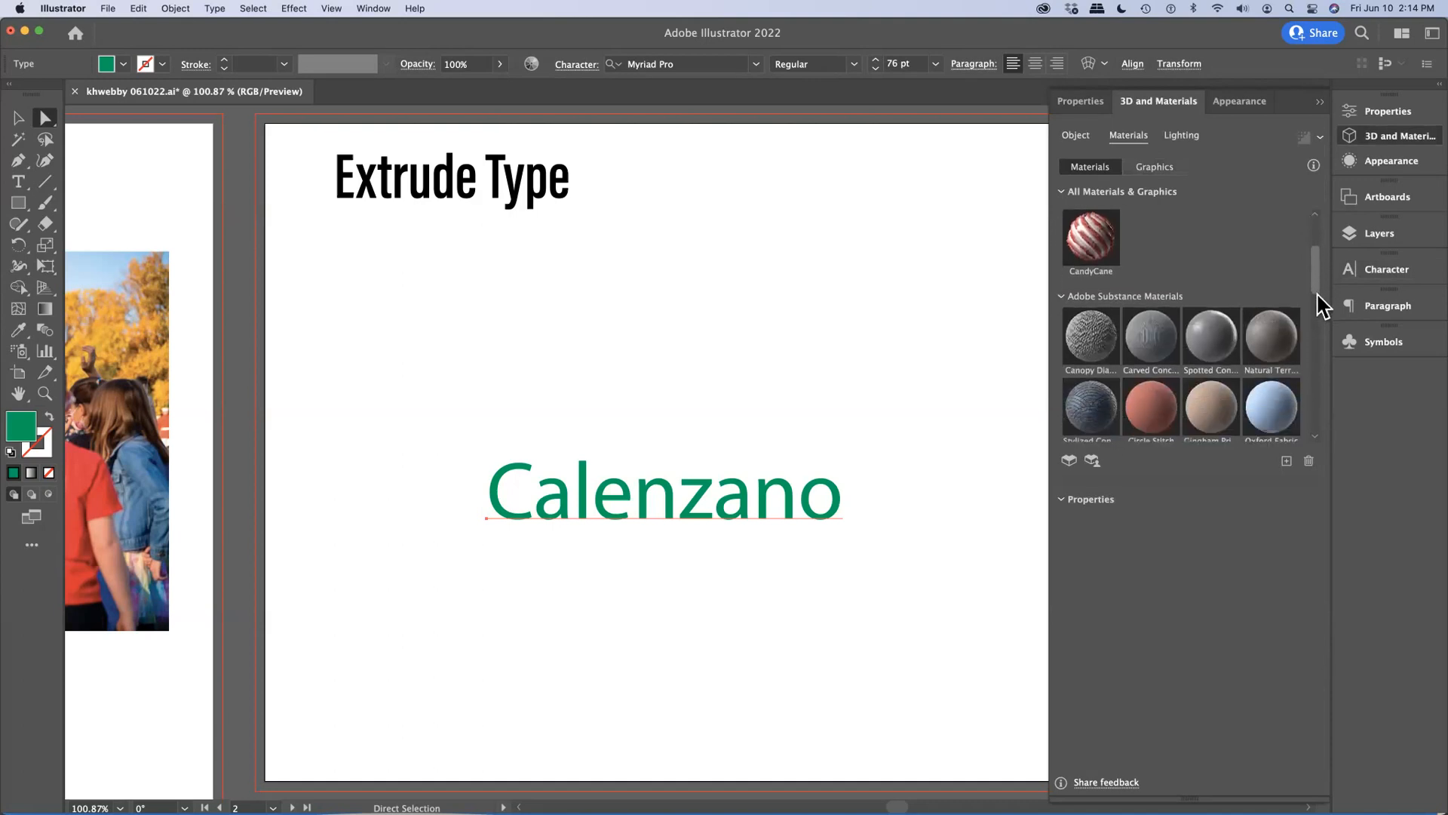
scroll(1319, 317, "down", 5)
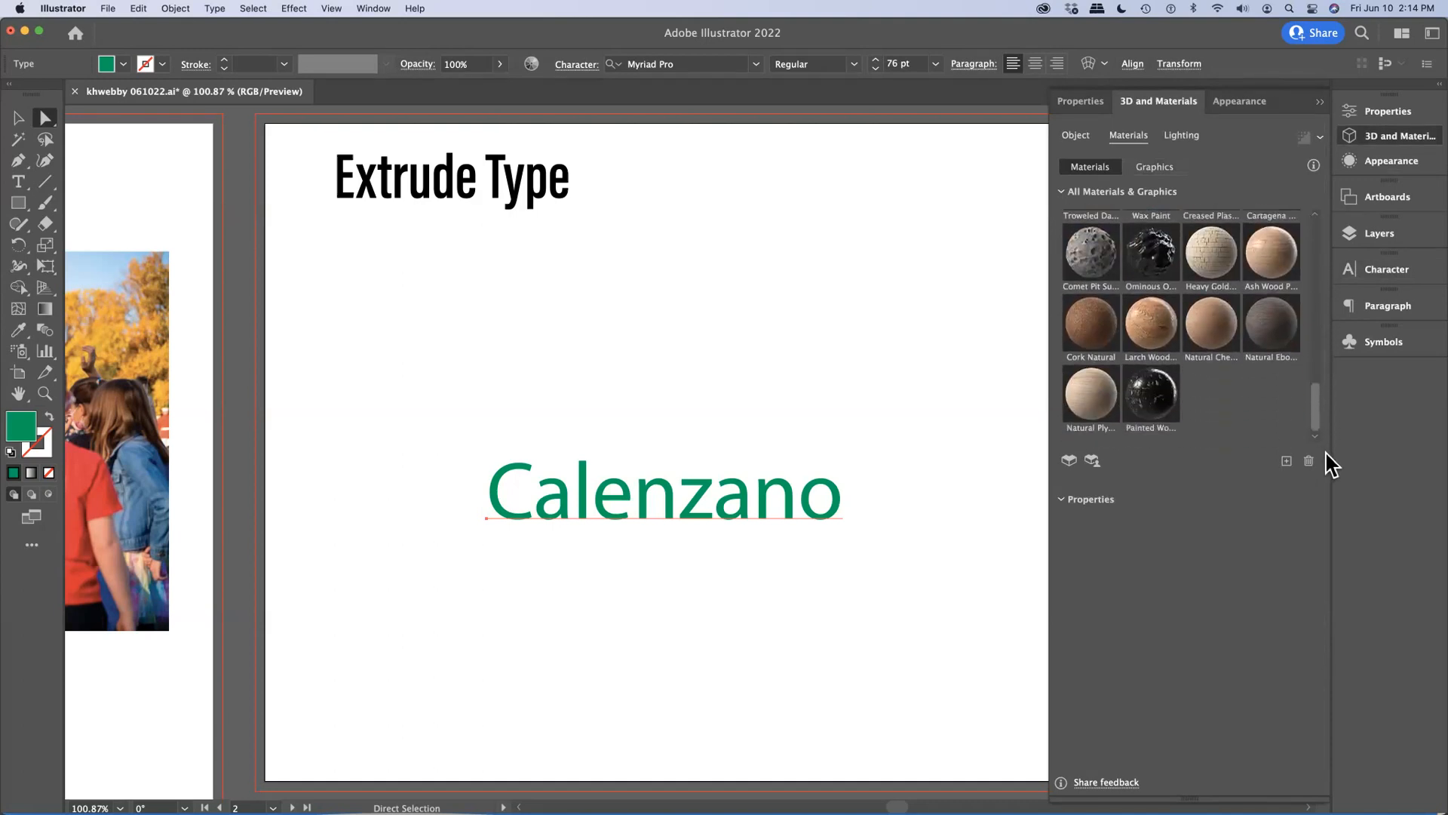
scroll(1315, 423, "up", 2)
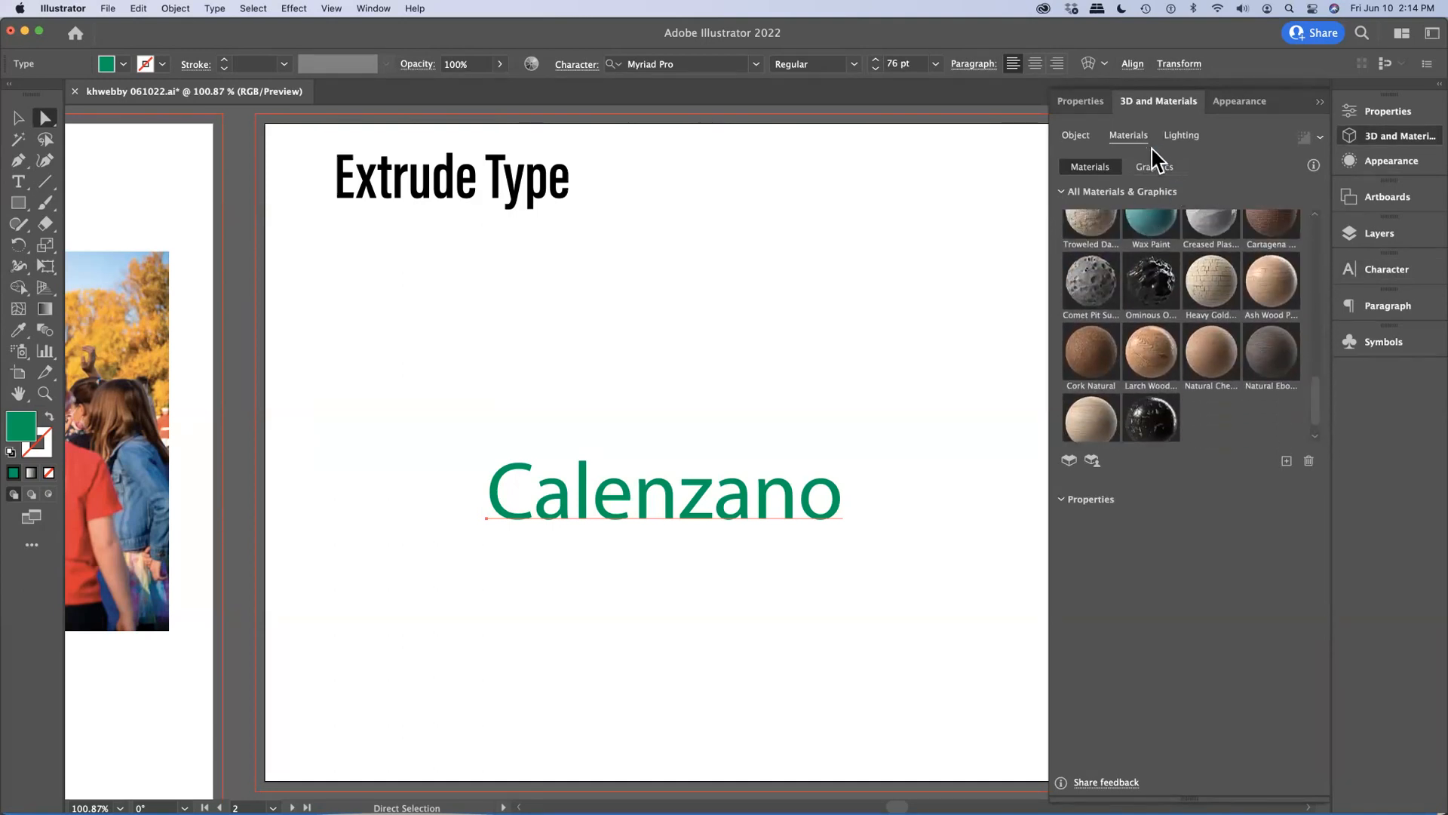
left_click(1155, 168)
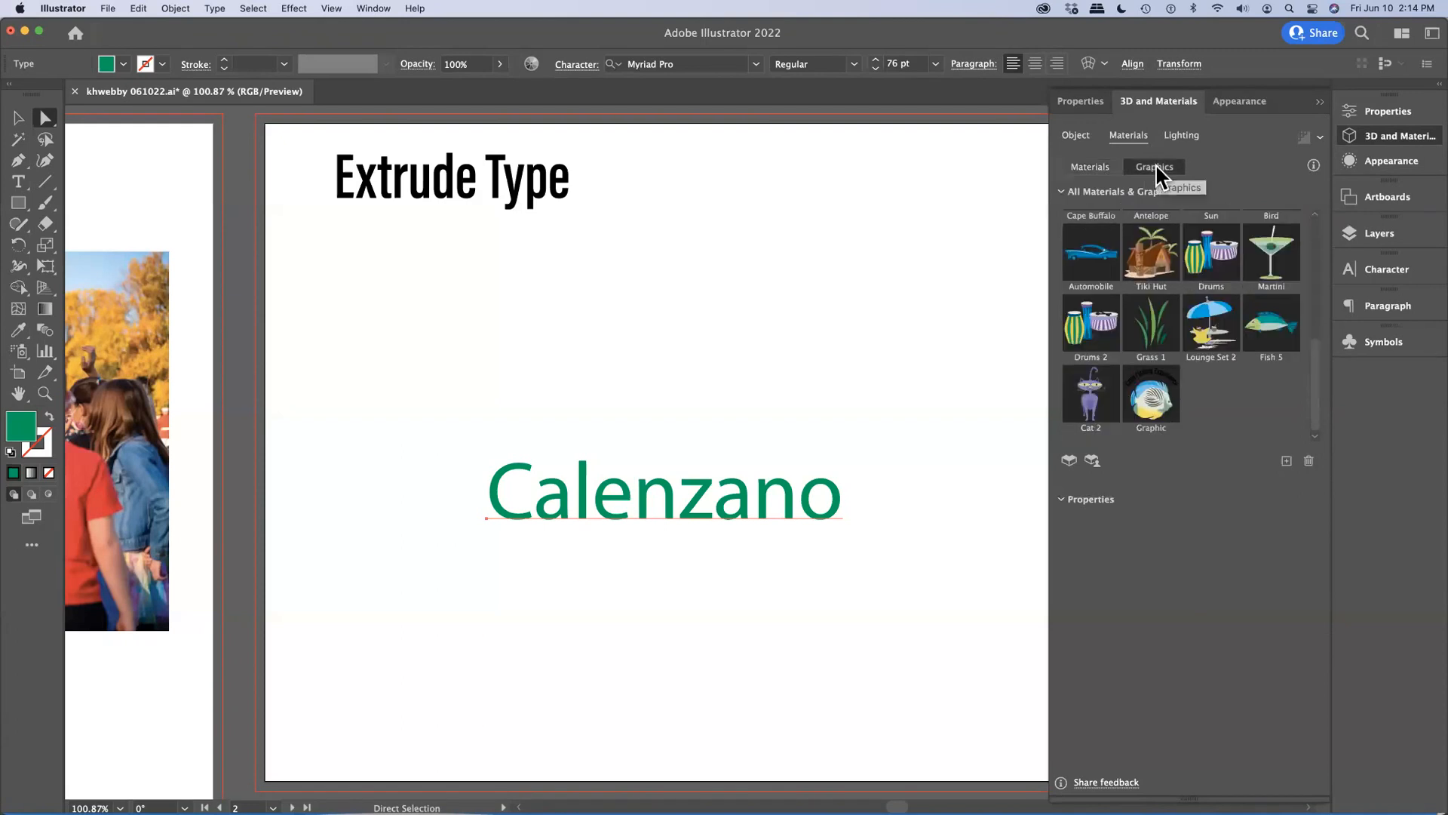
mouse_move(1201, 277)
left_click(1184, 141)
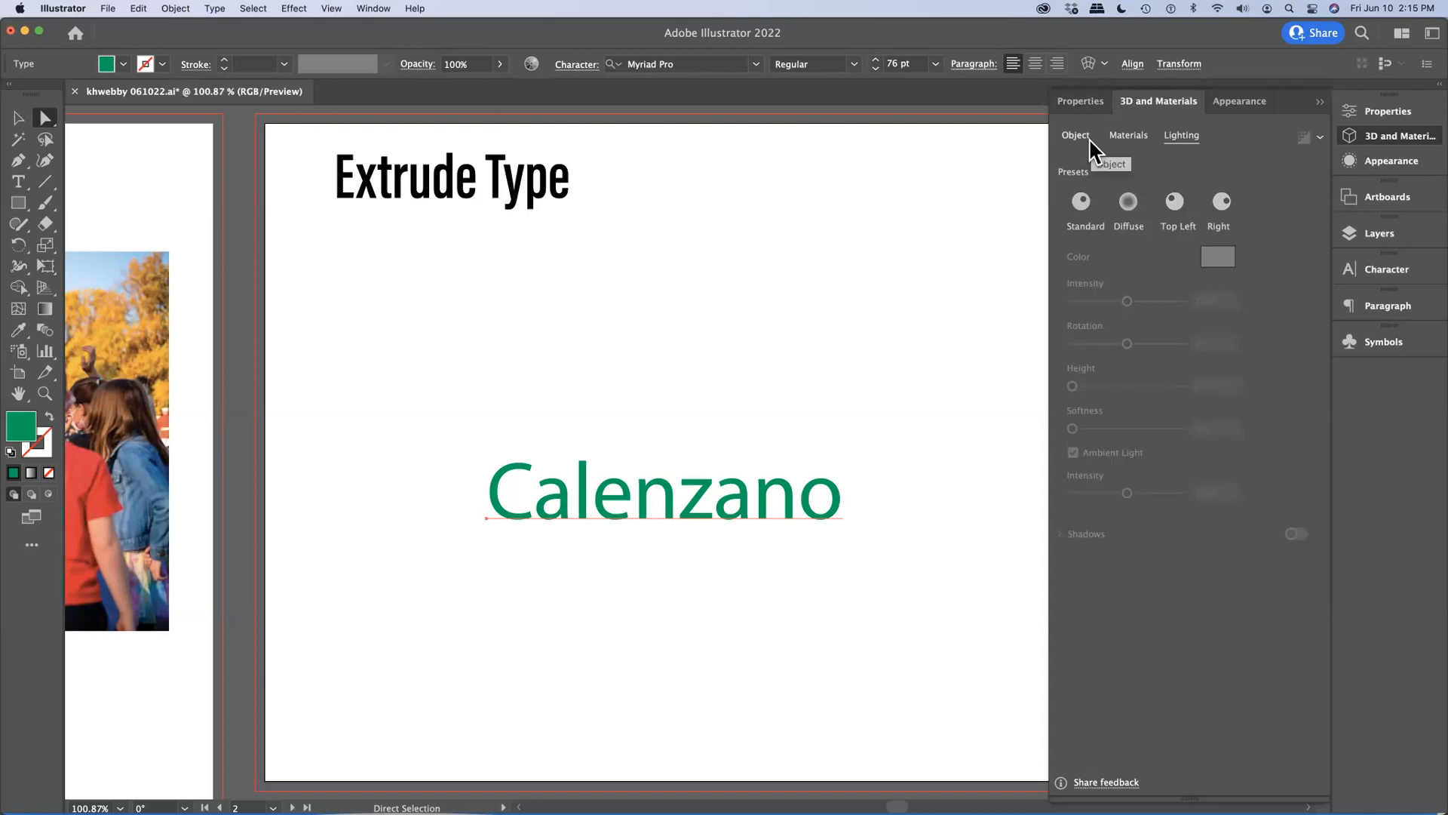
left_click(1070, 140)
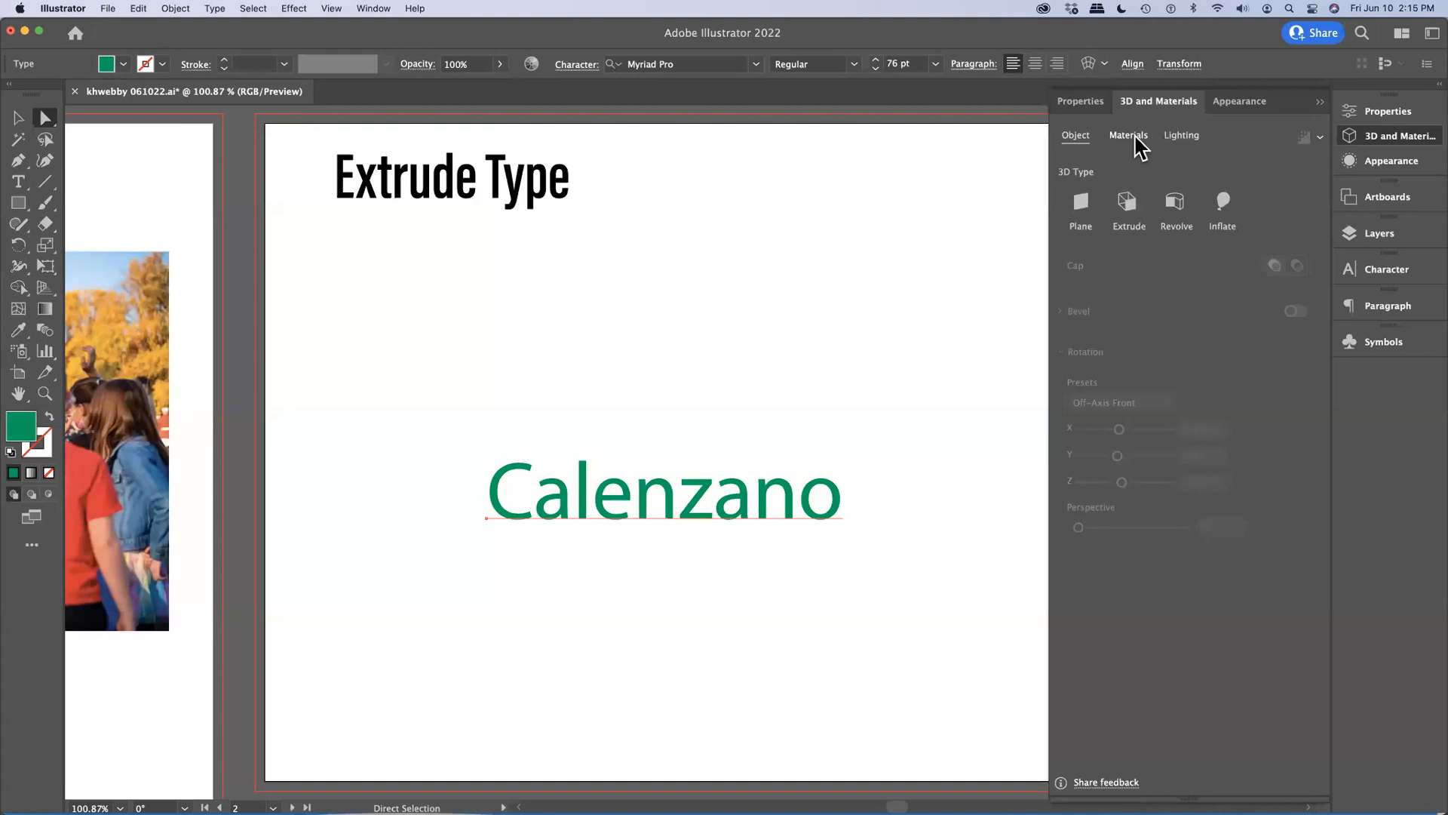
Apply the 3D Extrude type to the Calenzano text with a depth of 122 pt.
left_click(1127, 206)
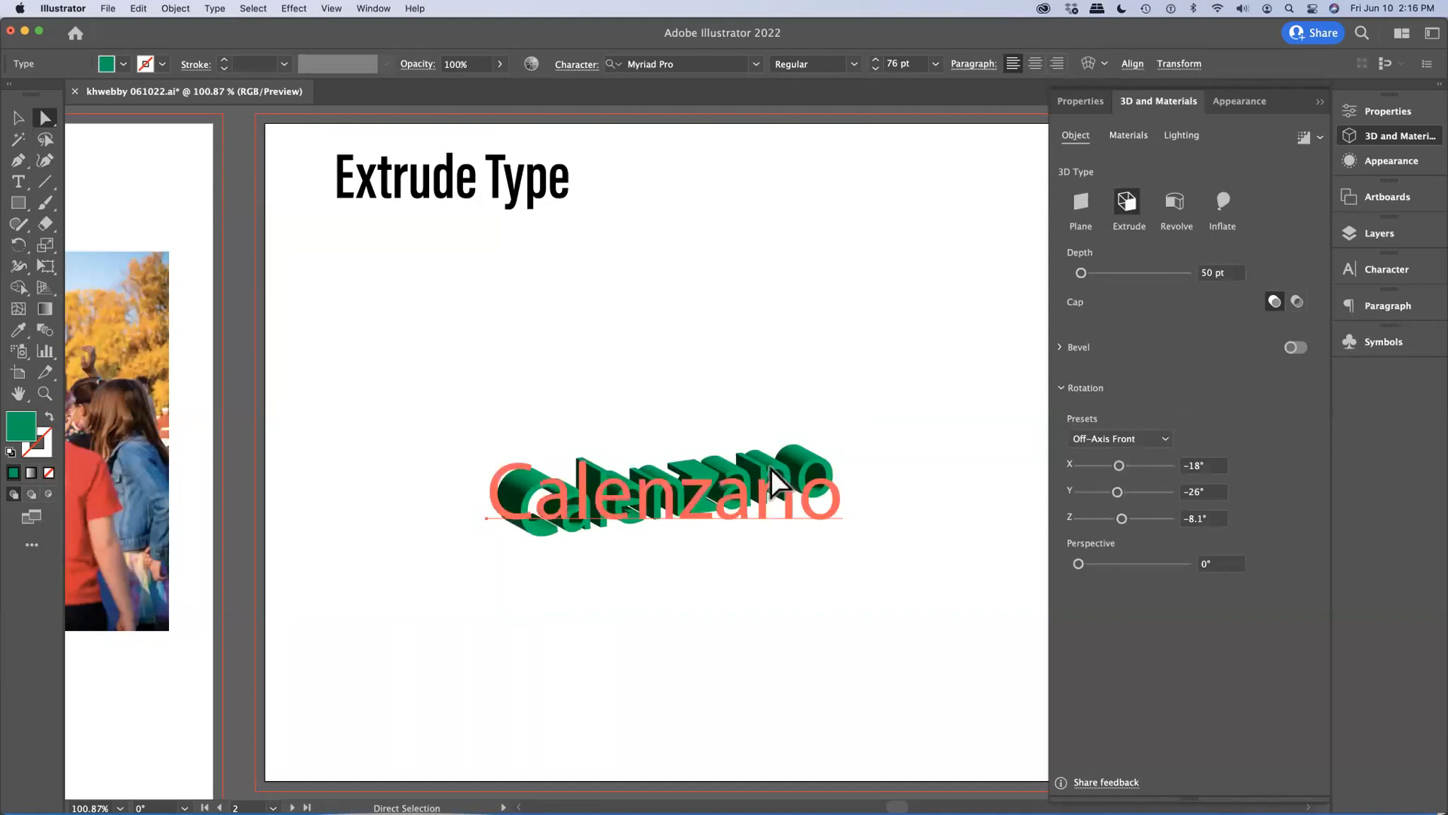
left_click_drag(1086, 276, 1088, 276)
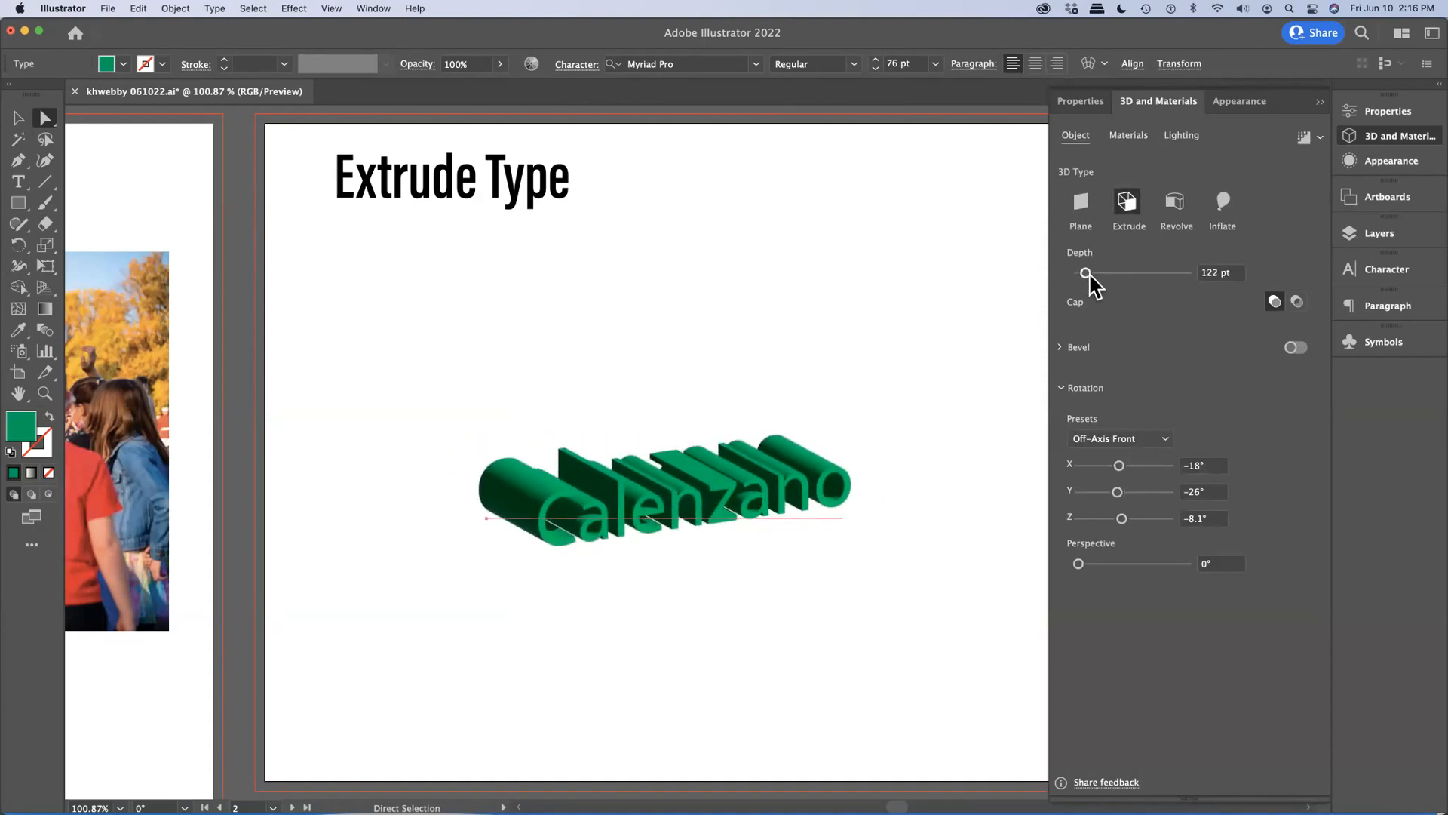
Rotate the extruded text on the artboard, freeform and around single axes, to about X 176°, Y -153°, Z -175°, nudging its position slightly.
left_click(17, 118)
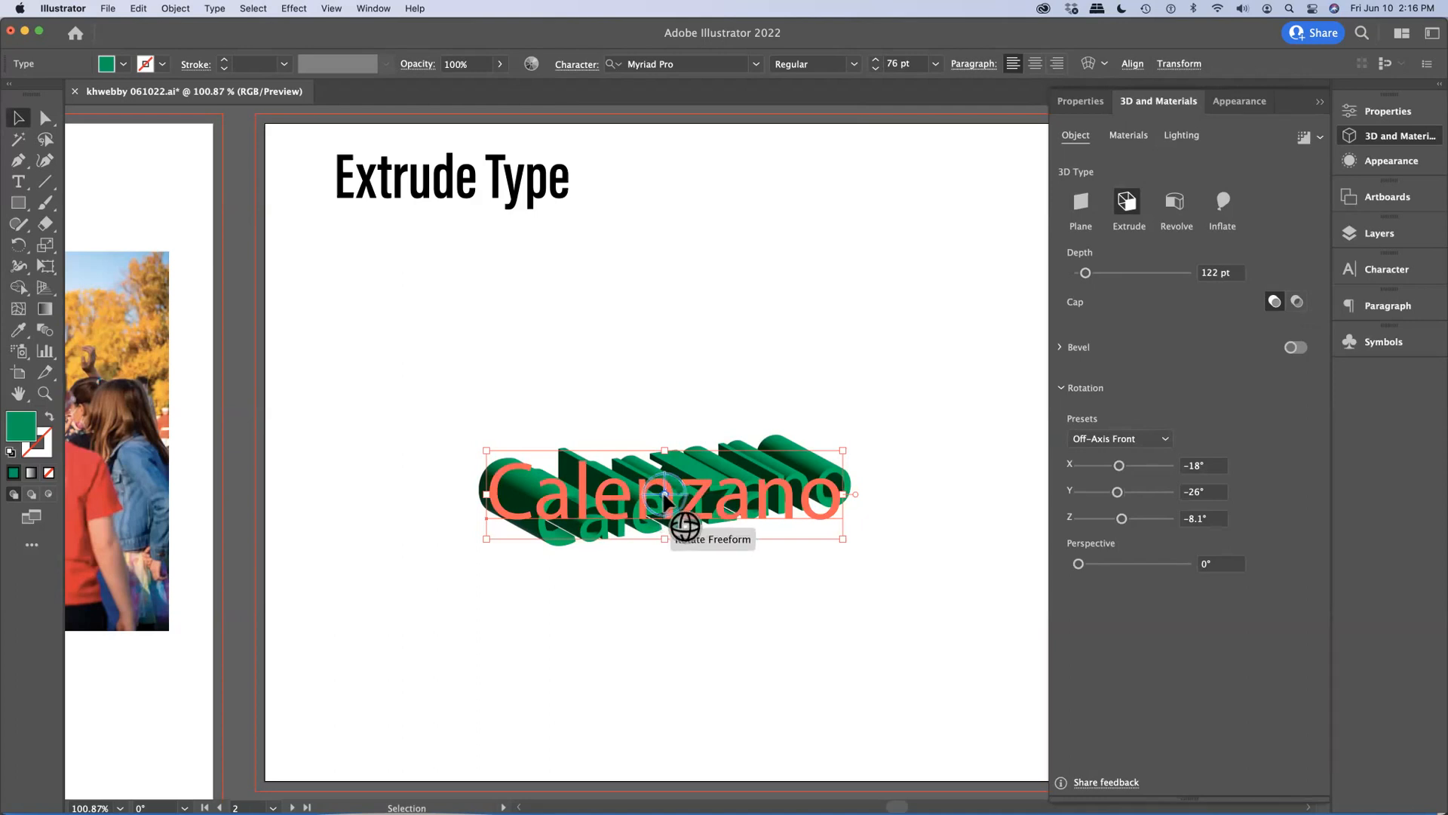
left_click_drag(663, 503, 706, 505)
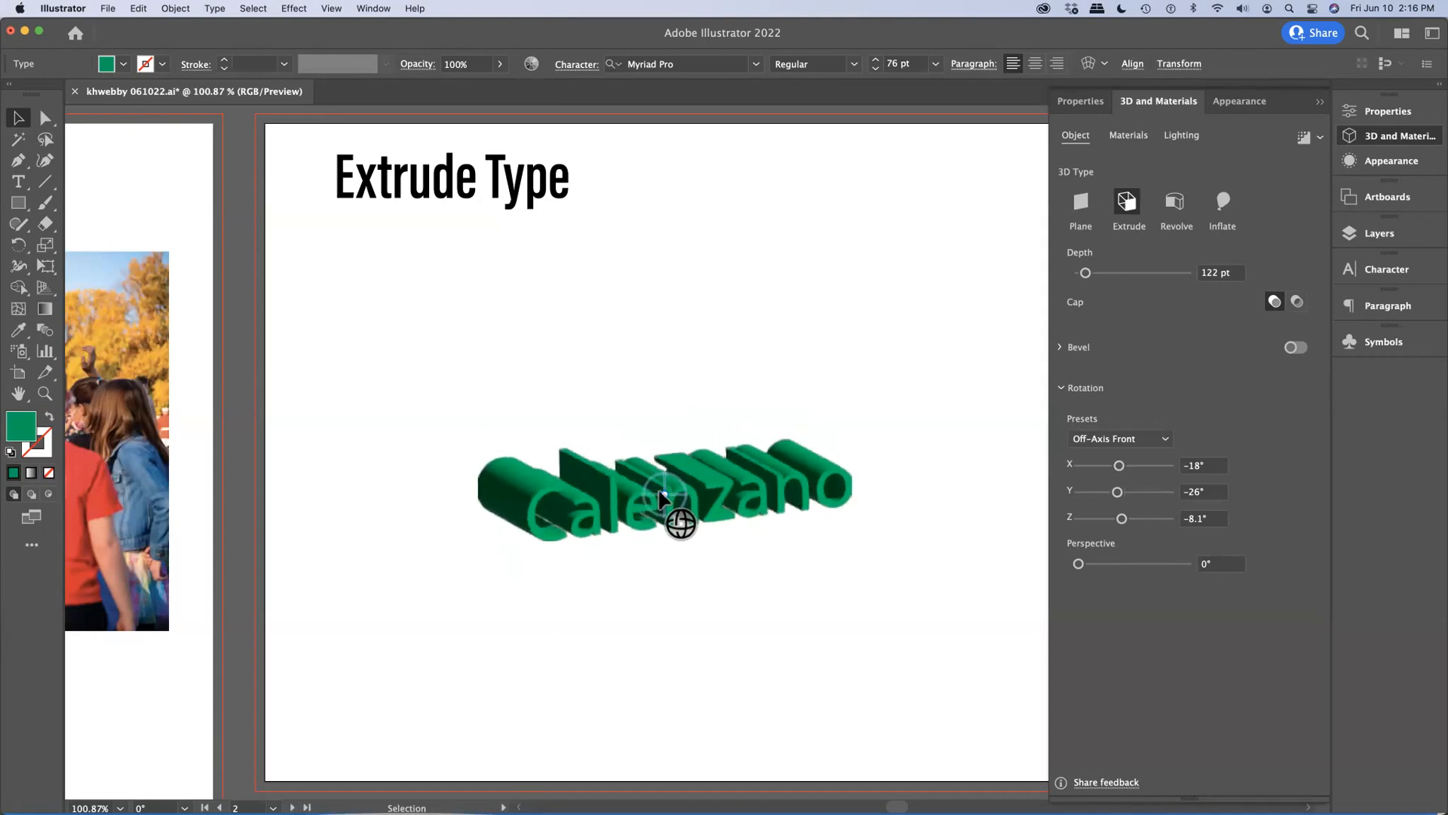
mouse_move(659, 492)
left_mouse_down()
mouse_move(641, 463)
mouse_move(692, 499)
mouse_move(657, 511)
mouse_move(636, 463)
mouse_move(604, 505)
mouse_move(676, 510)
mouse_move(677, 479)
mouse_move(660, 506)
left_mouse_up()
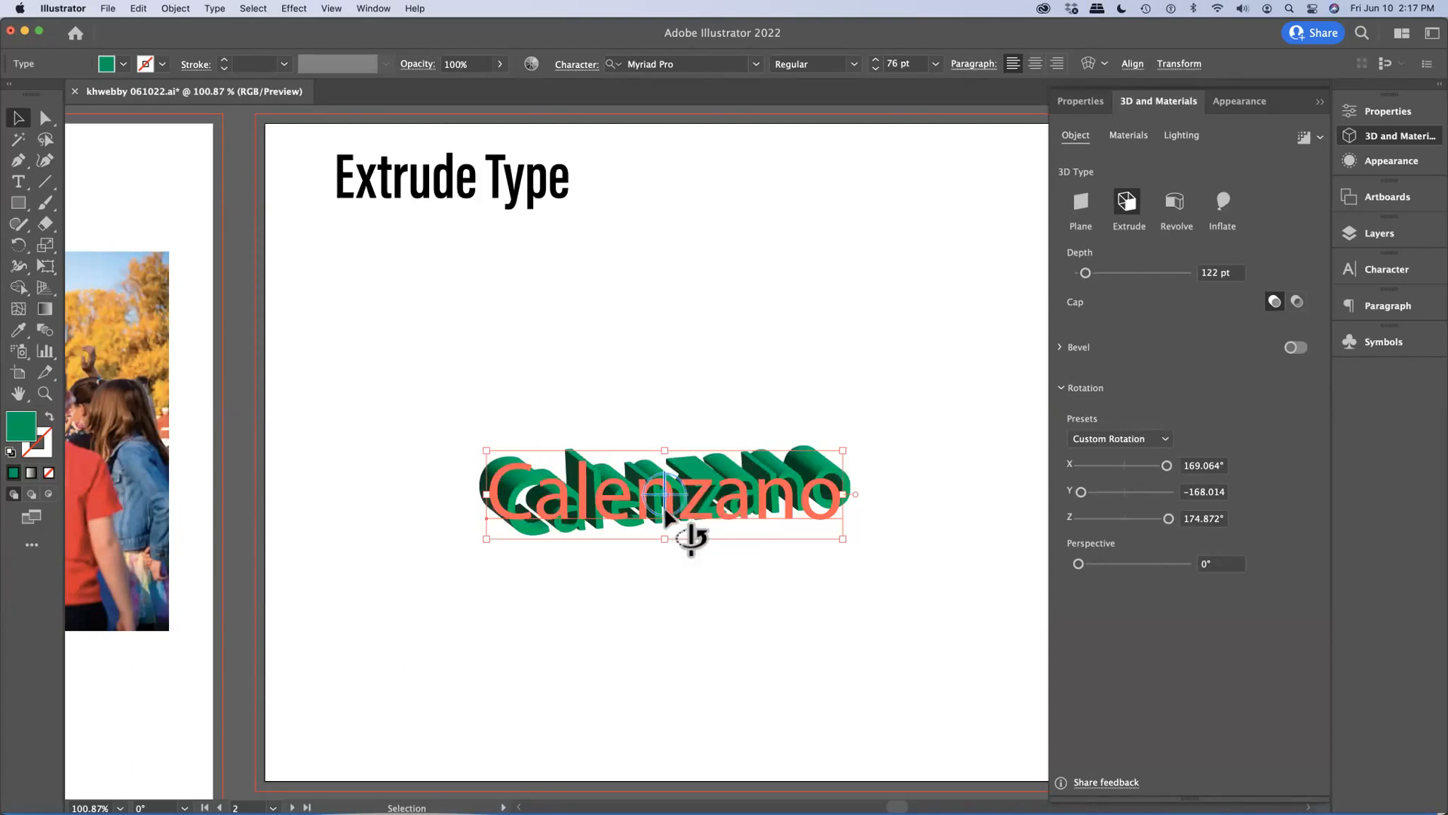
mouse_move(663, 510)
left_mouse_down()
mouse_move(712, 513)
mouse_move(670, 505)
left_mouse_up()
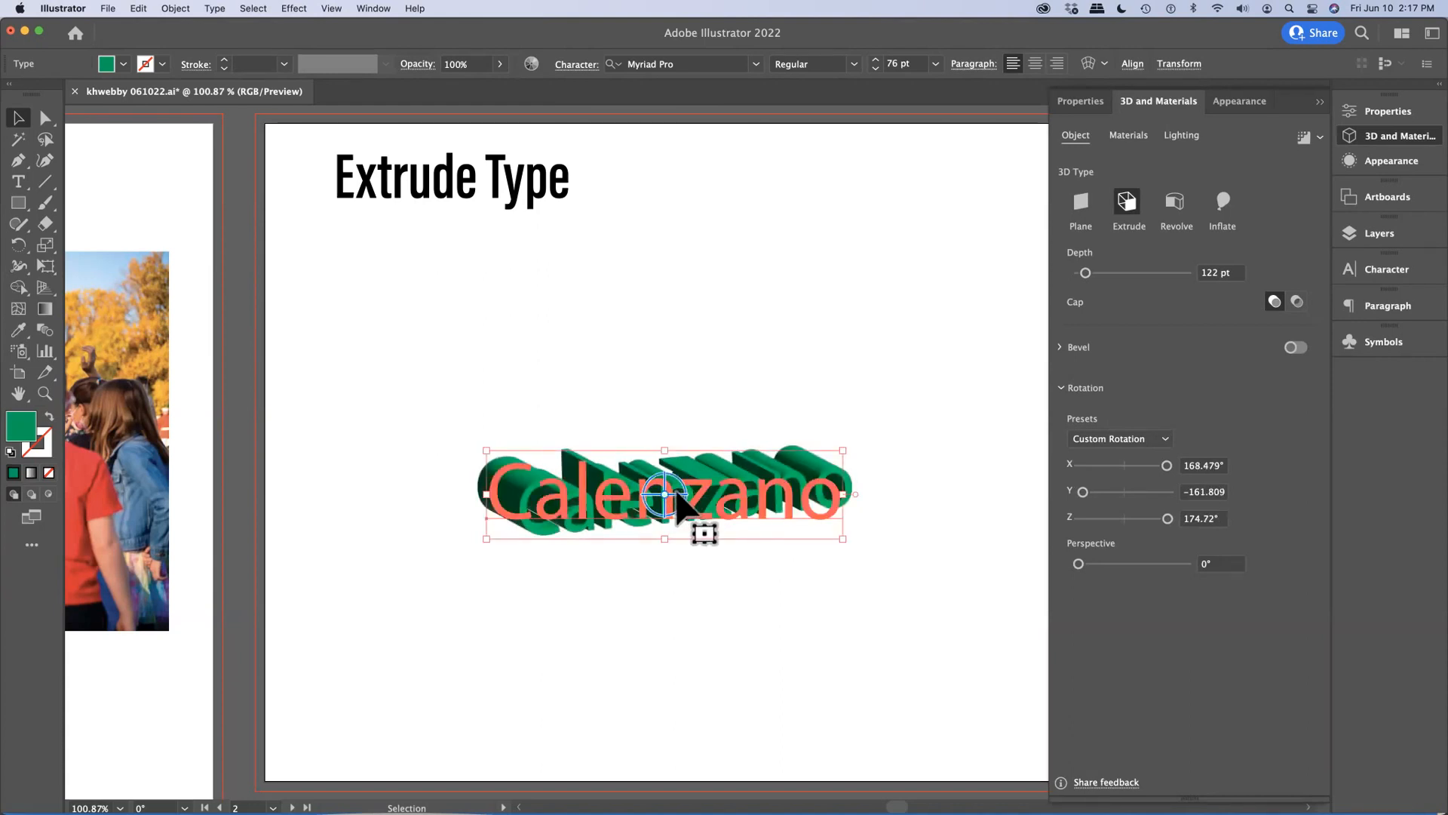
mouse_move(673, 511)
left_mouse_down()
mouse_move(670, 488)
mouse_move(679, 502)
left_mouse_up()
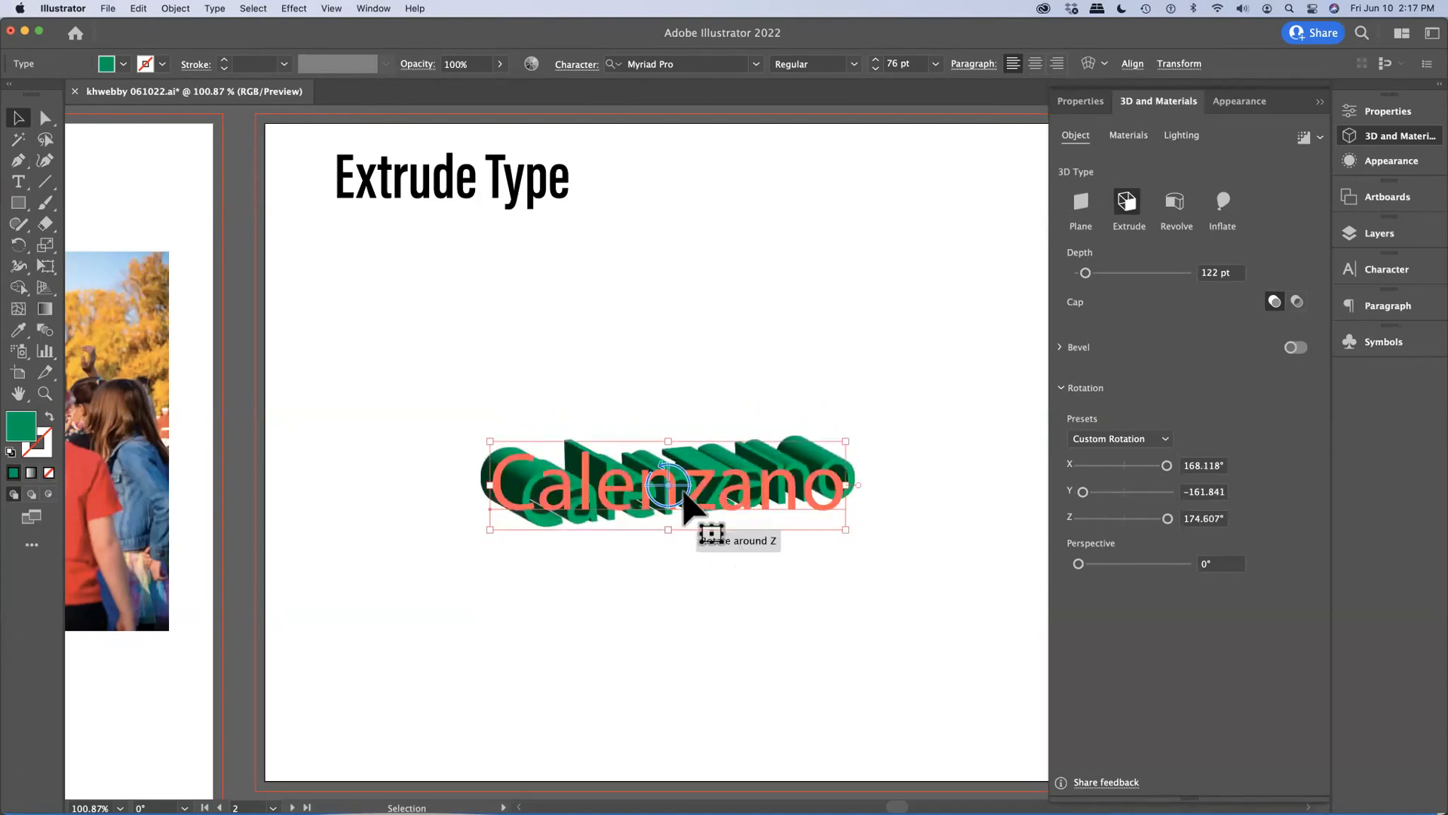
mouse_move(689, 498)
left_mouse_down()
mouse_move(671, 573)
mouse_move(679, 495)
mouse_move(682, 528)
mouse_move(667, 492)
mouse_move(631, 510)
mouse_move(657, 477)
mouse_move(644, 478)
mouse_move(690, 480)
mouse_move(669, 482)
mouse_move(669, 504)
mouse_move(674, 490)
left_mouse_up()
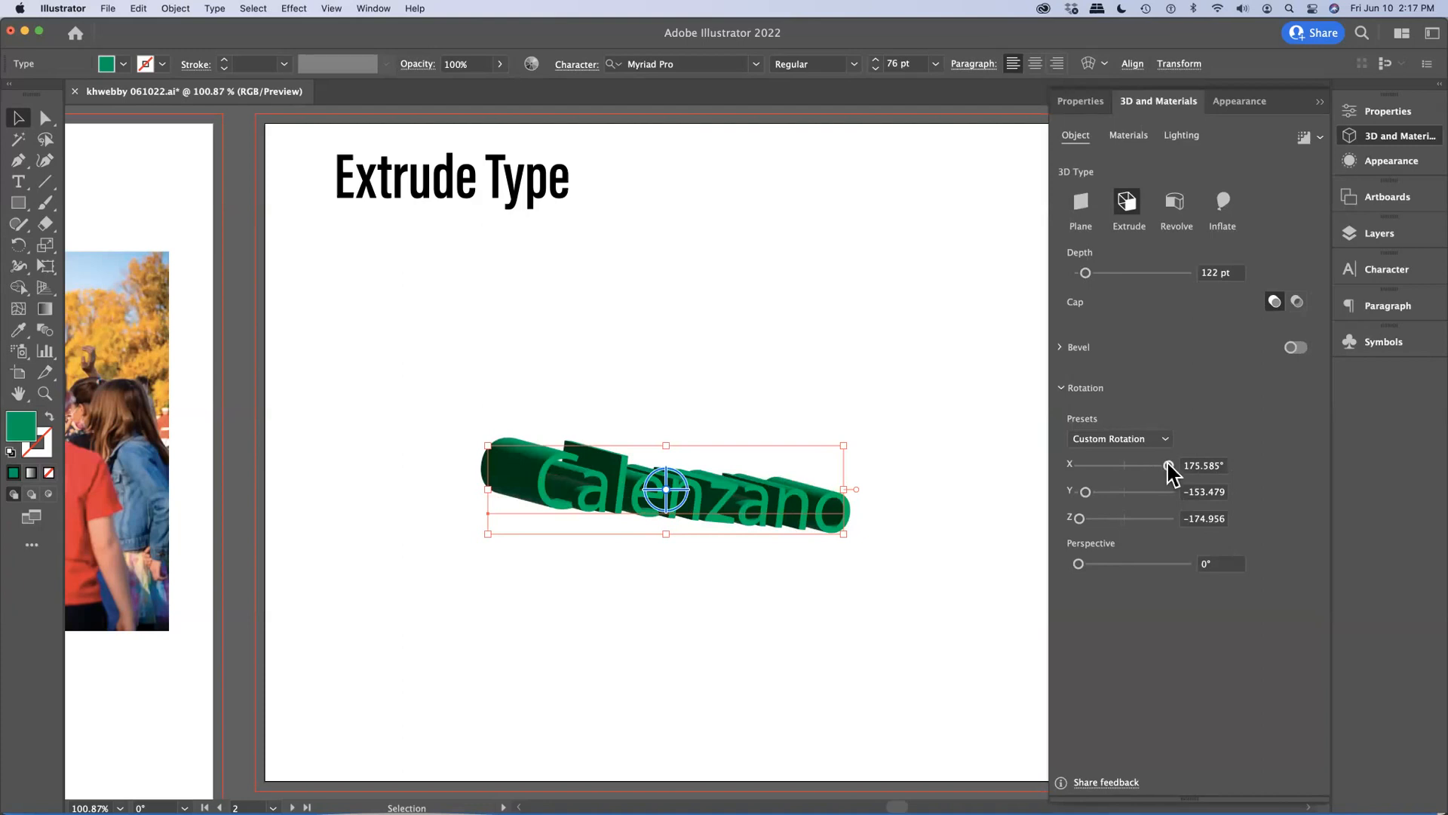
Set the extruded text's rotation to X 180°, Y -167°, Z -180° and its perspective to 160°.
mouse_move(1167, 465)
left_mouse_down()
mouse_move(1145, 469)
mouse_move(1180, 459)
left_mouse_up()
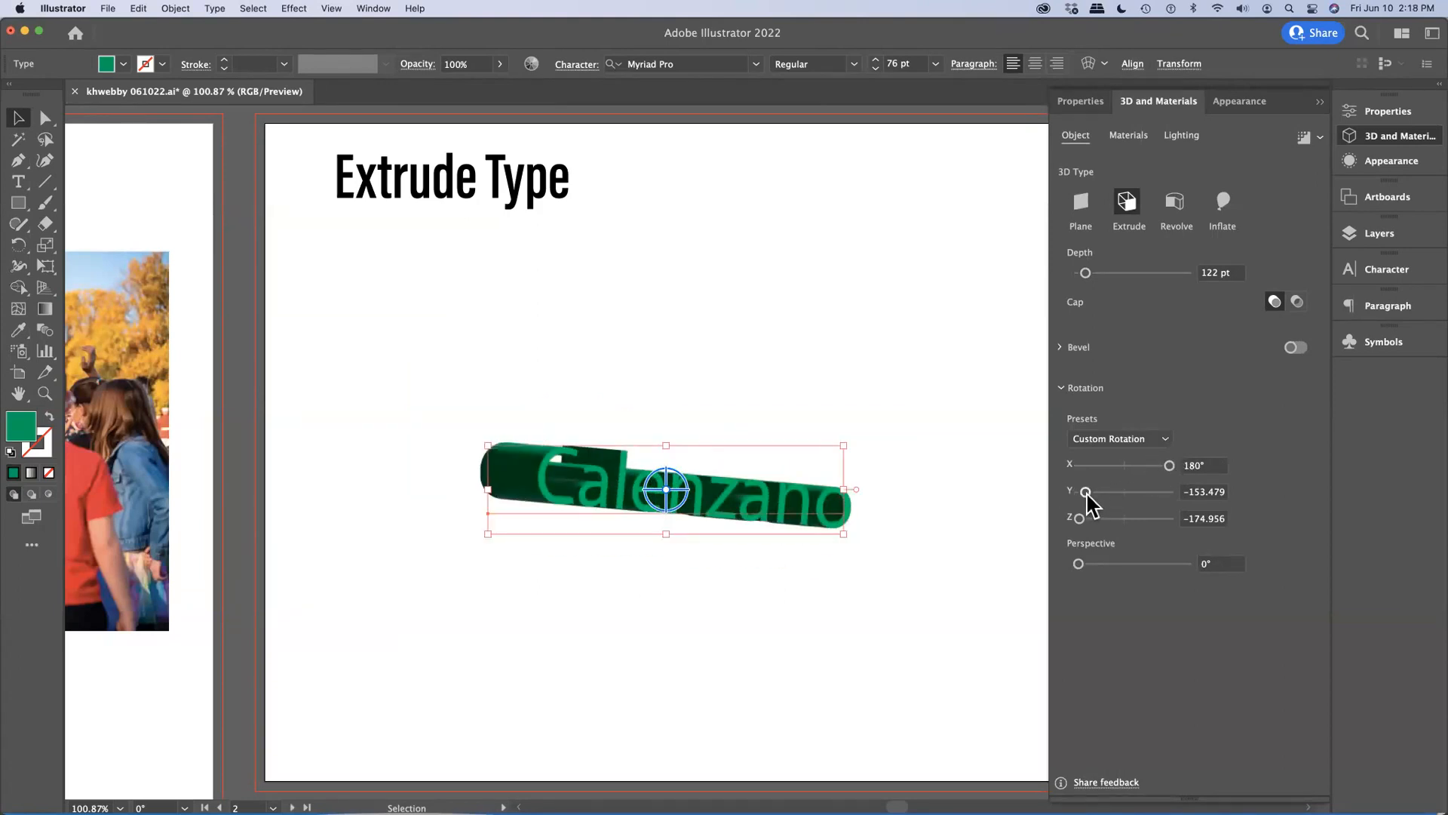
mouse_move(1086, 492)
left_mouse_down()
mouse_move(1151, 499)
mouse_move(1082, 490)
mouse_move(1114, 519)
mouse_move(1073, 511)
left_mouse_up()
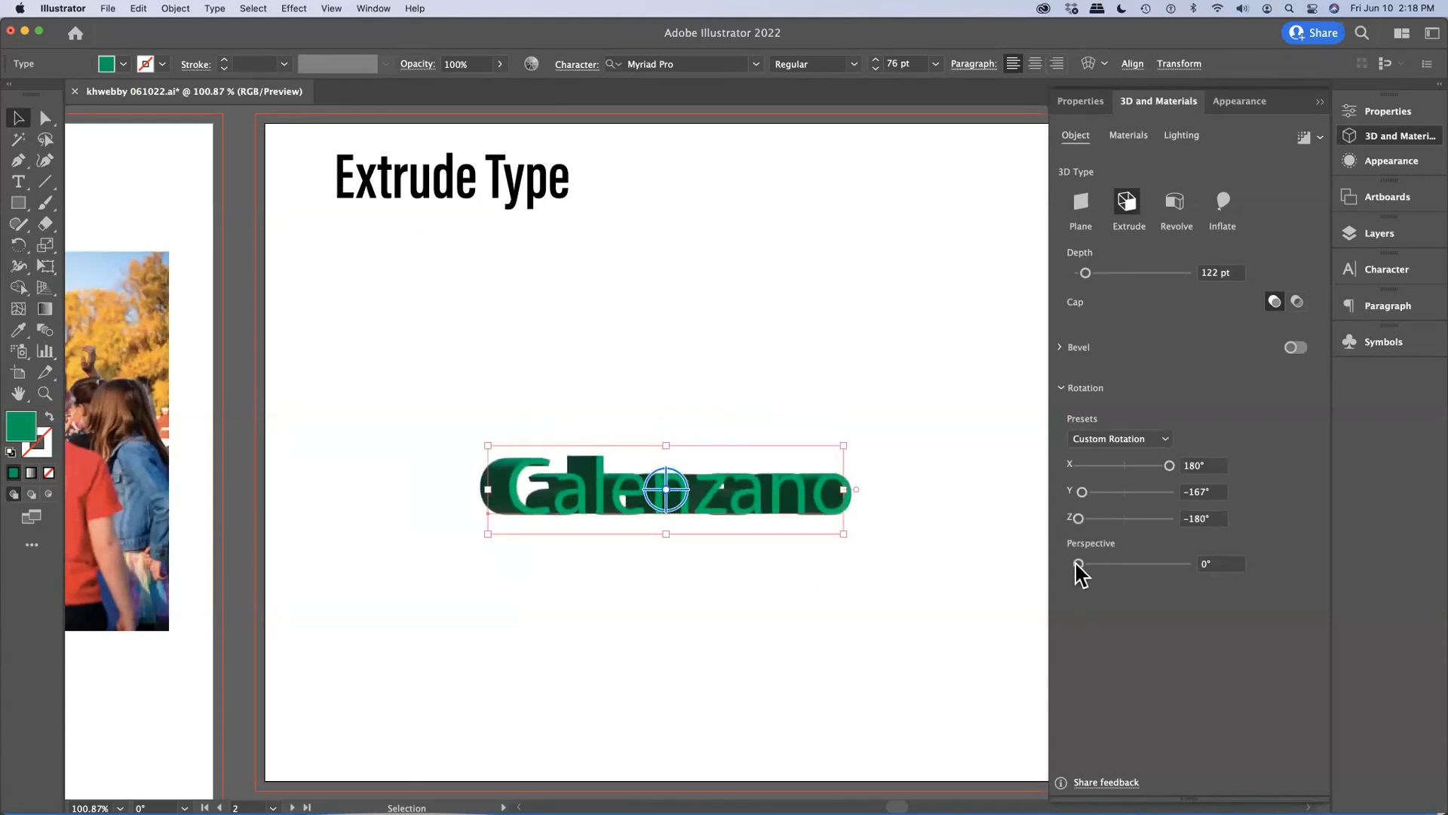
left_click_drag(1080, 563, 1187, 565)
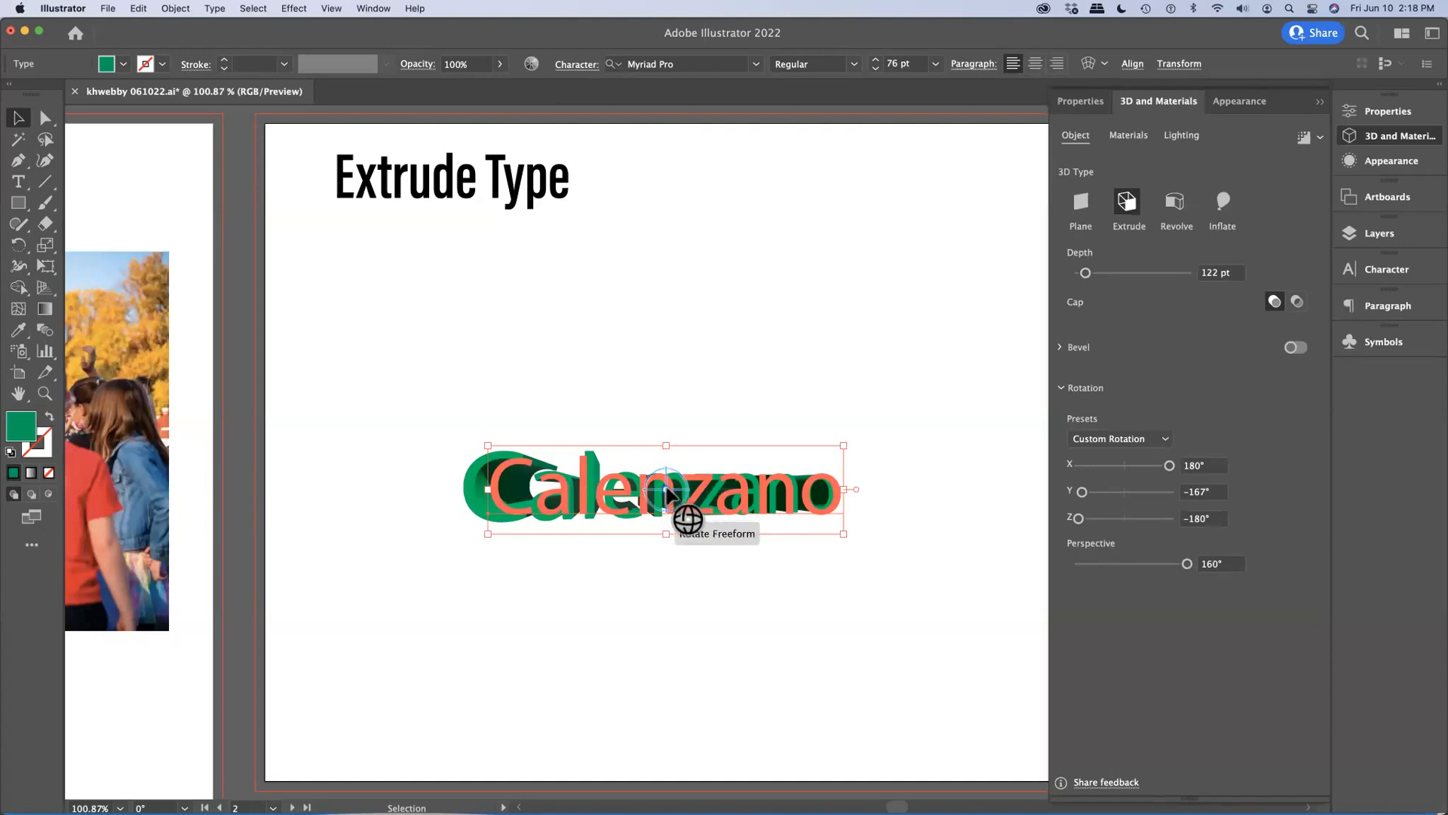
Rotate the text freeform to about X 180°, Y -141°, Z -174°, trying the hollow cap and switching back to the solid cap.
mouse_move(666, 494)
left_mouse_down()
mouse_move(709, 504)
mouse_move(667, 494)
mouse_move(678, 513)
left_mouse_up()
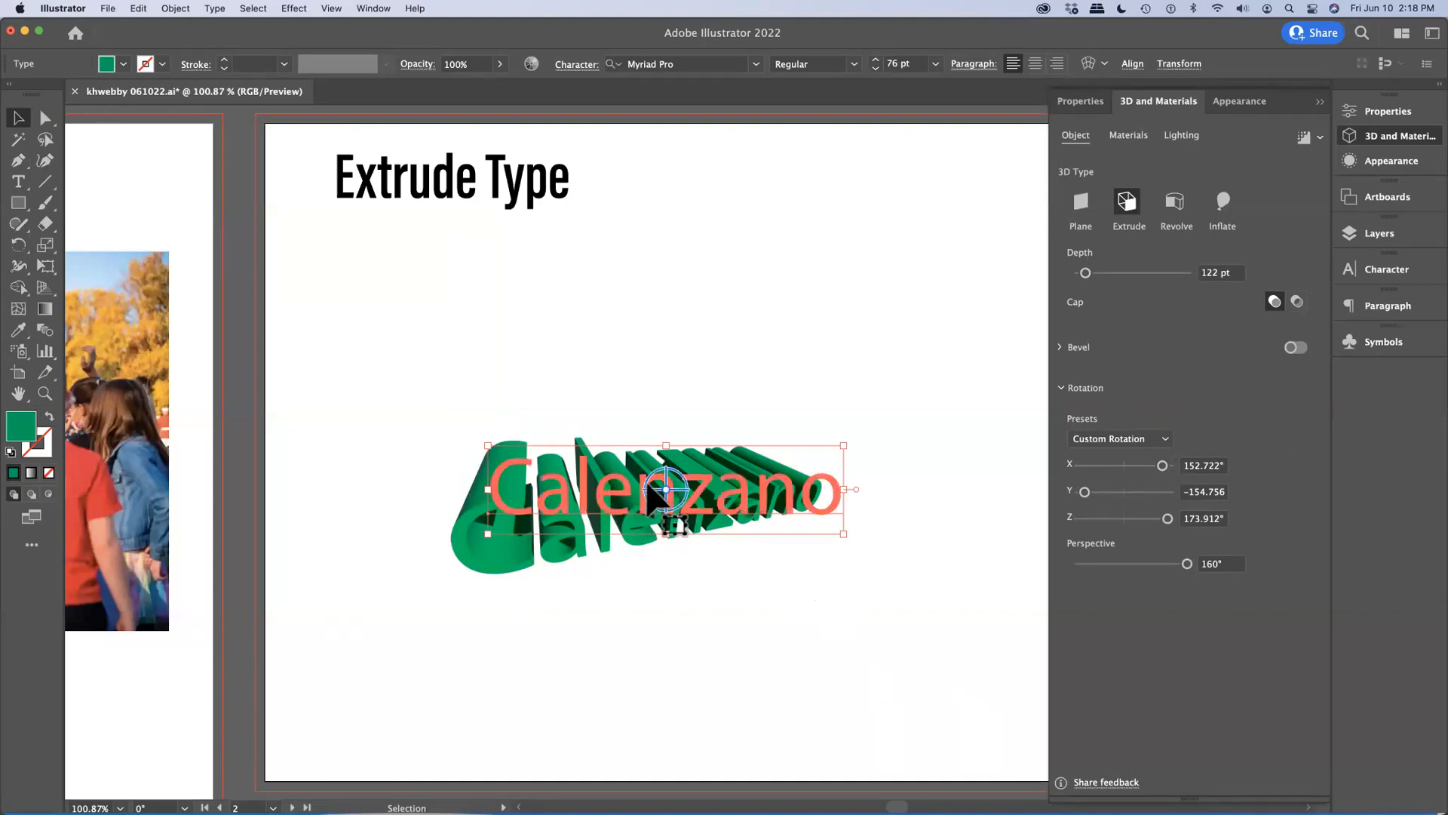
left_click_drag(666, 496, 676, 468)
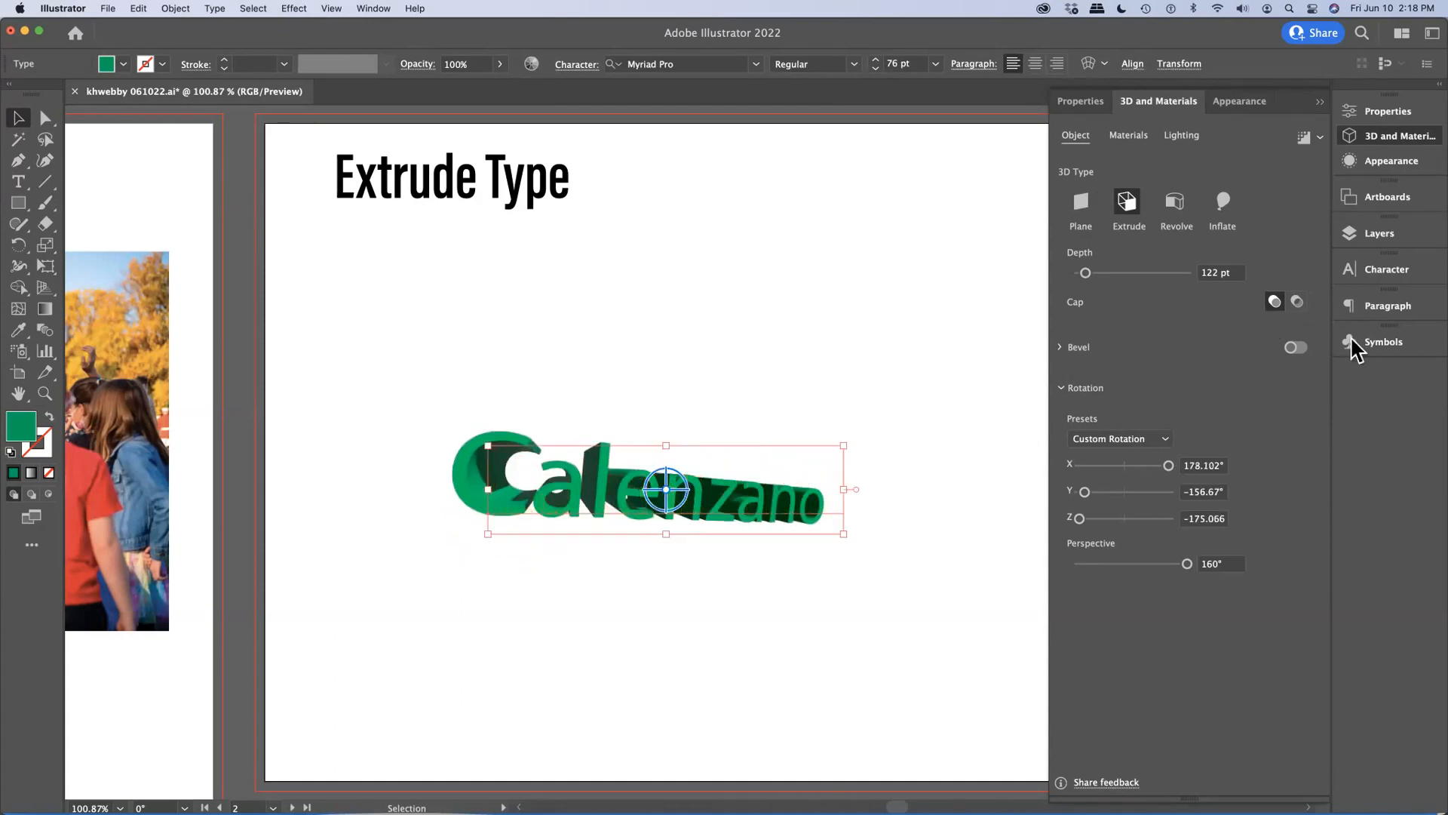
left_click(1297, 300)
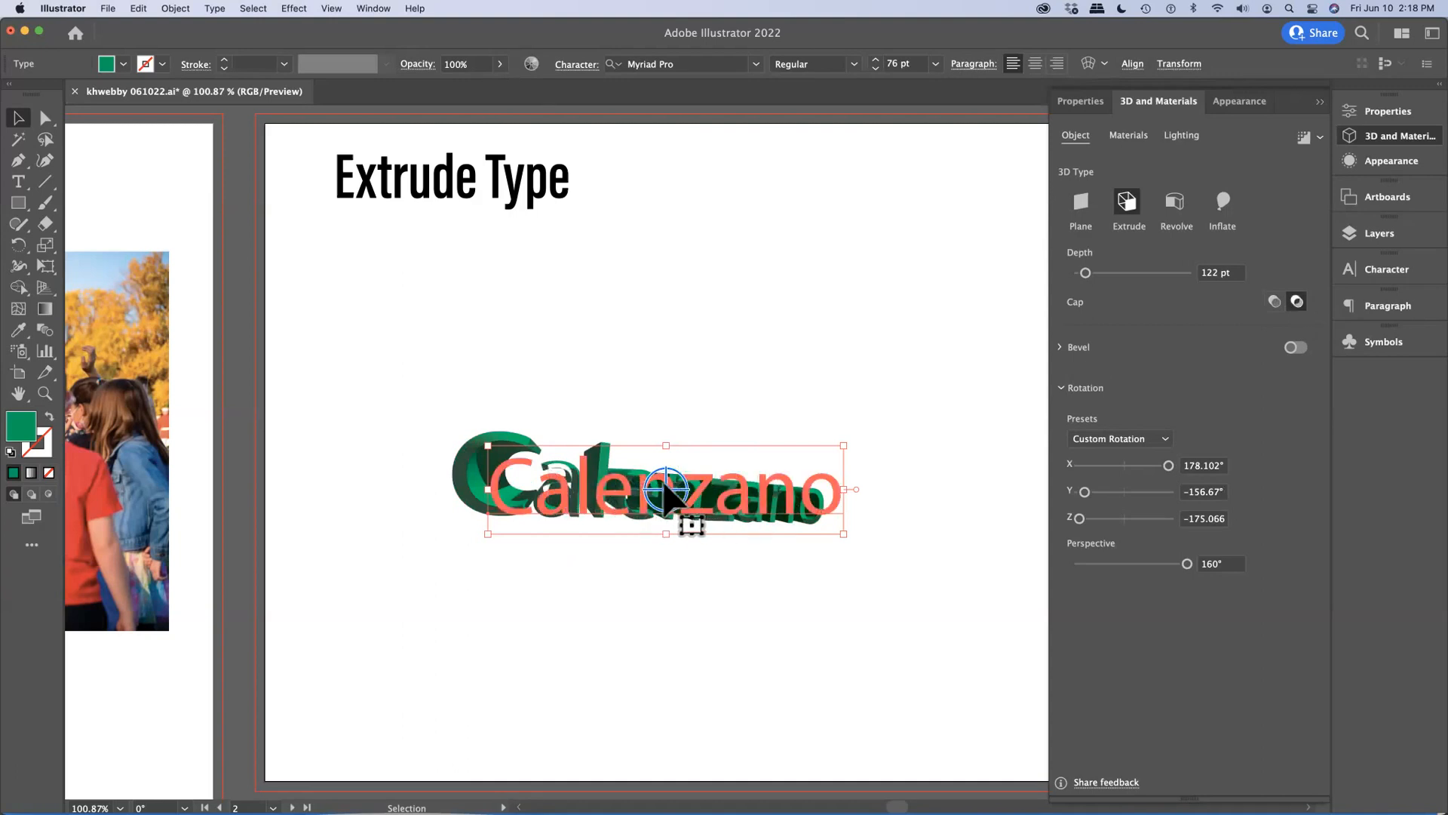
left_click_drag(666, 490, 687, 470)
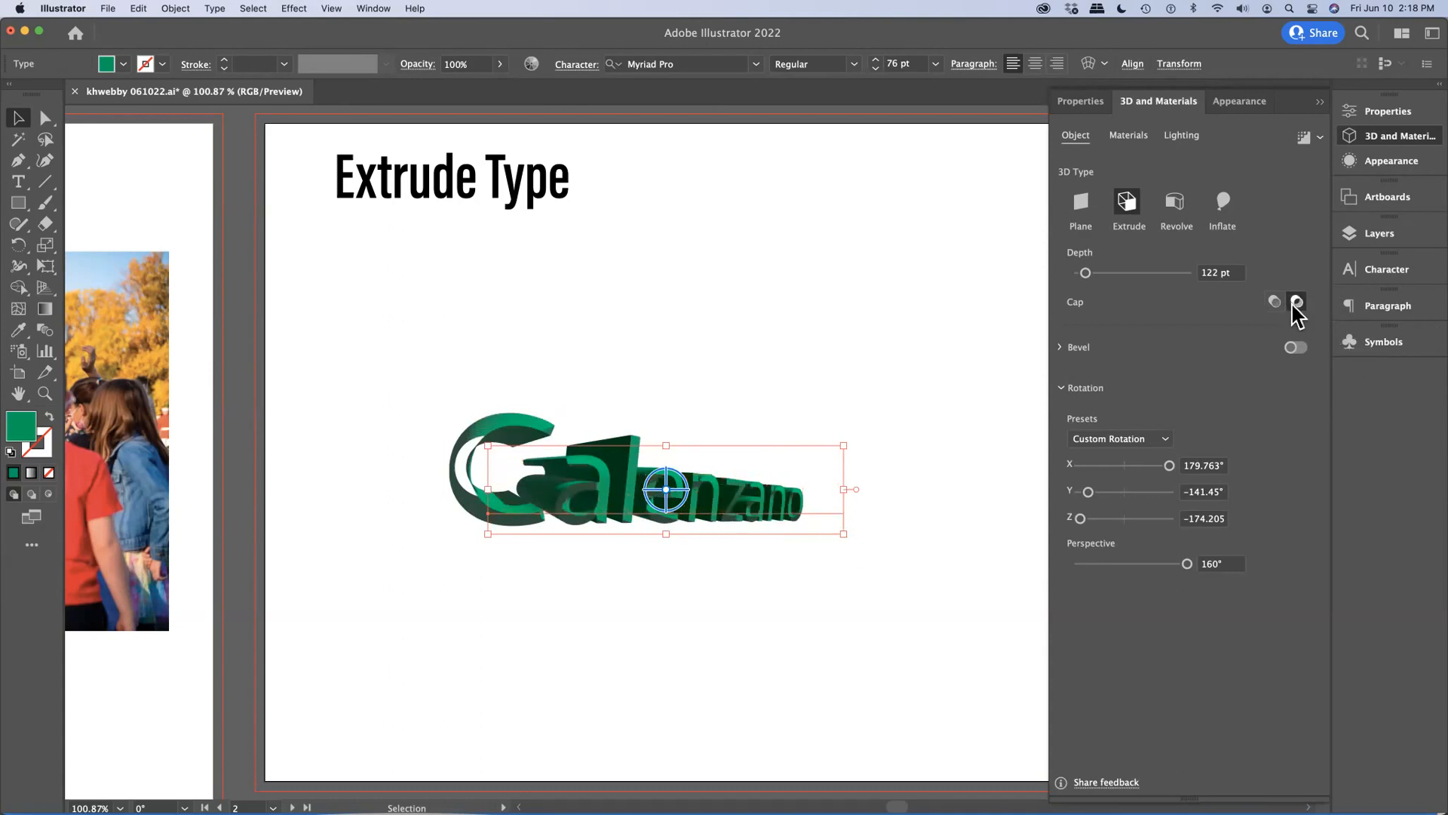
left_click(1273, 302)
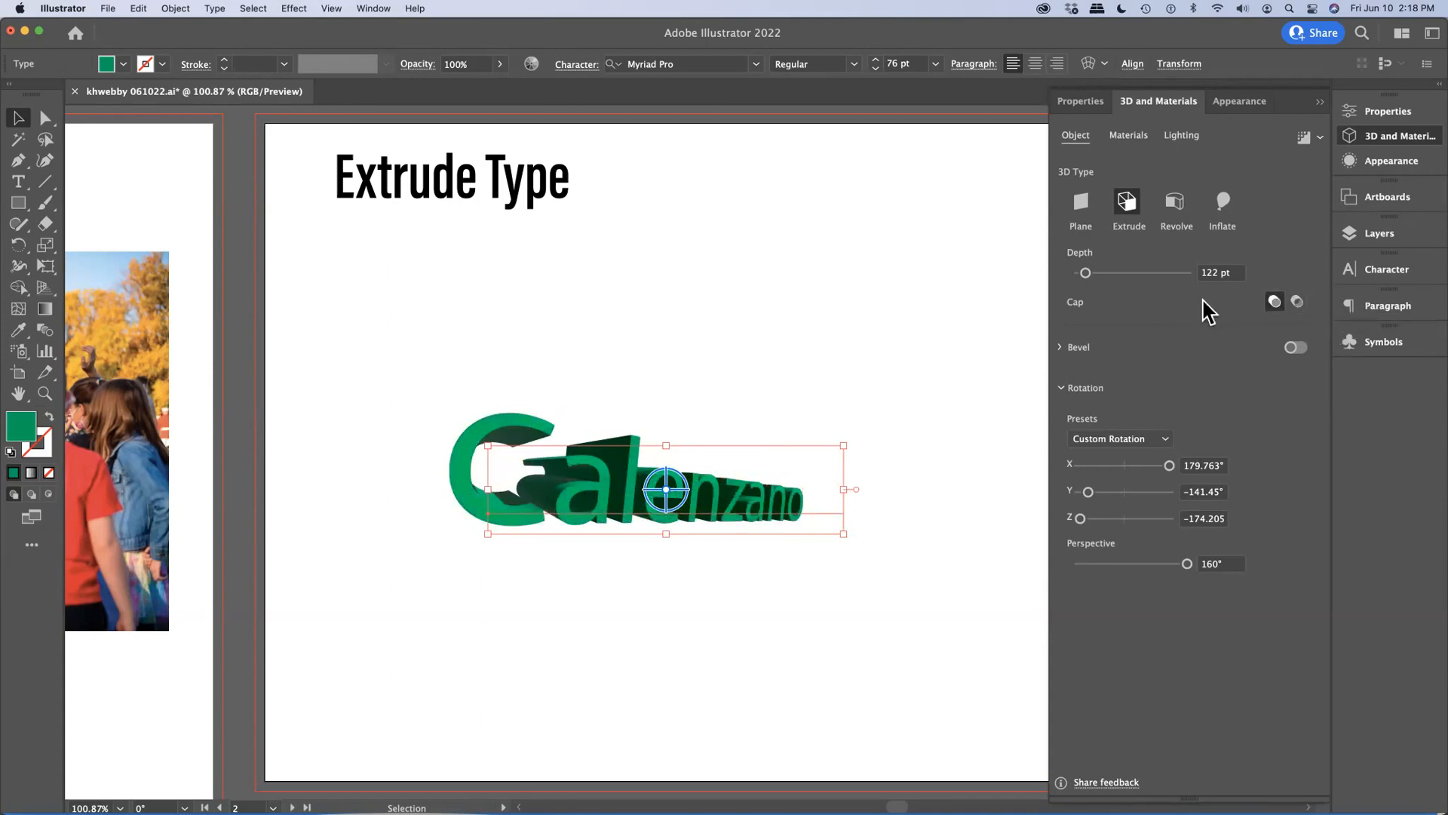
Turn on the bevel for the extruded text and set its shape to Round.
key("z")
left_click_drag(615, 432, 758, 571)
key("v")
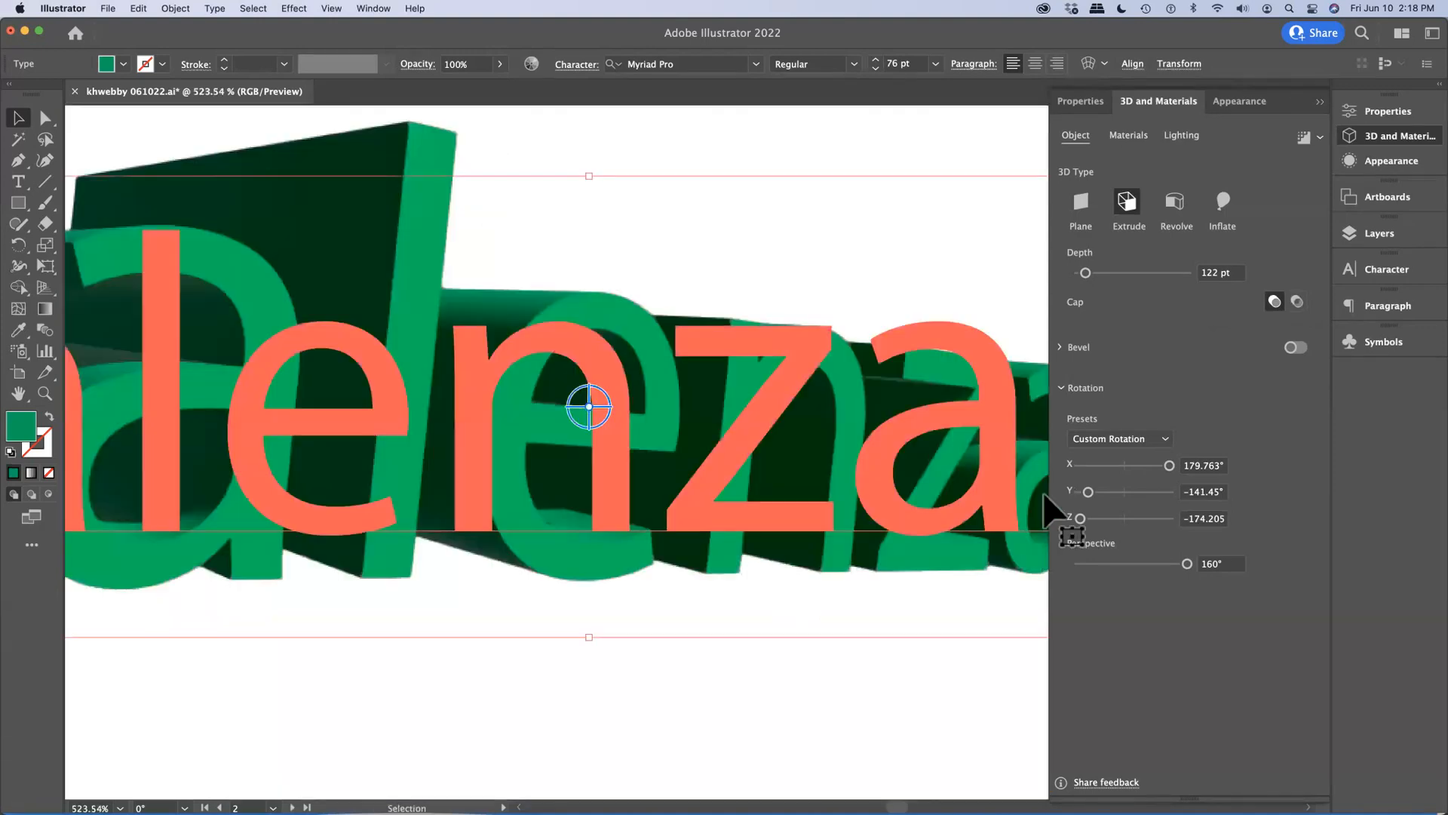
left_click(1294, 350)
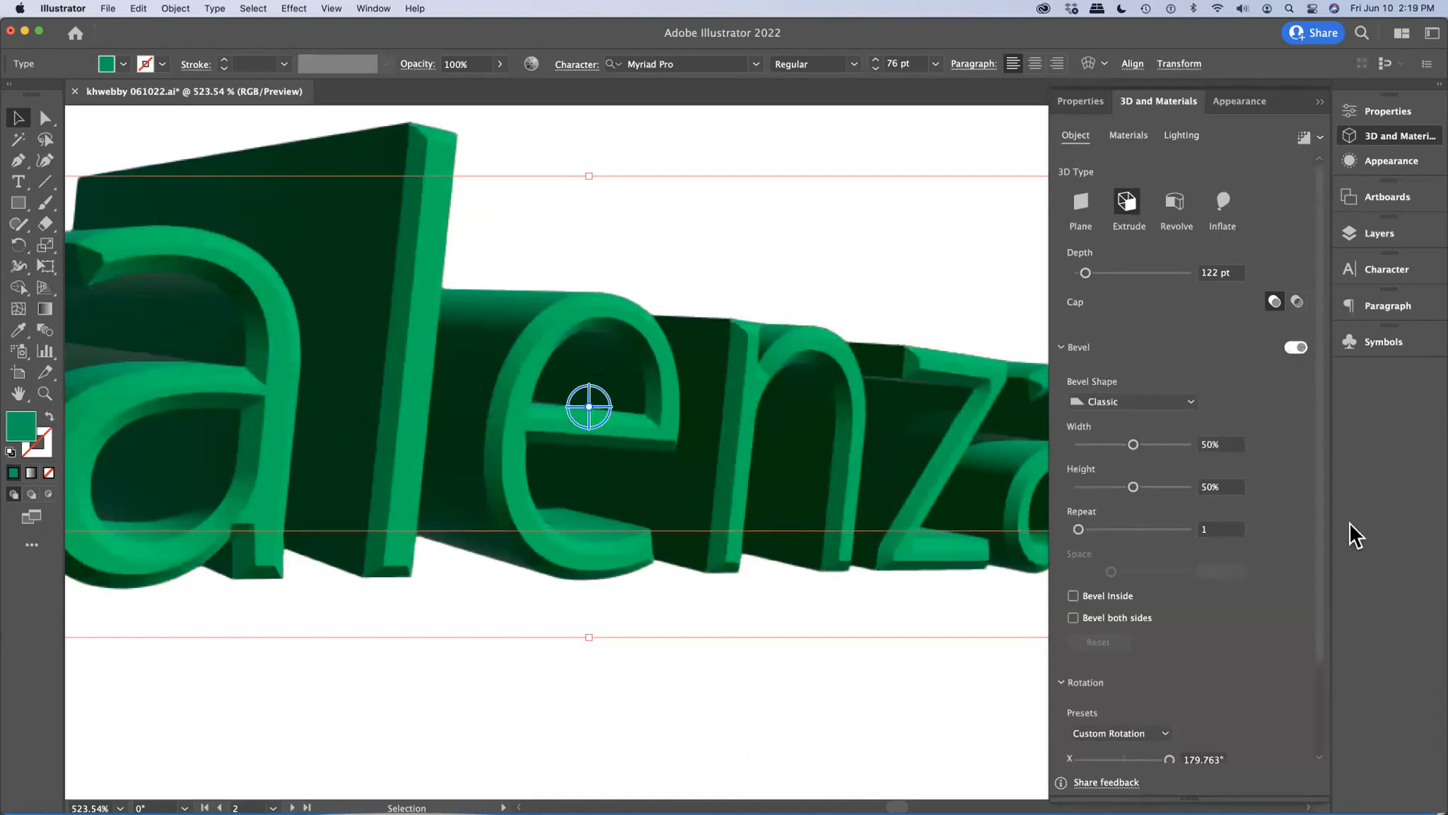
left_click(1187, 402)
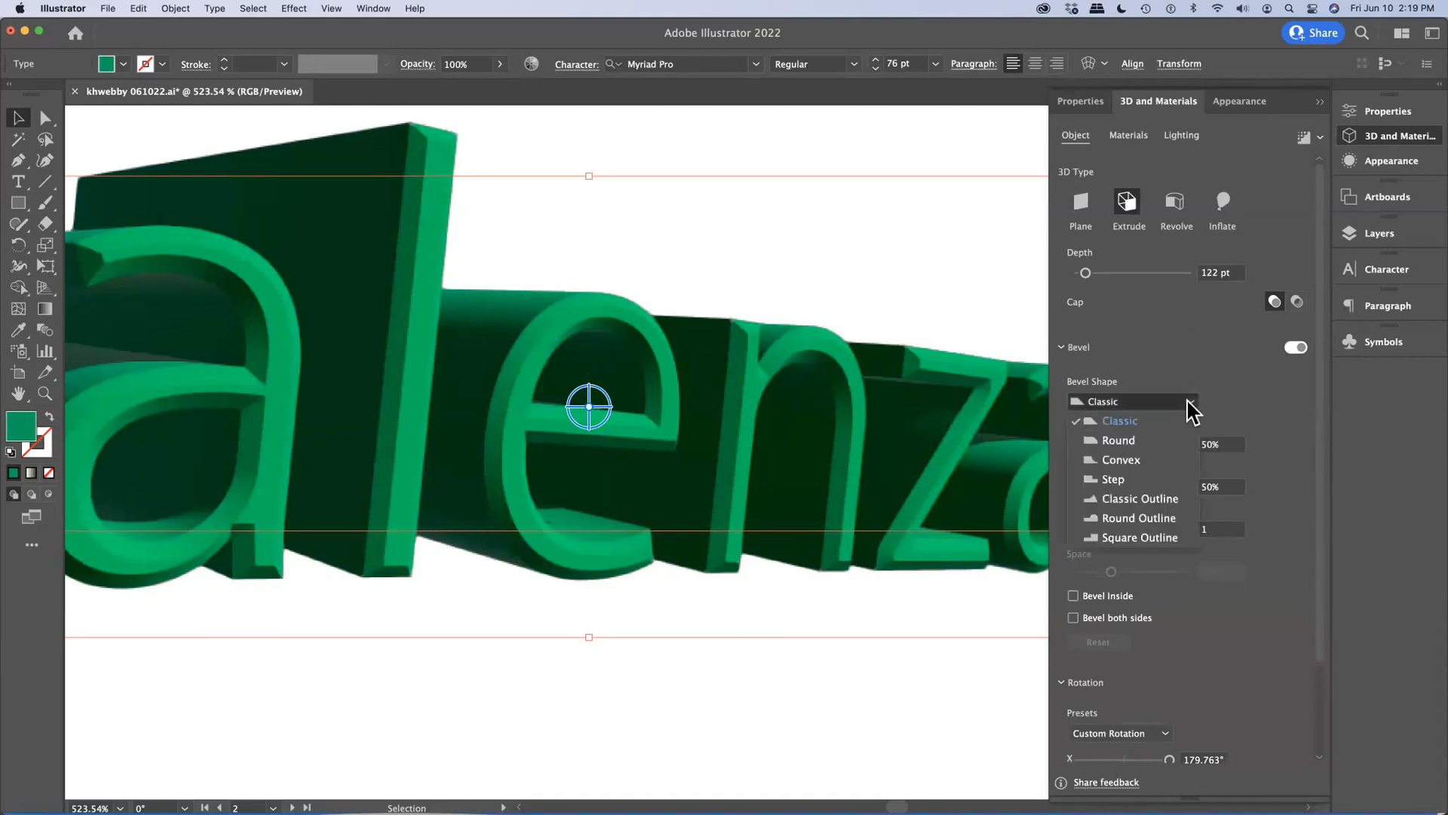
left_click(1135, 442)
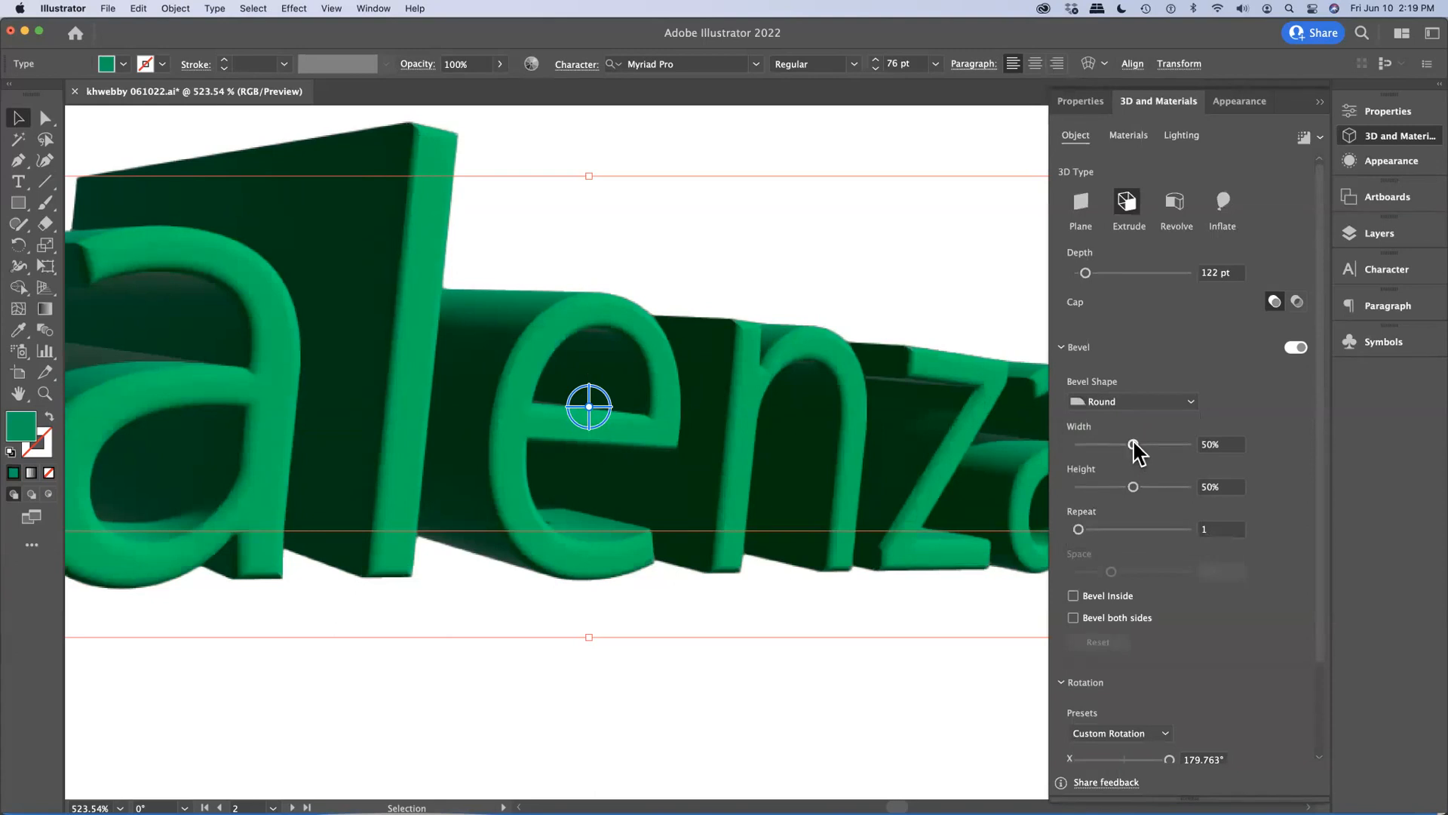
Set the round bevel's width to 51% and its height to 64%.
left_click_drag(1148, 441, 1155, 443)
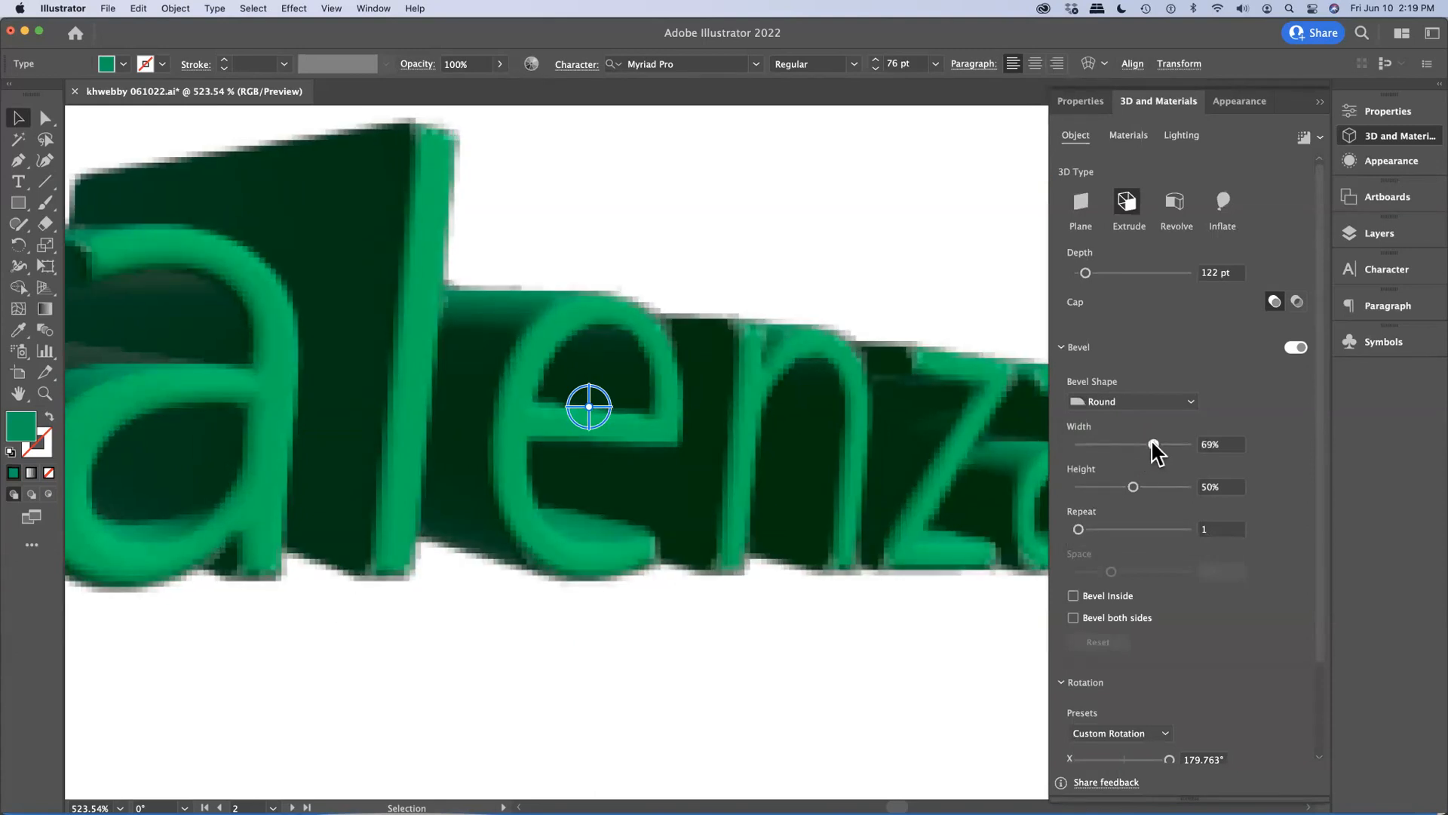
left_click_drag(1141, 443, 1132, 442)
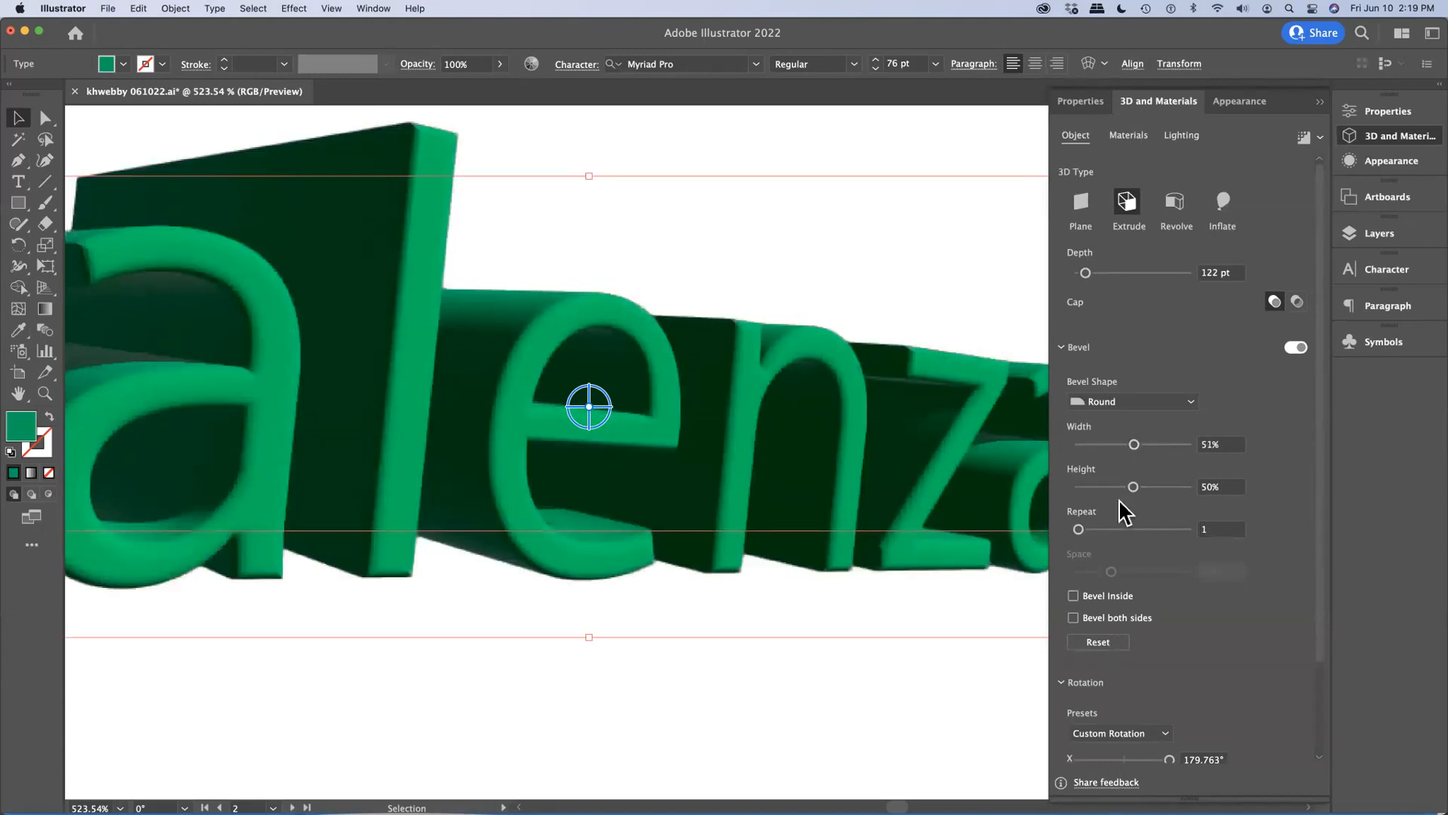
left_click_drag(1132, 488, 1148, 488)
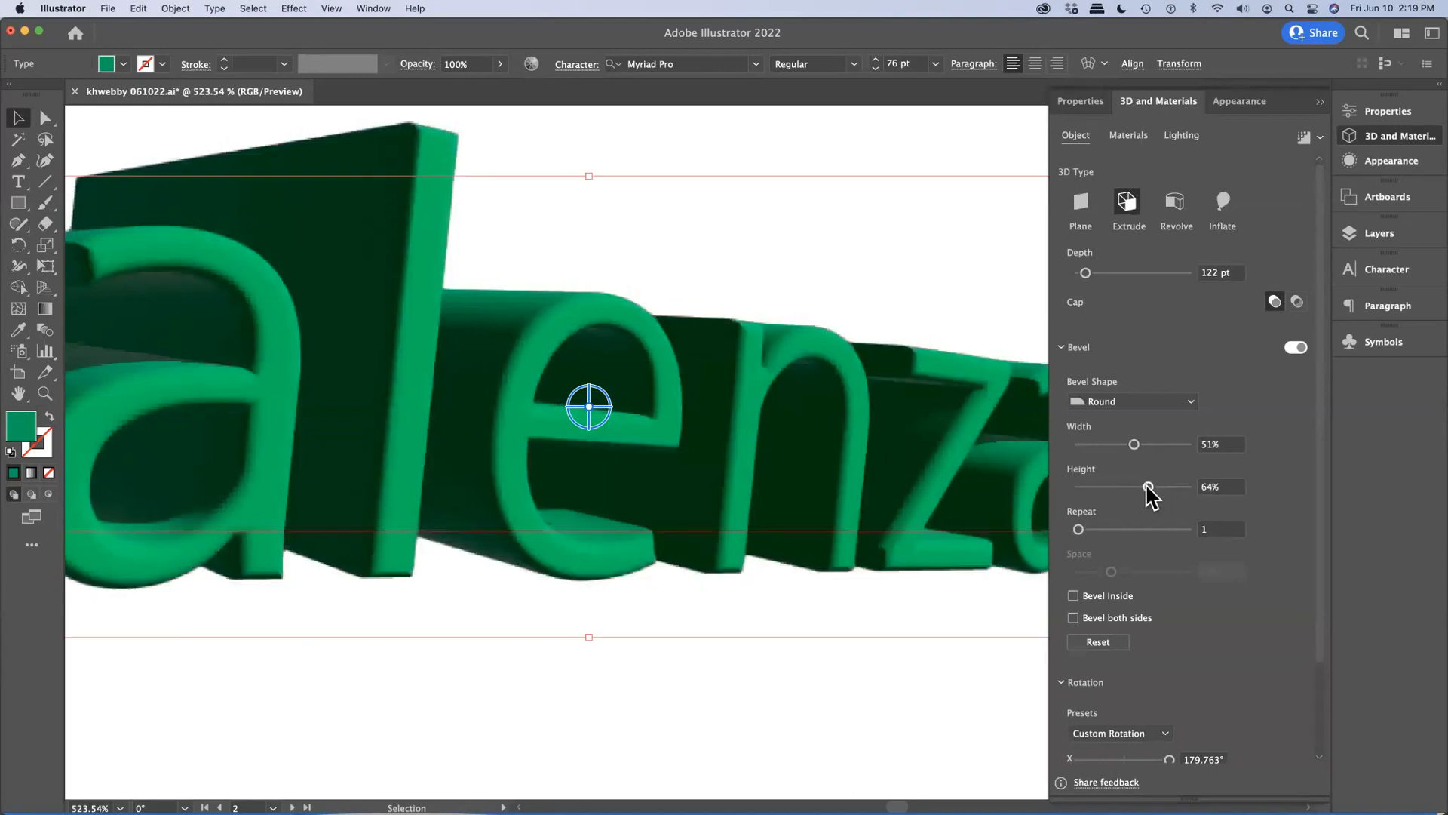
Try a bevel repeat of 5 on the extruded text and dismiss the error alerts.
left_click_drag(1080, 530, 1139, 540)
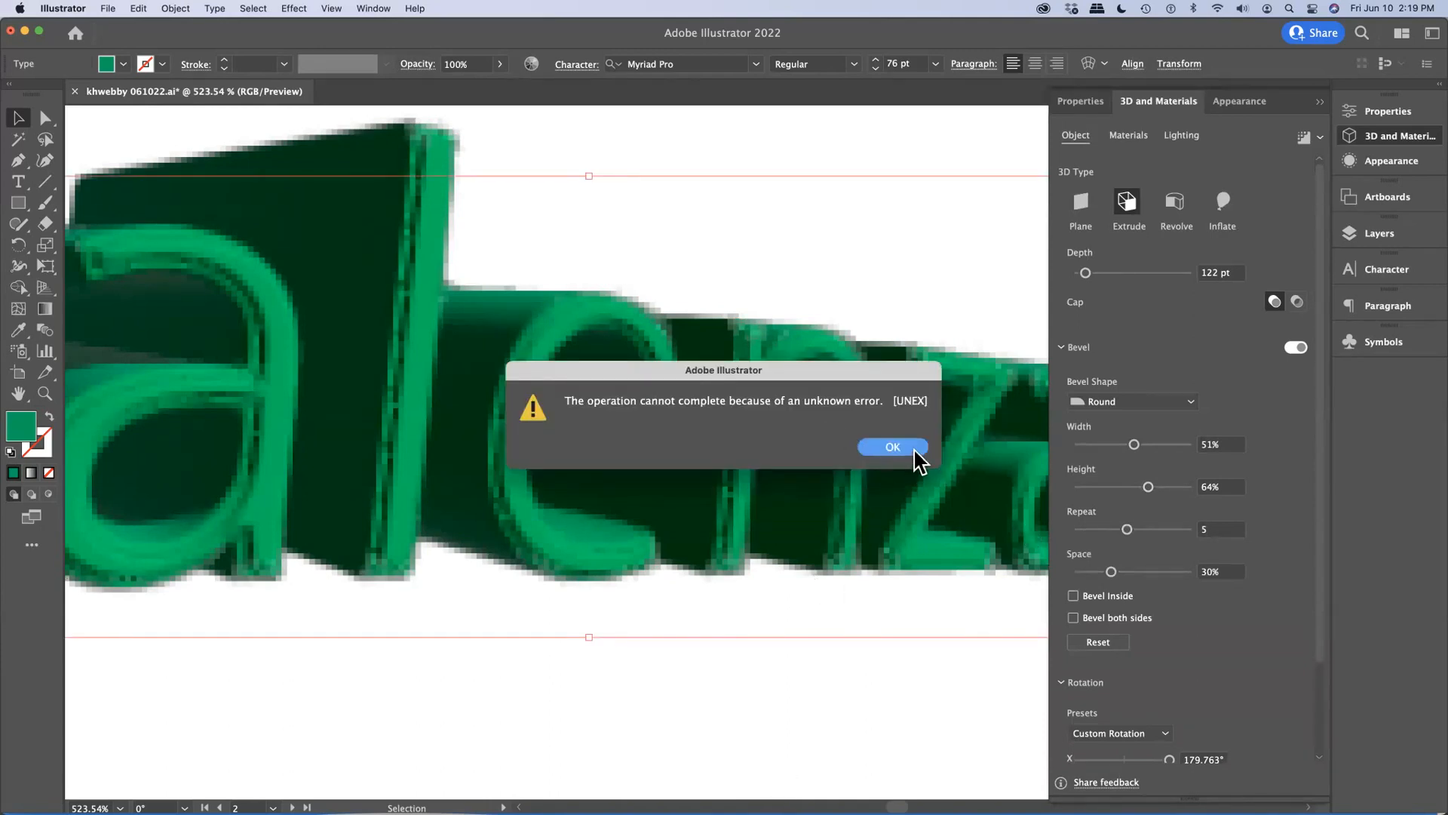
left_click(911, 451)
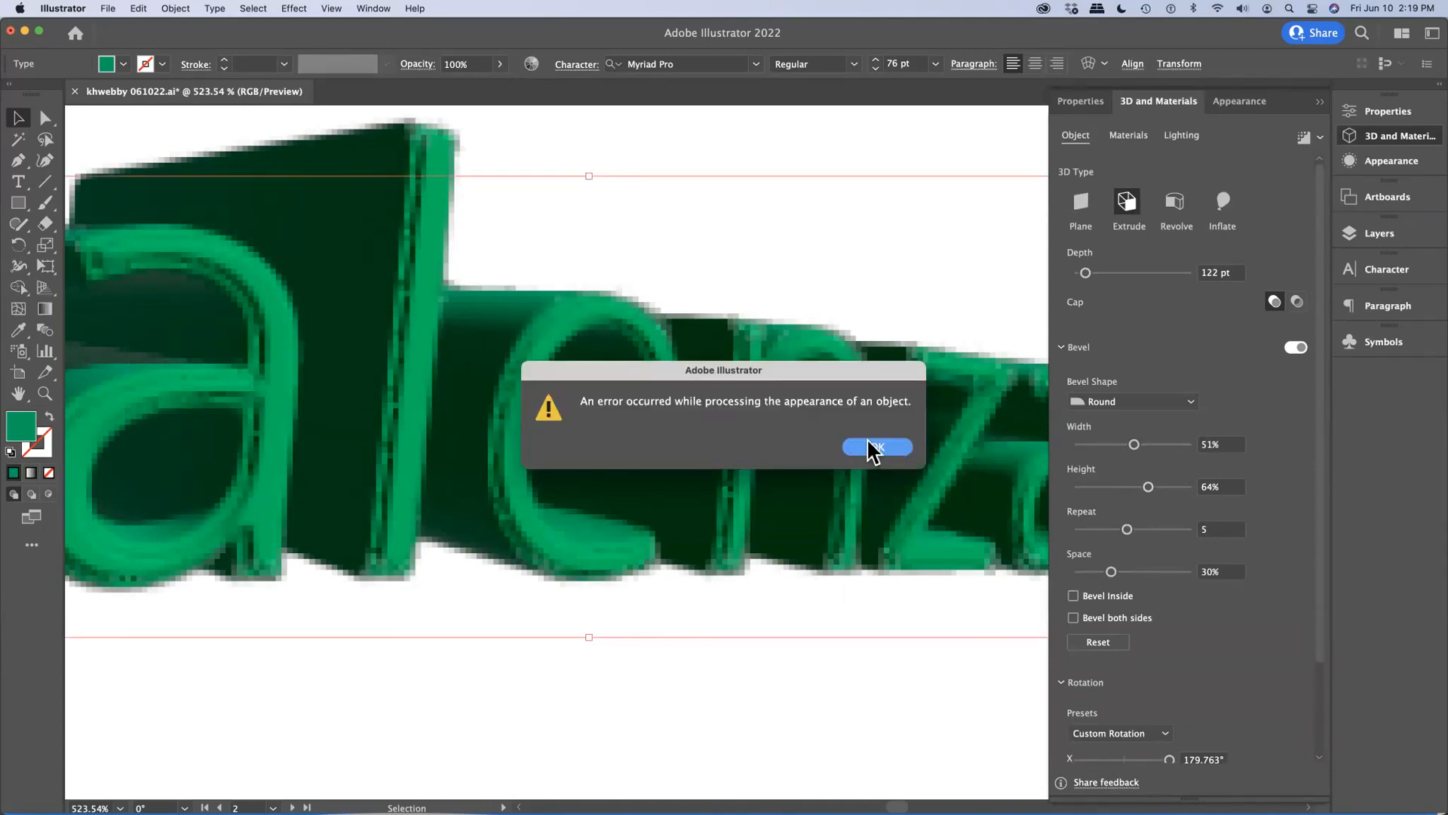
left_click(879, 451)
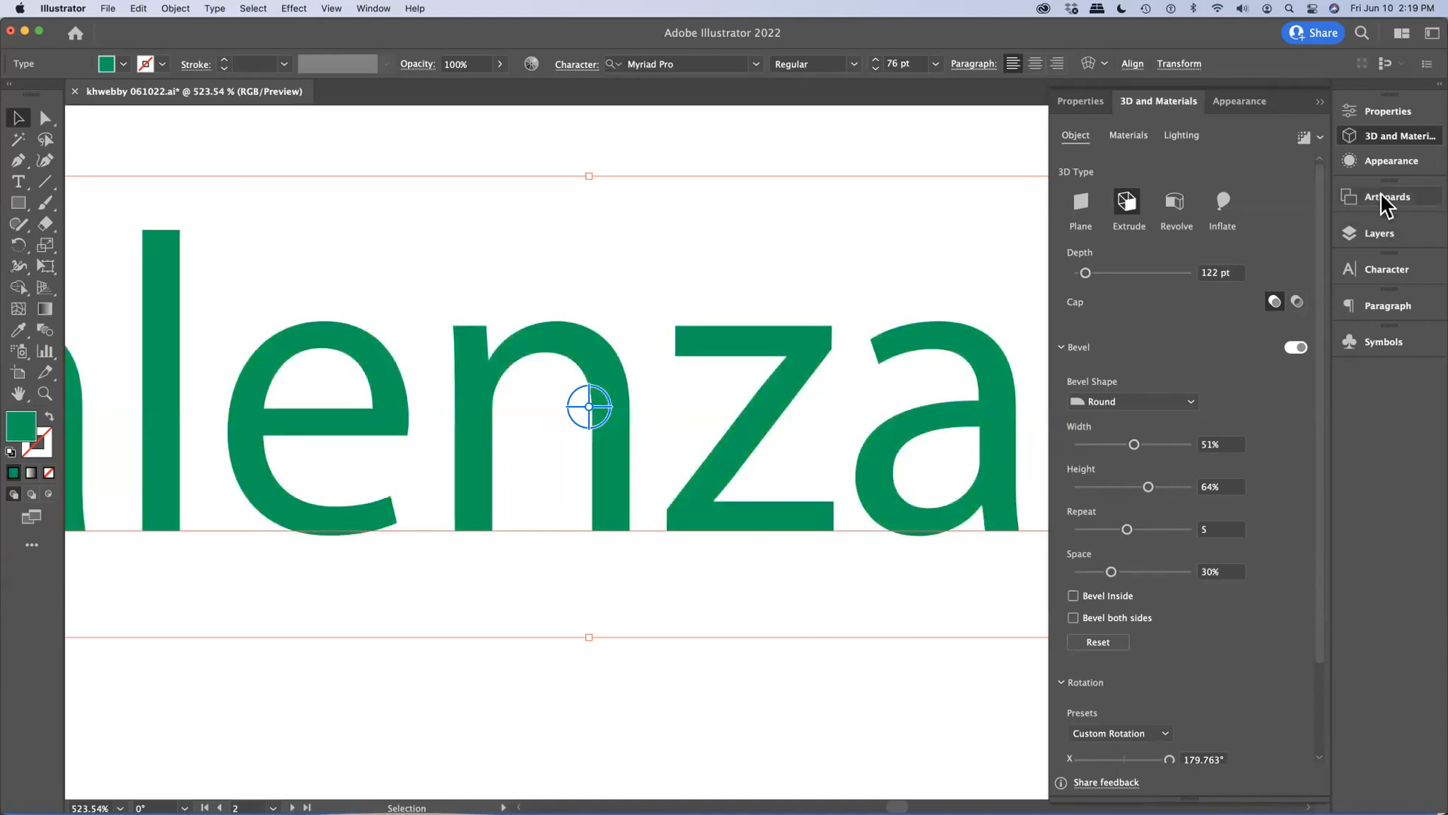
Remove the 3D and Materials effect from the Calenzano text's appearance.
left_click(1392, 161)
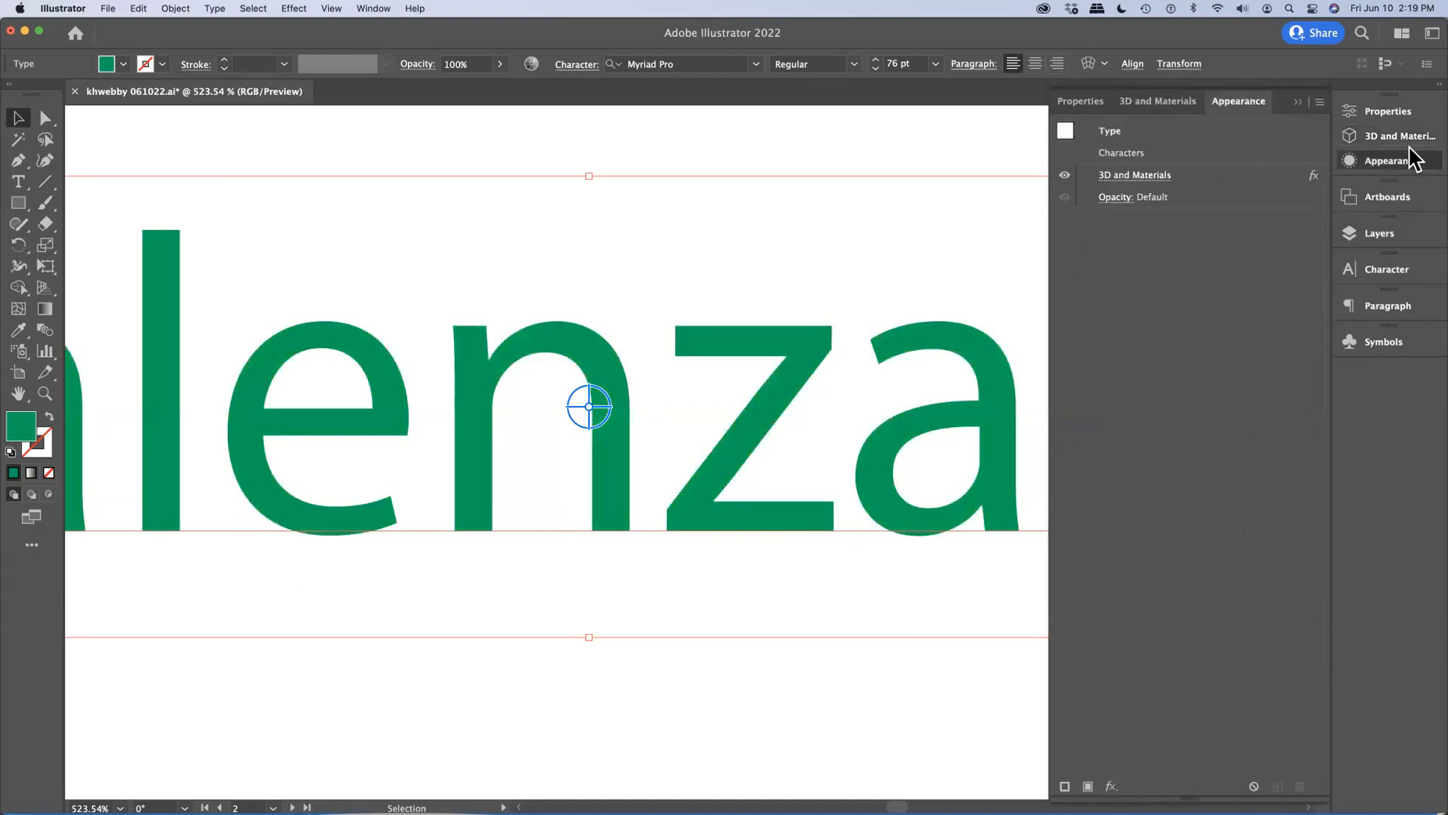
left_click(1215, 182)
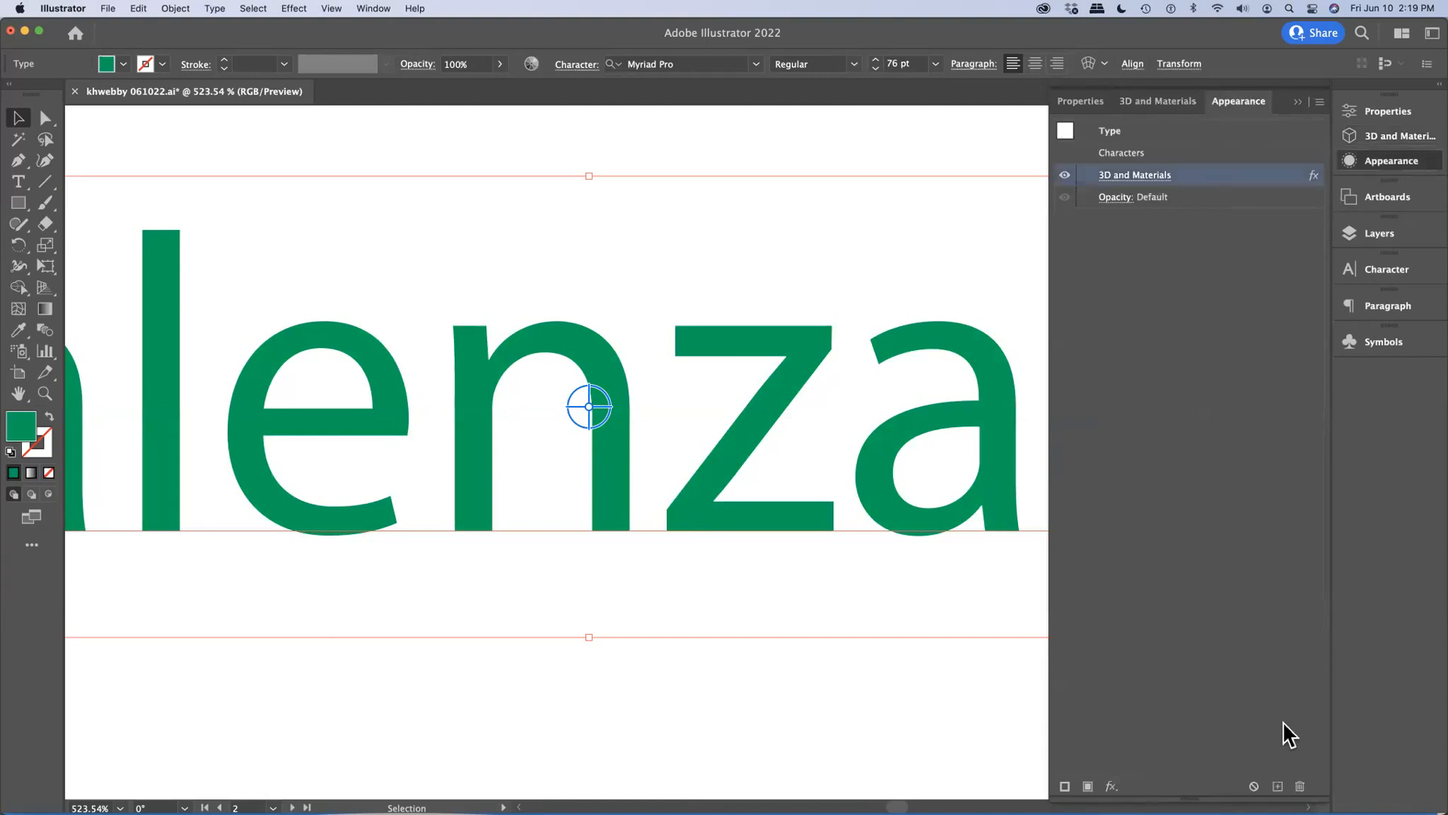
left_click(1302, 787)
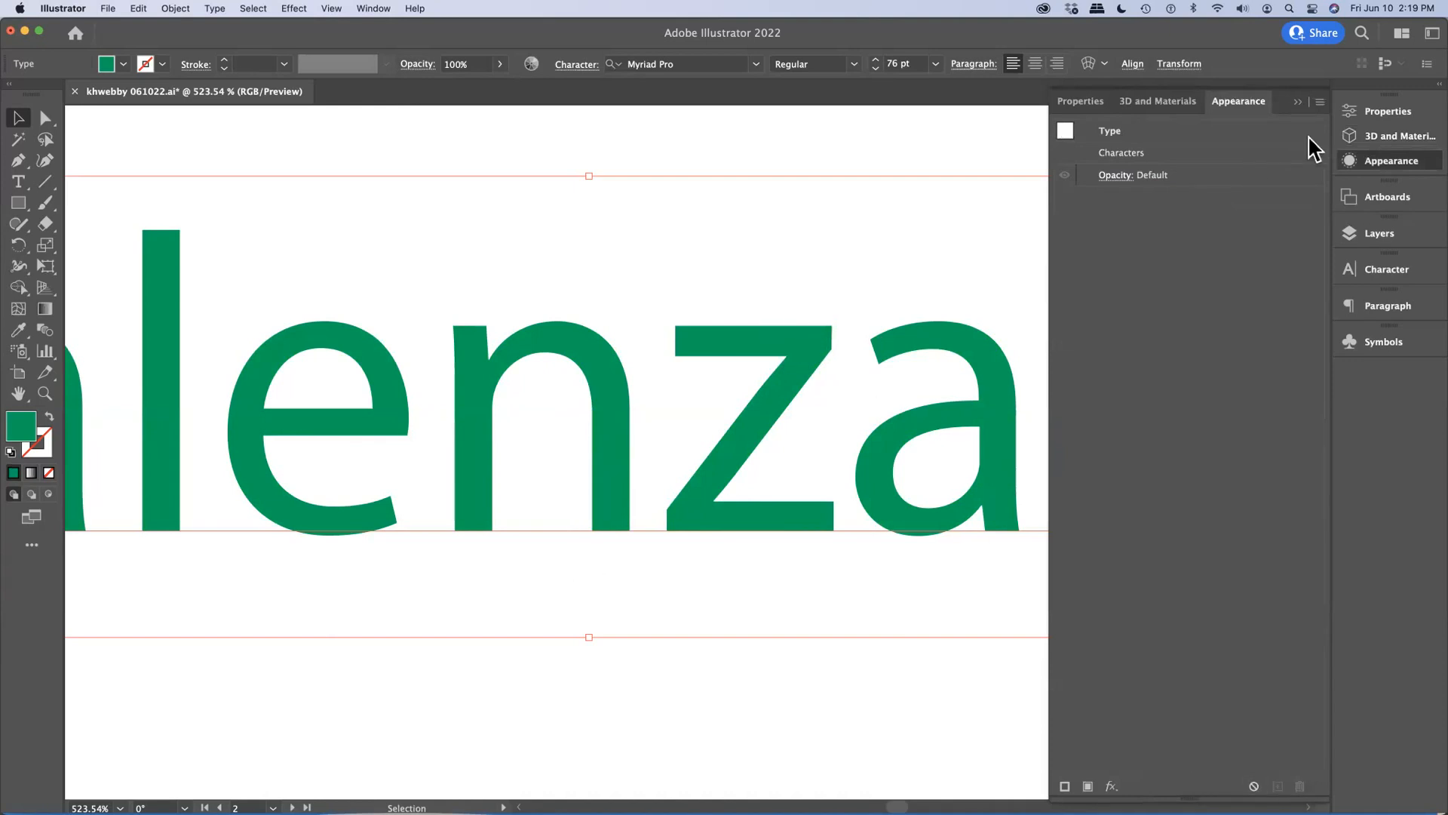
key("super+0")
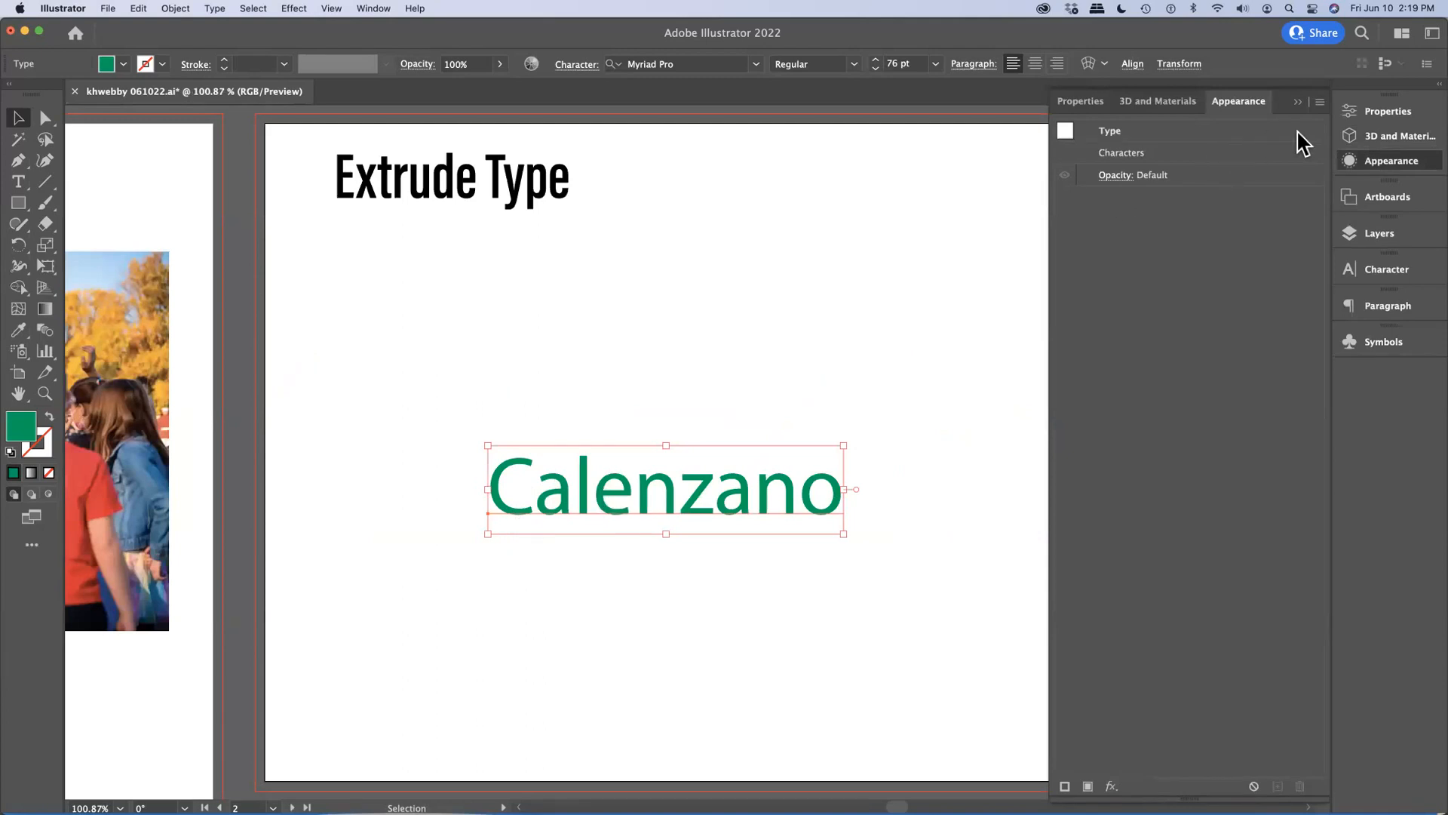
Extrude the Calenzano text again and turn on its bevel with a repeat of 4.
left_click(1385, 139)
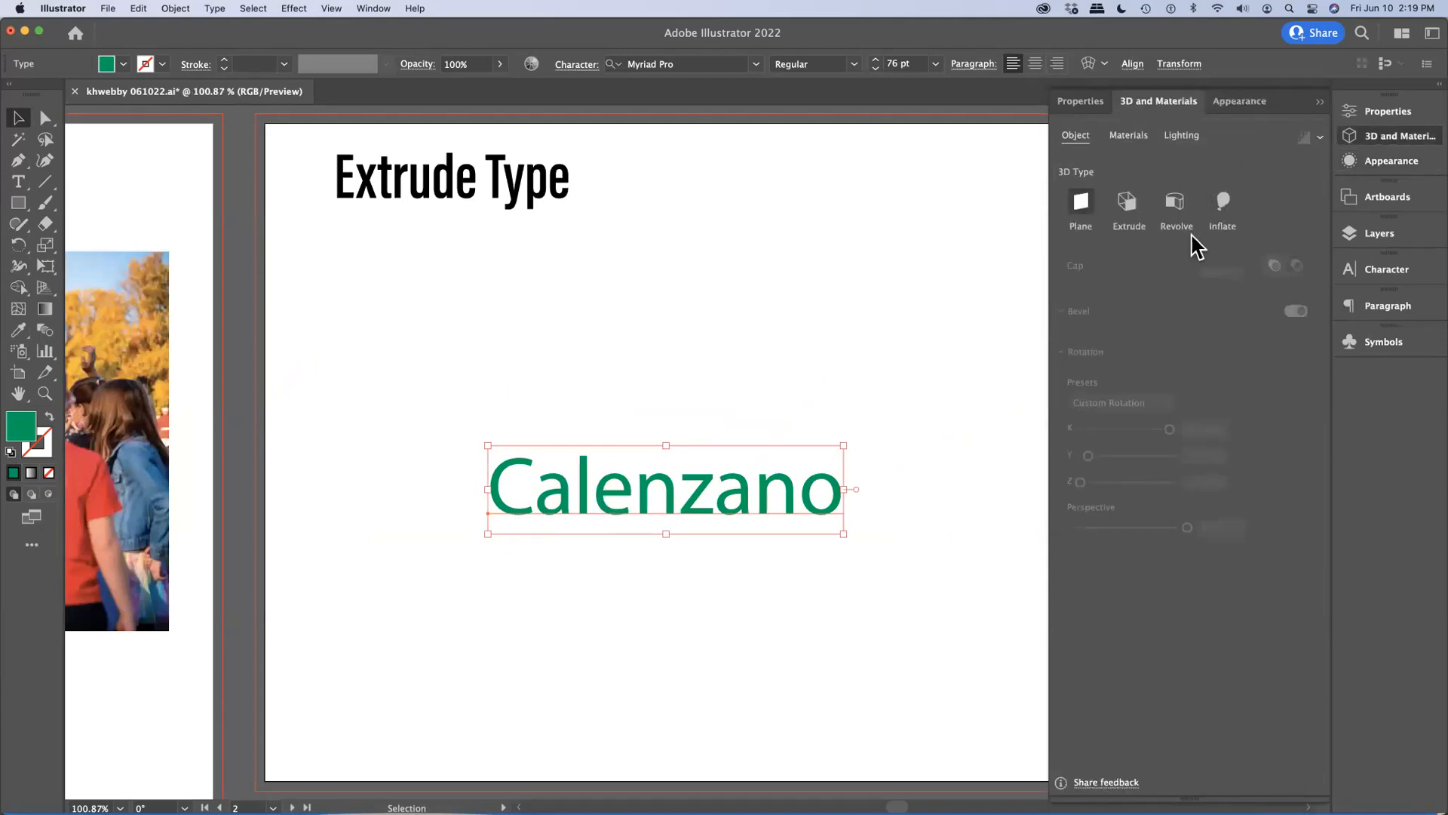
left_click(1128, 199)
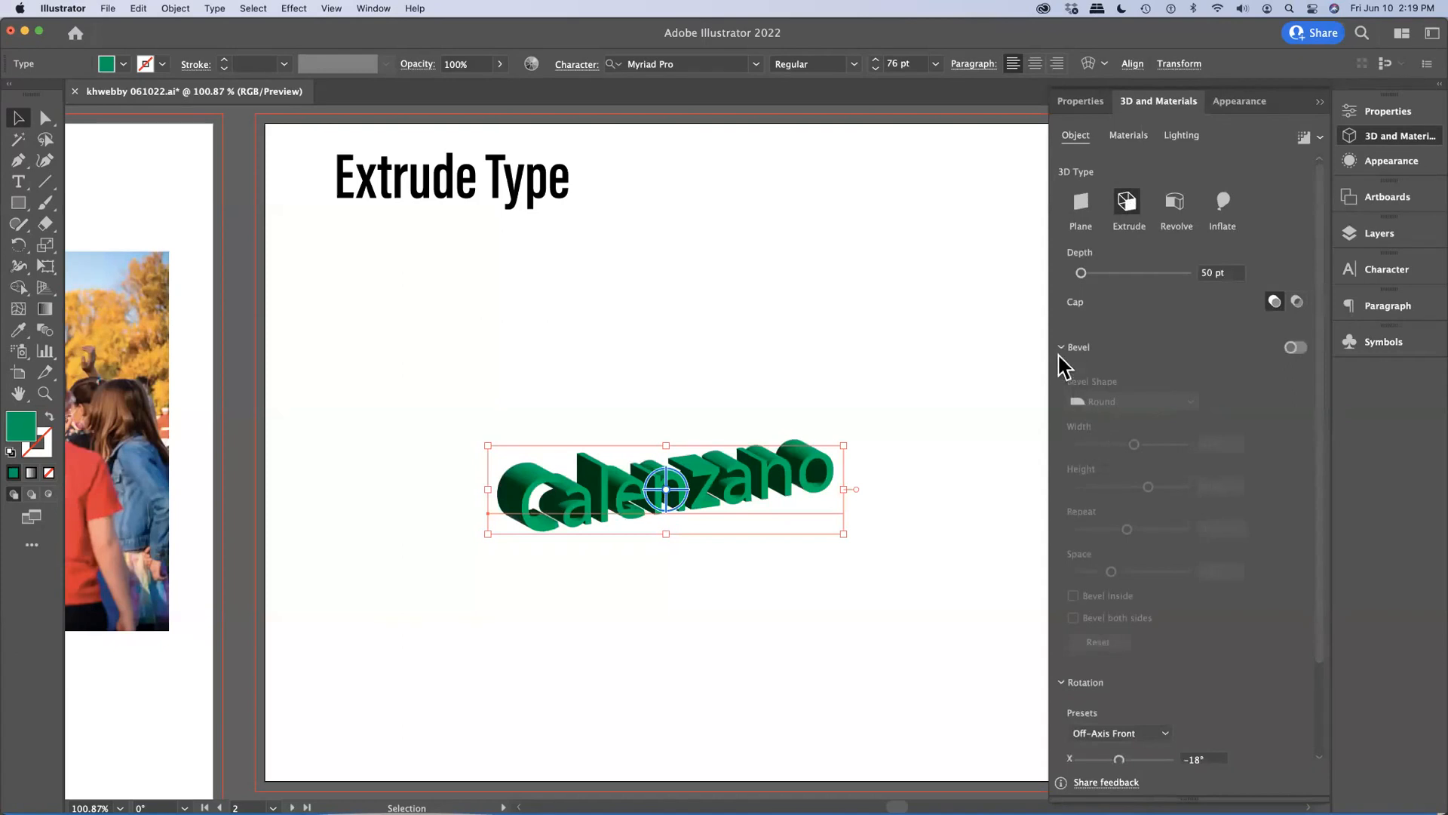
left_click(1295, 347)
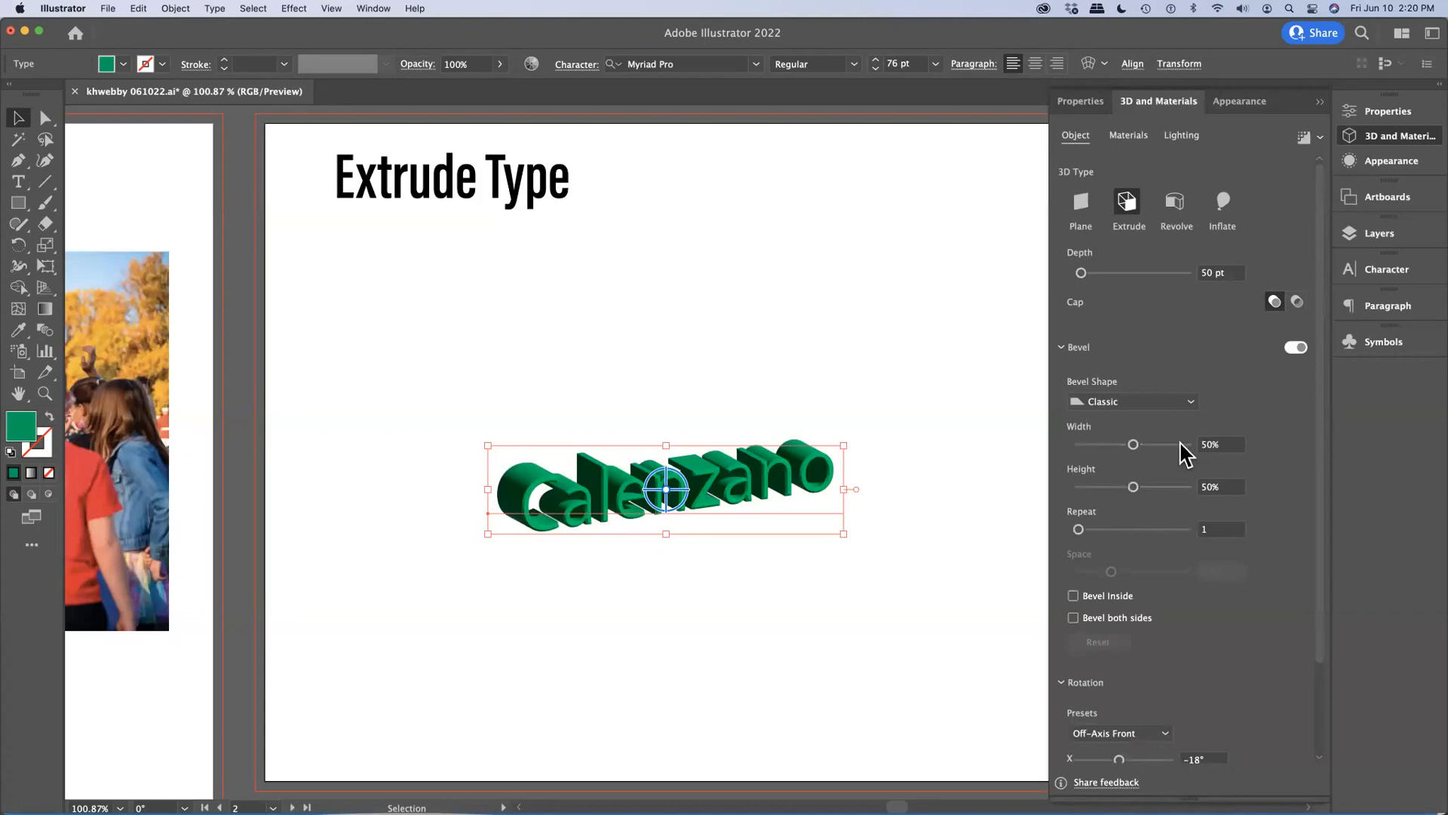
left_click_drag(1079, 529, 1114, 528)
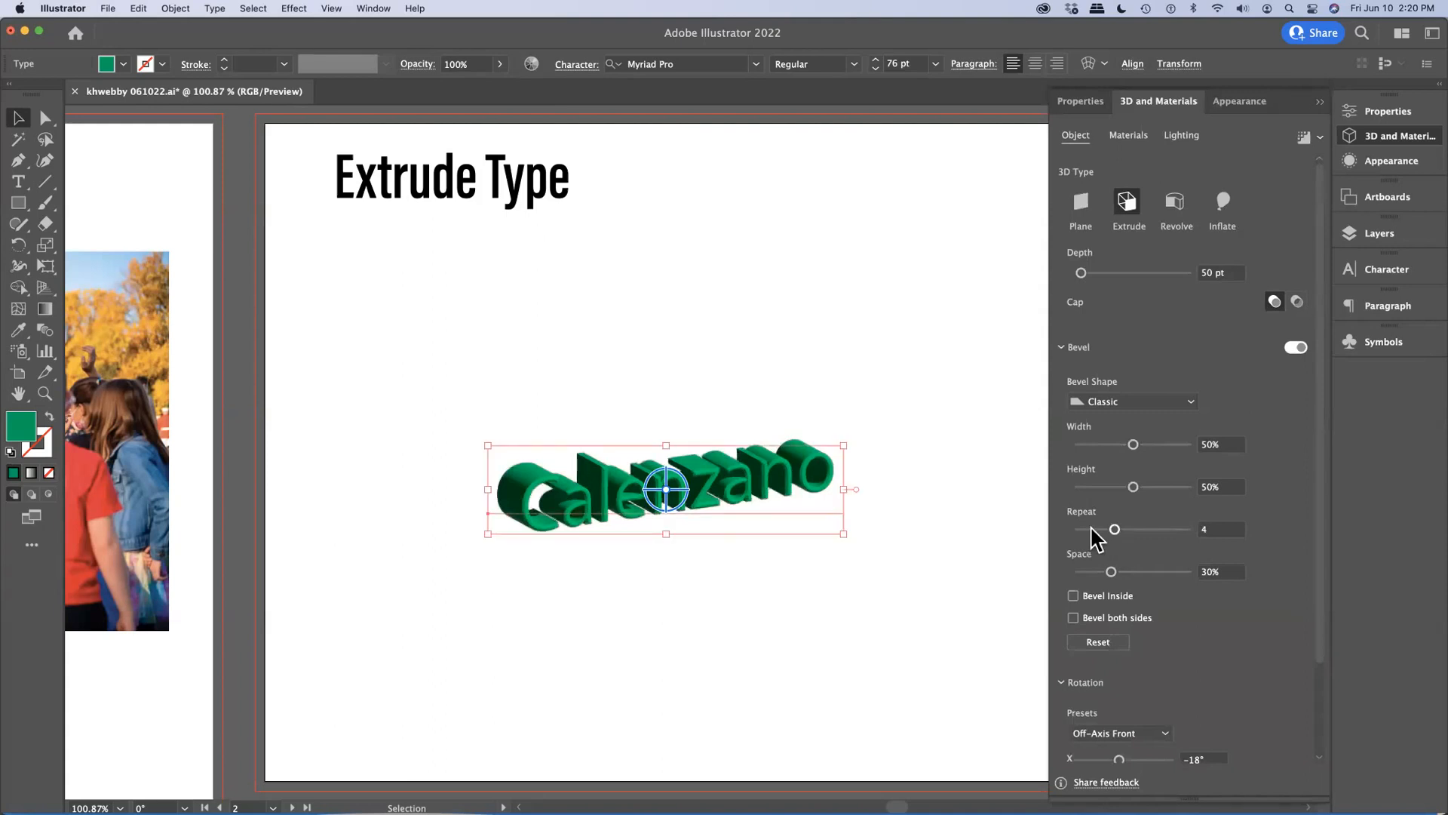
key("super+space")
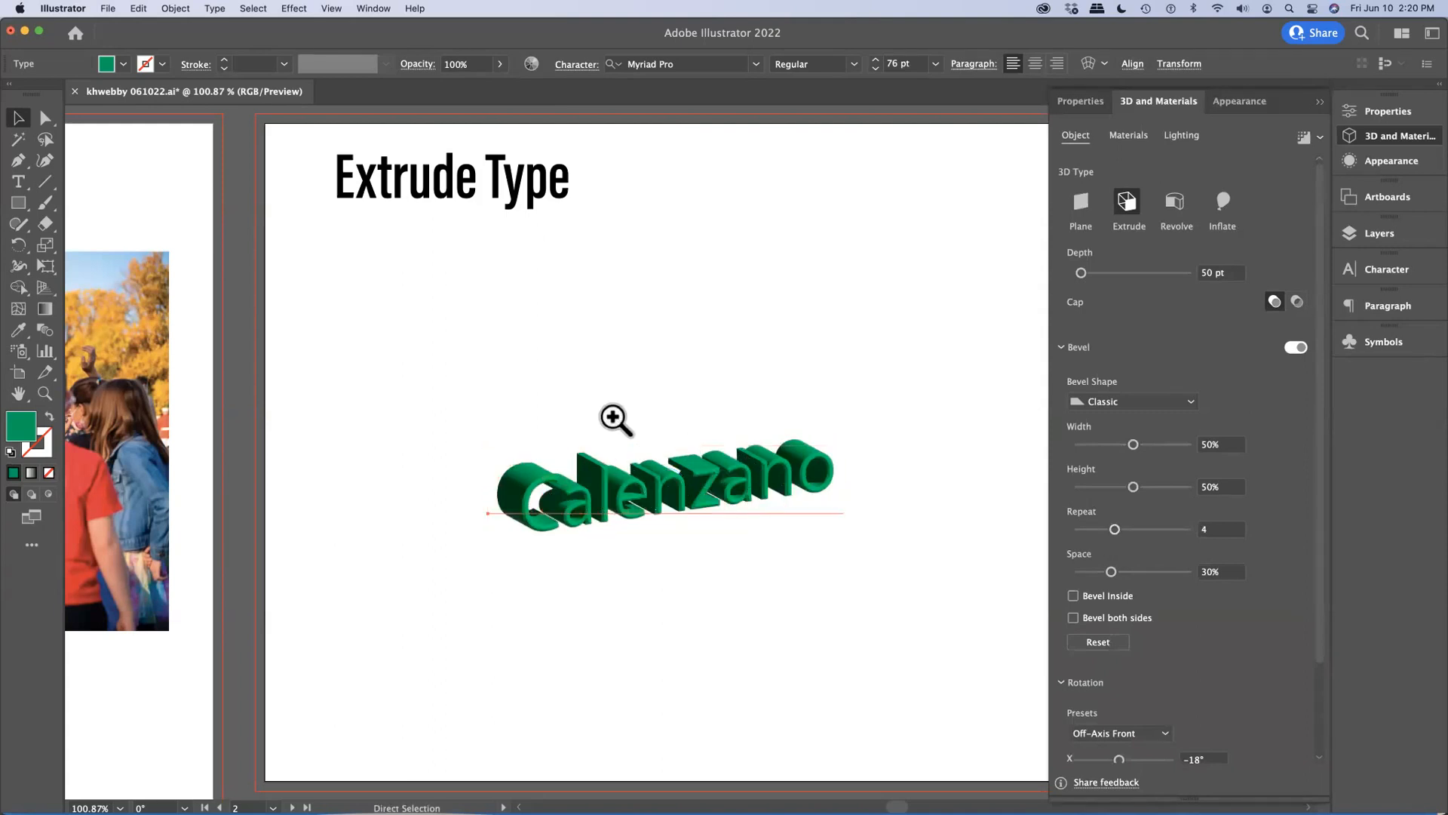
left_click_drag(637, 452, 754, 612)
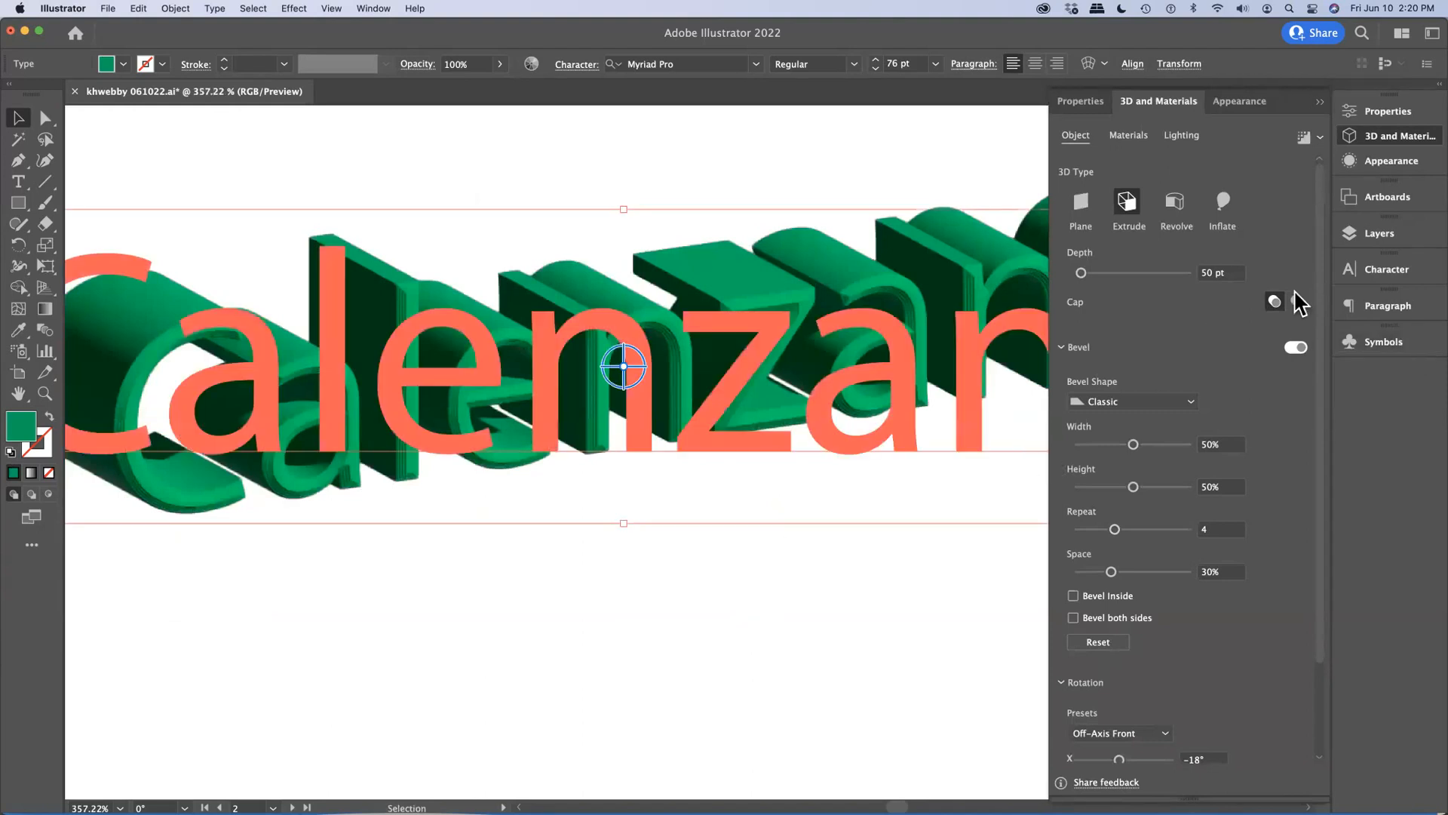
Try the Classic Outline bevel shape on the extruded text and switch back to Classic.
left_click(1189, 404)
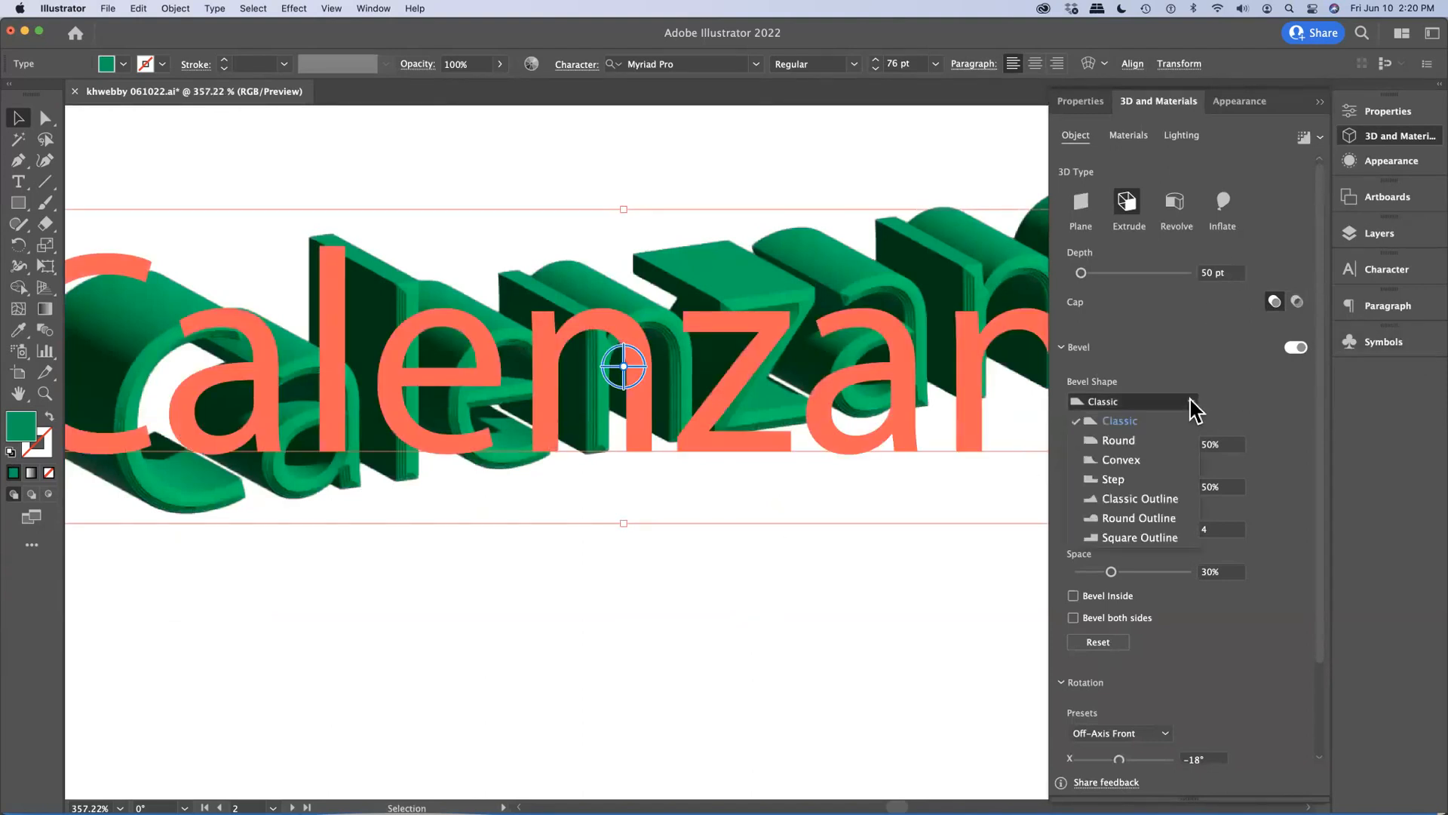
left_click(1150, 491)
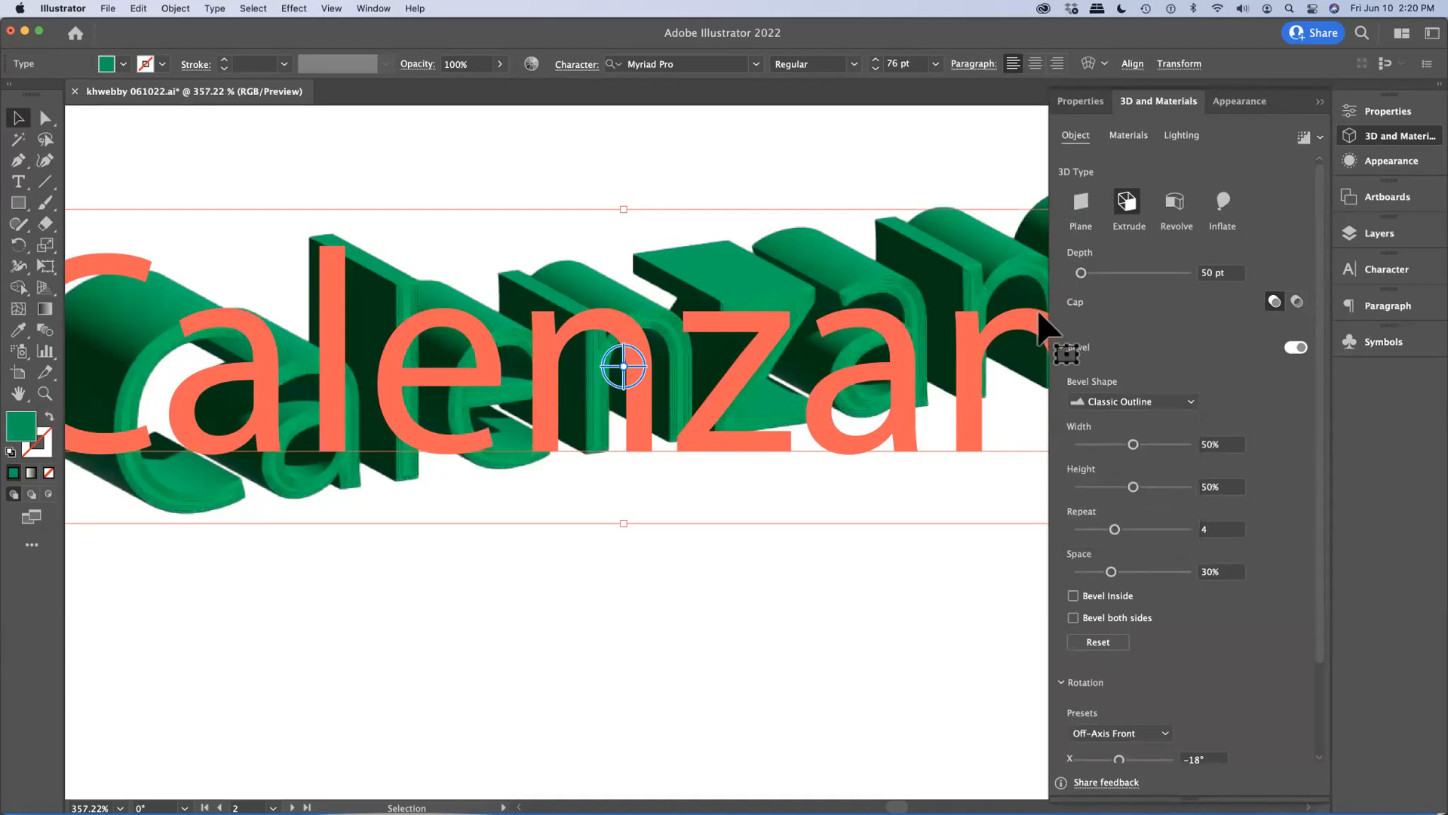
left_click(1188, 402)
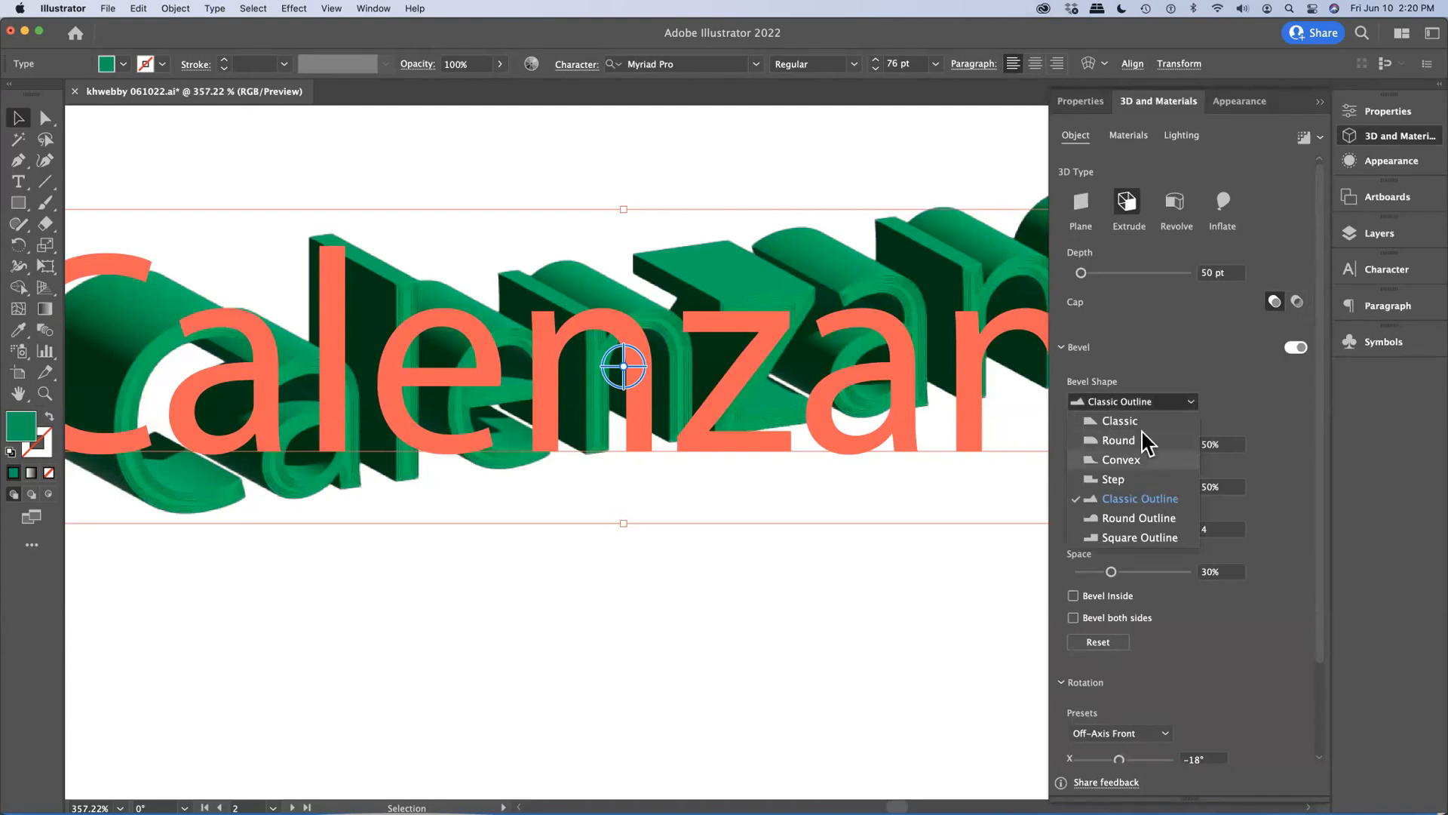
left_click(1146, 423)
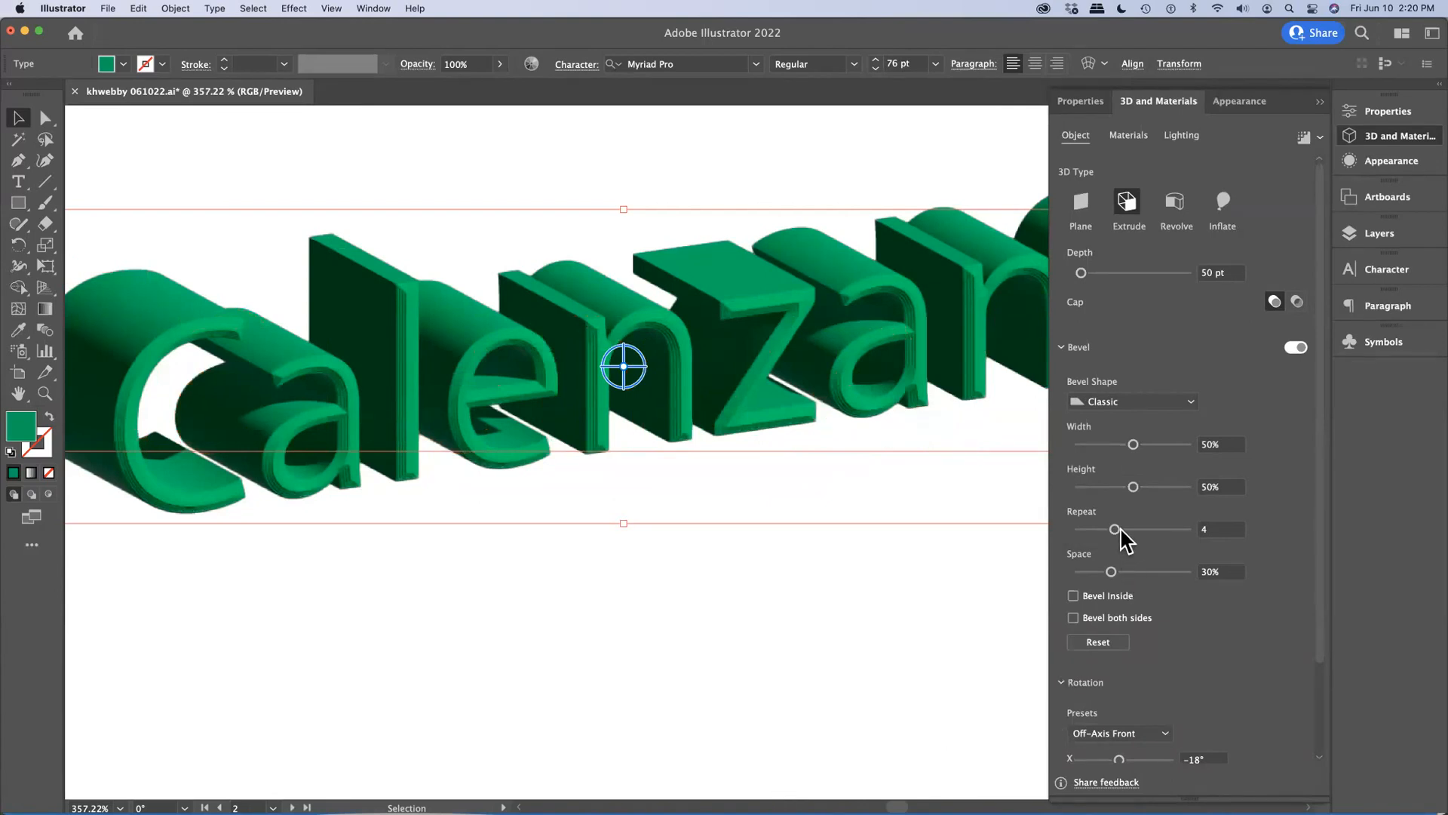
Set the Classic bevel's repeat to 5 and its space to 50%, and inspect the beveled letters up close.
left_click_drag(1120, 530, 1125, 530)
left_click_drag(1111, 572, 1133, 572)
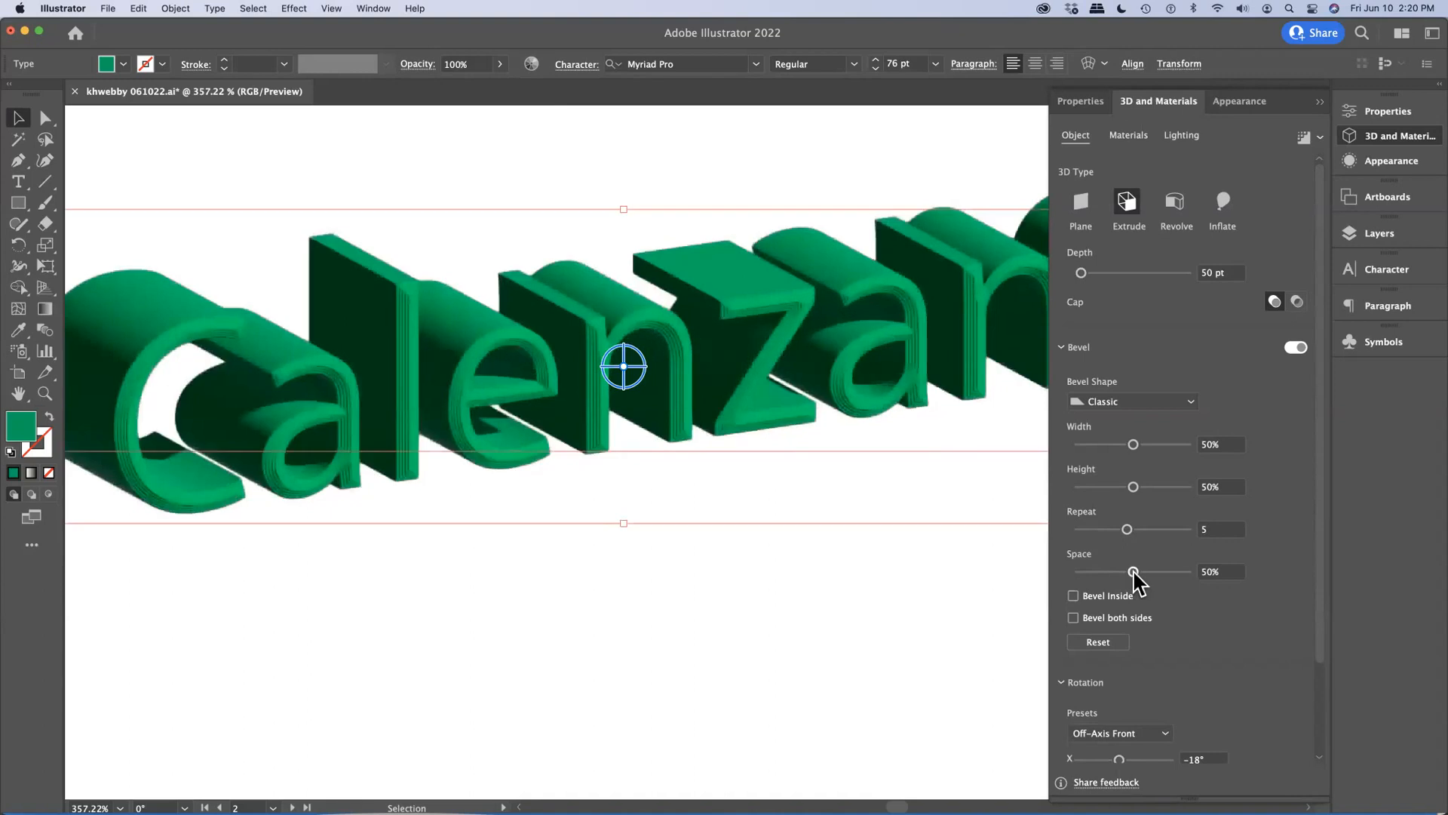
left_click(967, 425)
key("super+space")
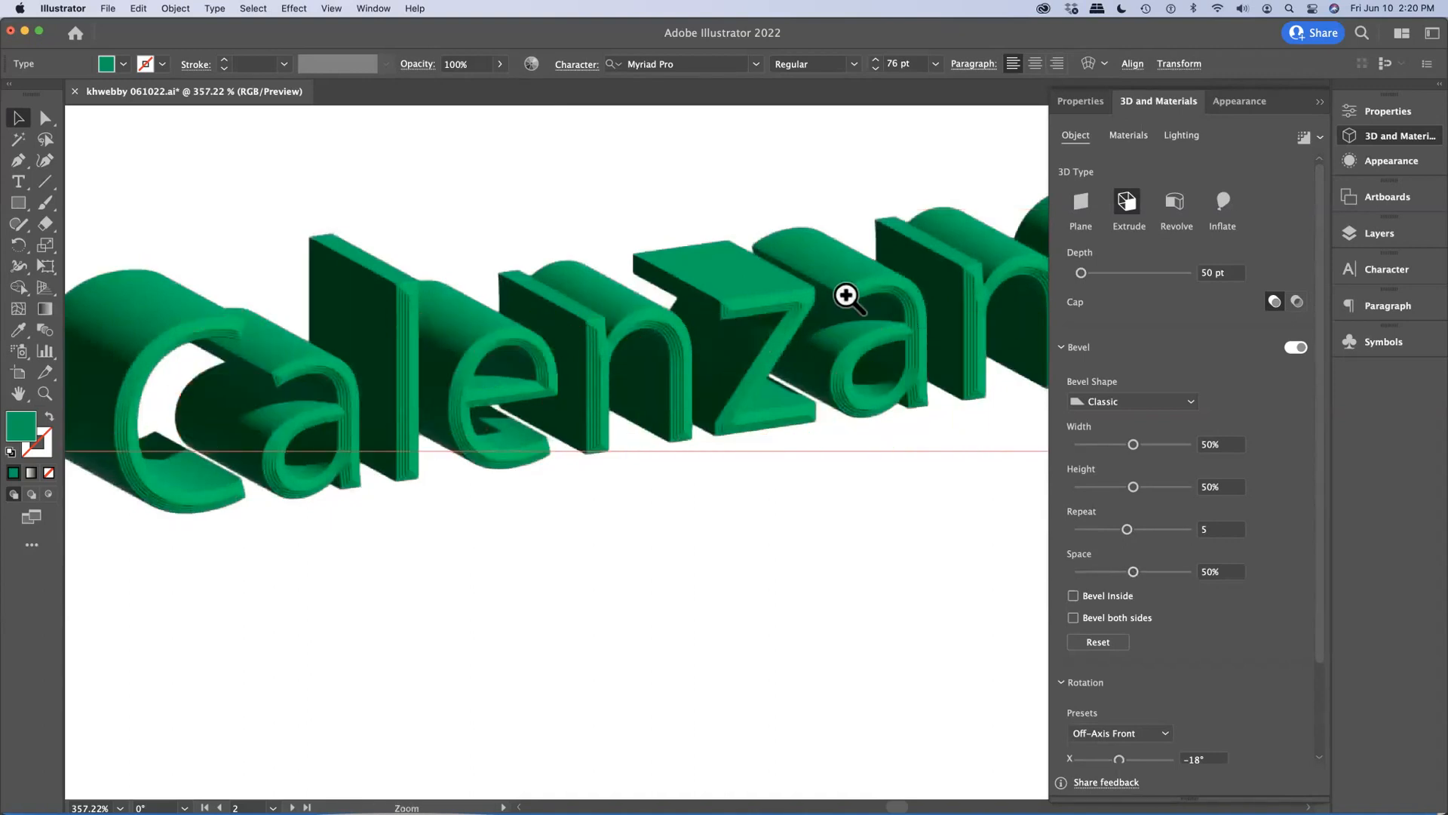
left_click_drag(850, 292, 1013, 488)
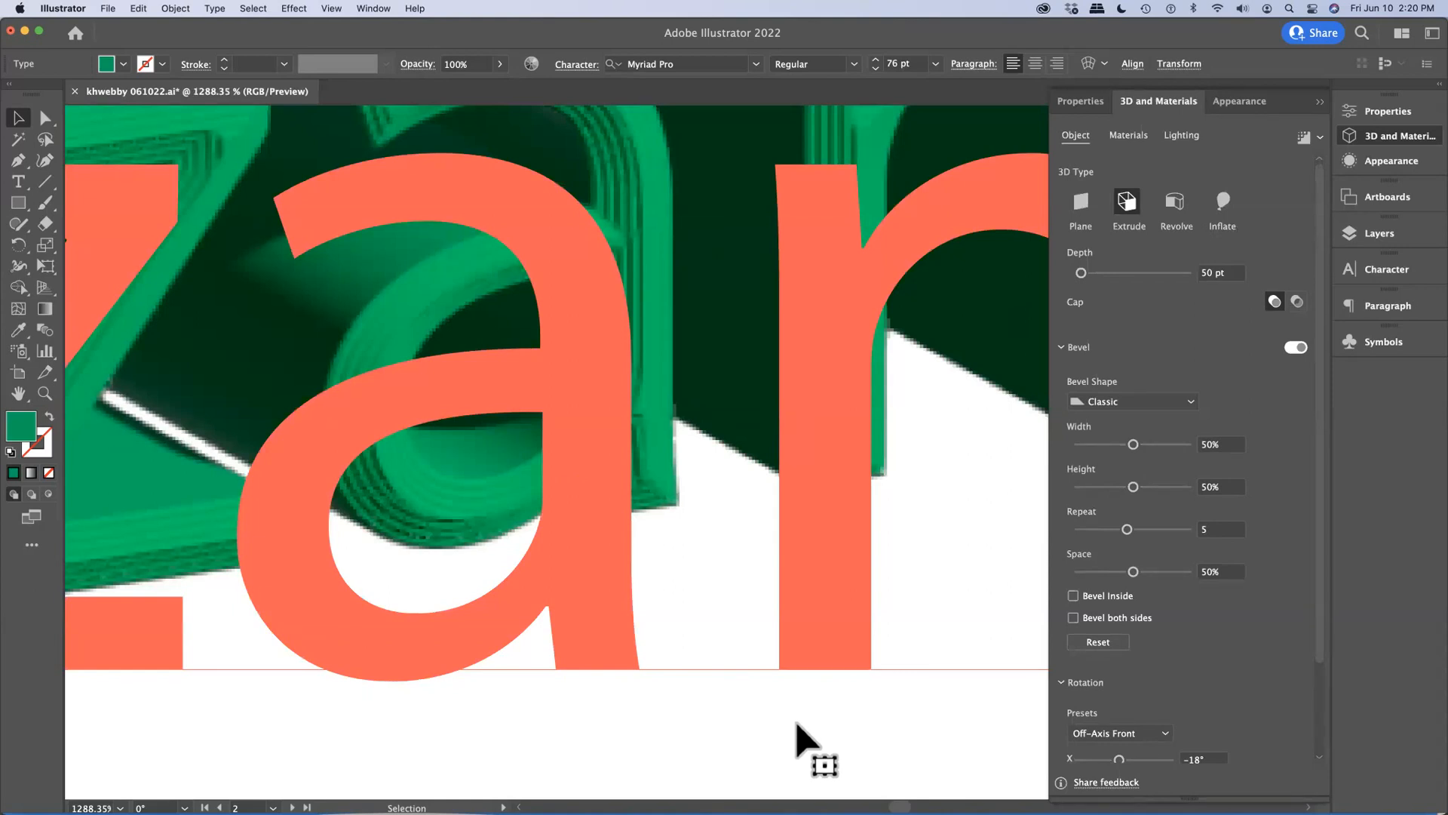
key("super+0")
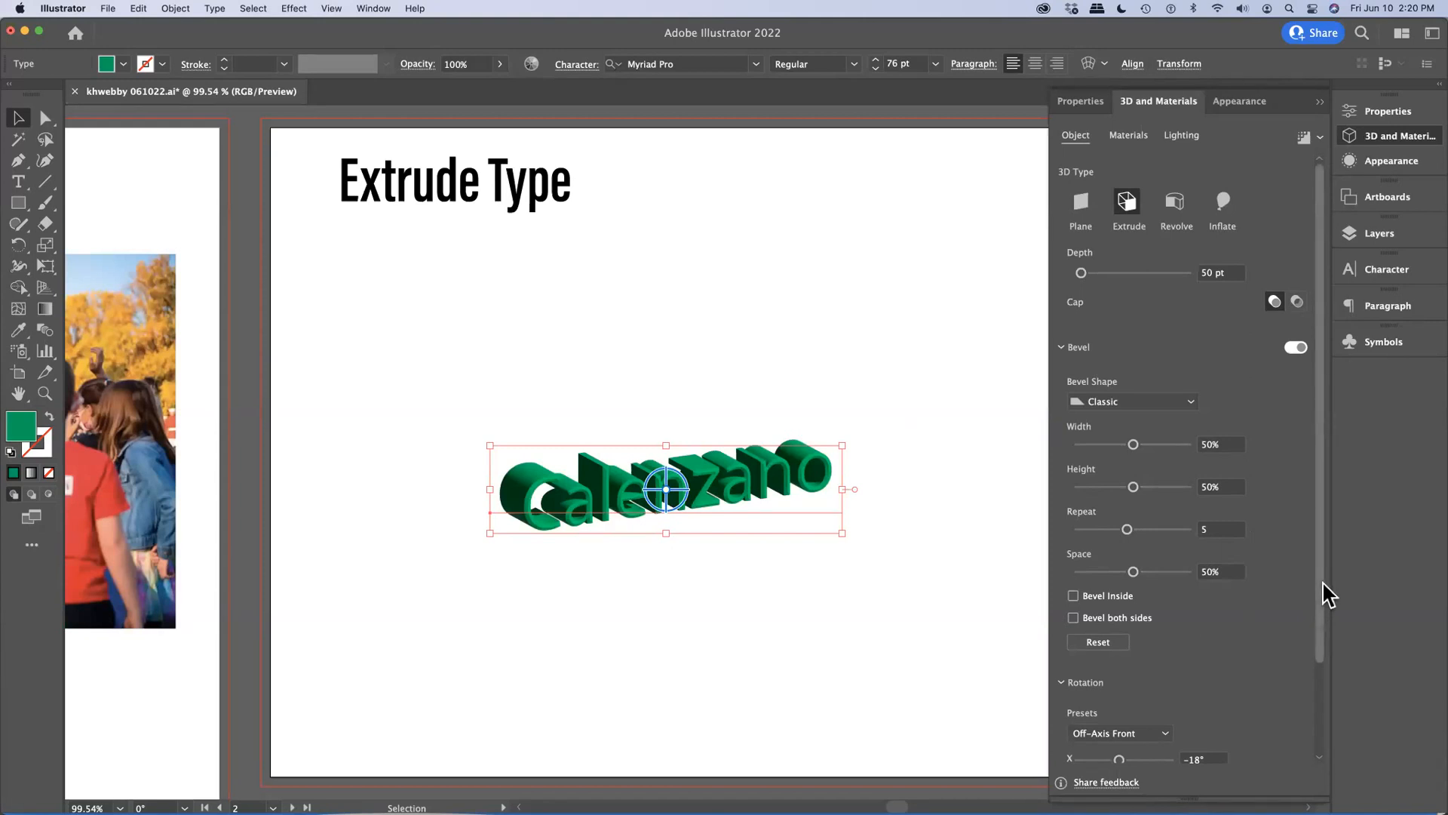
Turn off the bevel and apply the Front rotation preset to the extruded text.
scroll(1328, 598, "down", 4)
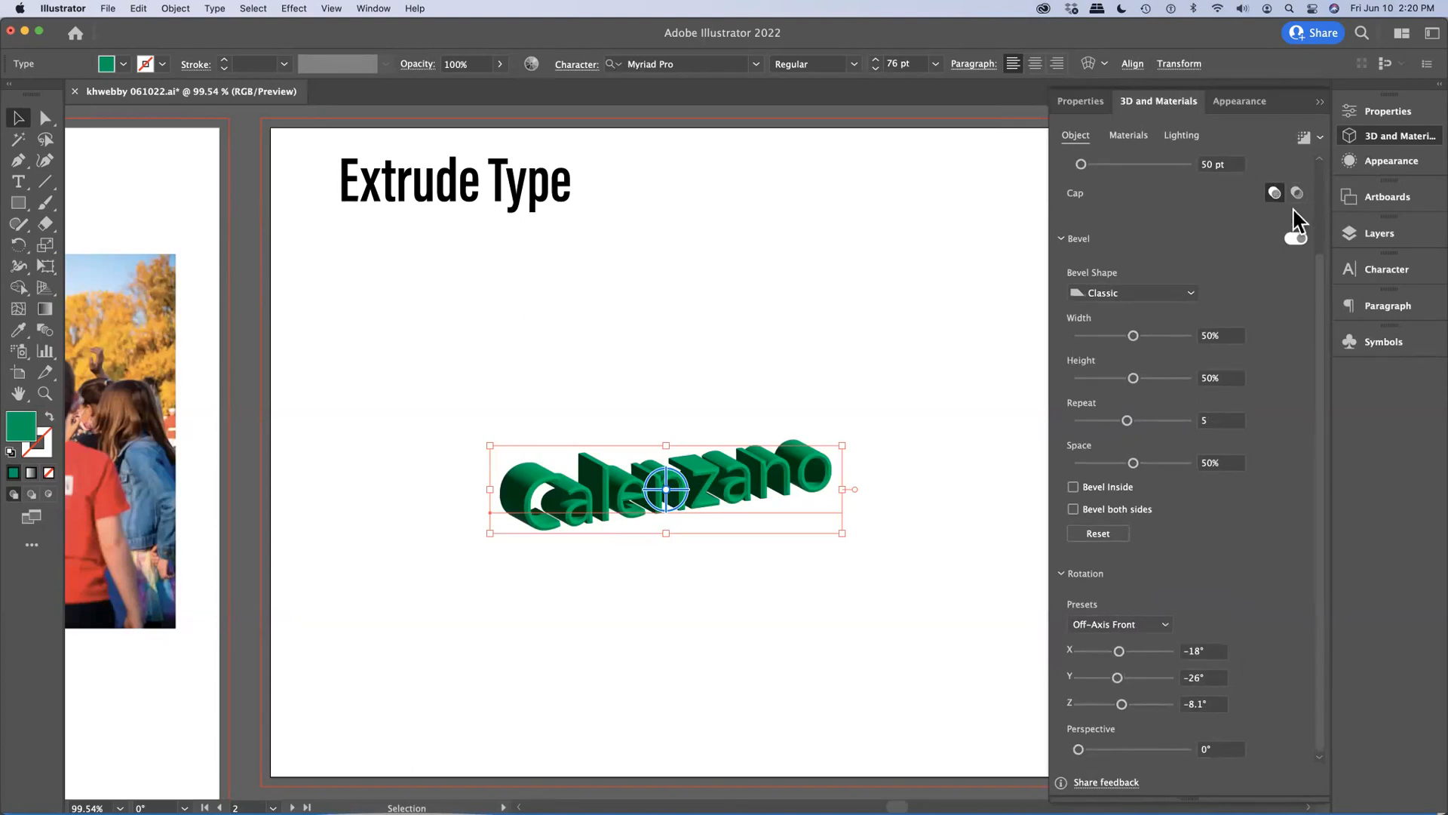
left_click(1296, 239)
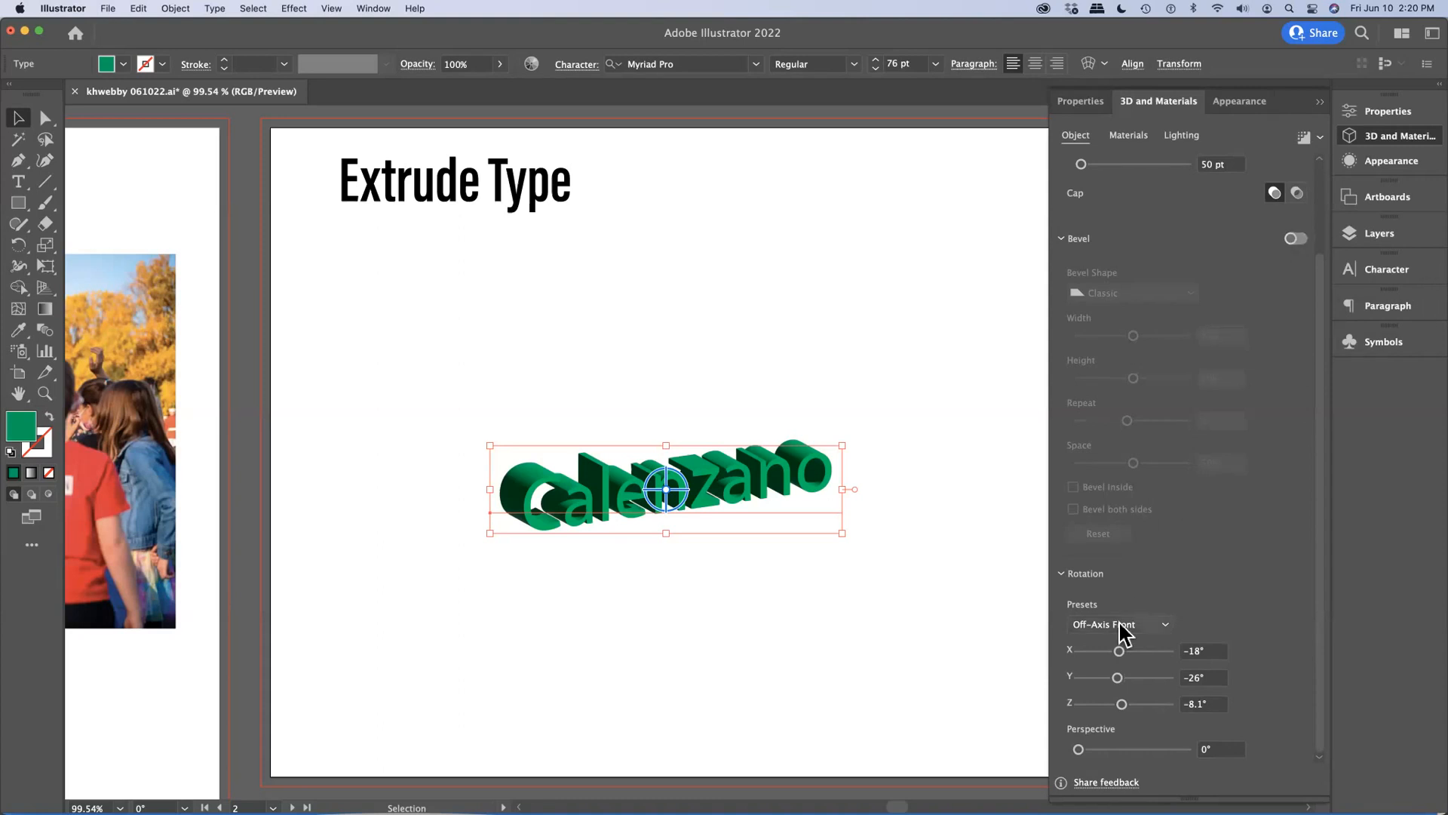
left_click(1166, 627)
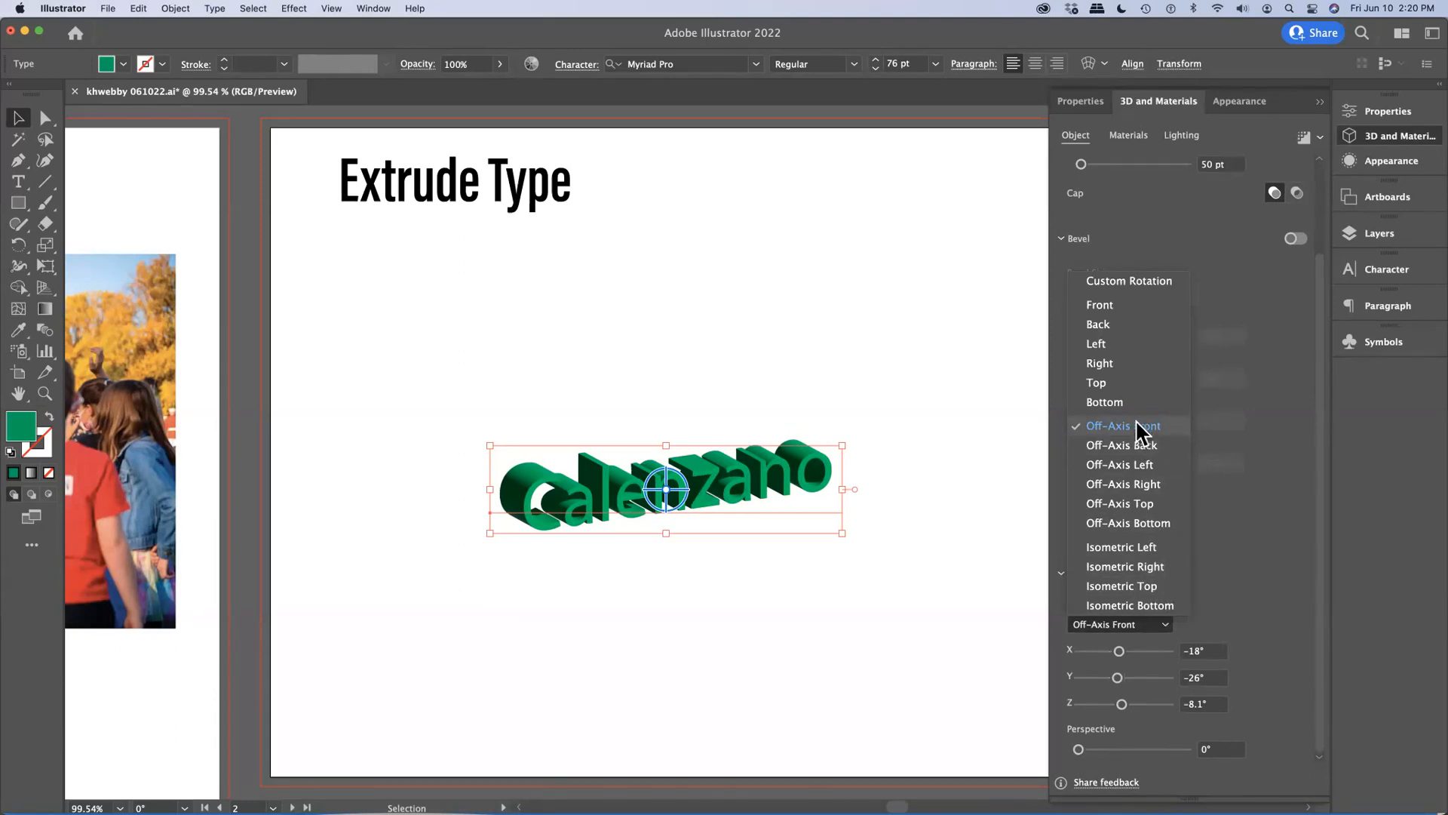
left_click(1111, 302)
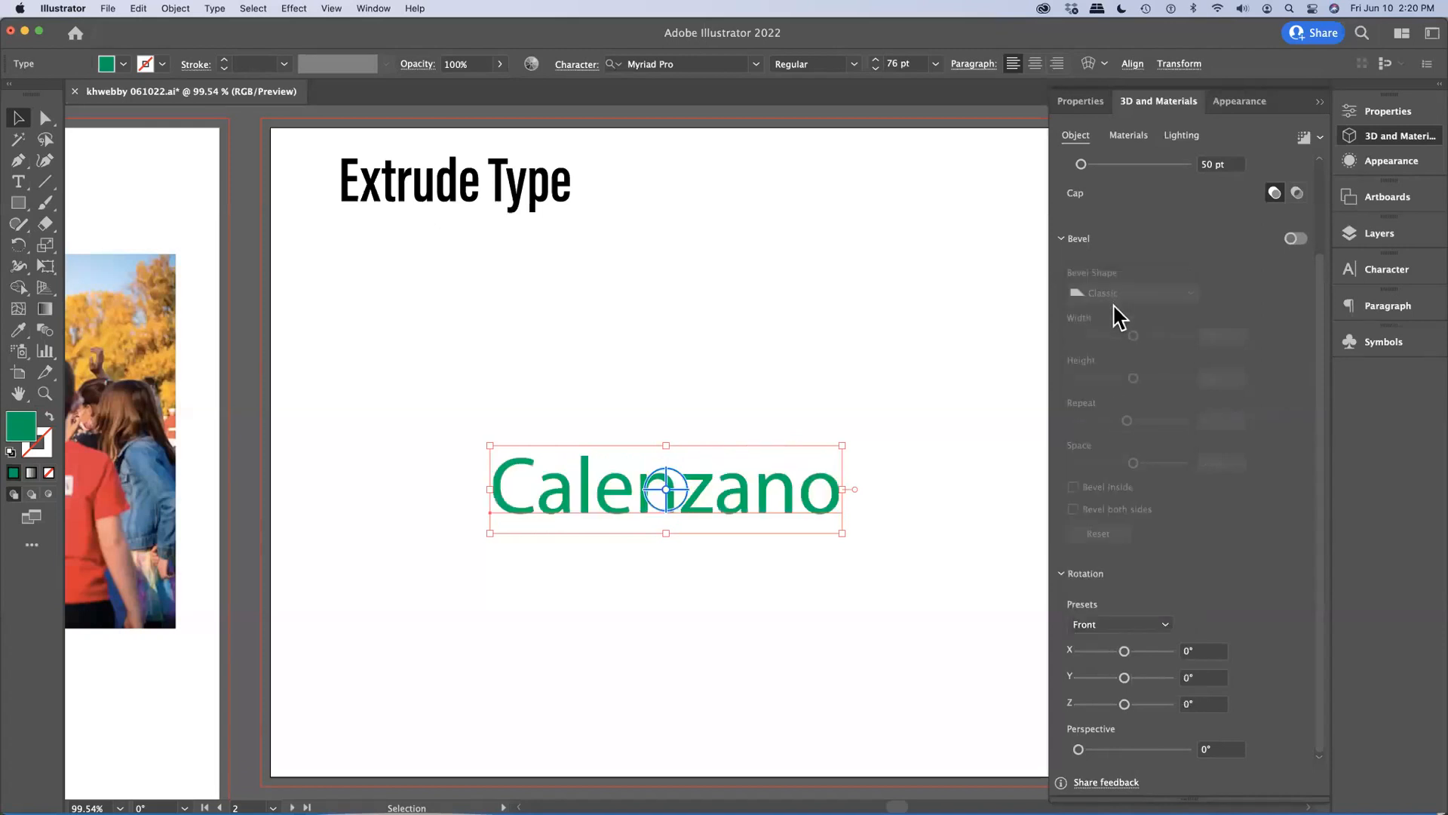
Try the Top rotation preset and return the text to Front with the perspective at 0°.
left_click(1161, 623)
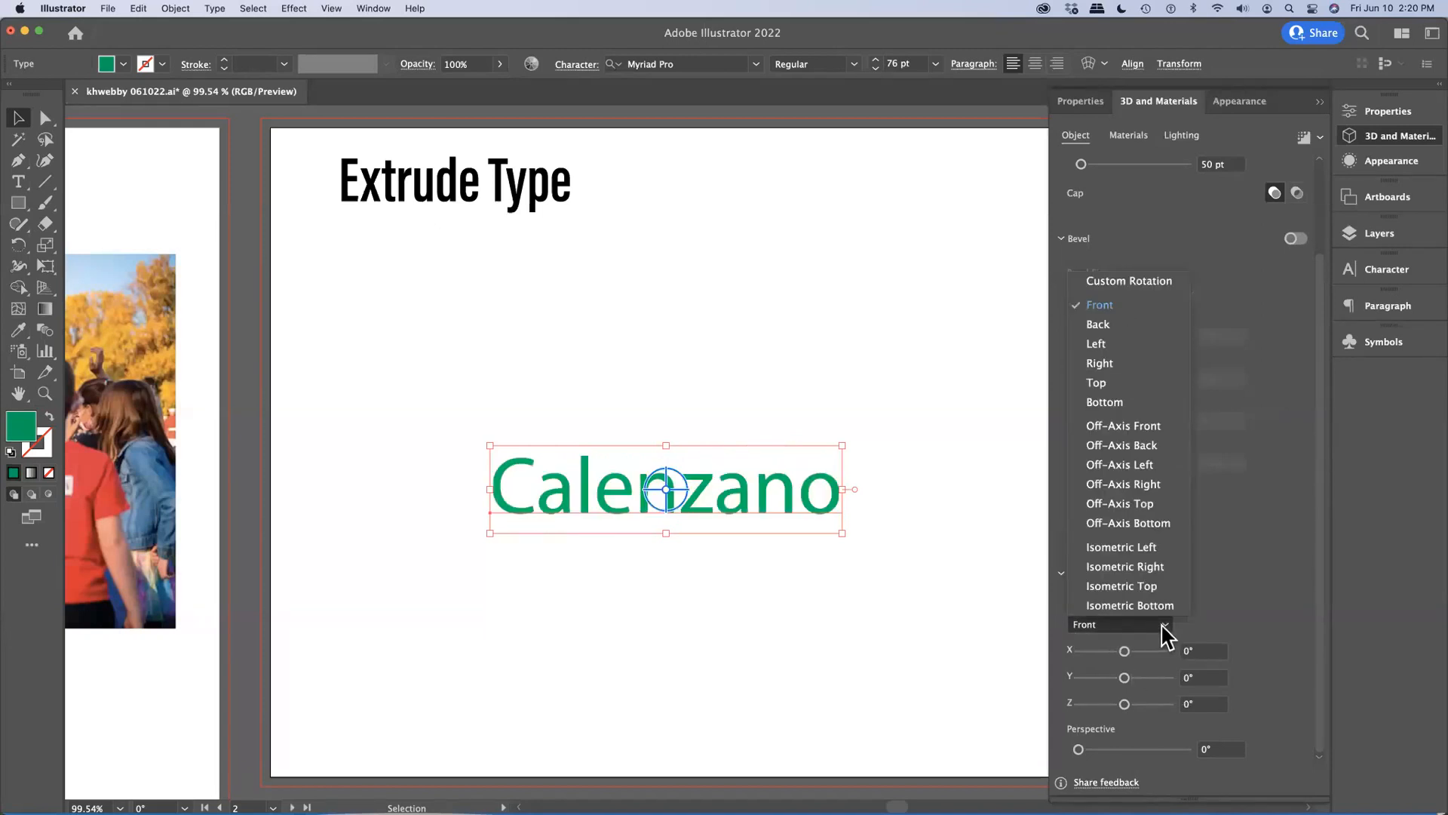
left_click(1116, 388)
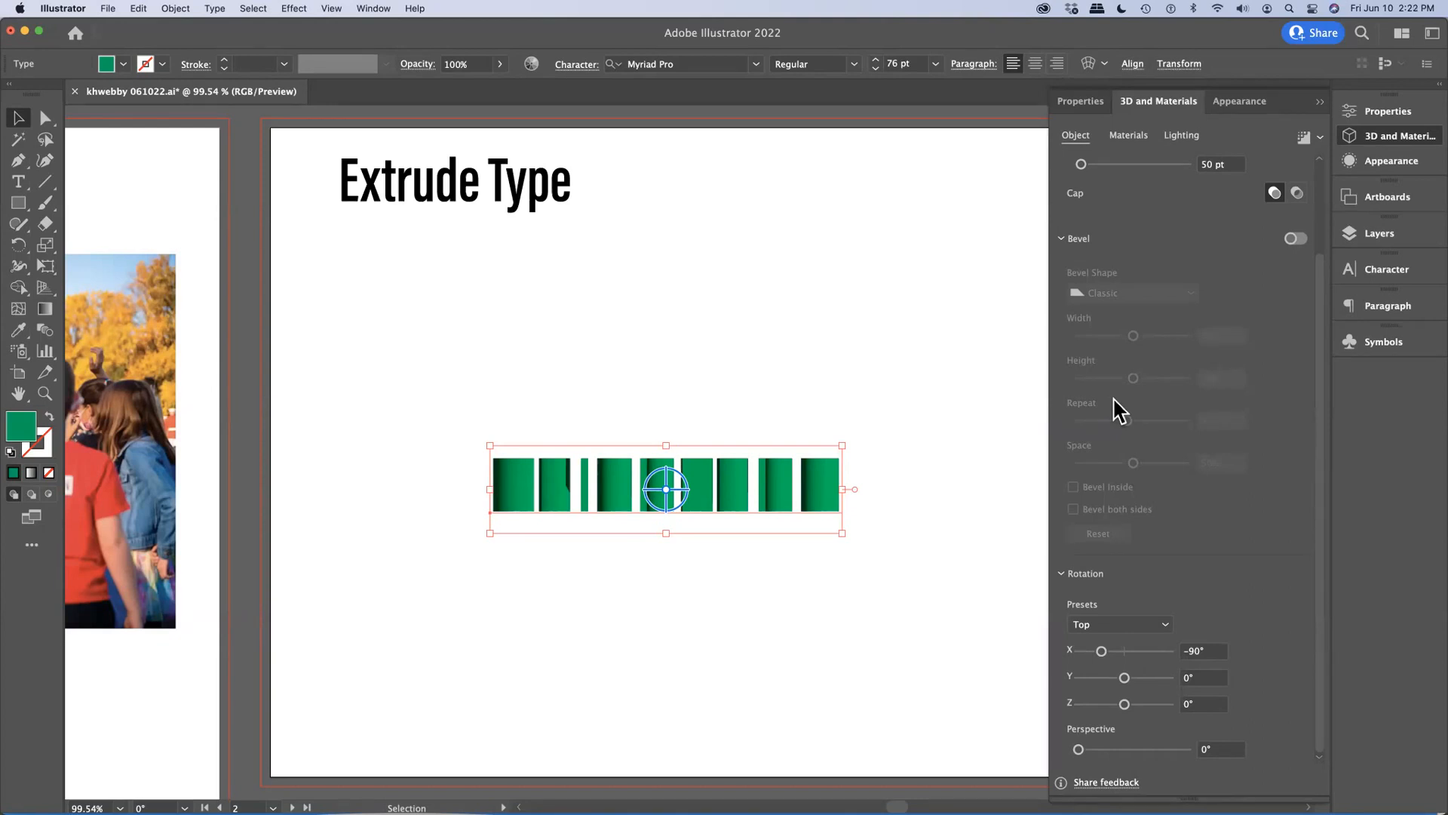
left_click(1163, 625)
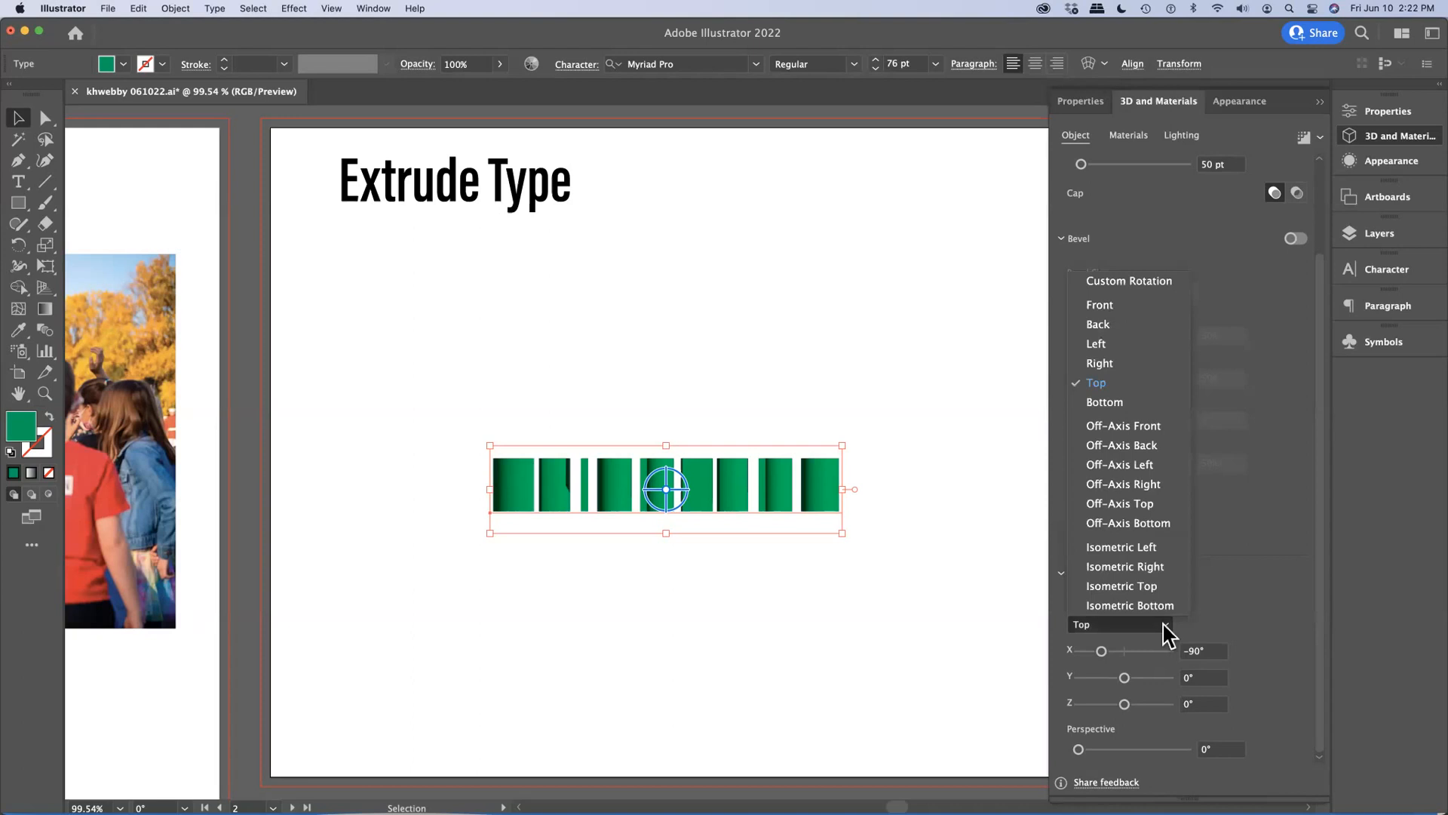
left_click(1138, 305)
mouse_move(1080, 749)
left_mouse_down()
mouse_move(1191, 750)
mouse_move(1079, 749)
left_mouse_up()
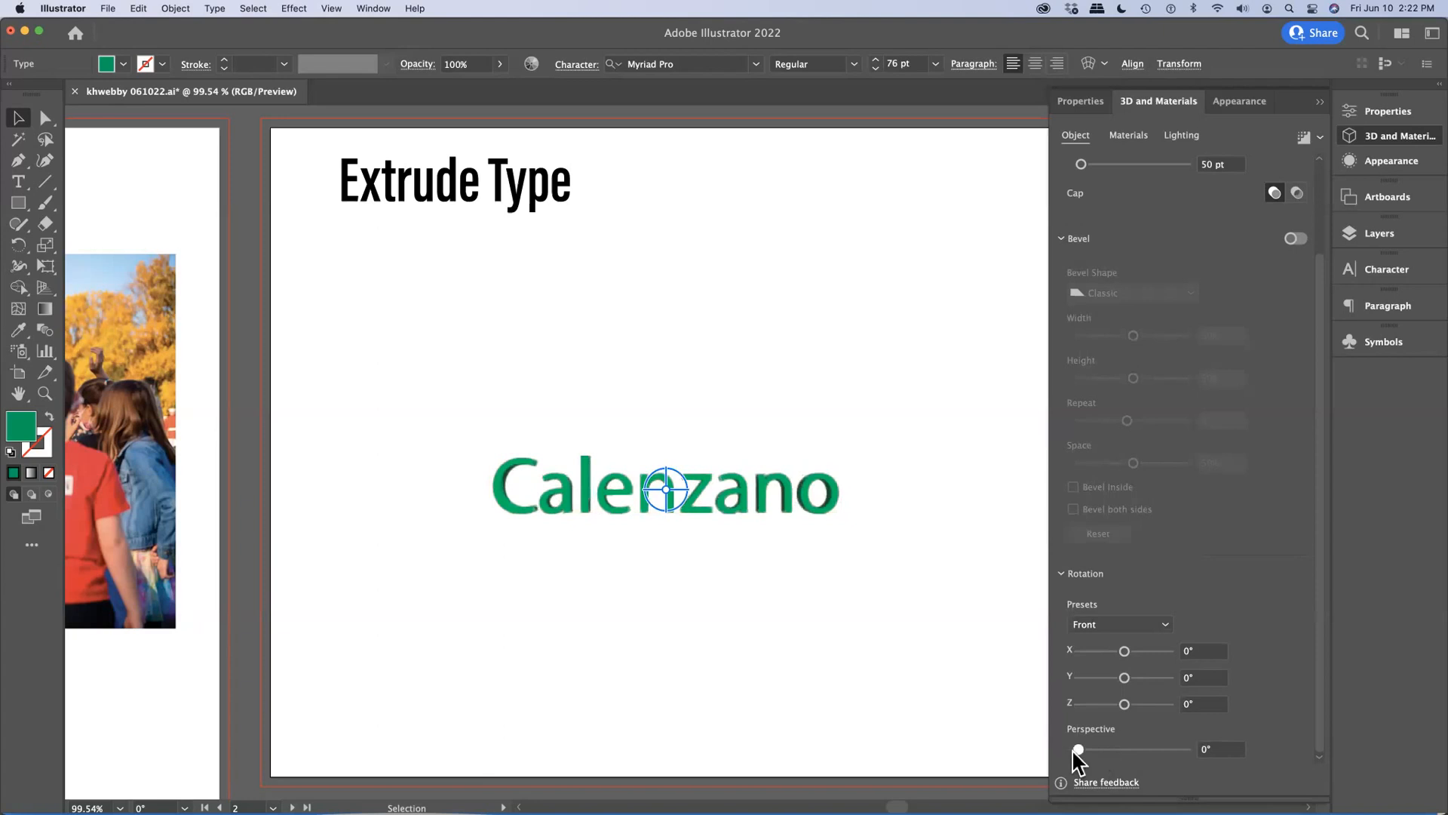
Try the Isometric Left rotation preset on the text and switch it to Isometric Top.
left_click(1135, 626)
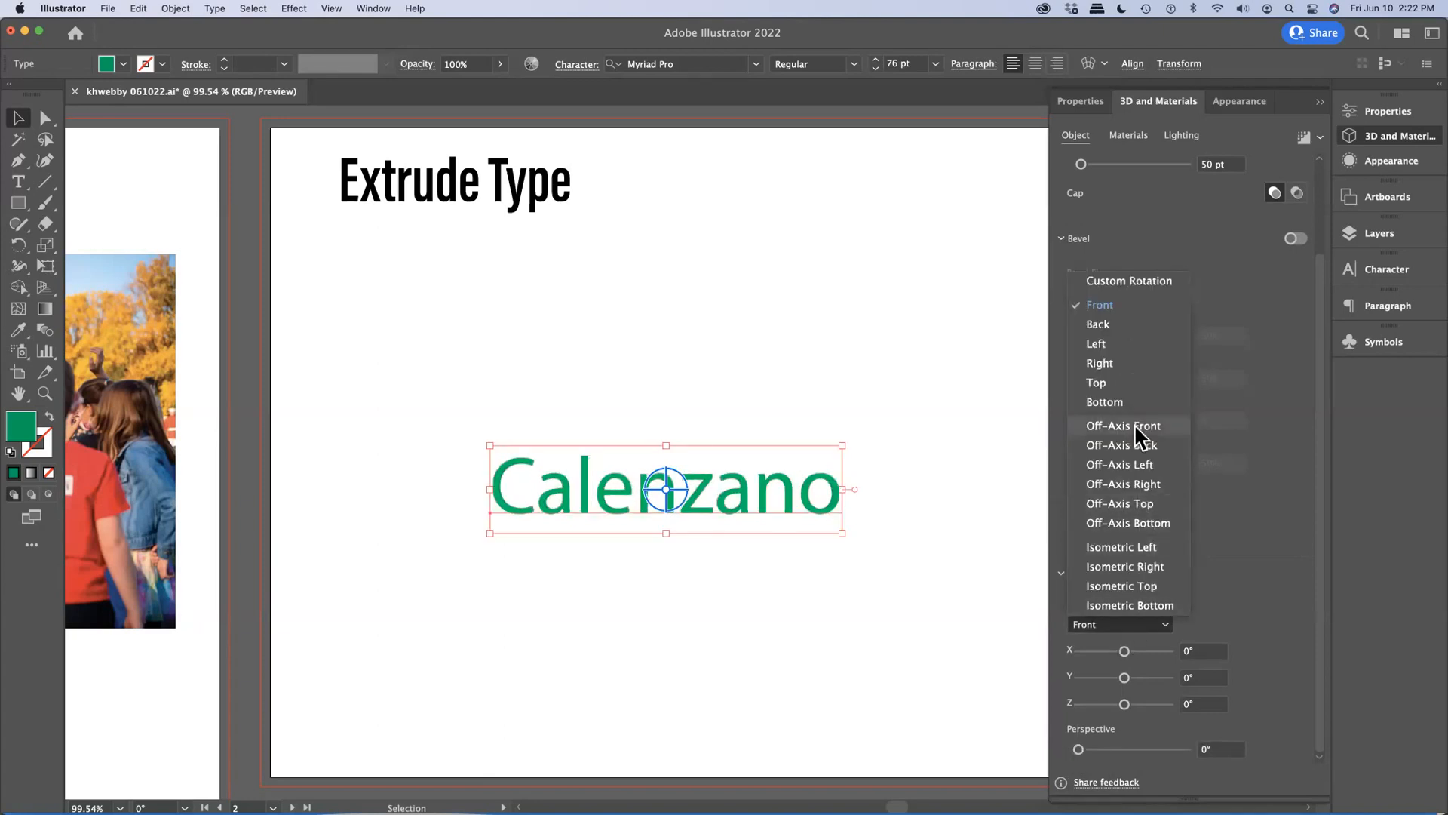
left_click(1121, 548)
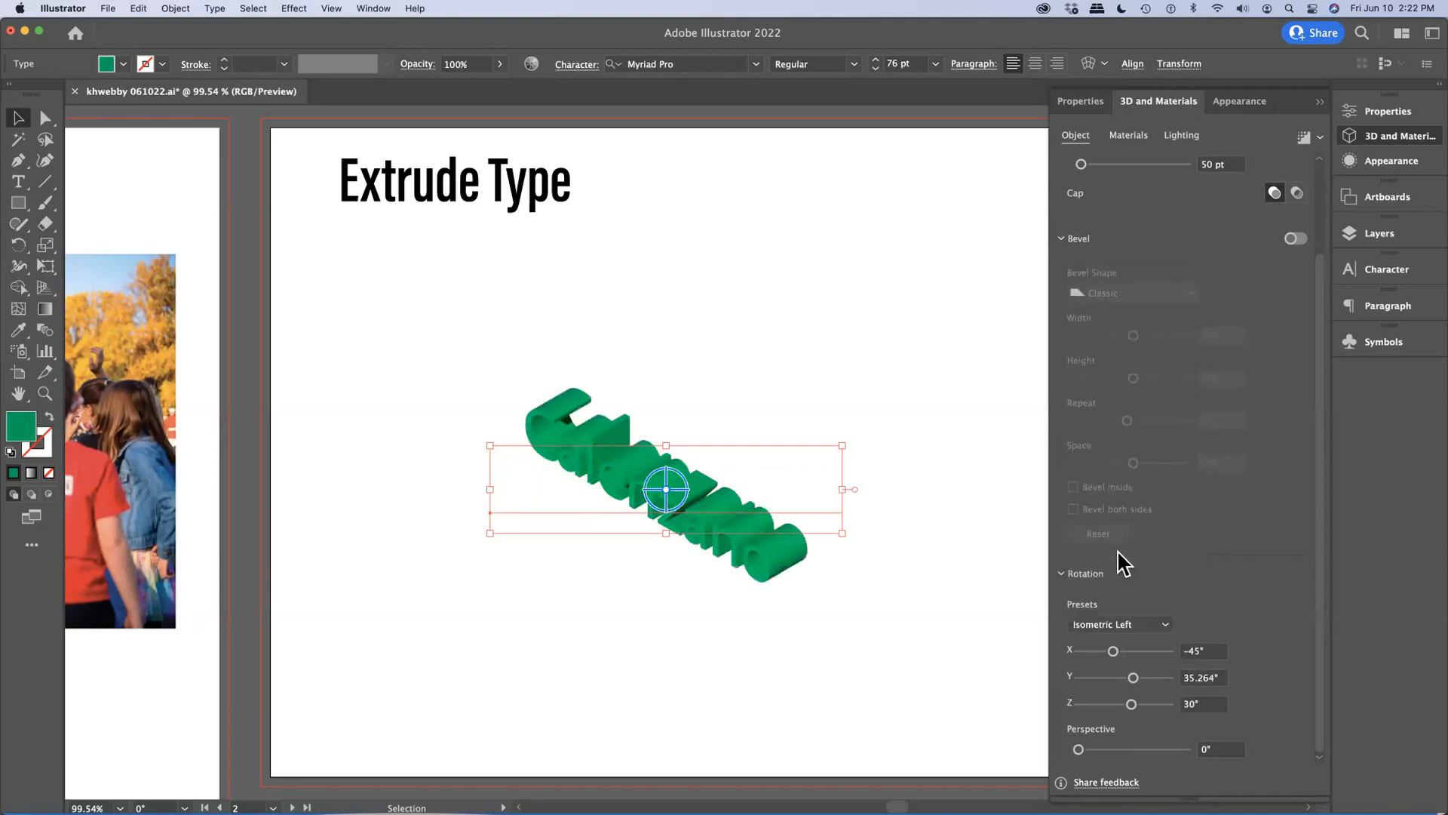
left_click(1162, 625)
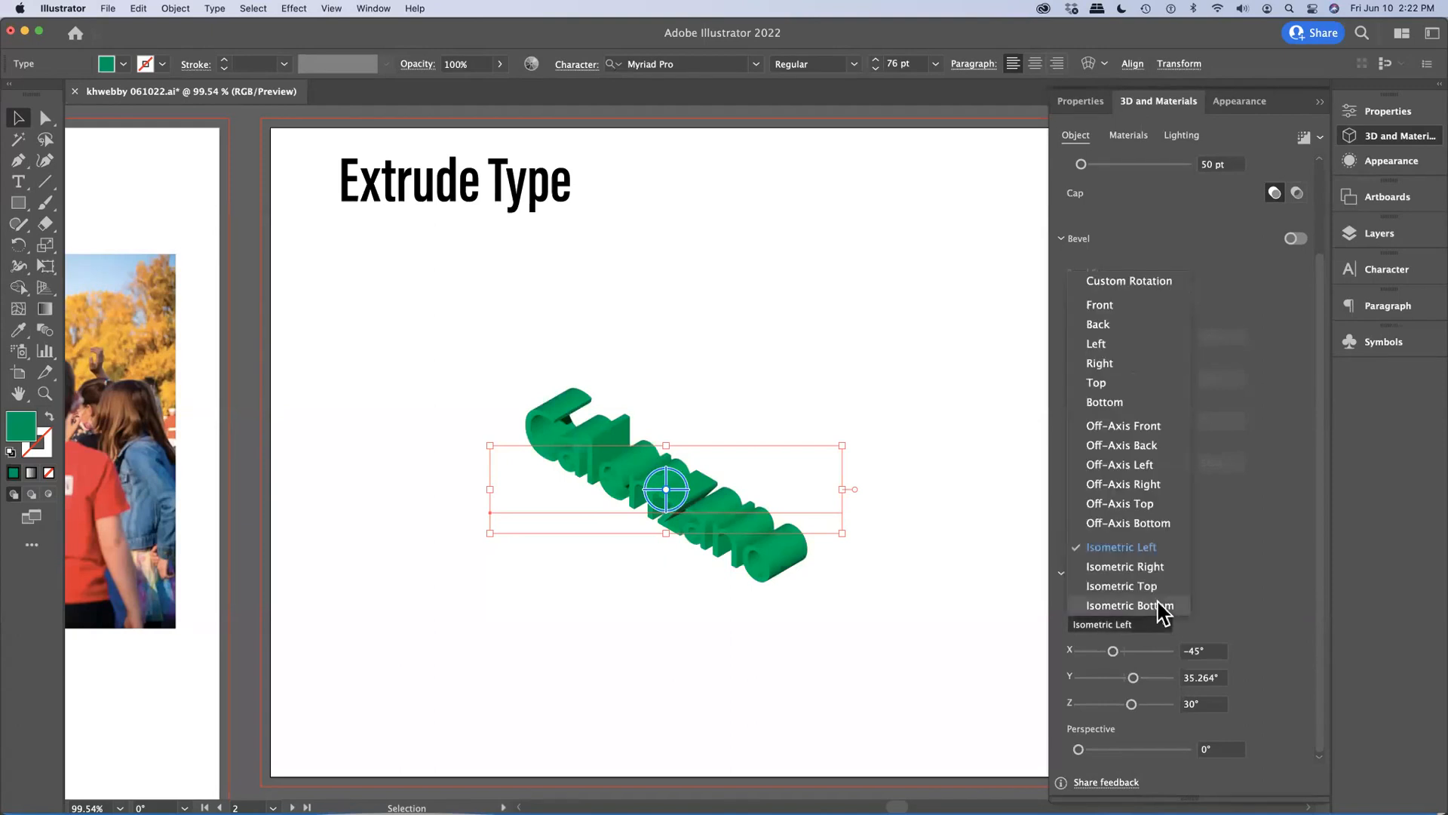
left_click(1124, 586)
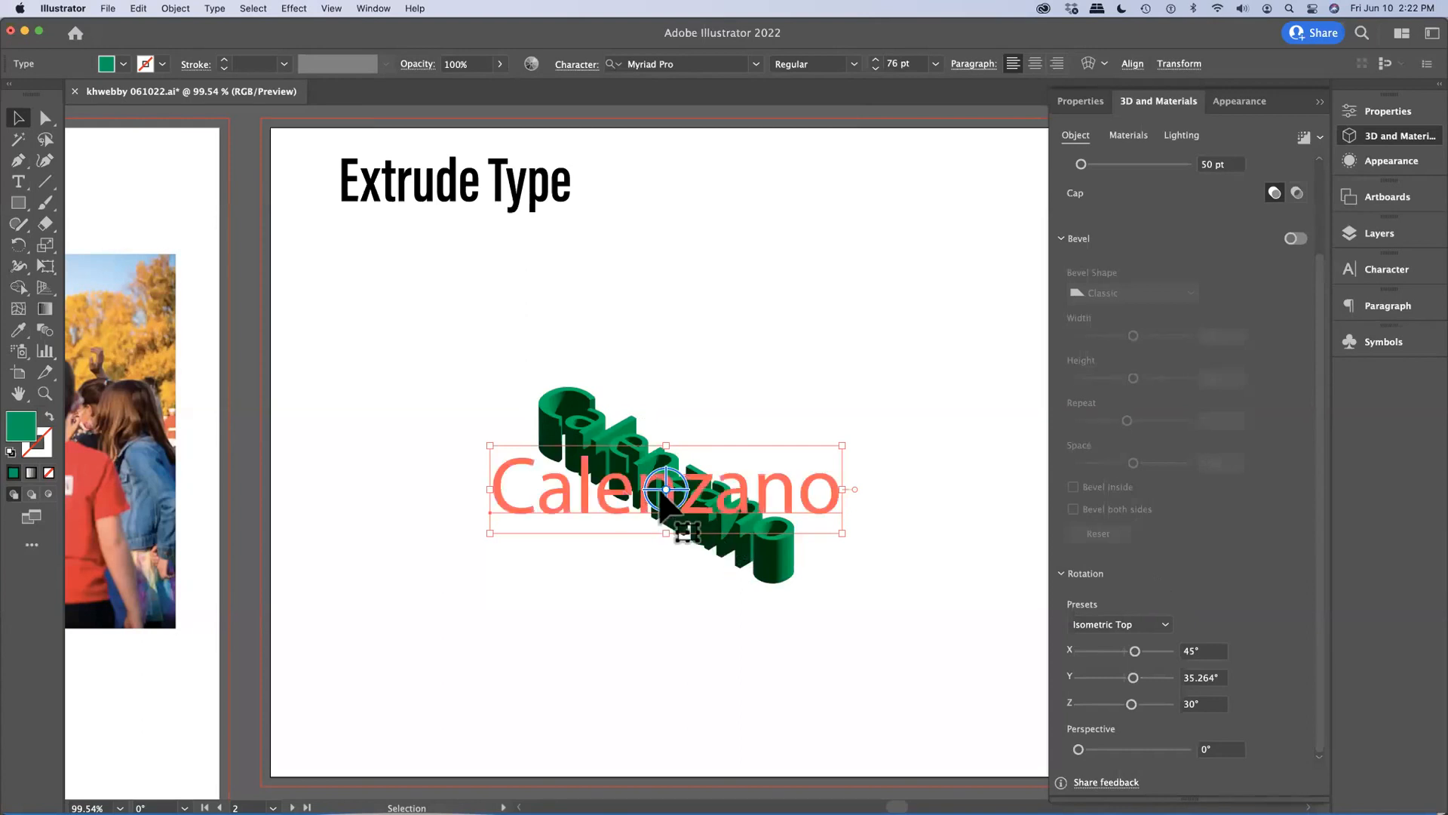
Rotate the extruded text freeform to about X 167°, Y 178°, Z 170°.
left_click_drag(666, 492, 686, 559)
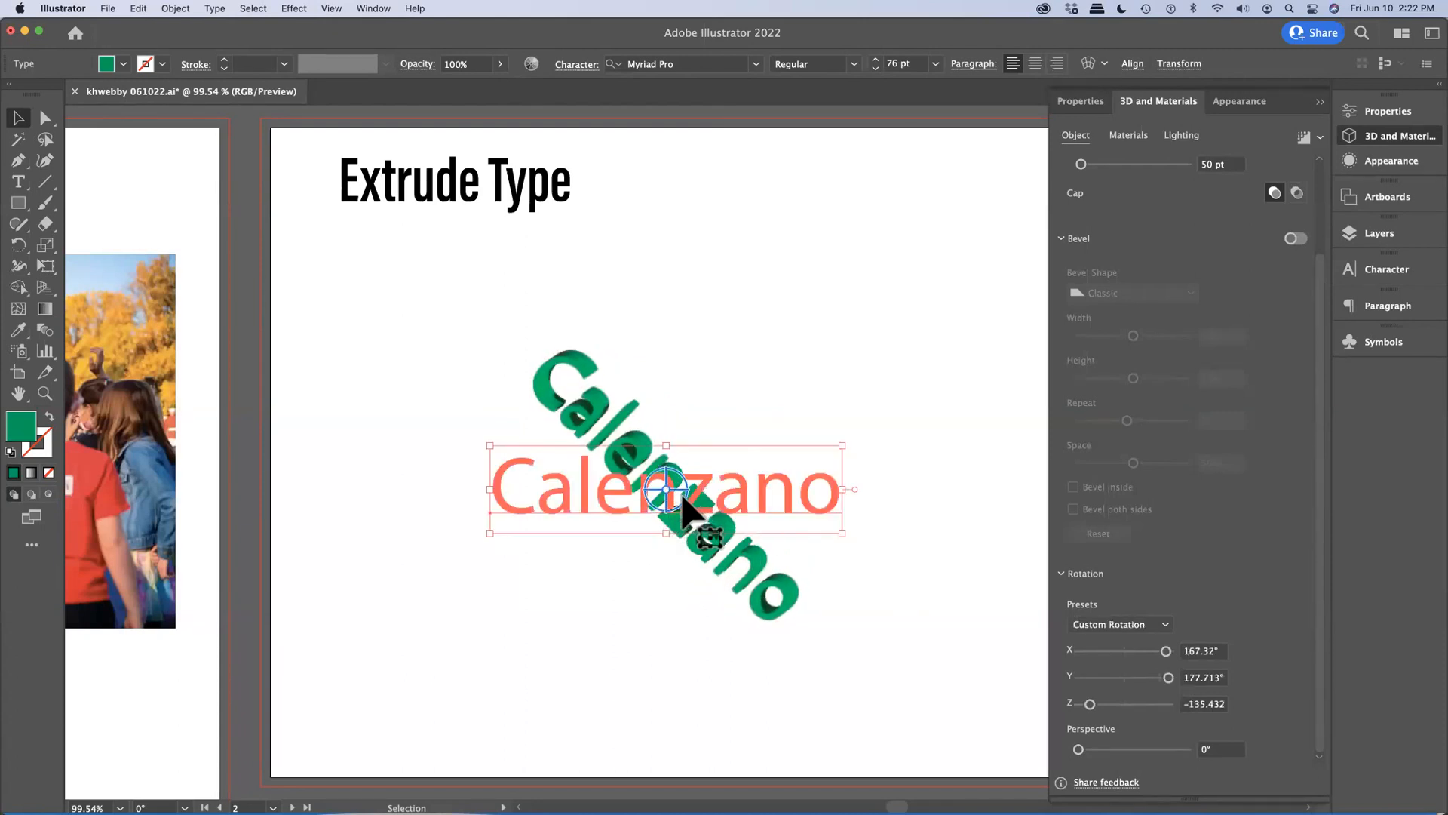
mouse_move(688, 498)
left_mouse_down()
mouse_move(695, 510)
mouse_move(700, 477)
left_mouse_up()
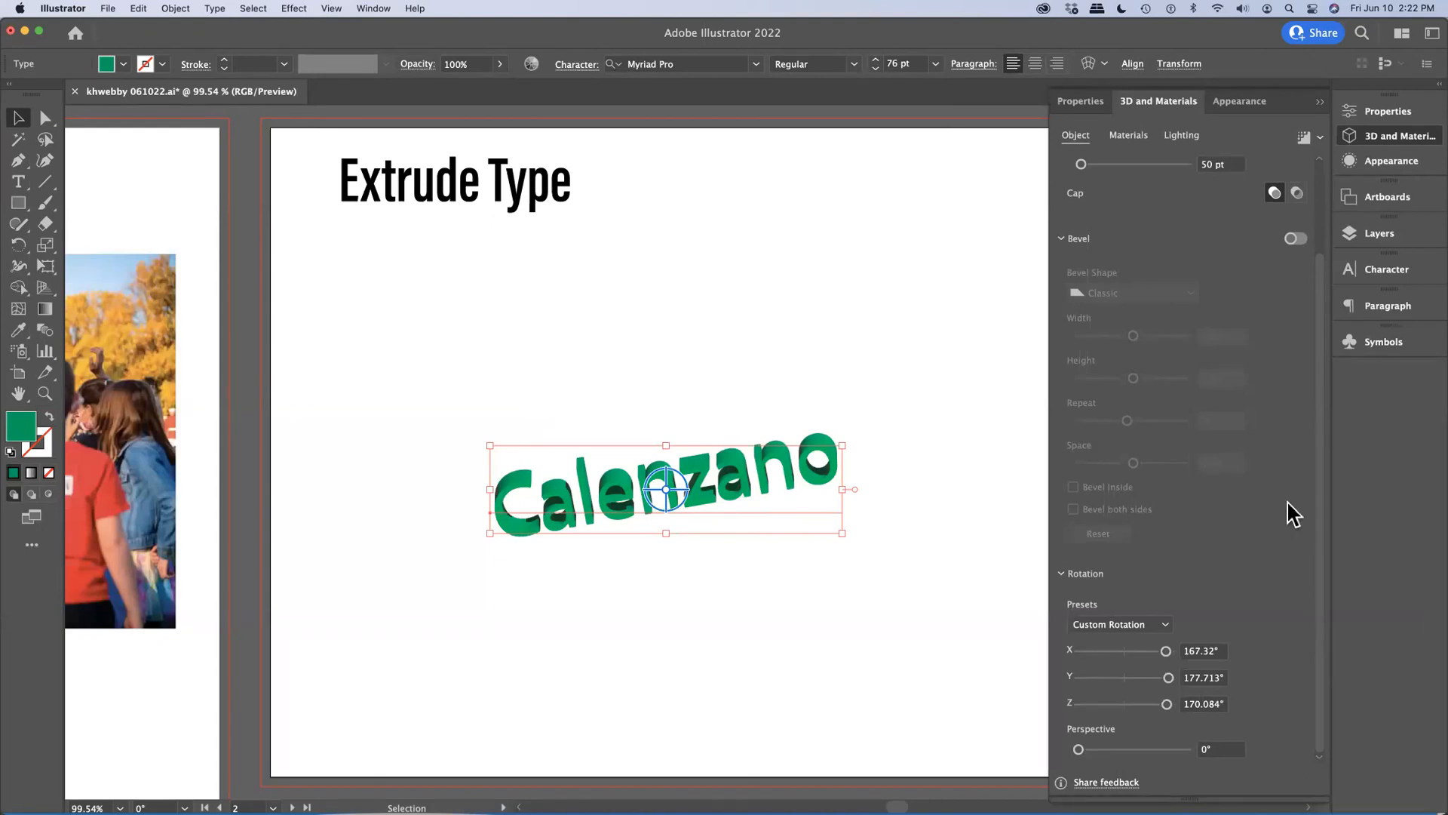
Go to artboard 3, Extrude Smybol, and select the beach umbrella and table artwork.
left_click(1418, 199)
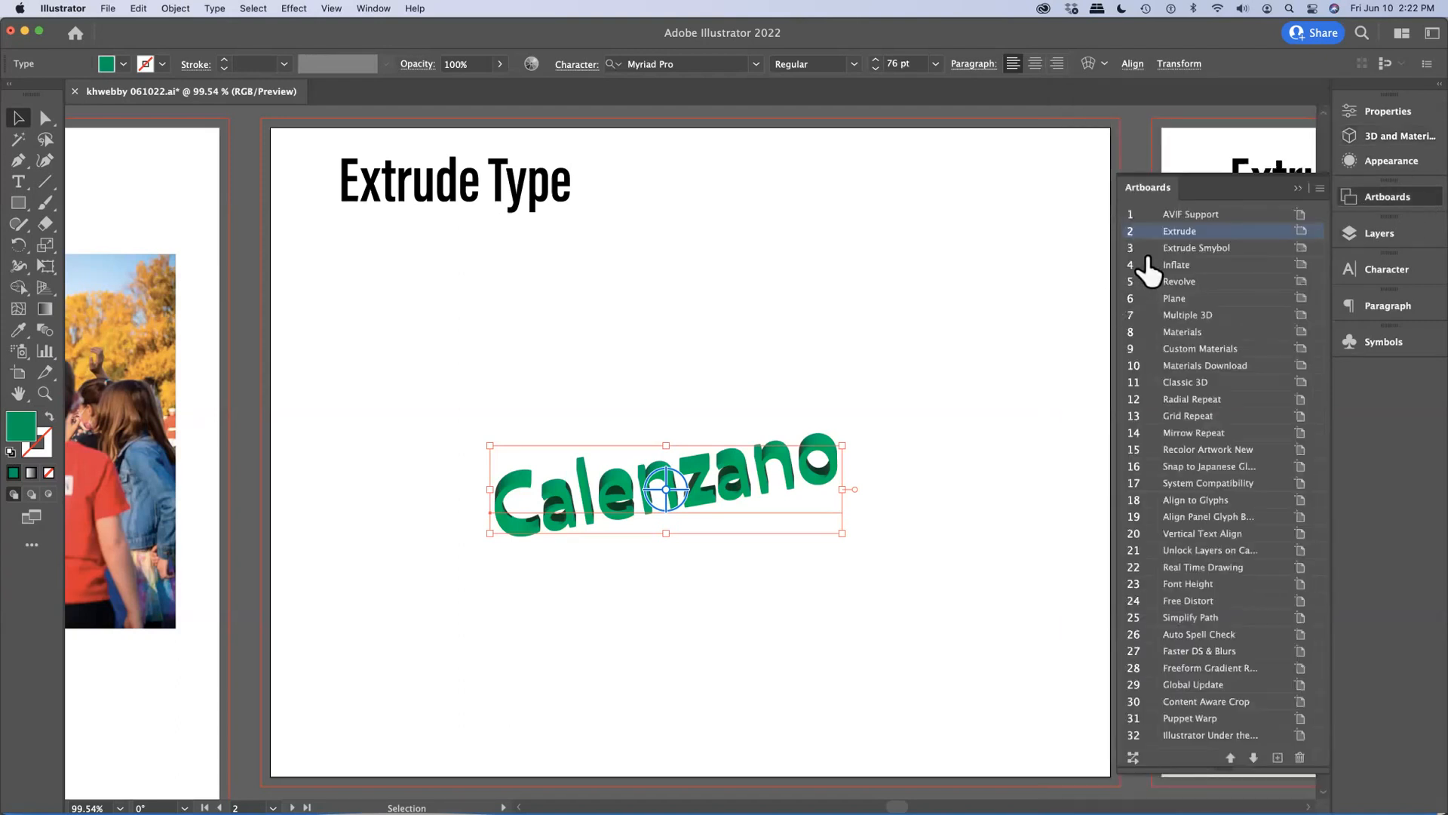
left_click(1154, 252)
double_click(1154, 256)
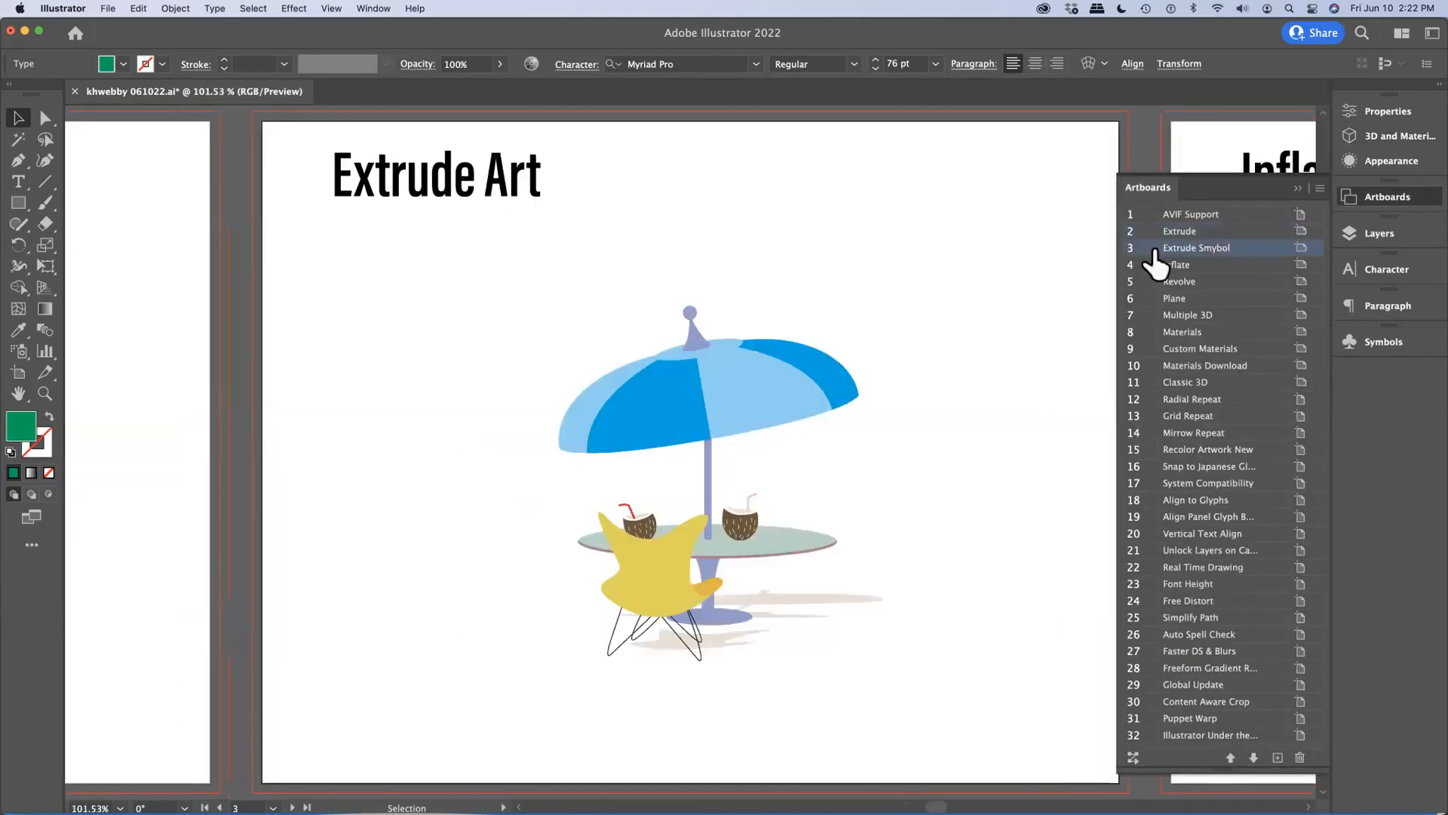
left_click(781, 411)
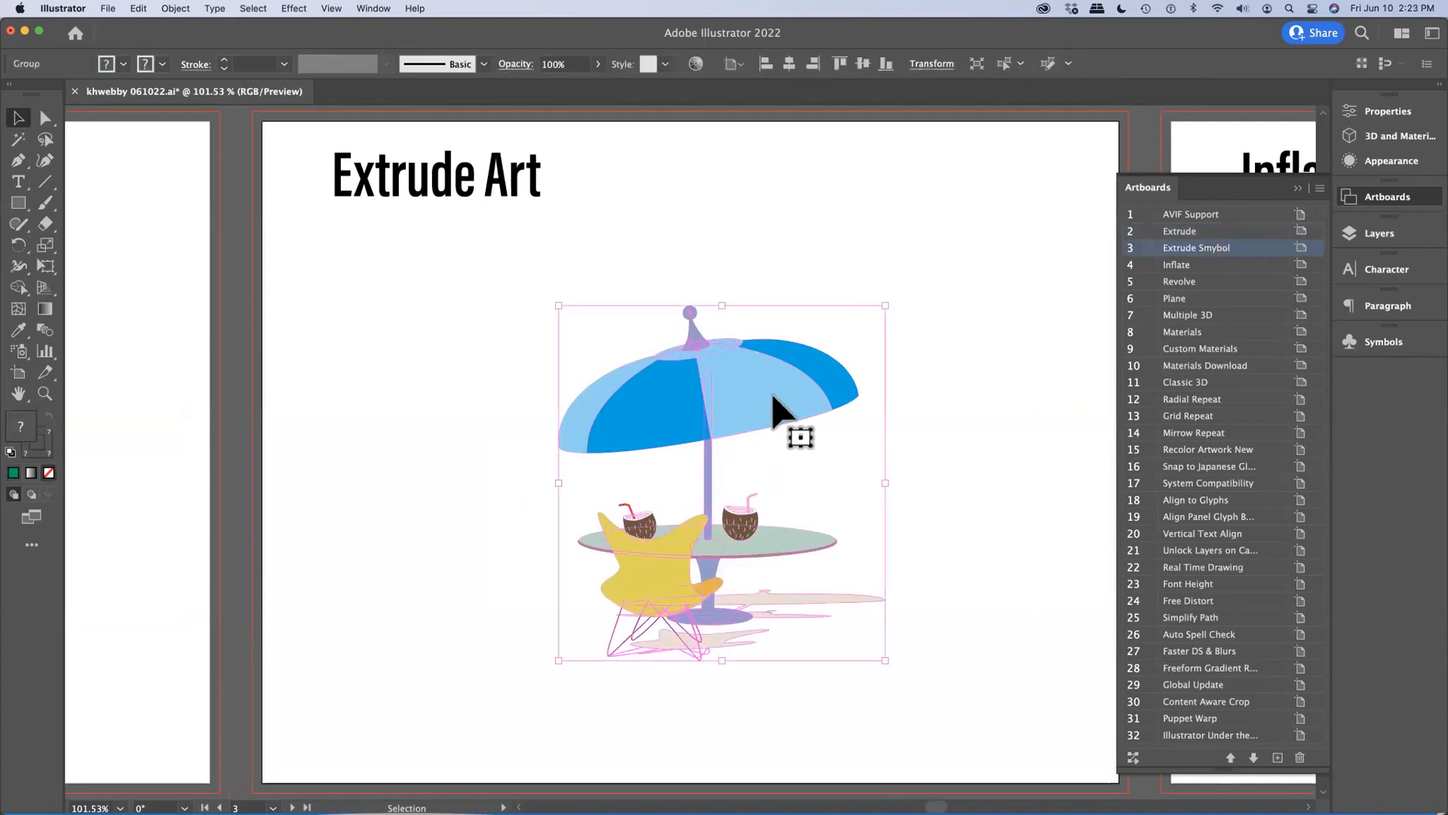
Extrude the beach umbrella and table artwork to a depth of 52 pt.
left_click(1386, 137)
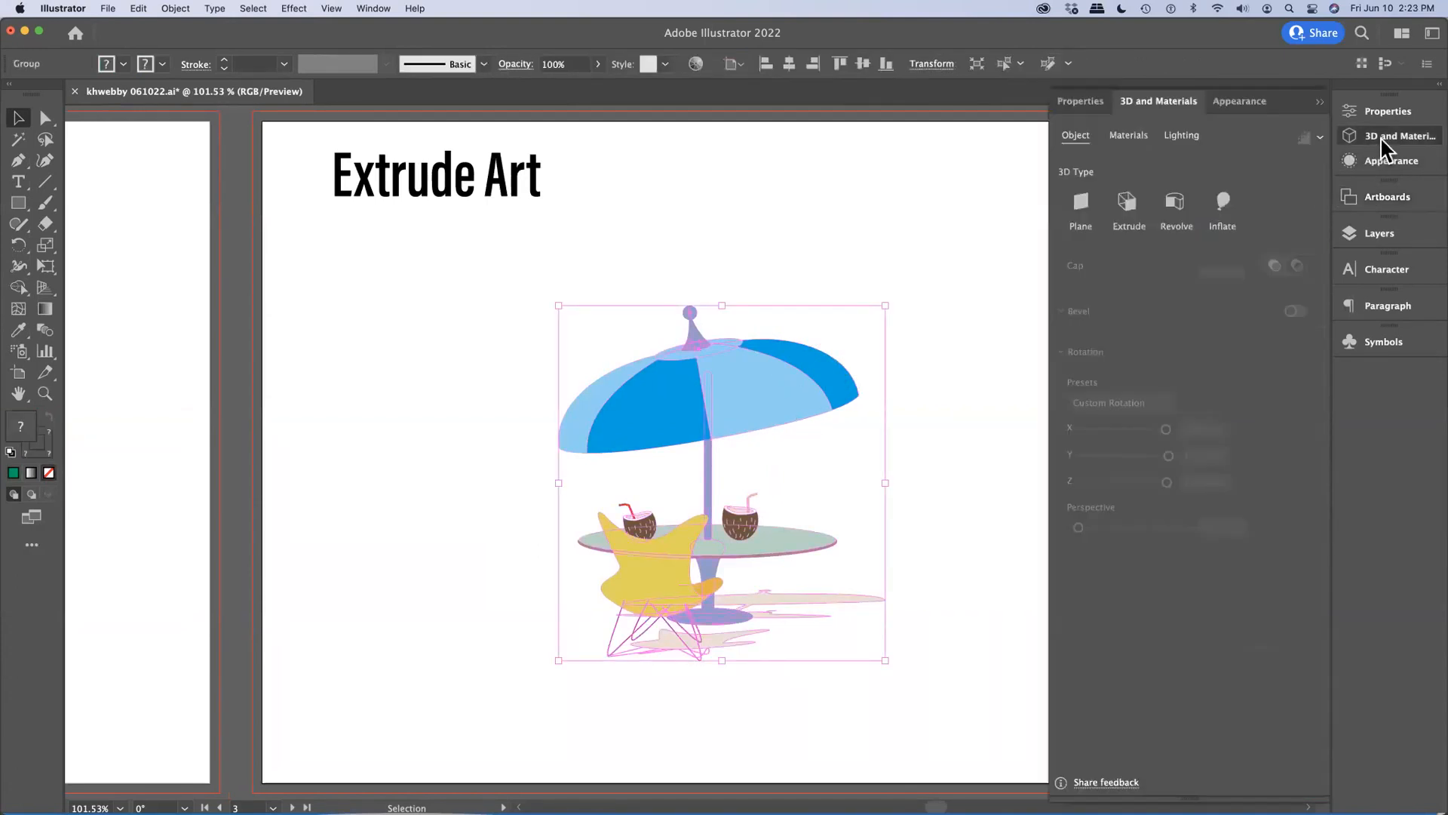
left_click(1128, 203)
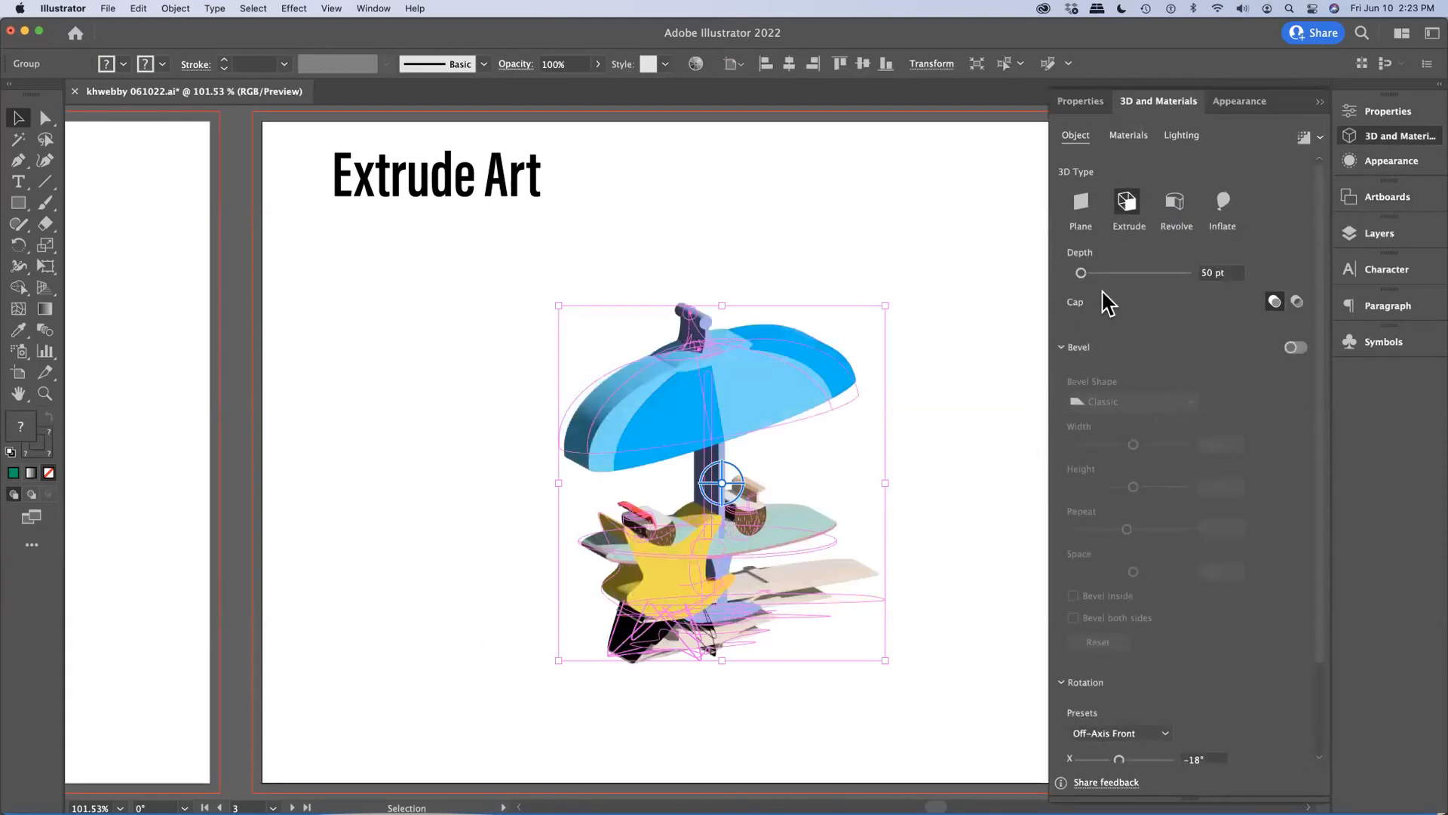
left_click_drag(1081, 274, 1111, 274)
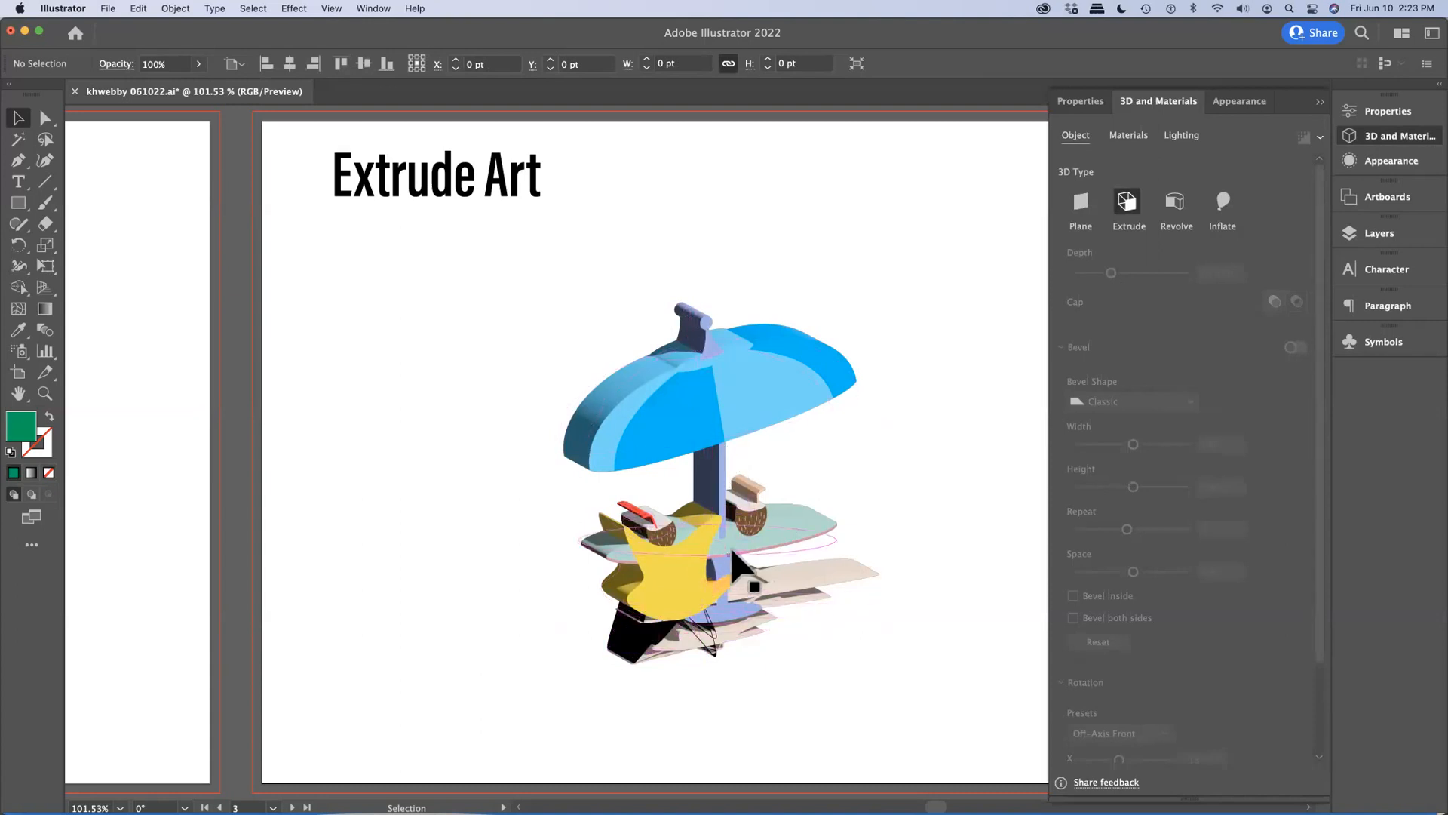
Reselect the extruded umbrella artwork and rotate it freeform to about X 179°.
left_click(758, 547)
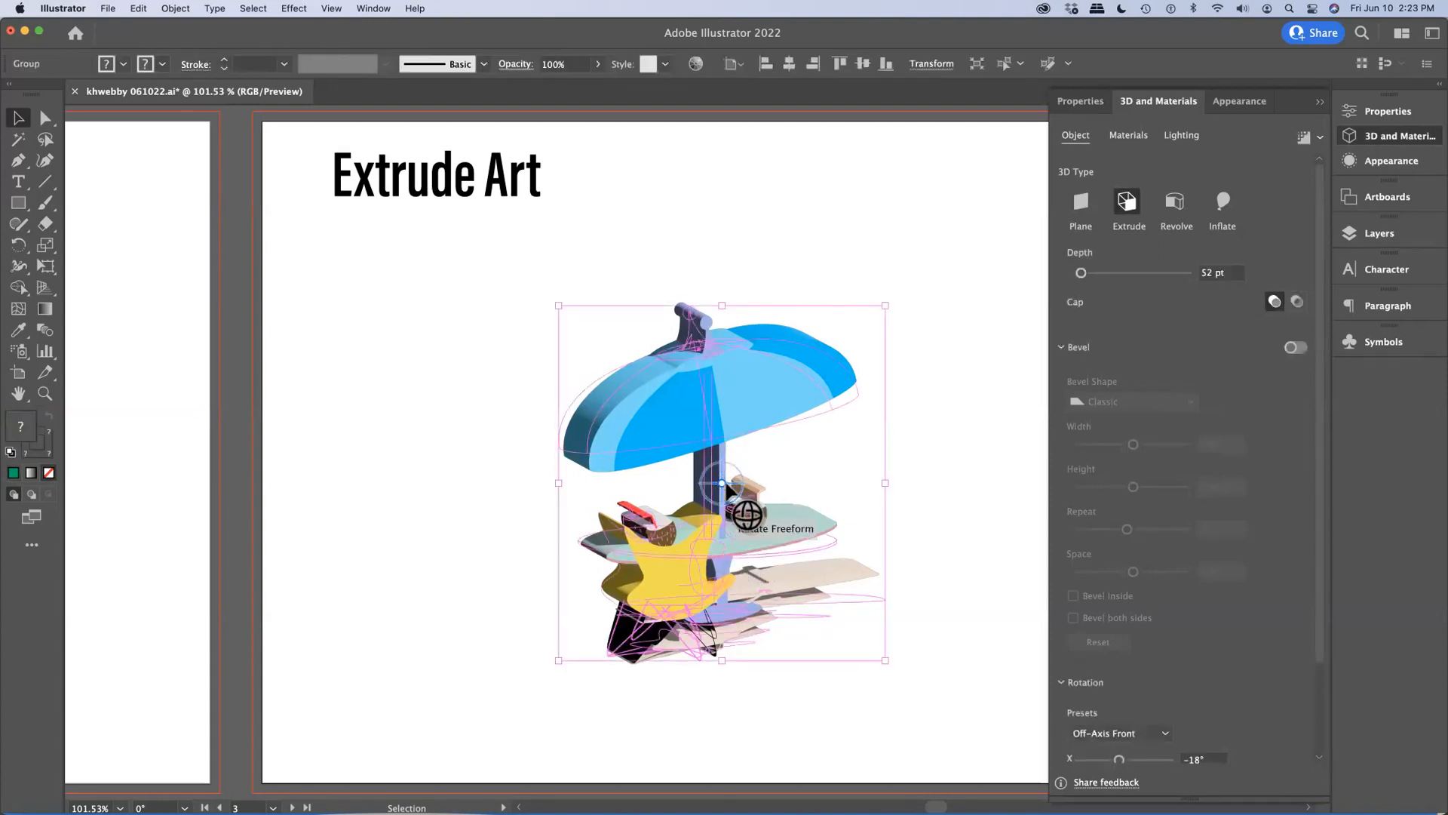
mouse_move(721, 483)
left_mouse_down()
mouse_move(754, 490)
mouse_move(749, 505)
mouse_move(731, 503)
mouse_move(711, 479)
mouse_move(722, 475)
left_mouse_up()
key("z")
left_click_drag(623, 438, 866, 732)
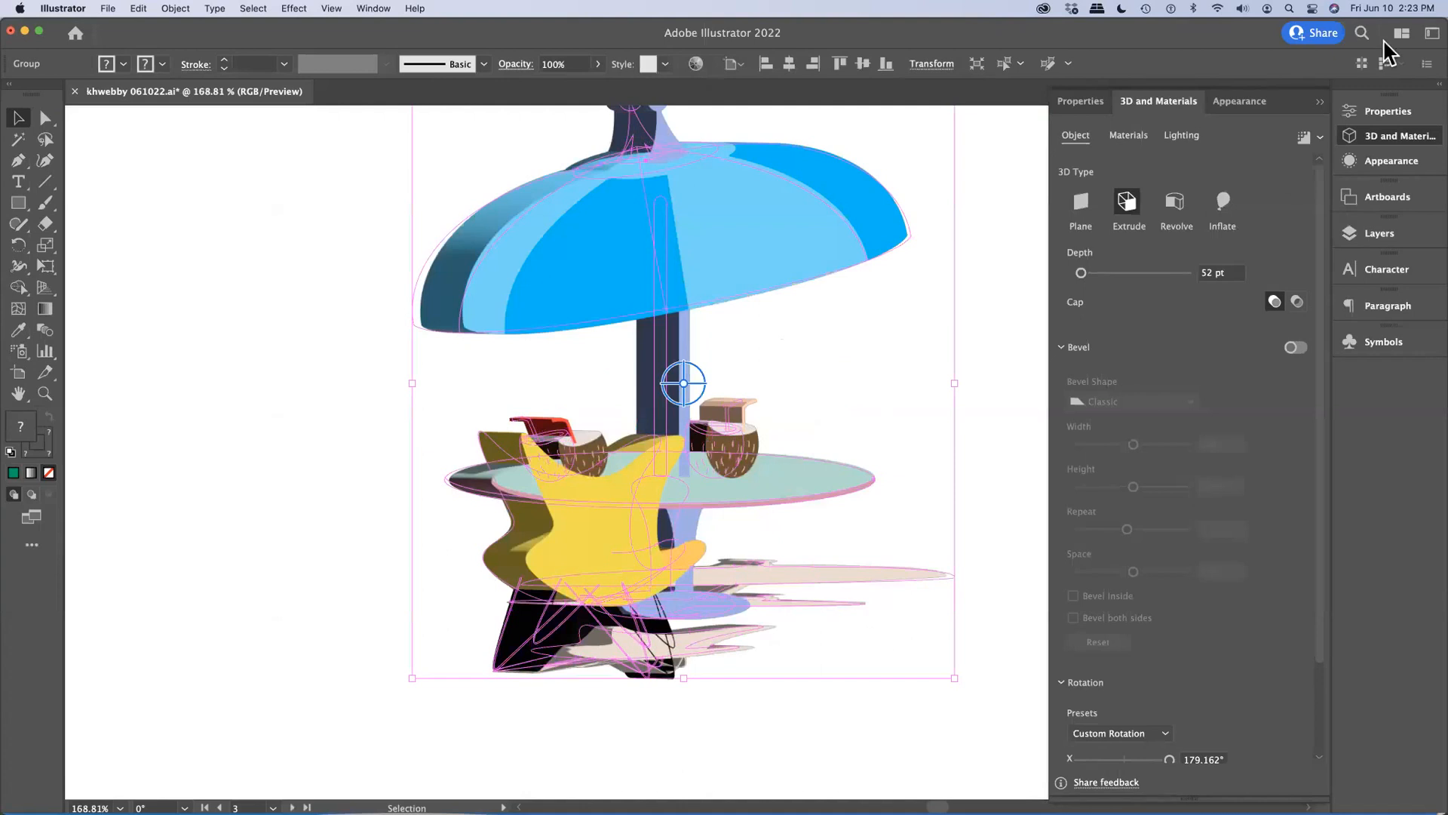
Apply the Diffuse lighting preset to the umbrella artwork and set the light intensity to 44%.
left_click(1181, 135)
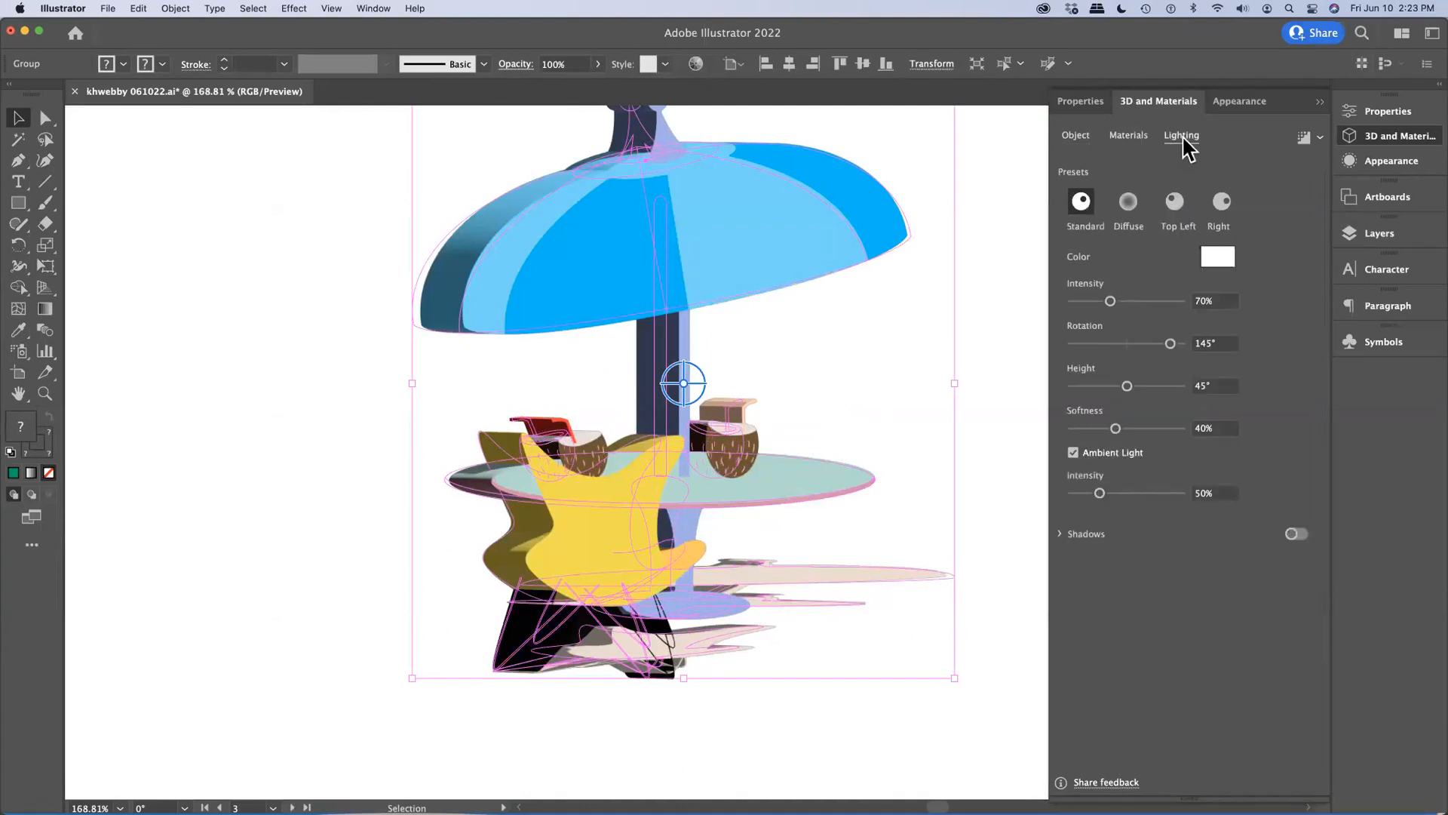
left_click(1127, 202)
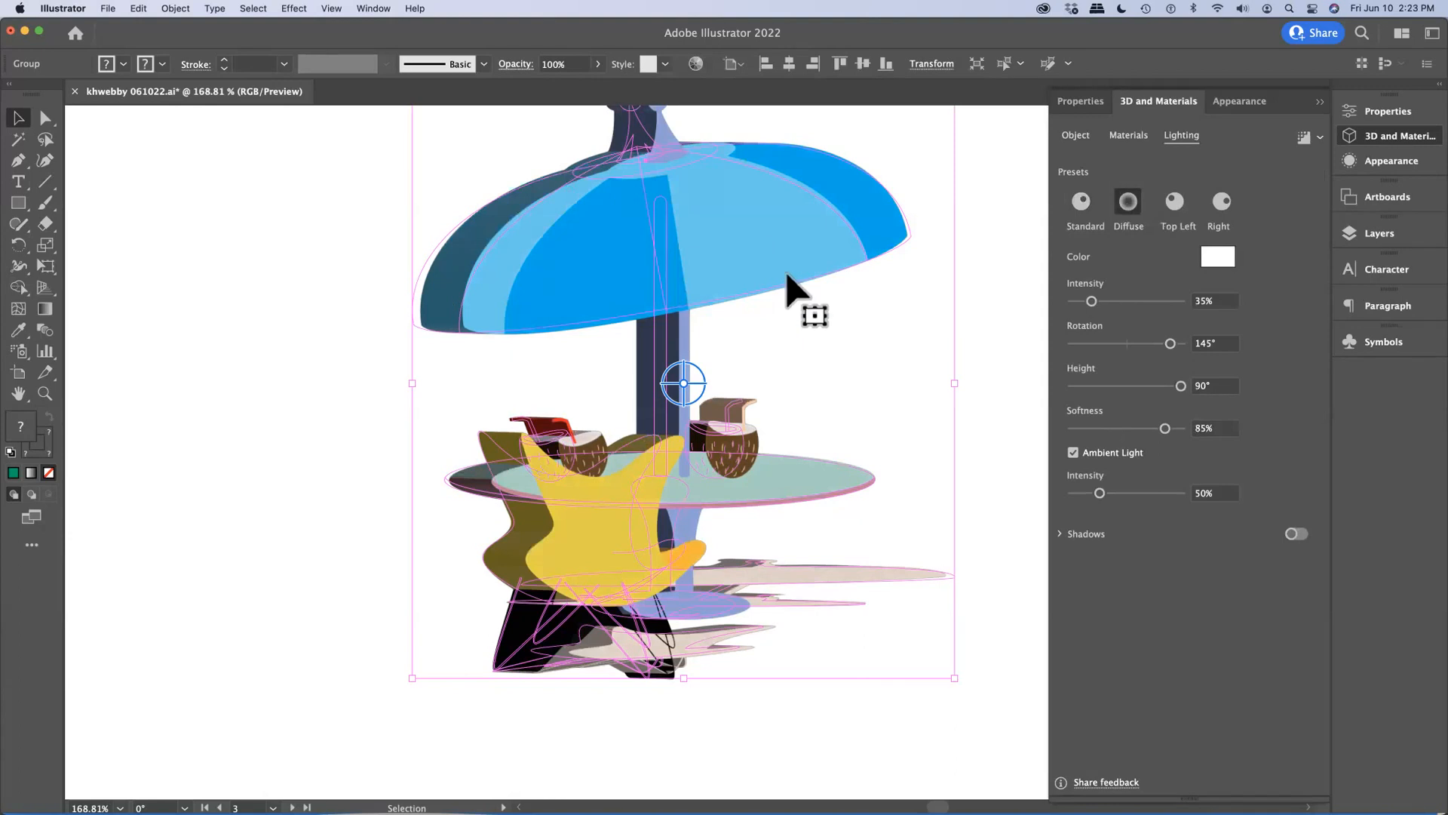
mouse_move(1092, 301)
left_mouse_down()
mouse_move(1116, 302)
mouse_move(1100, 303)
left_mouse_up()
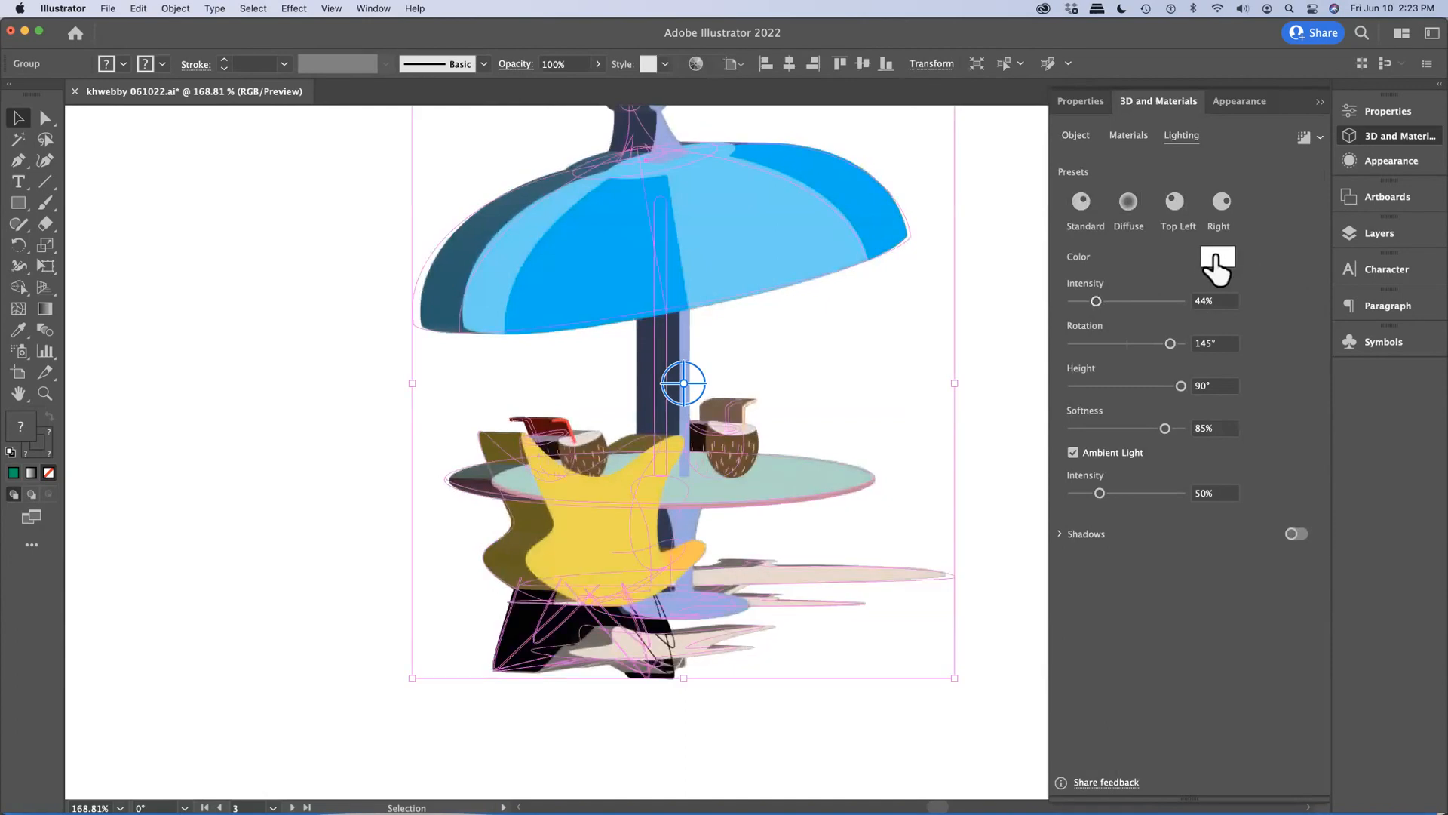
Change the light color on the umbrella artwork to red, E82E2E.
left_click(1213, 260)
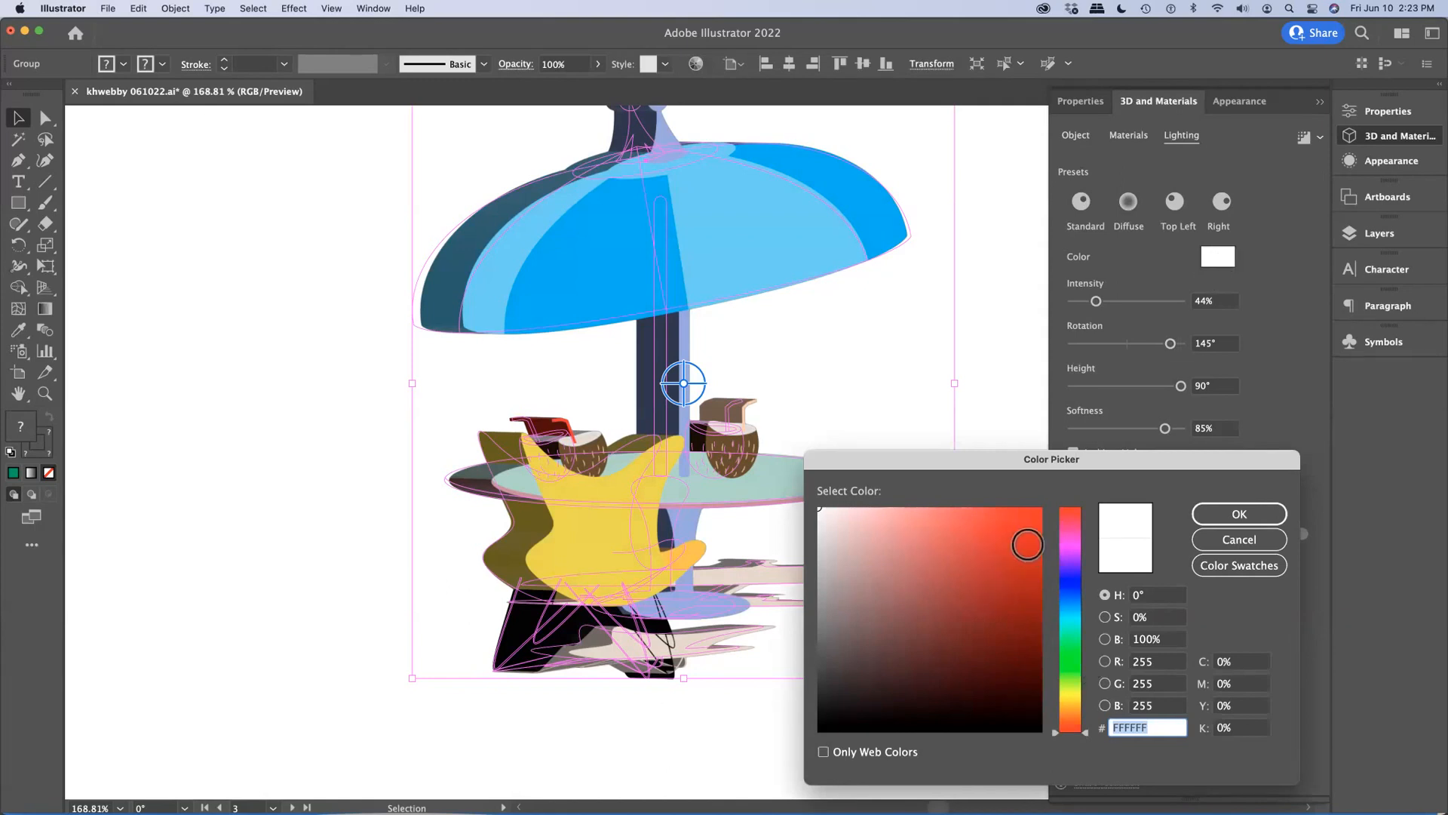
left_click(998, 525)
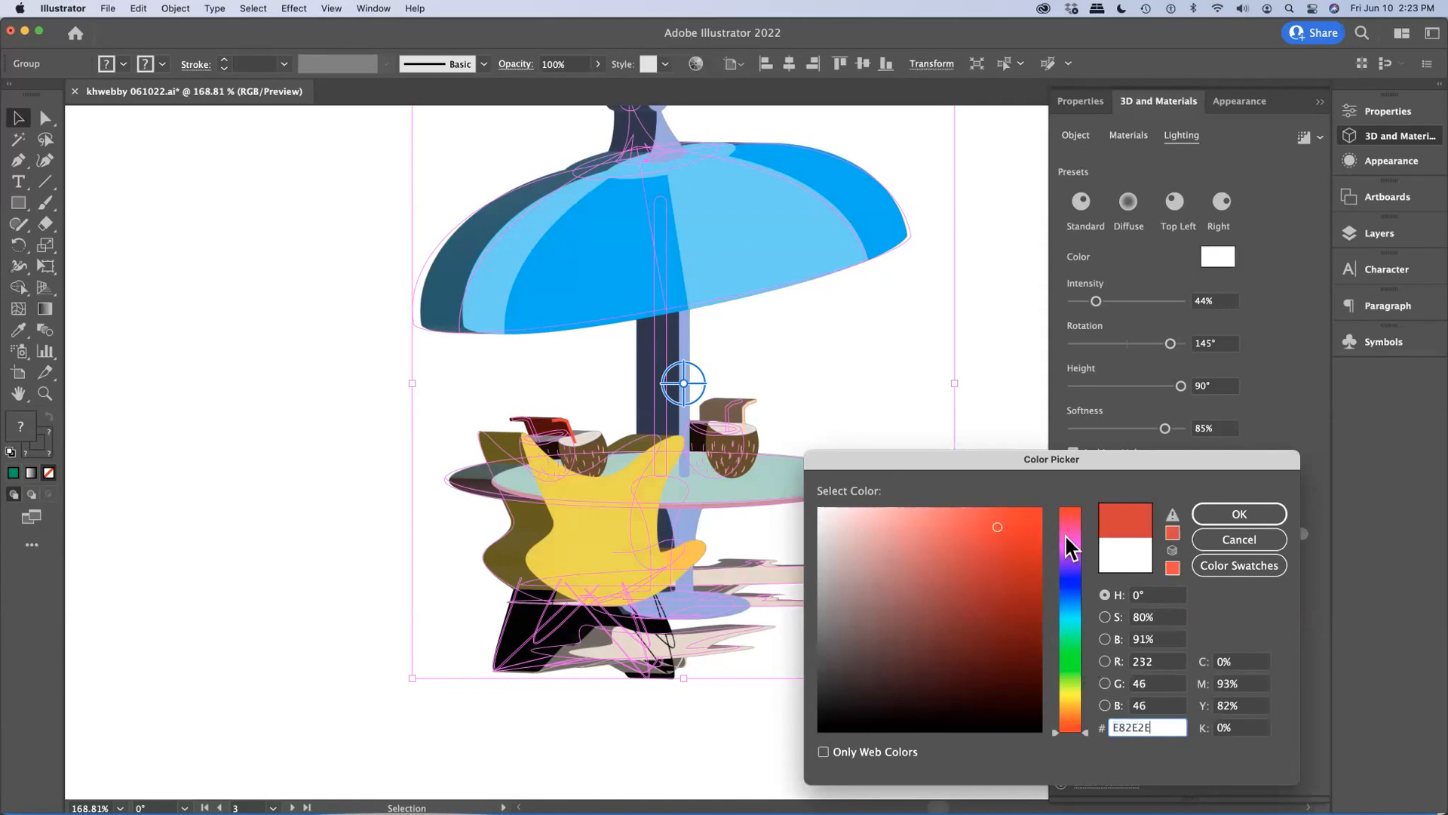
left_click(1240, 514)
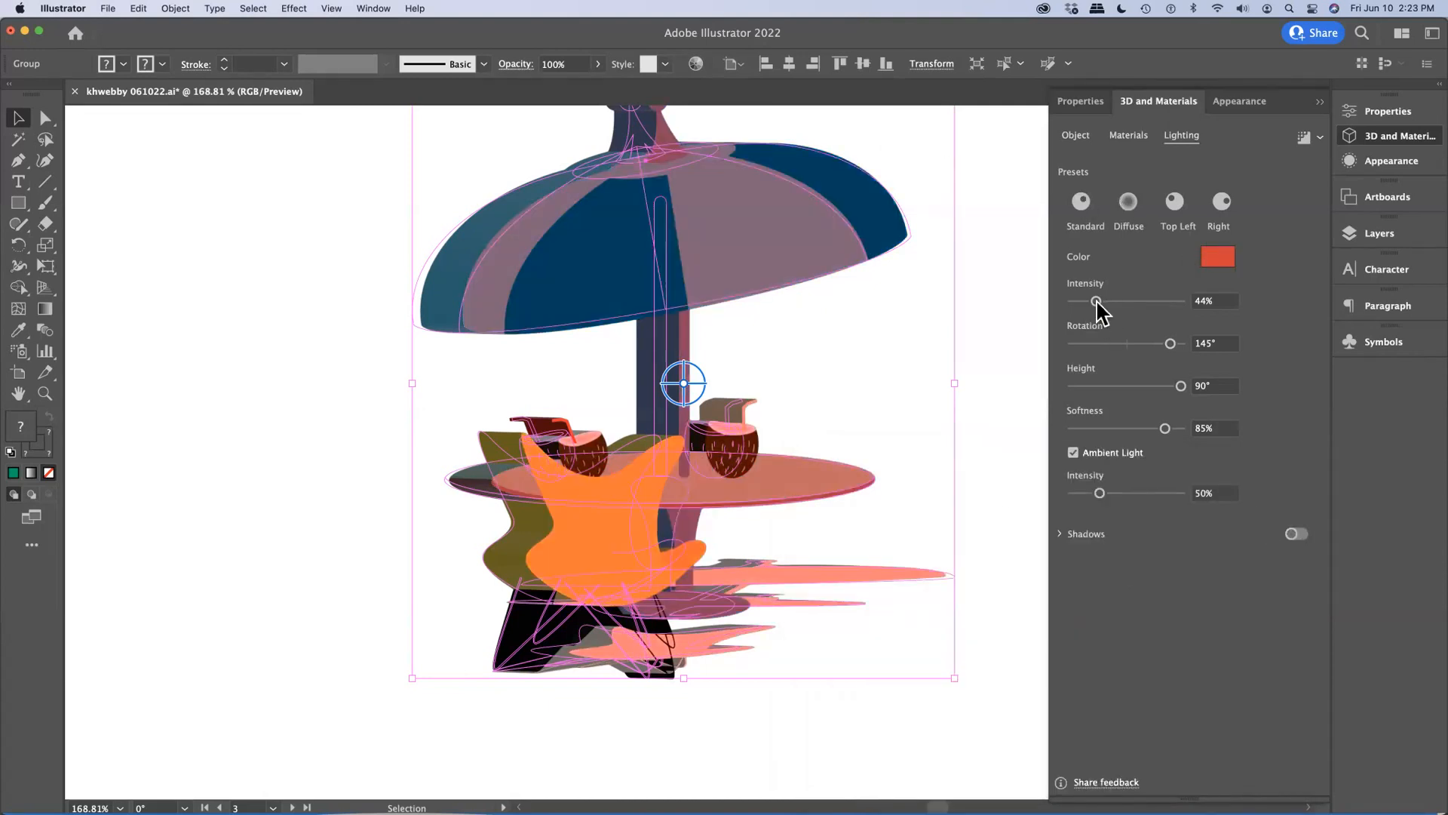
Set the light intensity to 19%, the light rotation to 47° and the ambient light intensity to 84%.
left_click_drag(1095, 301, 1081, 303)
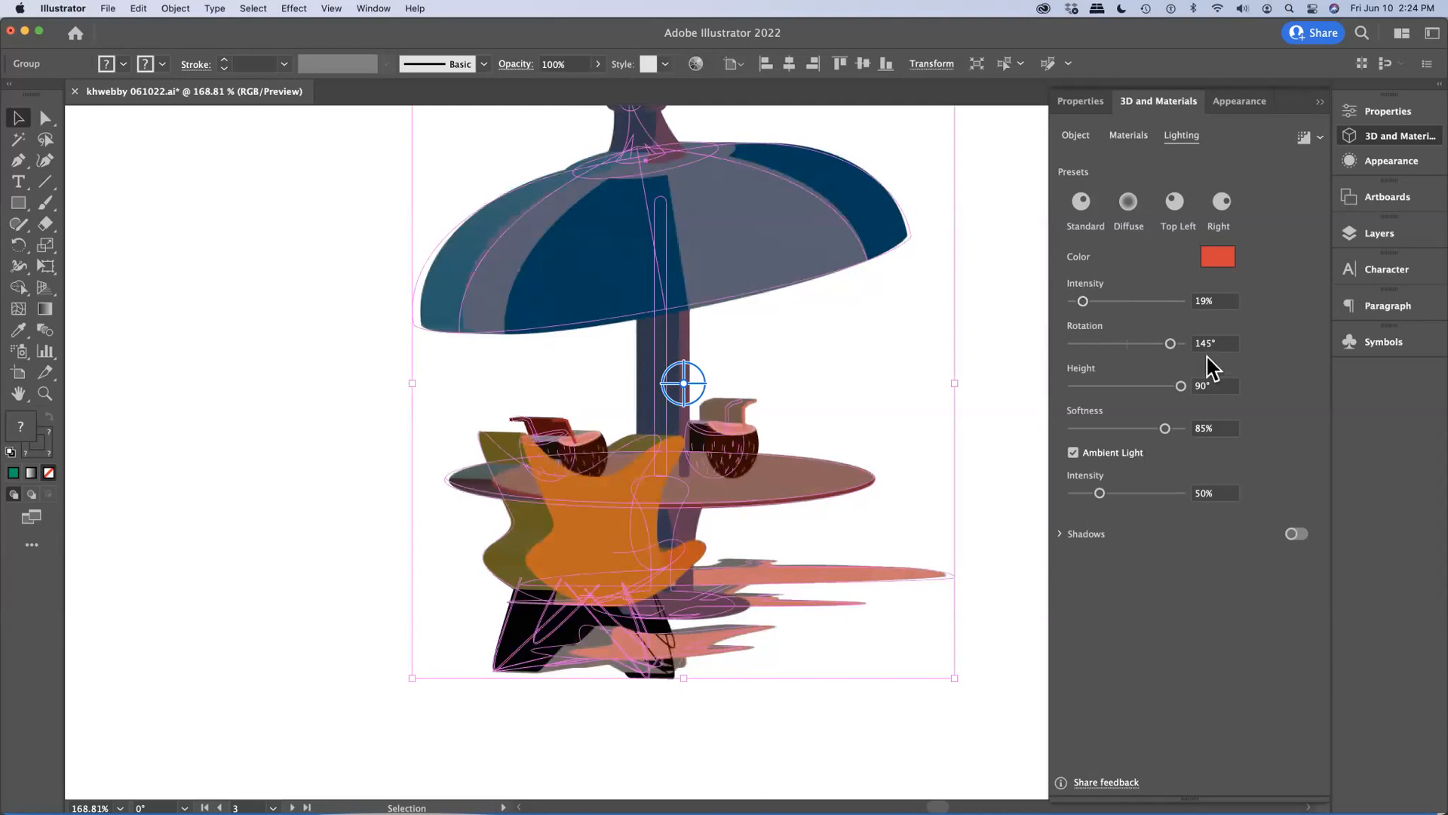
mouse_move(1171, 343)
left_mouse_down()
mouse_move(1093, 346)
mouse_move(1150, 350)
left_mouse_up()
mouse_move(1100, 495)
left_mouse_down()
mouse_move(1160, 507)
mouse_move(1095, 507)
mouse_move(1134, 503)
mouse_move(1119, 504)
left_mouse_up()
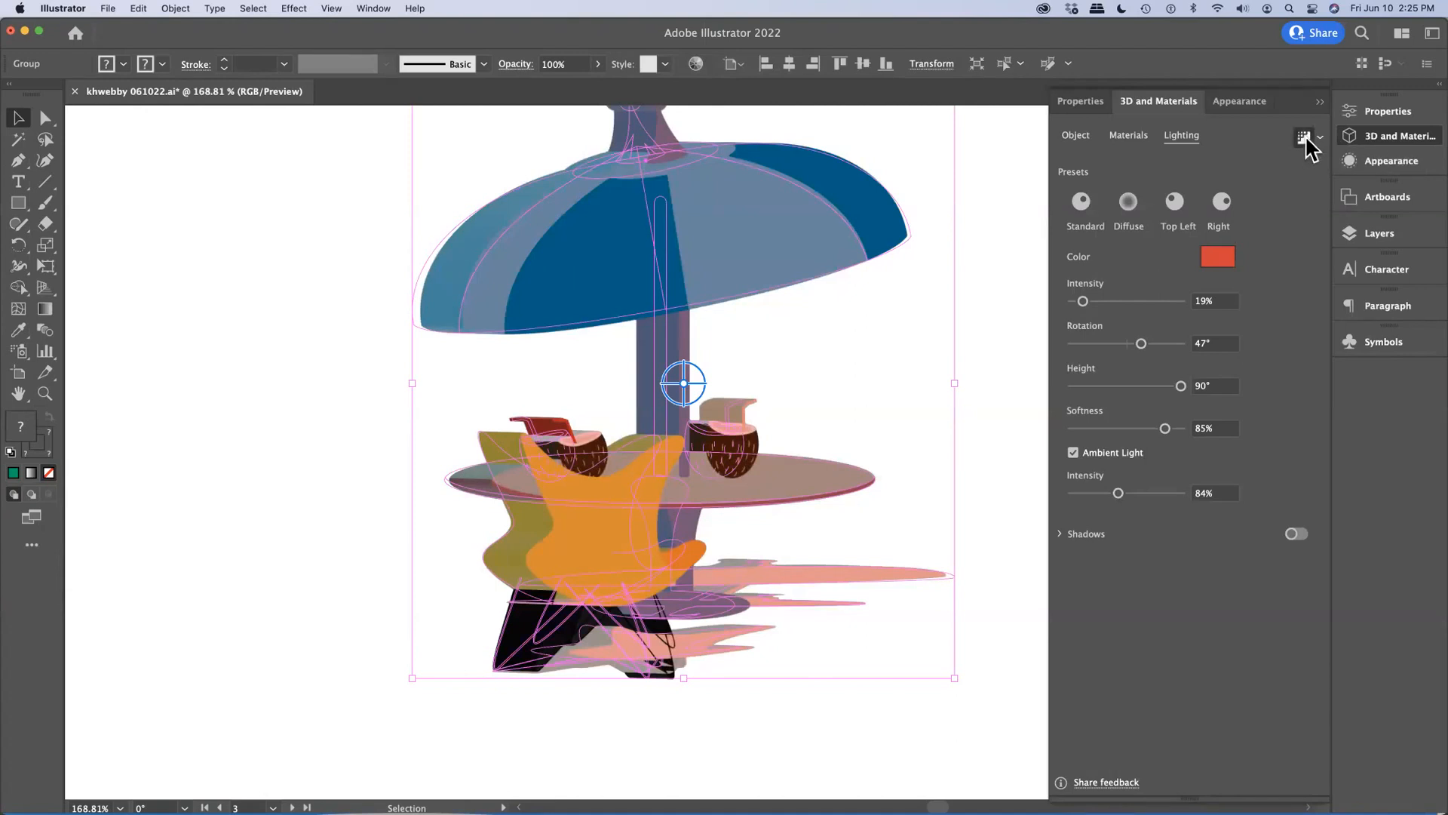
Render the umbrella artwork with ray tracing and change the light color to off-white, FCFAFA.
left_click(1305, 134)
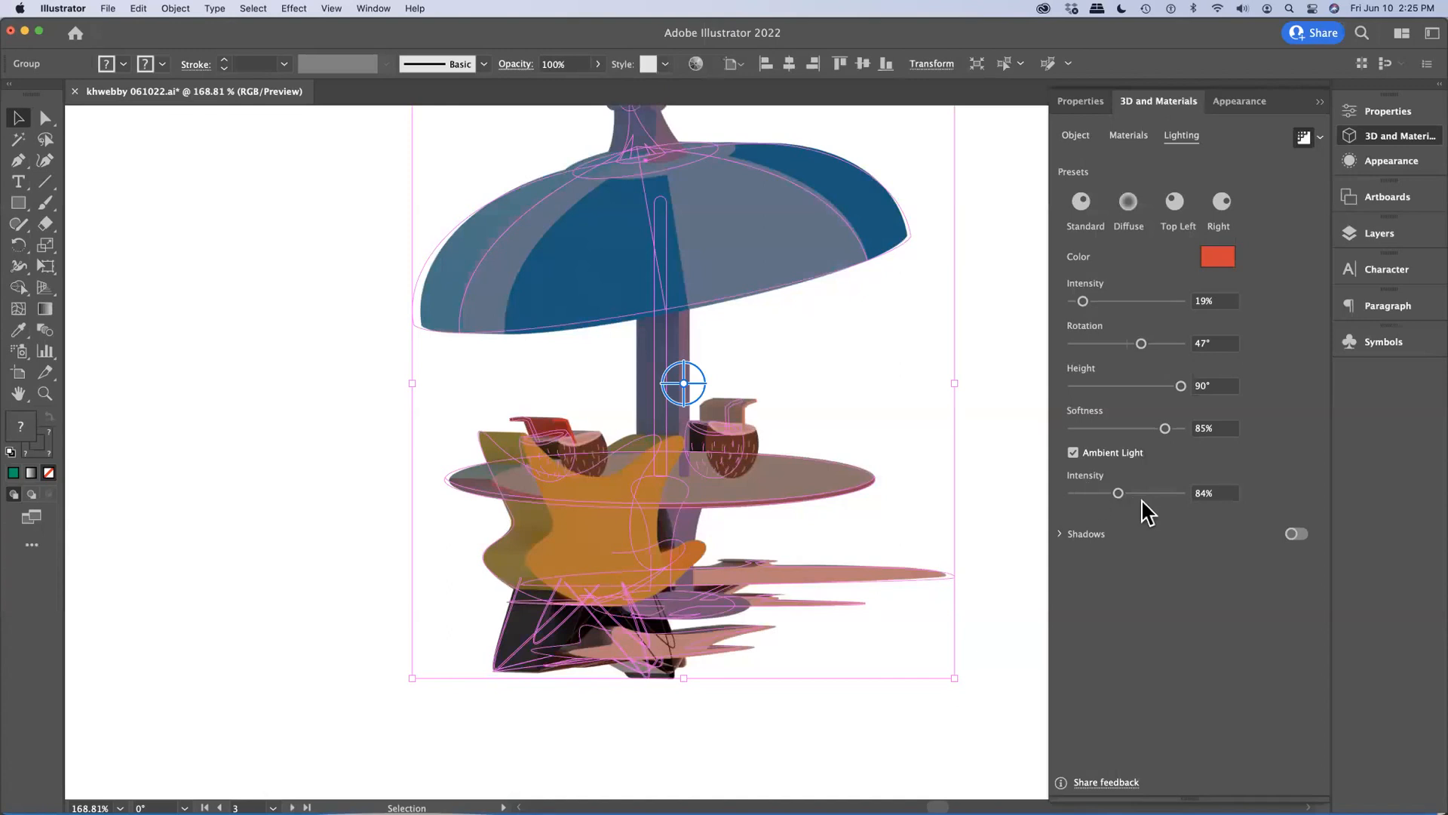
left_click(1211, 273)
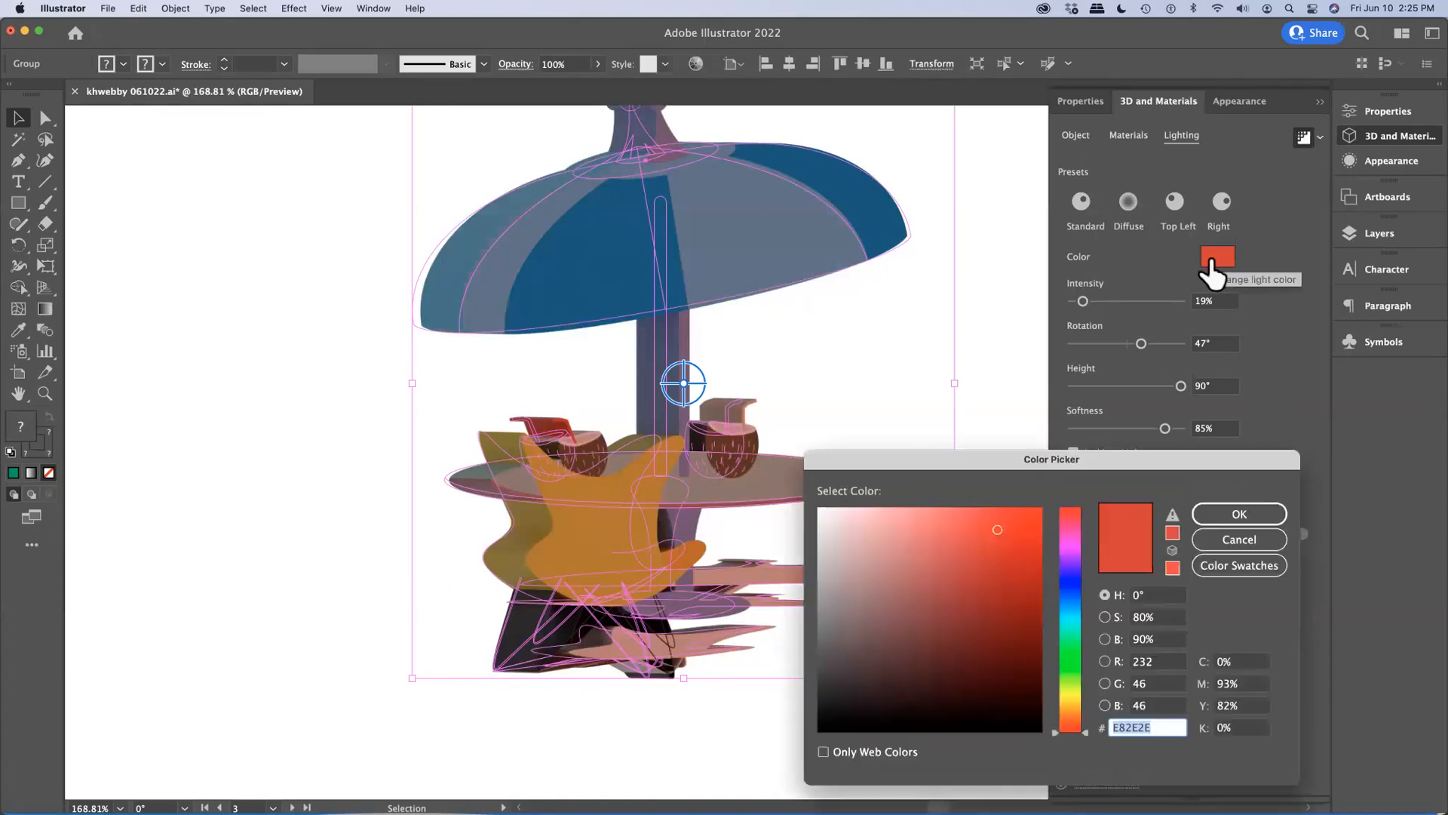
left_click(820, 510)
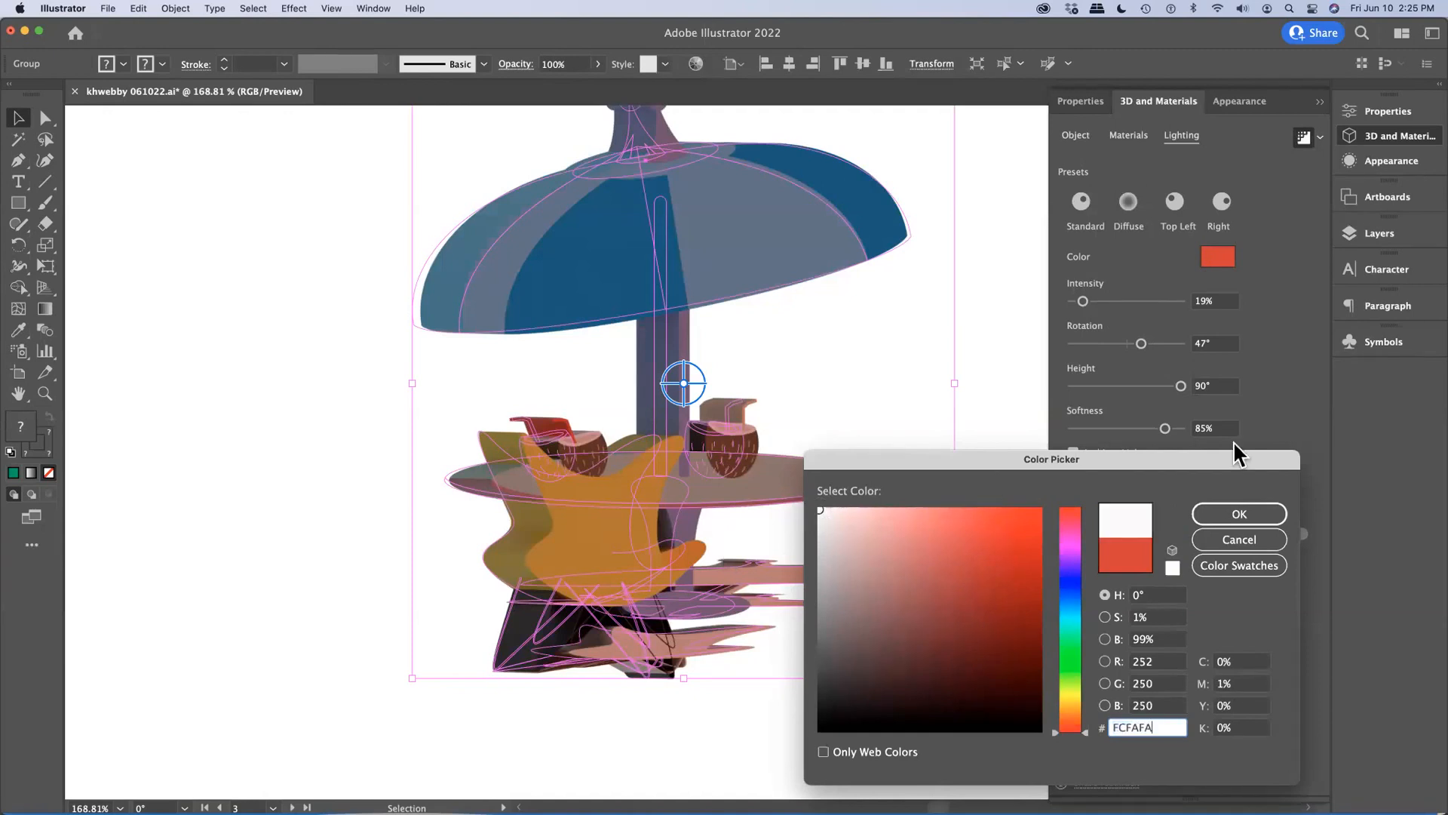
left_click(1263, 518)
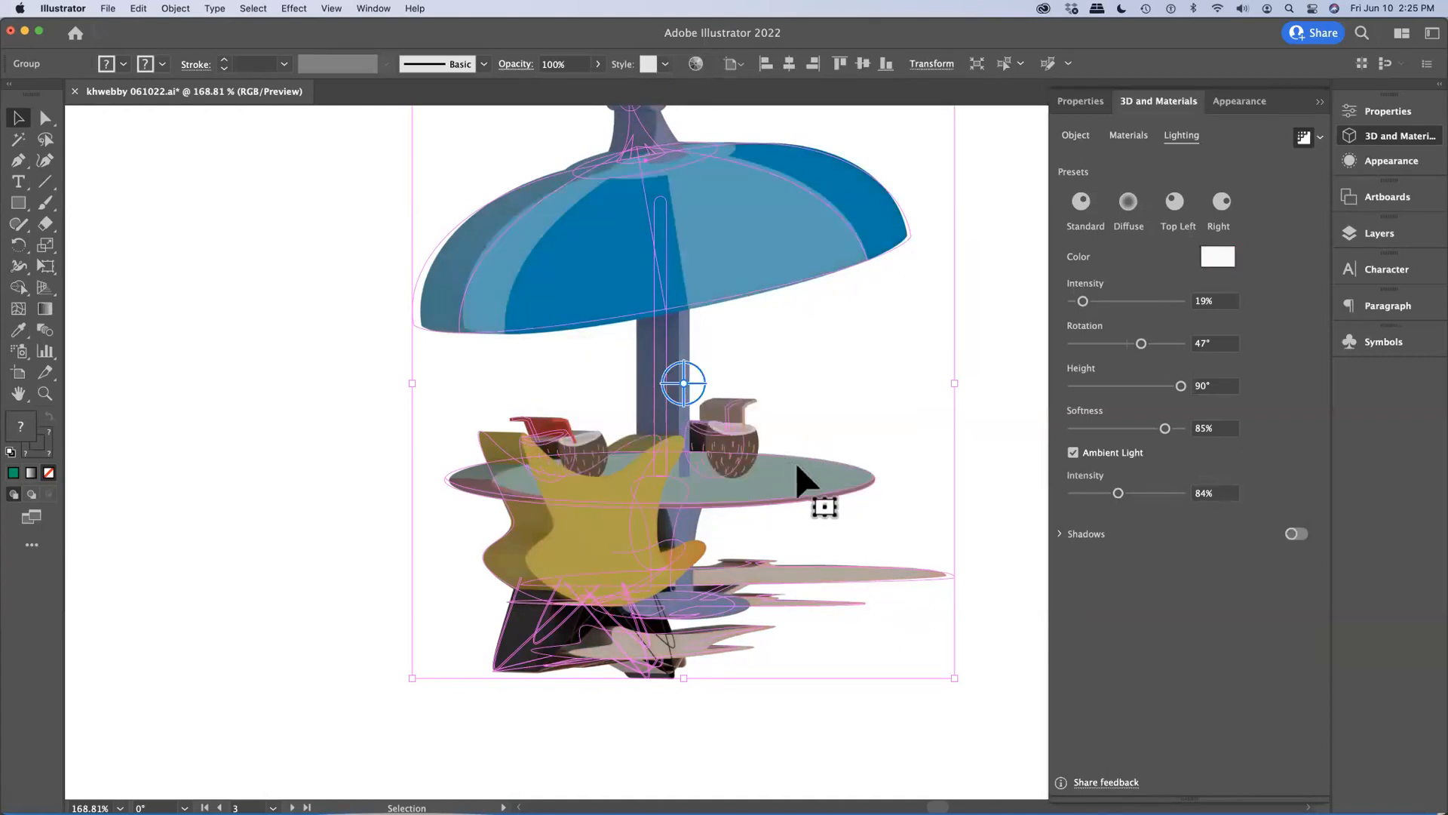
Reapply the Diffuse lighting preset with a light intensity of 73% and switch back to the real-time preview.
left_click(1128, 202)
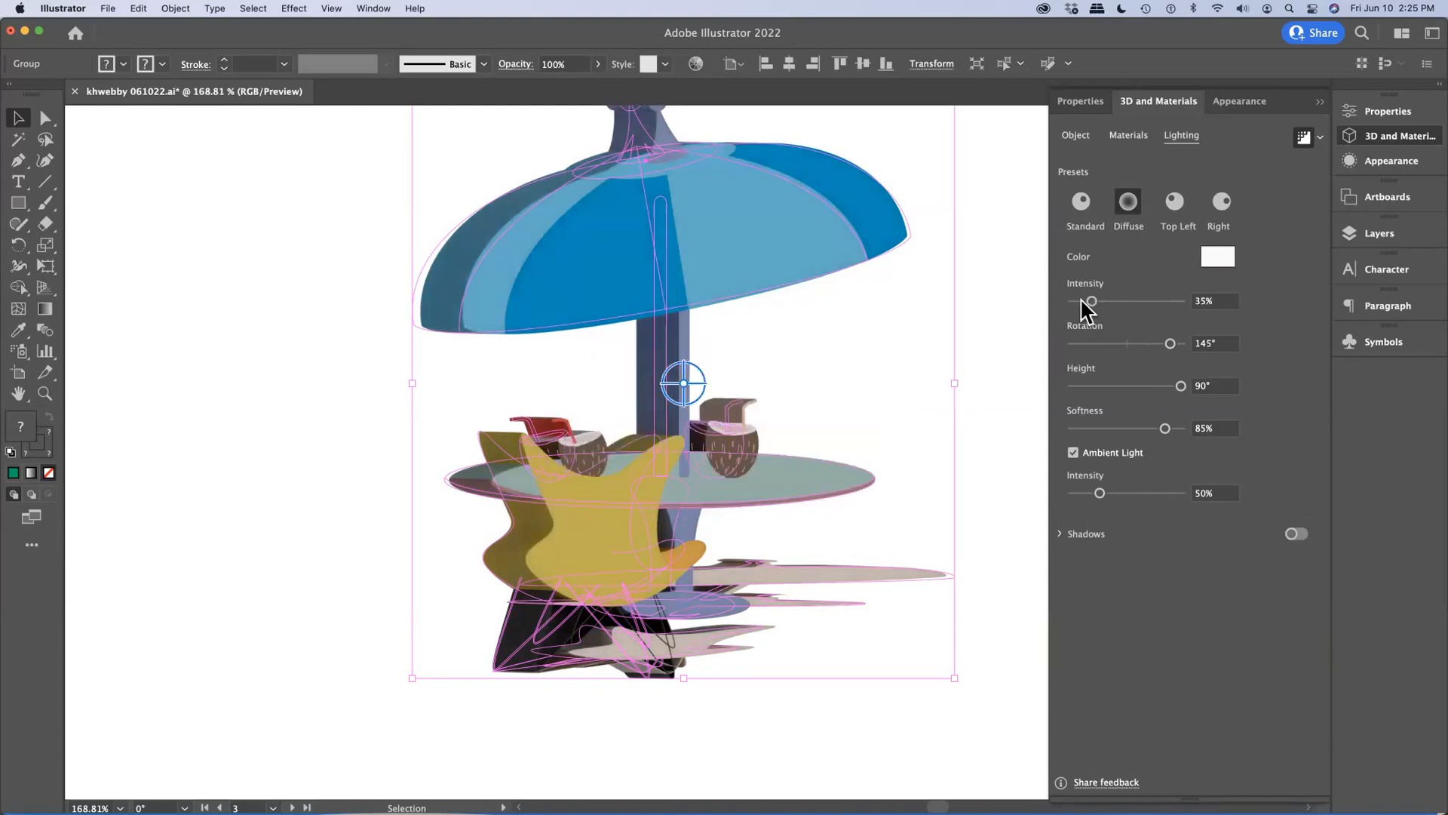
left_click_drag(1092, 301, 1138, 301)
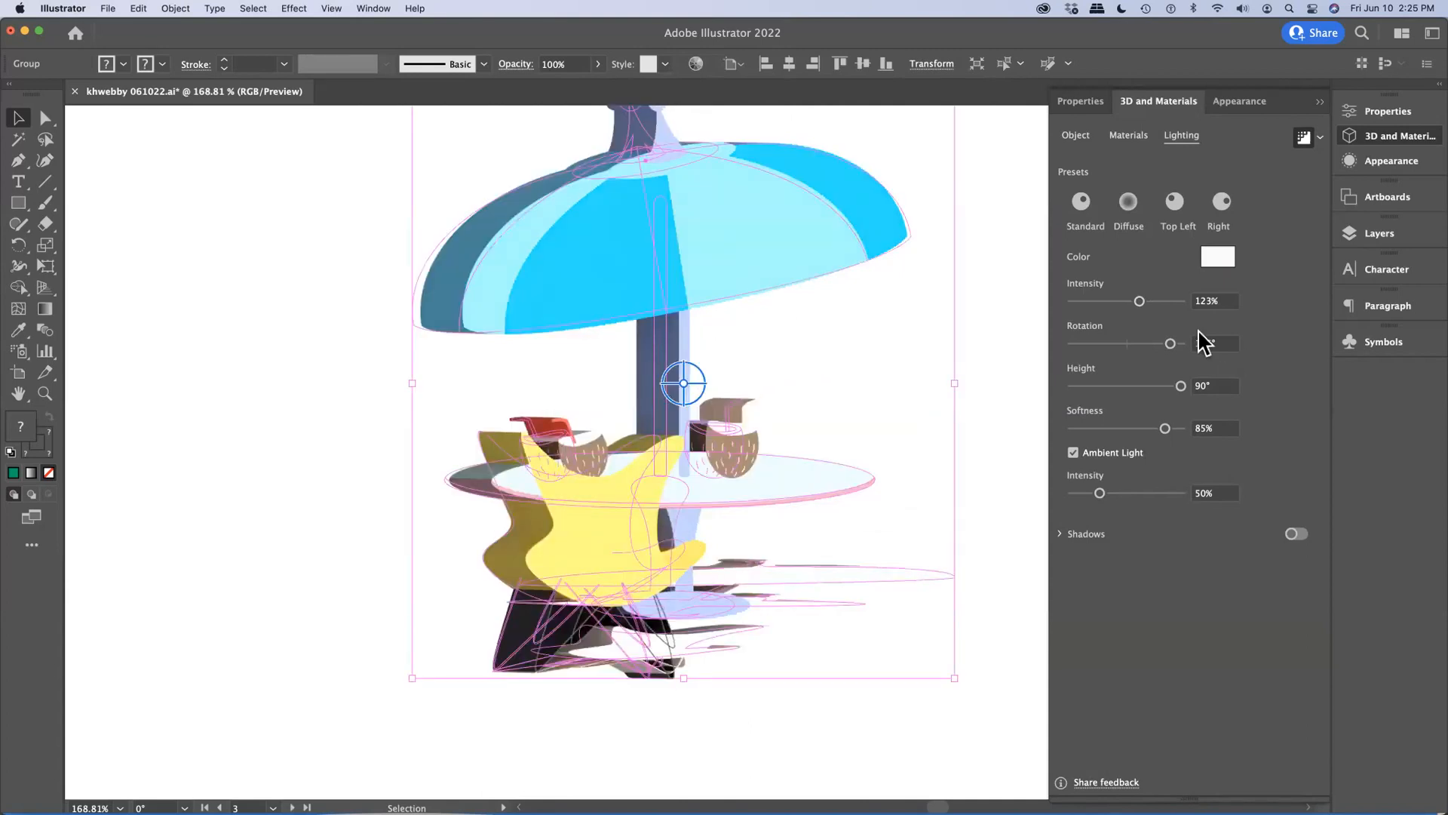
left_click_drag(1141, 302, 1112, 300)
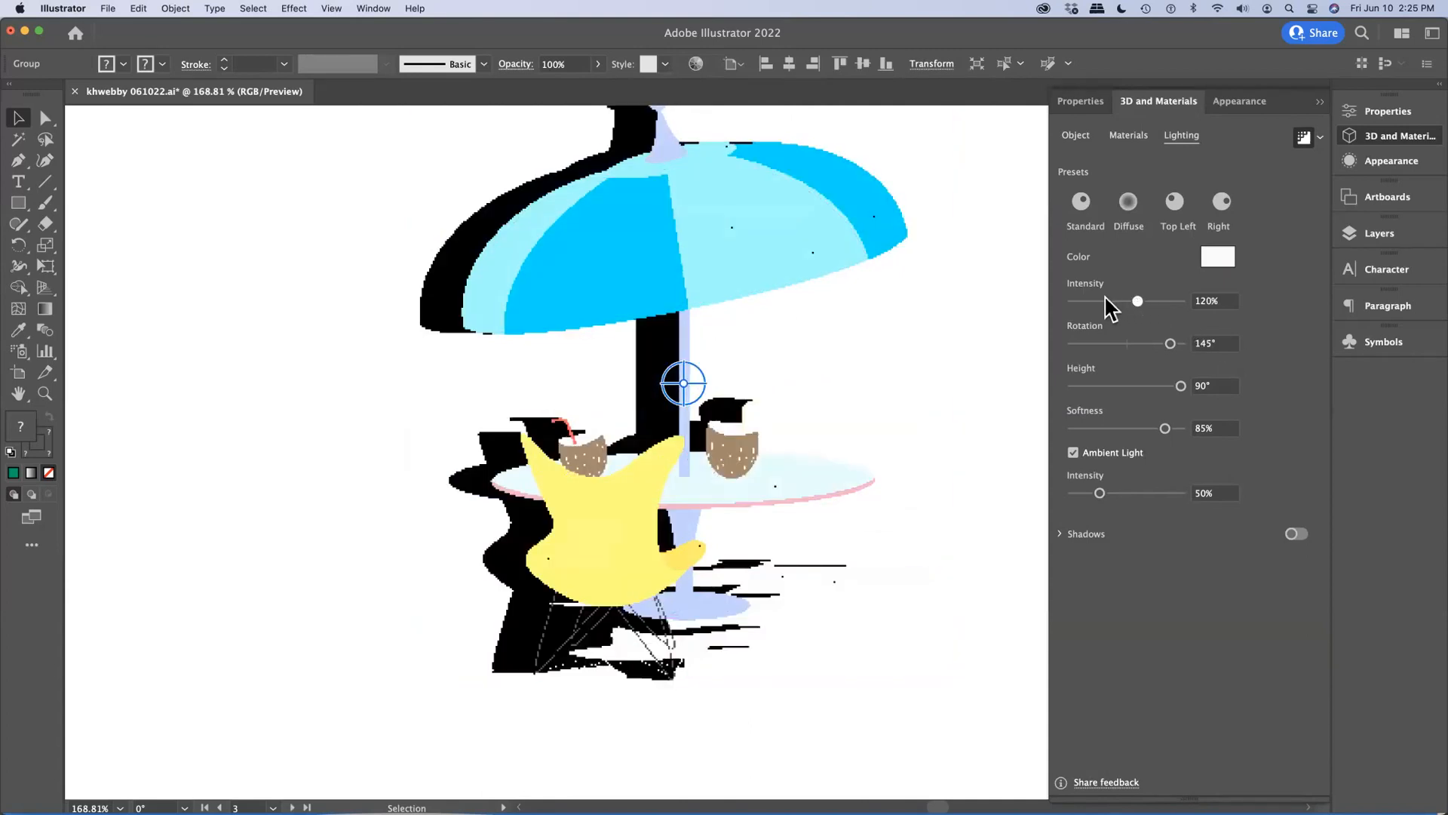
left_click(1304, 138)
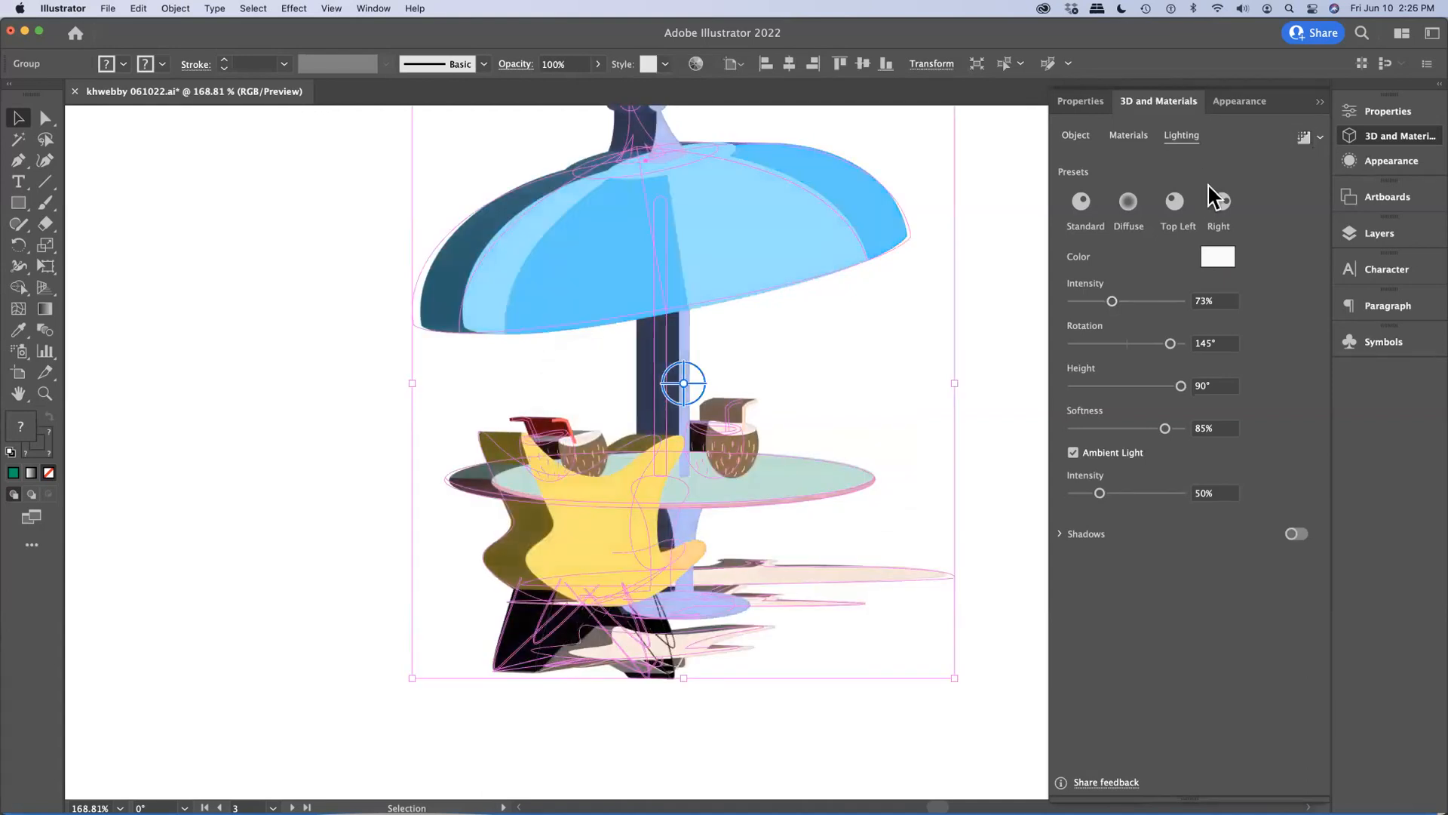
Set the render options to ray tracing with Medium quality and Render as vector, and render the umbrella artwork.
left_click(1320, 135)
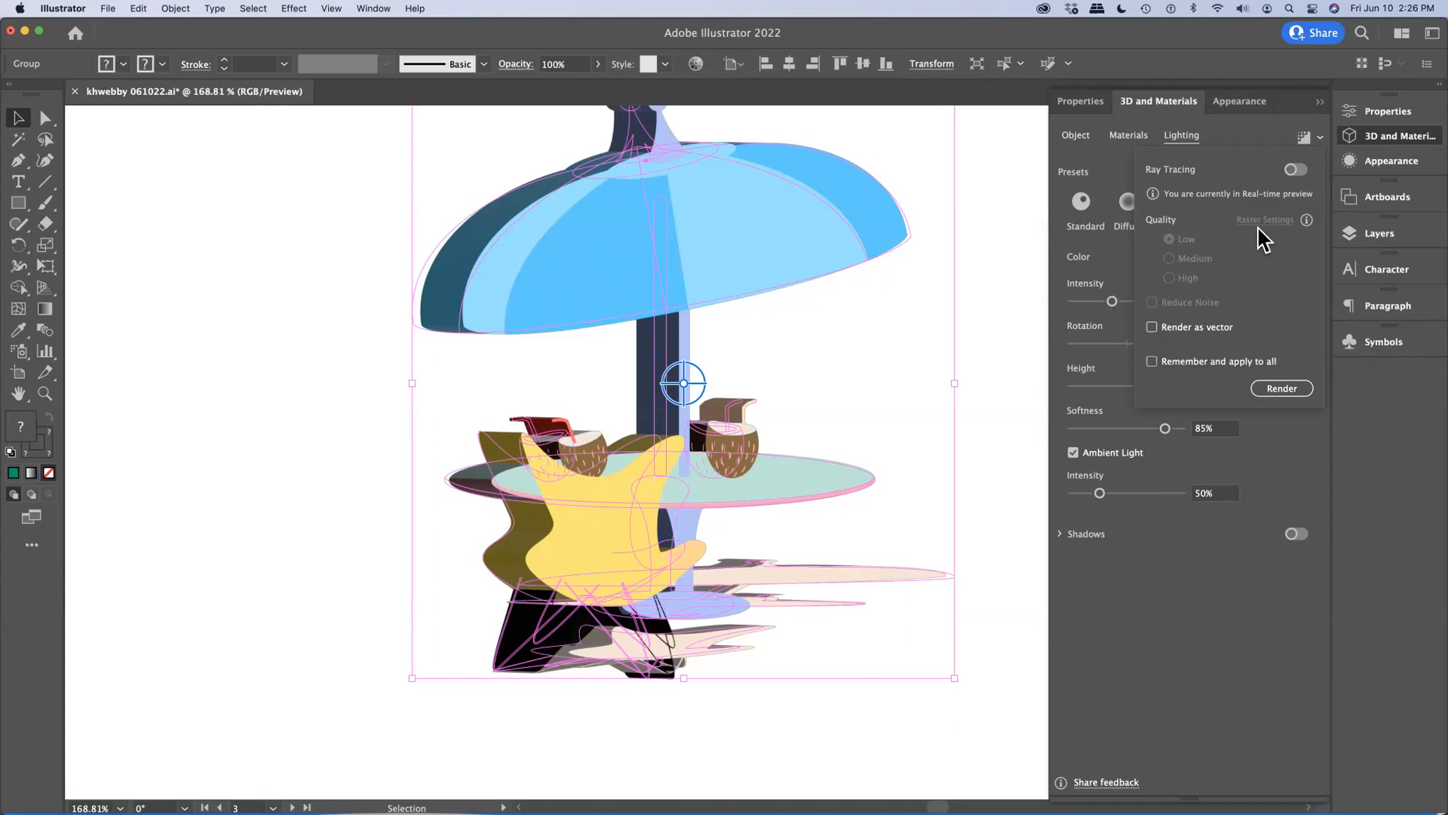
left_click(1292, 170)
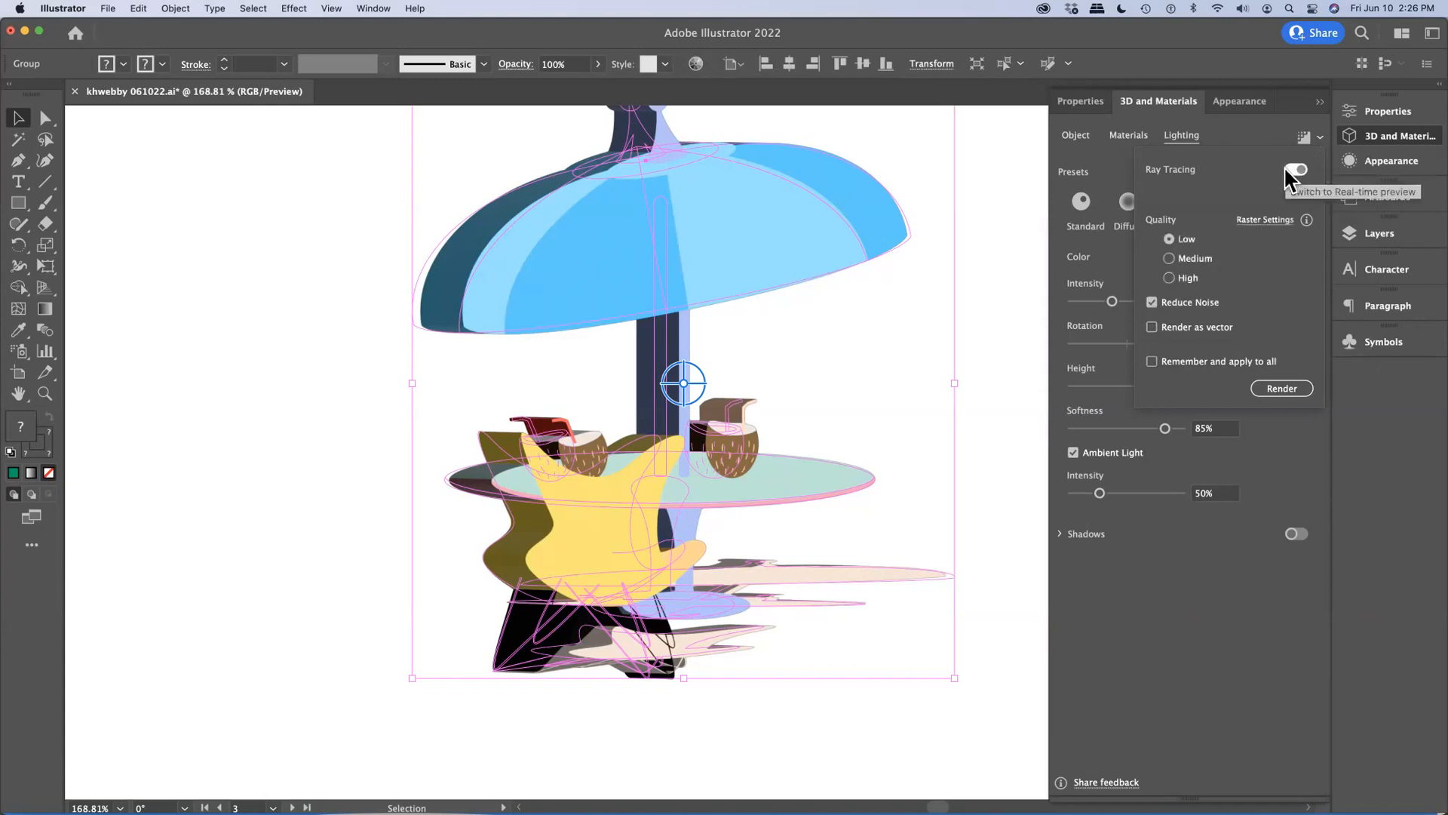
left_click(1169, 259)
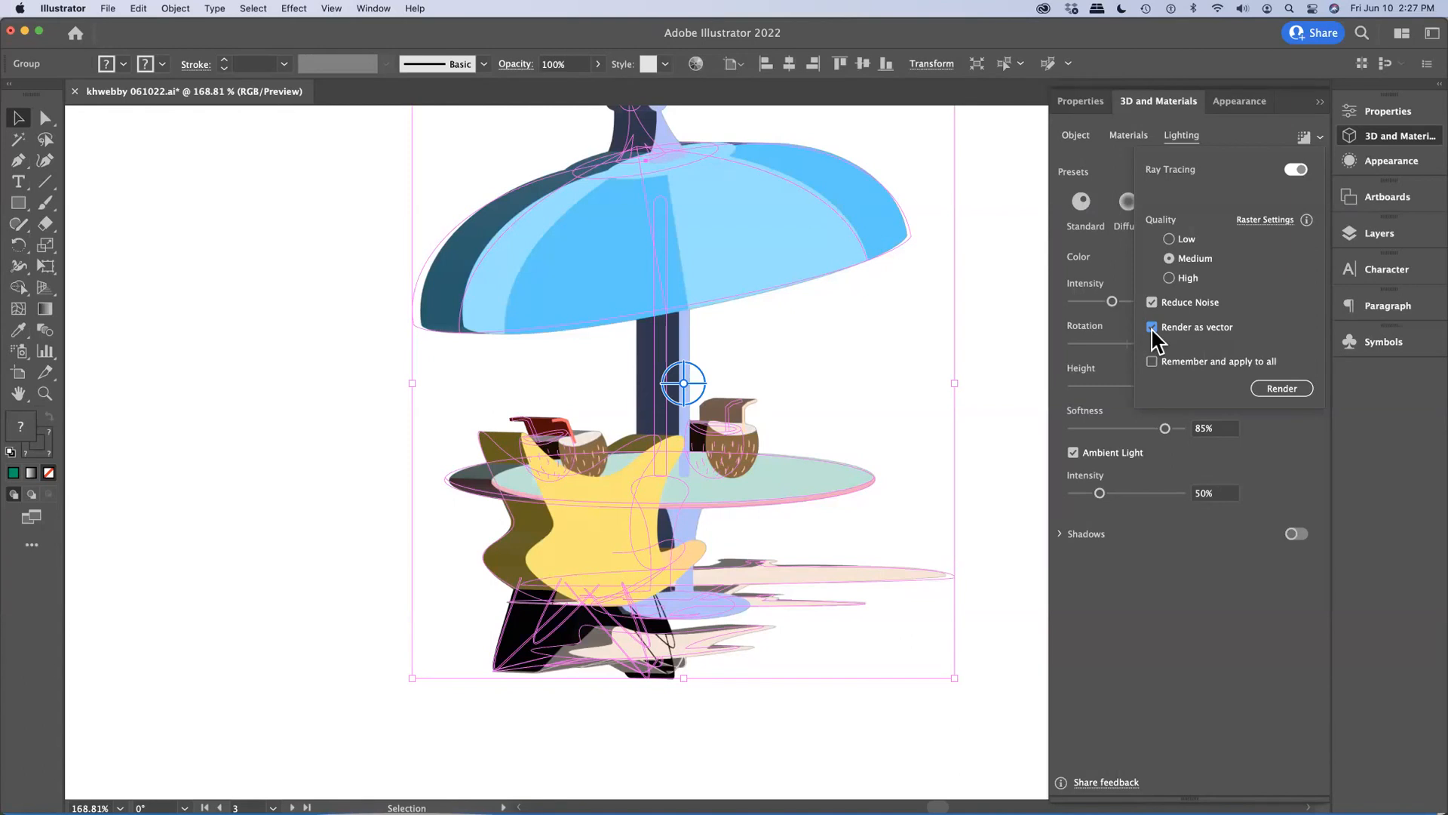
left_click(1303, 142)
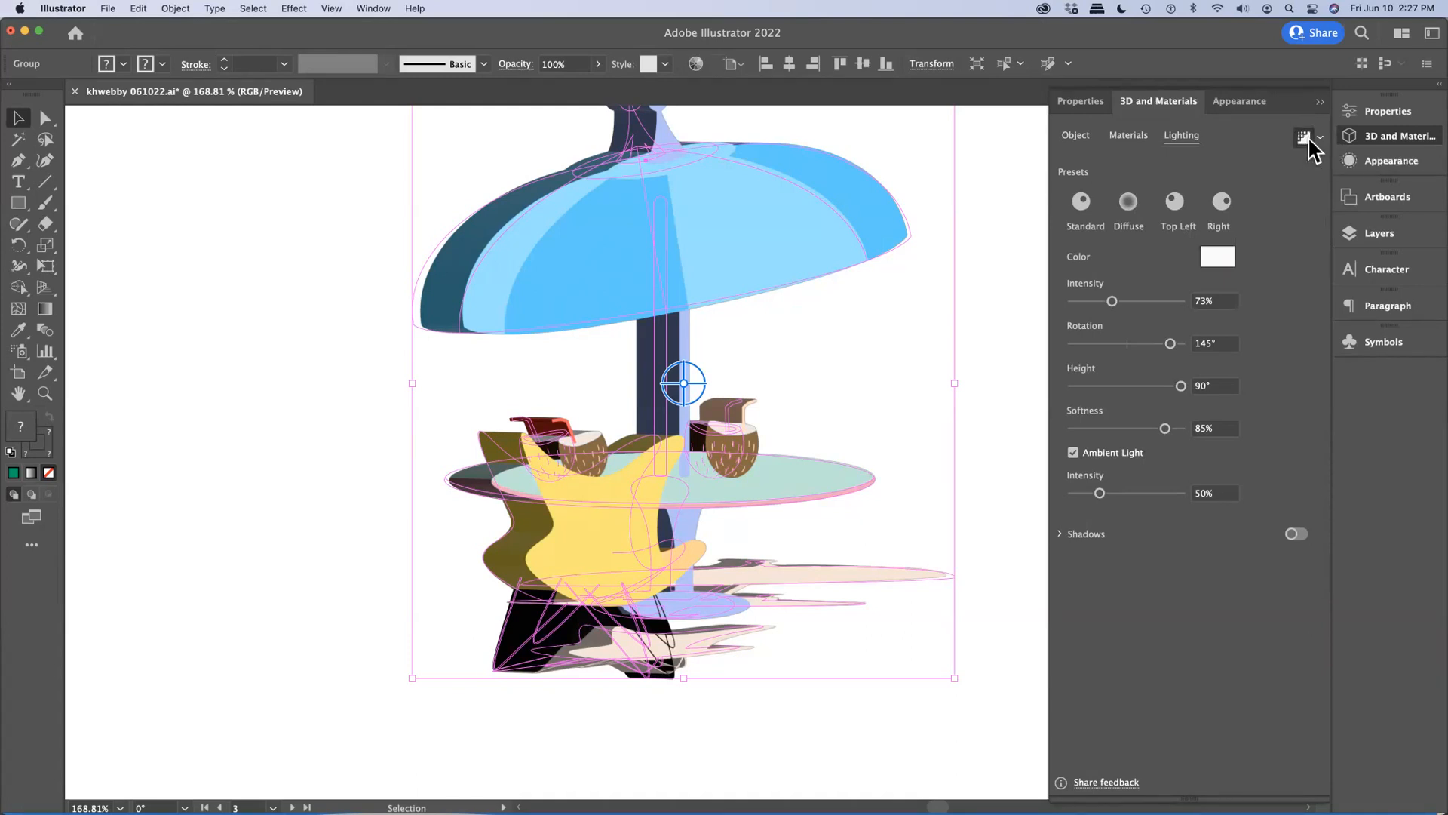
left_click(1309, 141)
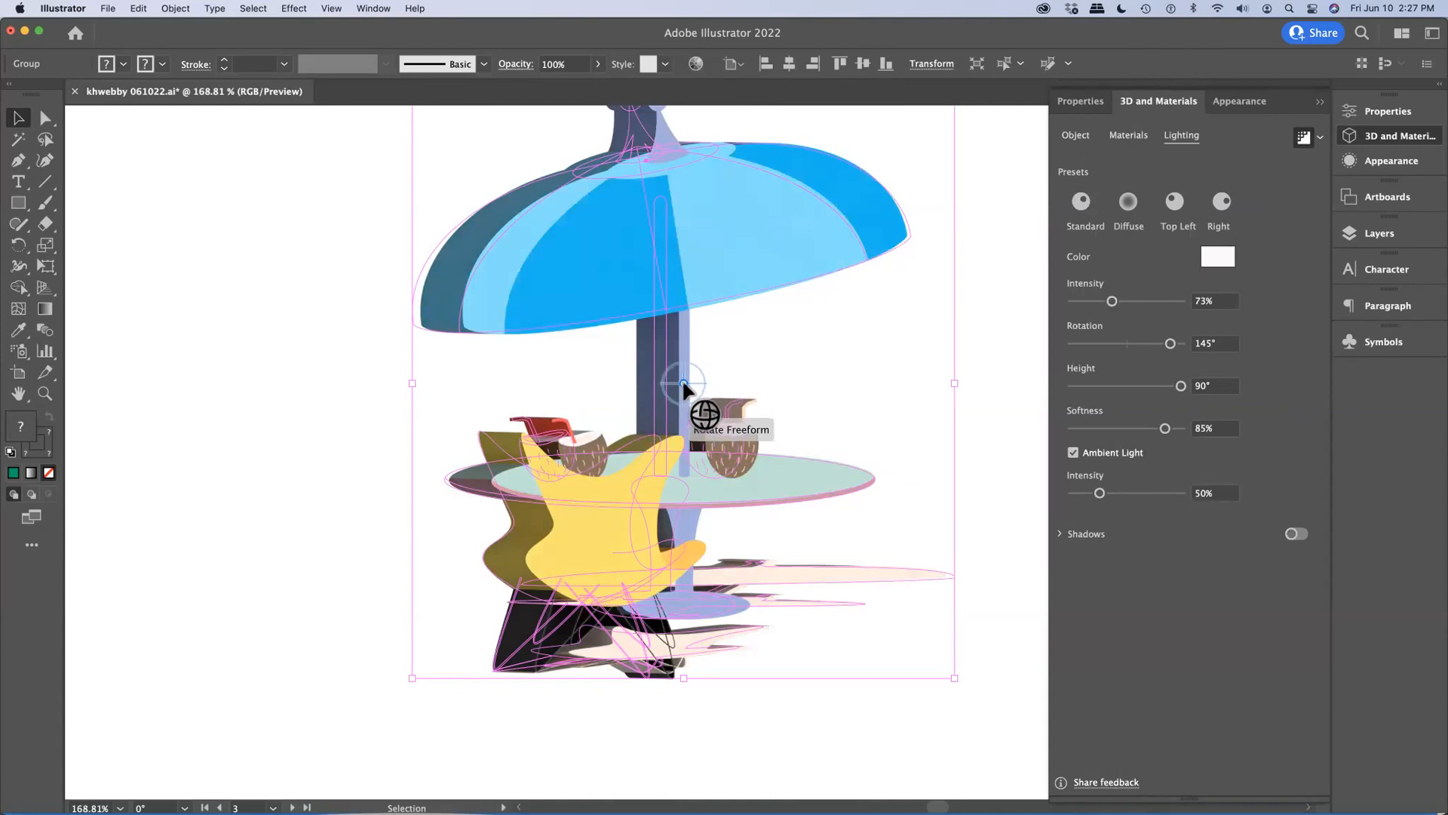
Rotate the umbrella artwork freeform to show more of its extruded side and return to the real-time preview.
left_click_drag(688, 385, 700, 390)
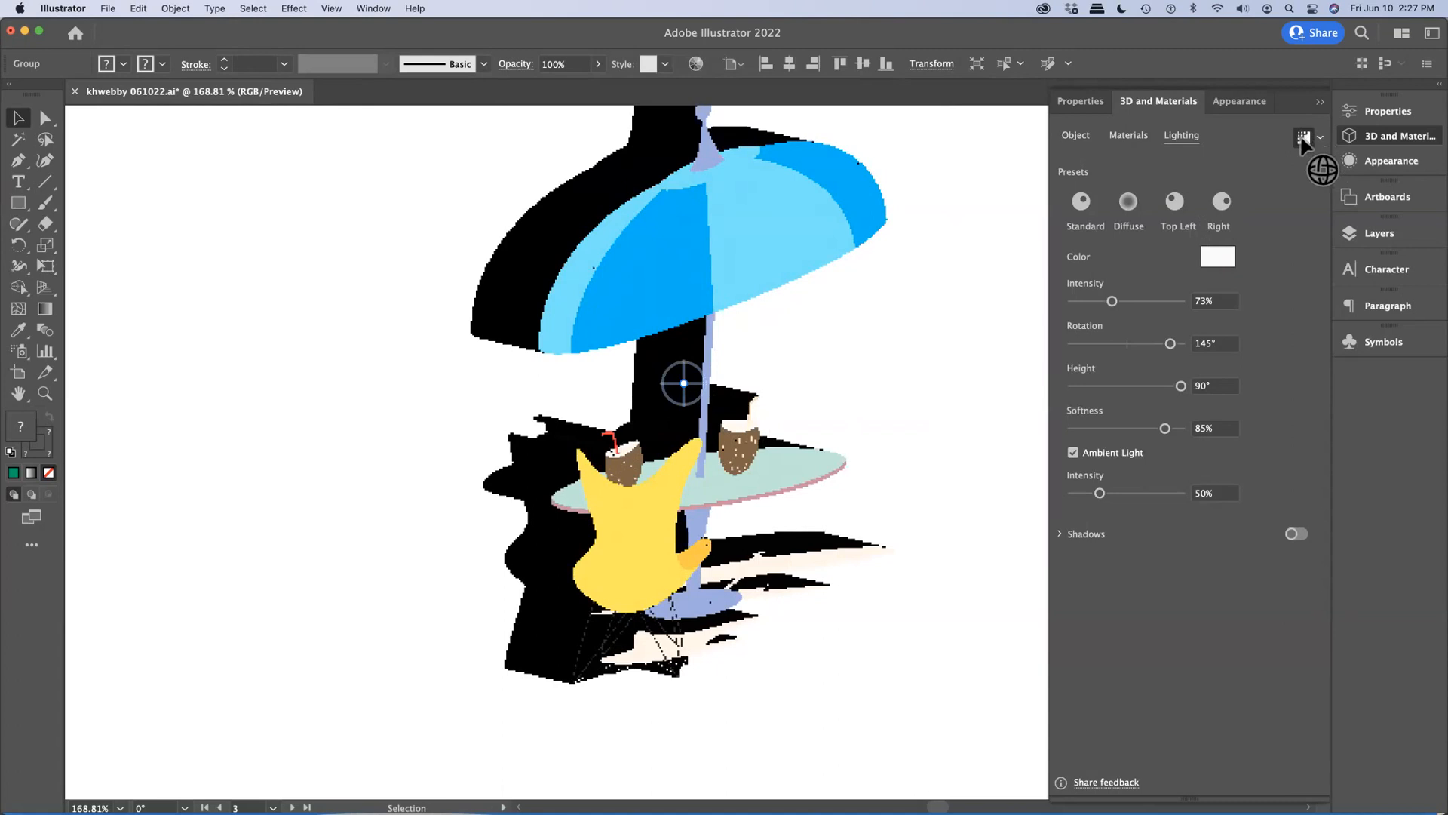
left_click(1302, 138)
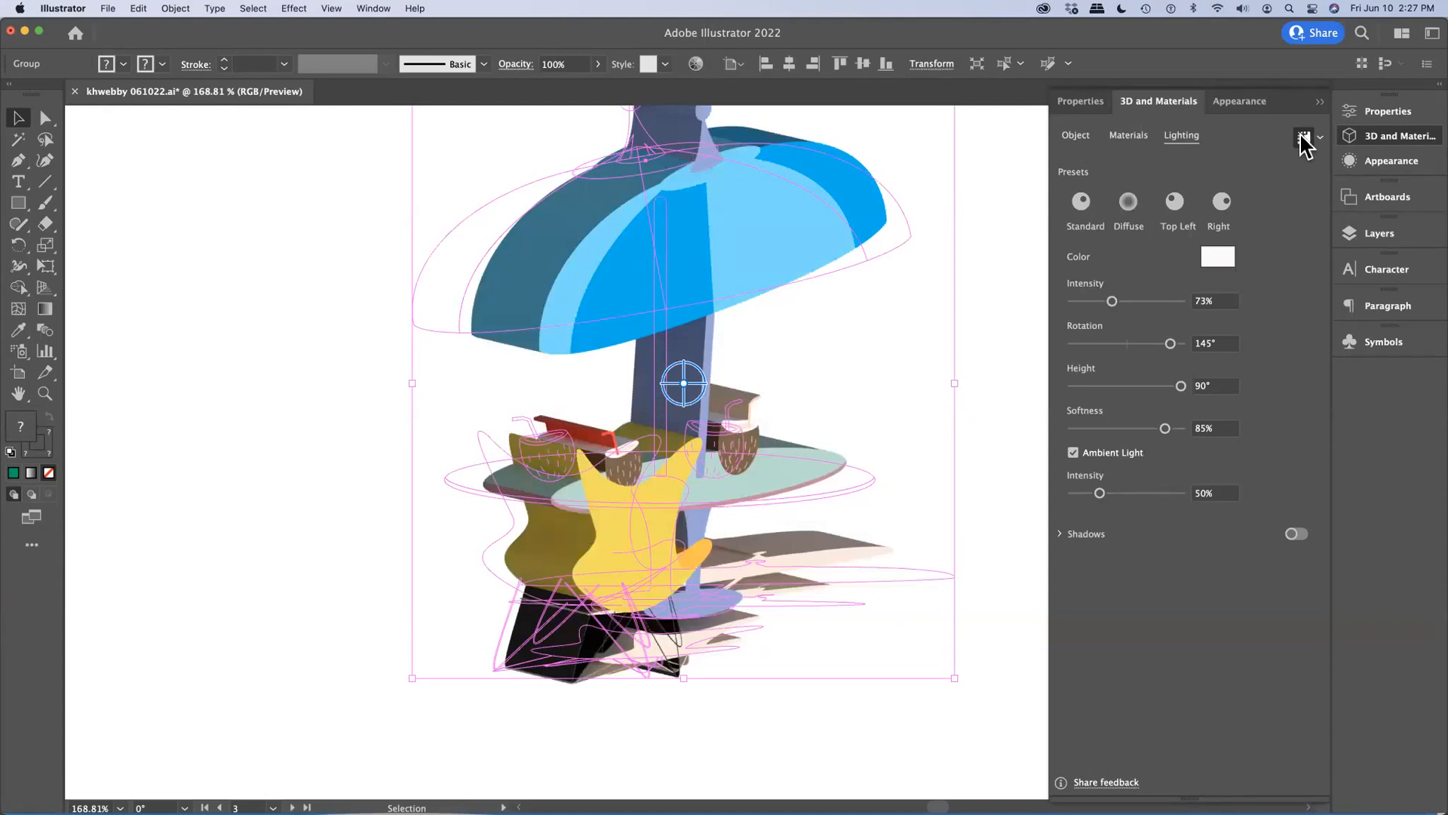
left_click(1302, 139)
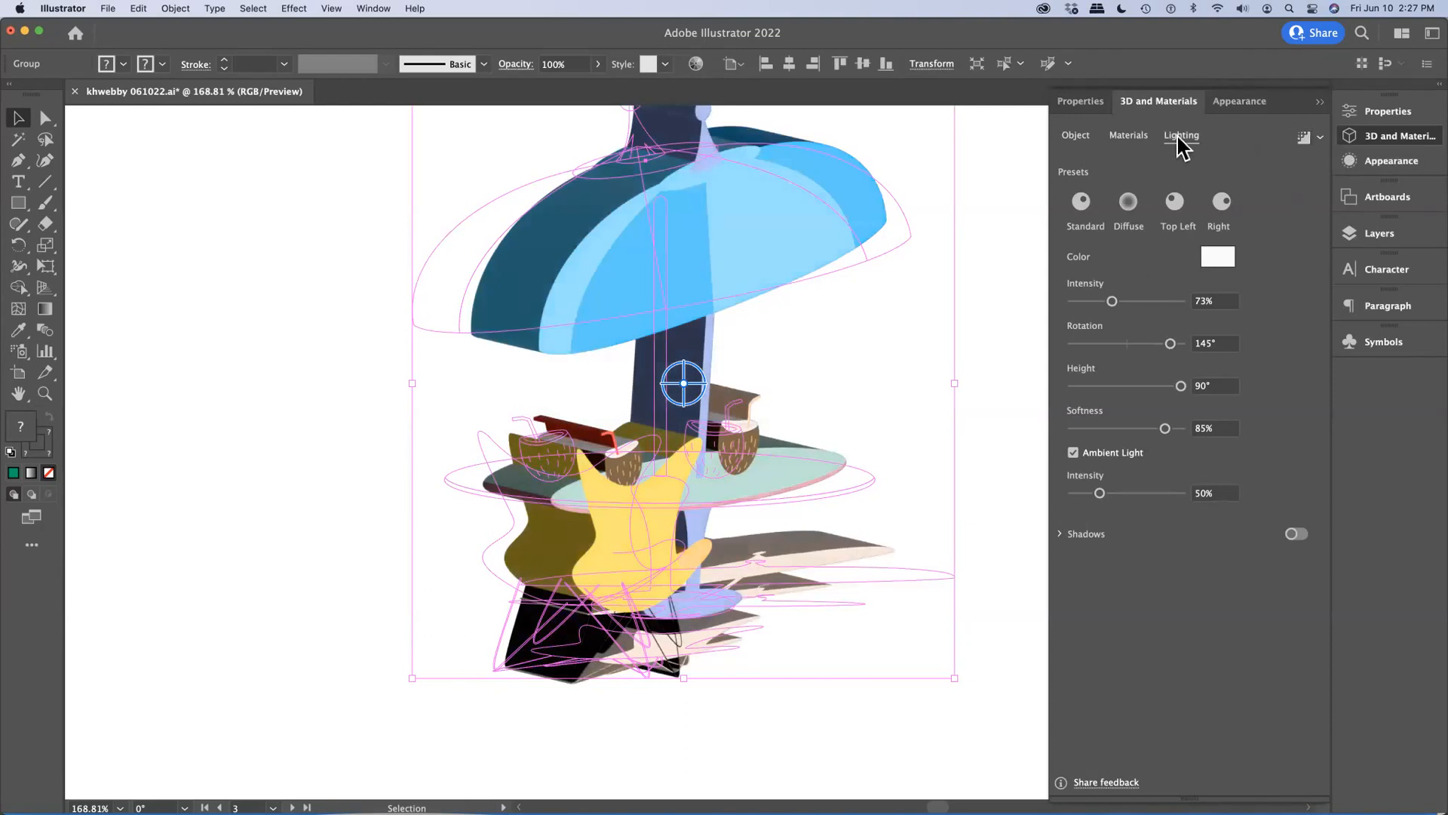
Go to artboard 4, Inflate, and select the green starburst.
left_click(1395, 201)
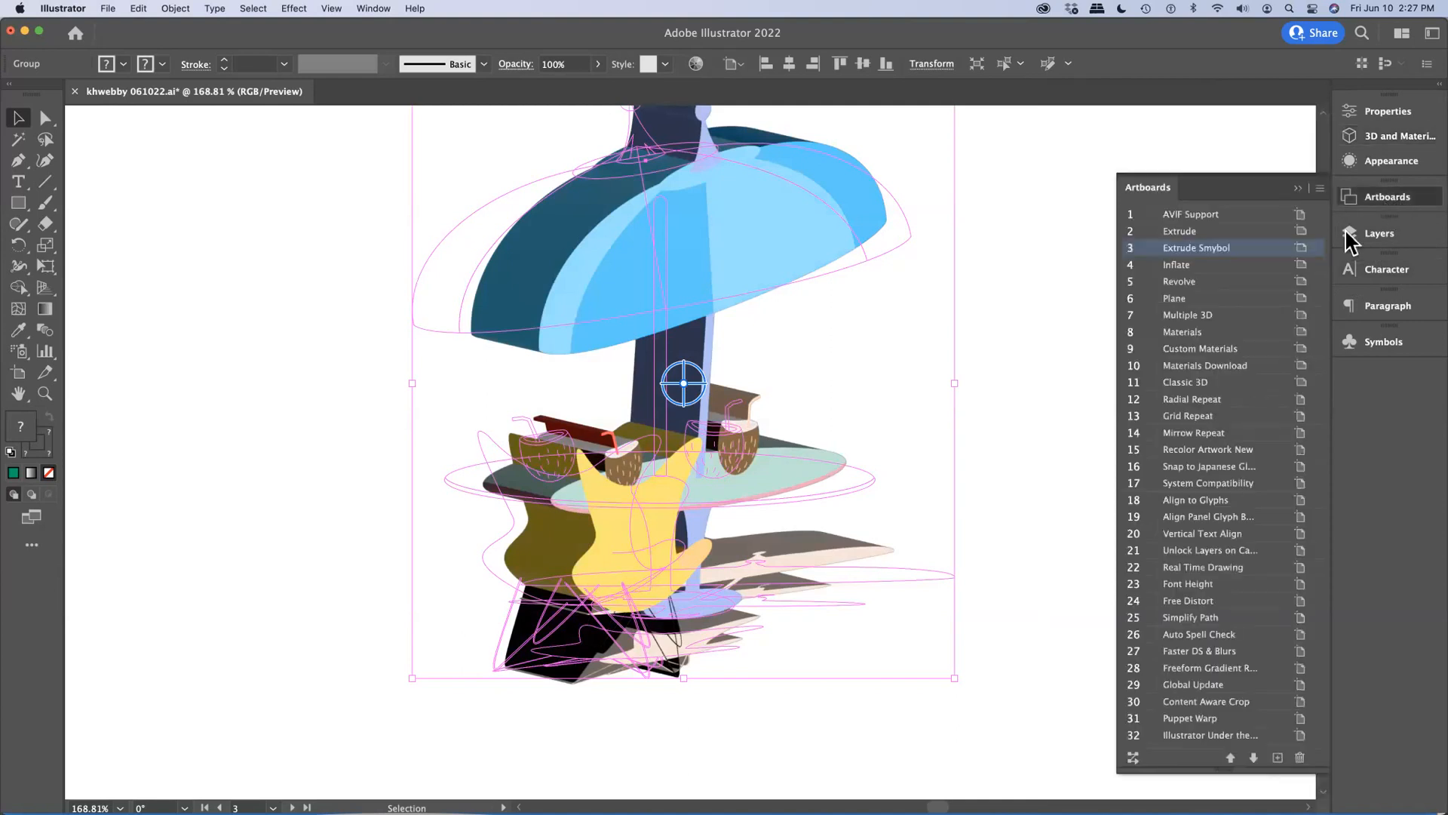
left_click(1151, 263)
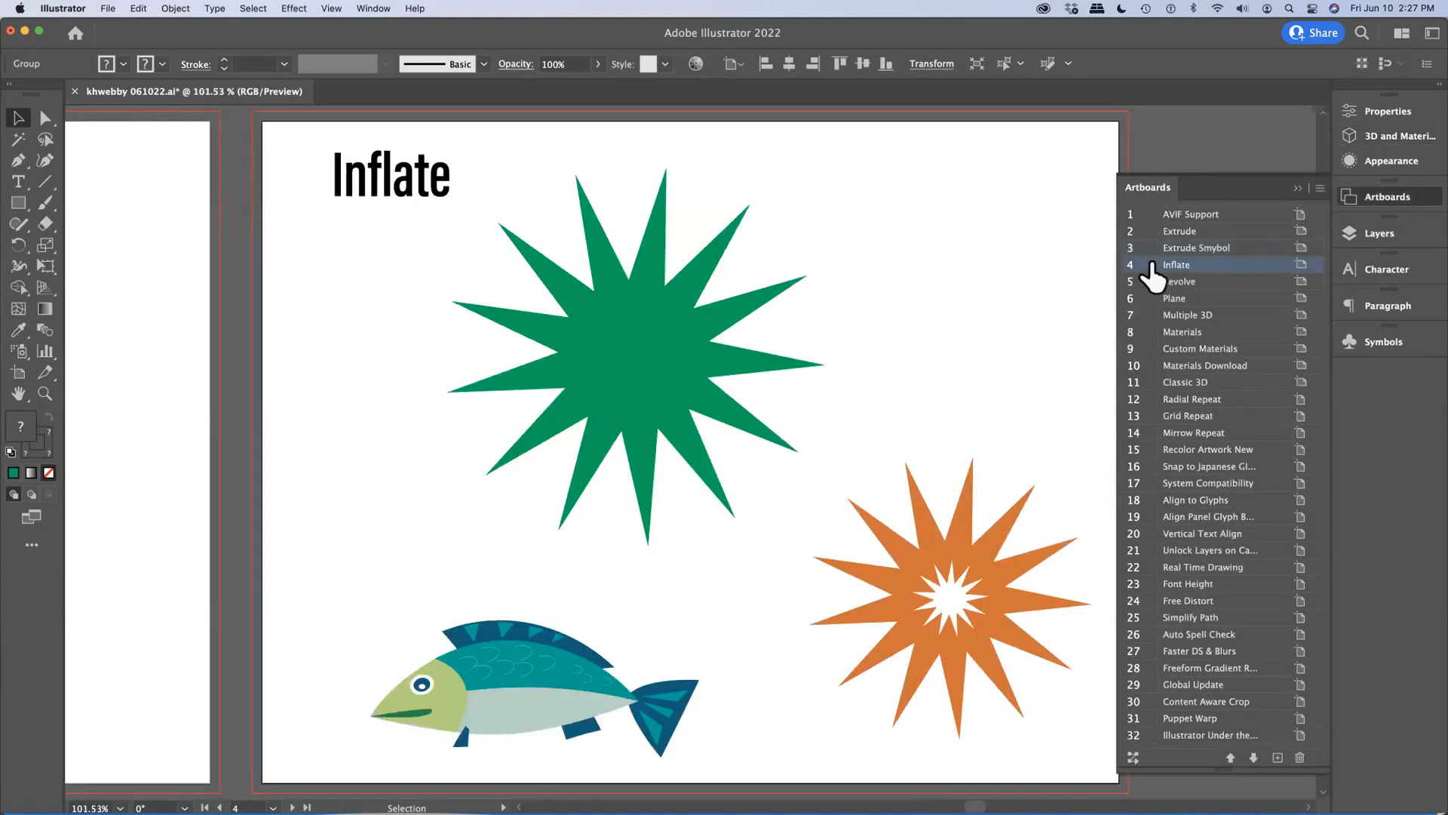
left_click(705, 398)
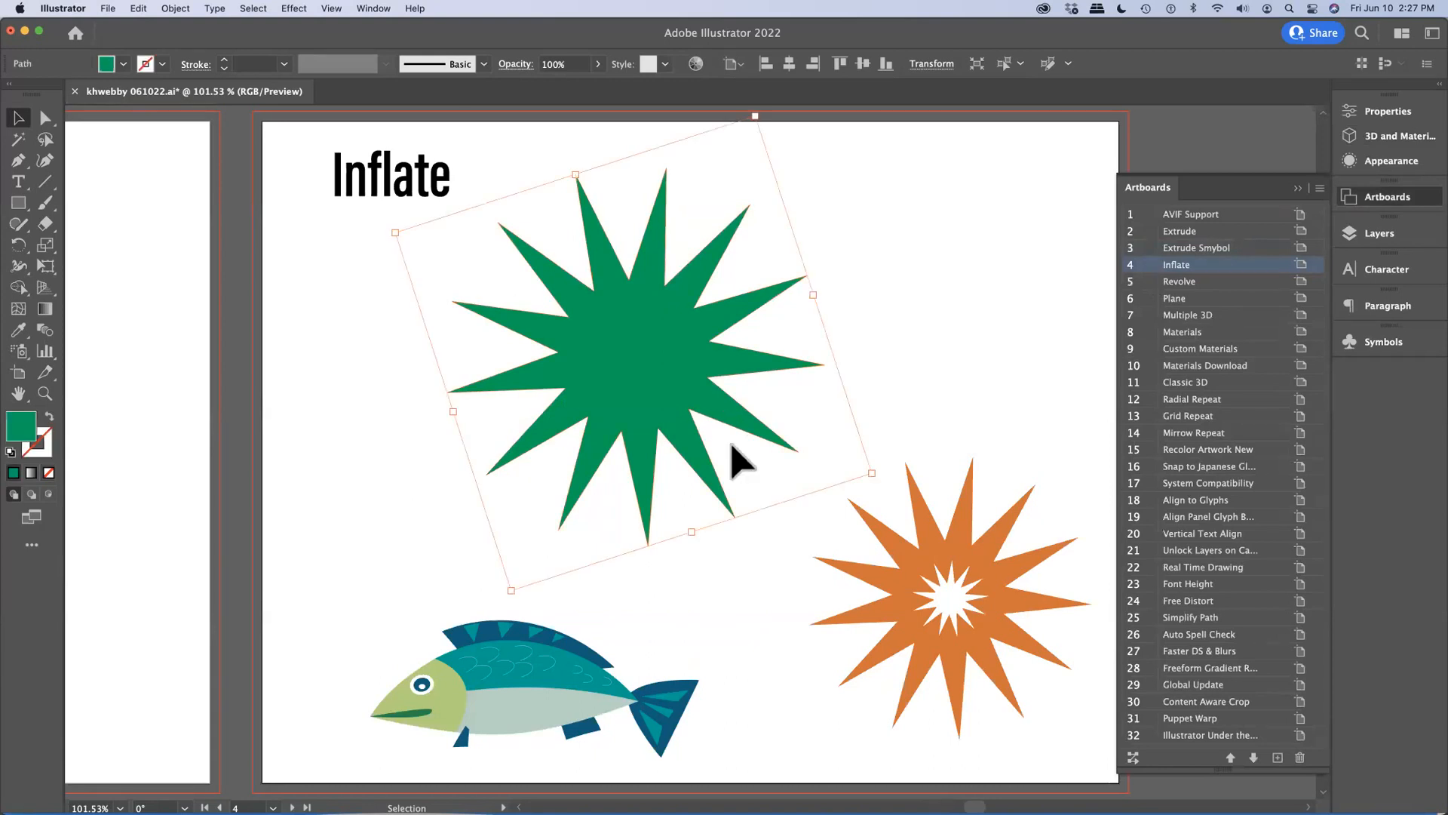
Apply the Inflate 3D type to the green starburst.
left_click(1396, 138)
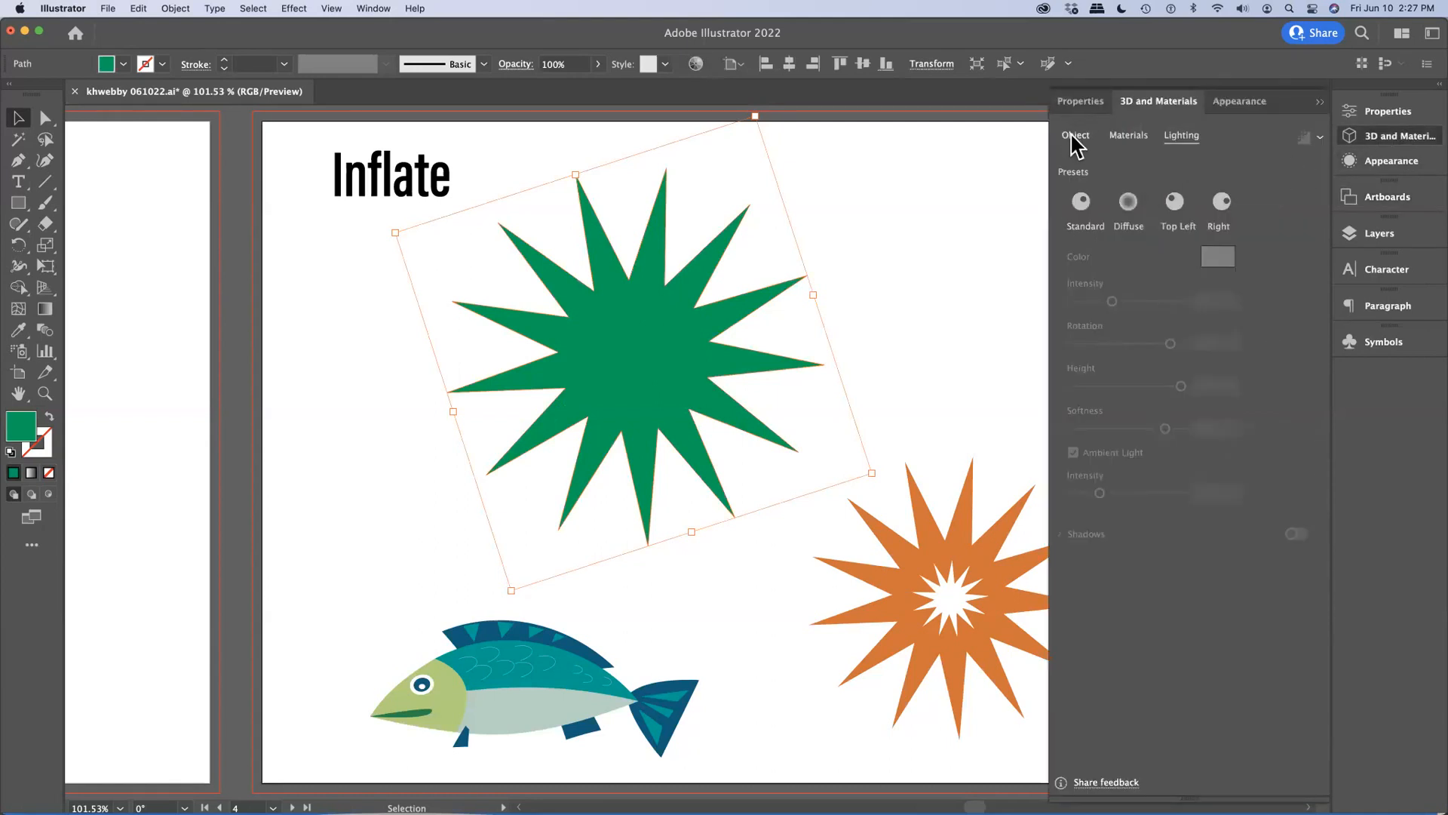
left_click(1075, 137)
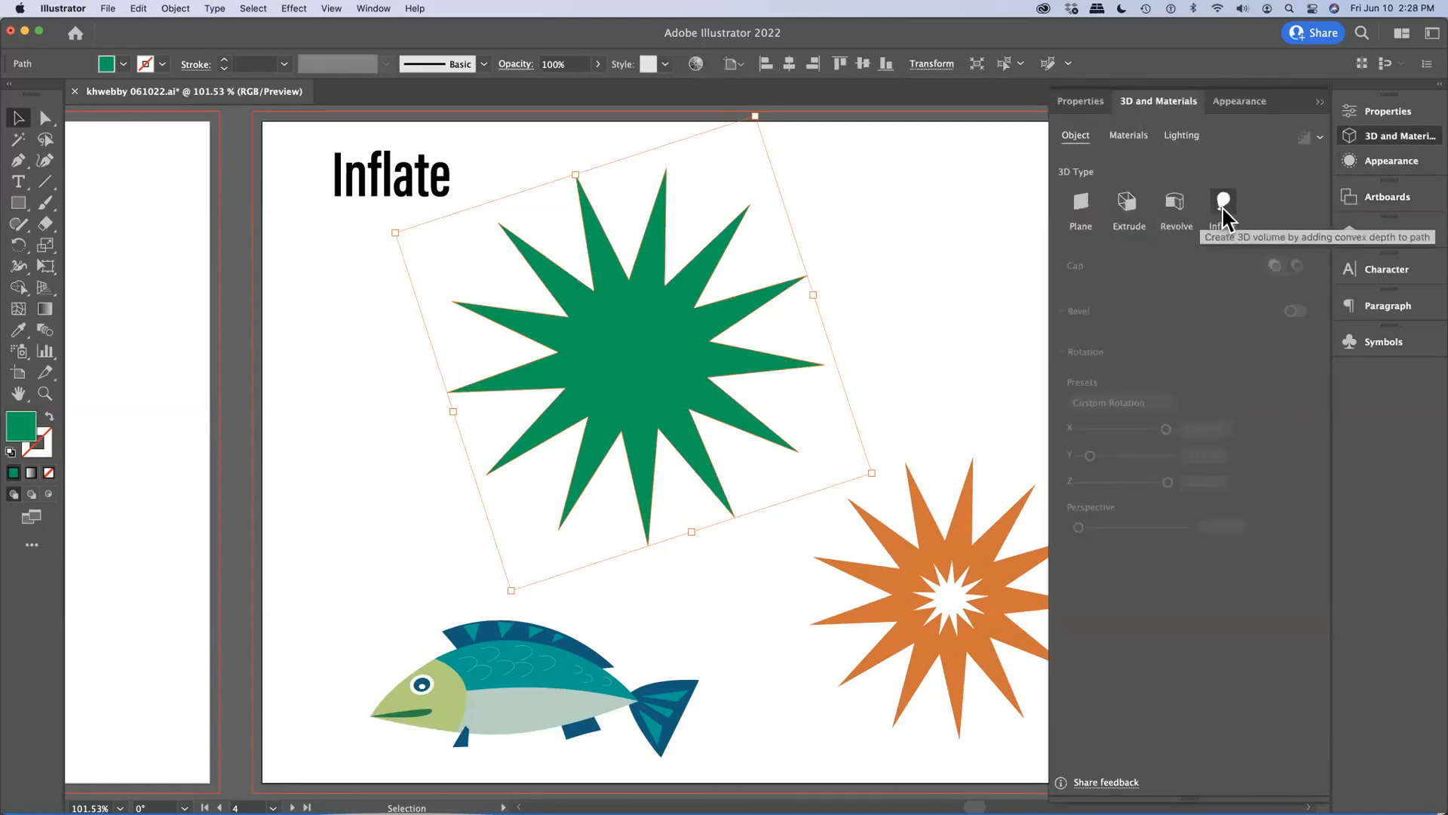
left_click(1223, 211)
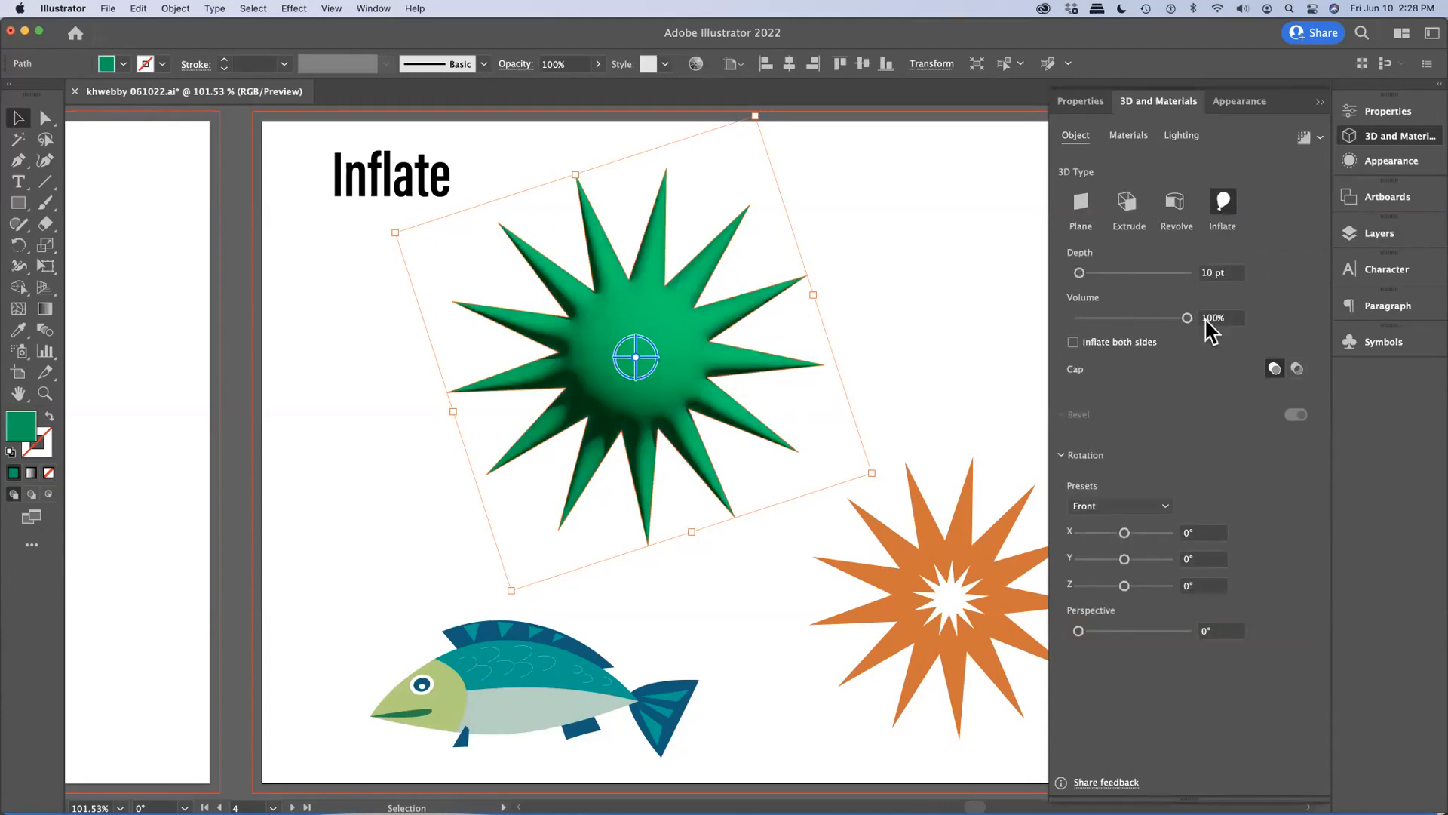
Set the green starburst's inflate depth to 1263 pt and its volume to 39%.
left_click_drag(1188, 318, 1111, 316)
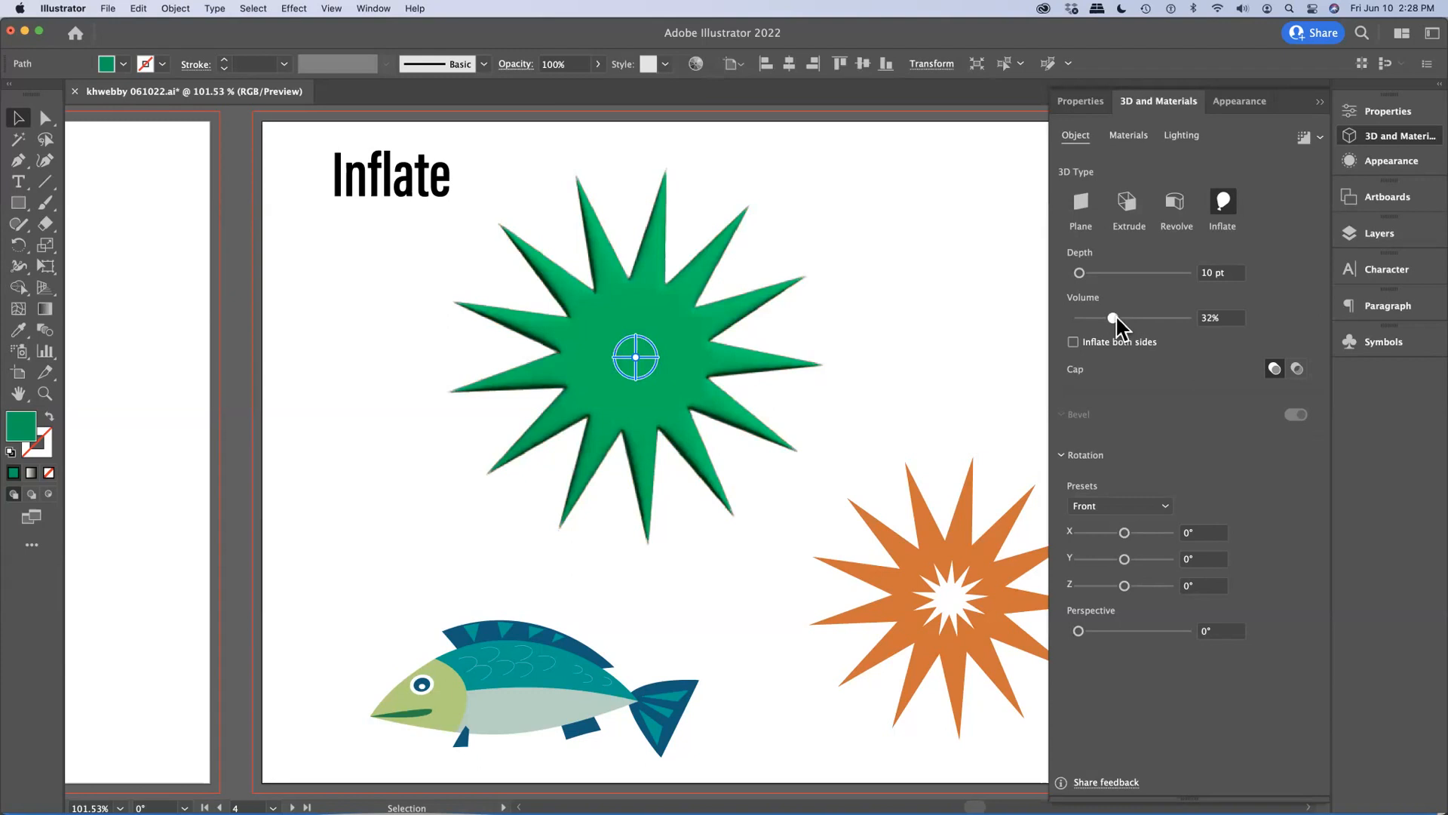
left_click_drag(1115, 316, 1113, 317)
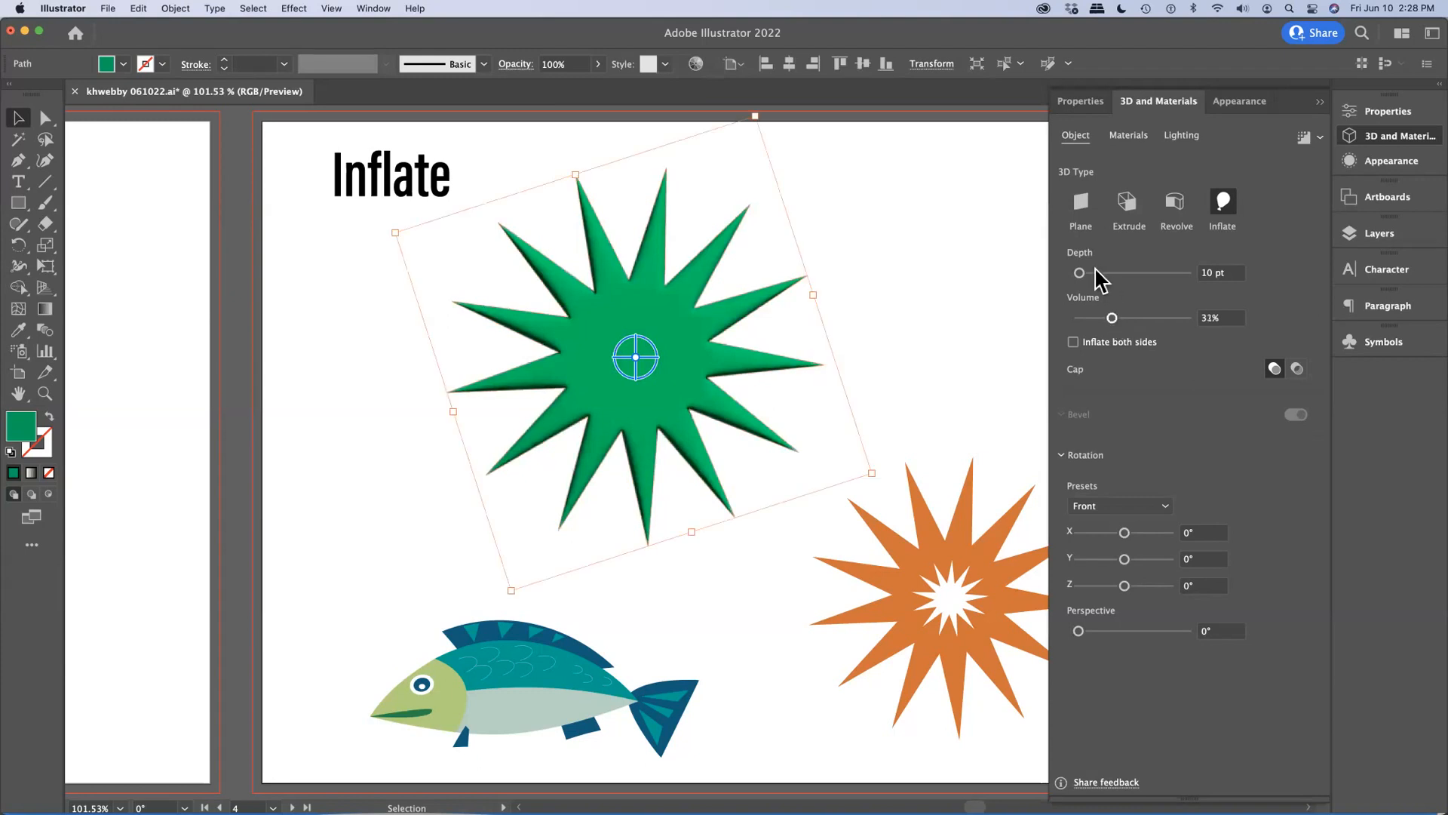
left_click_drag(1078, 271, 1124, 316)
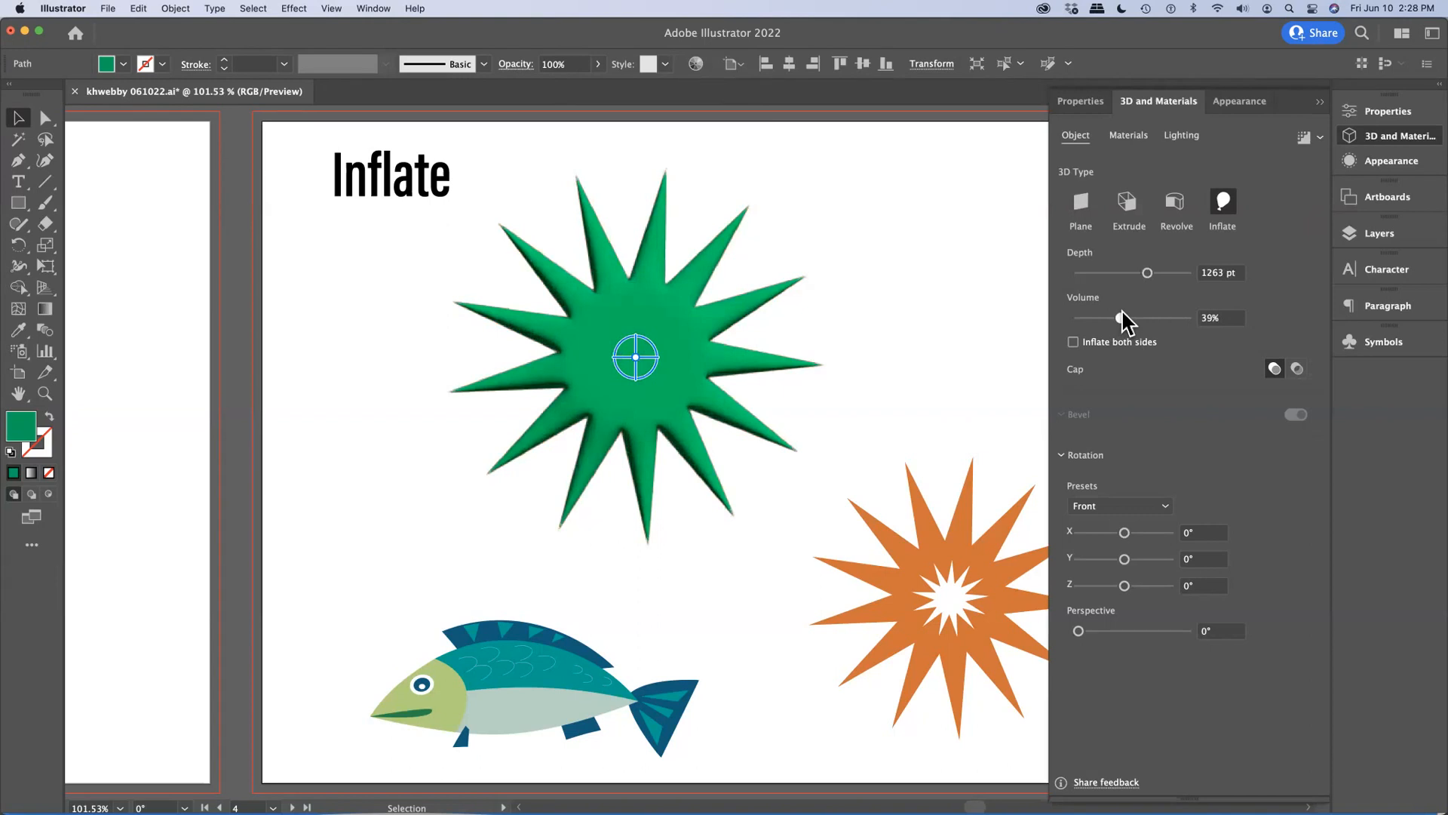
Apply the Inflate 3D type to the orange starburst with a volume of 31%.
left_click(980, 578)
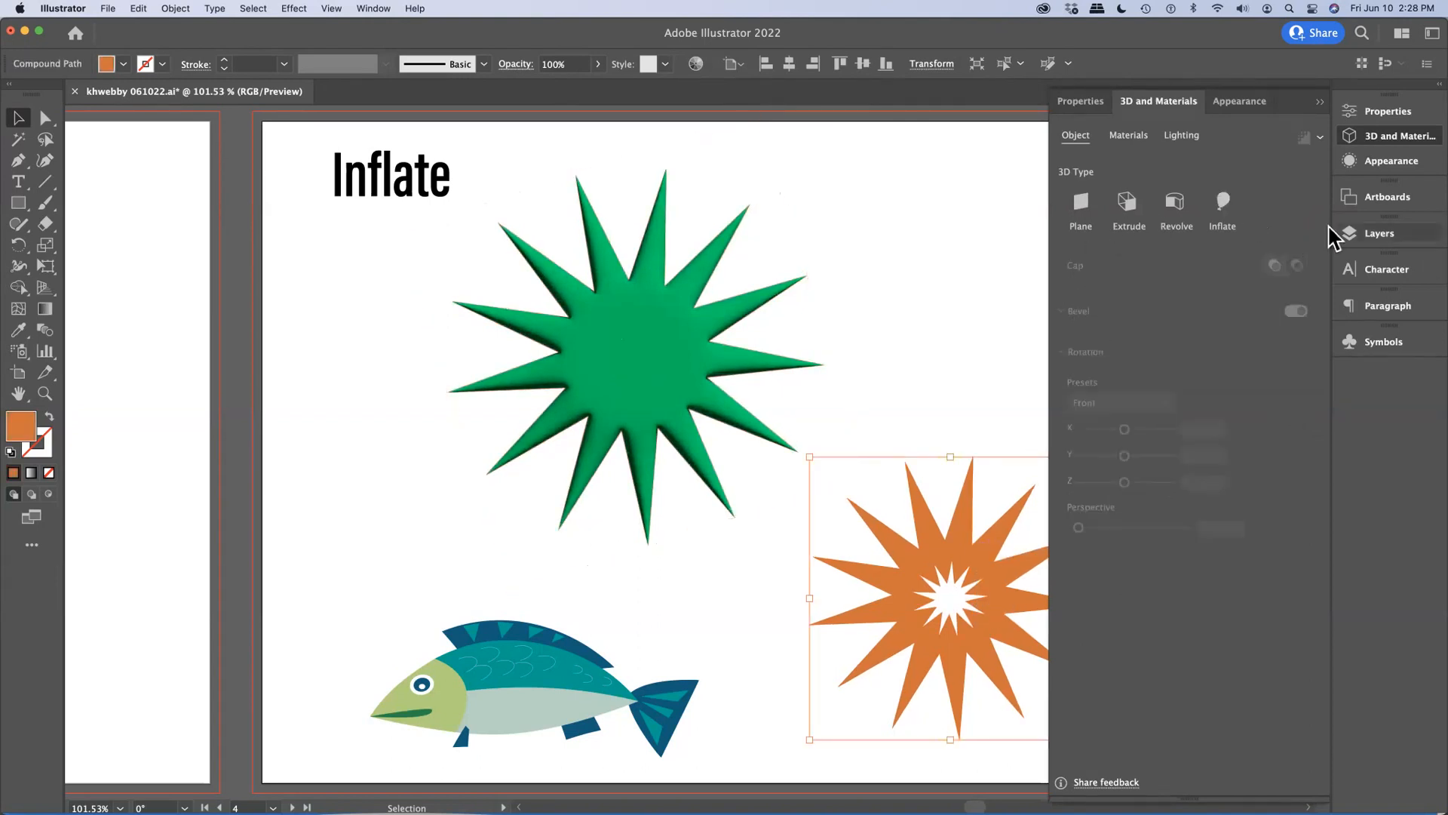
left_click(1225, 204)
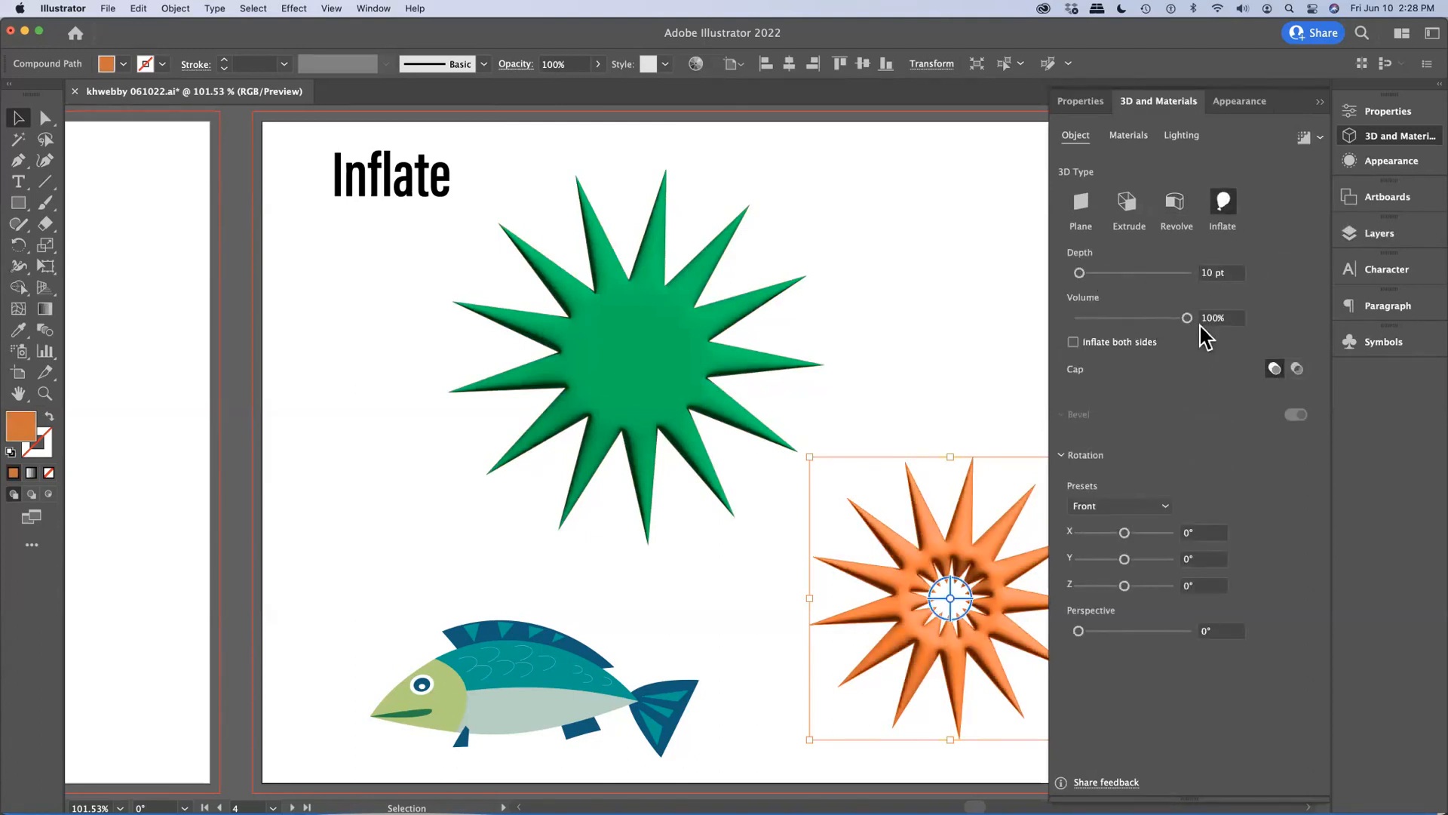
left_click_drag(1189, 322, 1115, 319)
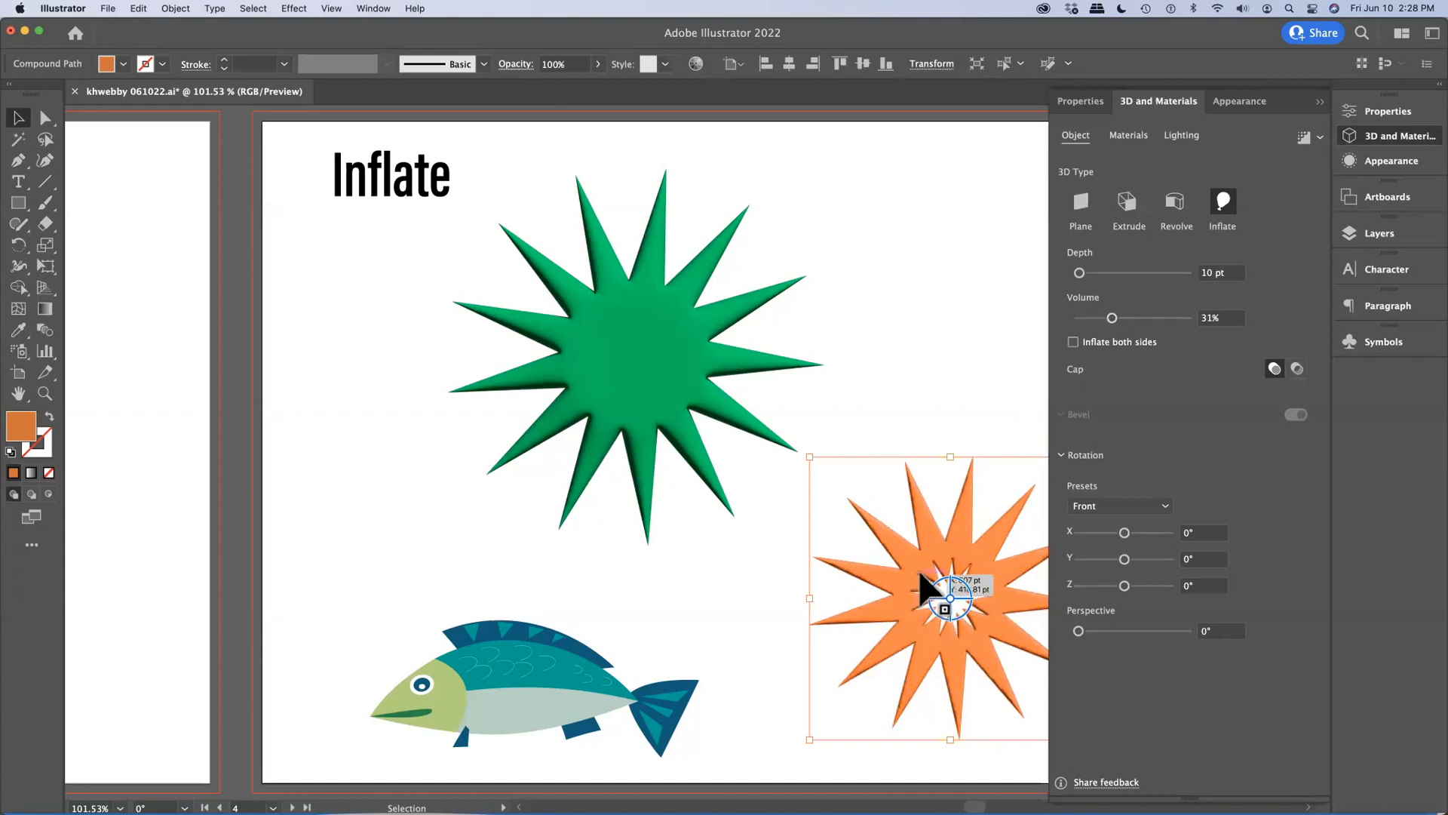
Render the orange starburst with ray tracing at Low quality to check its centre, and return it to the real-time preview.
key("z")
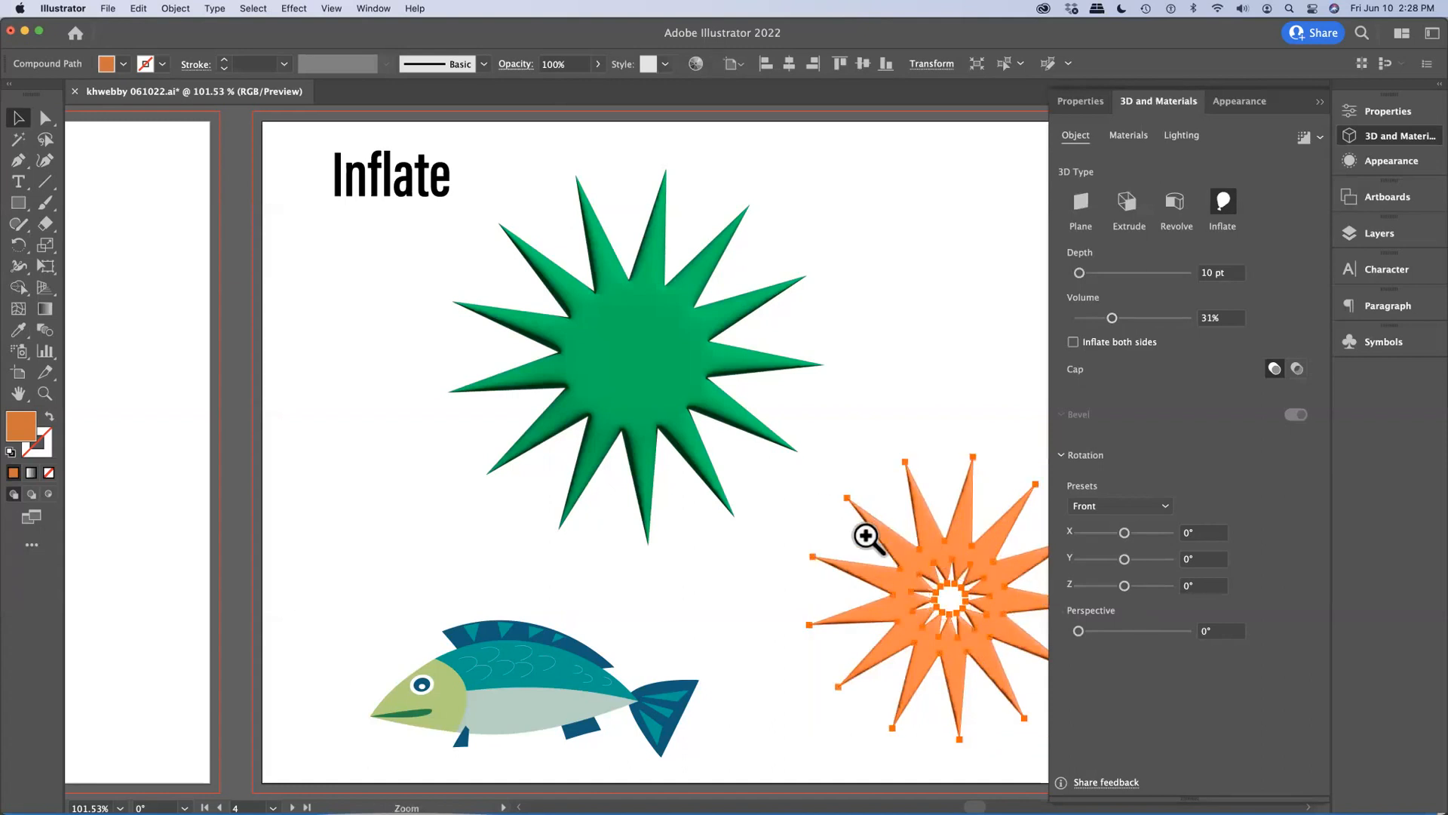
left_click_drag(954, 626, 995, 684)
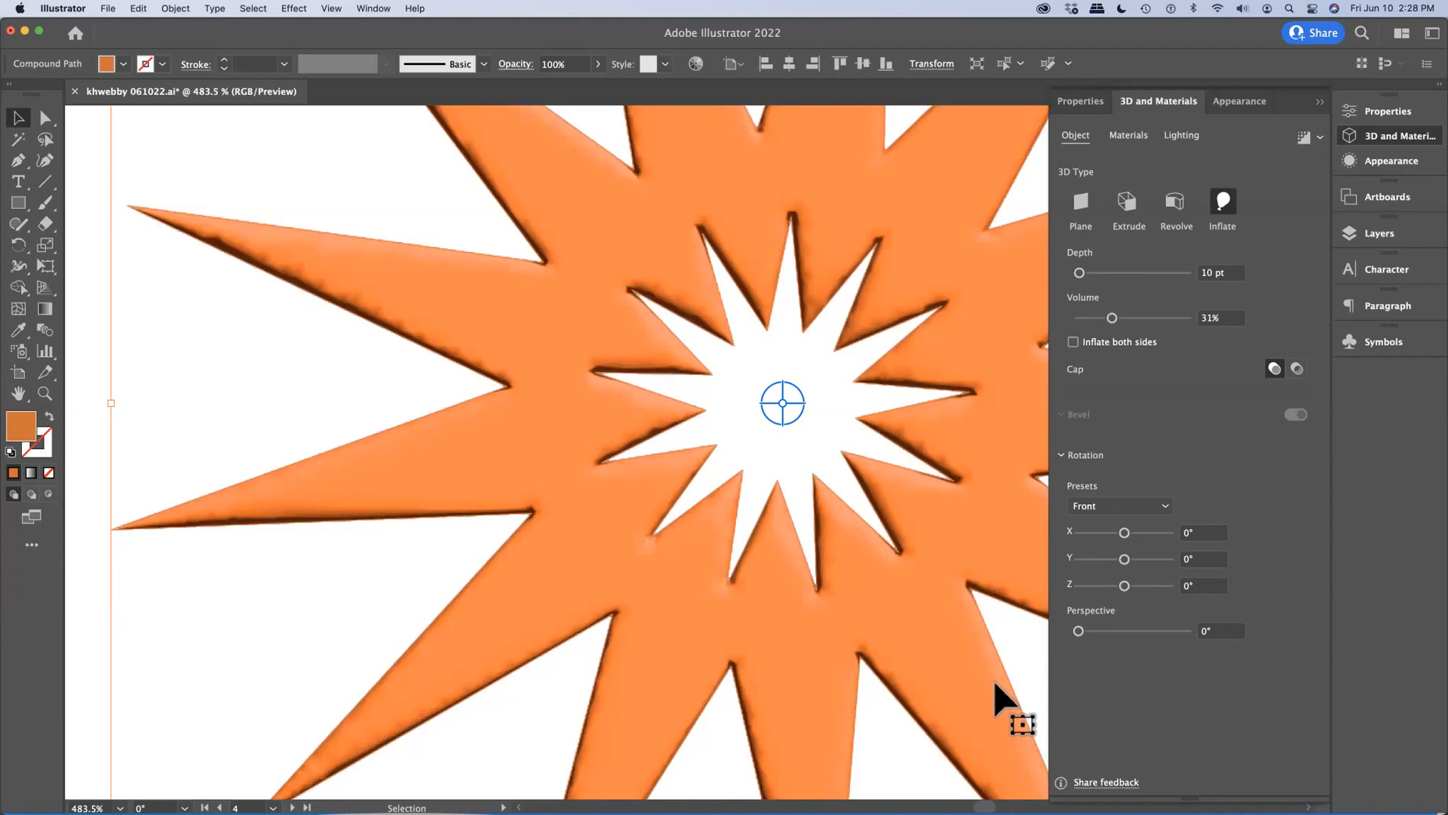
left_click(1319, 137)
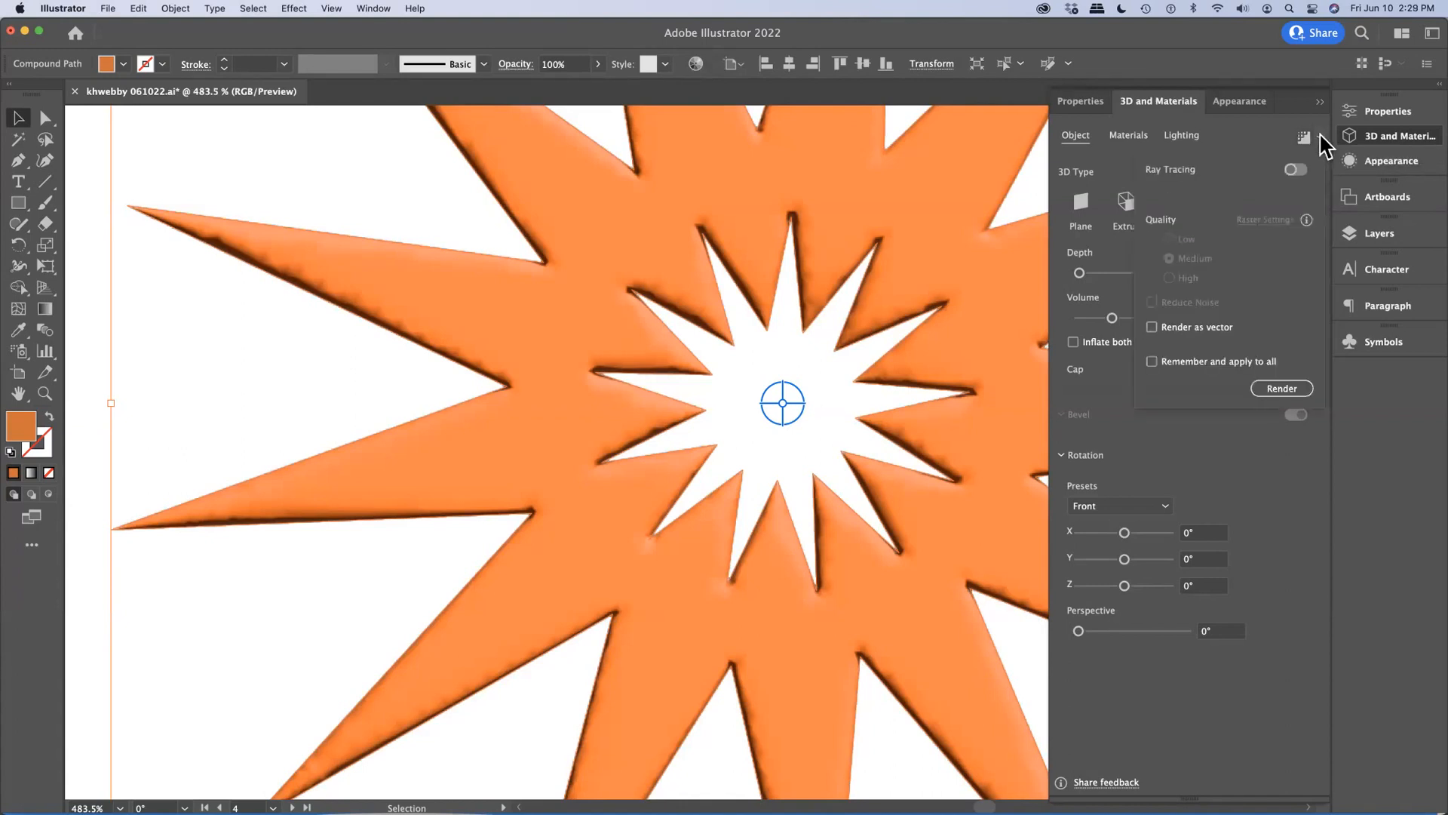
left_click(1296, 169)
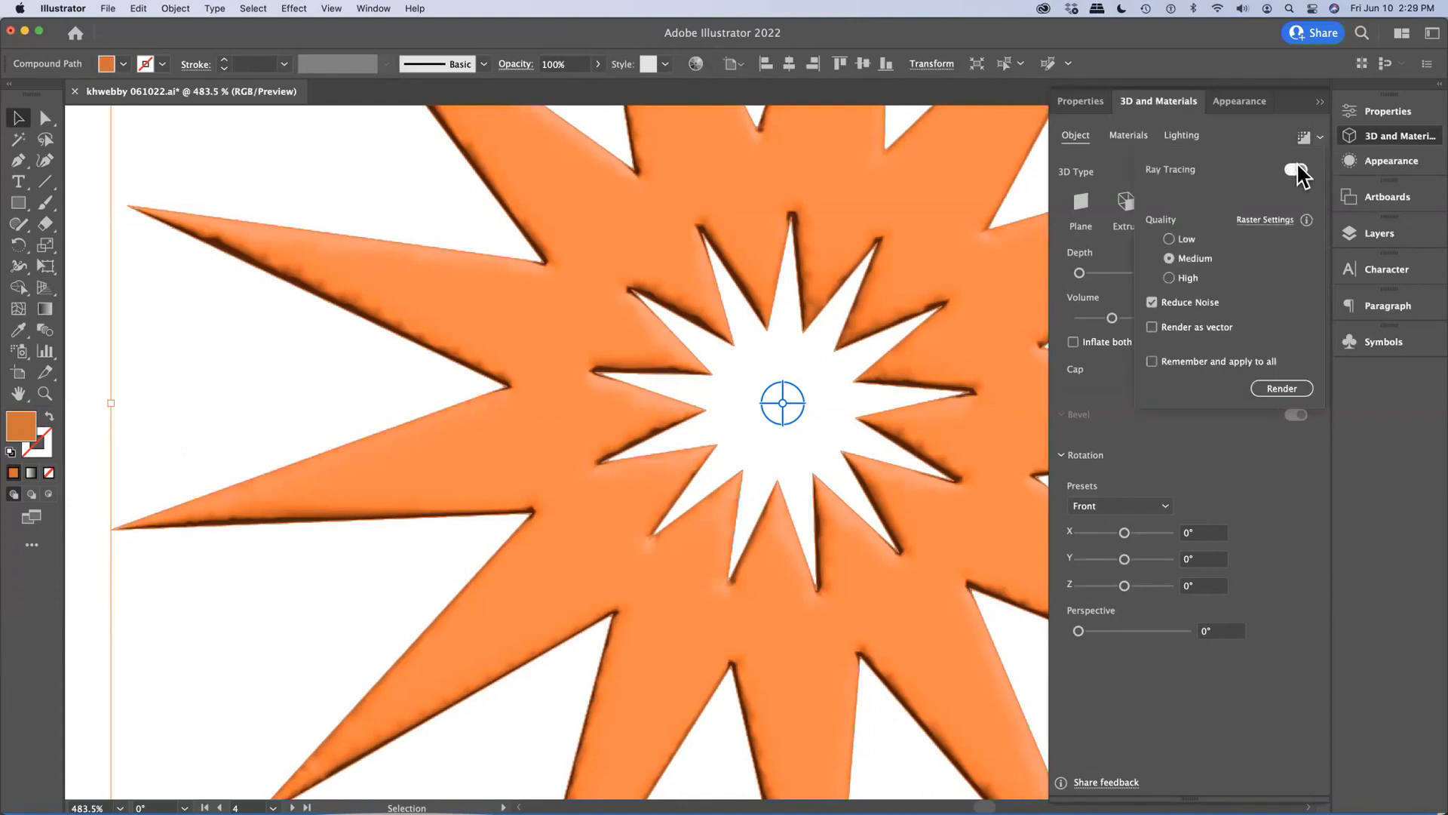
left_click(1169, 237)
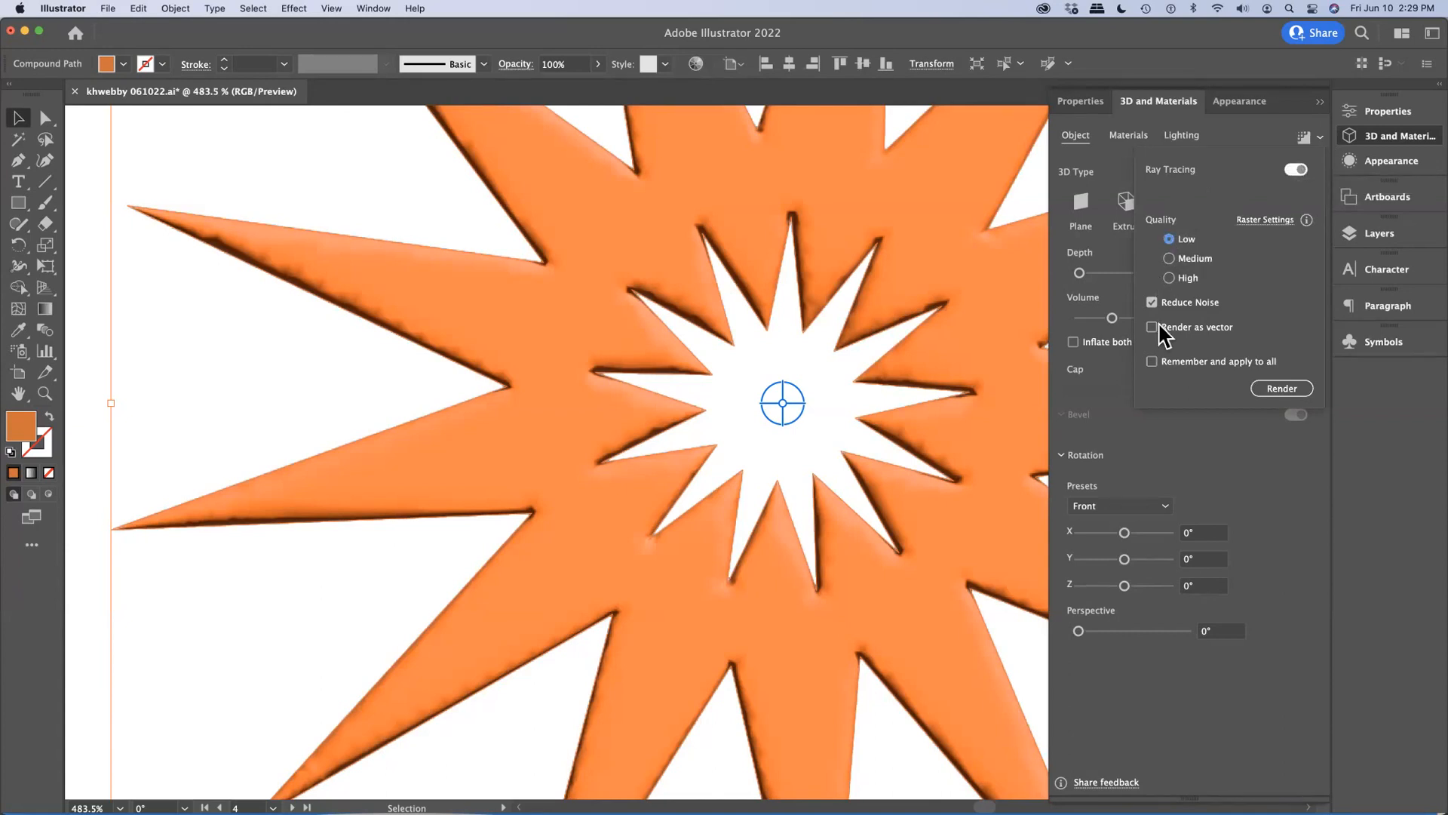
left_click(1290, 389)
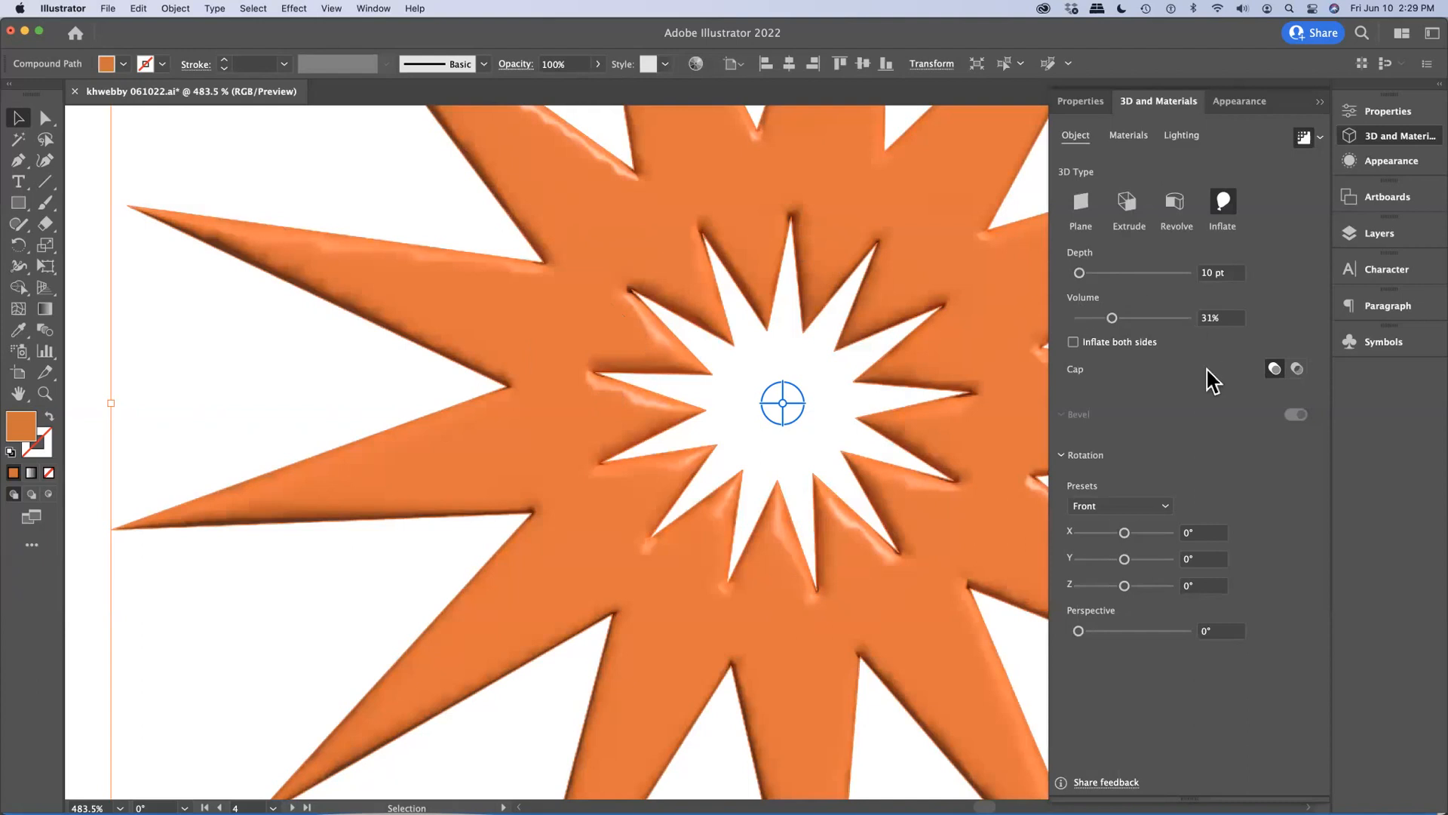
left_click(1304, 138)
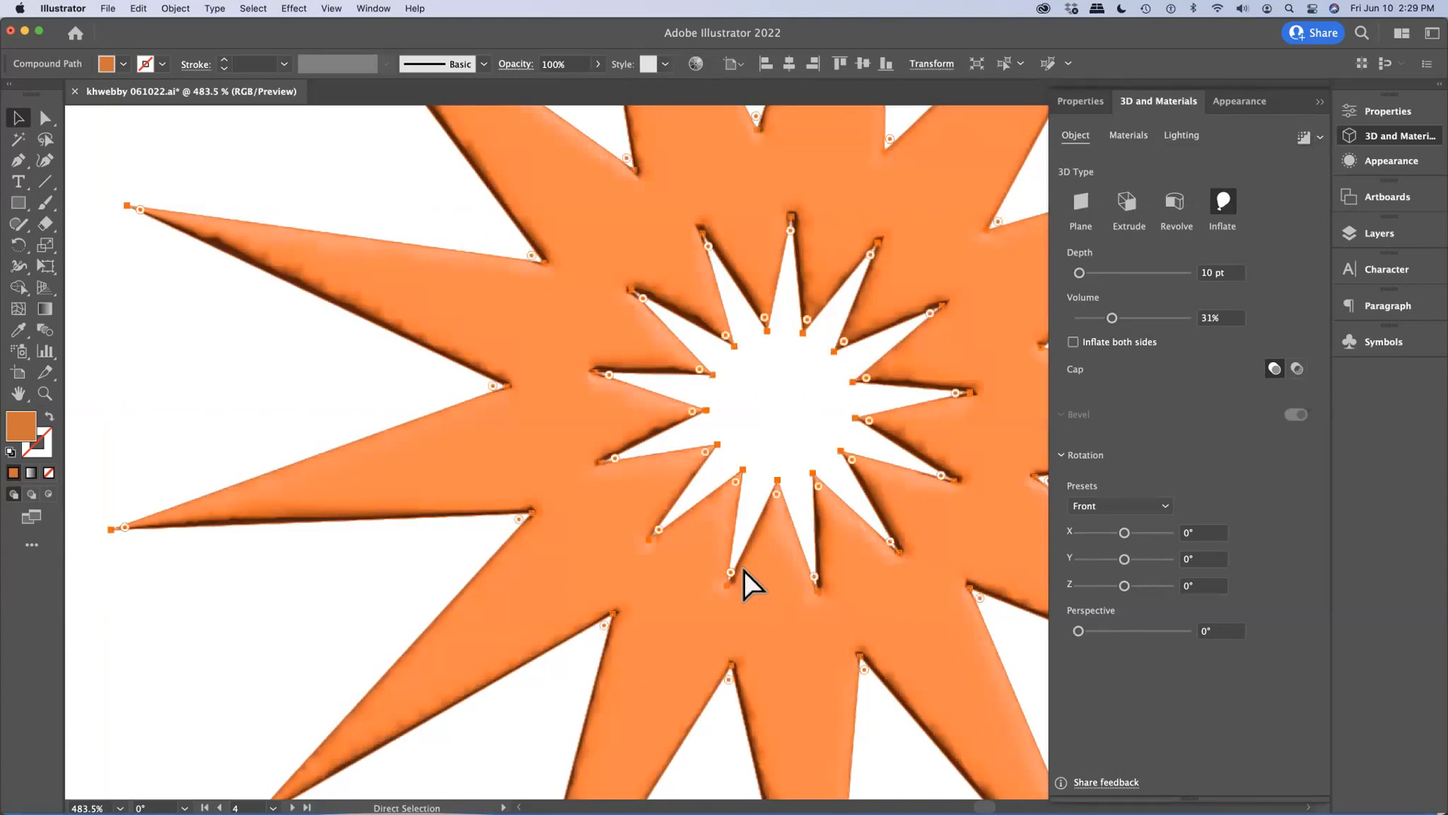
key("super+0")
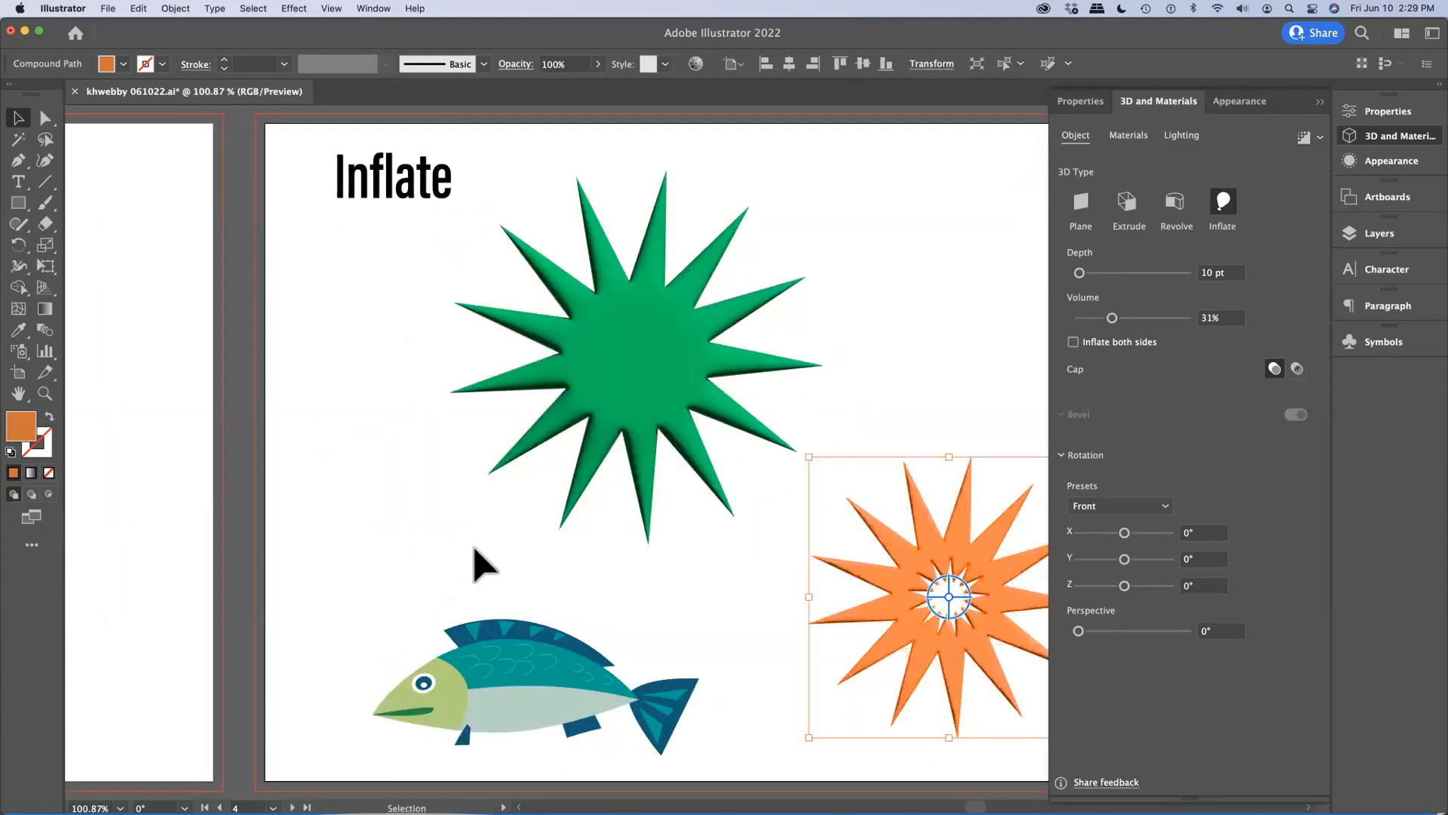
Move the fish up towards the green starburst and inflate it with a volume of 24%.
left_click(558, 675)
left_click_drag(558, 675, 605, 628)
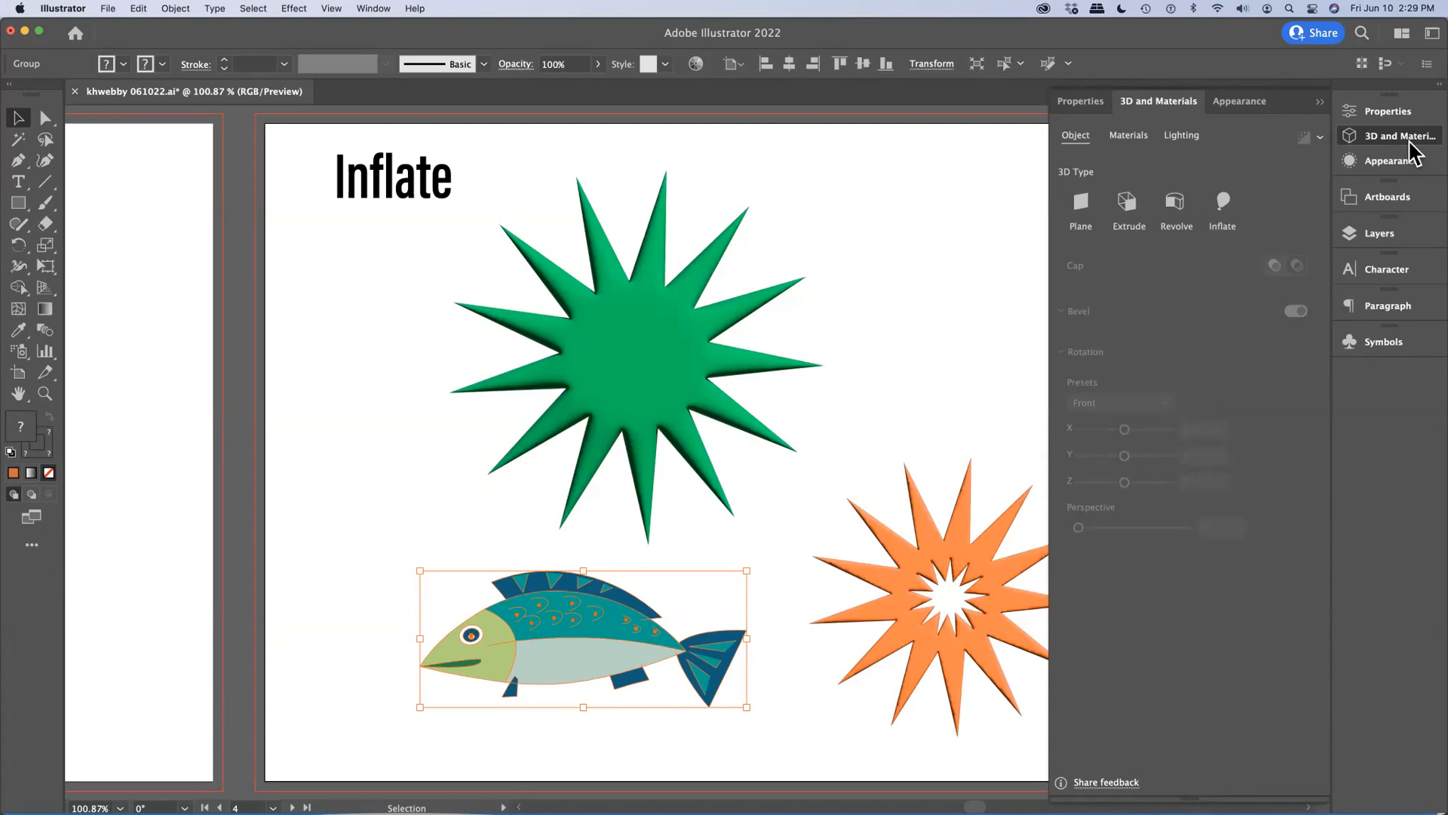
left_click(1226, 204)
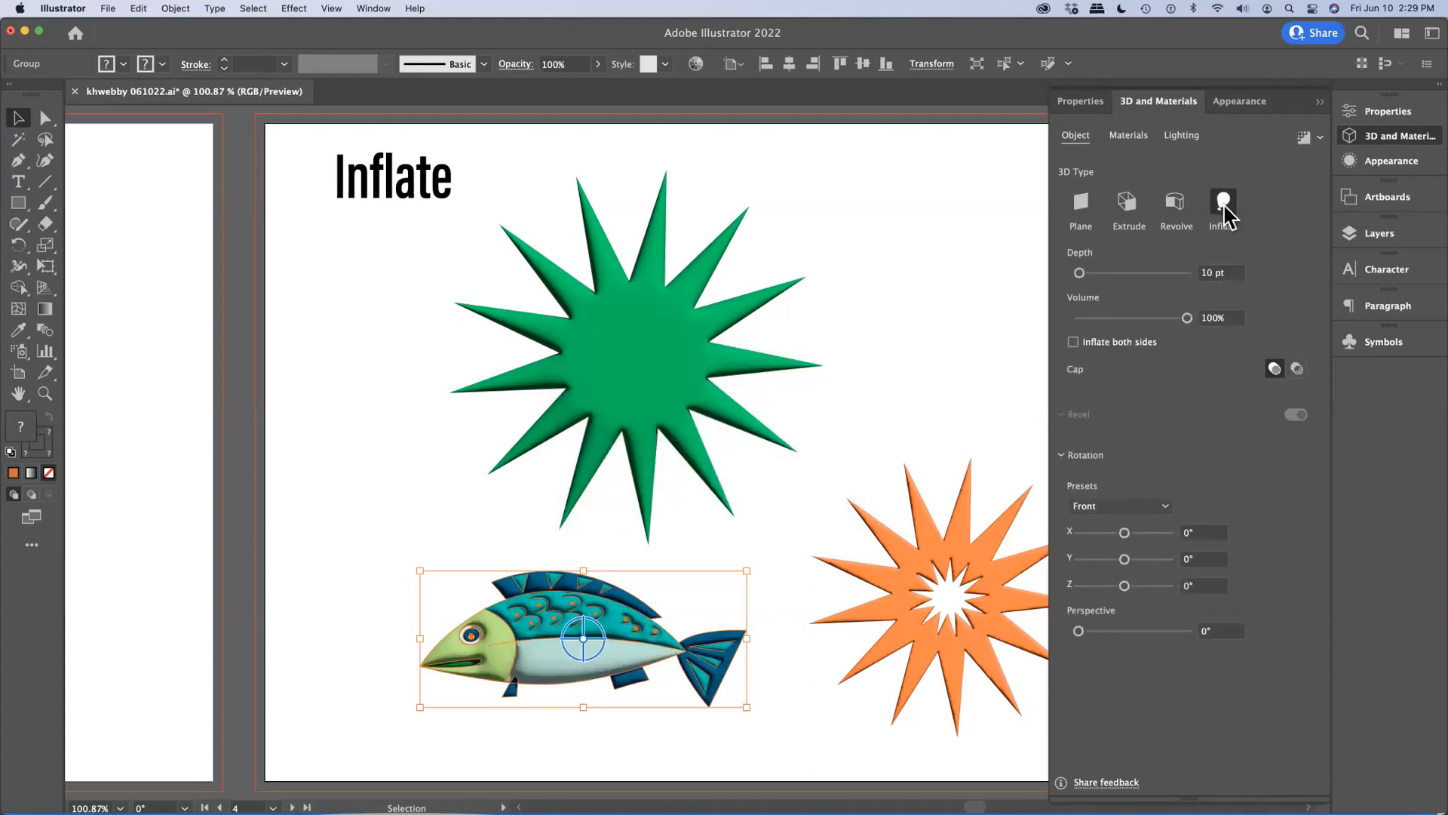
left_click(1187, 319)
left_click_drag(1128, 317, 1106, 318)
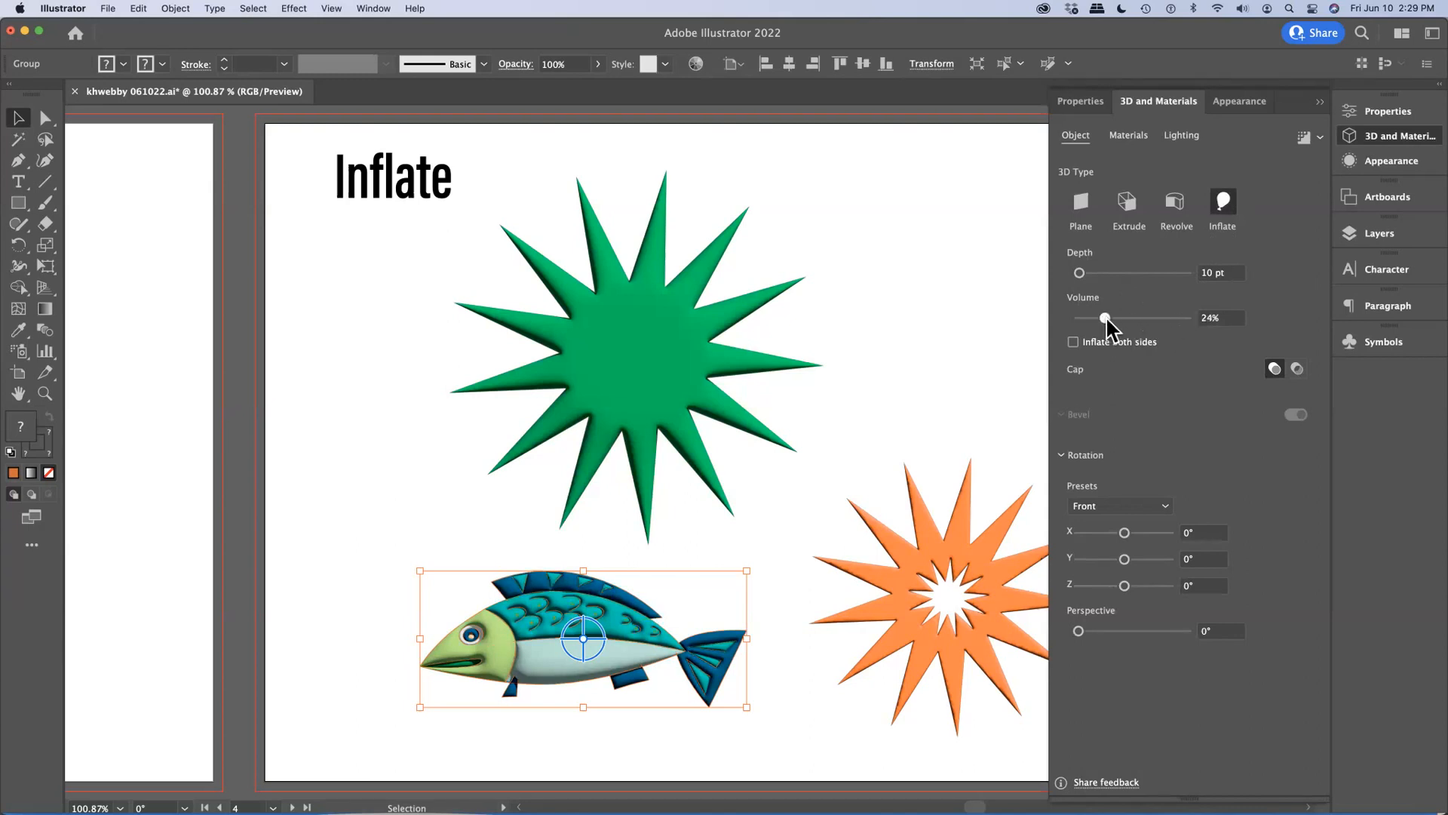
key("super+shift+a")
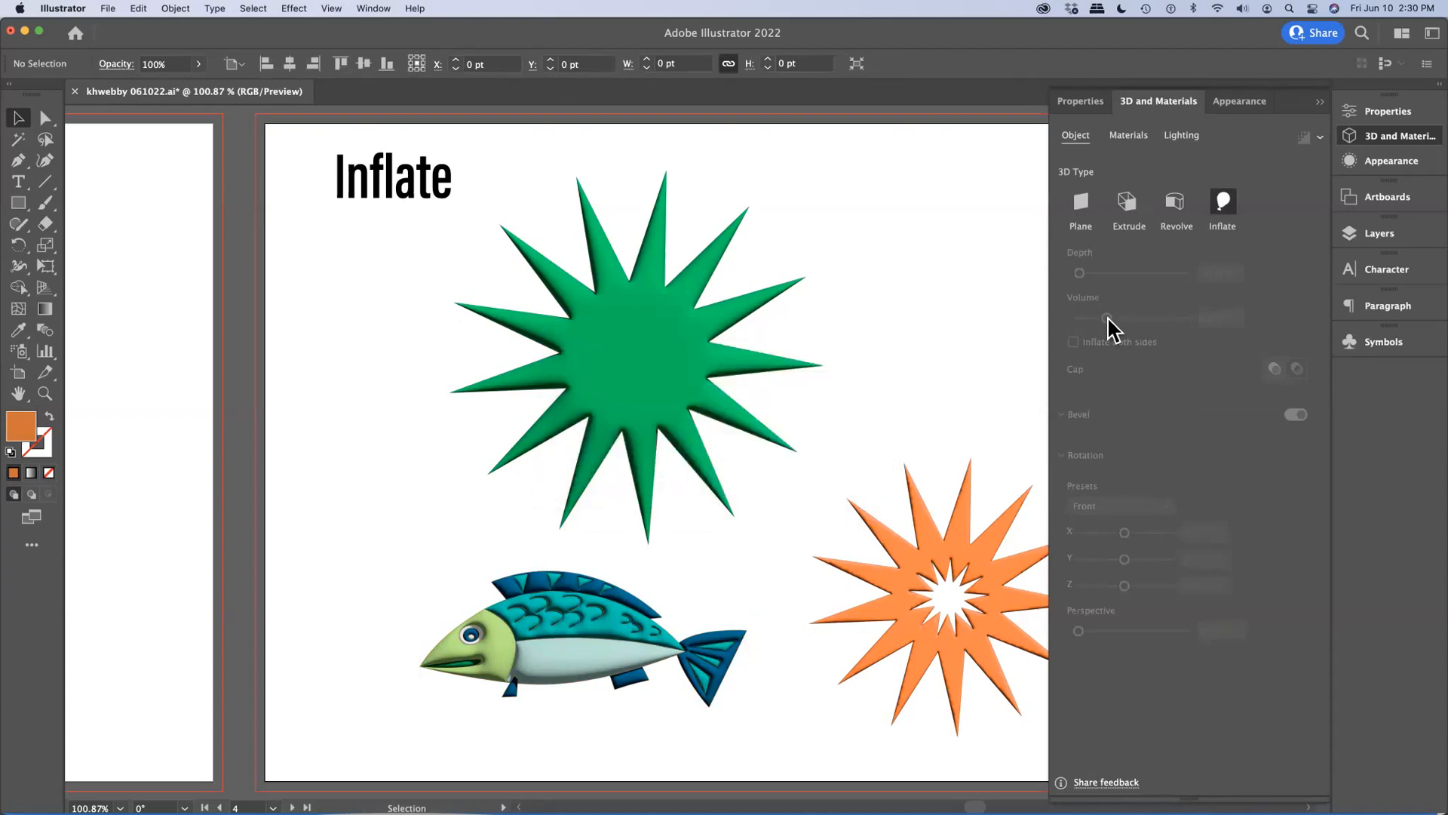
Set the fish's inflate depth to 13 pt, try a 99% volume, and lower the volume again.
left_click(604, 619)
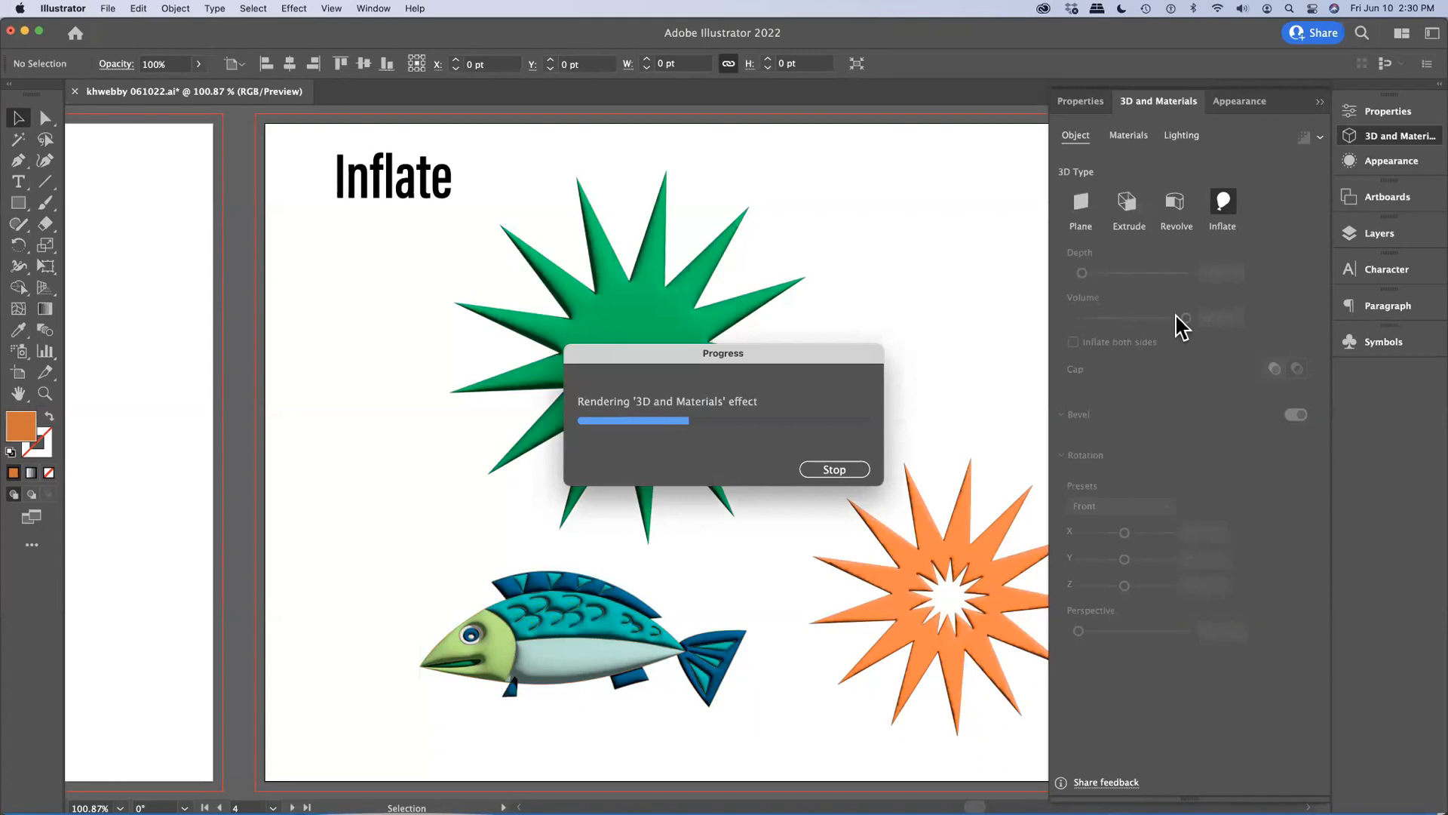
left_click(596, 642)
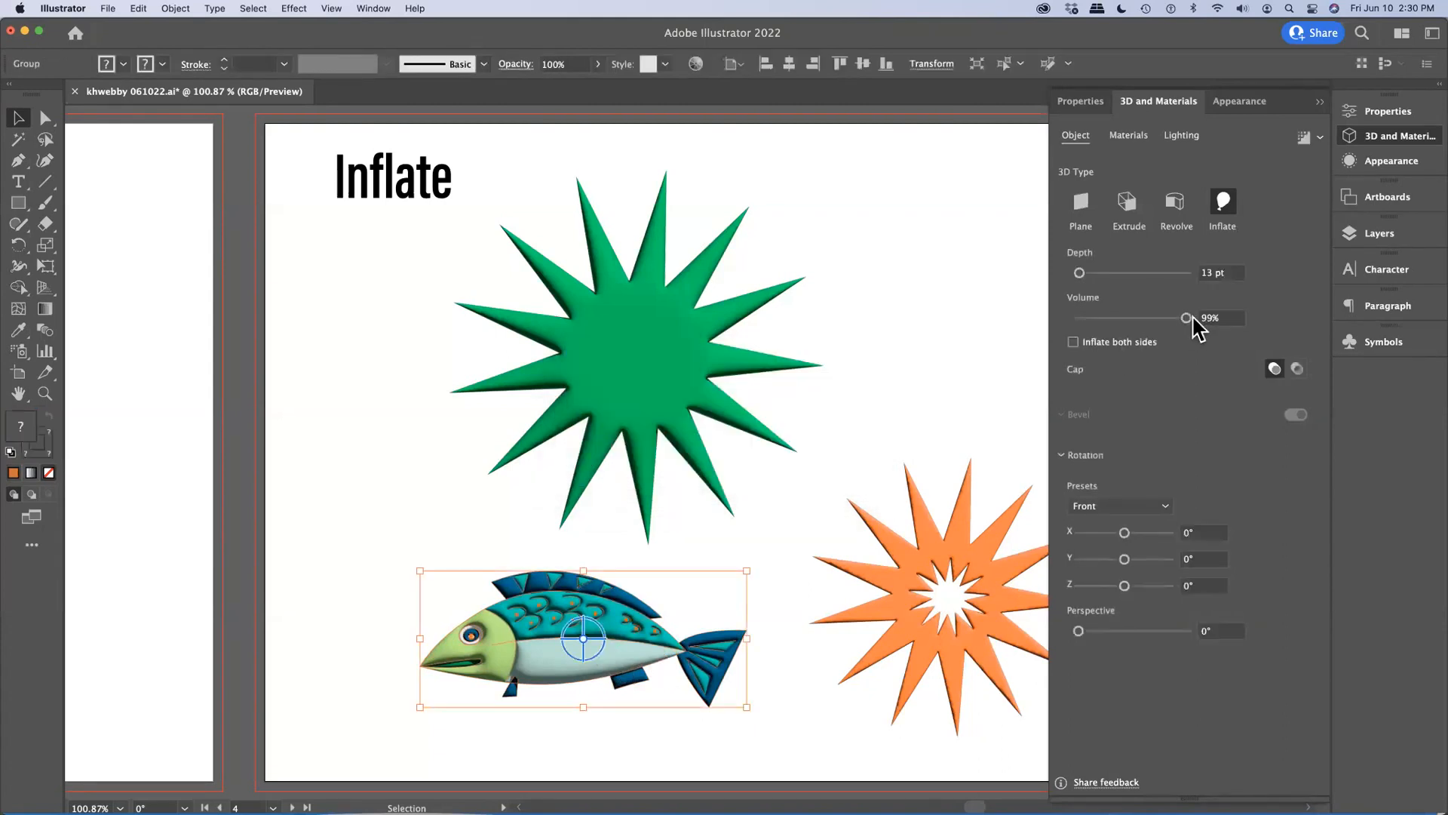
left_click_drag(1190, 318, 1114, 318)
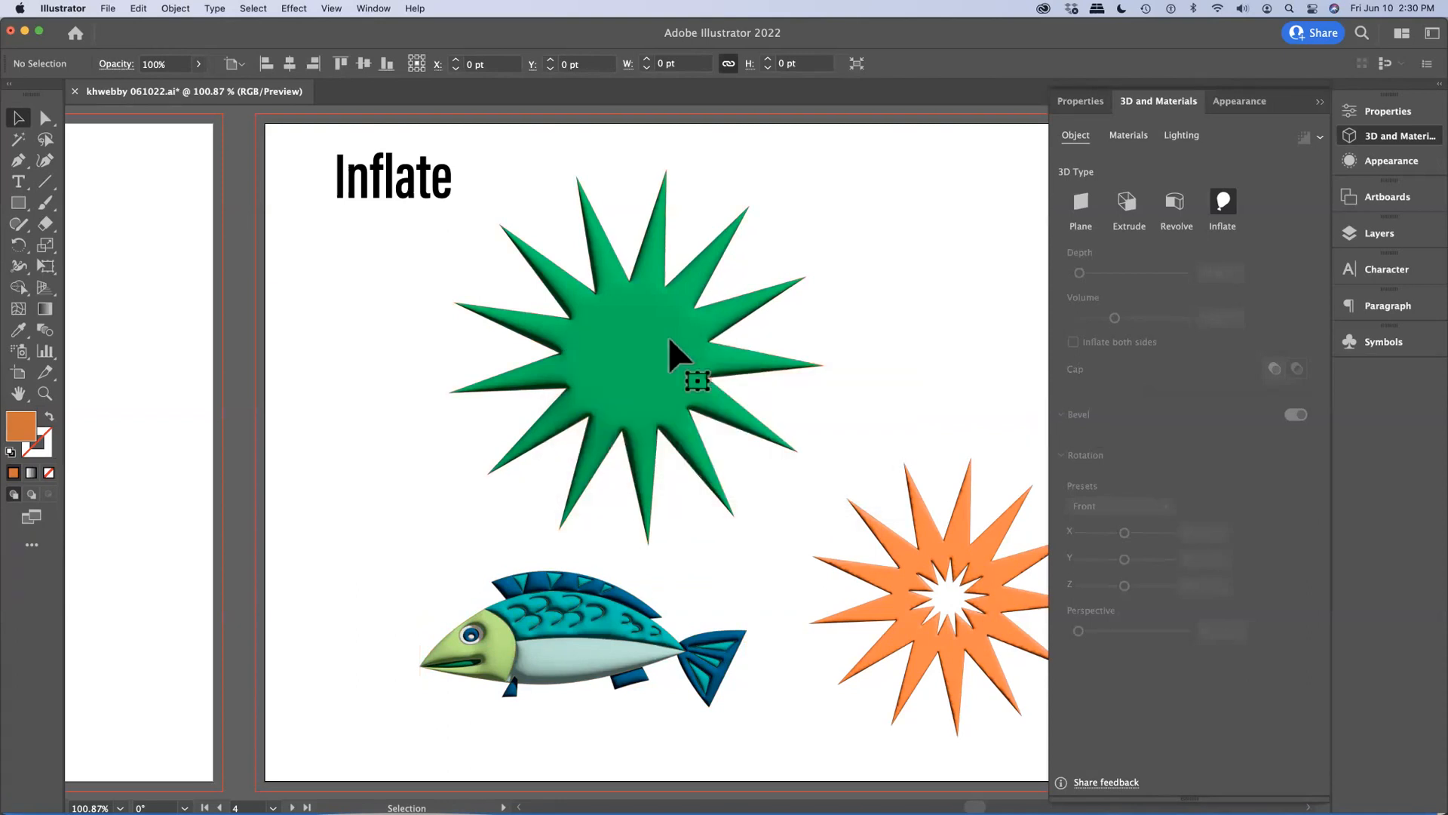
Inflate both sides of the green starburst at 64% volume and 74 pt depth, and rotate it to about X 6.5°, Y -14.6°, Z 4.4°.
left_click(670, 341)
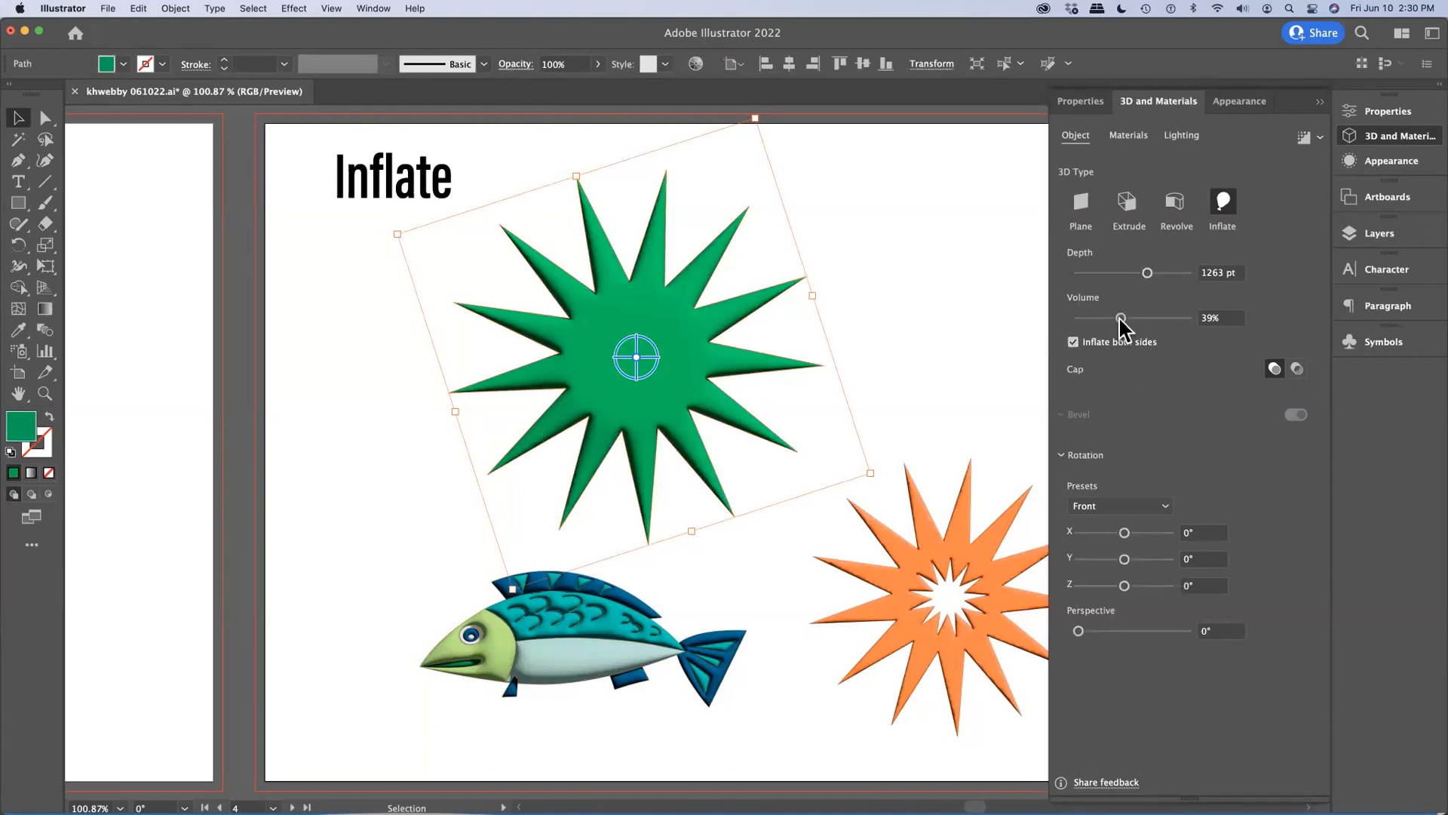
left_click_drag(1162, 329, 1151, 326)
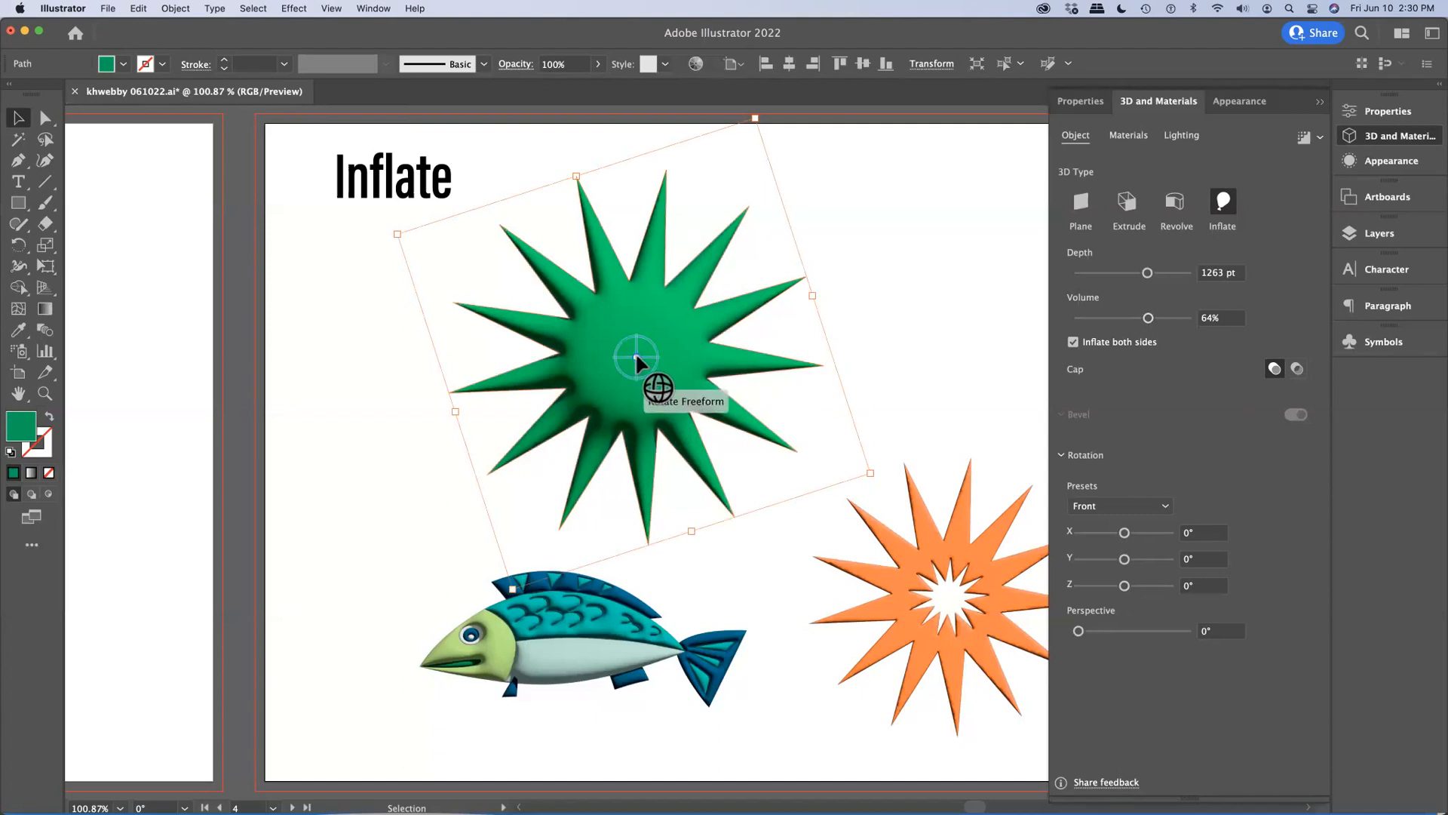
mouse_move(635, 358)
left_mouse_down()
mouse_move(705, 366)
mouse_move(650, 373)
left_mouse_up()
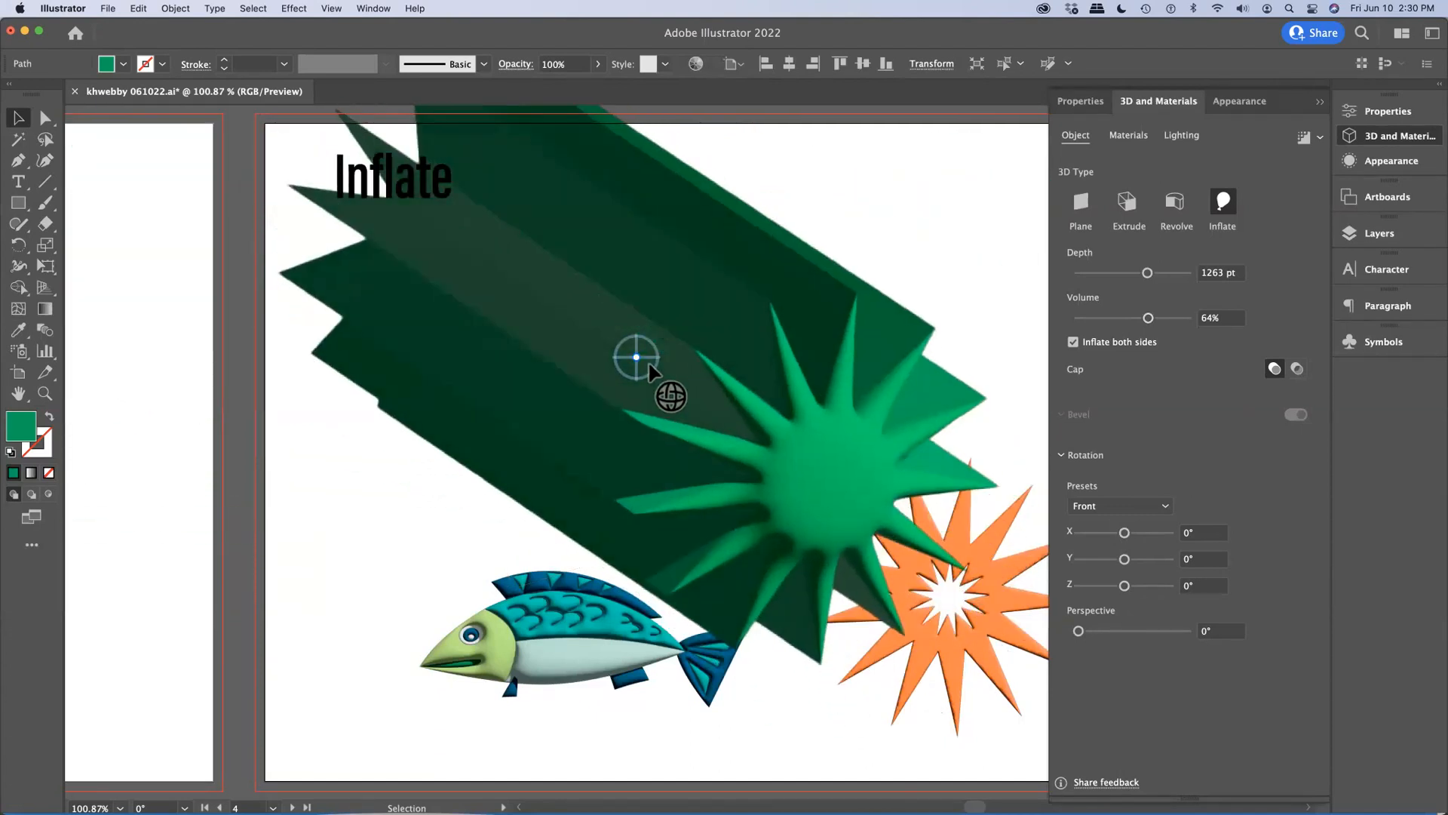
left_click_drag(1146, 272, 1078, 269)
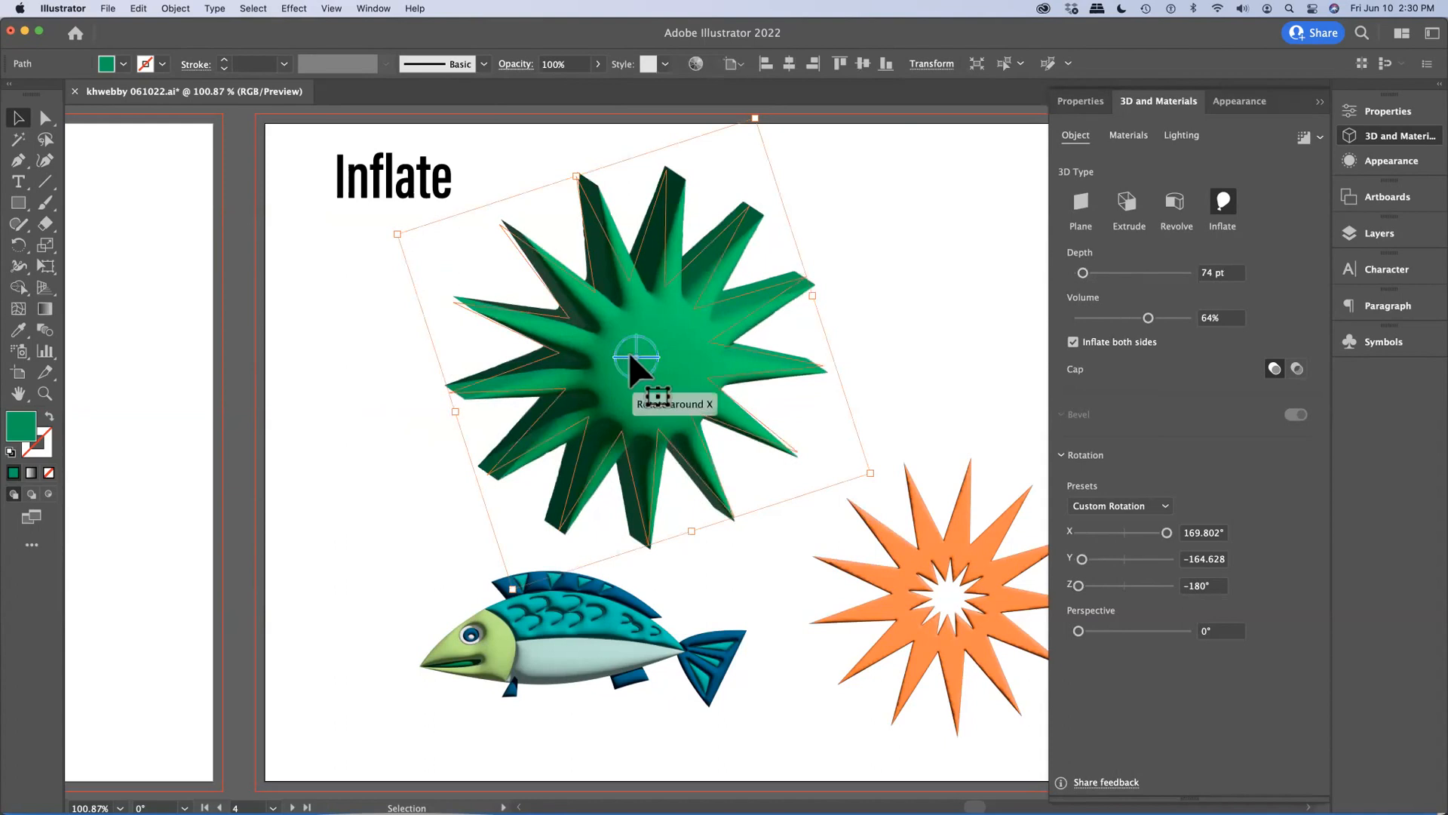
mouse_move(635, 355)
left_mouse_down()
mouse_move(744, 372)
mouse_move(695, 382)
mouse_move(679, 362)
mouse_move(694, 417)
mouse_move(625, 427)
mouse_move(632, 480)
mouse_move(567, 458)
mouse_move(536, 343)
mouse_move(617, 407)
mouse_move(635, 341)
left_mouse_up()
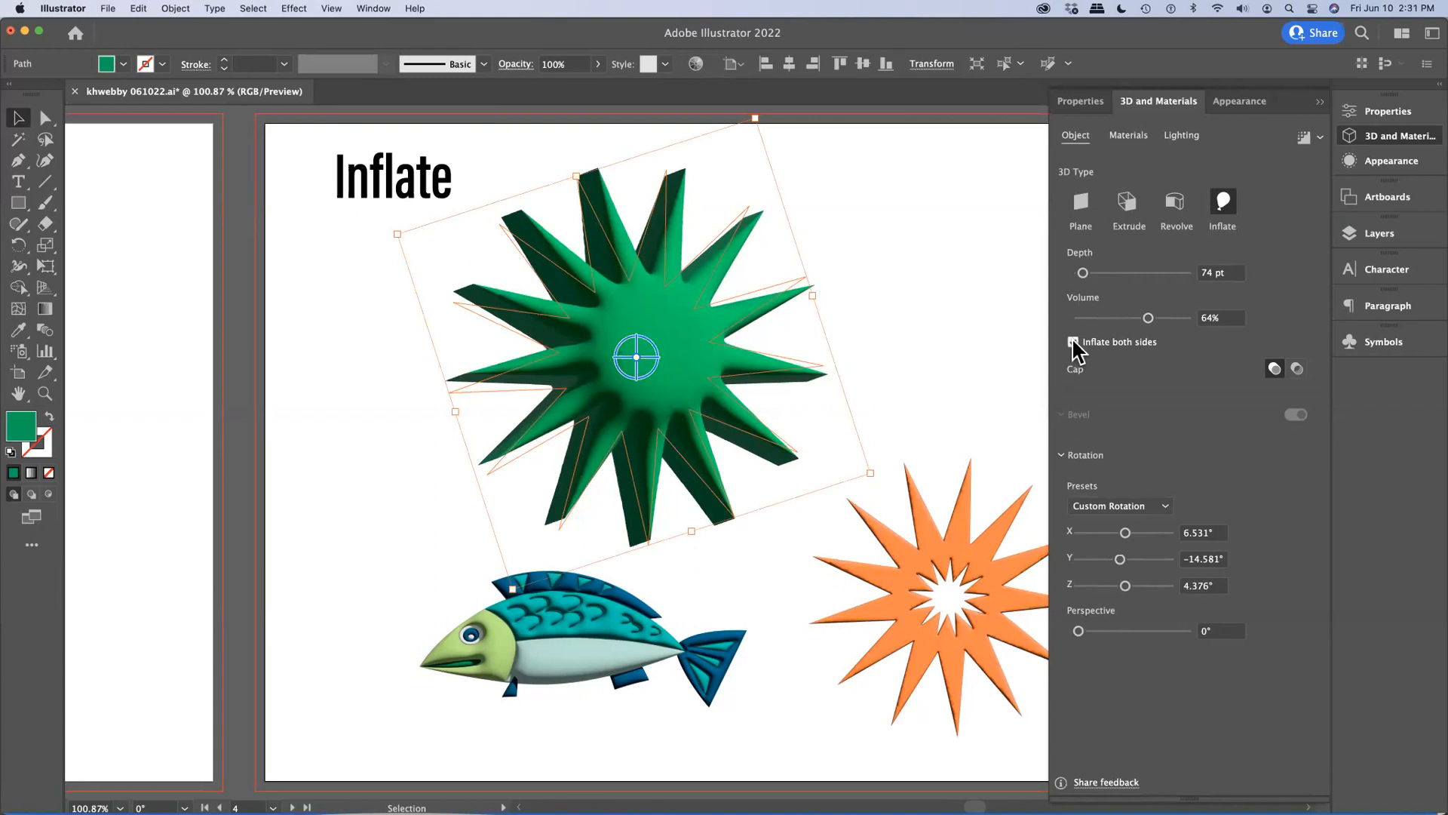
Turn off Inflate both sides for the green starburst, and try the hollow cap before restoring the solid cap.
left_click(1296, 368)
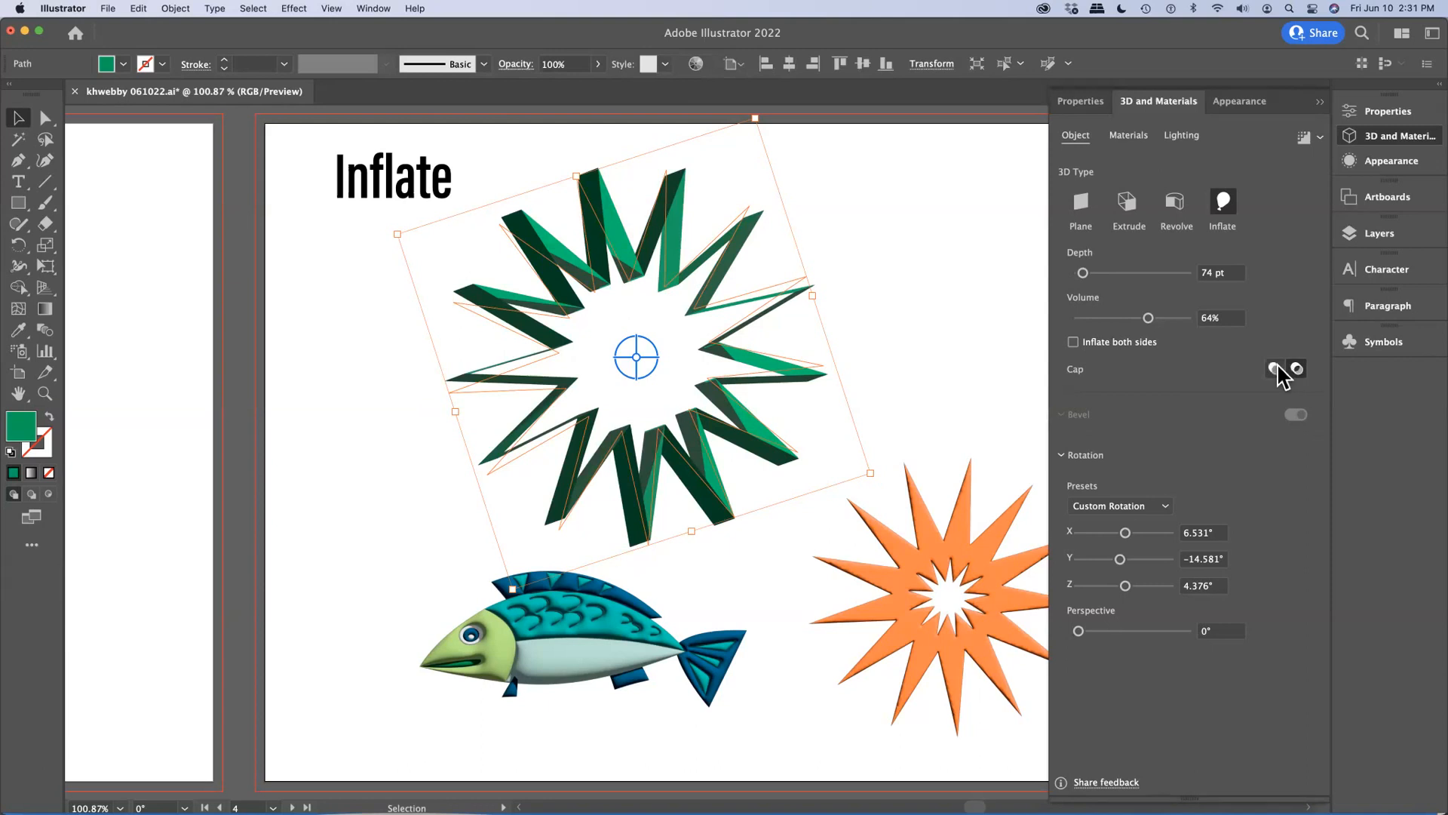
left_click(1276, 368)
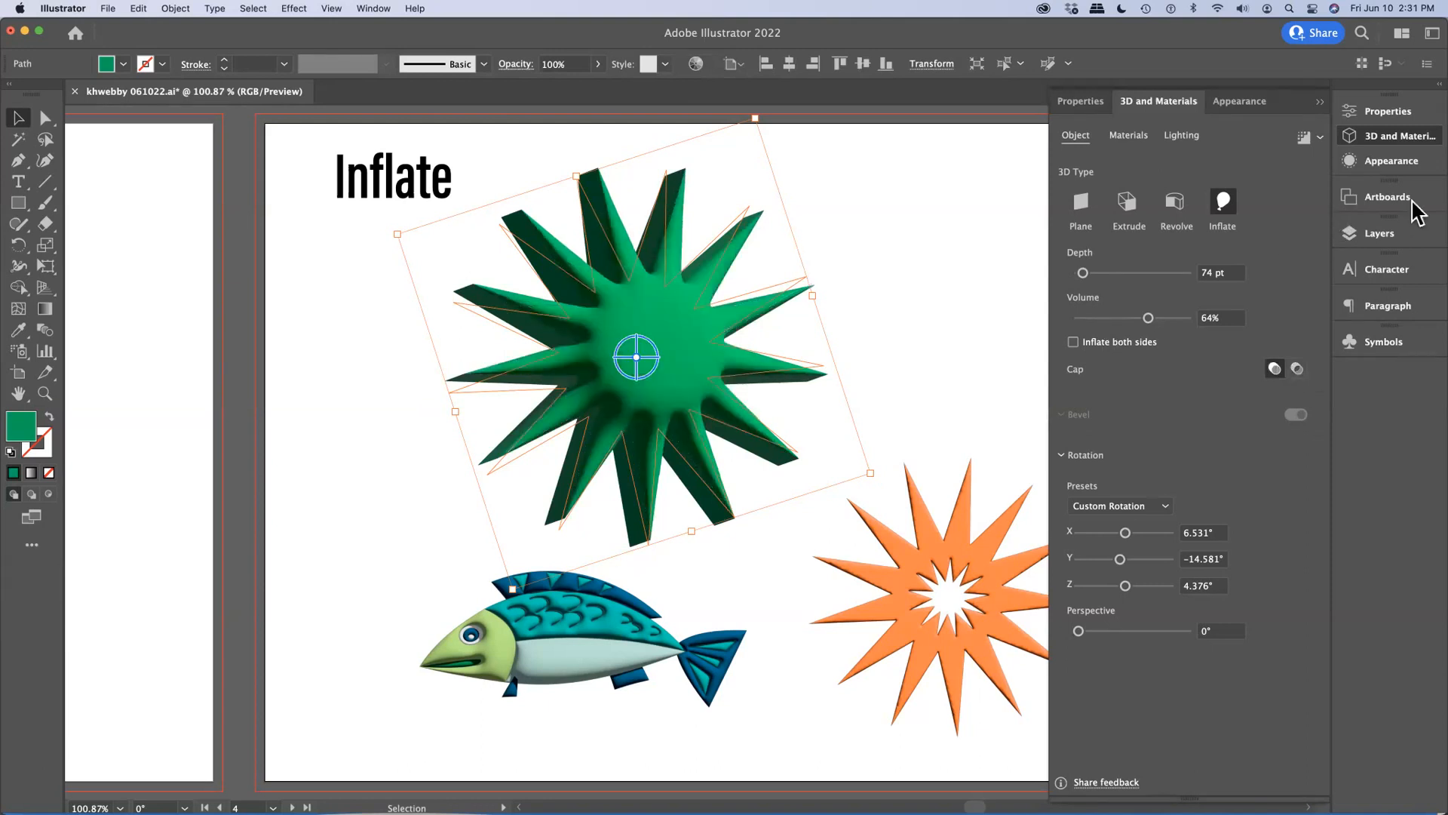
Go to artboard 5, Revolve, and select the green curved profile.
left_click(1386, 199)
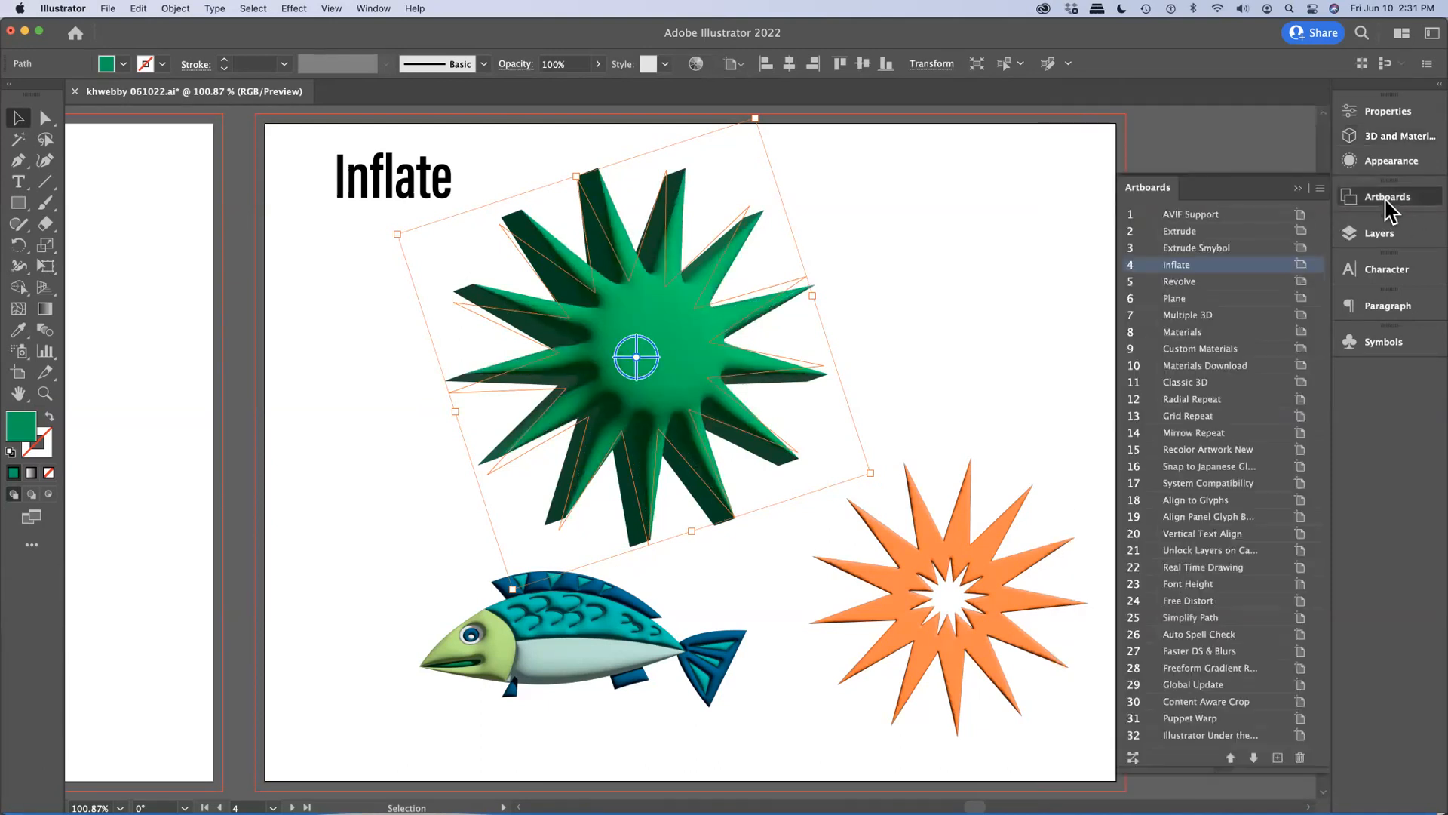
double_click(1150, 282)
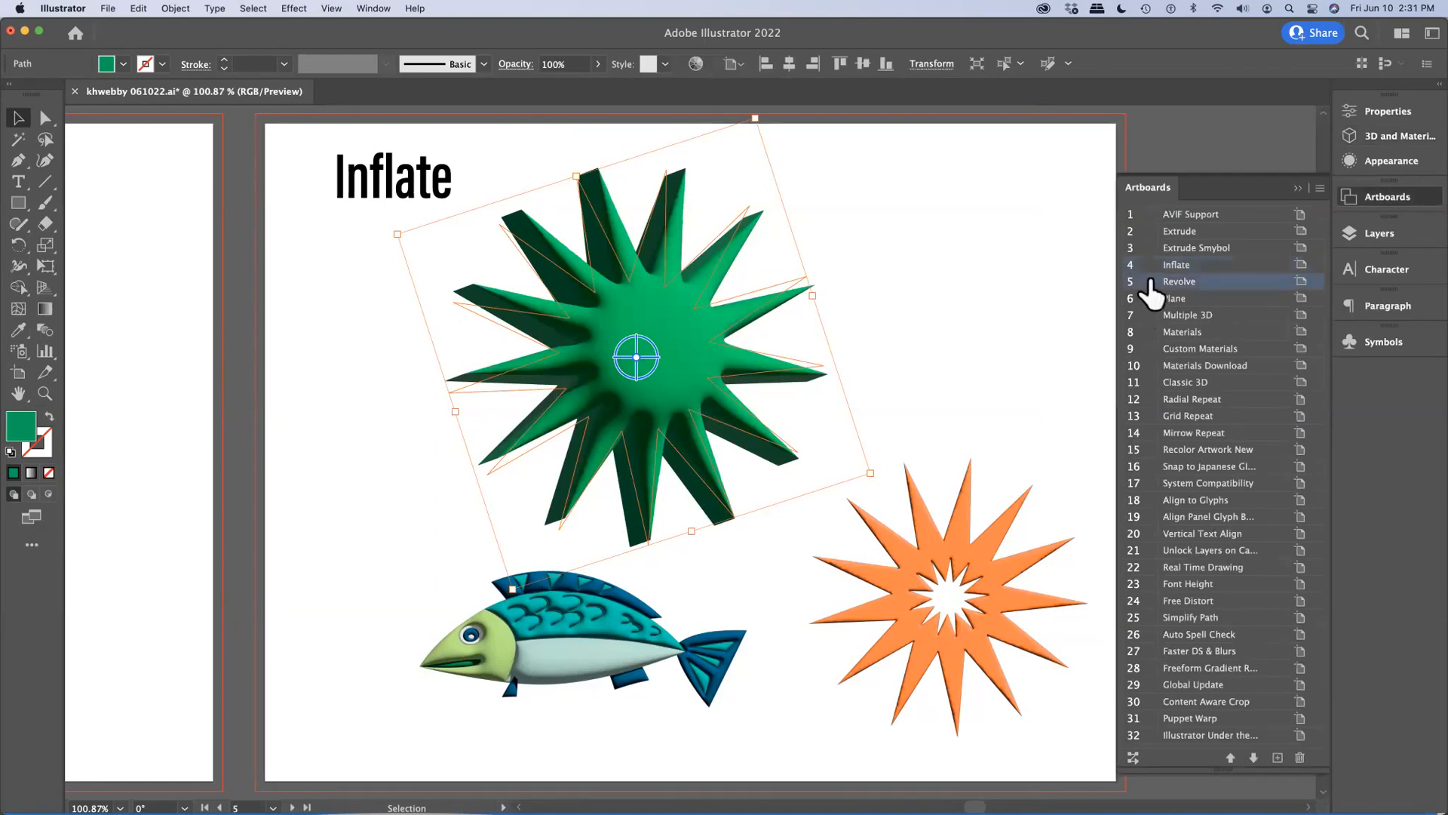
left_click(624, 469)
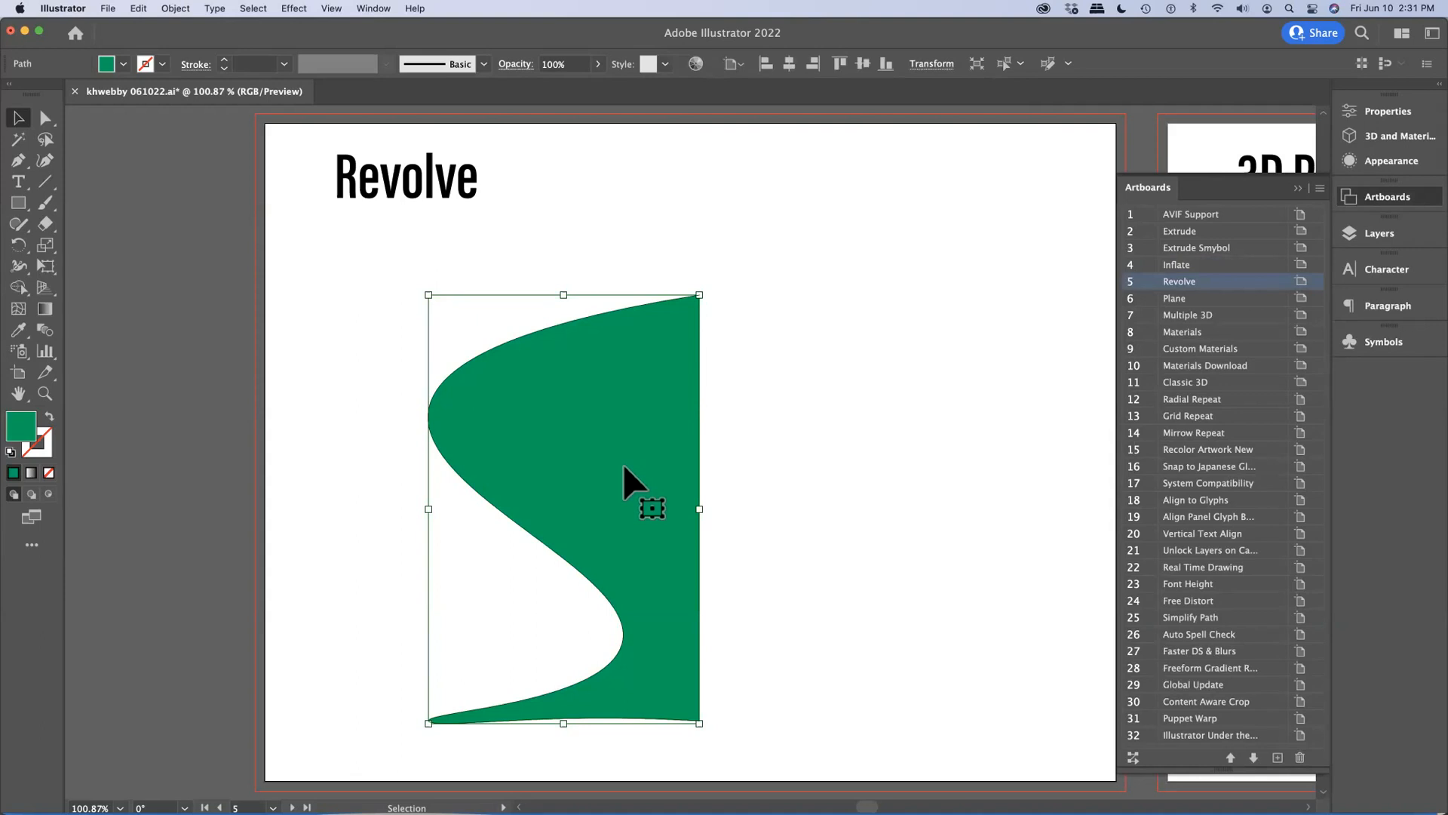
Apply the Revolve 3D type to the green profile with the offset direction from the Right Edge.
left_click(1381, 141)
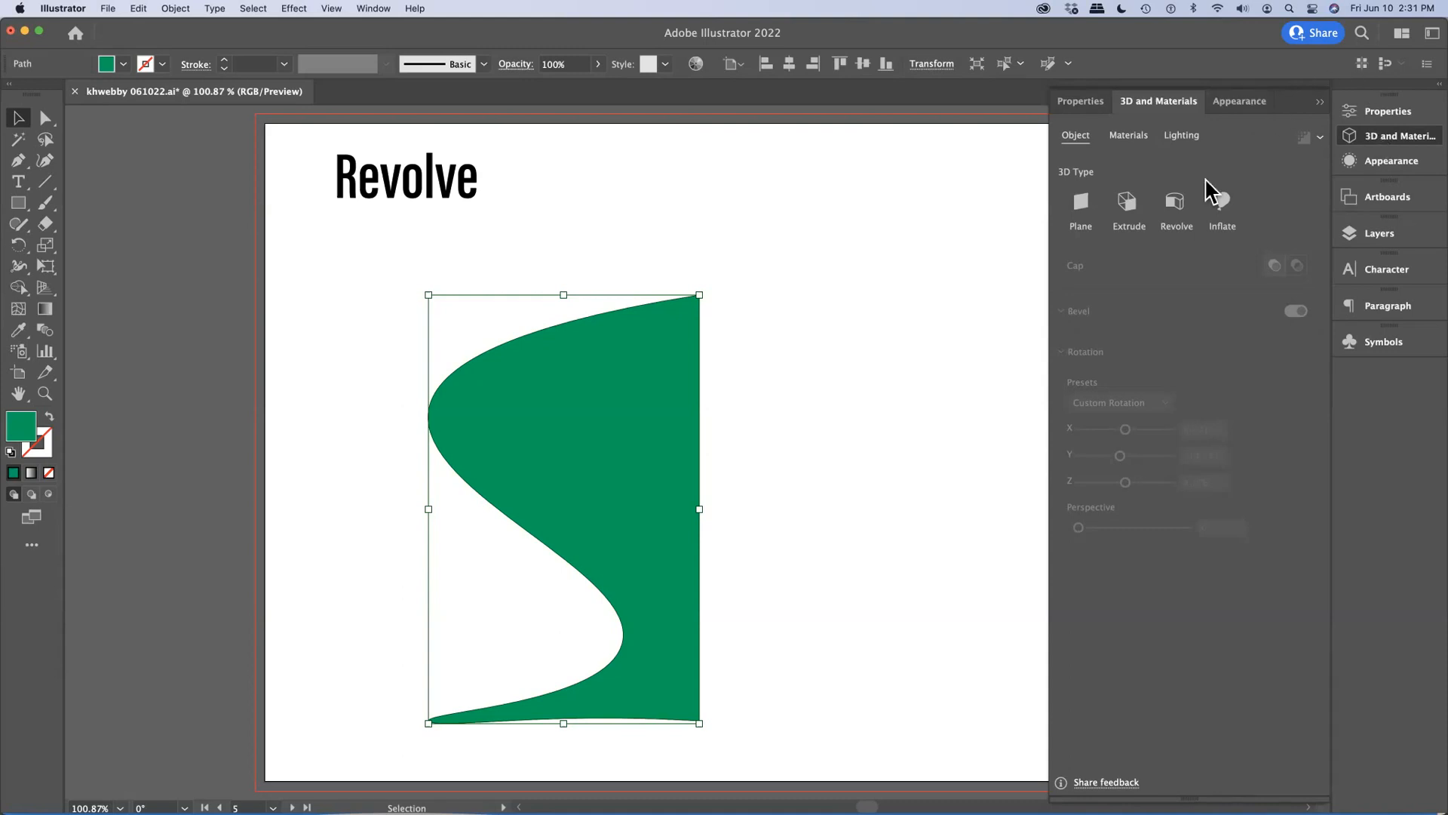
left_click(1175, 206)
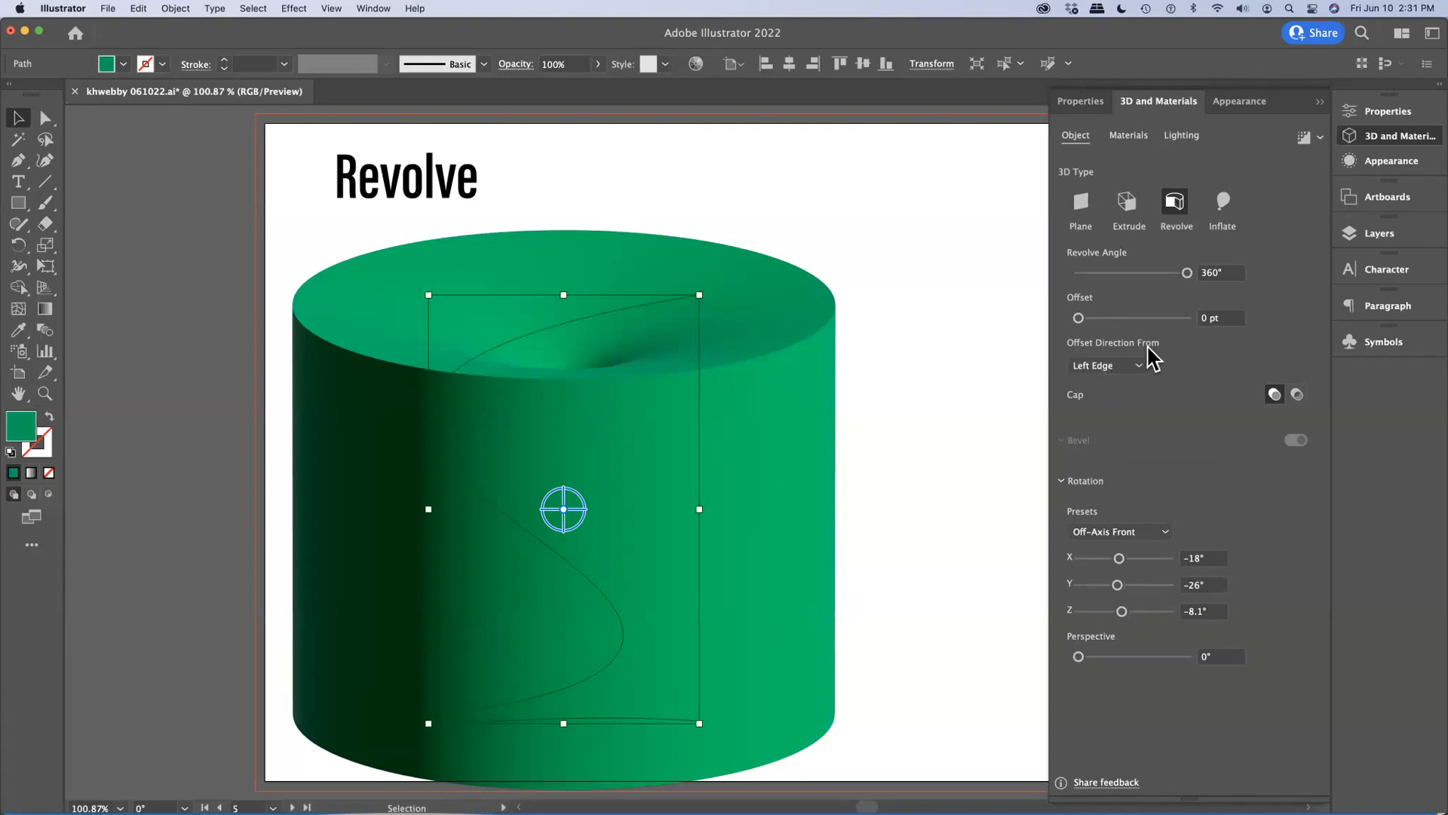
left_click(1138, 366)
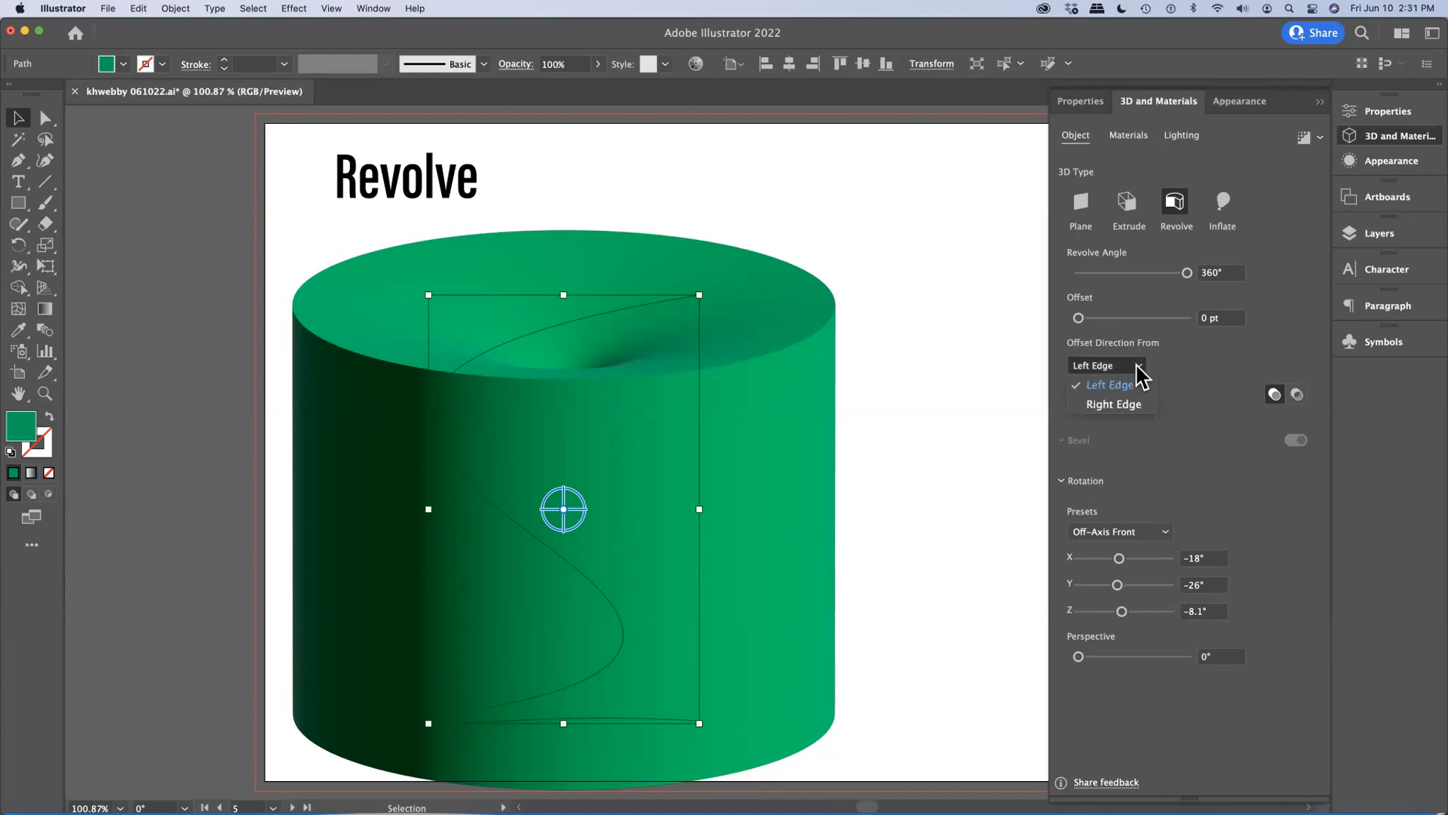
left_click(1130, 407)
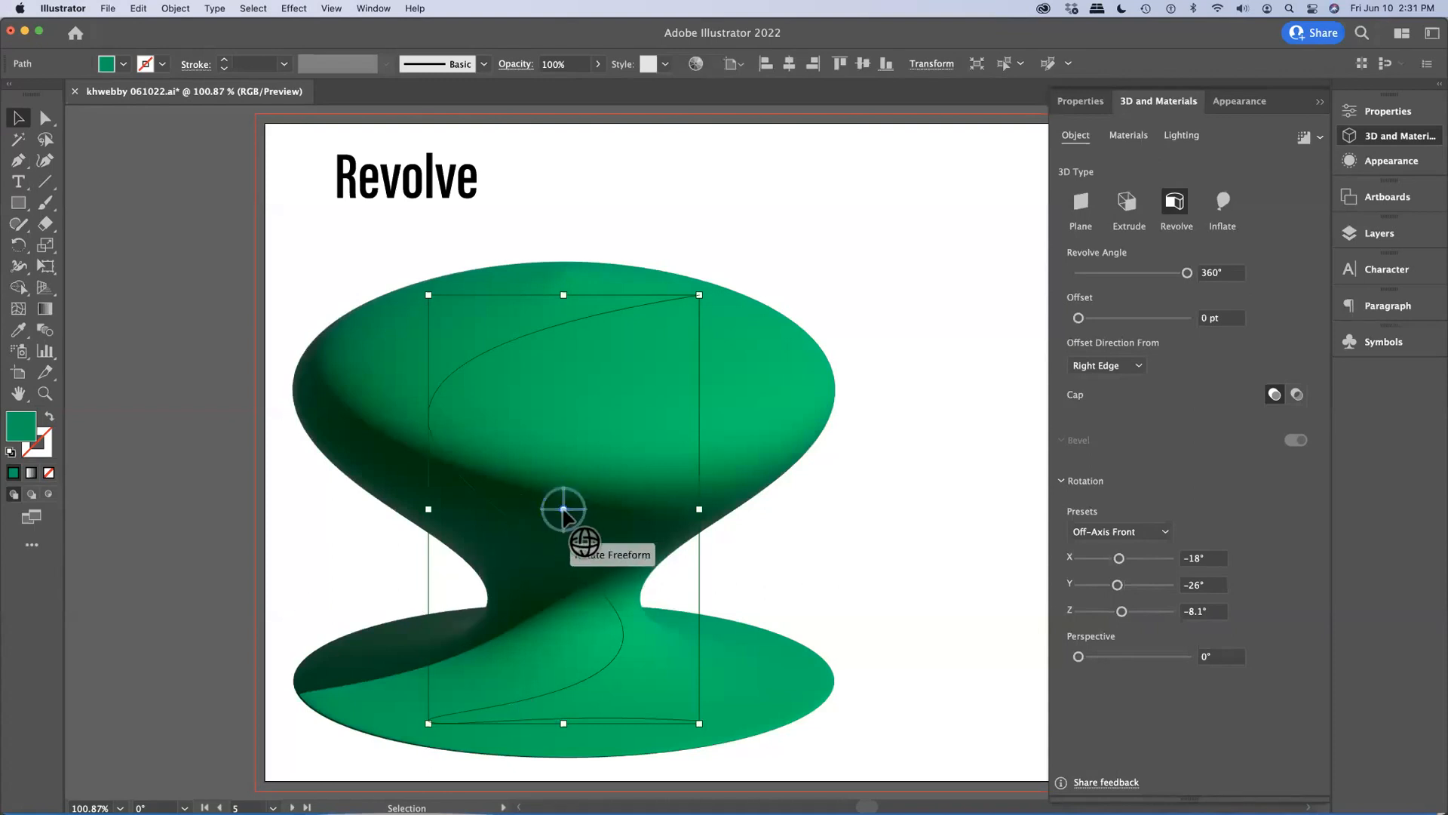
Rotate the revolved green shape to about X 96.6°, Y -156.7°, Z 147.9°, with a 115 pt offset and 116° revolve angle.
left_click_drag(563, 511, 583, 550)
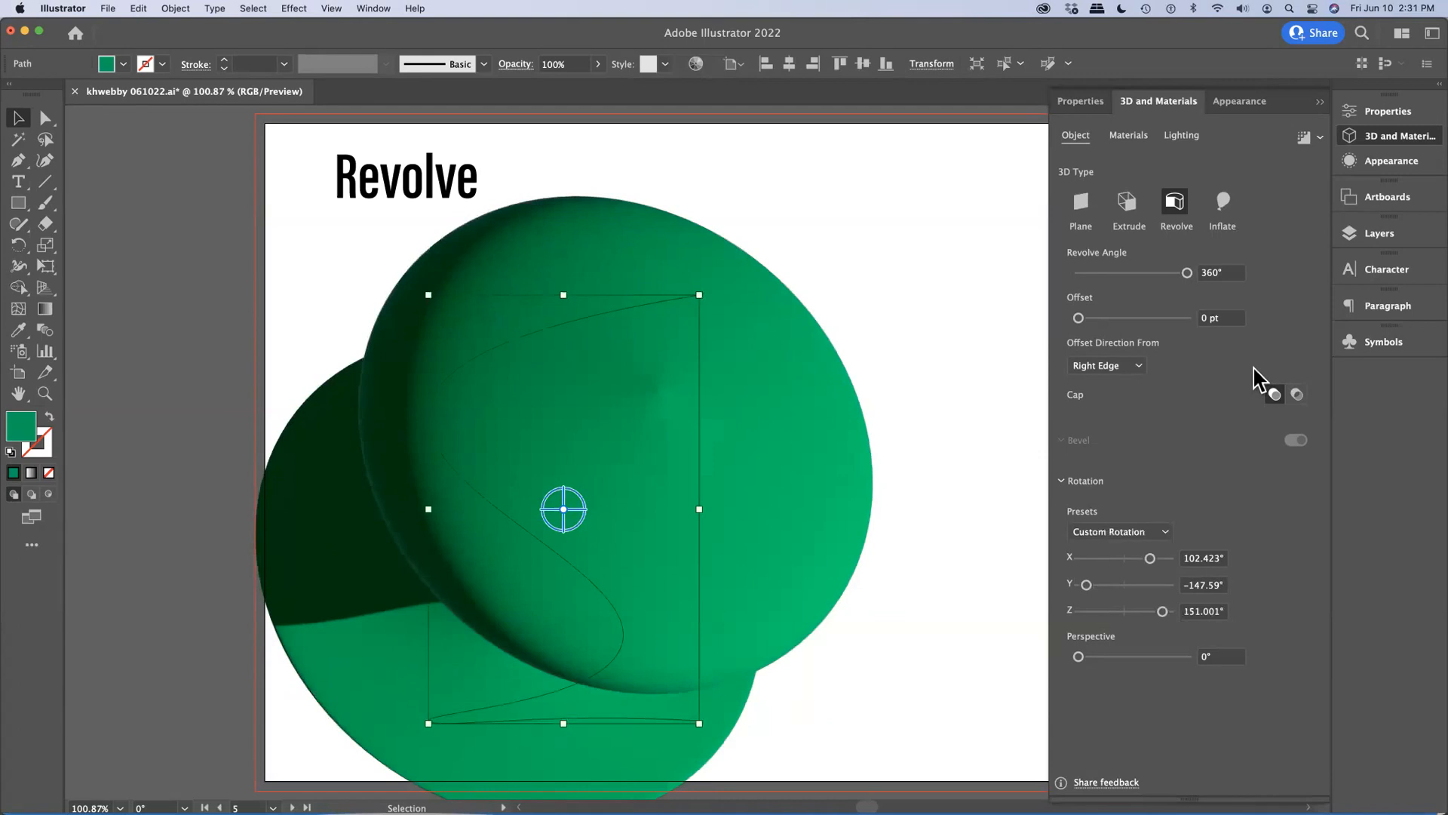
left_click_drag(1079, 317, 1090, 318)
mouse_move(563, 510)
left_mouse_down()
mouse_move(581, 453)
mouse_move(585, 475)
mouse_move(700, 496)
mouse_move(687, 487)
mouse_move(657, 530)
mouse_move(621, 498)
mouse_move(550, 528)
mouse_move(606, 520)
mouse_move(574, 529)
mouse_move(557, 513)
left_mouse_up()
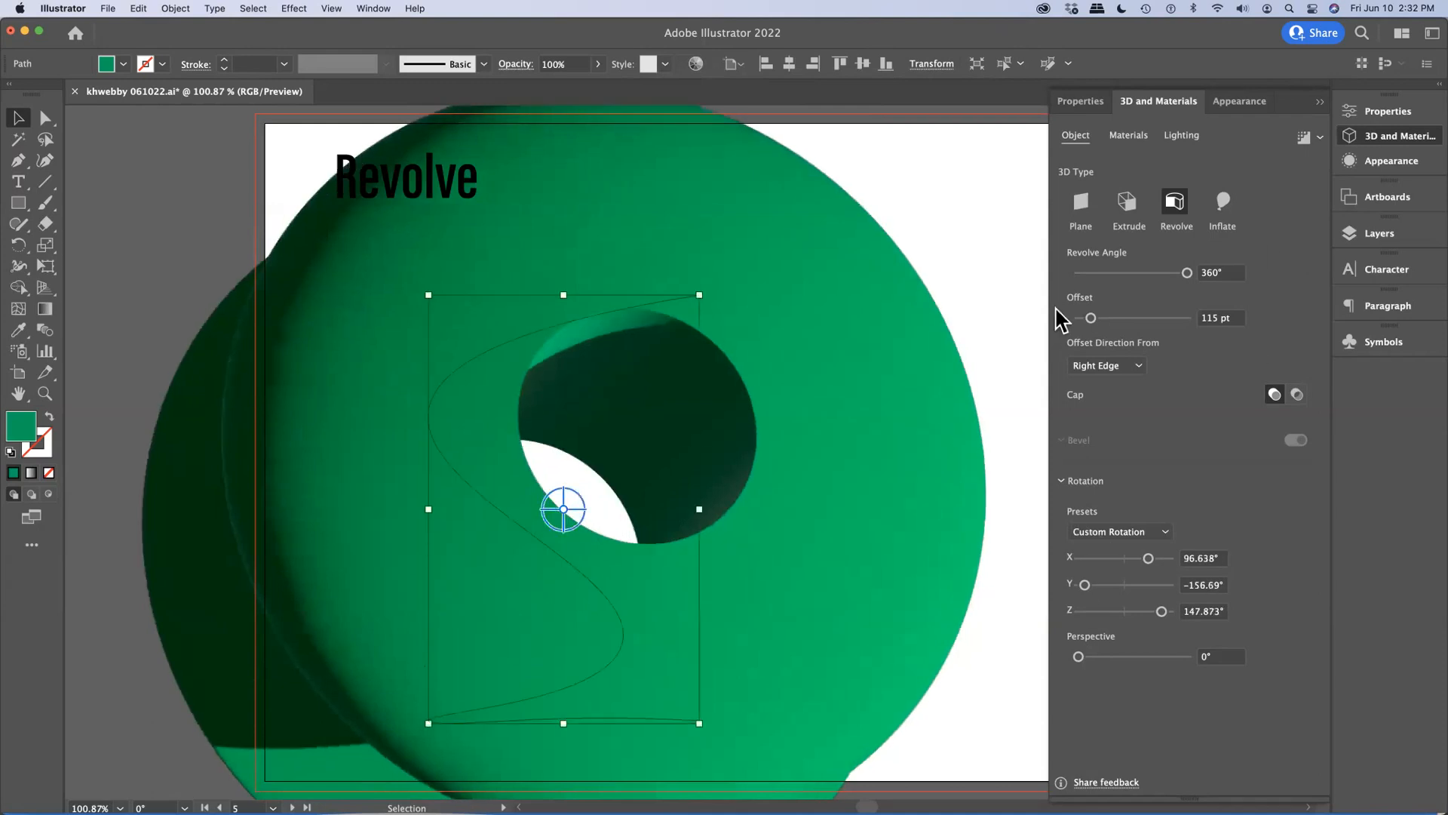
mouse_move(1080, 659)
left_mouse_down()
mouse_move(1134, 658)
mouse_move(1087, 668)
left_mouse_up()
left_click_drag(1187, 273, 1111, 268)
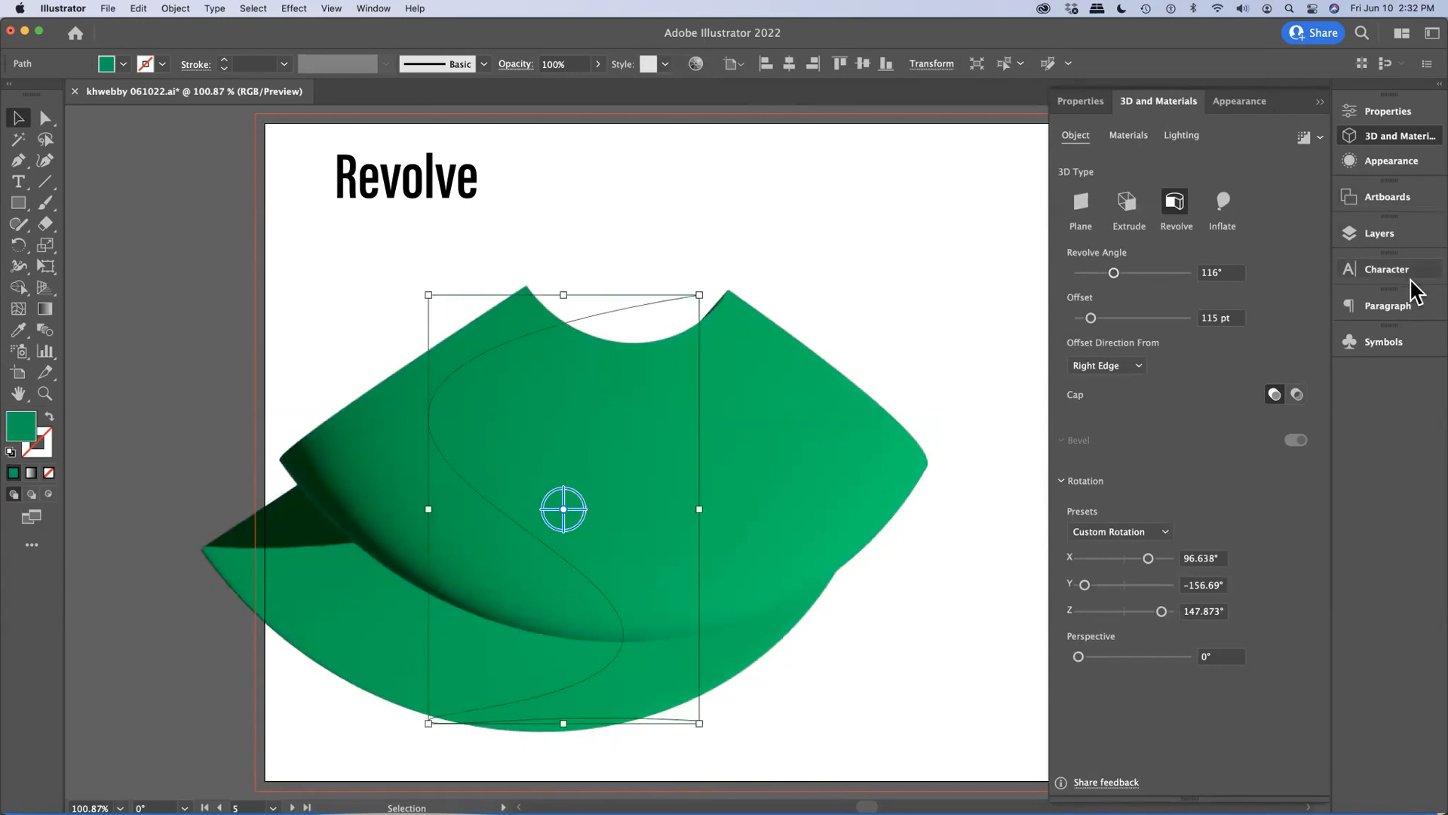
Go to artboard 6, Plane, and apply the Plane 3D type to the purple cat.
left_click(1386, 198)
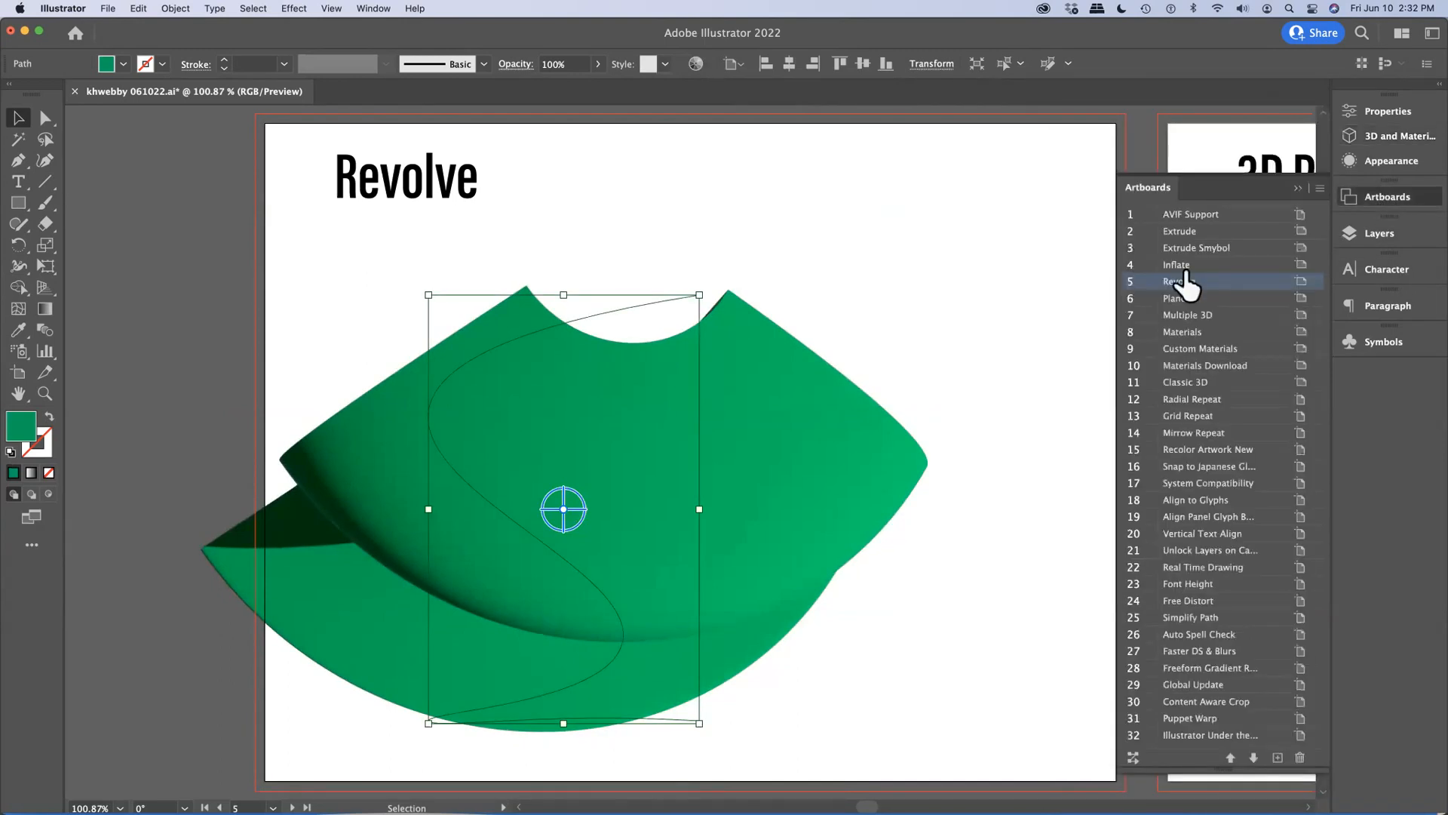
double_click(1152, 298)
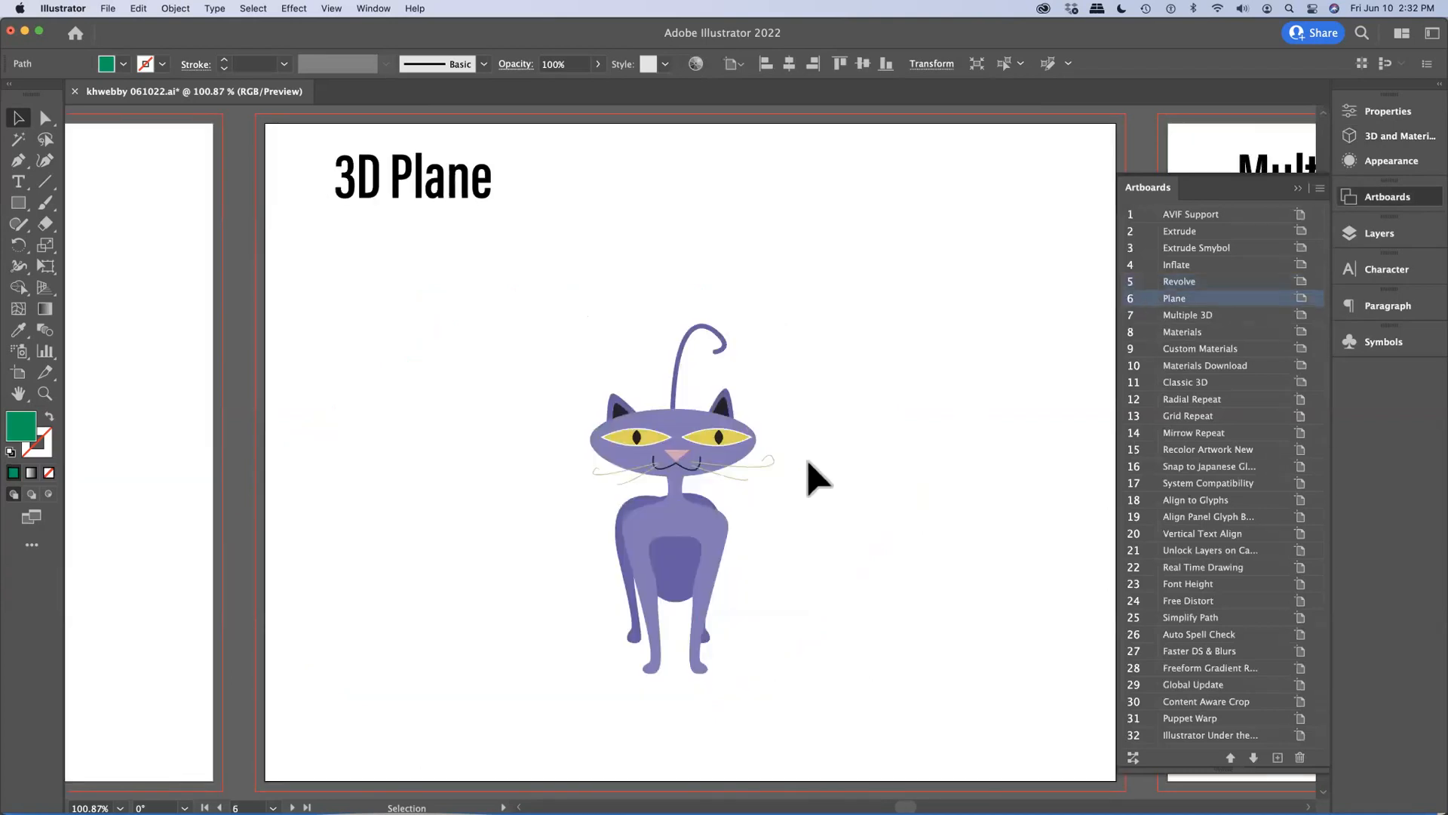
left_click(679, 437)
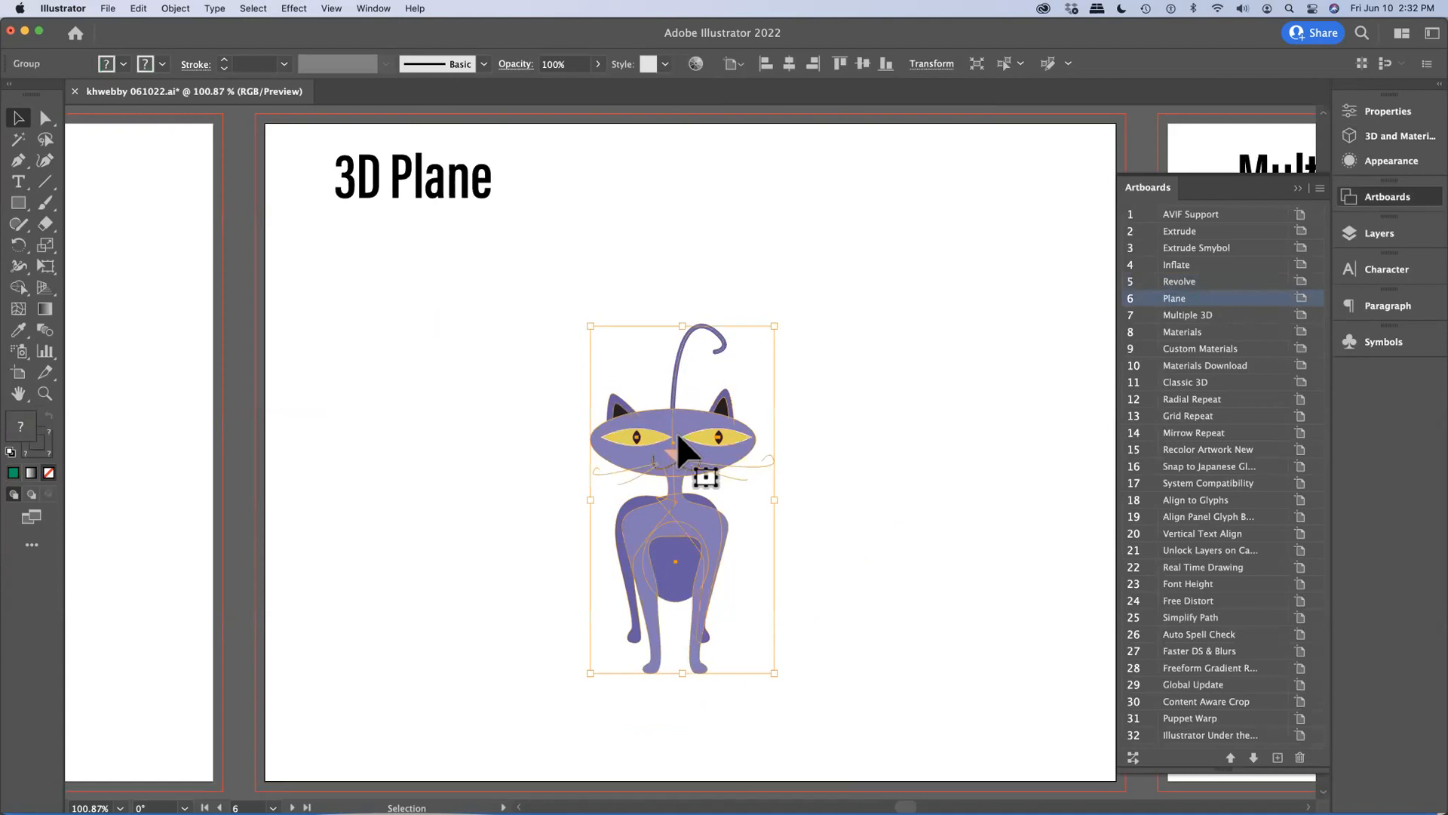
left_click(1399, 136)
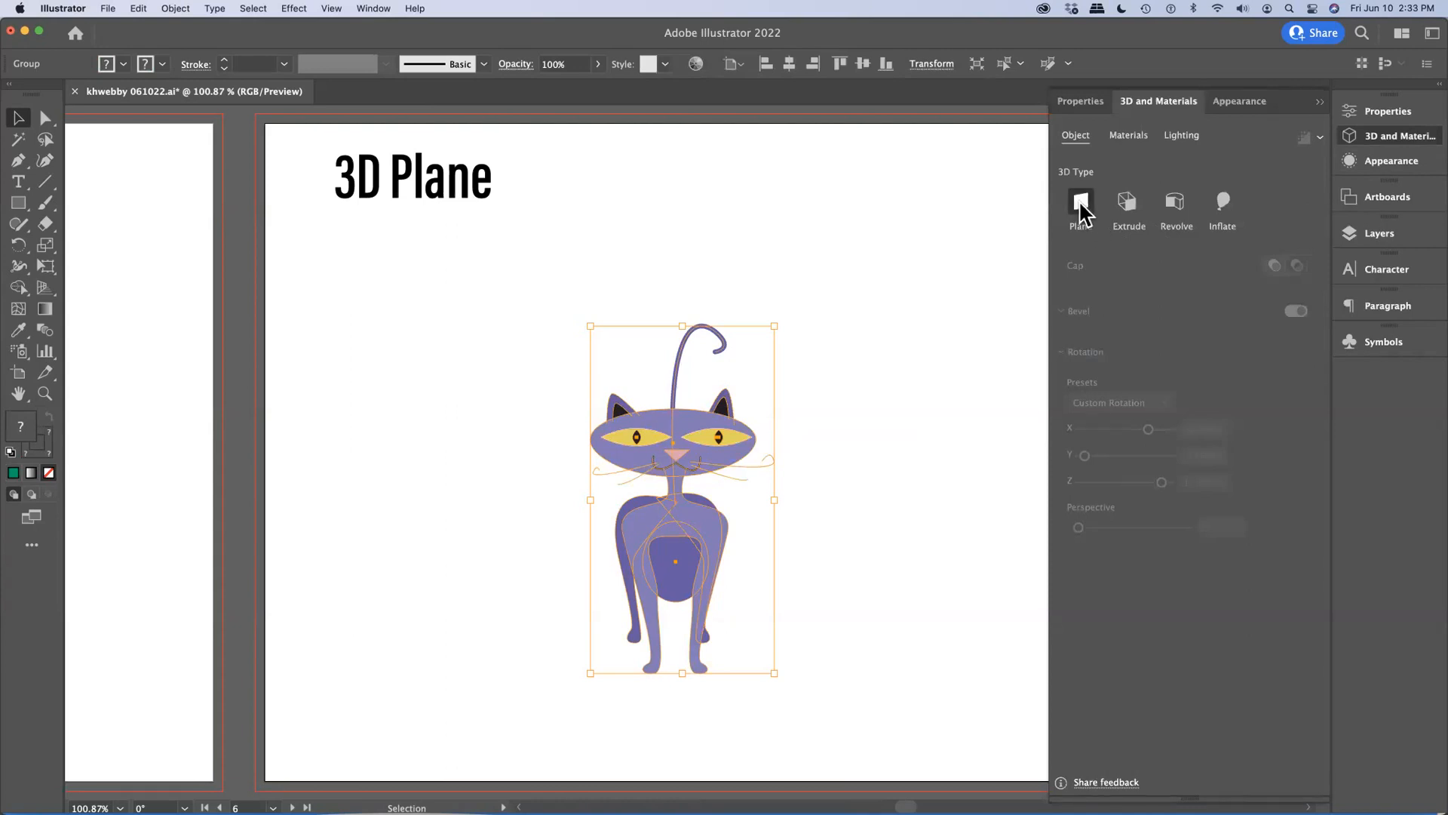
left_click(1081, 212)
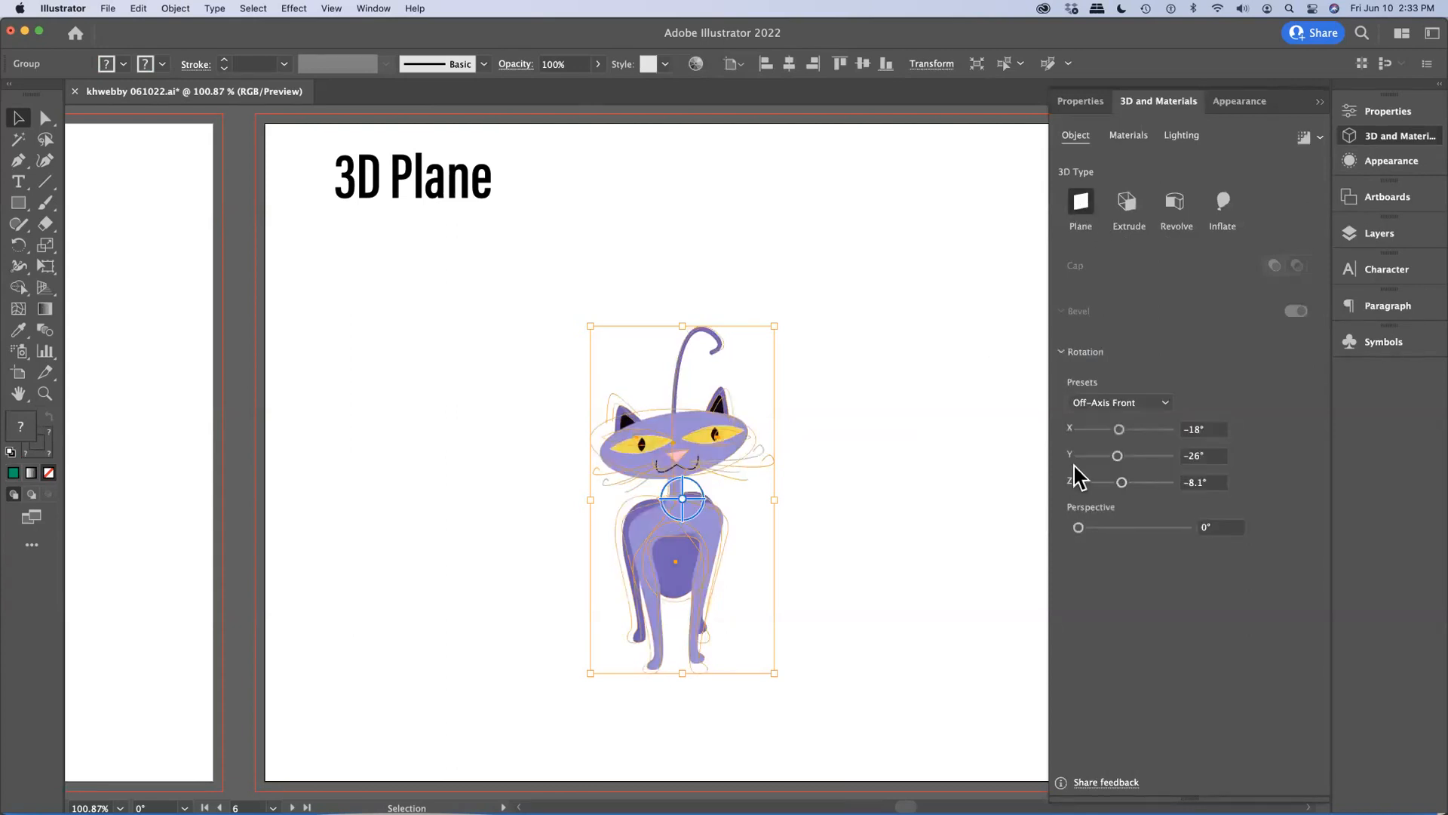
Try a Y rotation of -45° on the purple cat and restore the Off-Axis Front rotation preset.
left_click_drag(1123, 455, 1115, 455)
left_click_drag(1112, 454, 1116, 454)
left_click(1150, 405)
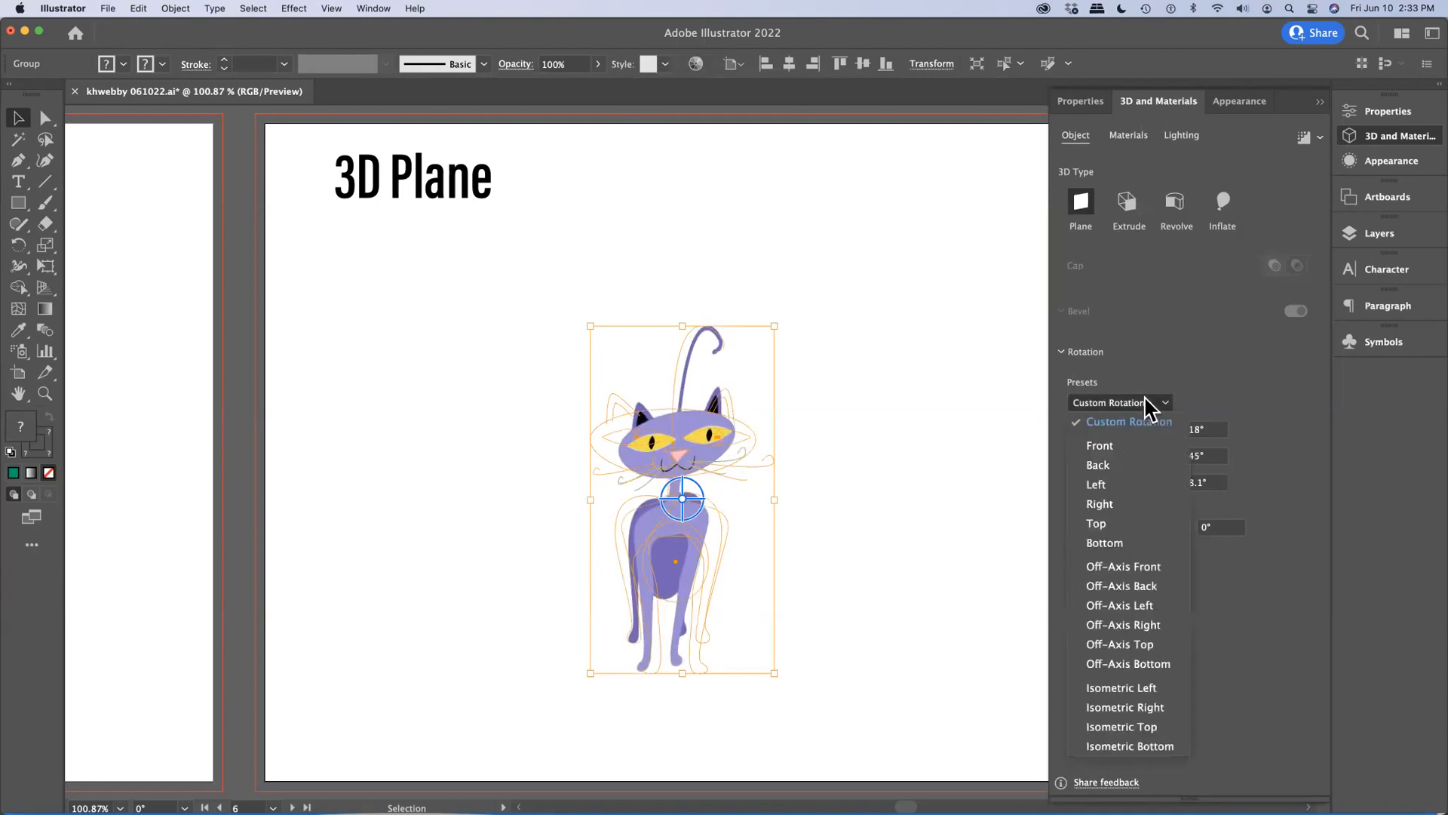
left_click(1130, 568)
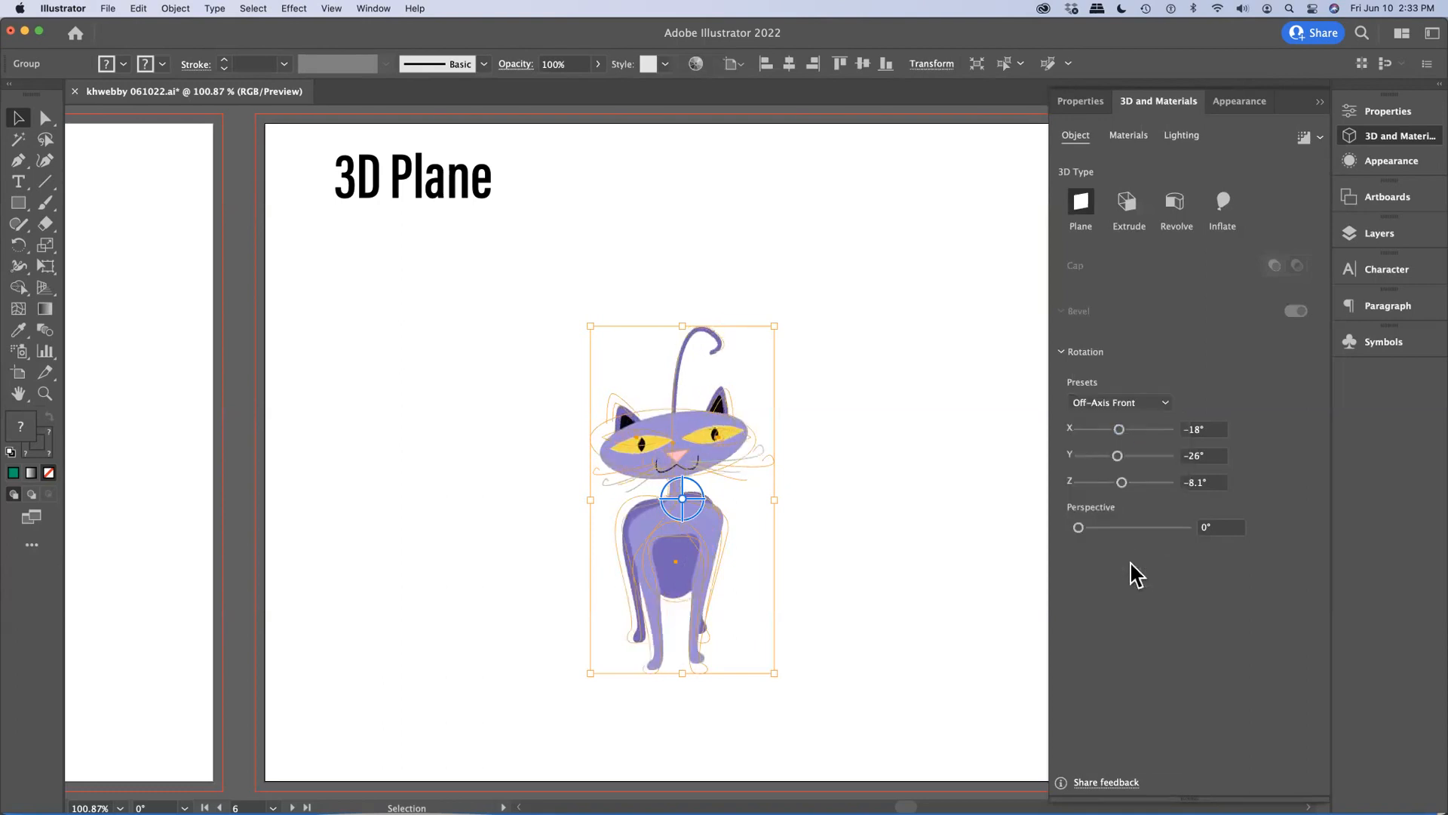
Set the purple cat's Y rotation to -45° and its perspective to 160°.
left_click(1119, 457)
mouse_move(1122, 458)
left_mouse_down()
mouse_move(1179, 468)
mouse_move(1118, 475)
left_mouse_up()
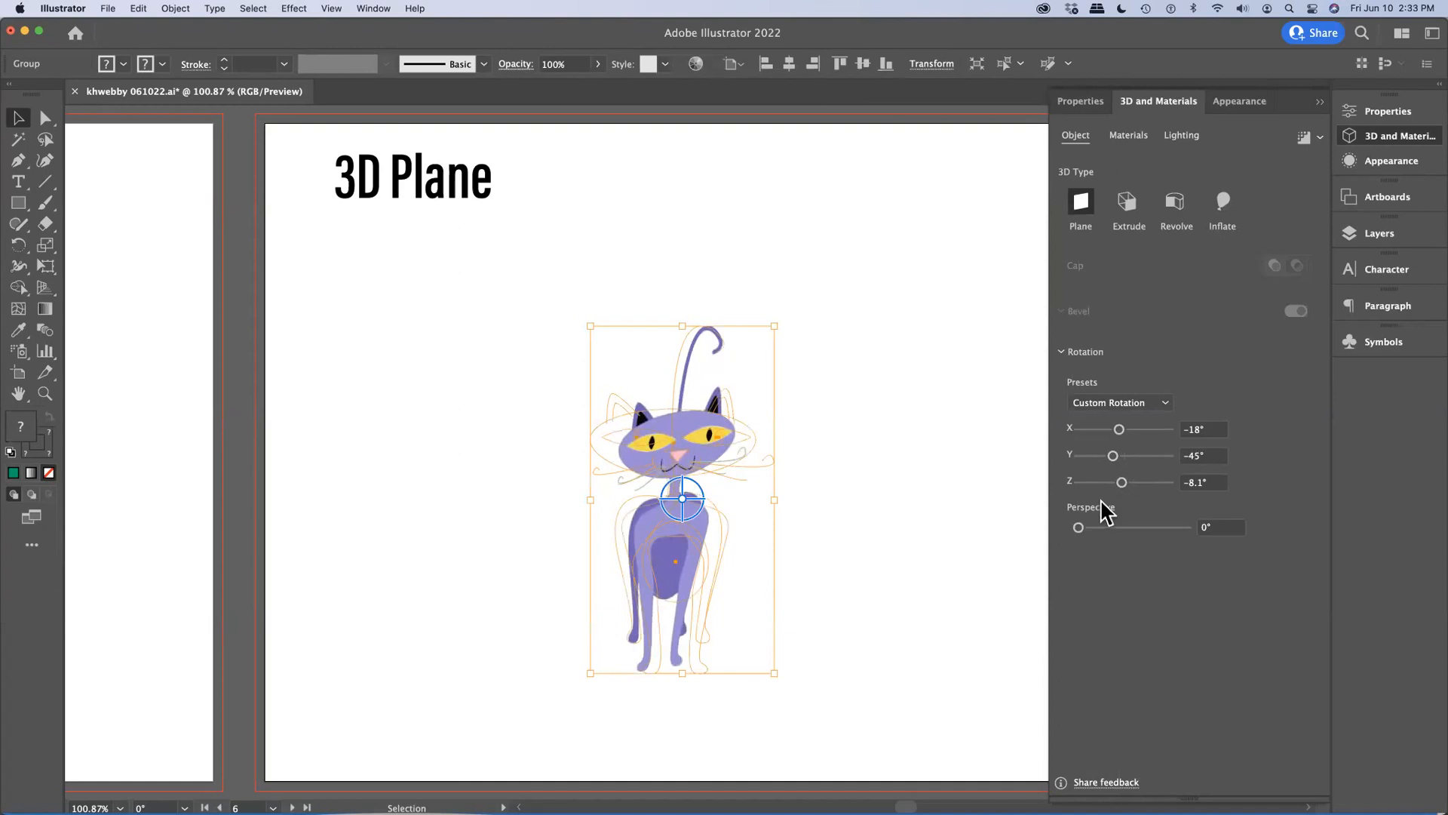
left_click_drag(1079, 527, 1247, 563)
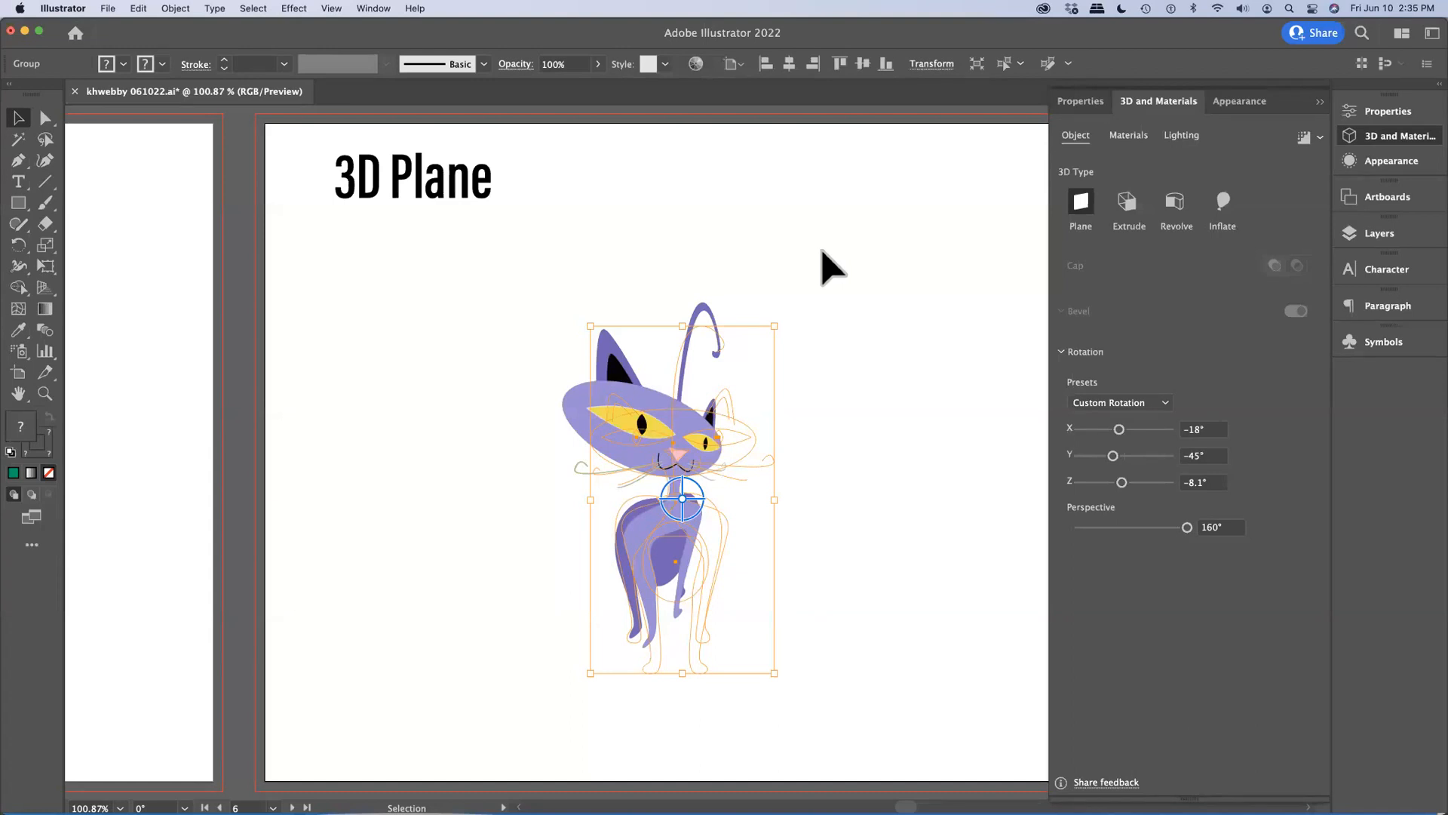
Go to artboard 7, Multiple 3D, and extrude the guitar, cat and umbrella artwork together.
left_click(1388, 204)
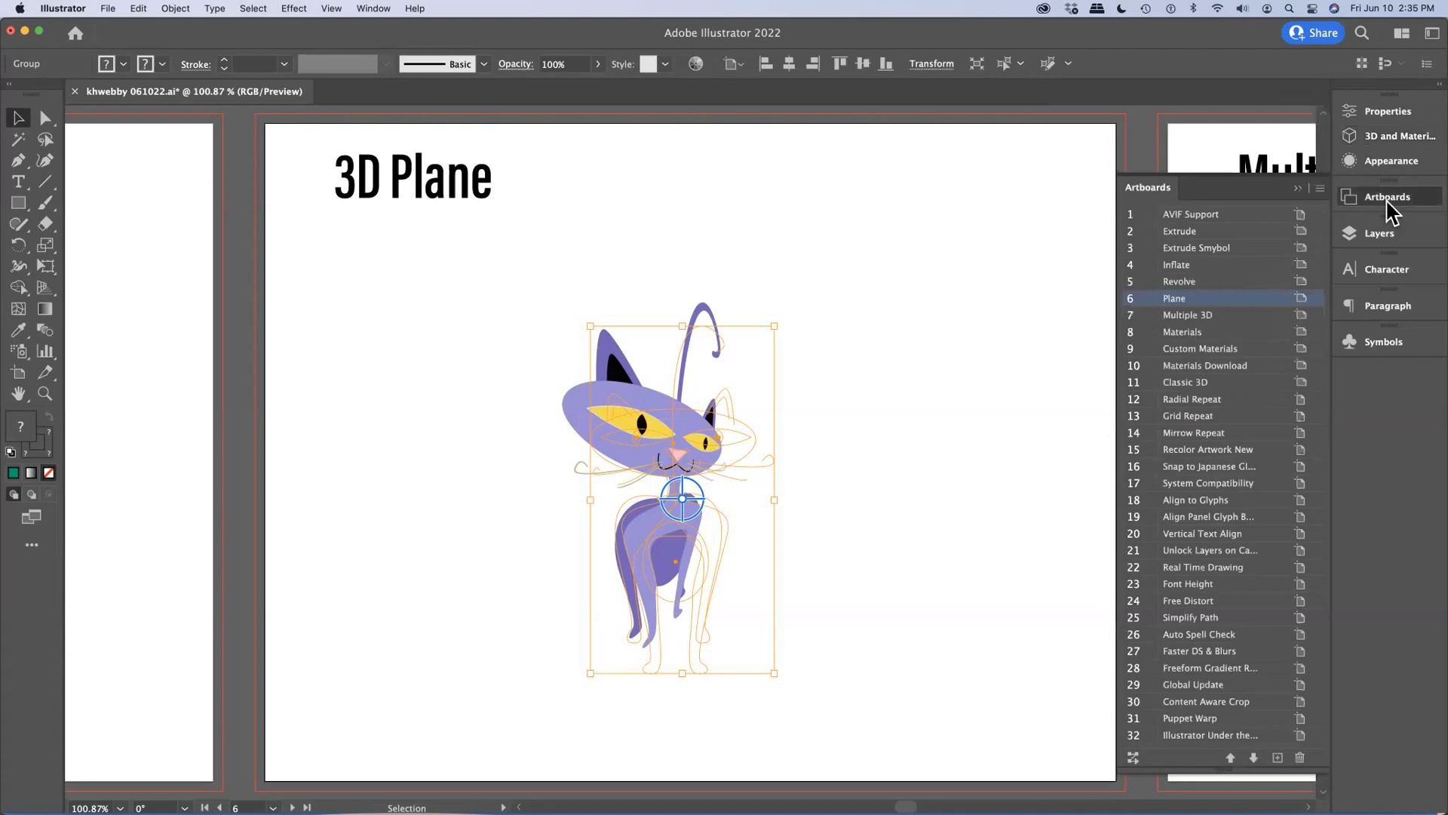
double_click(1147, 317)
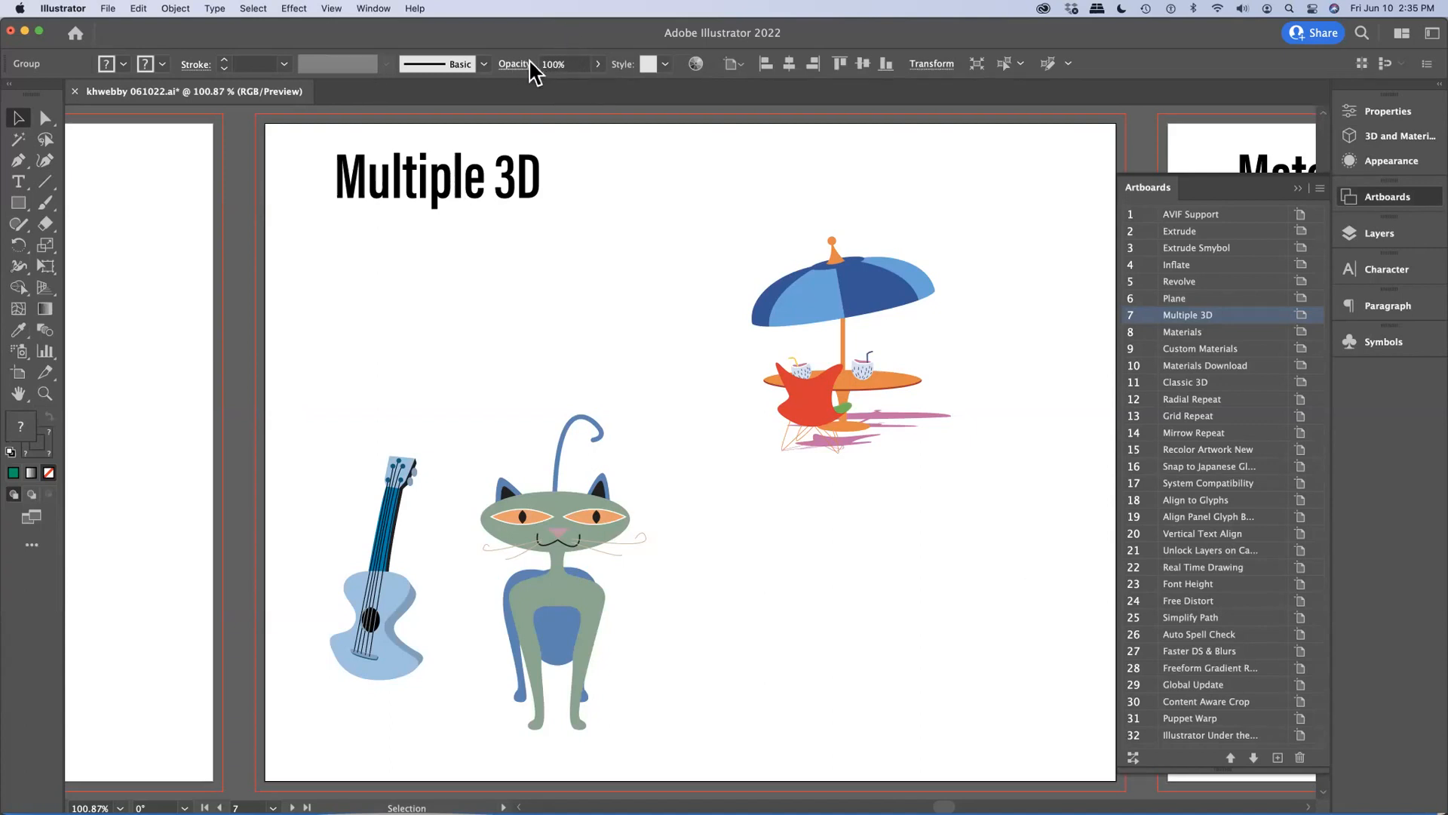
left_click_drag(312, 242, 827, 543)
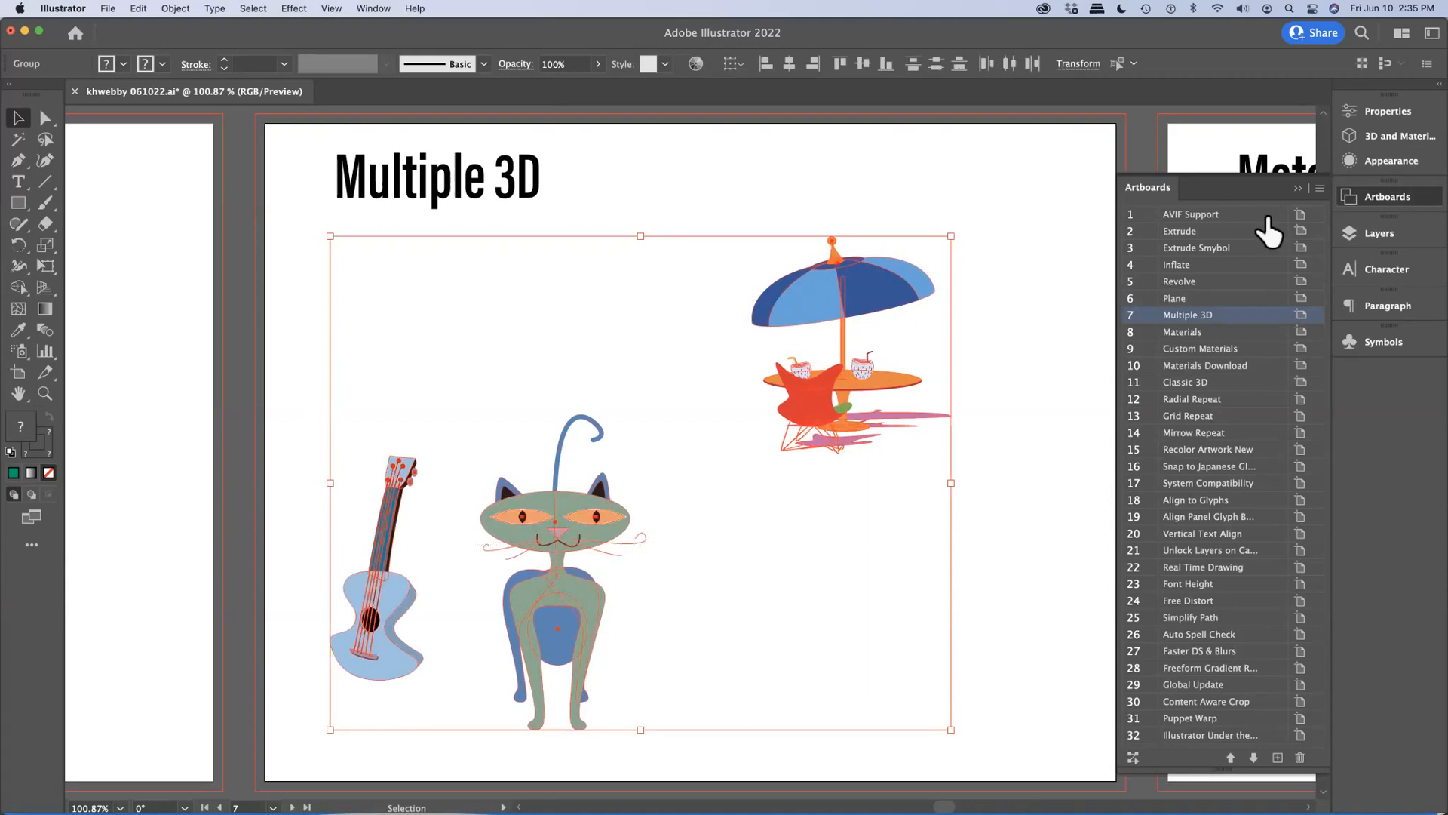
left_click(1402, 138)
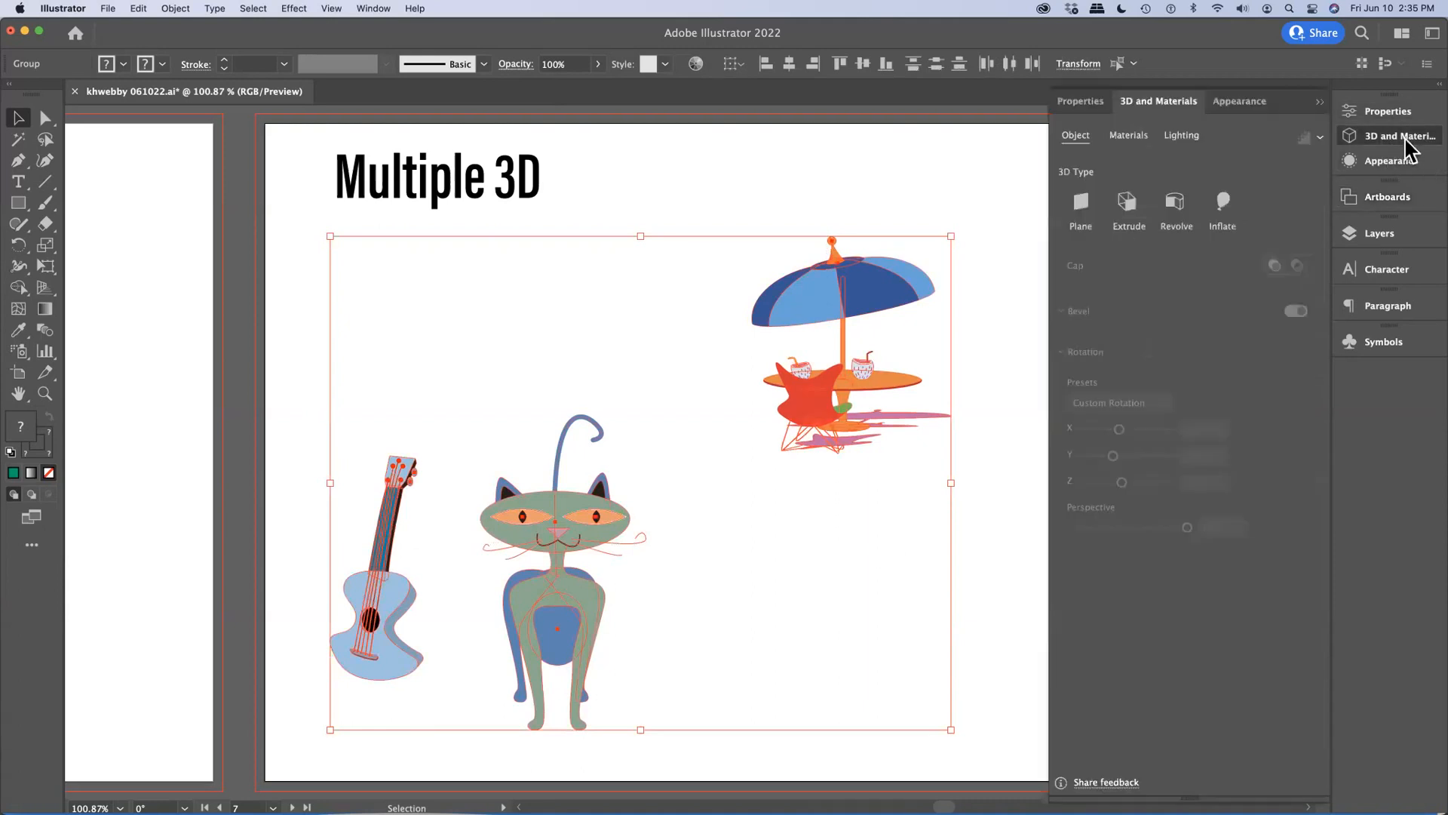
left_click(1126, 201)
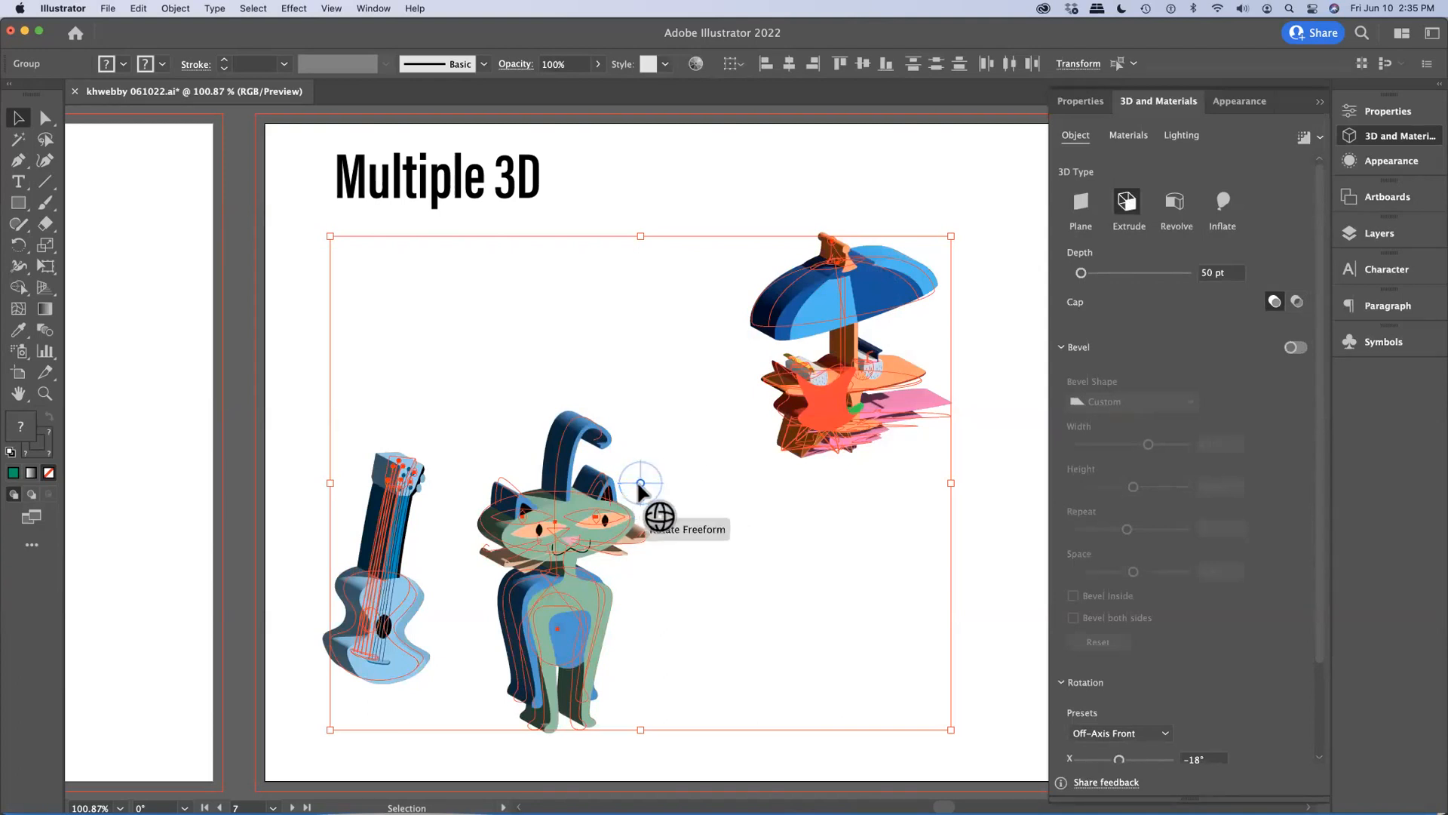
Try a freeform rotation of the three extruded objects together and undo it.
left_click_drag(640, 482, 666, 483)
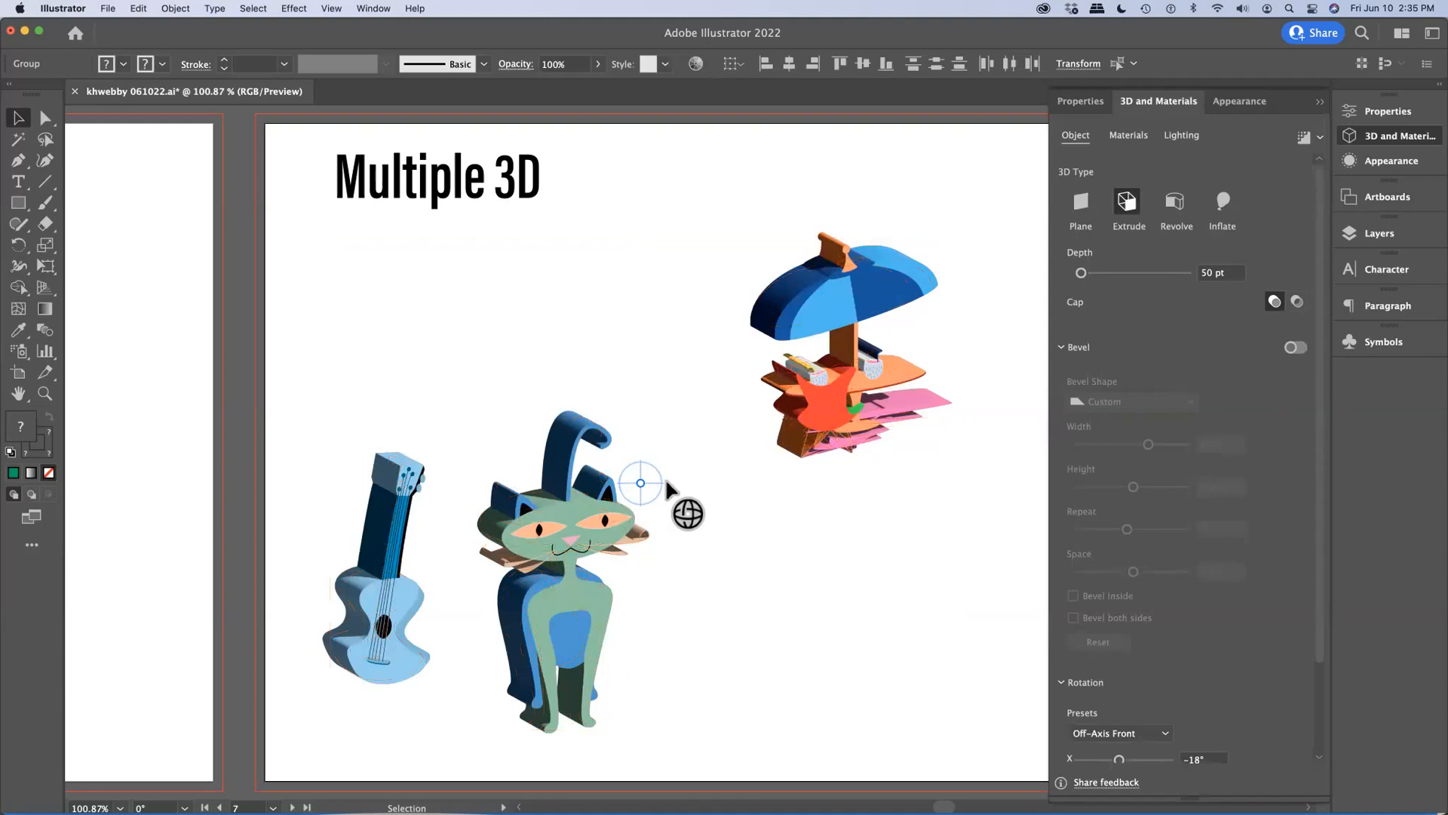
left_click_drag(667, 483, 663, 484)
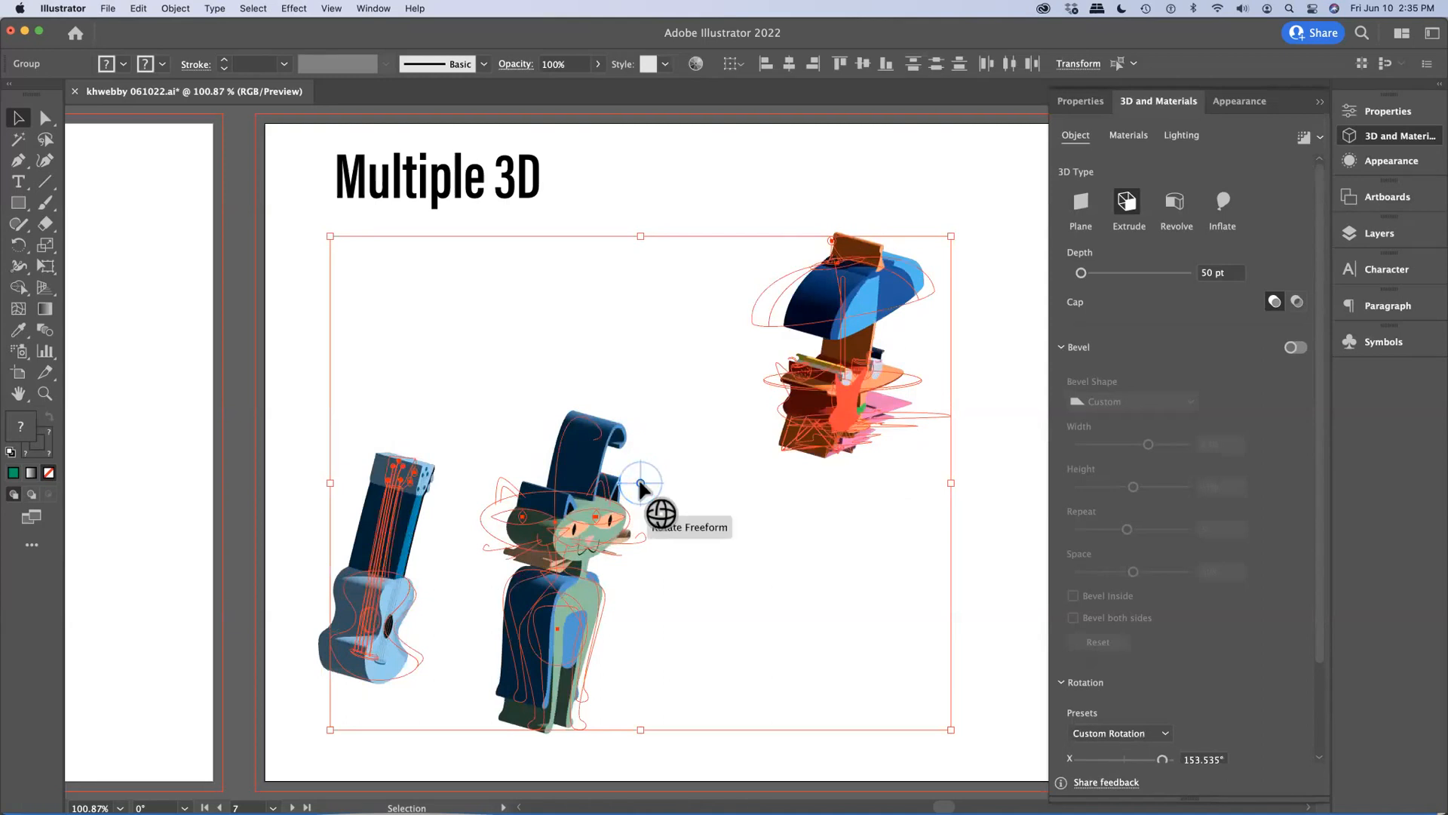
key("a")
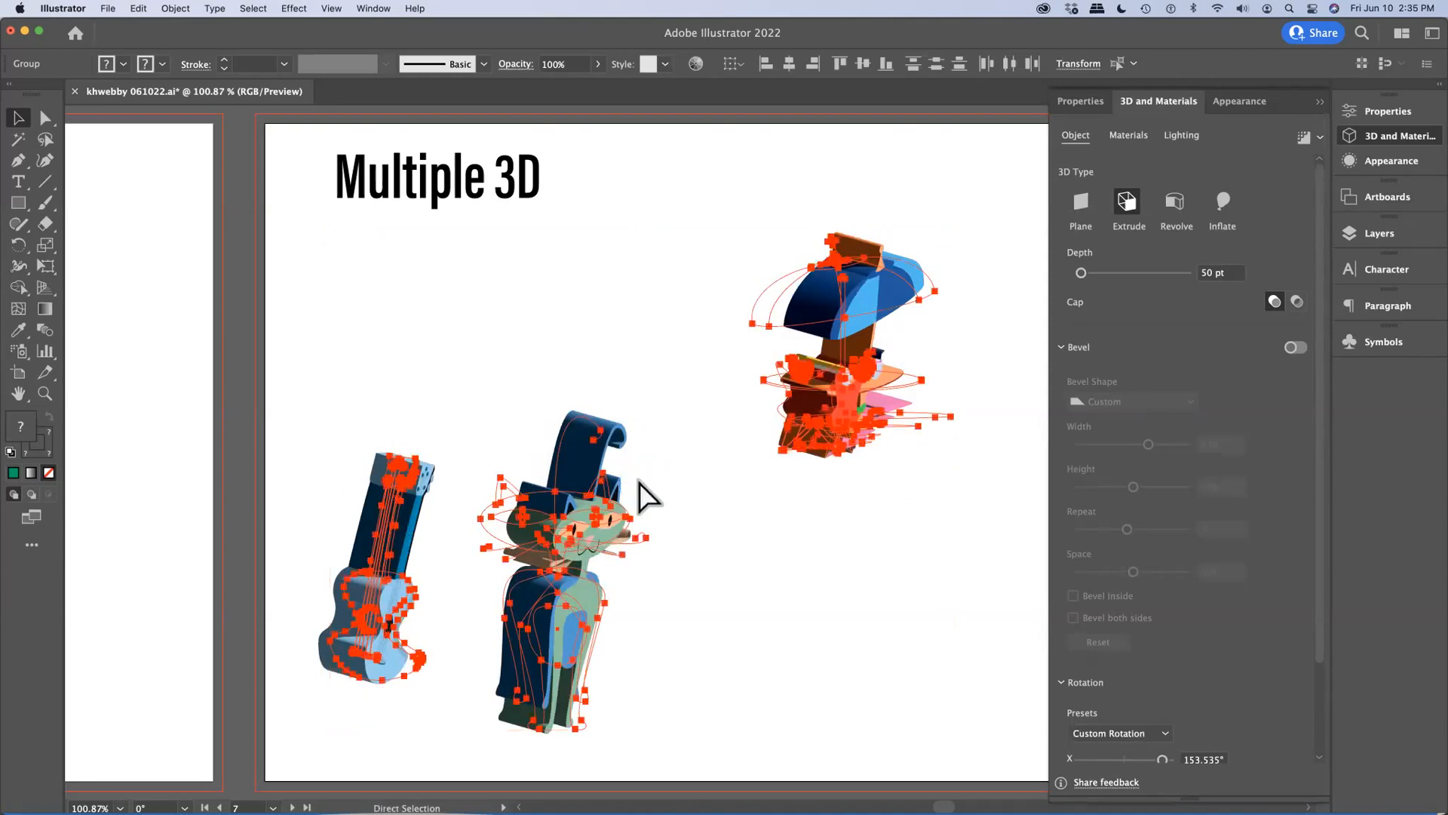
key("super+z")
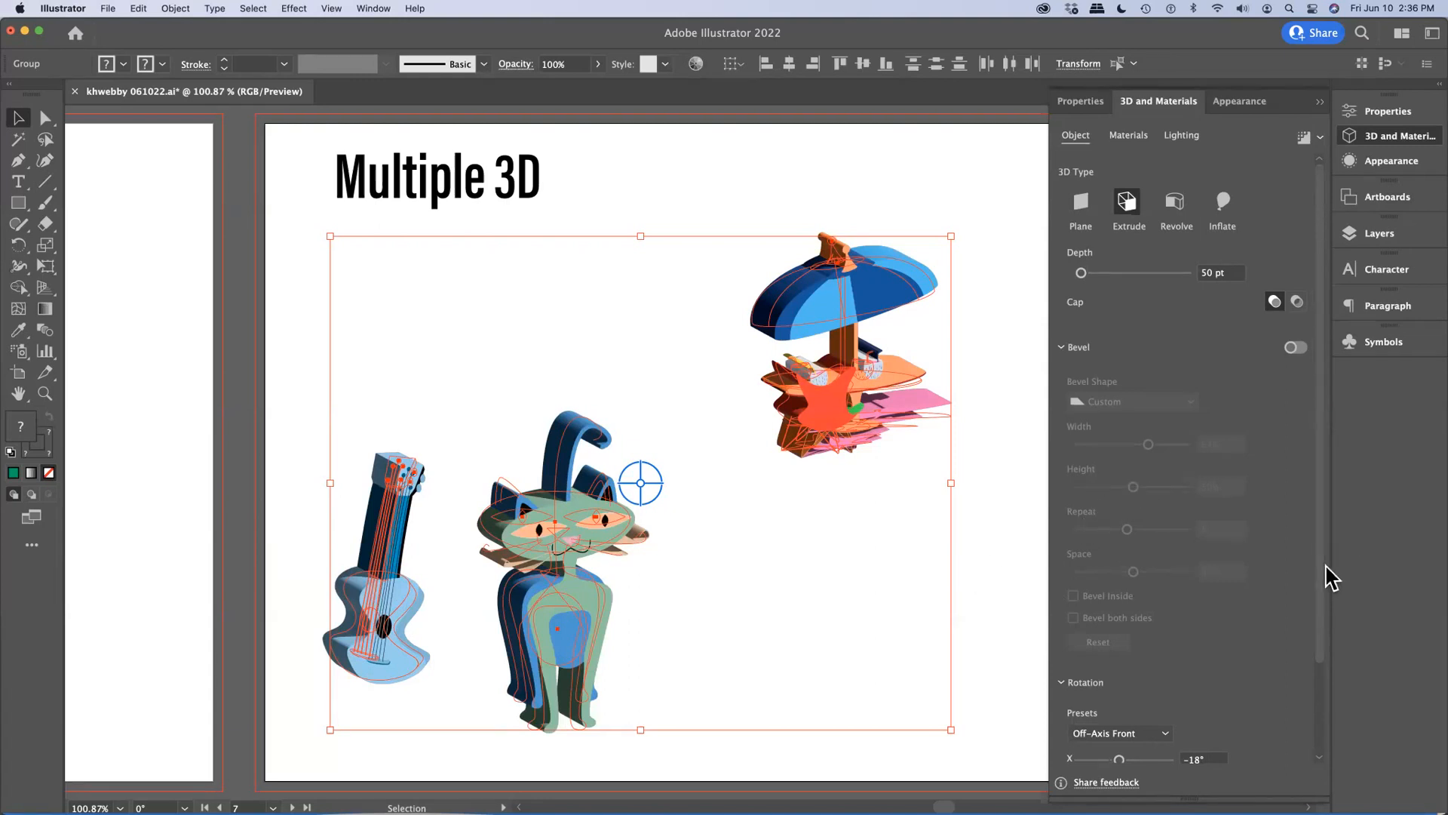
Adjust the Y rotation of the three extruded objects together, and select only the cat.
scroll(1327, 579, "down", 3)
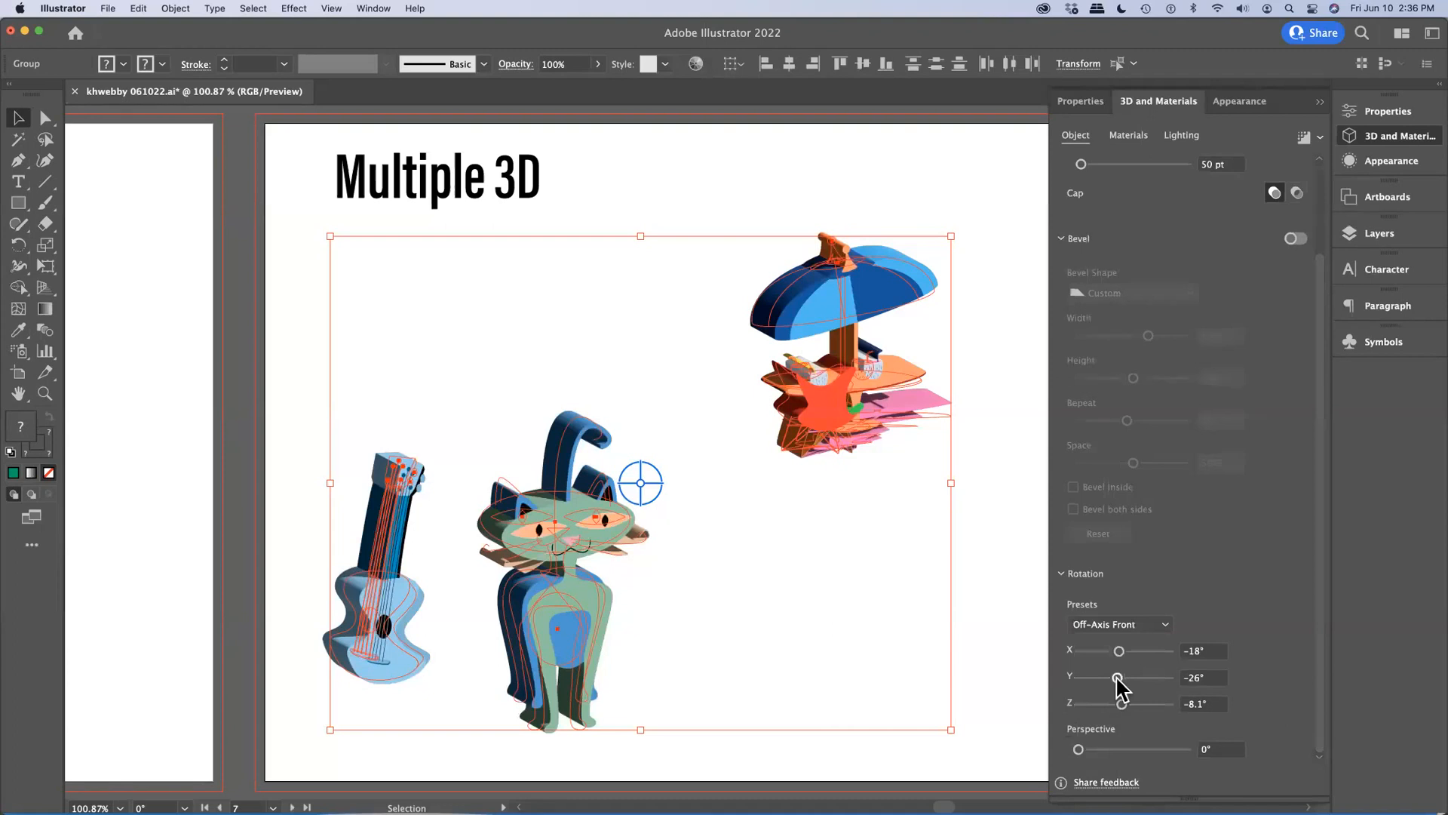
left_click_drag(1117, 677, 1130, 677)
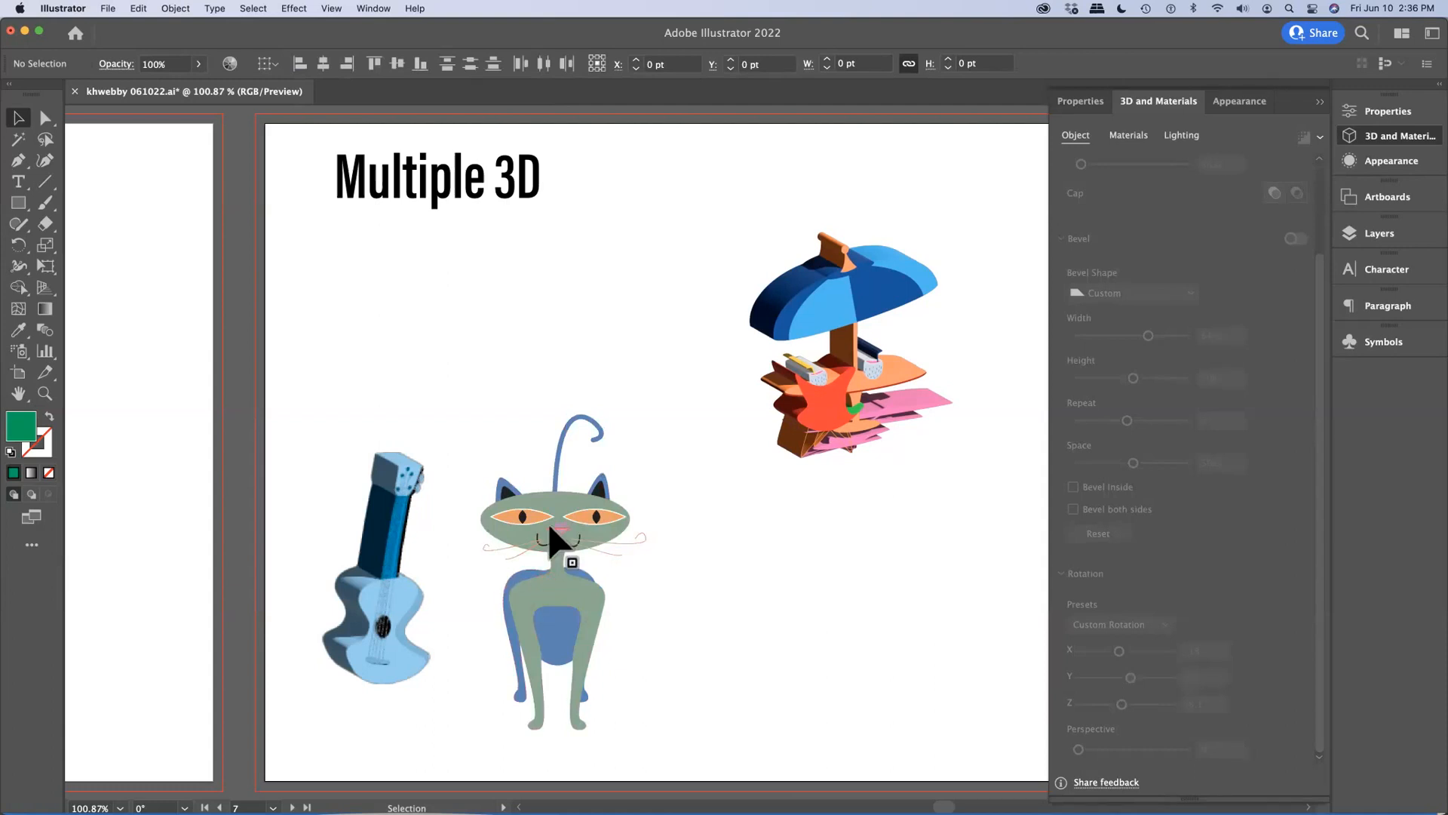
left_click(445, 350)
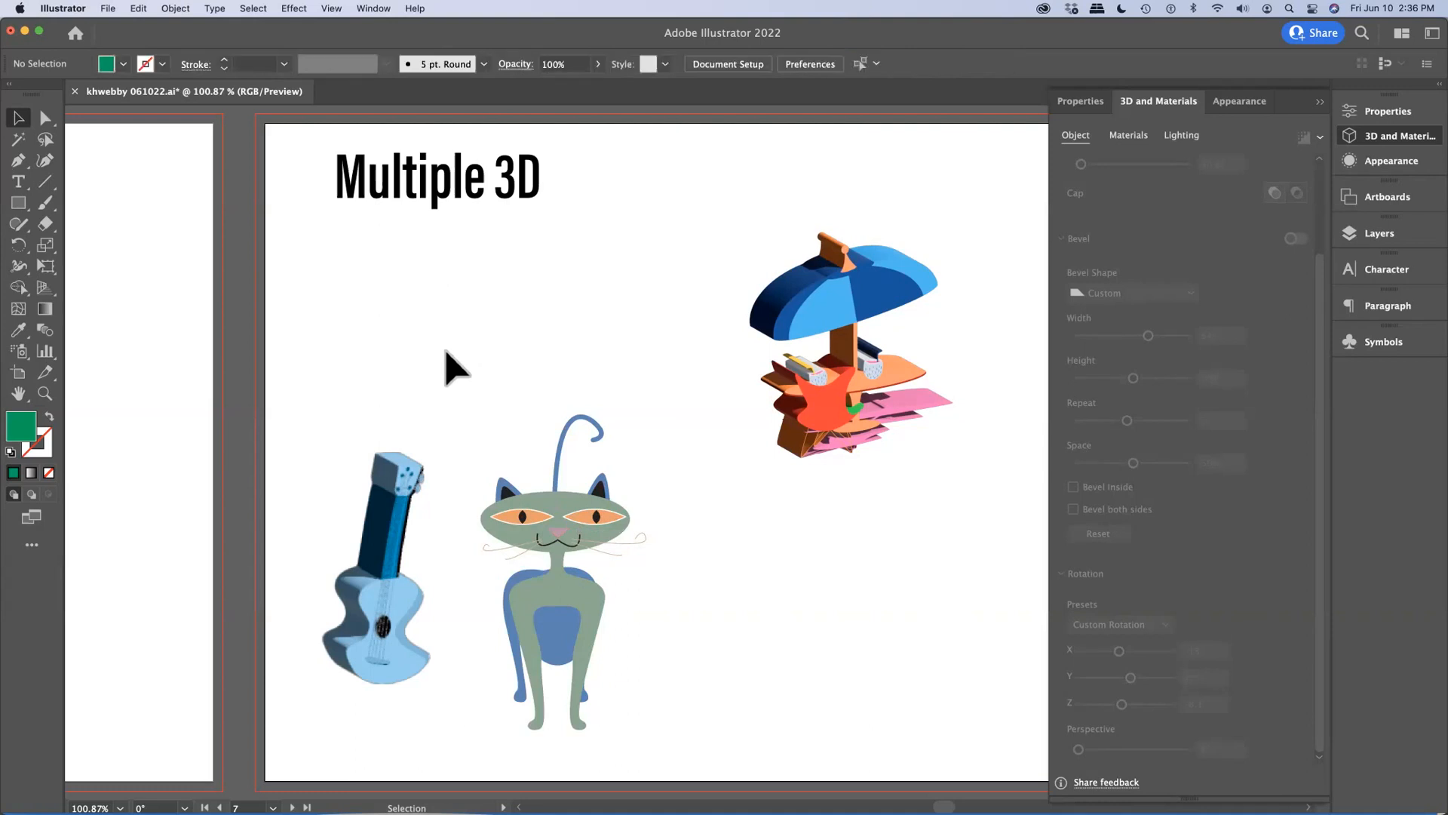
left_click(582, 530)
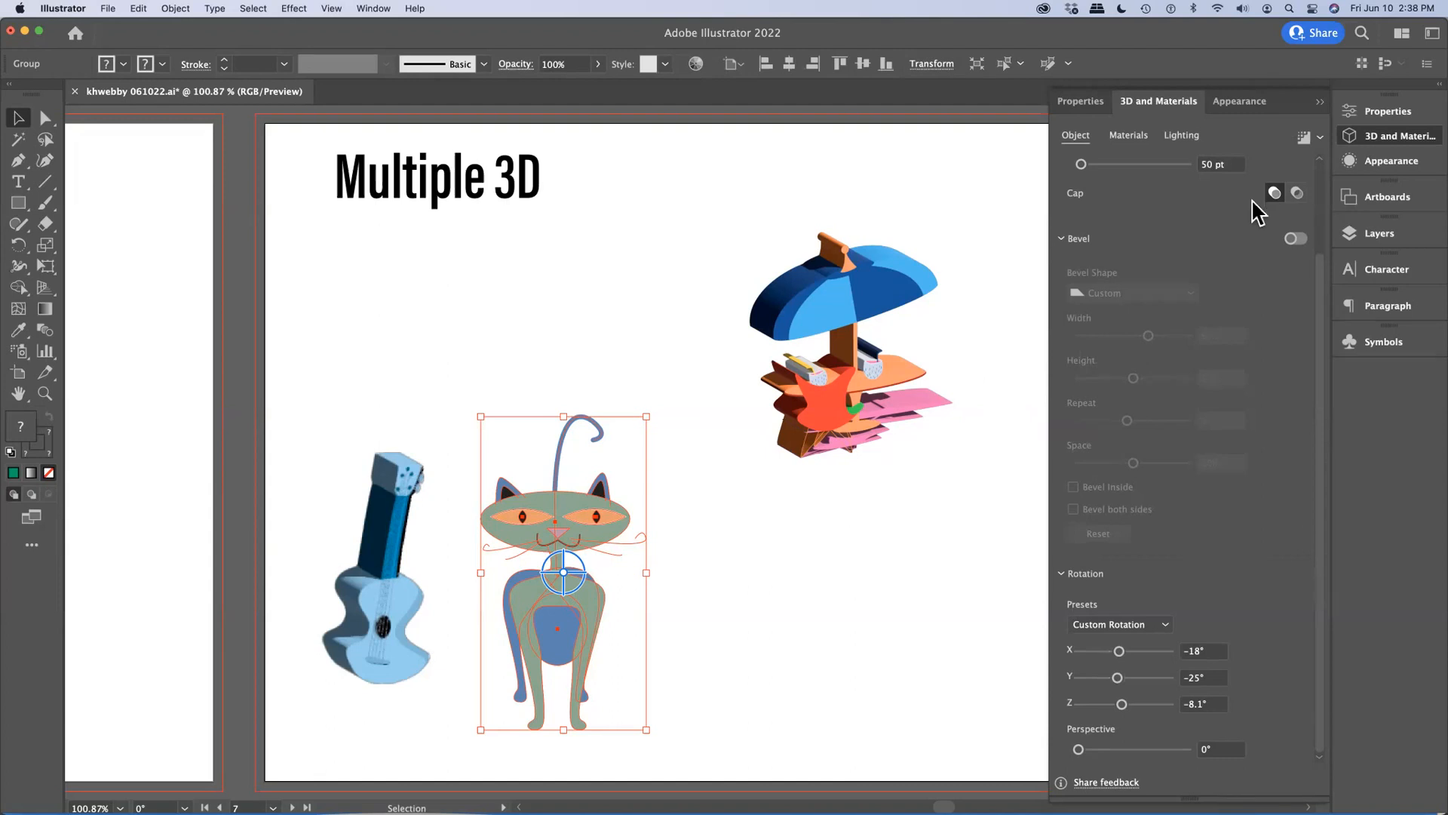
Go to artboard 8, Materials, and select the revolved red ellipse.
left_click(1403, 202)
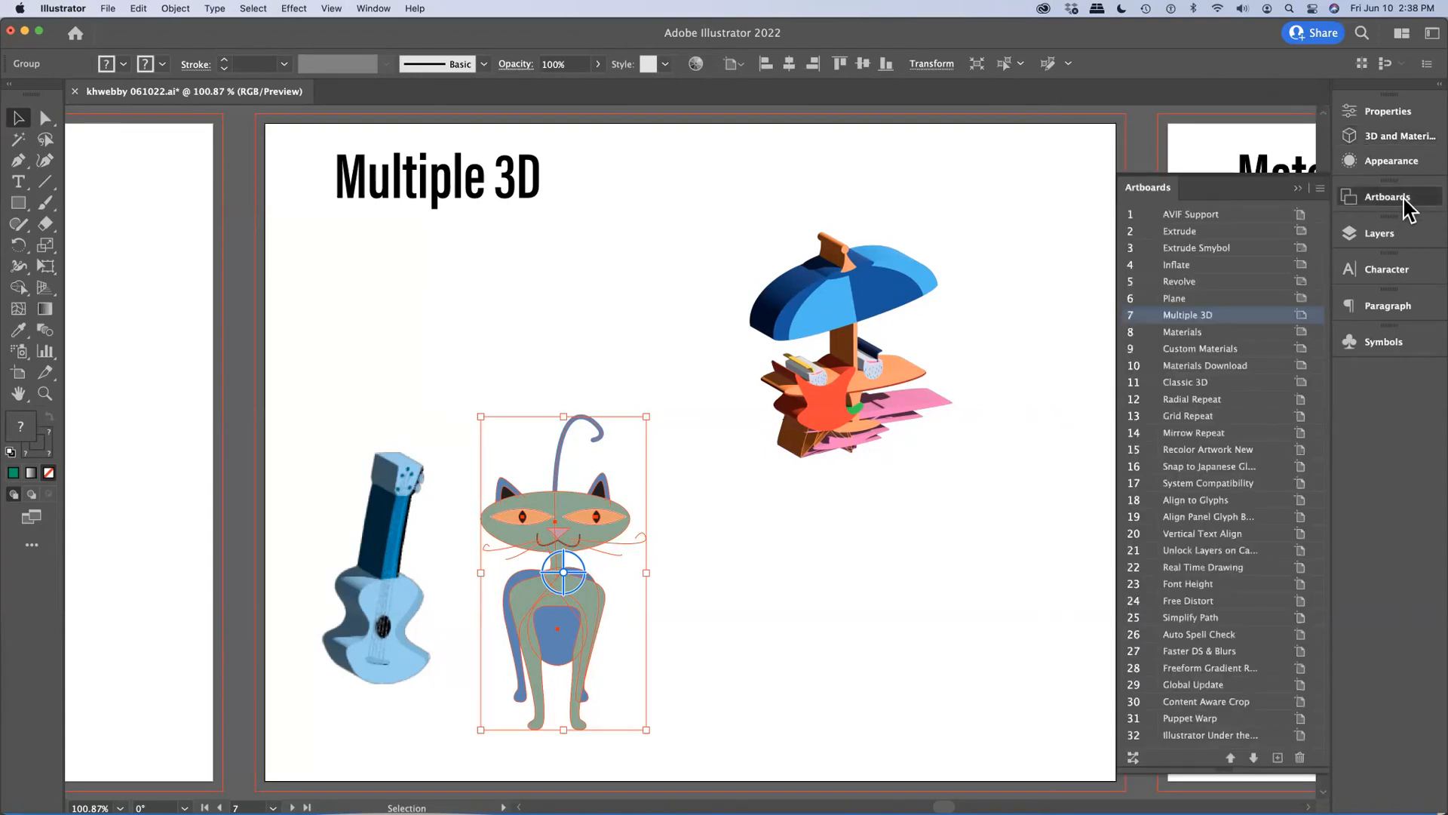
left_click(1151, 334)
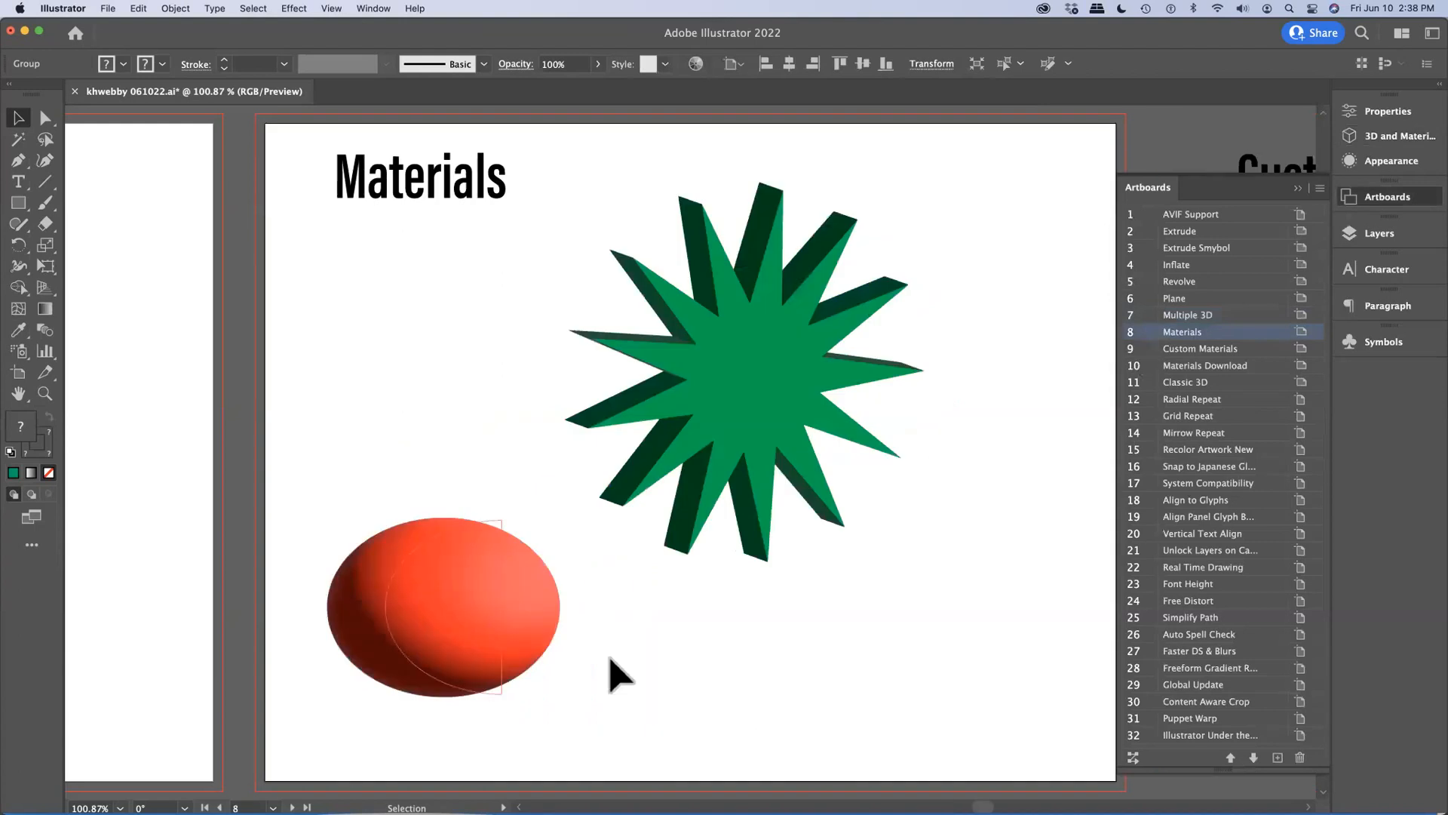
left_click(475, 625)
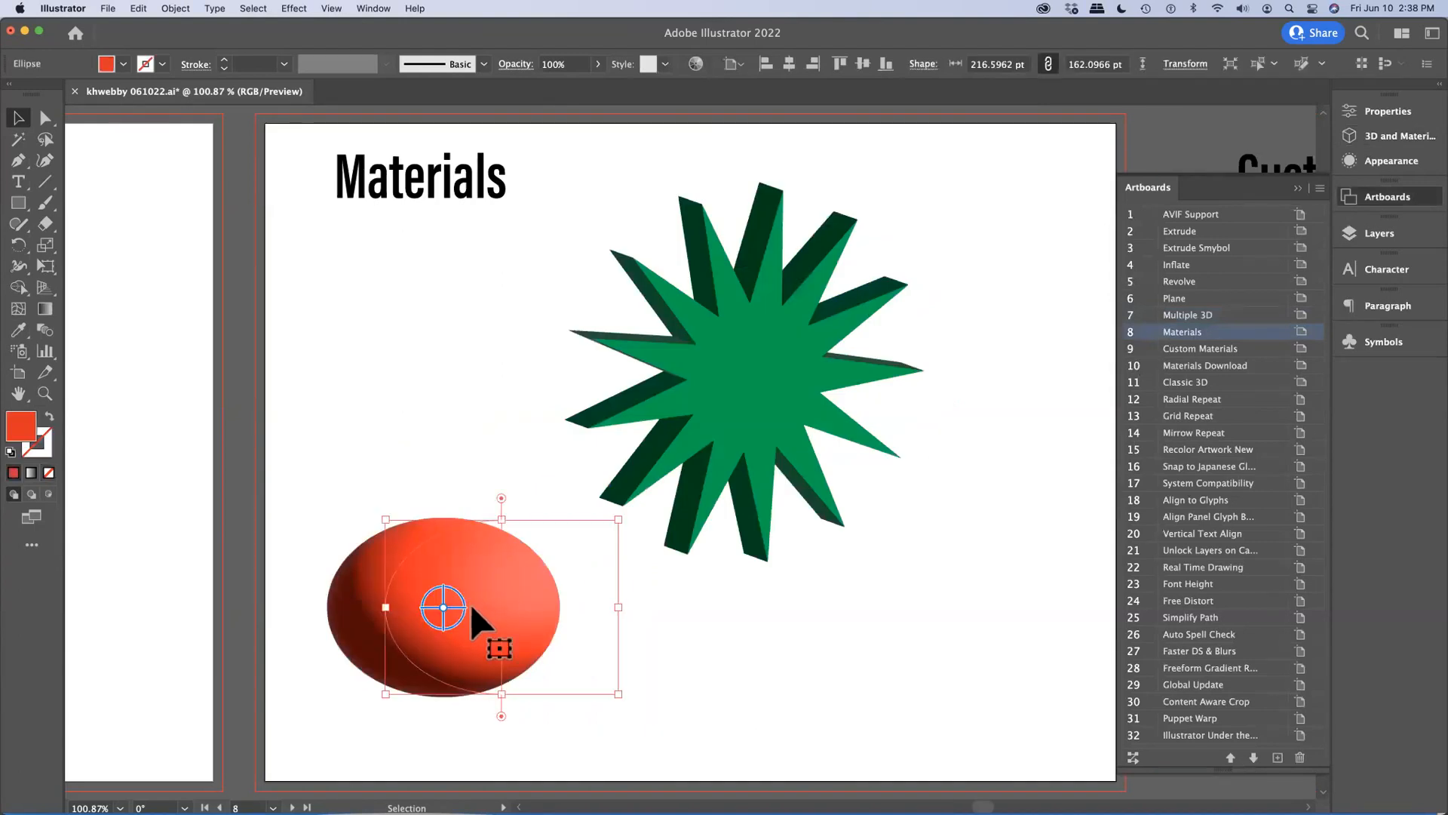
Examine the original paths in Outline view and the red ellipse's appearance attributes, and return to Preview.
key("a")
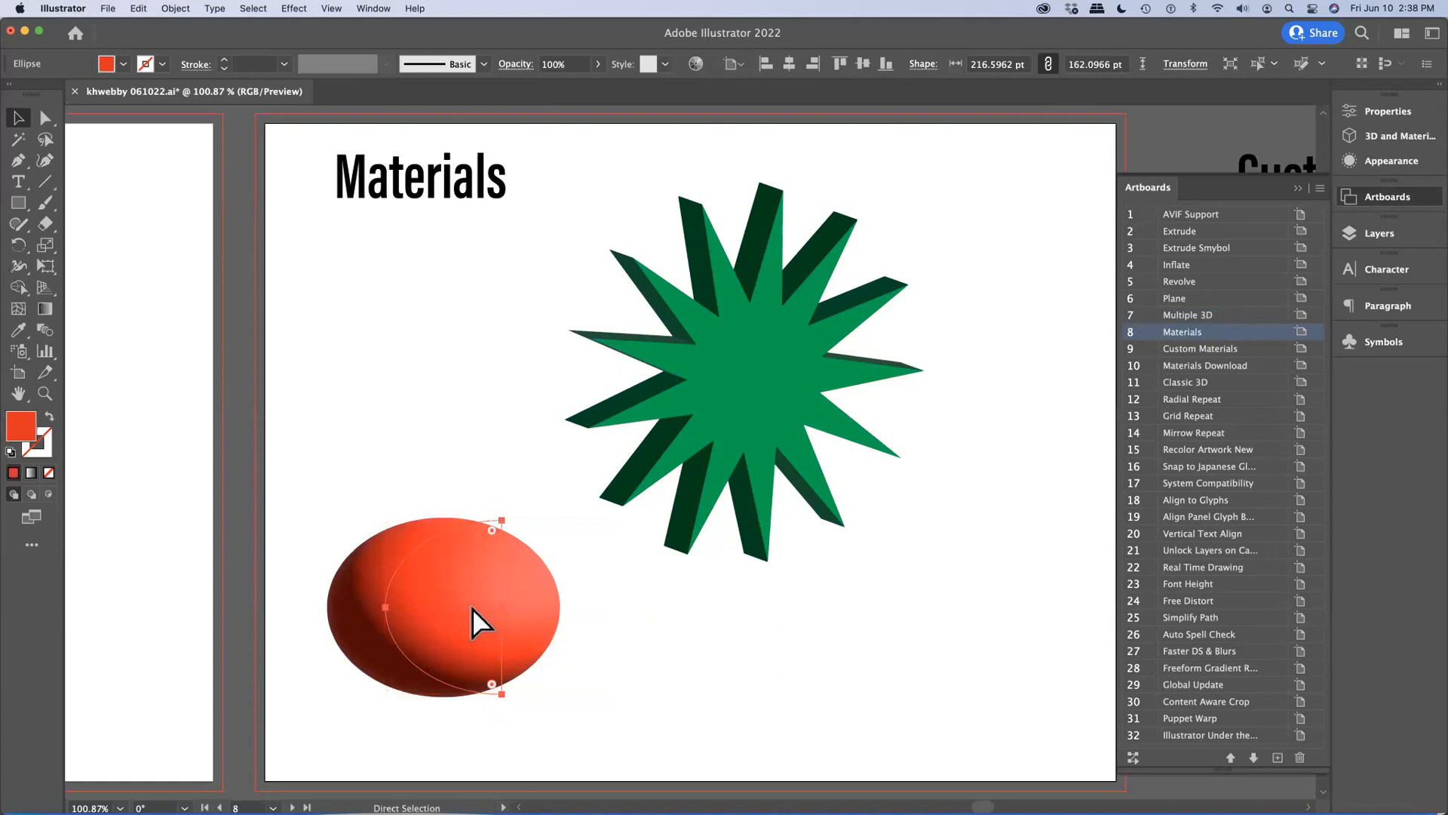
key("v")
key("super+y")
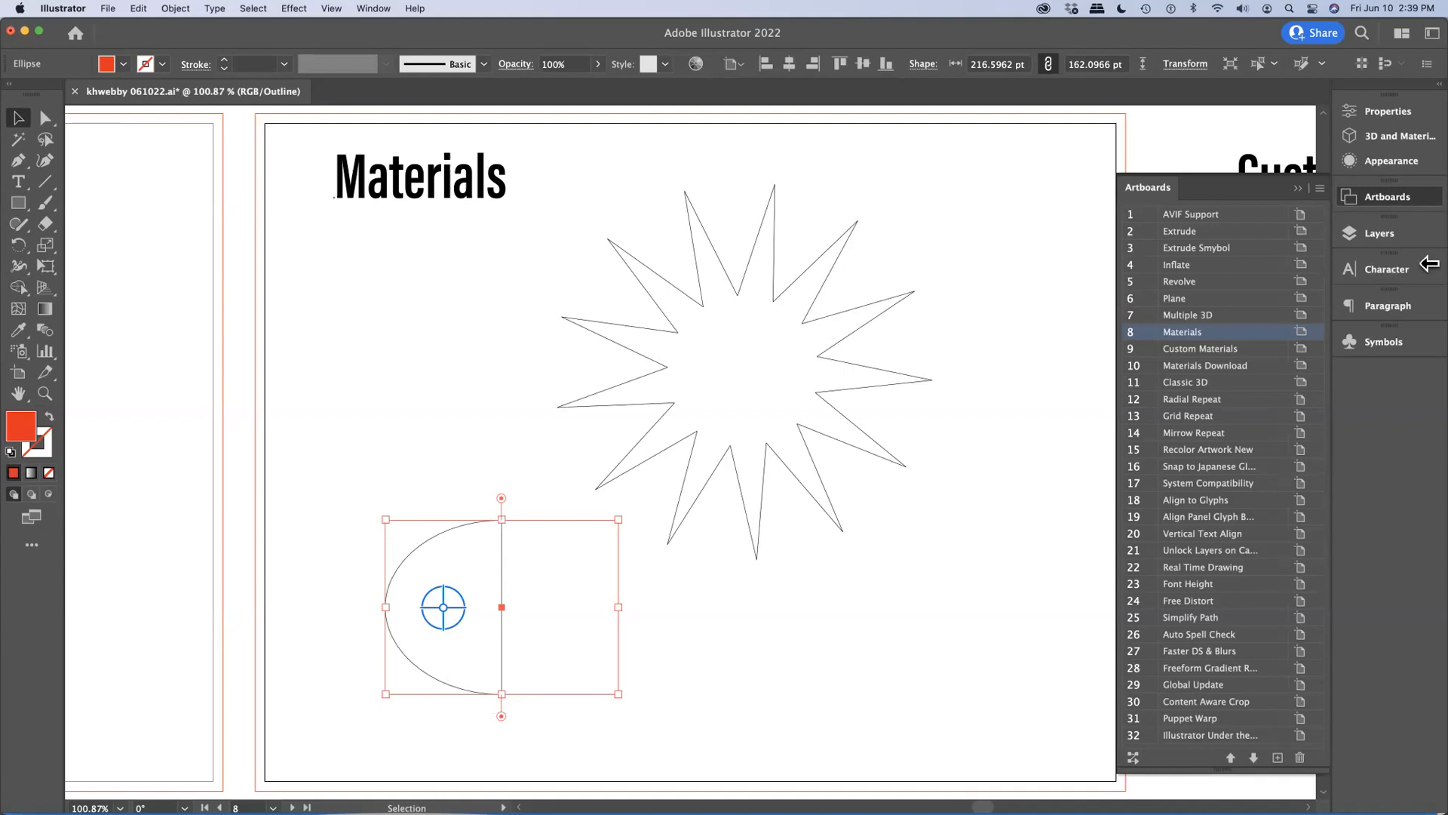
left_click(1396, 162)
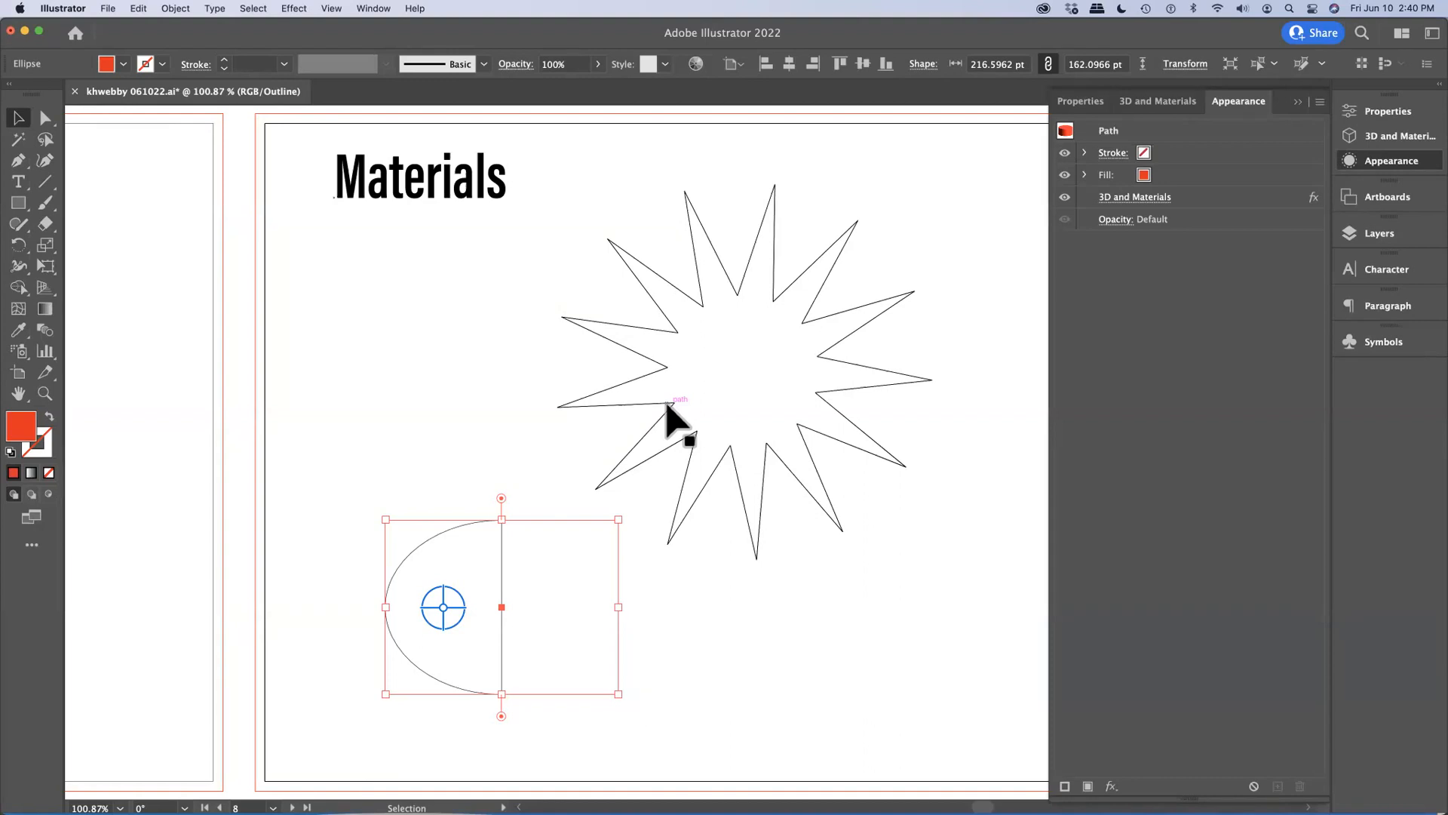
key("a")
key("v")
key("a")
key("super+y")
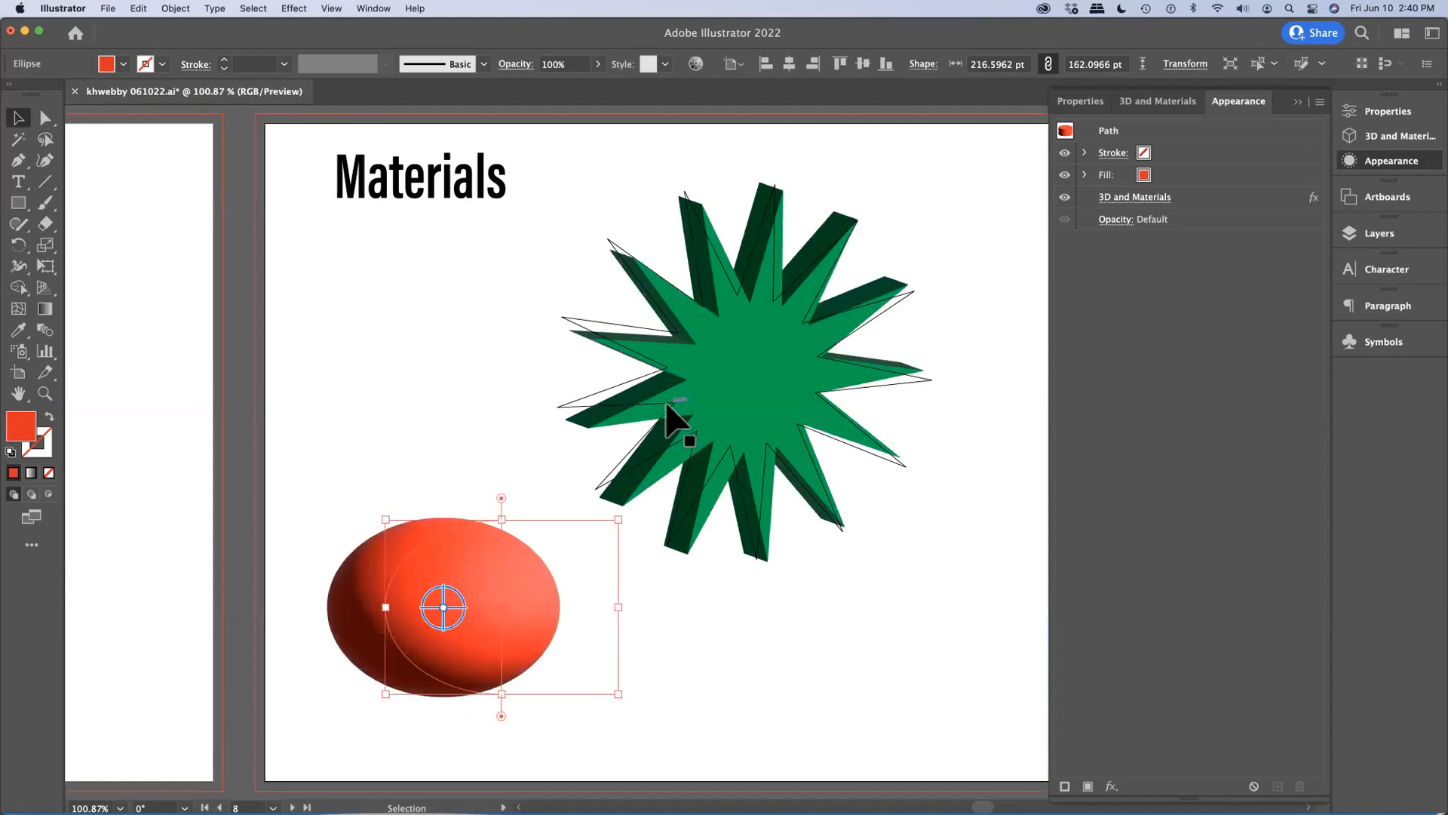
Apply the CandyCane material to the revolved red ellipse and rotate it freeform to change how the stripes fall.
left_click(1172, 106)
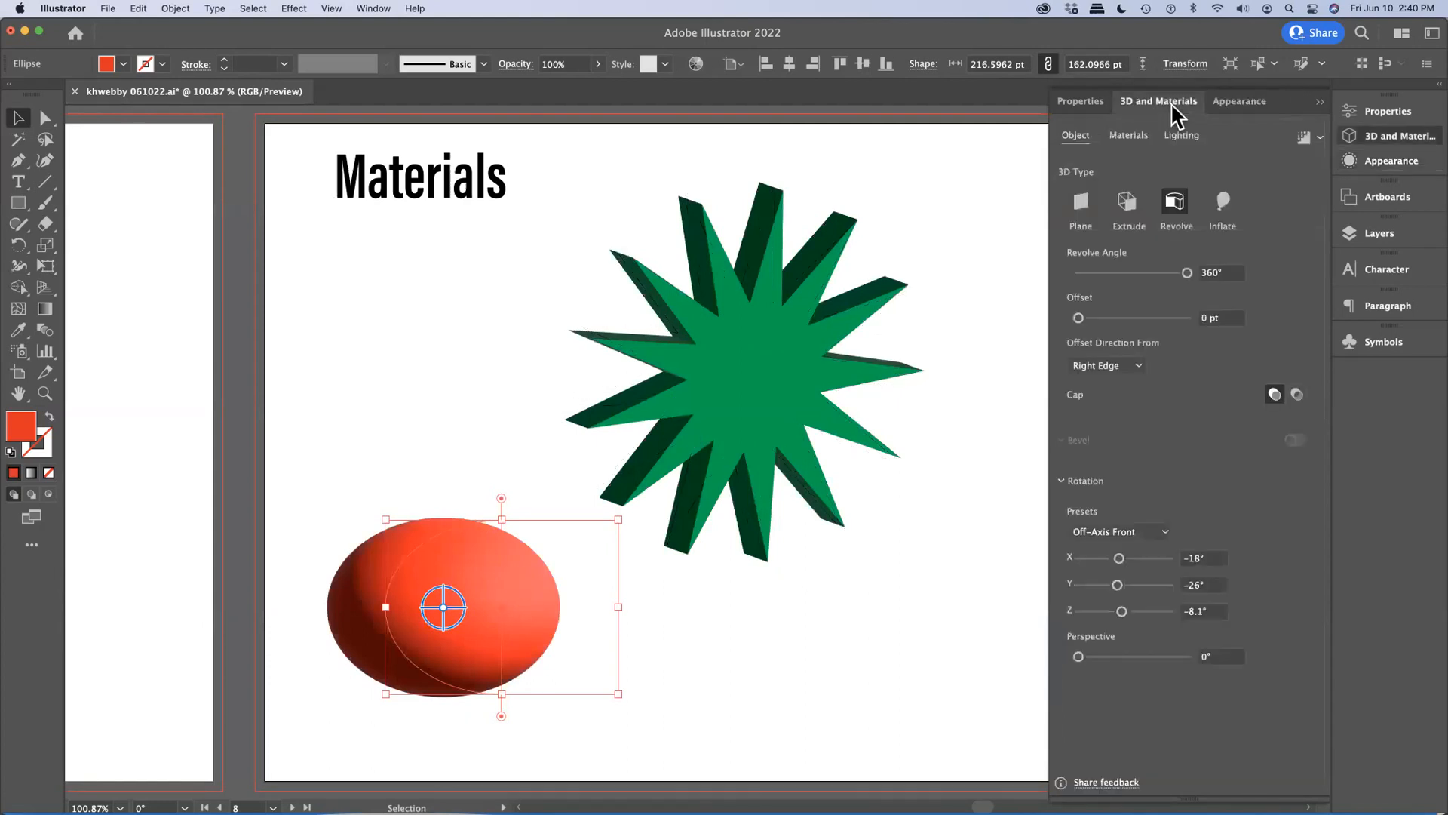
left_click(1129, 137)
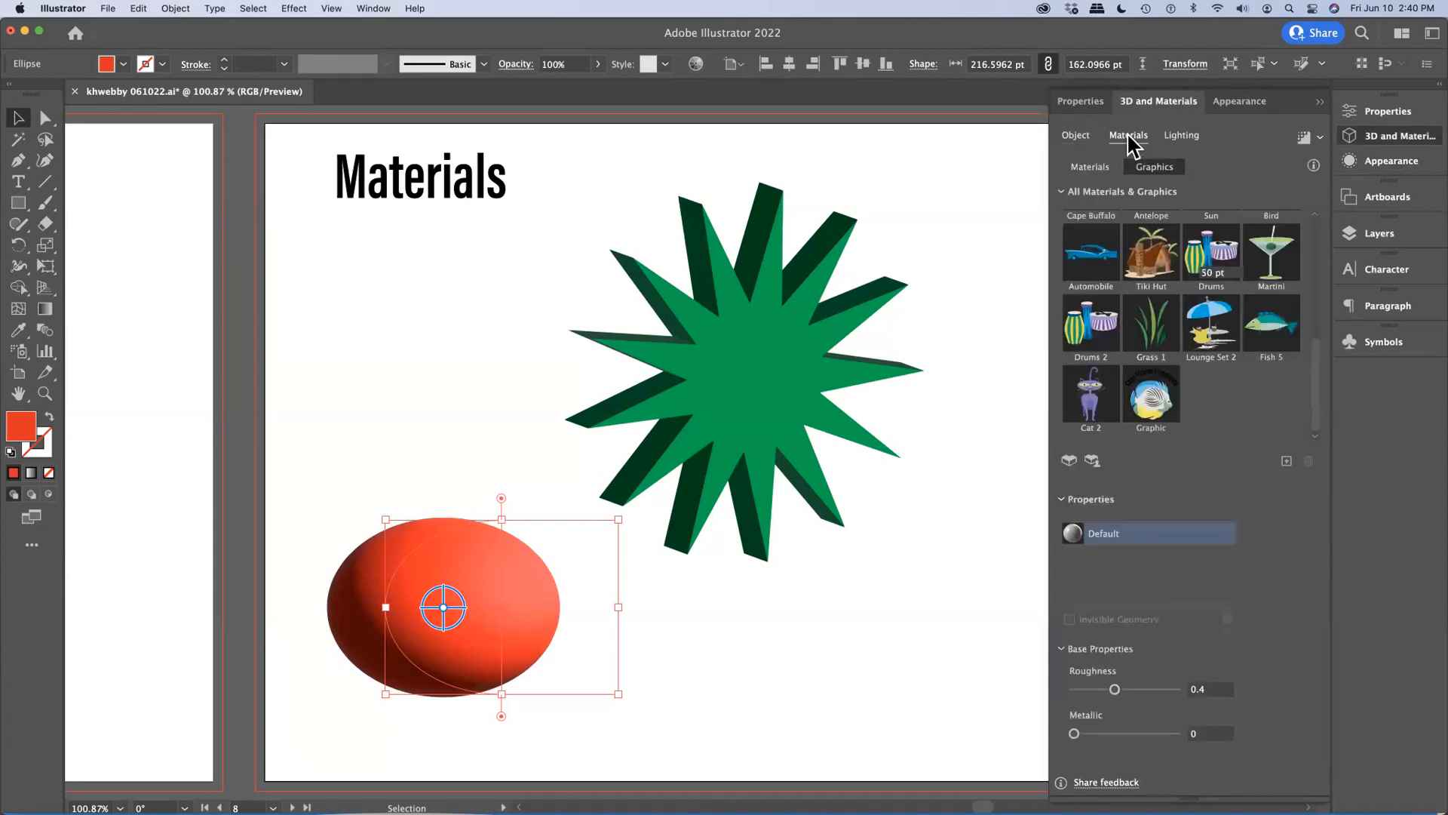
left_click(1094, 169)
left_click_drag(1318, 316, 1318, 253)
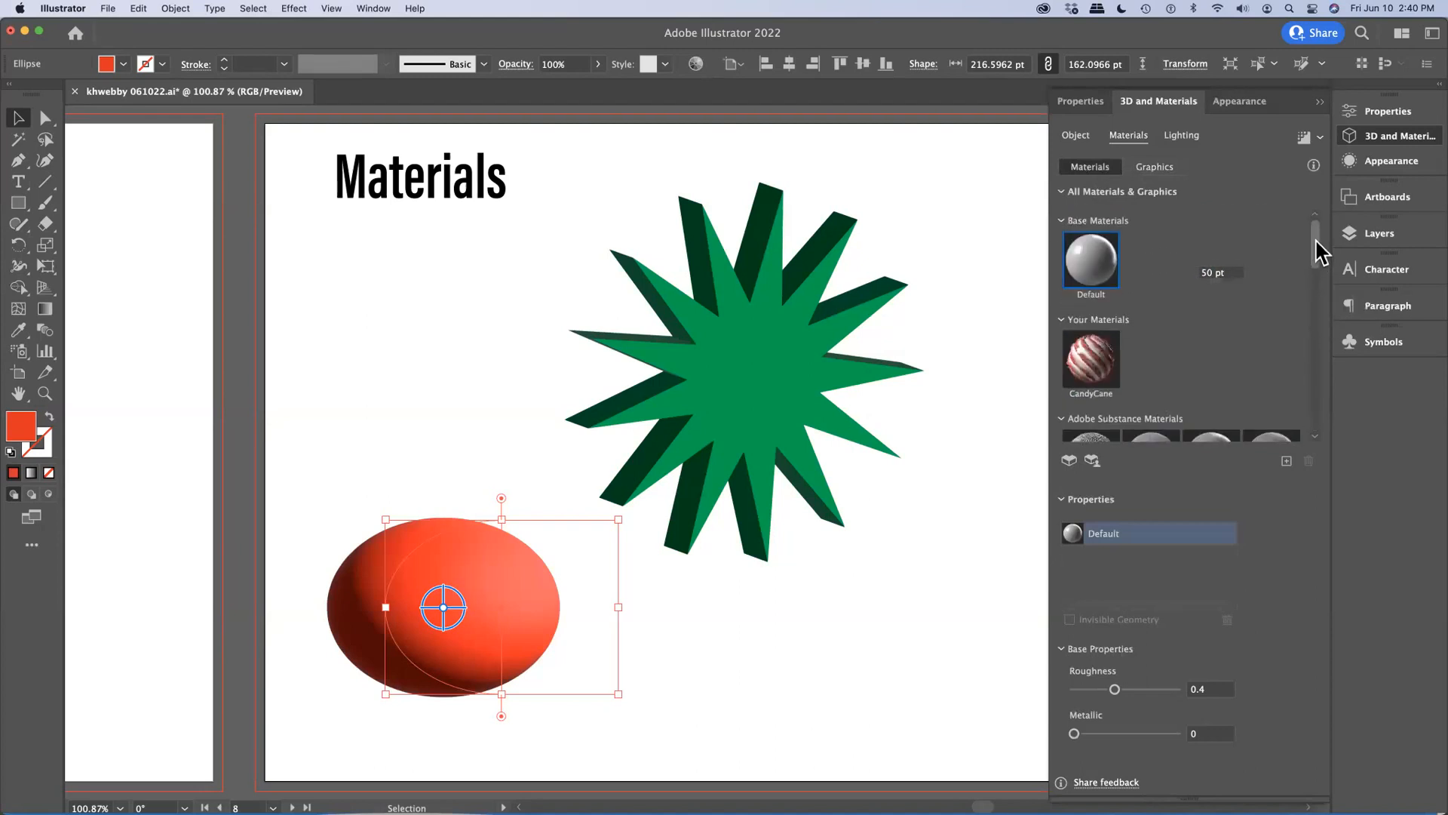
left_click(1091, 374)
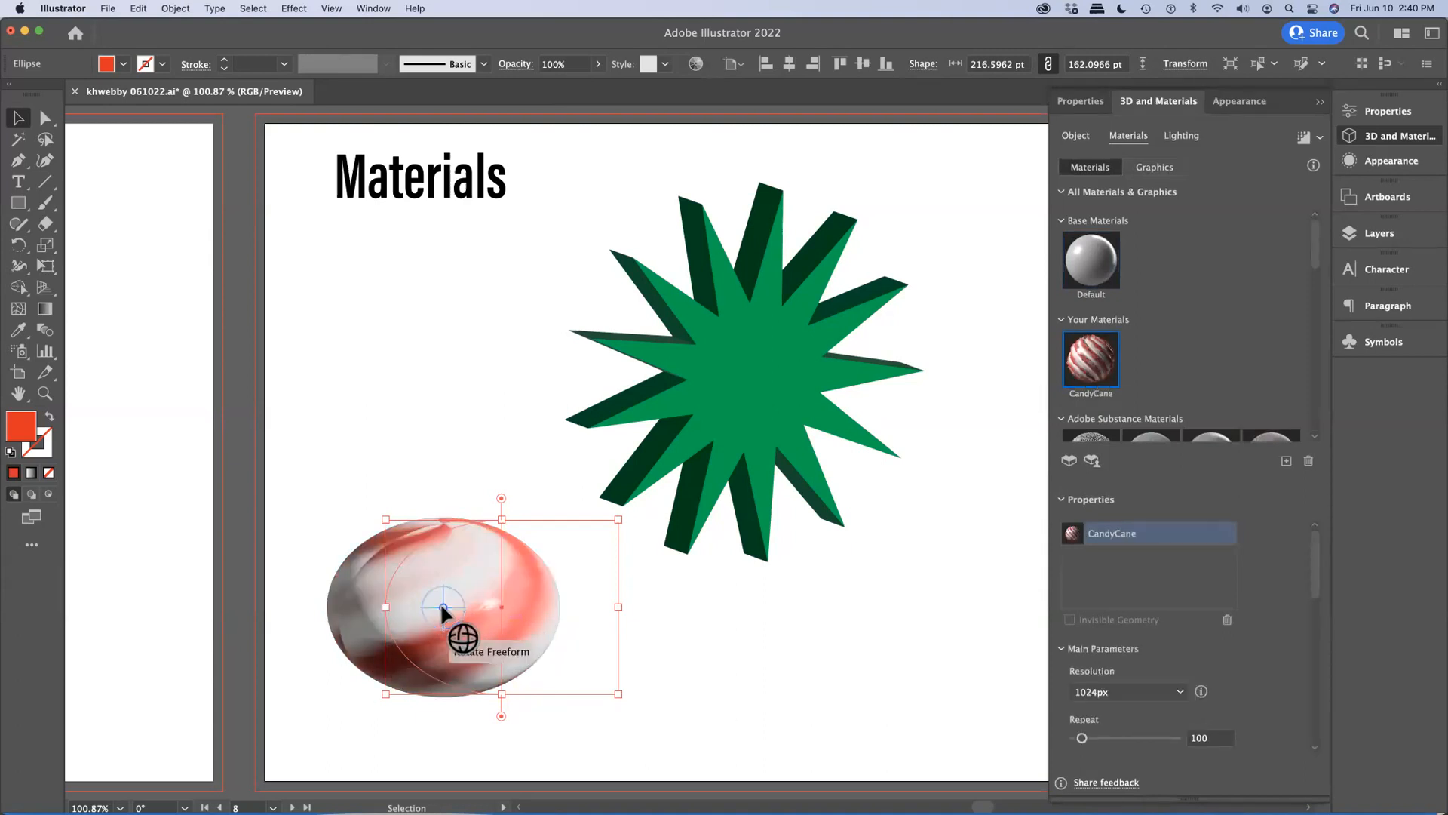
left_click_drag(442, 608, 407, 608)
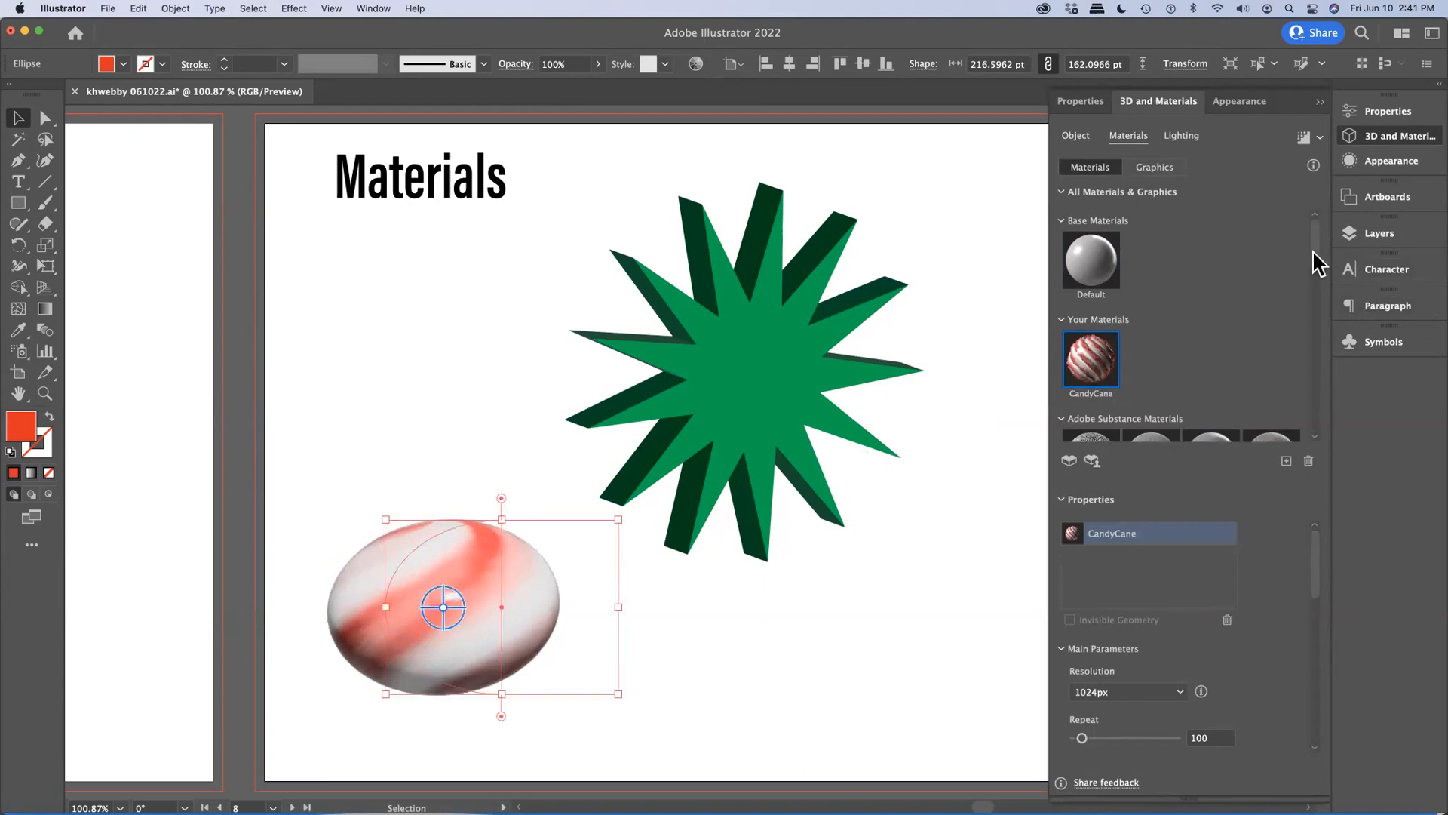
Apply the Marble Paint material to the extruded green star and set its Repeat to 433.
left_click_drag(1316, 256, 1313, 369)
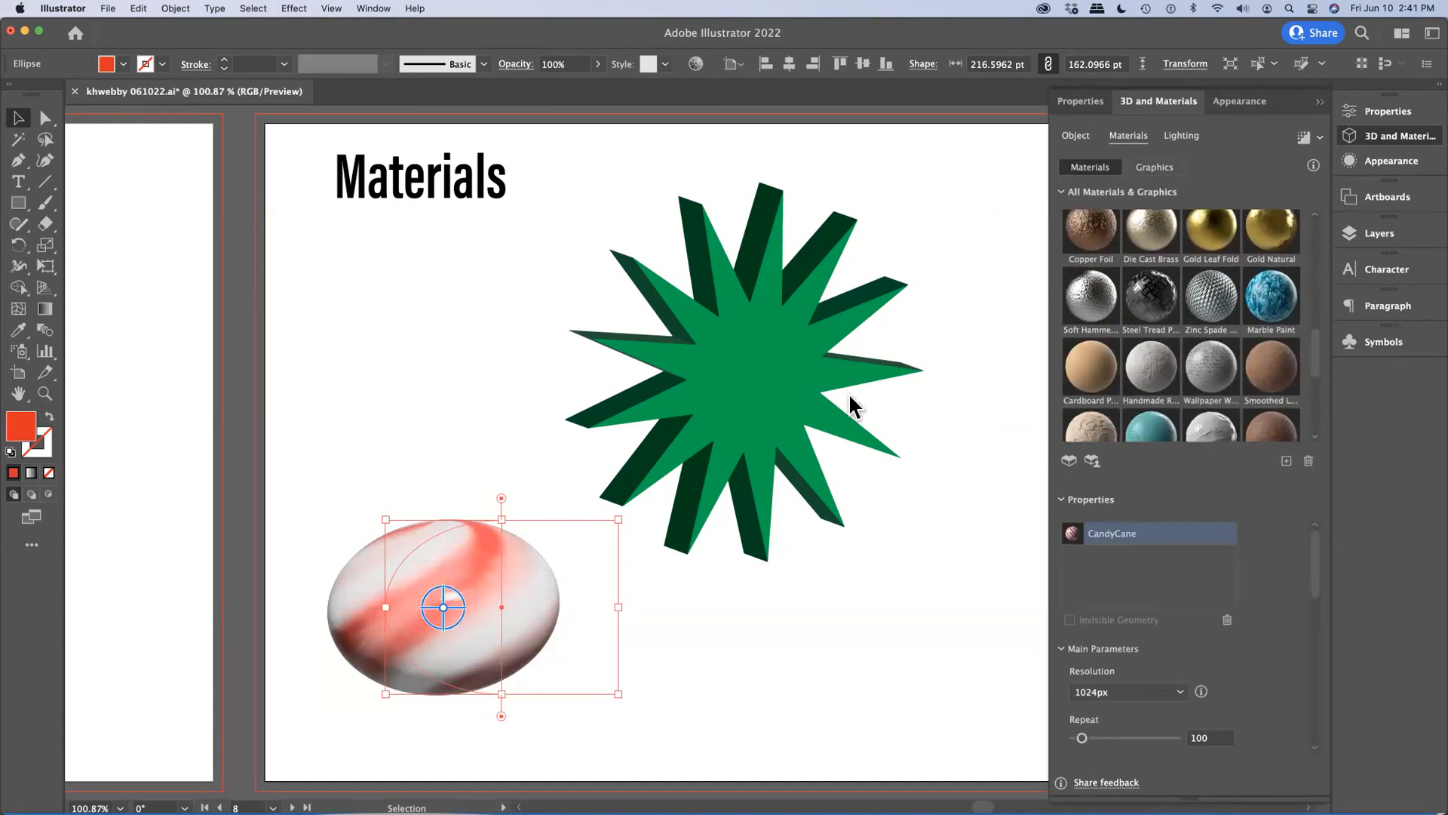
left_click(749, 377)
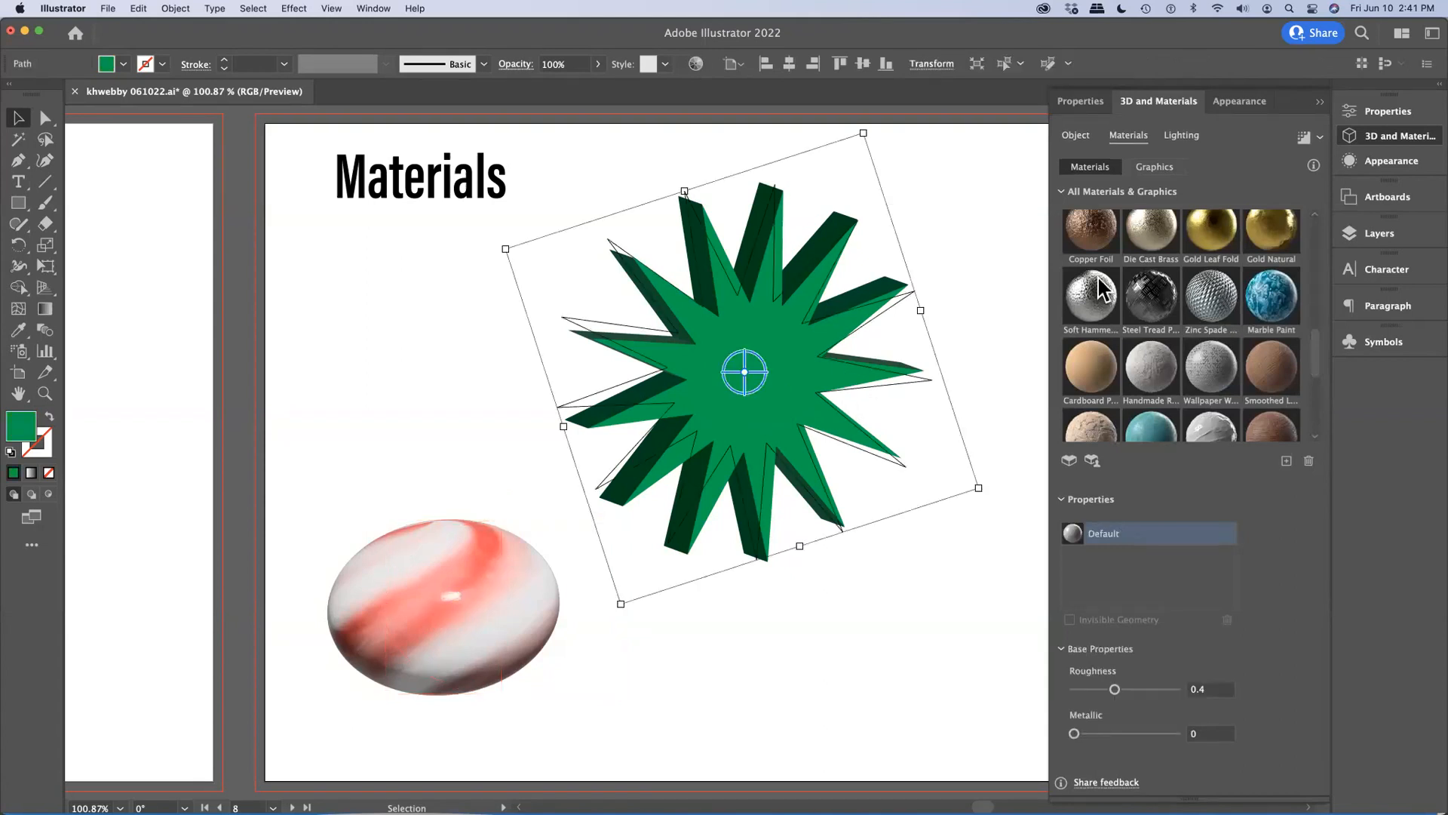
left_click(1279, 309)
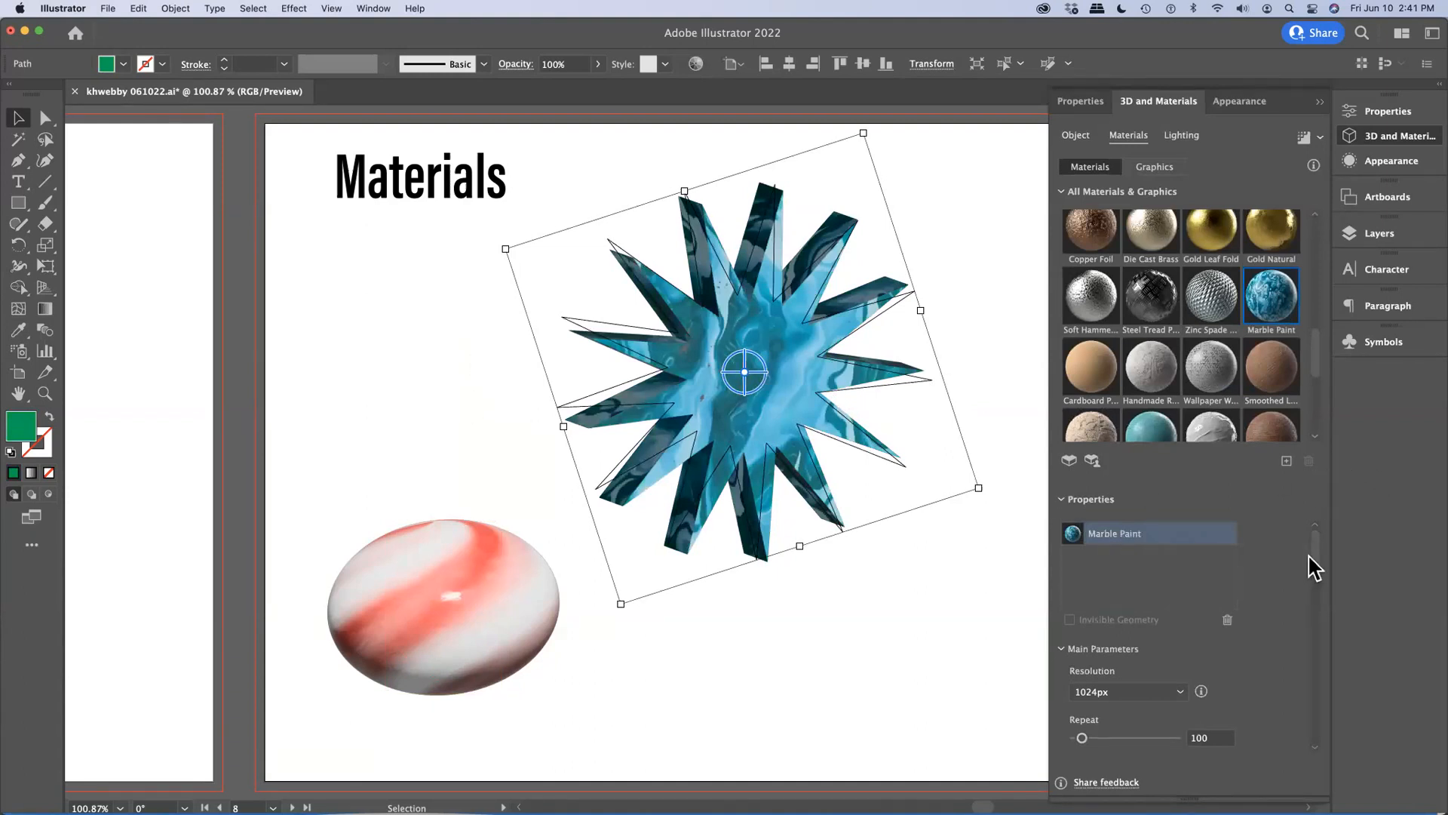
left_click_drag(1315, 556, 1319, 595)
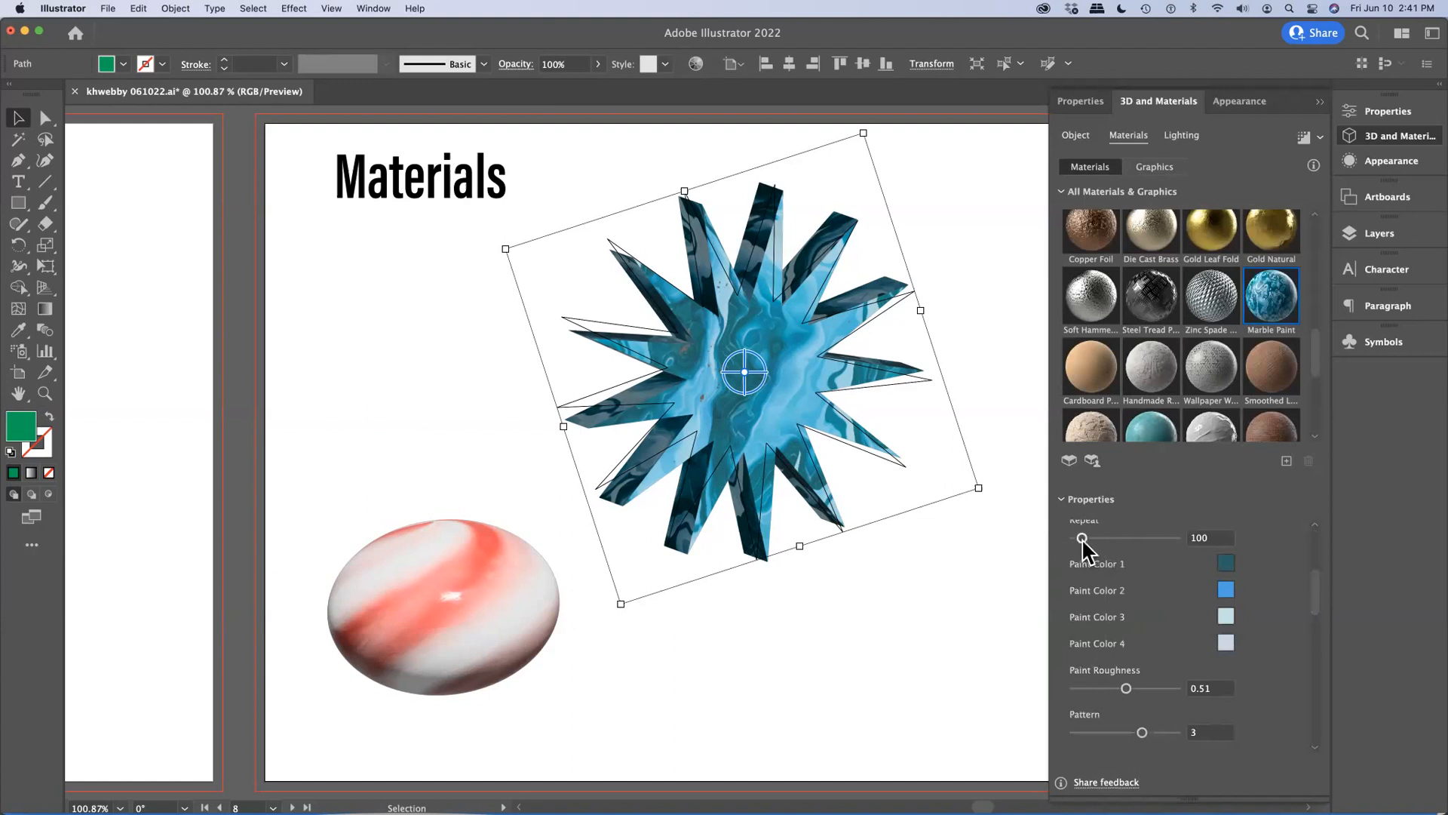
left_click_drag(1080, 534, 1125, 536)
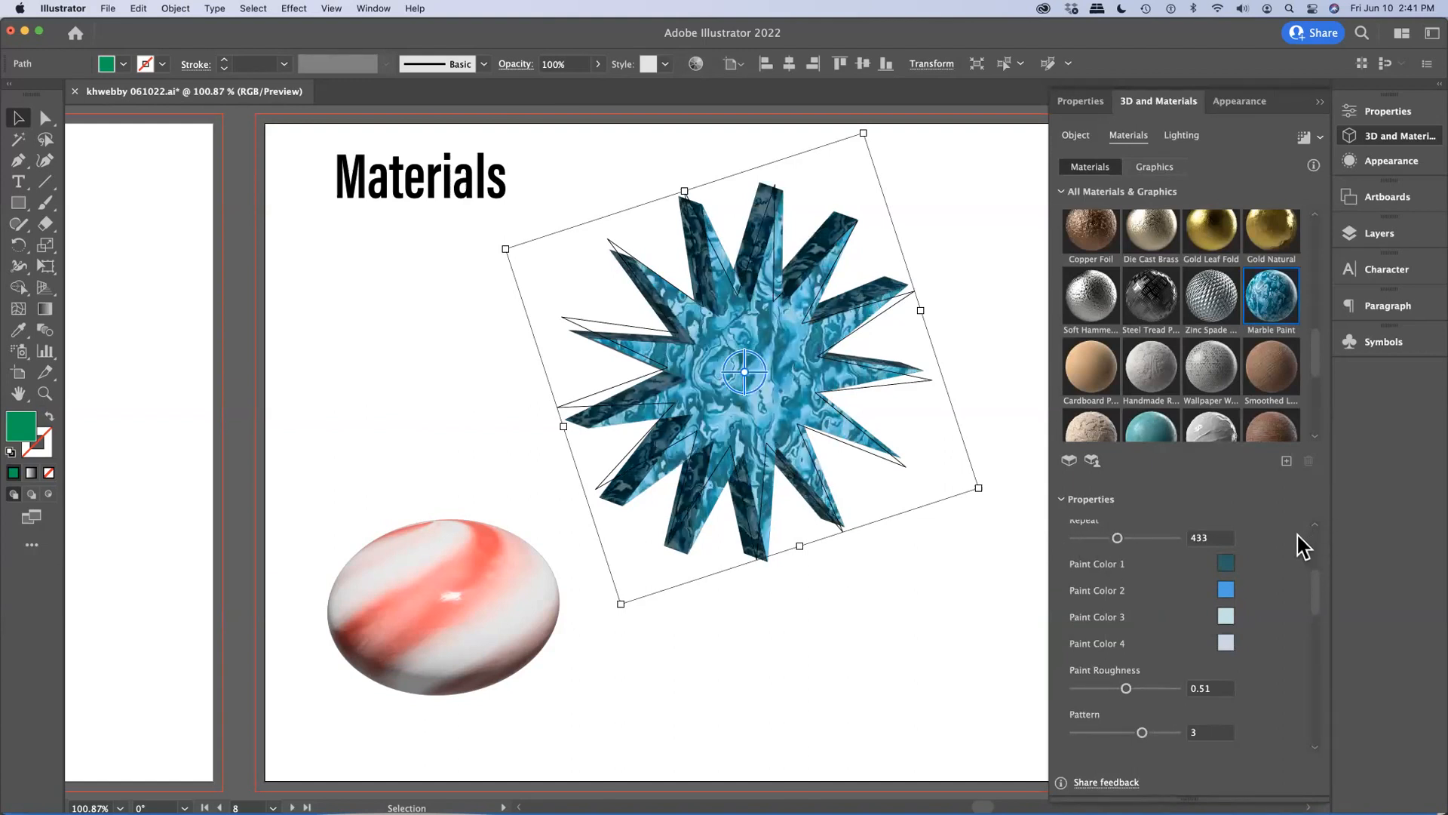
Set the star's Marble Paint colors: Paint Color 1 to orange E8881F and Paint Color 2 to red E5281A.
scroll(1297, 542, "up", 2)
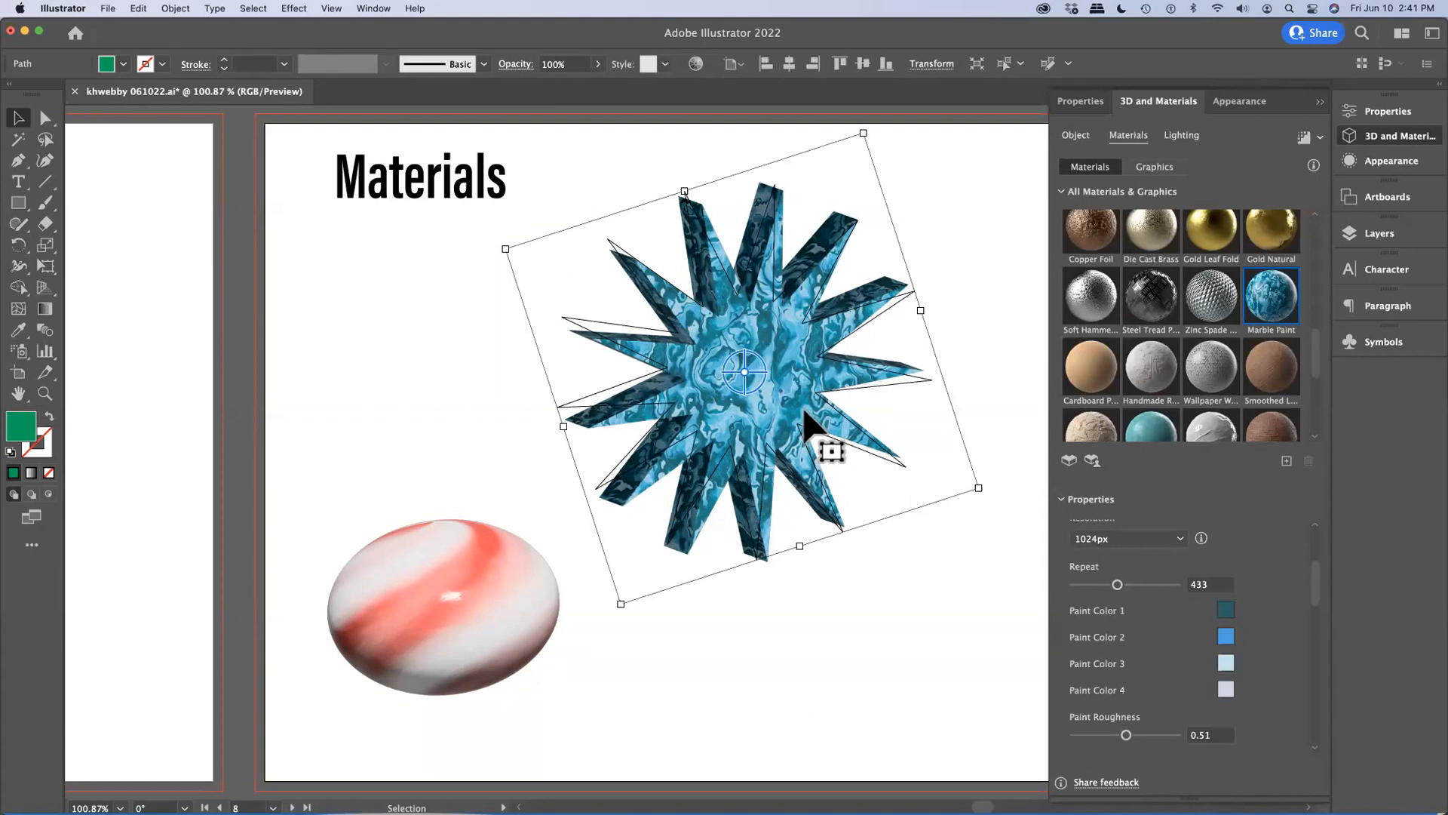
key("z")
left_click_drag(649, 338, 888, 576)
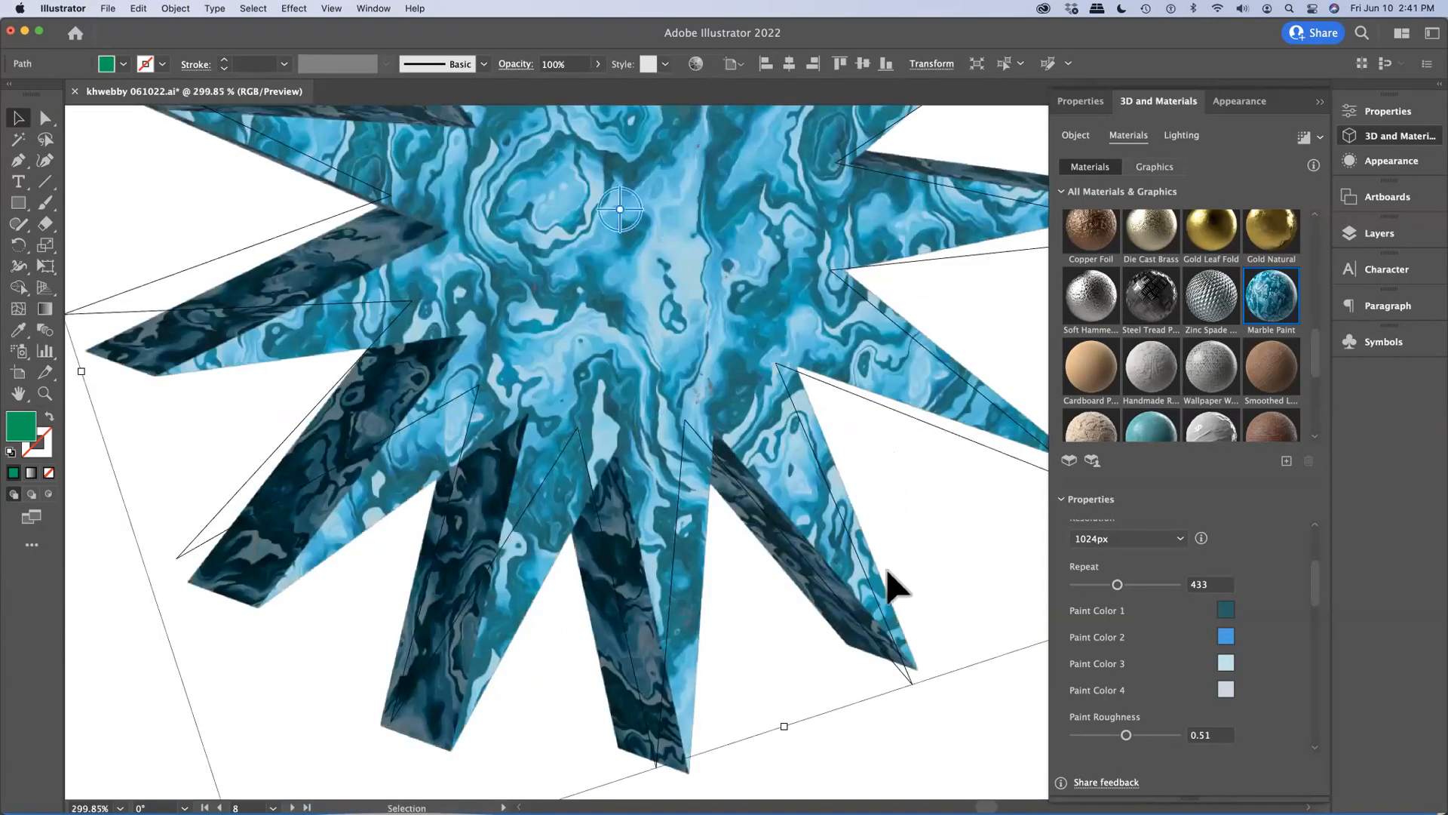
left_click(1225, 611)
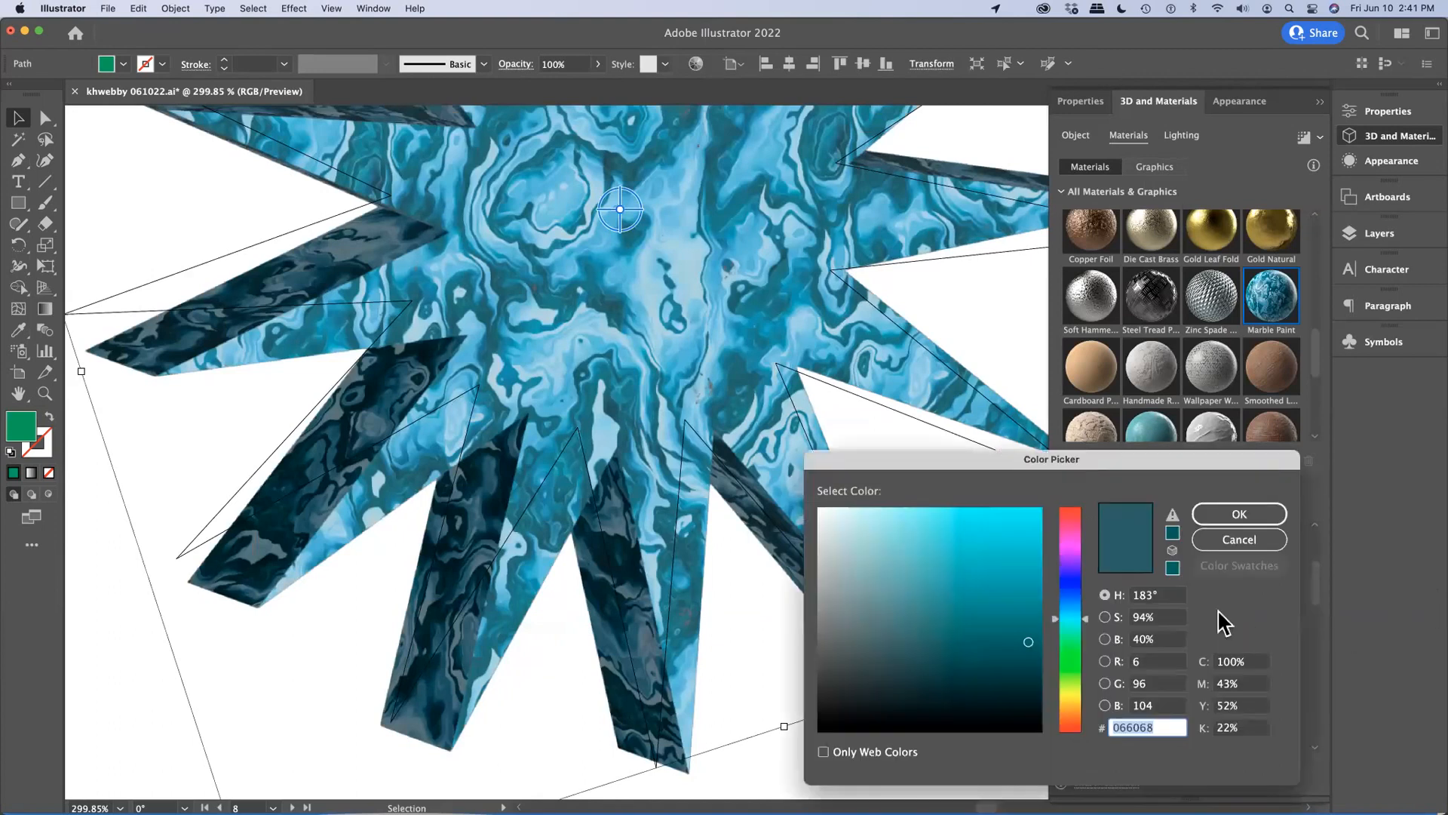
left_click(1068, 712)
left_click(1013, 528)
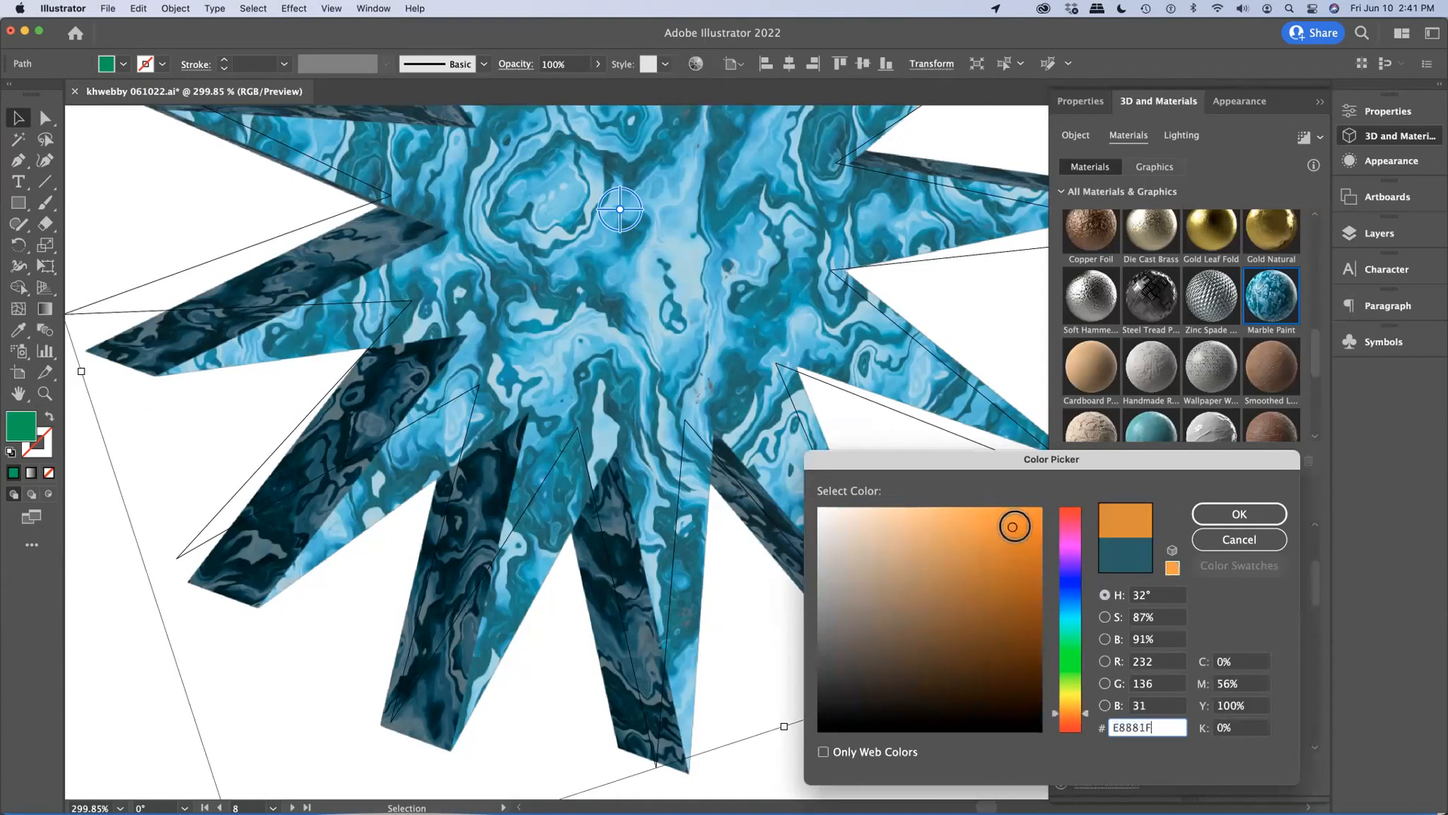
left_click(1226, 512)
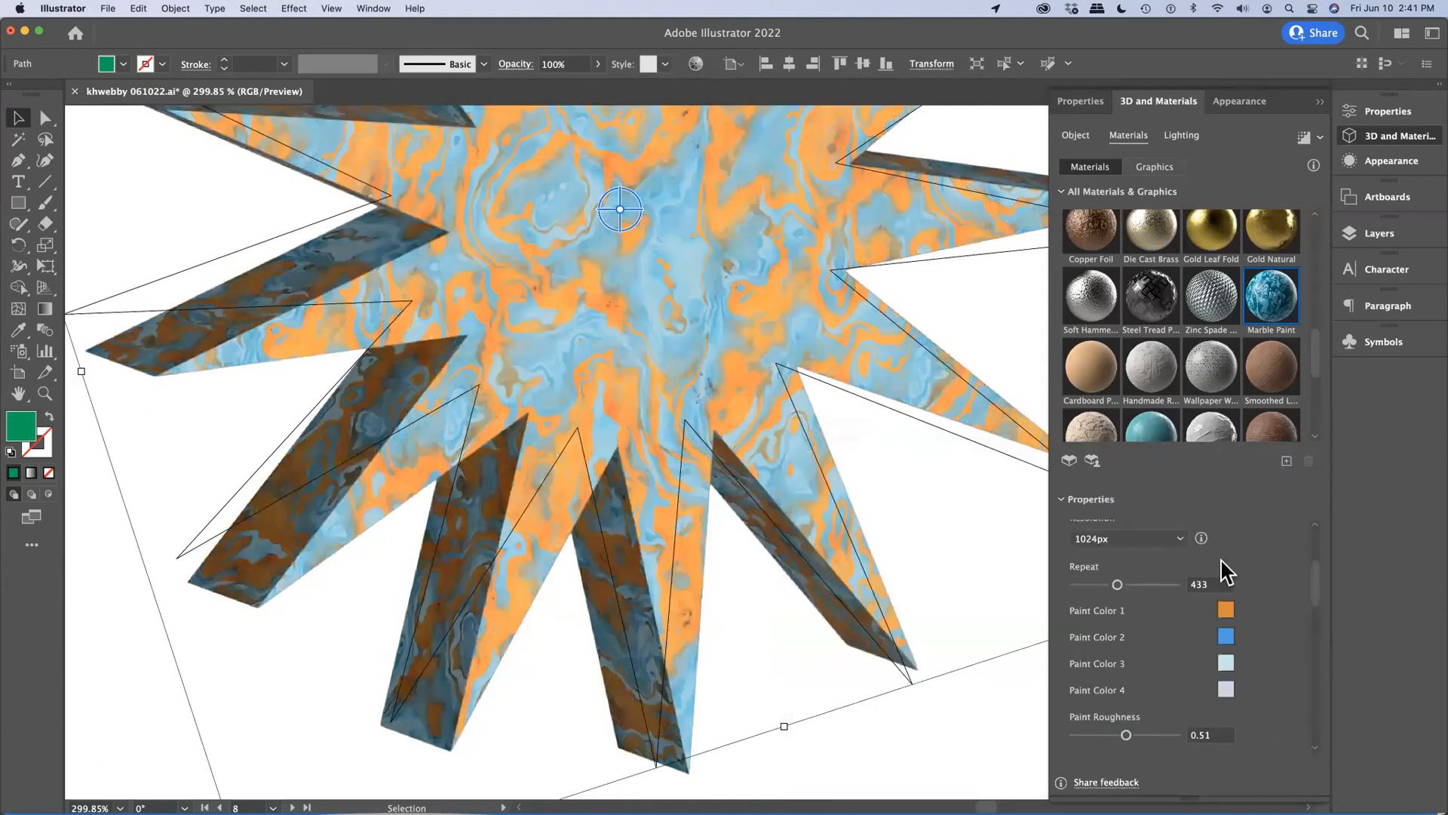
left_click(1225, 639)
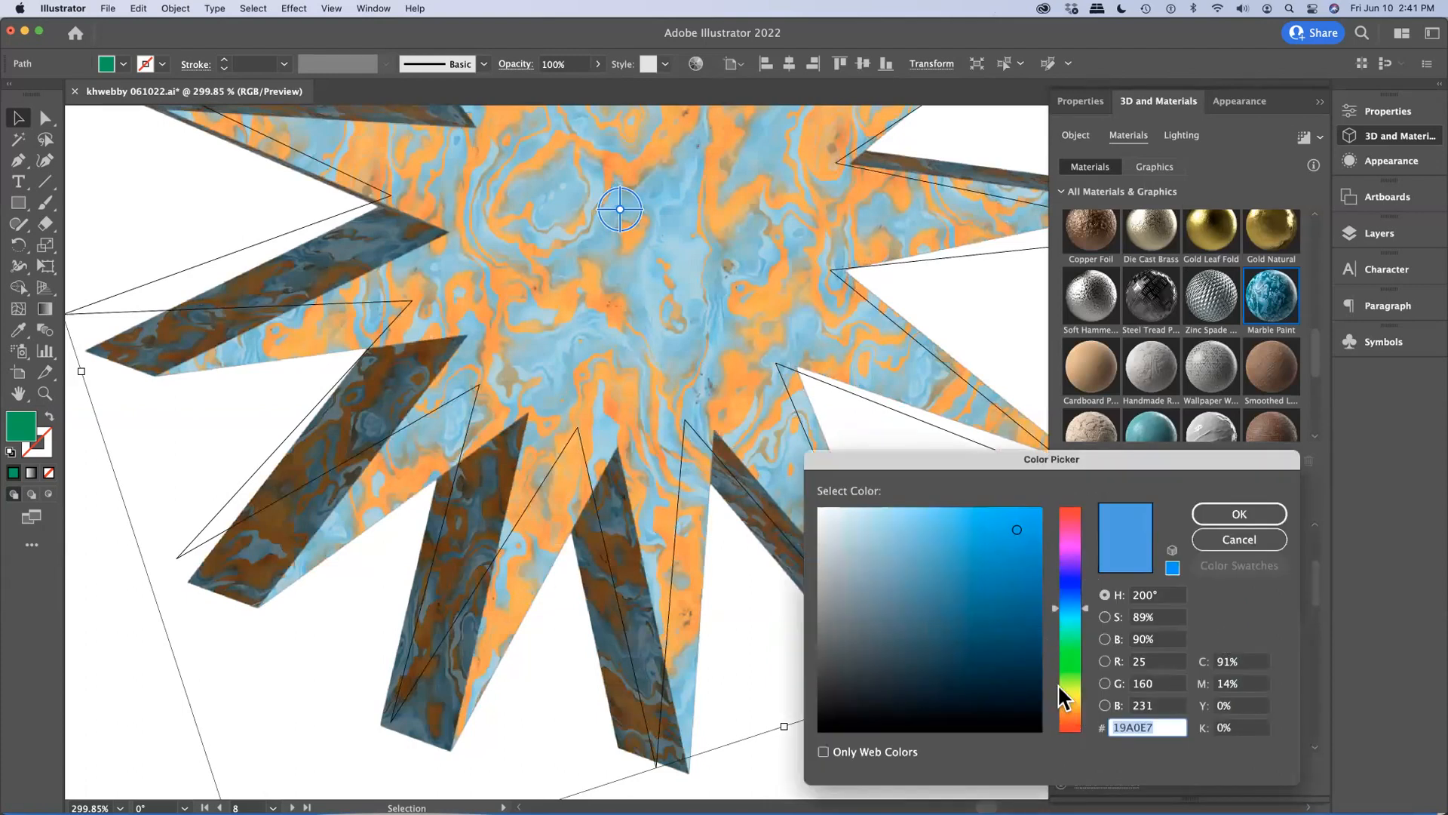
left_click(1069, 729)
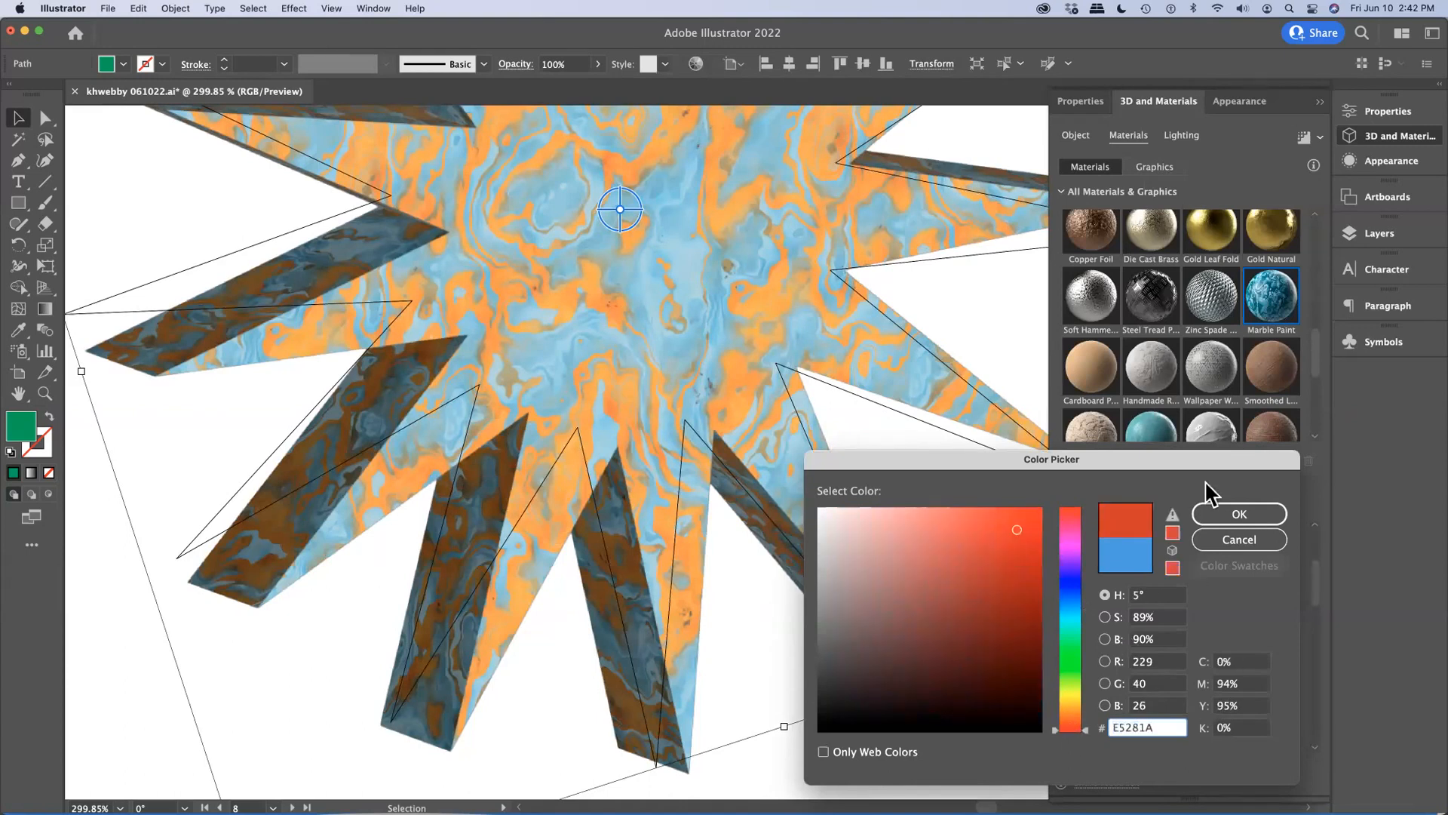
left_click(1240, 513)
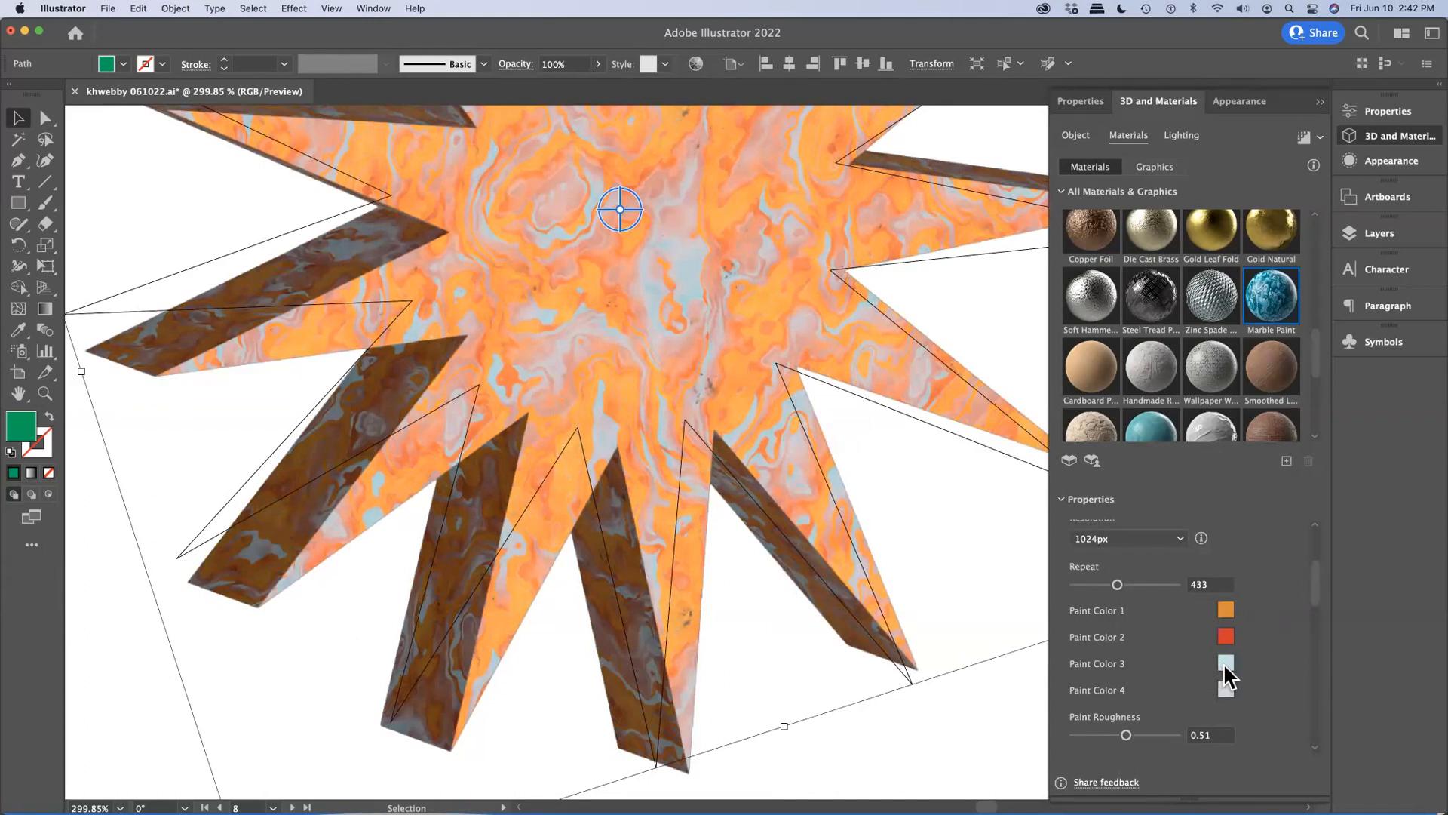
Set Paint Color 3 to blue 3351E5 and Paint Color 4 to a green of H 127°, S 65%, B 61%.
left_click(1223, 666)
left_click(1070, 589)
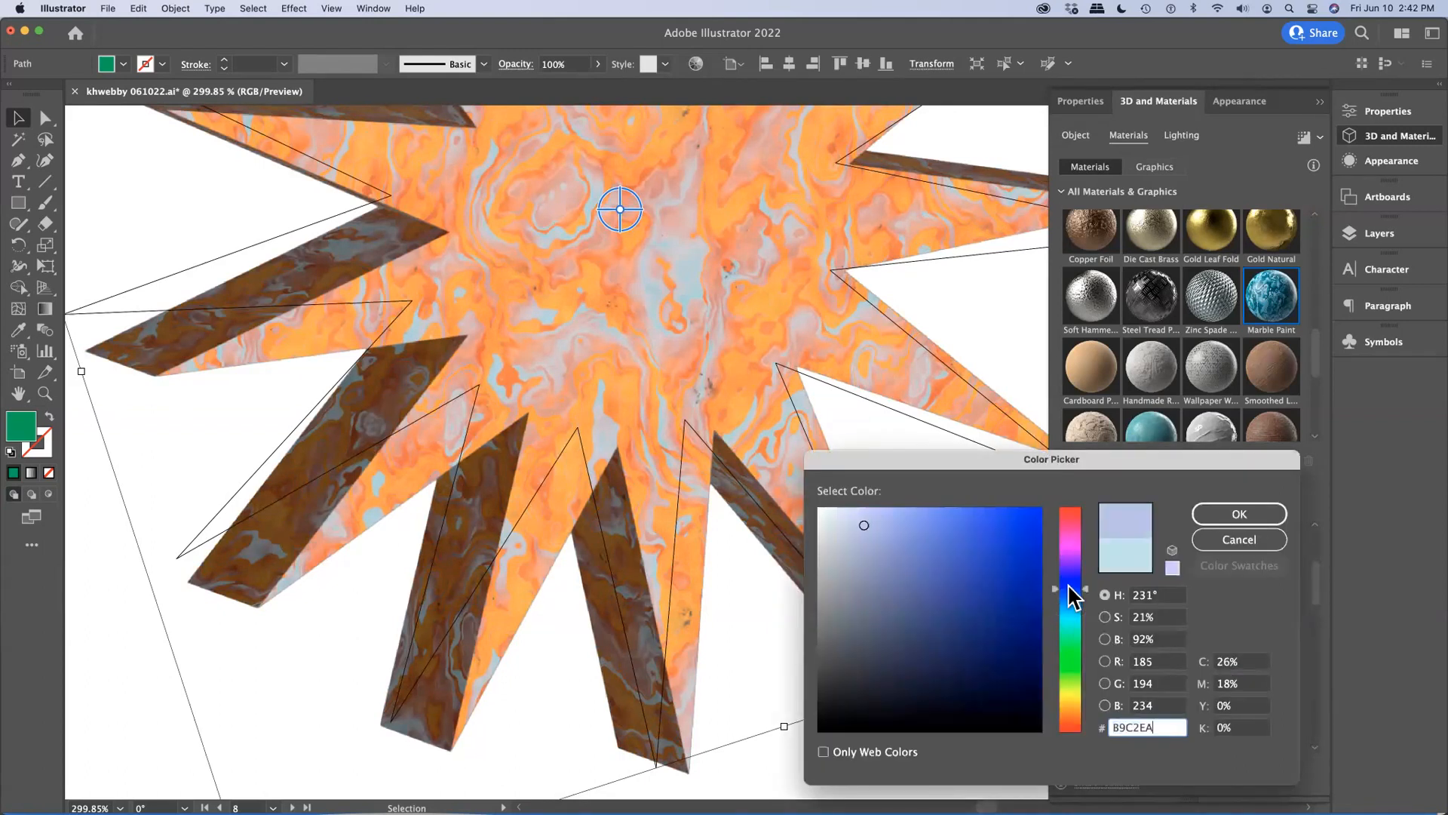
left_click(992, 529)
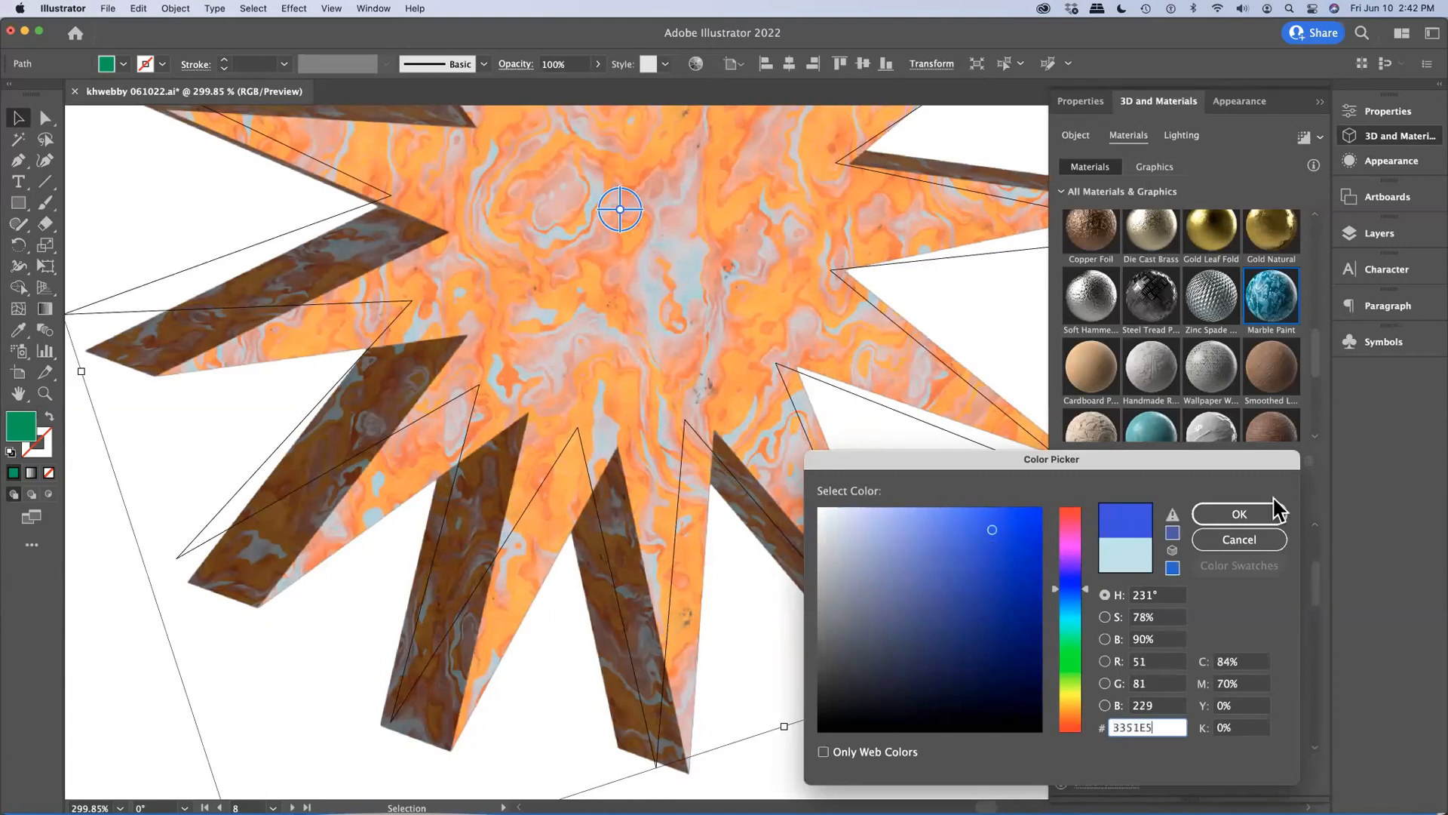
left_click(1239, 514)
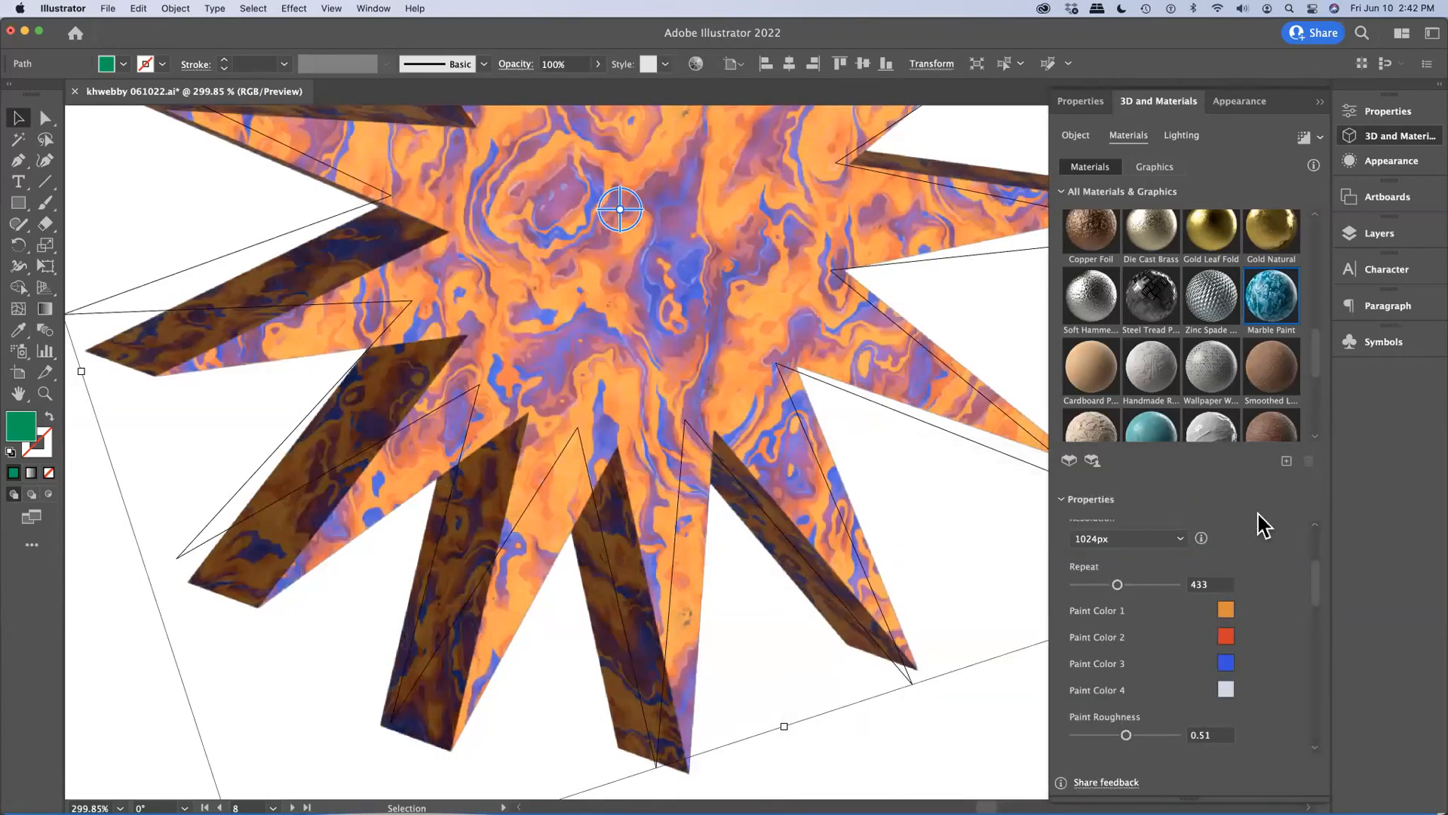
left_click(1223, 687)
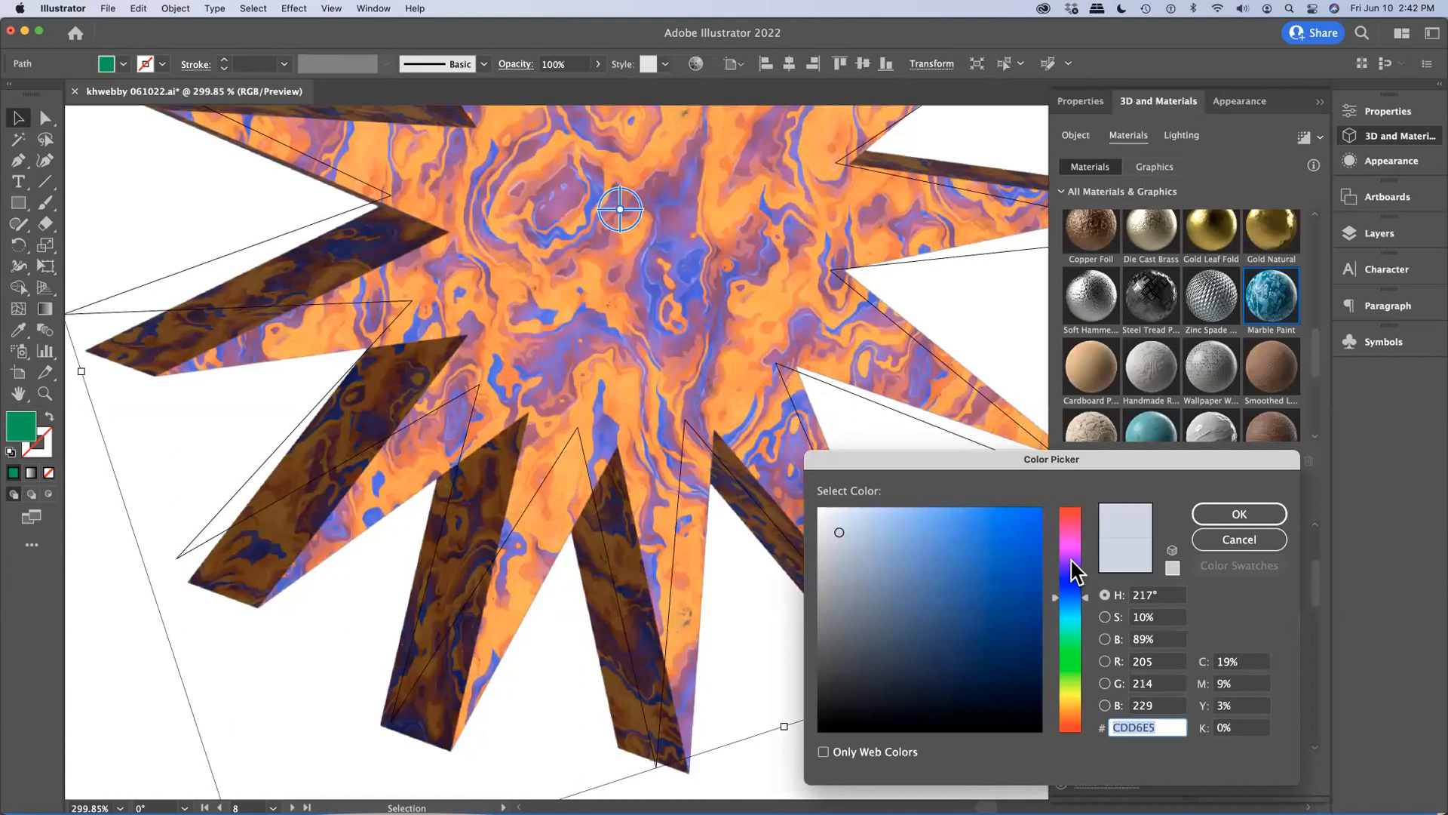
left_click(1065, 650)
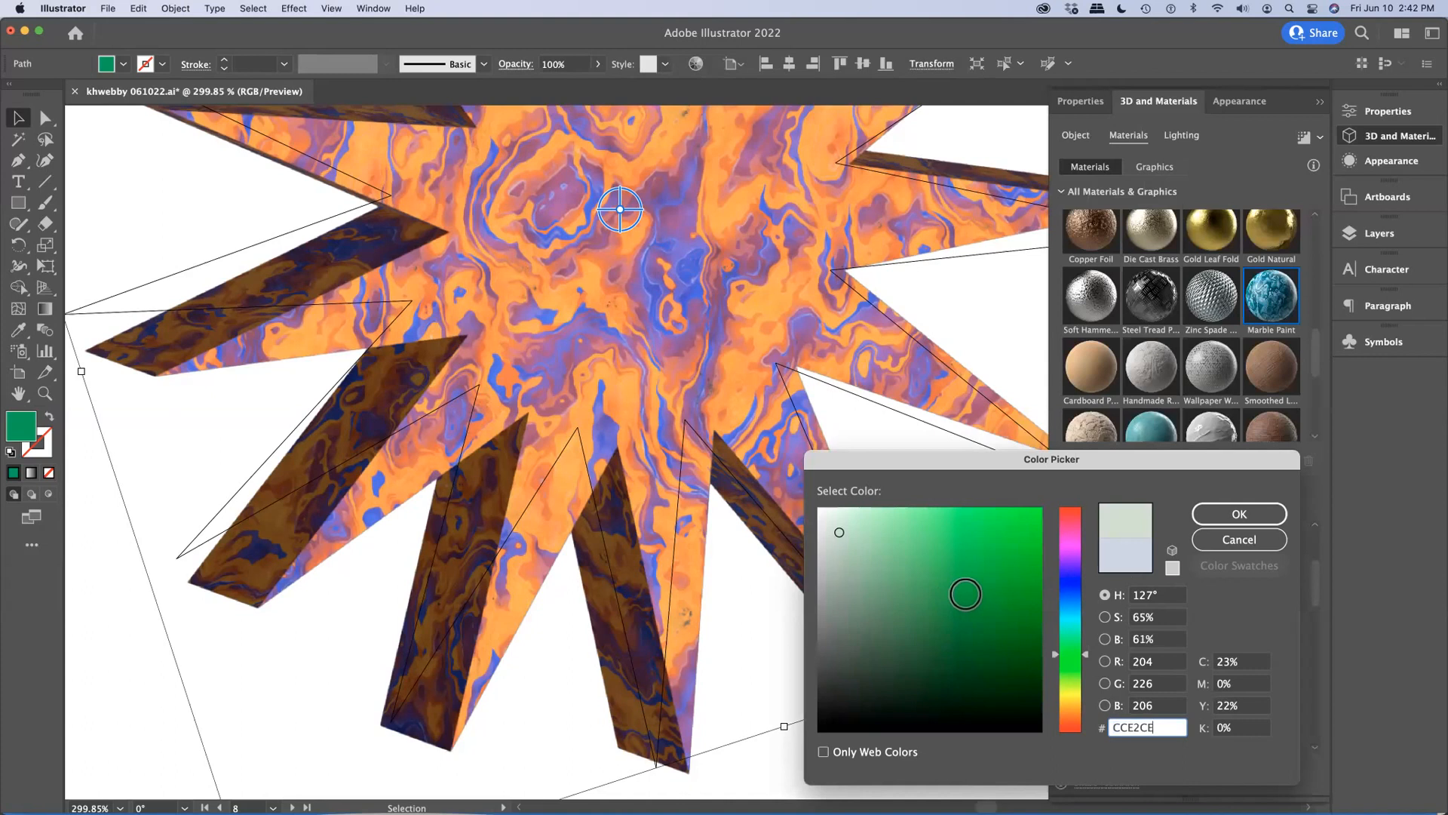
left_click(962, 595)
left_click(1224, 513)
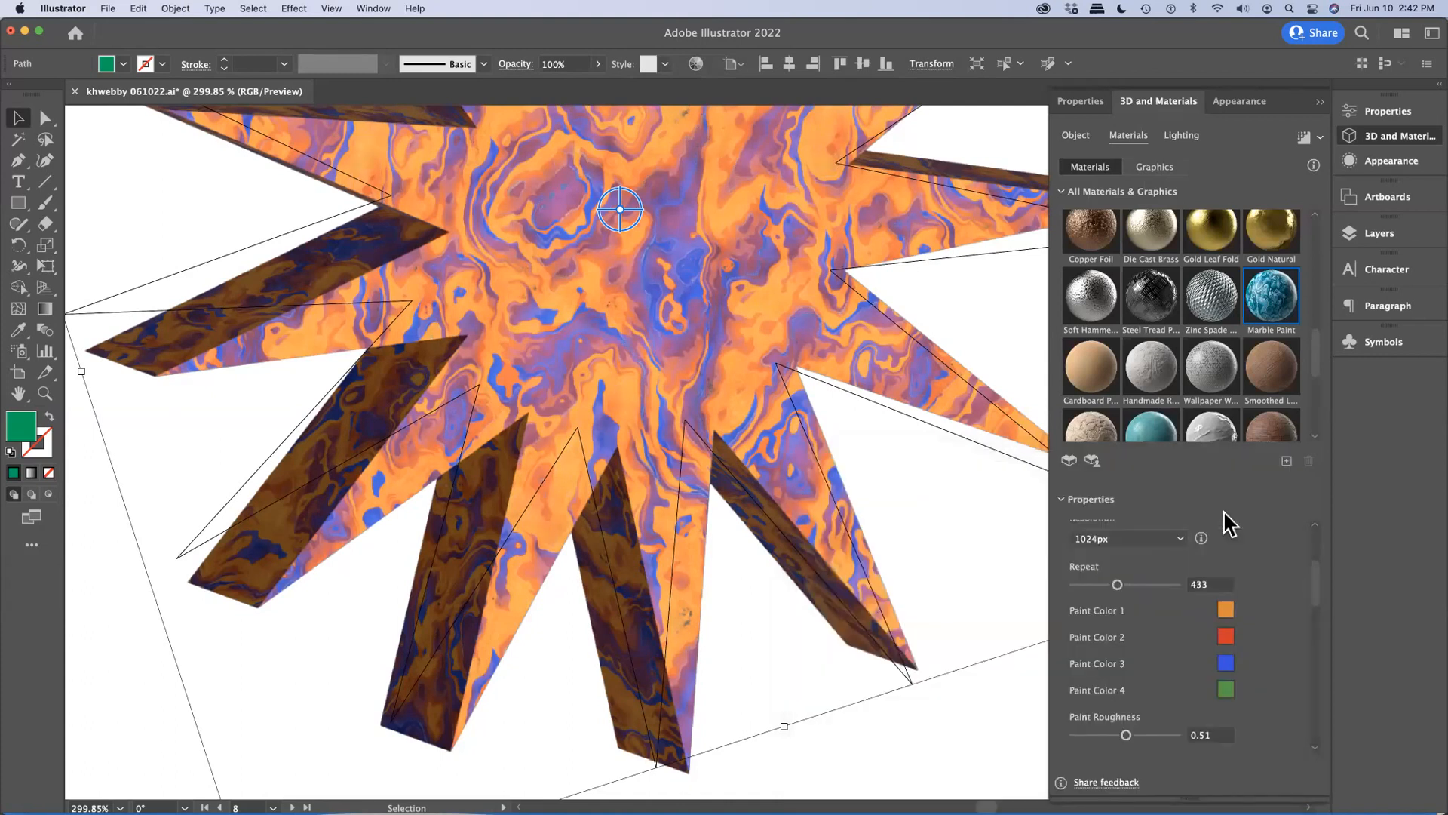
Set the star material's Paint Roughness to 0.88, Pattern to 2, Pattern Warp Intensity to 0.63 and Stain Density to 0.31.
left_click_drag(1126, 735, 1165, 736)
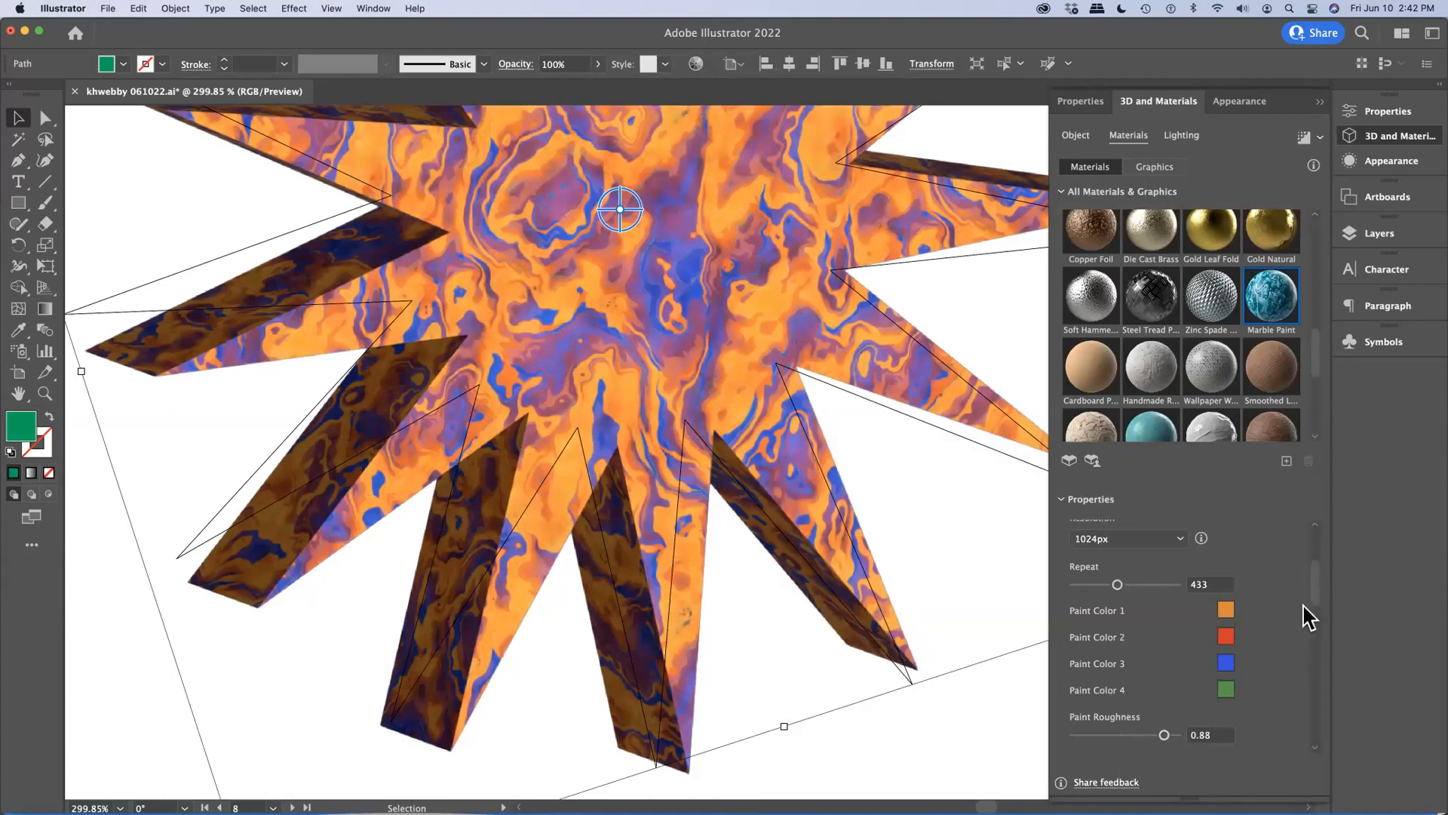
scroll(1316, 596, "down", 2)
scroll(1316, 620, "down", 10)
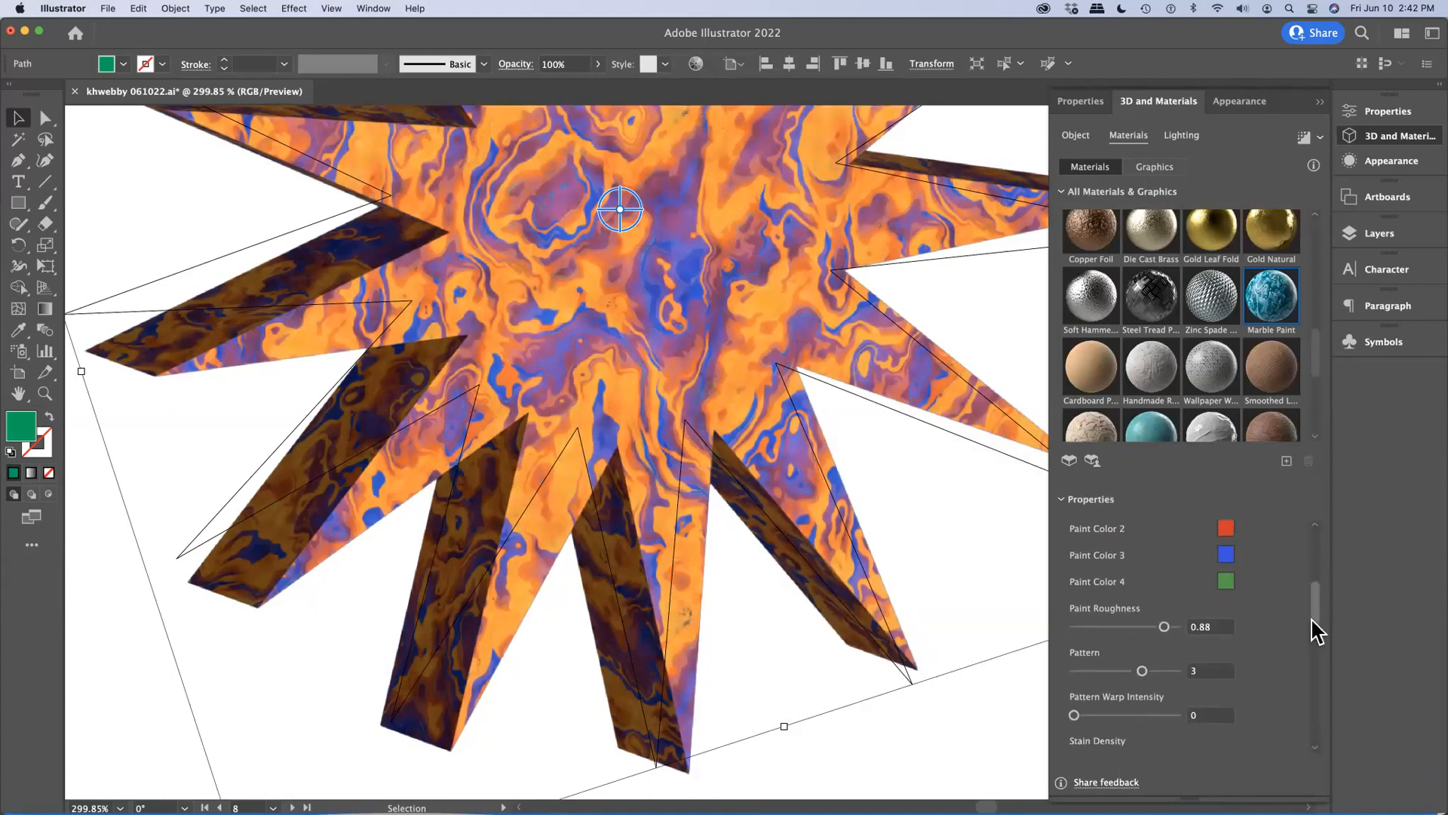
scroll(1317, 647, "up", 1)
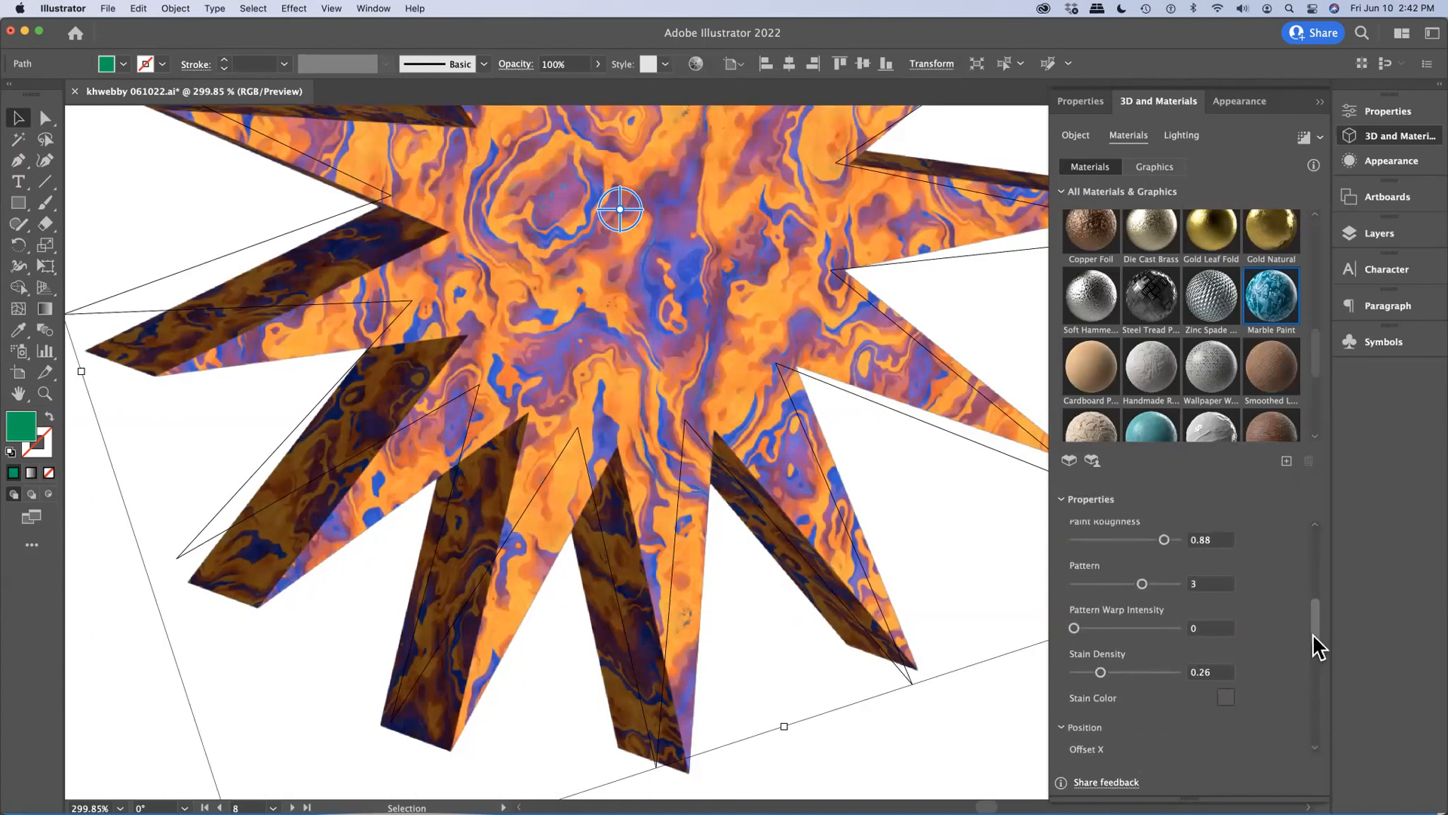
left_click_drag(1142, 584, 1109, 672)
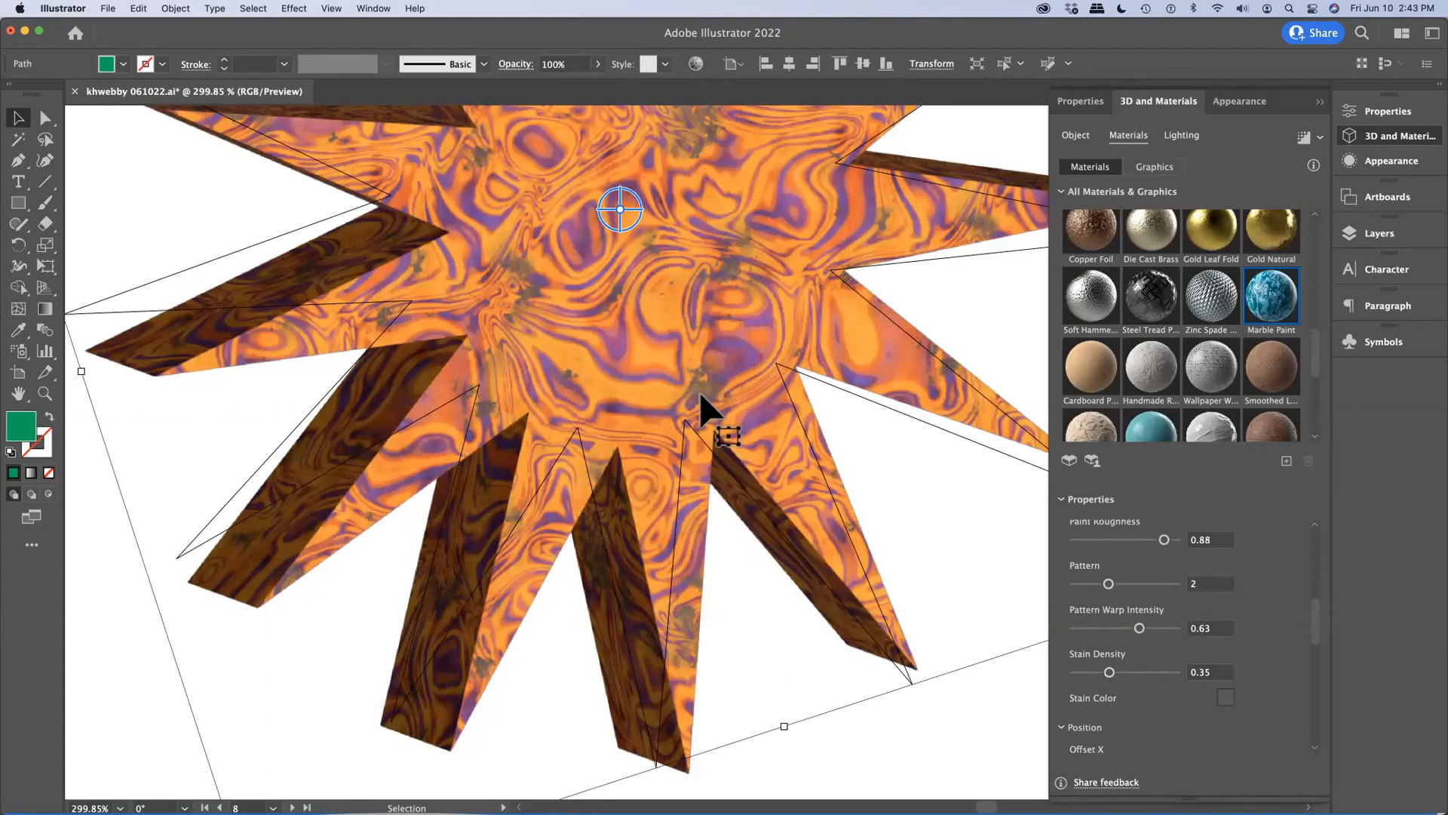
left_click_drag(1109, 671, 1106, 671)
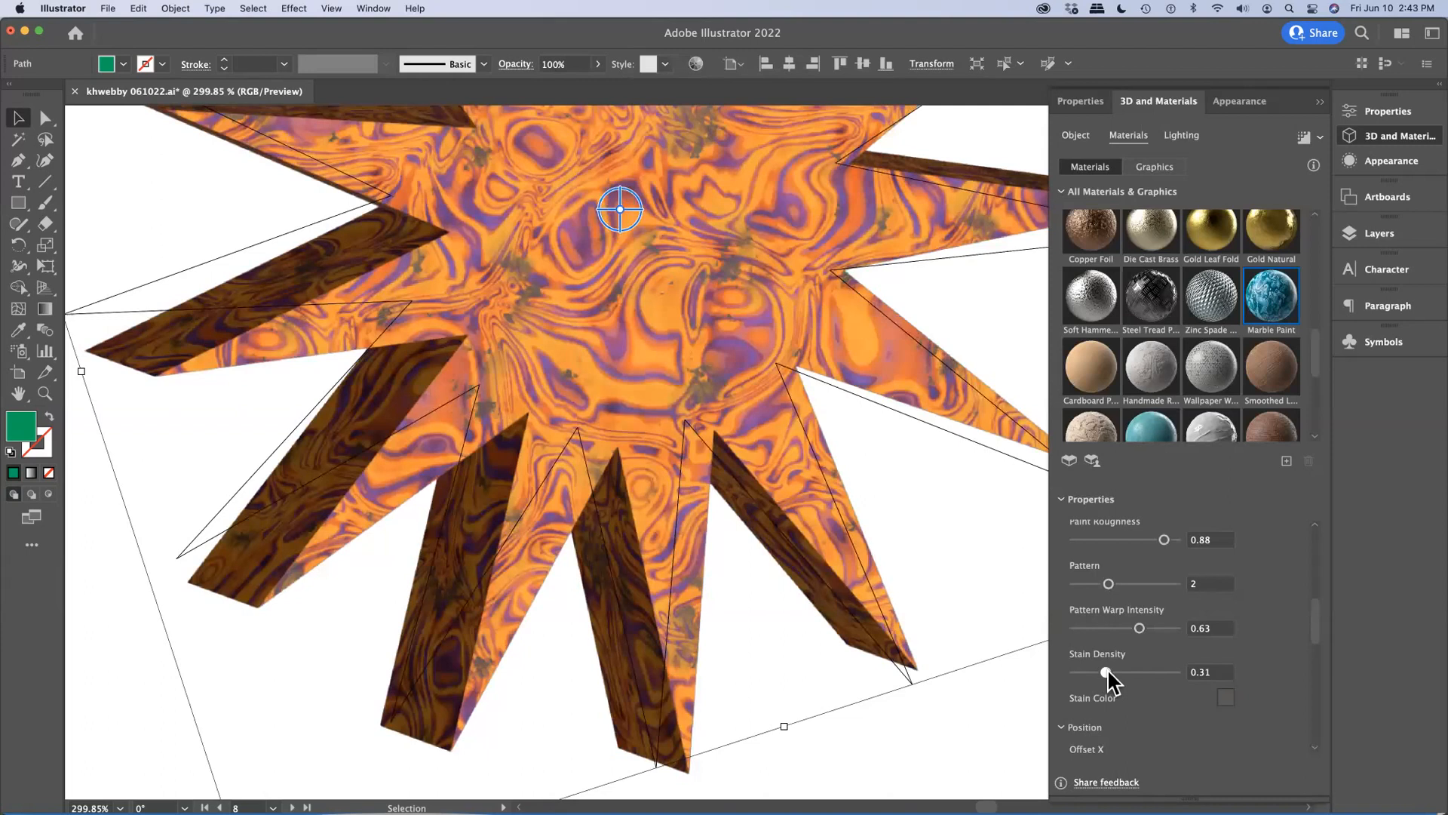
Change the Marble Paint's Stain Color to yellow EAEA53.
left_click(1227, 698)
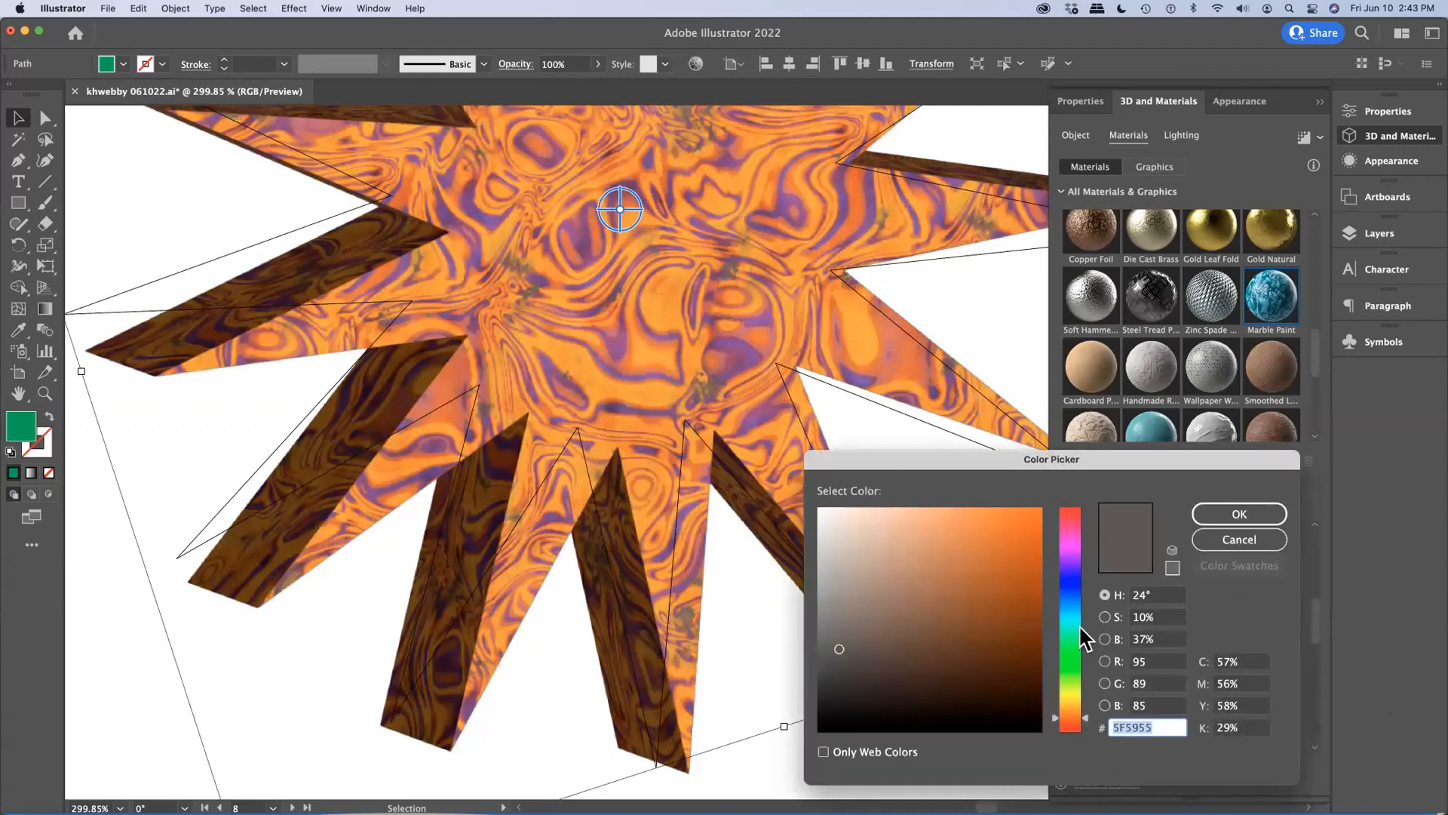
left_click(1074, 693)
left_click(1000, 513)
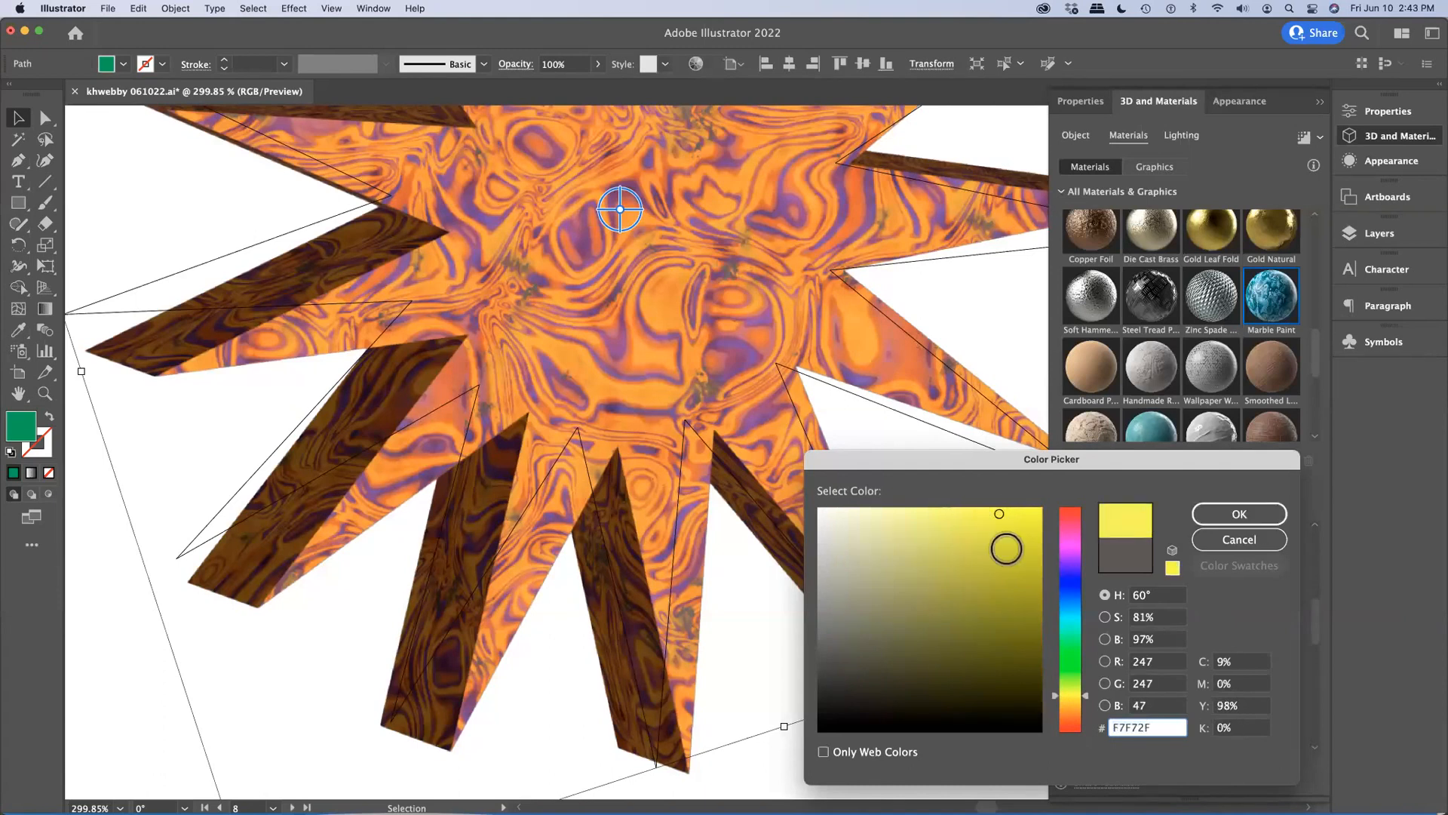
left_click(965, 523)
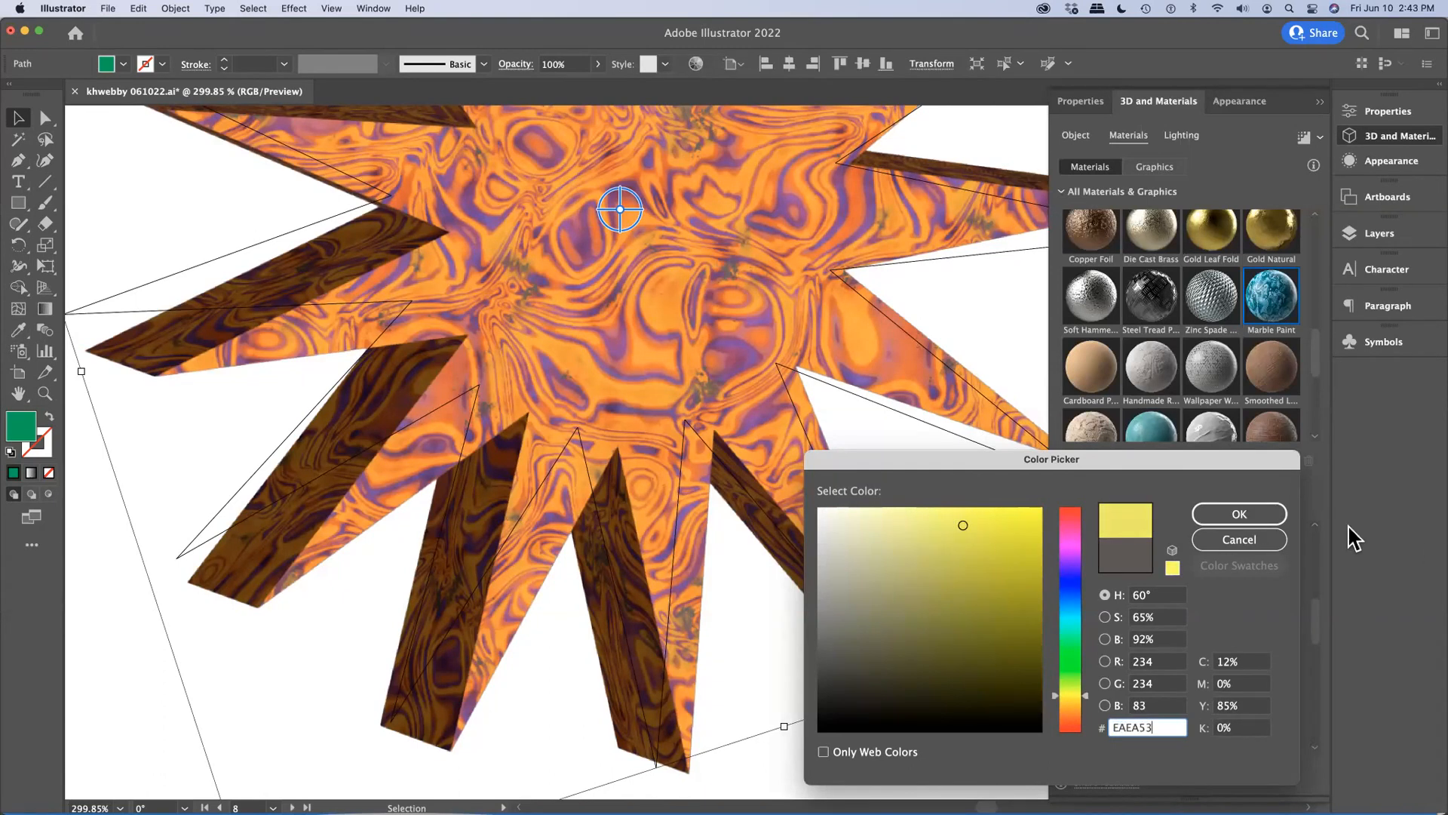
left_click(1256, 518)
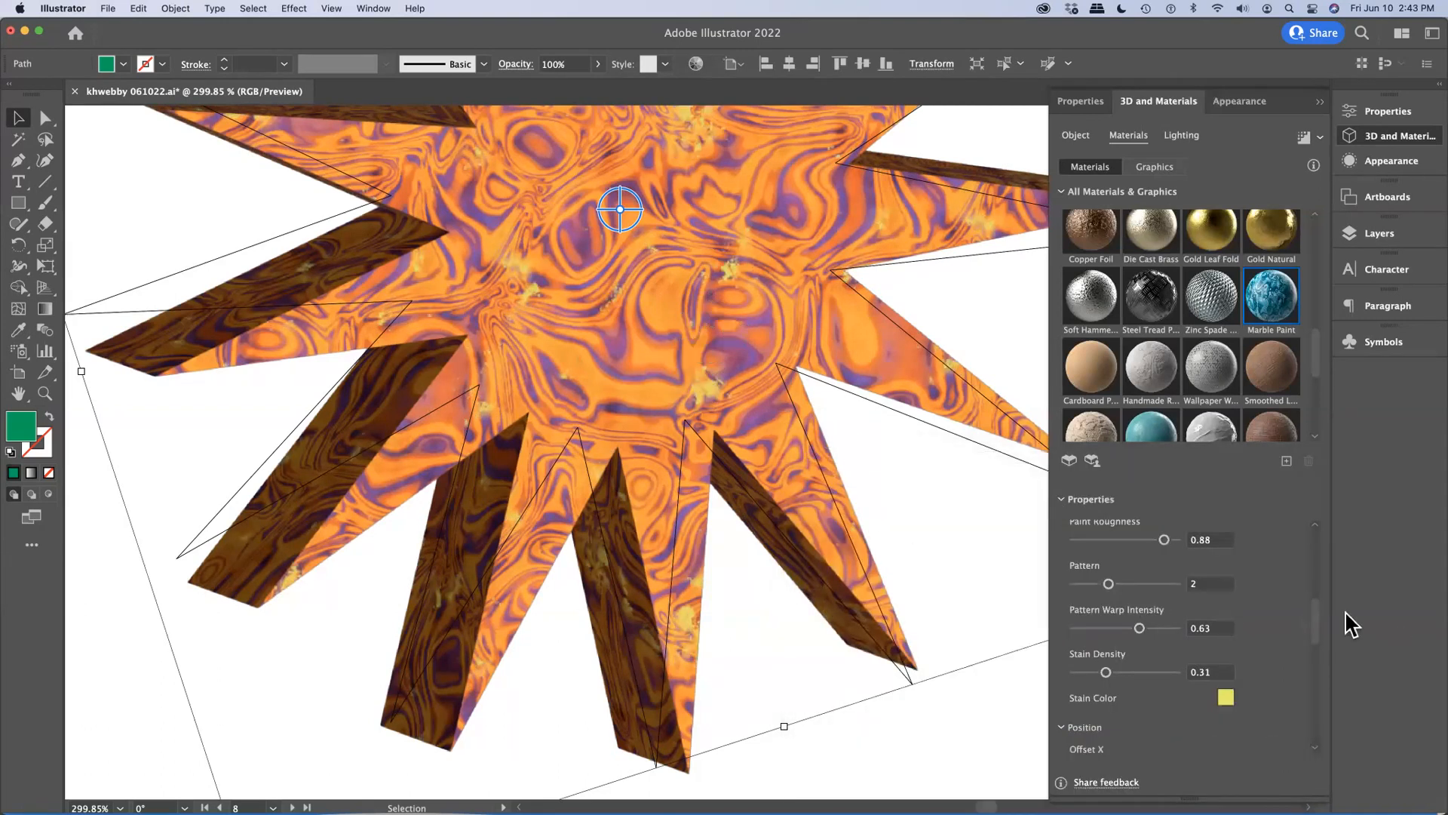
Shift the marble pattern on the star by setting its Offset Y to 663.
left_click_drag(1318, 629, 1317, 663)
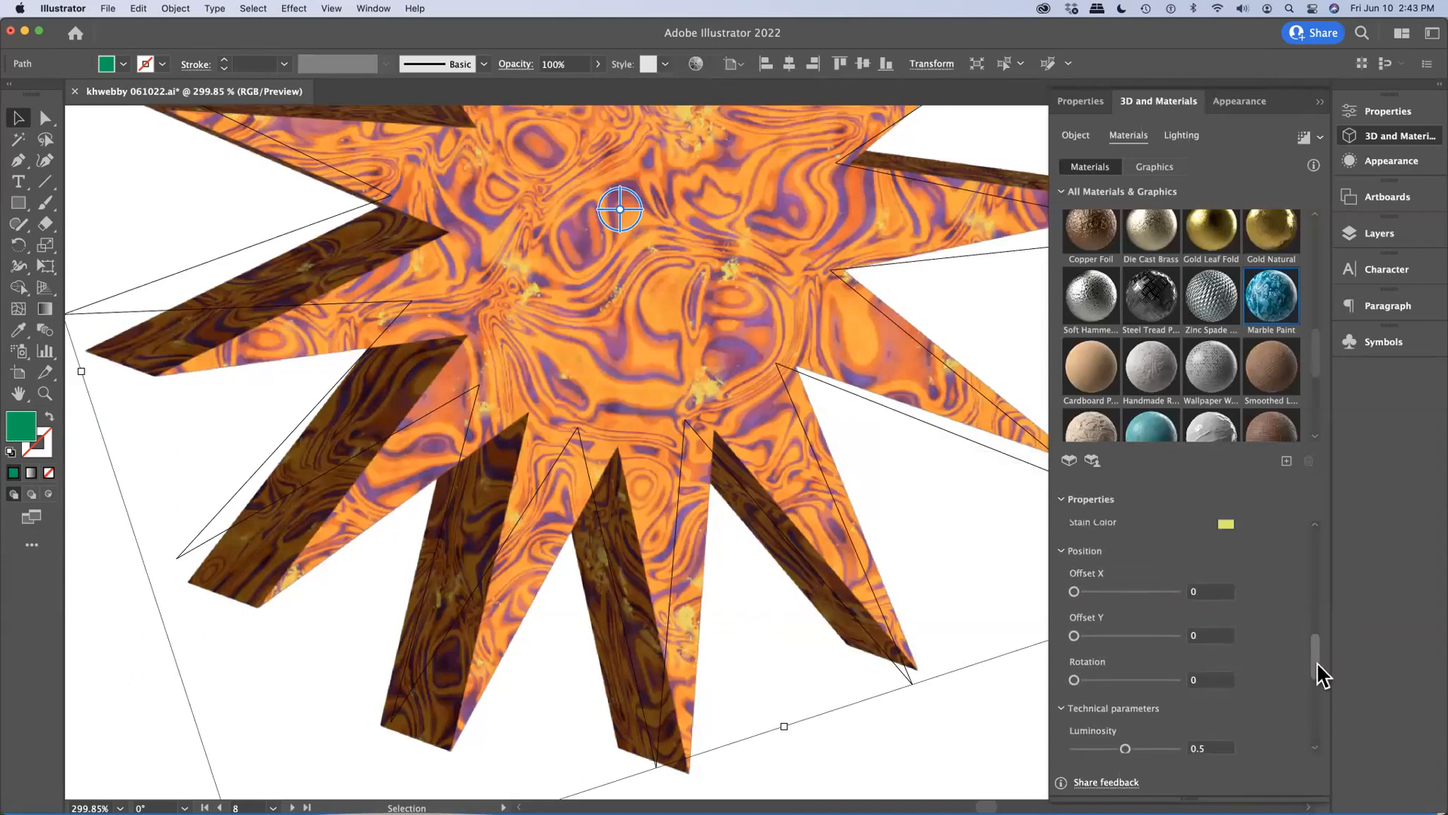
left_click_drag(1075, 636, 1143, 640)
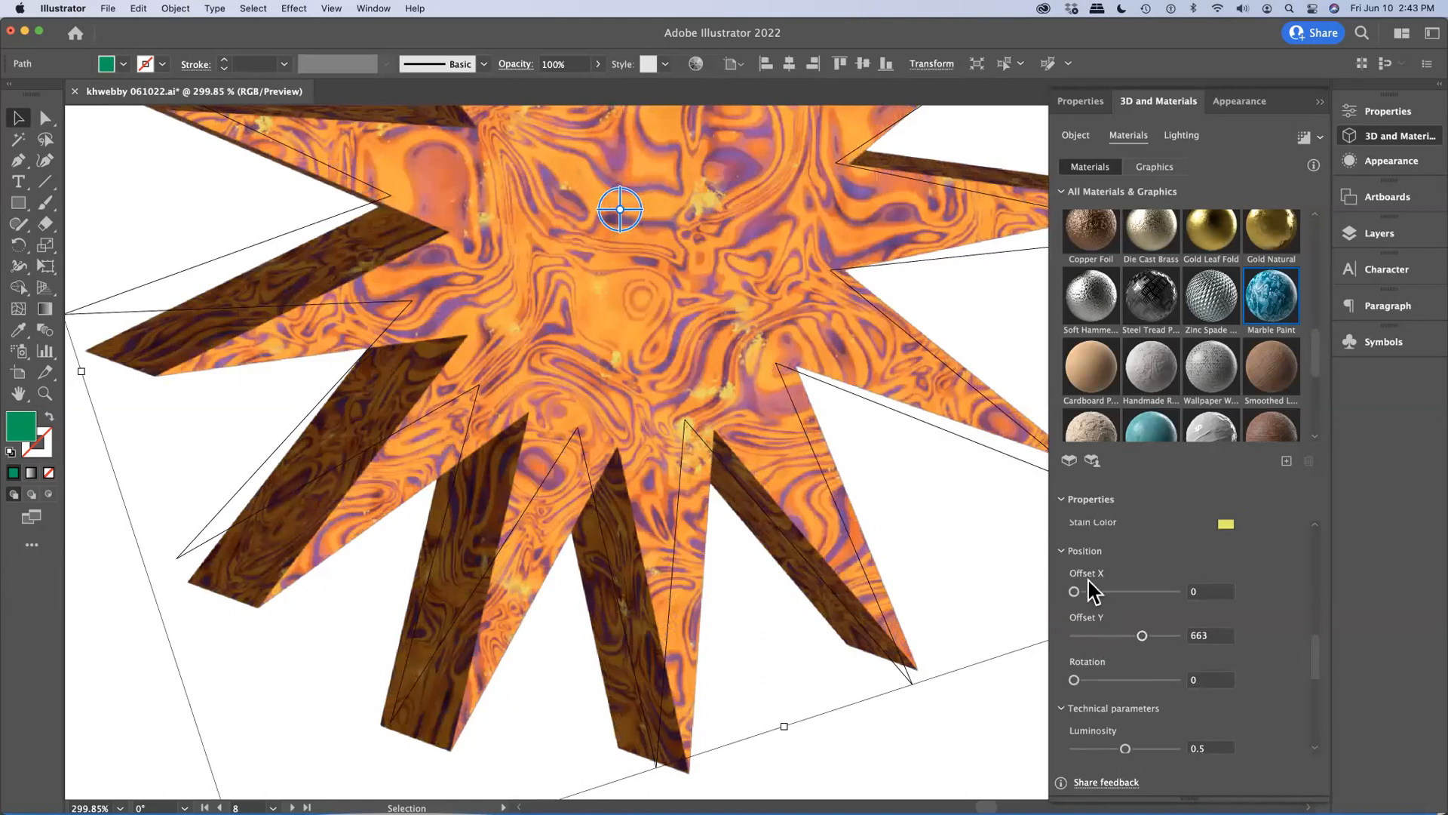
Set the star's Marble Paint Offset X to 217, Rotation to 204 and Luminosity to 0.48.
left_click_drag(1074, 591, 1096, 593)
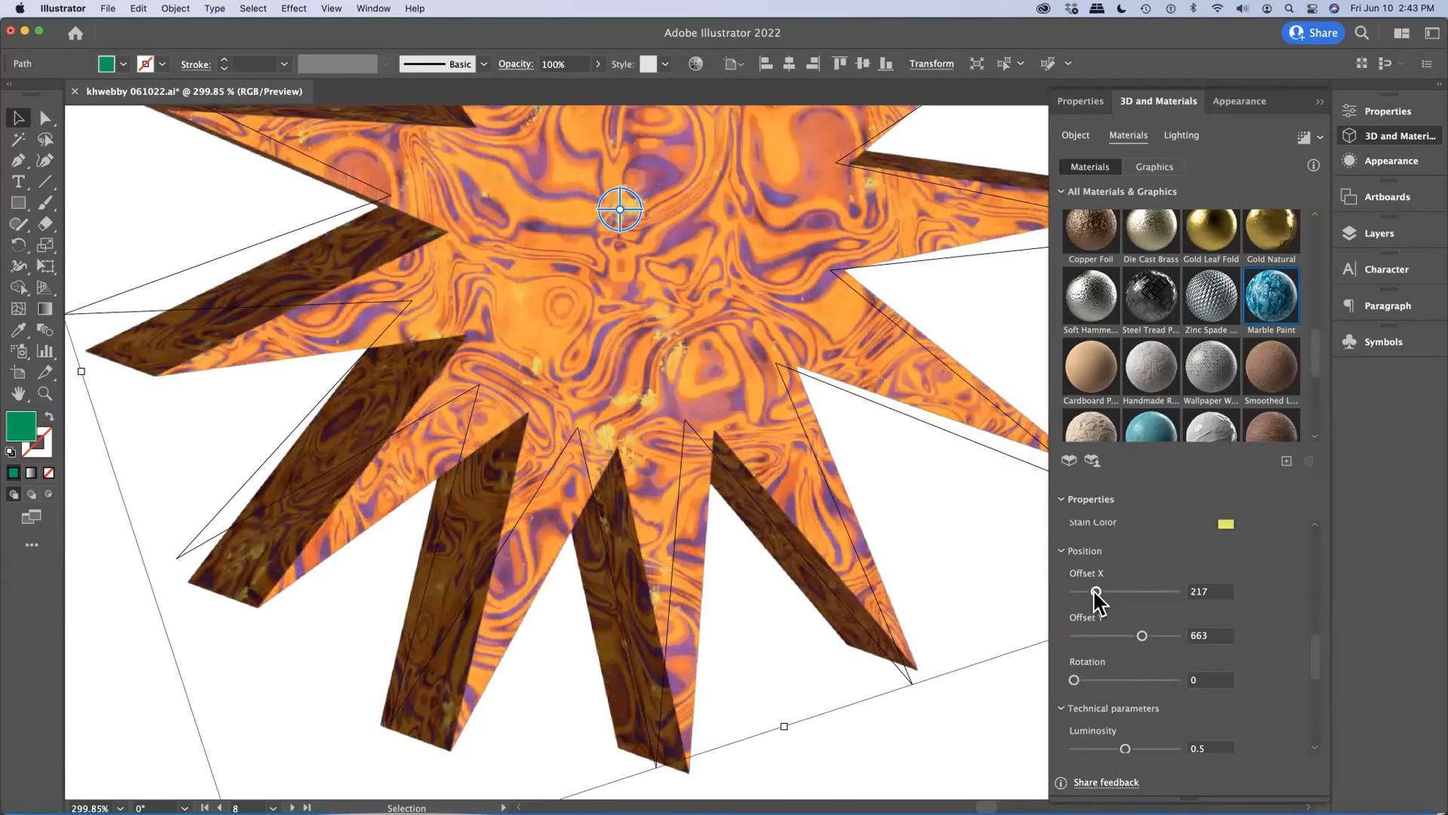
left_click_drag(1074, 680, 1131, 681)
mouse_move(1126, 748)
left_mouse_down()
mouse_move(1143, 748)
mouse_move(1108, 748)
mouse_move(1123, 740)
left_mouse_up()
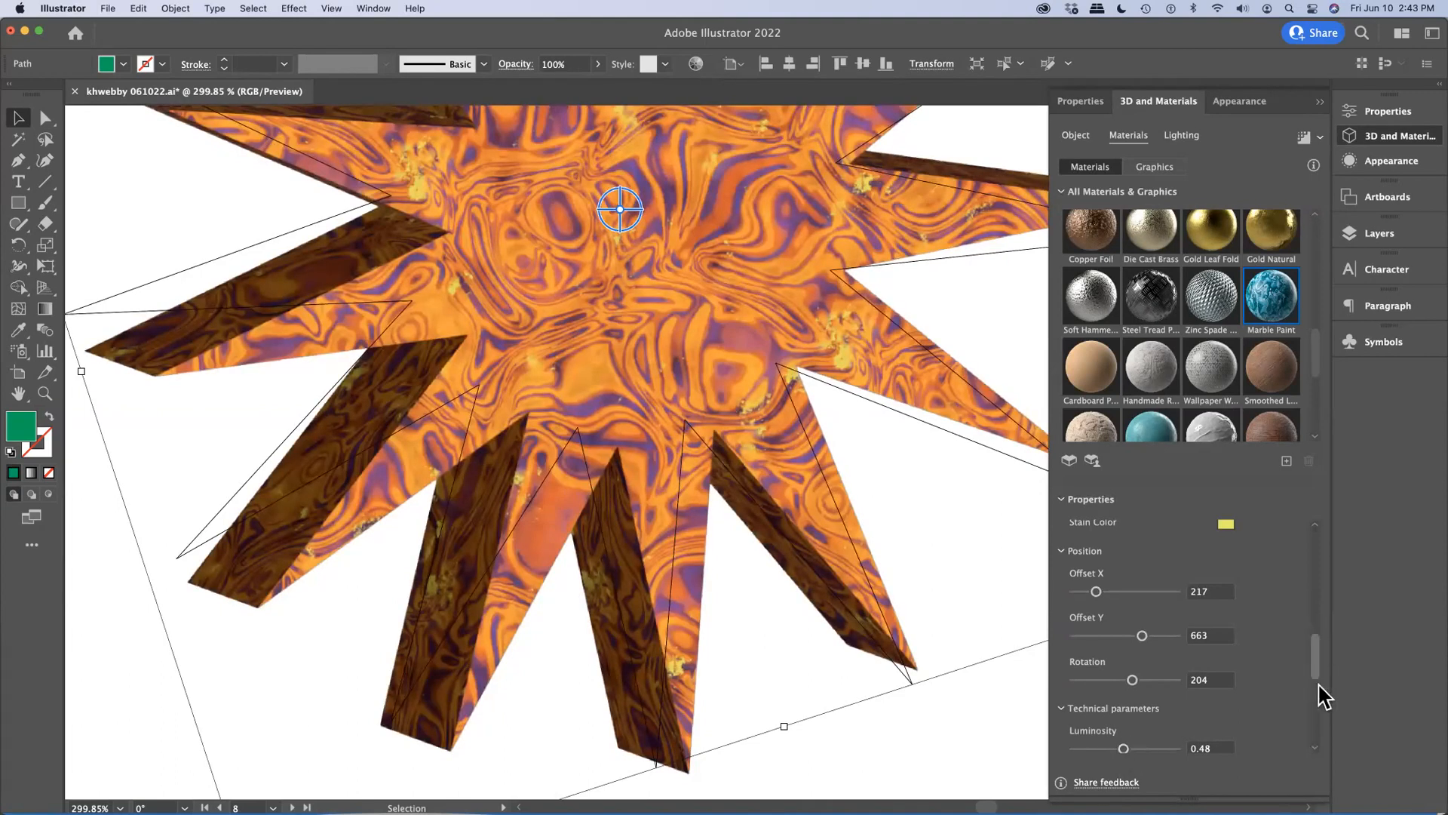
Set the Marble Paint's Contrast to 0.22, Hue Shift to 0.5, Saturation to 0.6 and Normal Intensity to 0.18.
left_click_drag(1316, 680, 1314, 707)
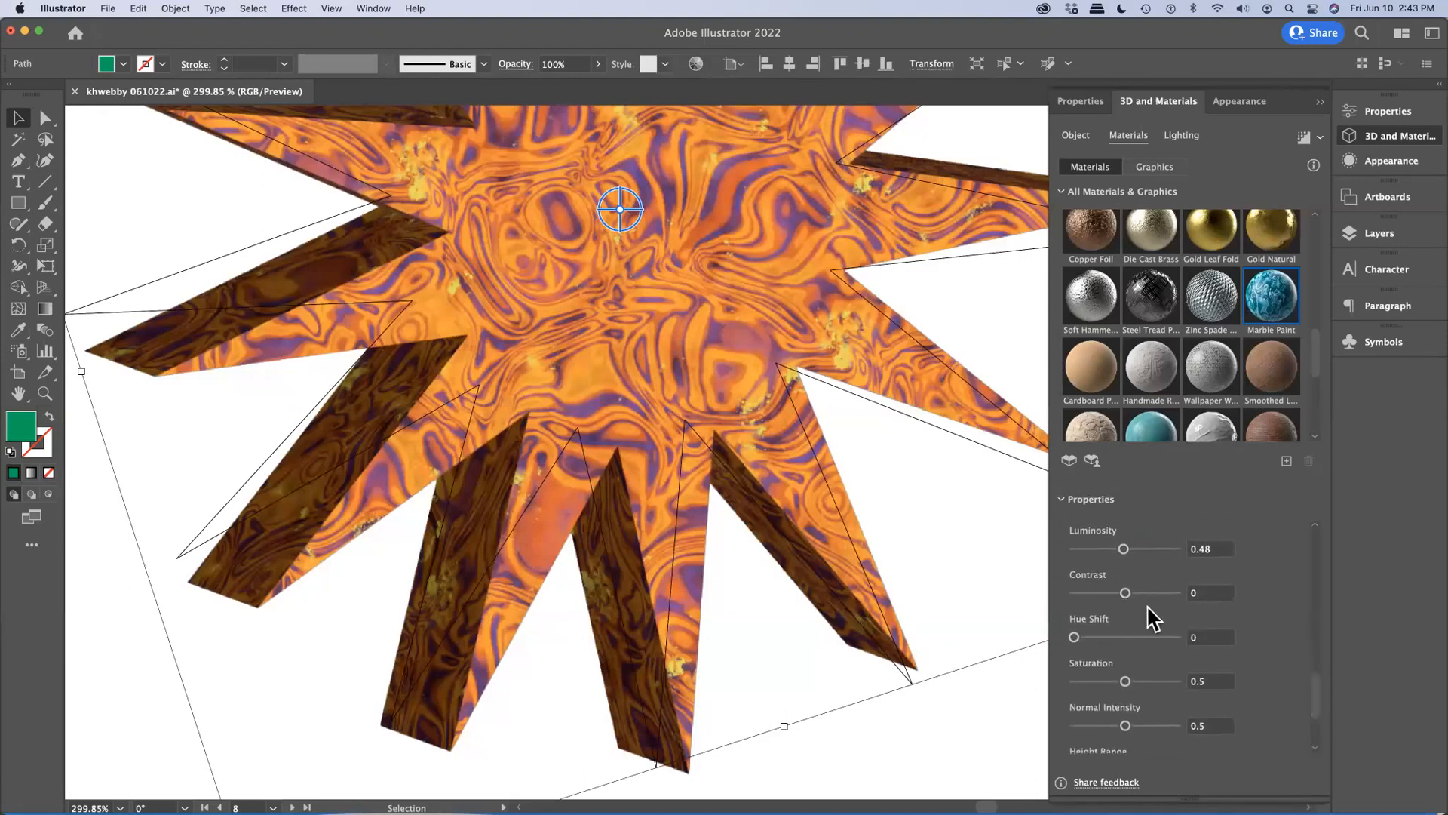
left_click_drag(1126, 592, 1138, 592)
left_click_drag(1074, 637, 1125, 638)
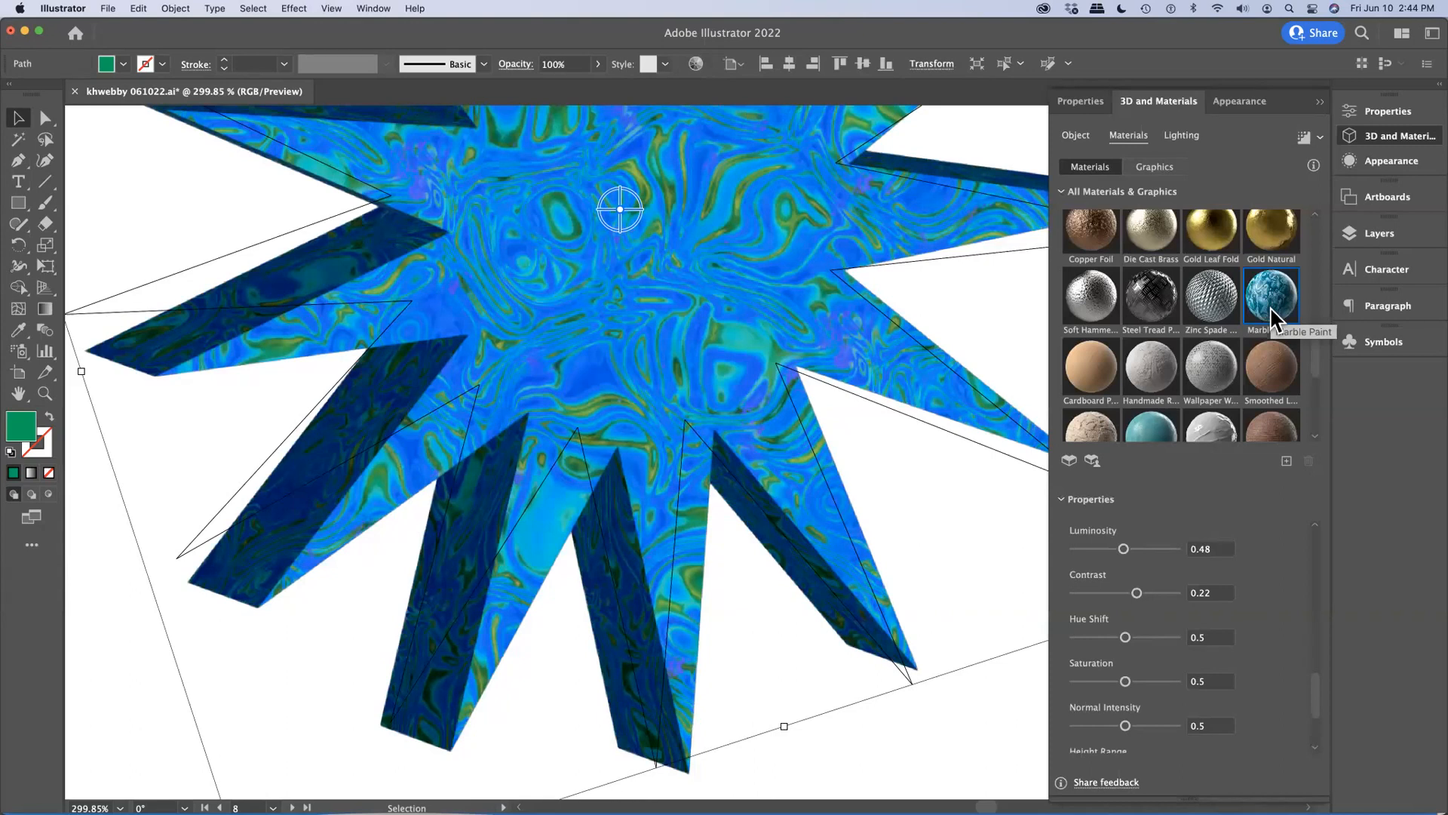
mouse_move(1126, 681)
left_mouse_down()
mouse_move(1132, 727)
mouse_move(1145, 726)
mouse_move(1072, 725)
mouse_move(1127, 727)
mouse_move(1093, 728)
left_mouse_up()
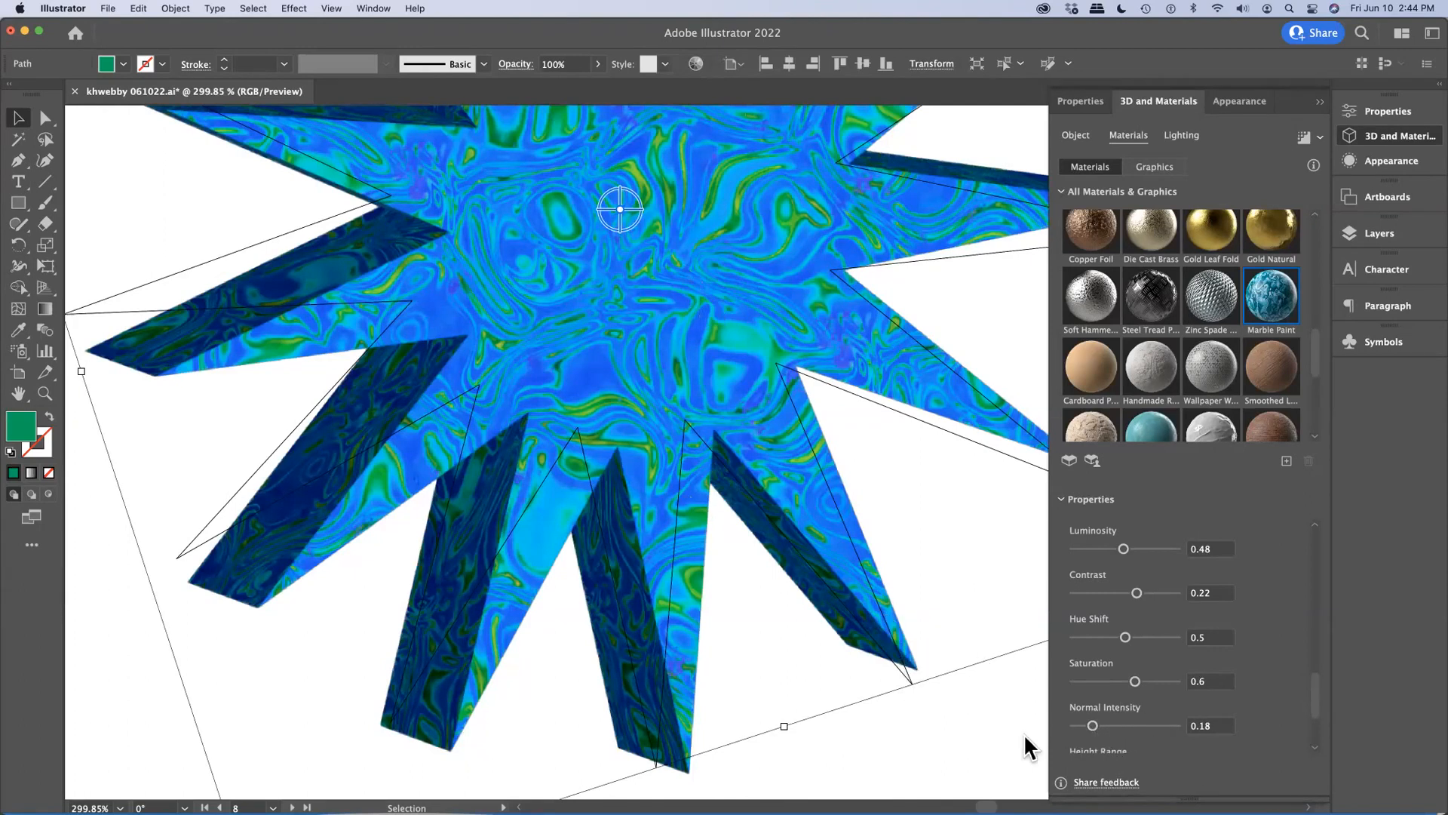
Raise the Marble Paint's Normal Intensity to 0.63 and adjust its Height Range, Height Position and Ambient Occlusion Intensity.
left_click_drag(1092, 725, 1140, 724)
left_click_drag(1318, 700, 1317, 733)
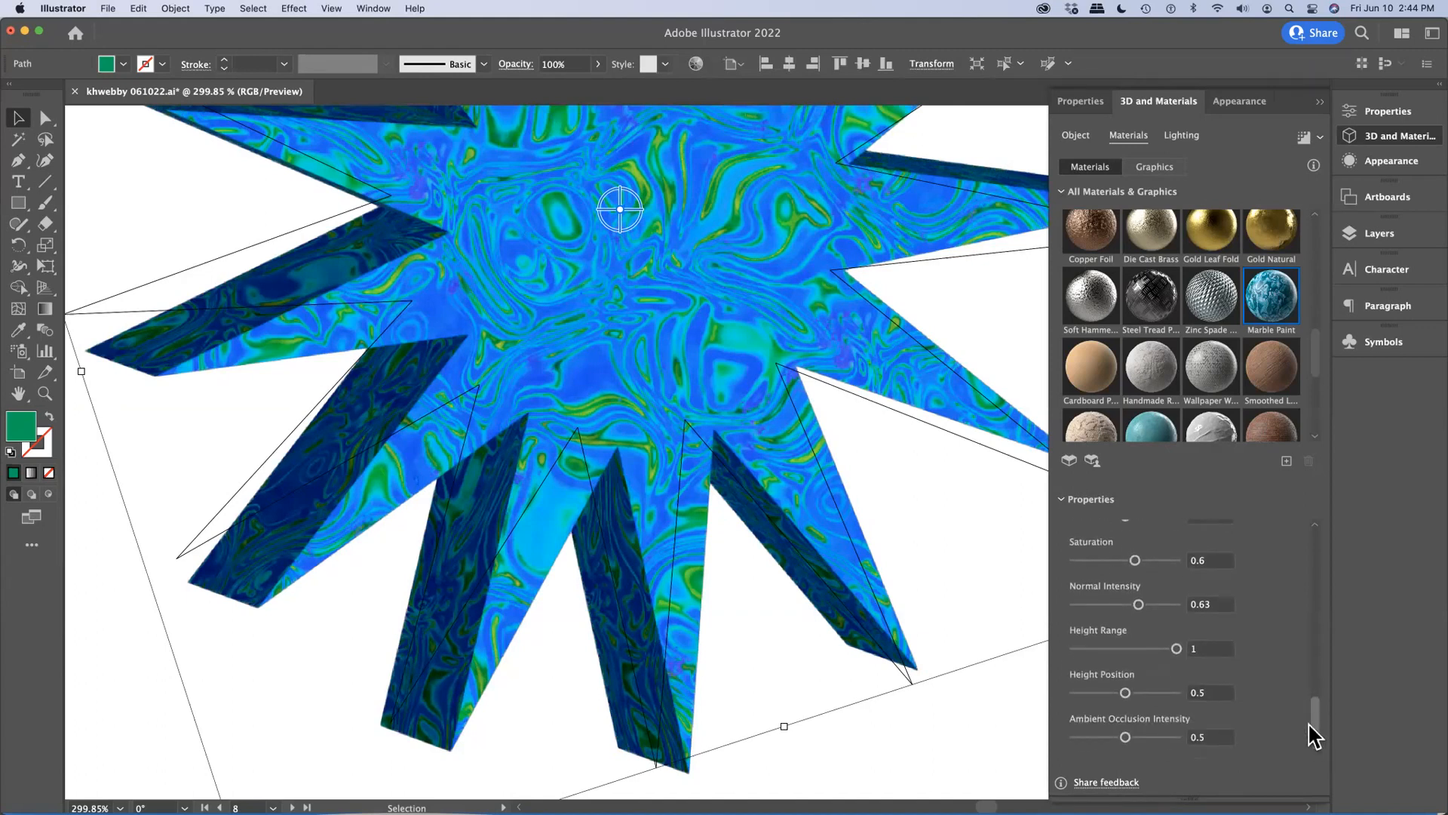
left_click_drag(1180, 650, 1130, 648)
left_click_drag(1135, 691, 1147, 691)
left_click_drag(1125, 738, 1168, 739)
left_click_drag(1169, 738, 1125, 737)
Try the Creased Plastic Film, Wax Paint, Troweled Dash Stucco and Ominous Obsidian materials on the star.
scroll(1207, 350, "down", 2)
scroll(1211, 362, "down", 1)
left_click(1208, 365)
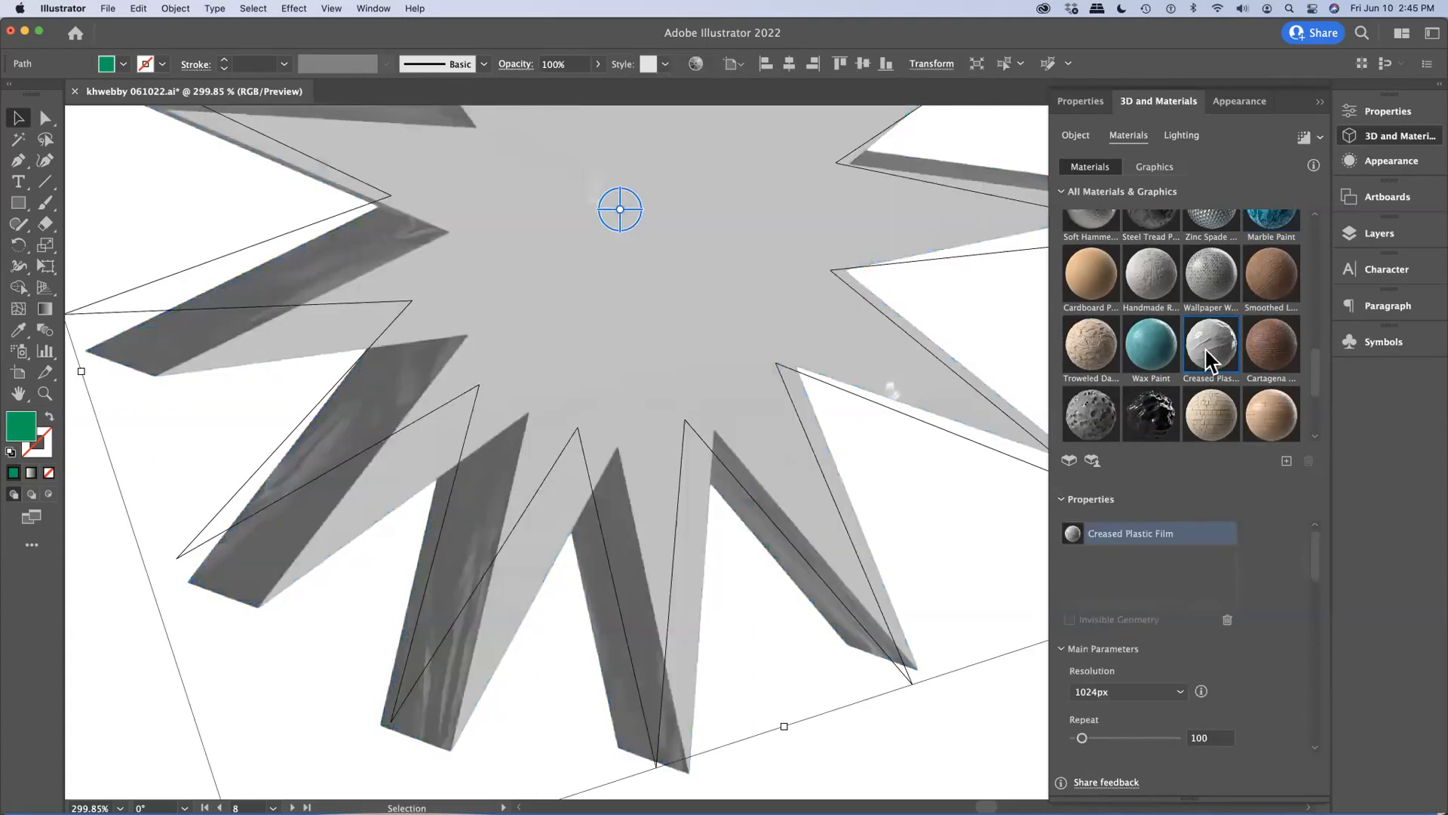
left_click(1147, 359)
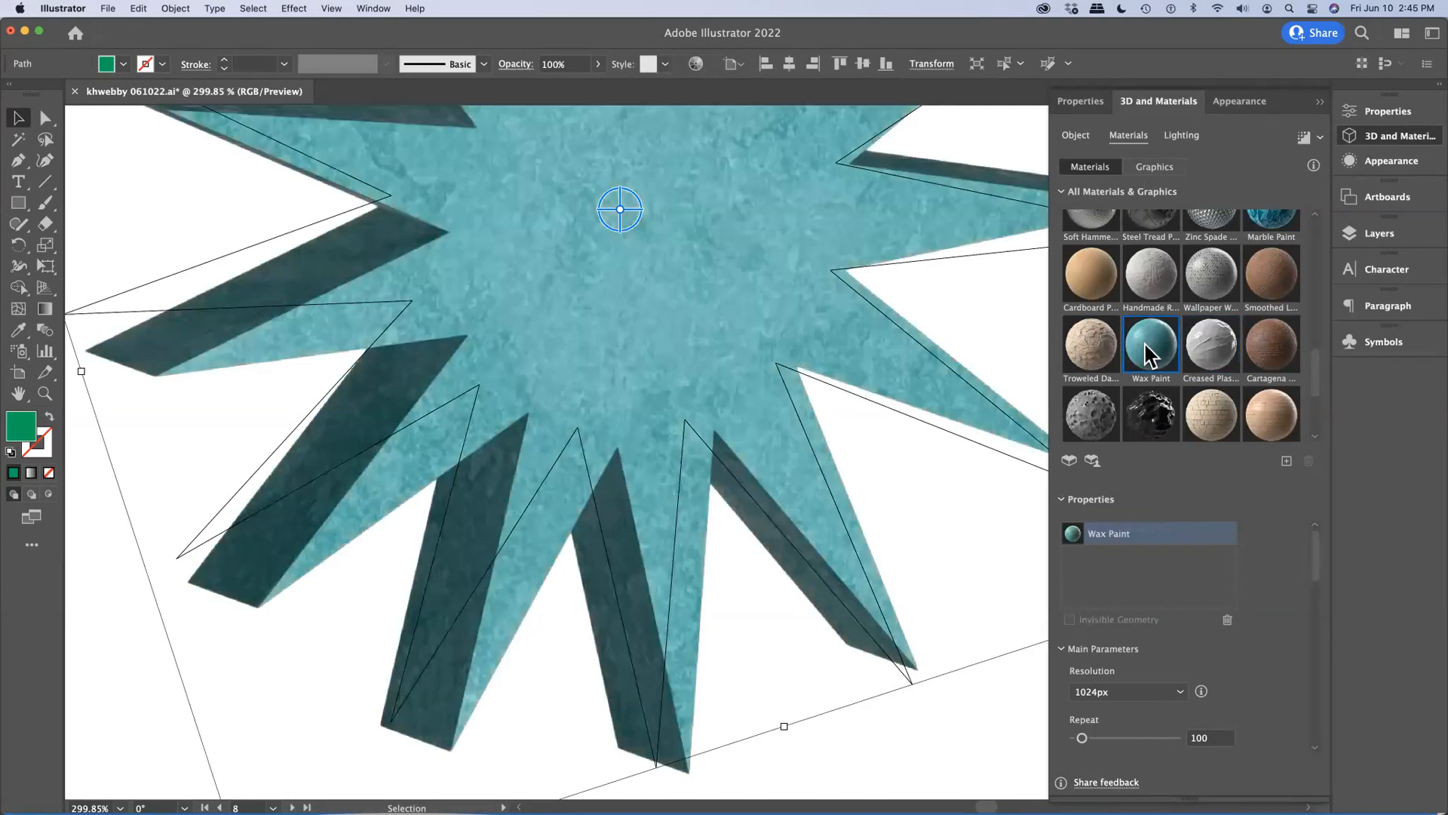
left_click(1084, 360)
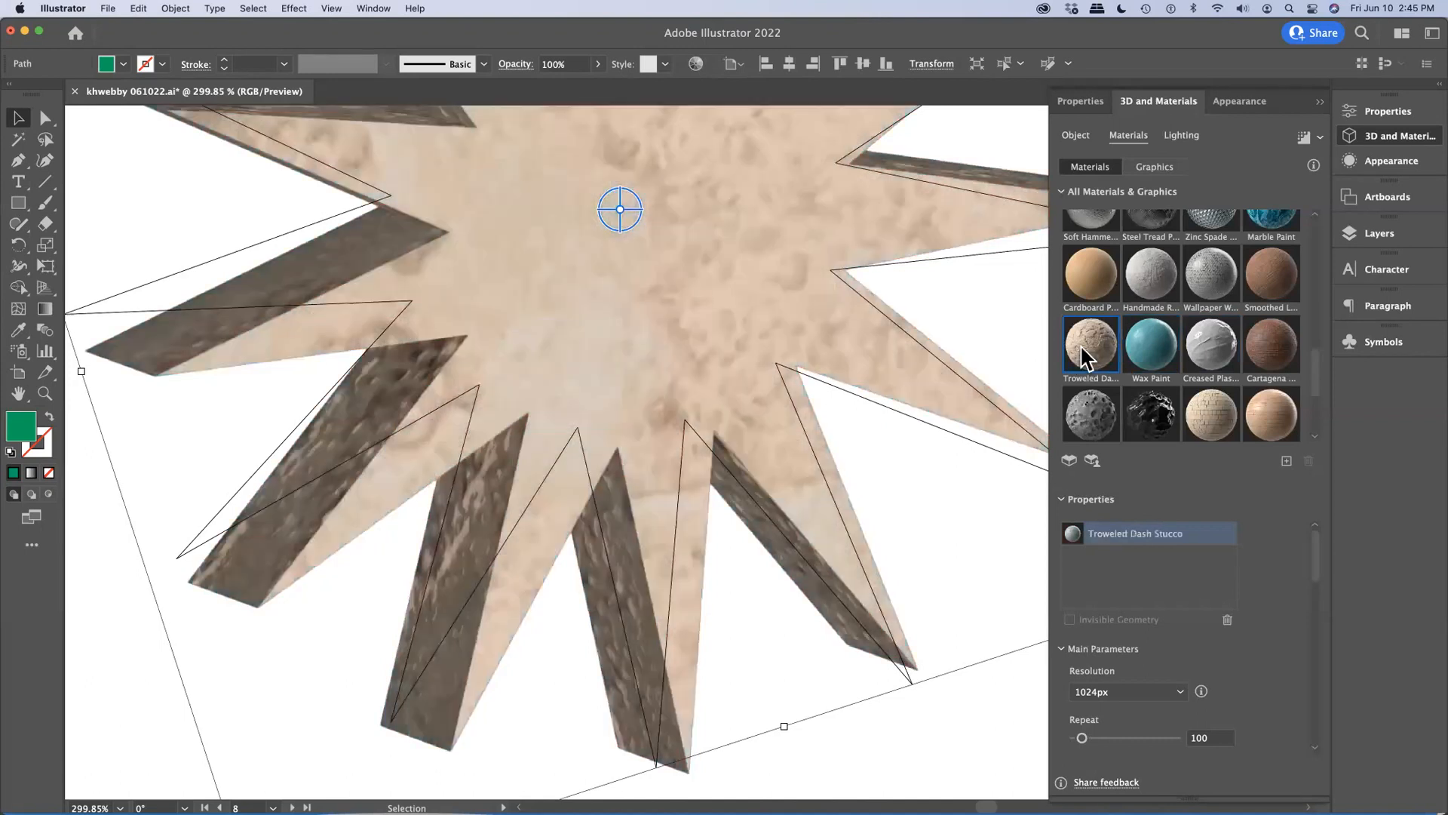
left_click(1088, 421)
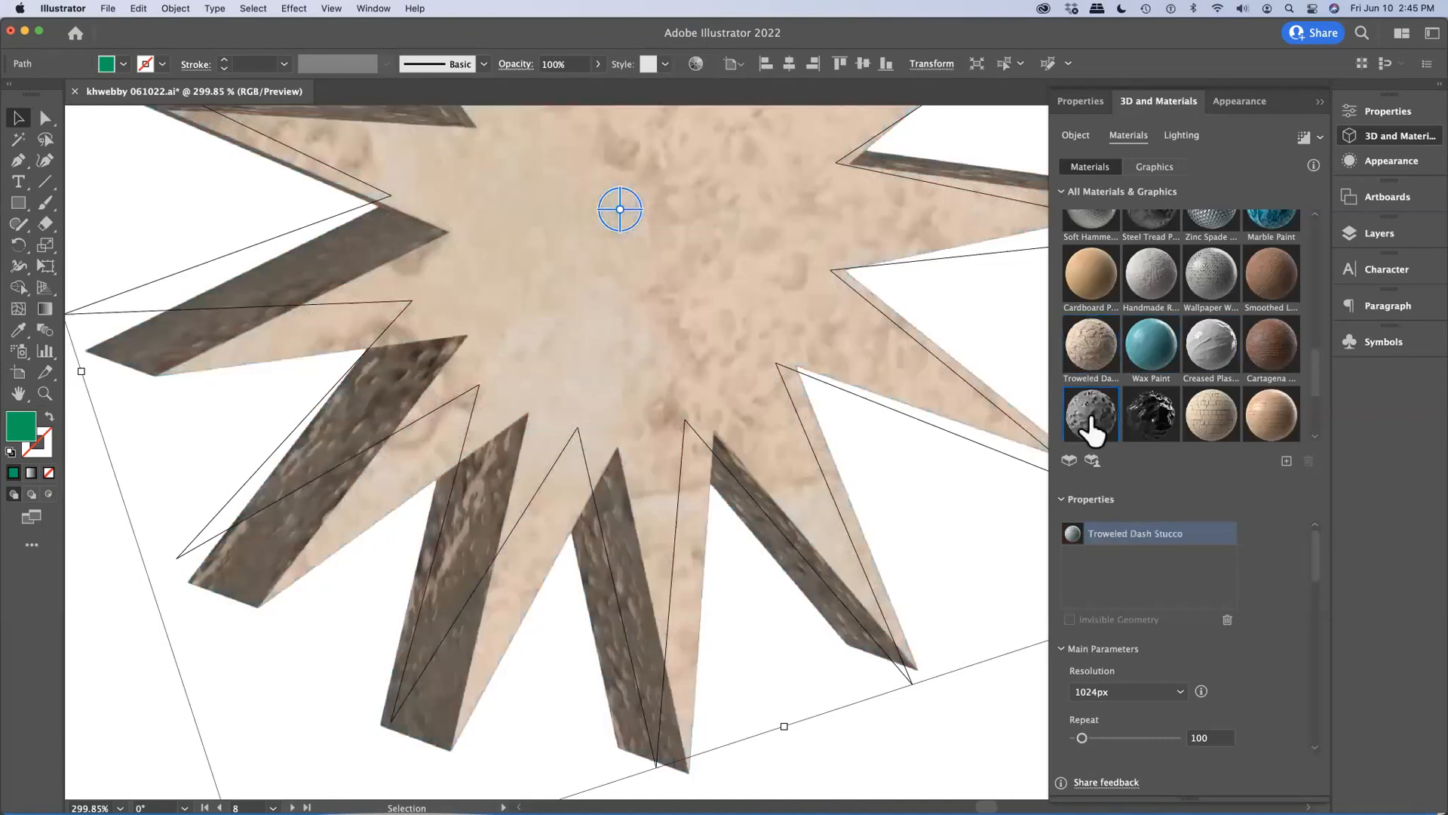
left_click(1148, 427)
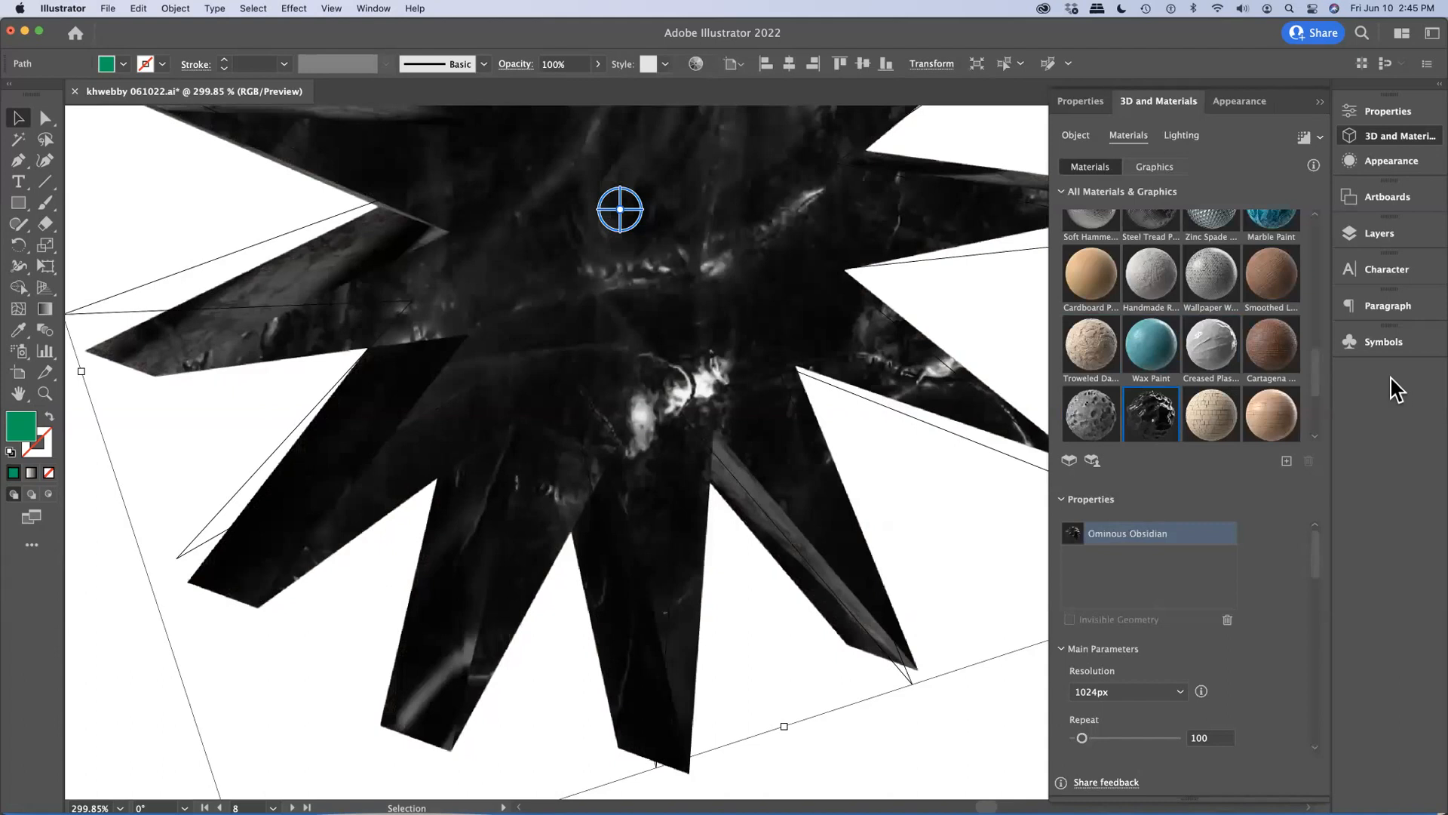
Try Gold Natural, Gold Leaf Fold and Calacatta Marble on the star, and return it to the Default base material.
left_click_drag(1318, 392, 1322, 345)
left_click(1271, 344)
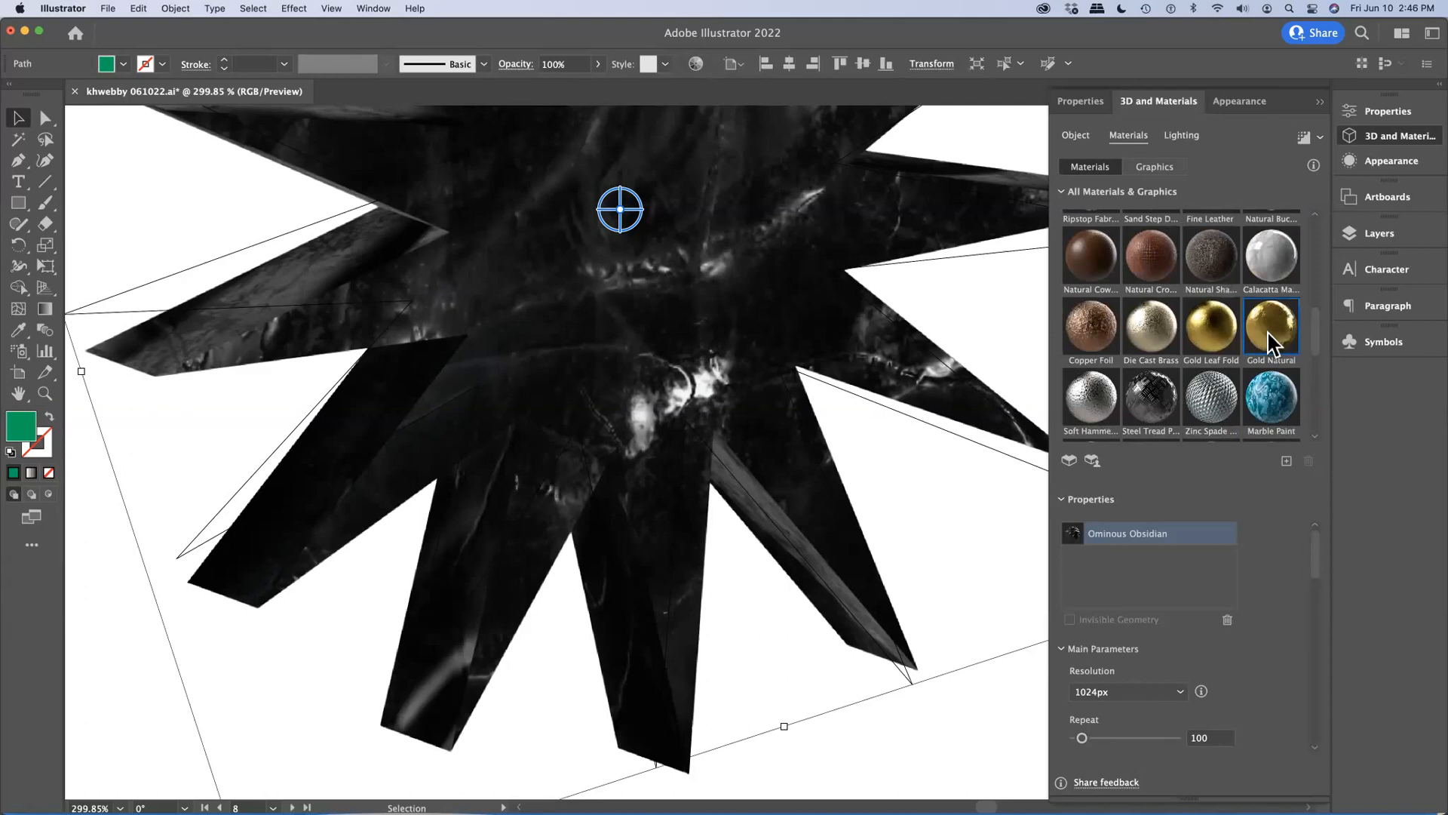
left_click(1215, 343)
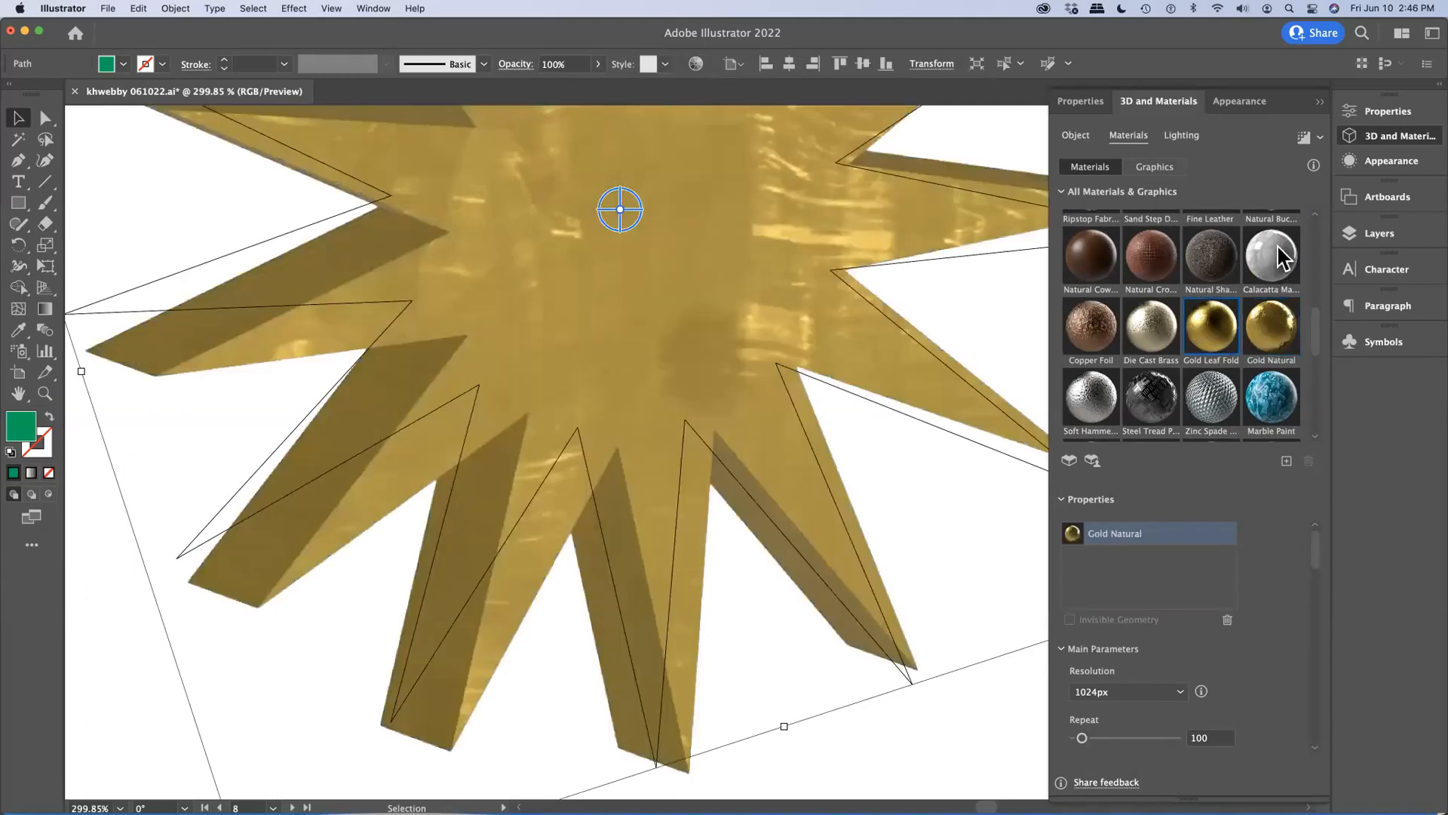
left_click(1271, 270)
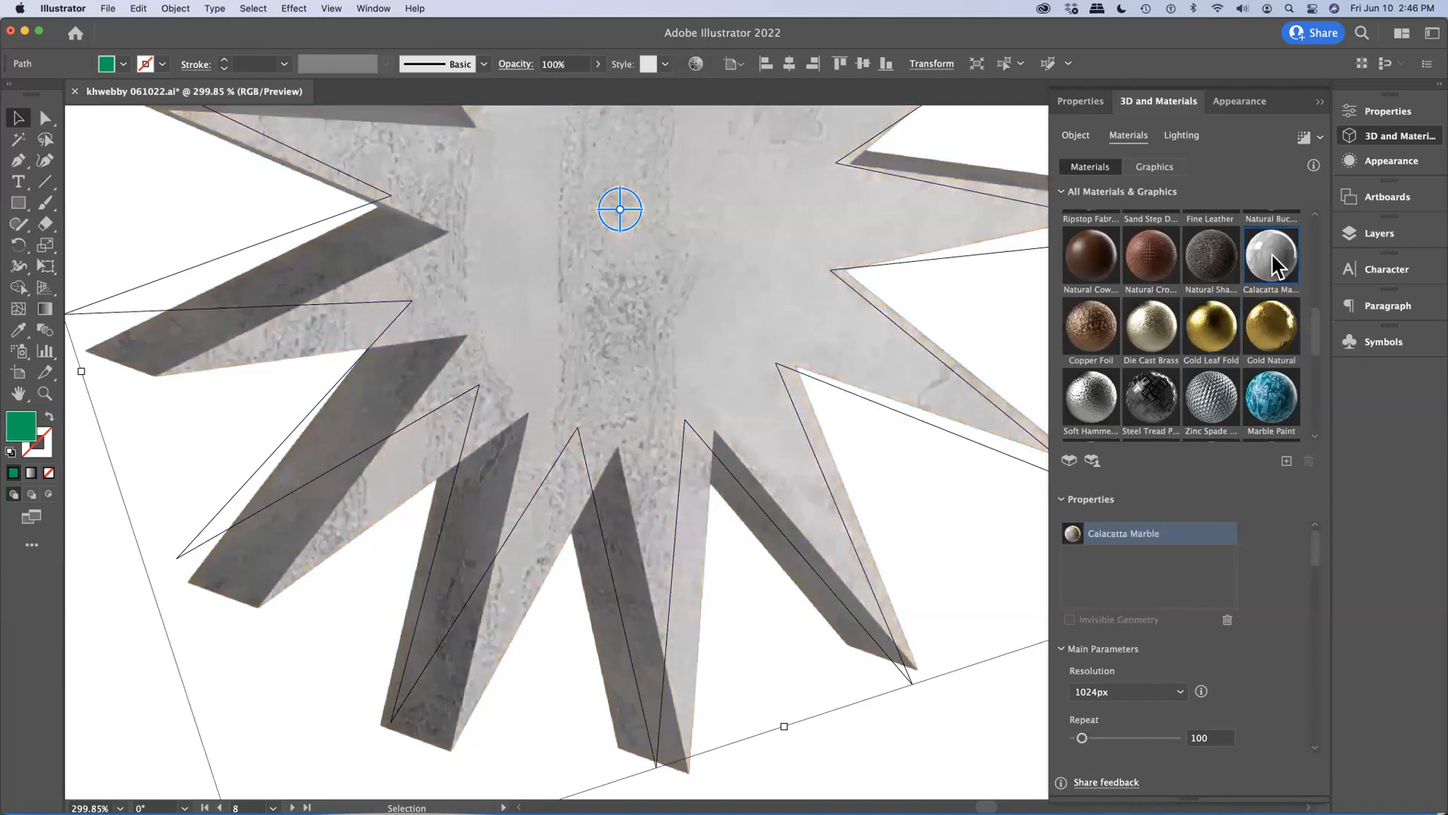
left_click_drag(1314, 343, 1316, 245)
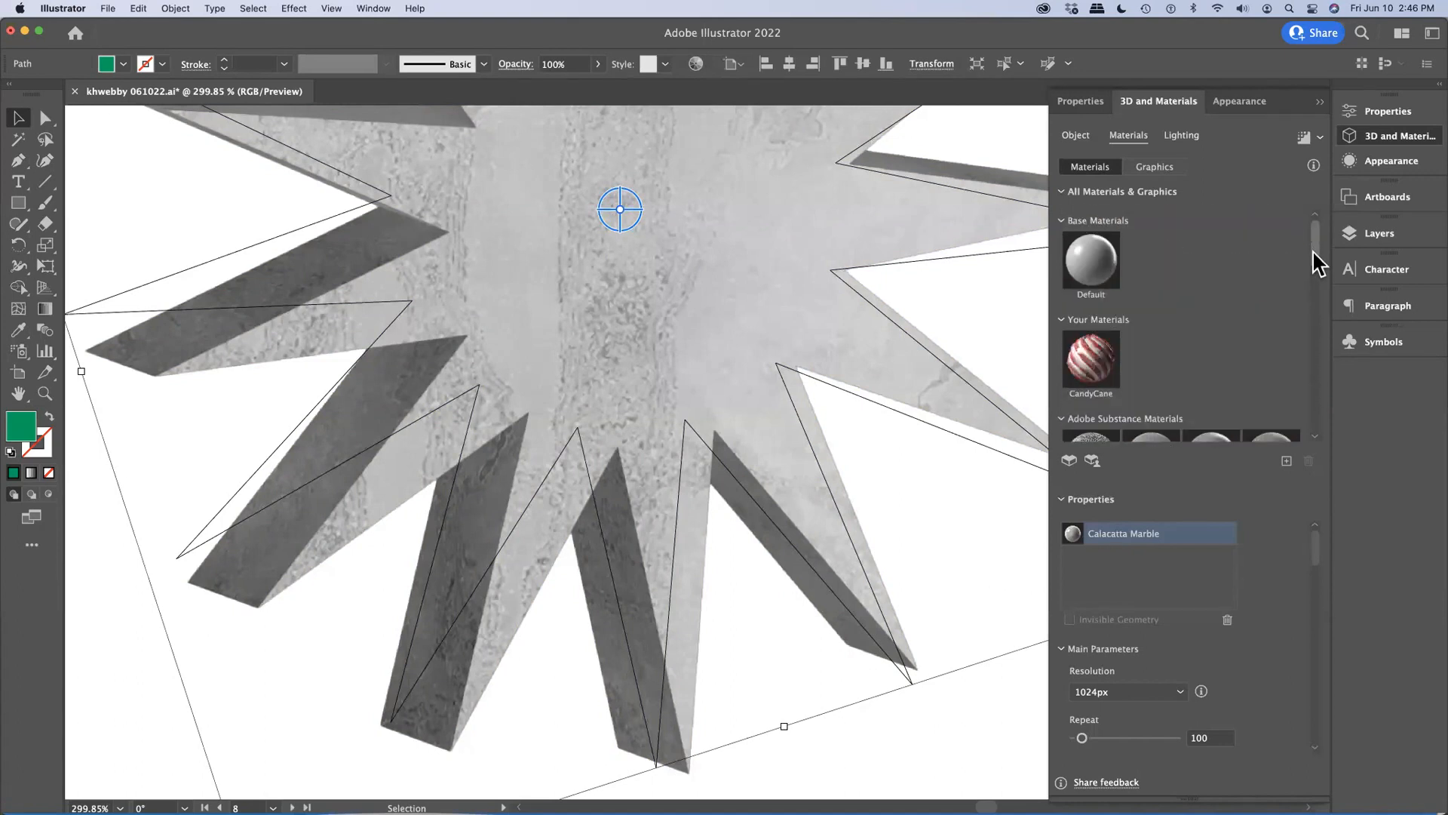
left_click(1089, 264)
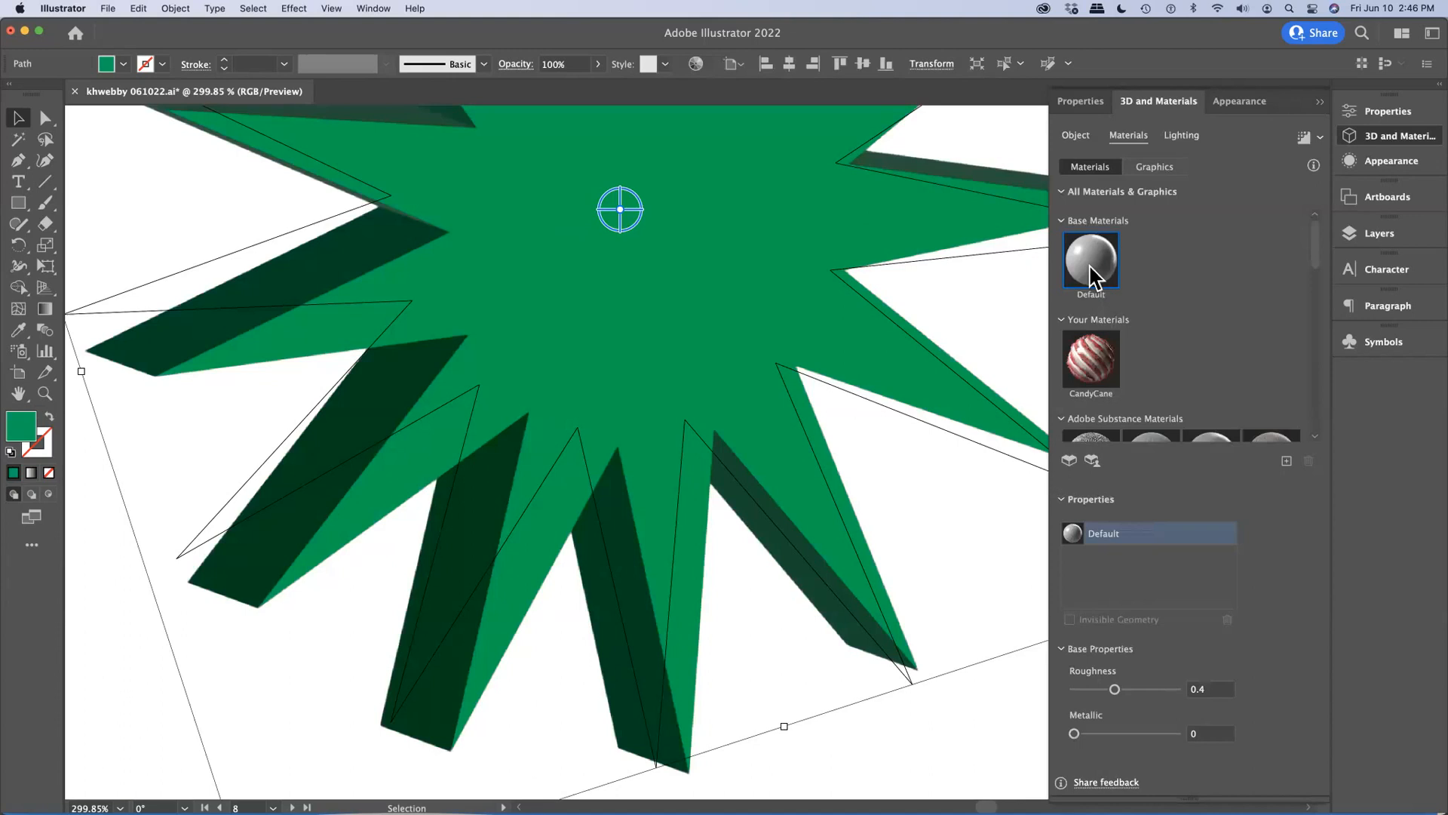
Go to artboard 9, Custom Materials, select the blue box and show its 3D object settings.
left_click(1388, 198)
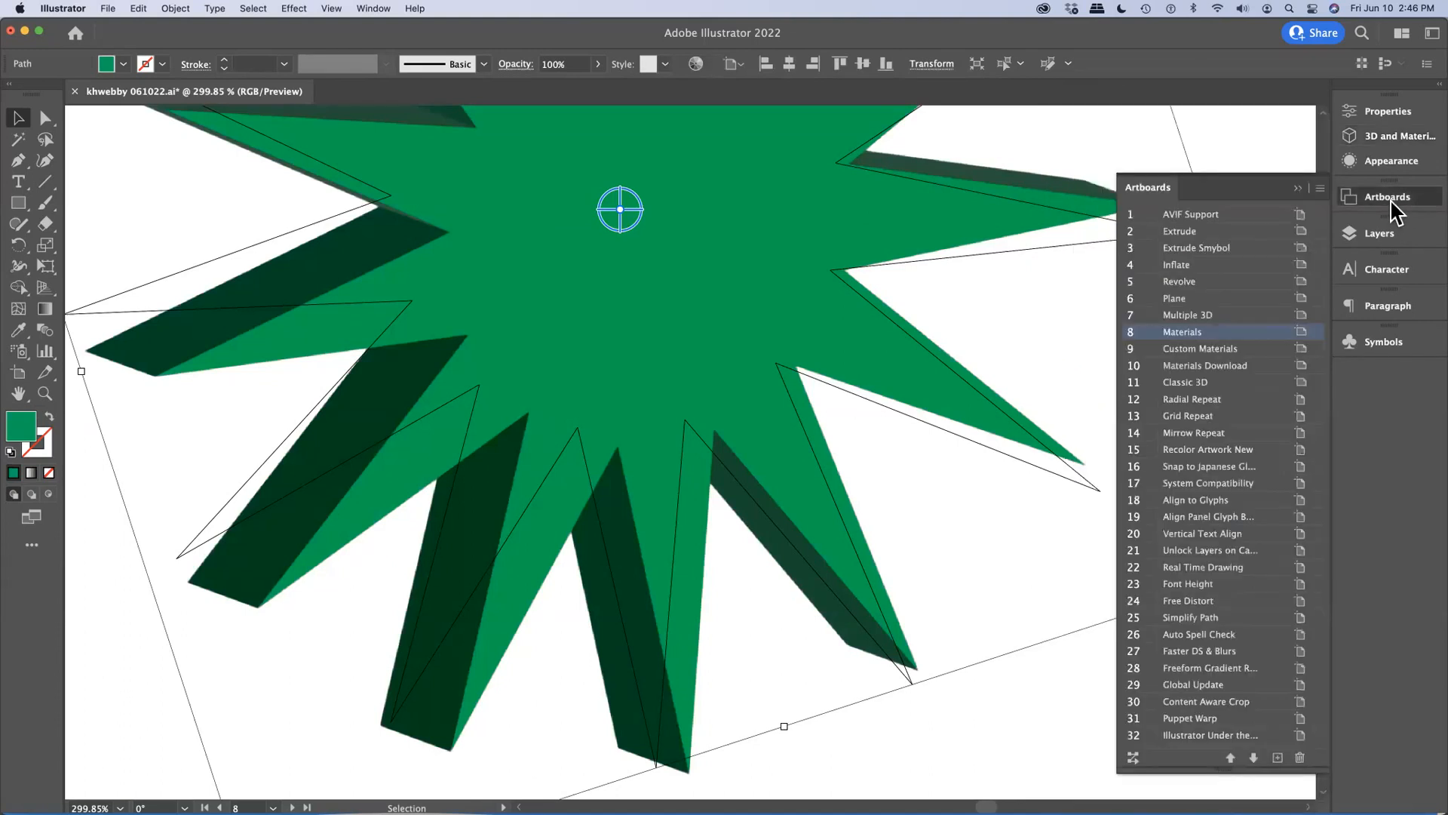
double_click(1154, 349)
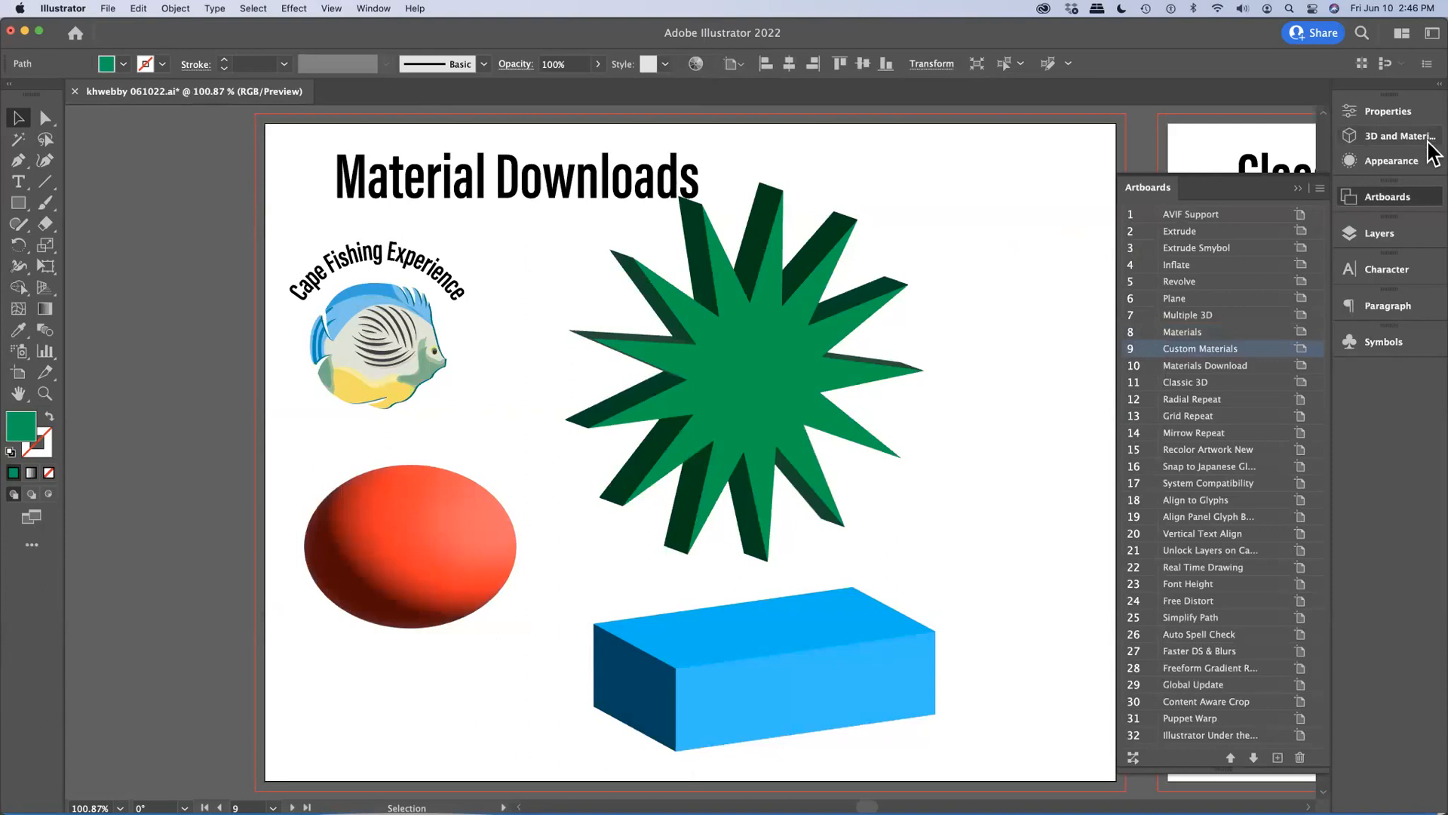
left_click(1399, 136)
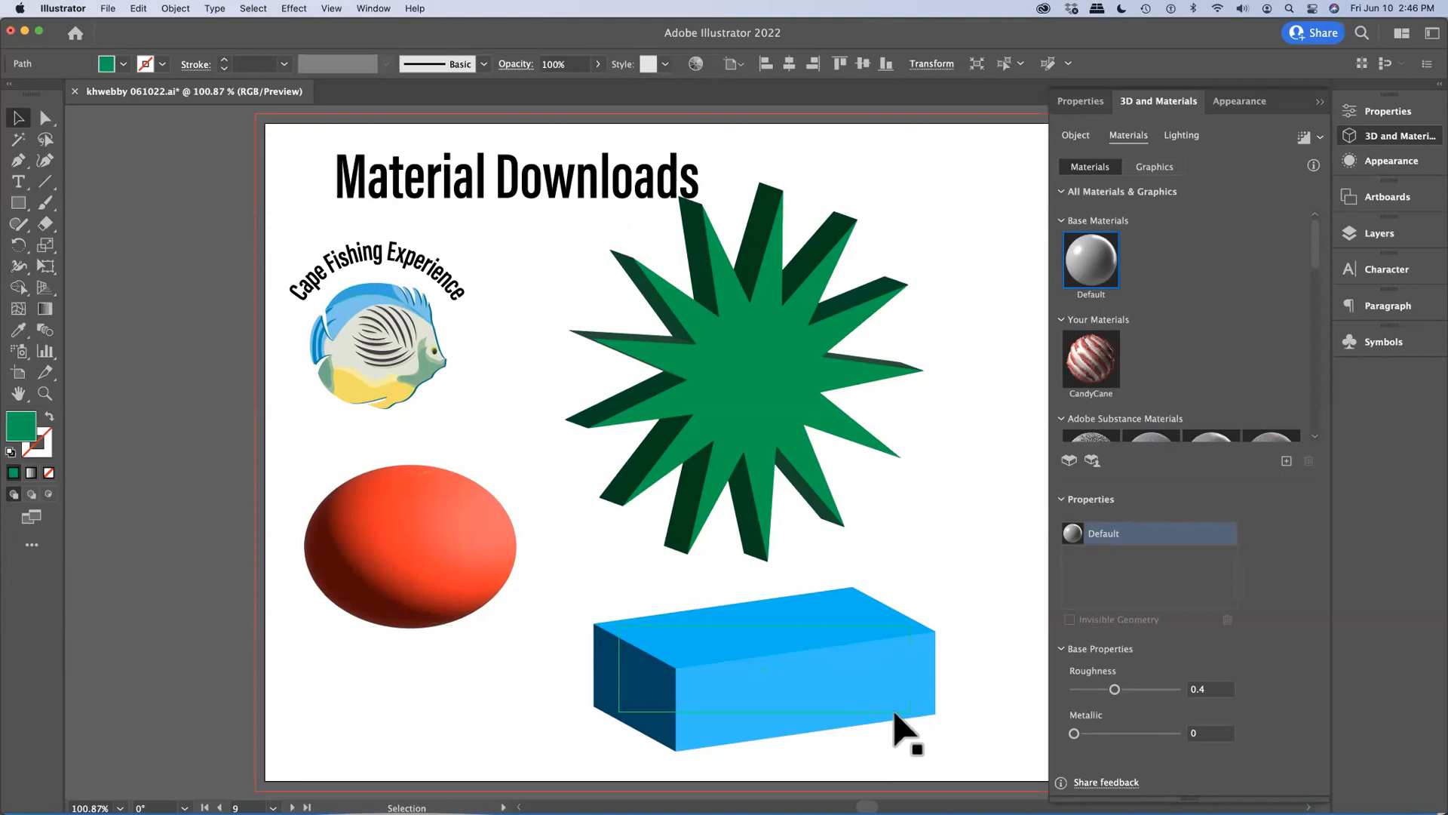
left_click(800, 681)
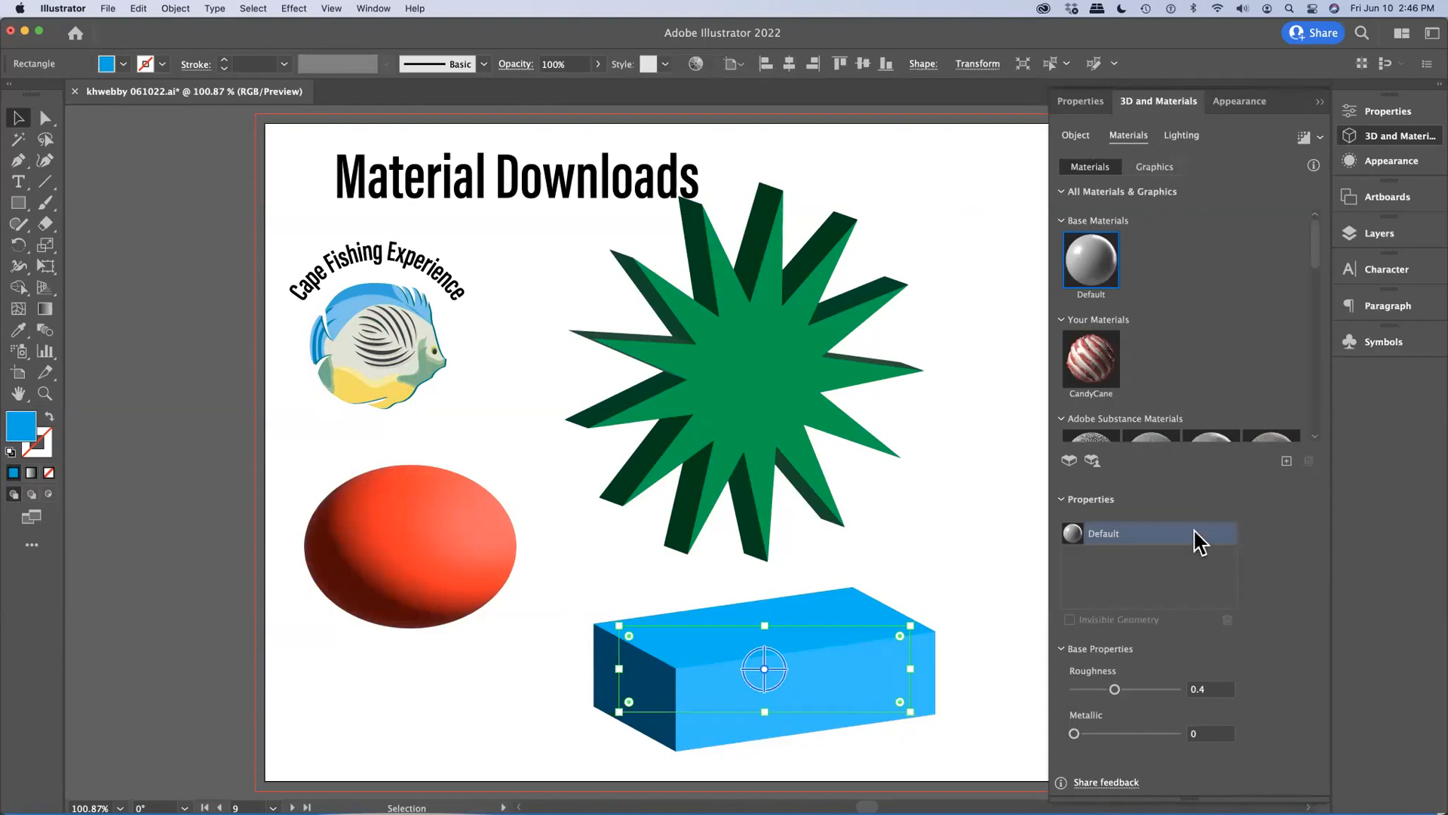
left_click(1076, 135)
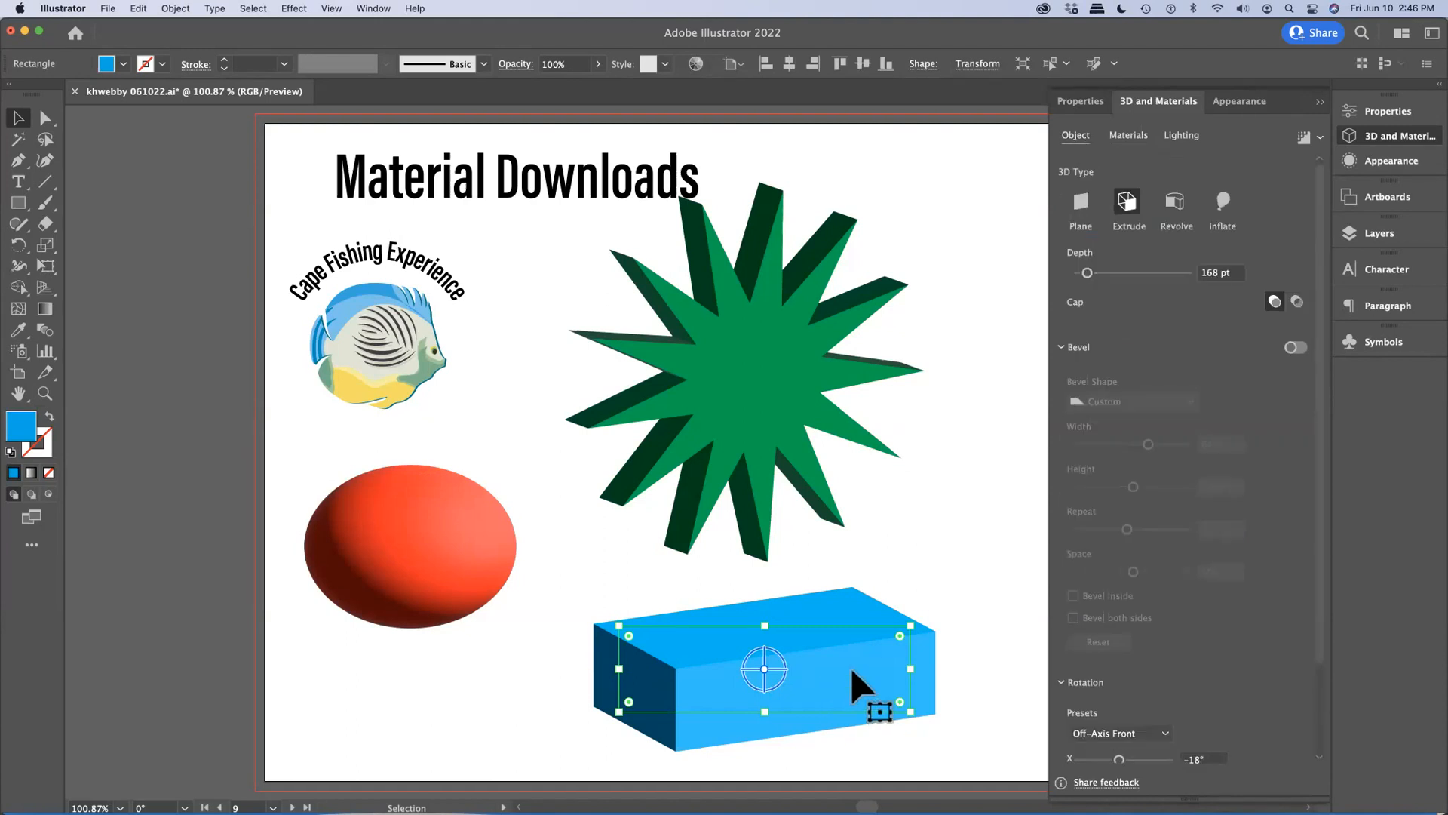
Add the Cape Fishing Experience fish artwork to the material graphics and show the graphics collection.
left_click(380, 367)
left_click_drag(376, 351, 1189, 462)
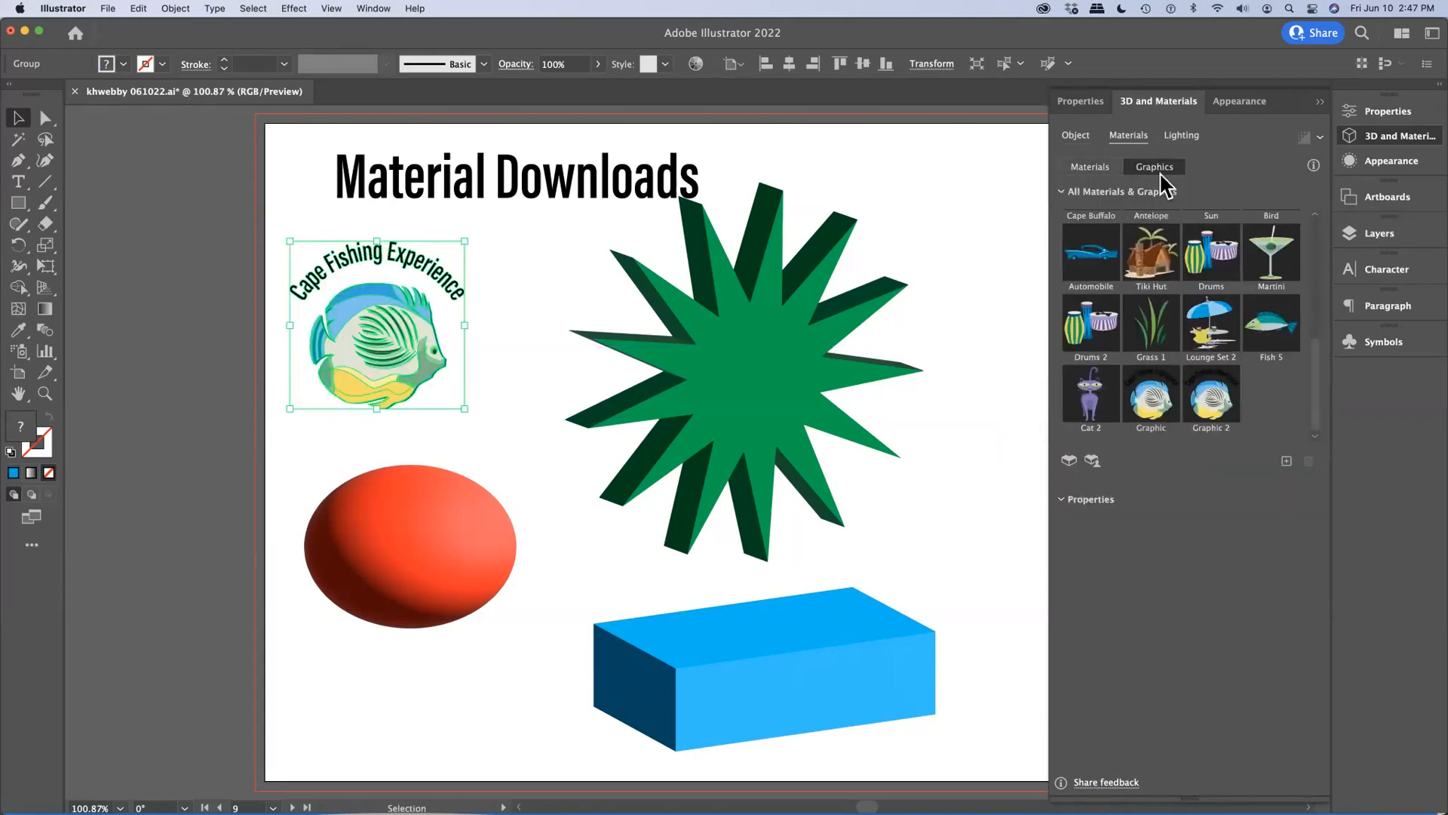
left_click(1088, 169)
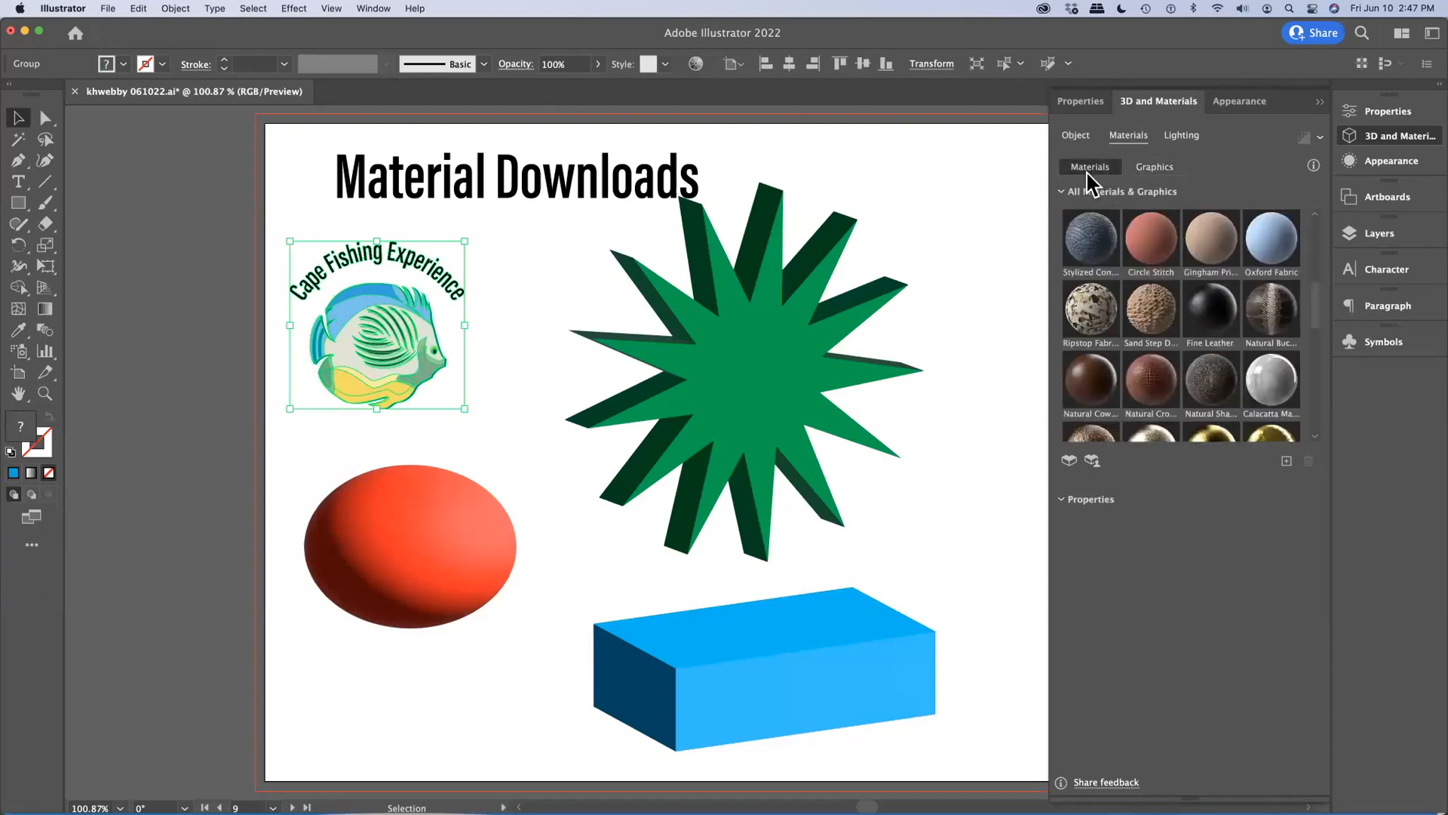
left_click(1142, 168)
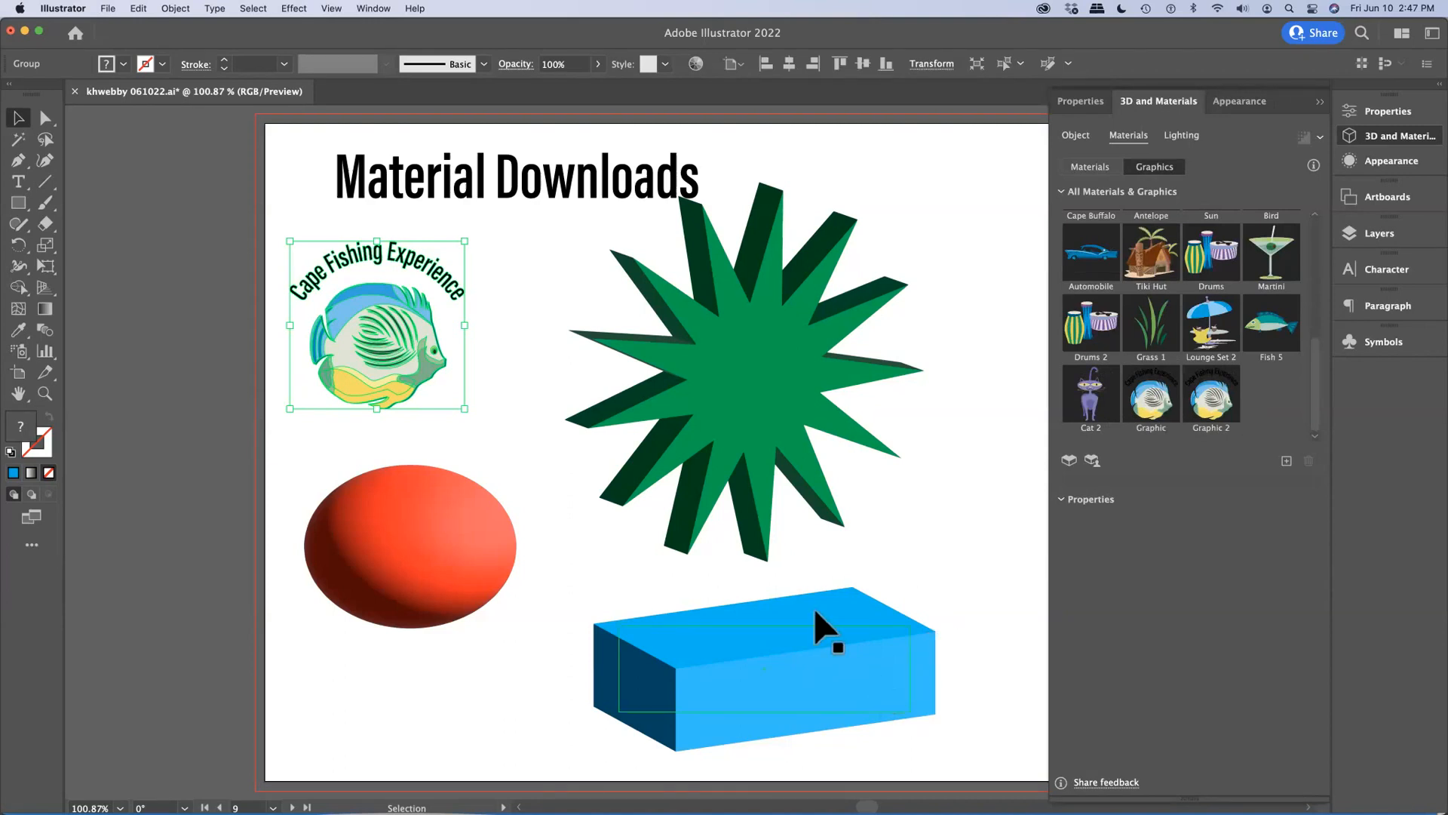
Apply the Cat 2 graphic to the green star and scale it down to 66.41%.
left_click(766, 392)
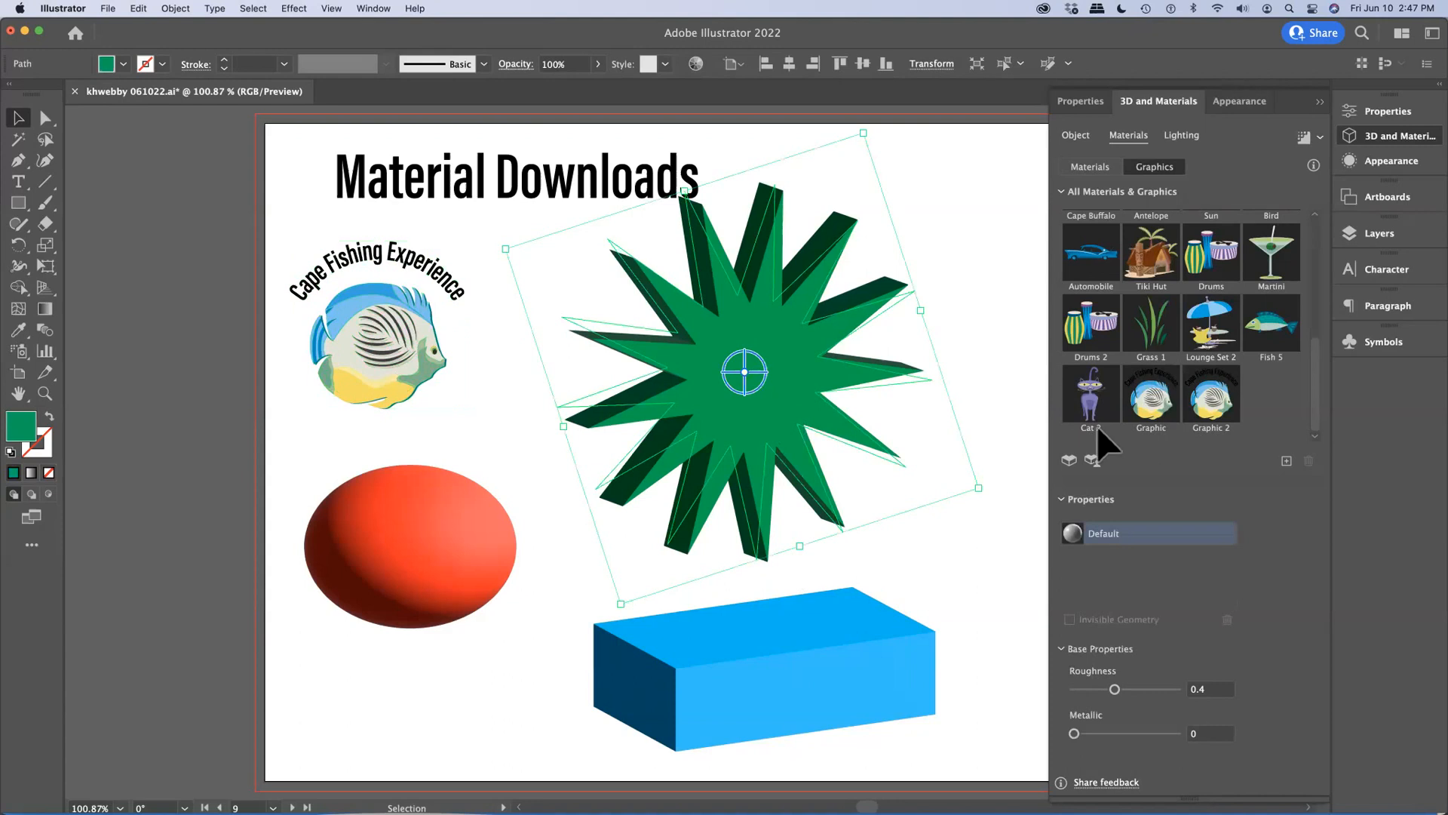
left_click(1085, 391)
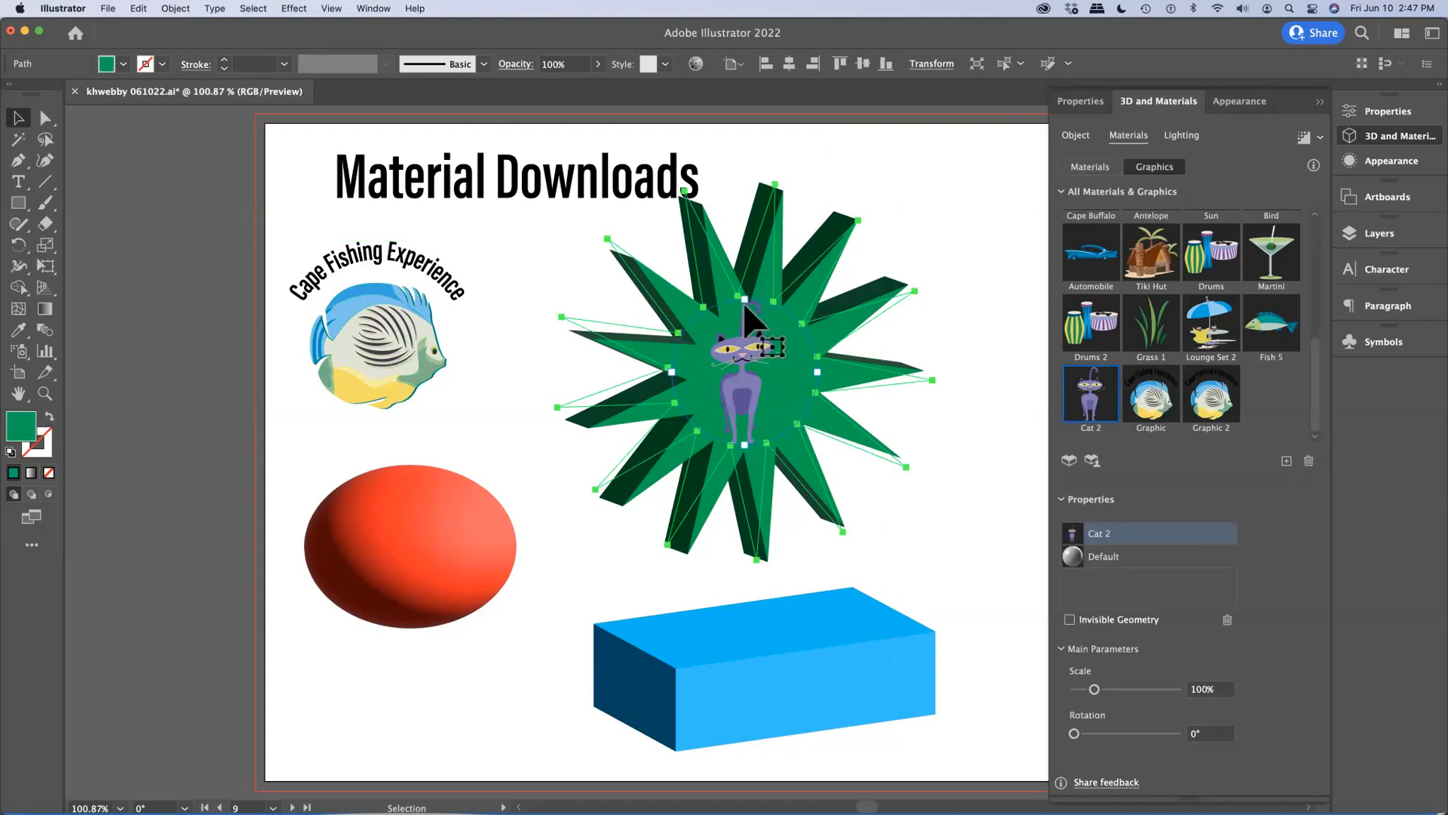
key("z")
left_click_drag(609, 260, 905, 564)
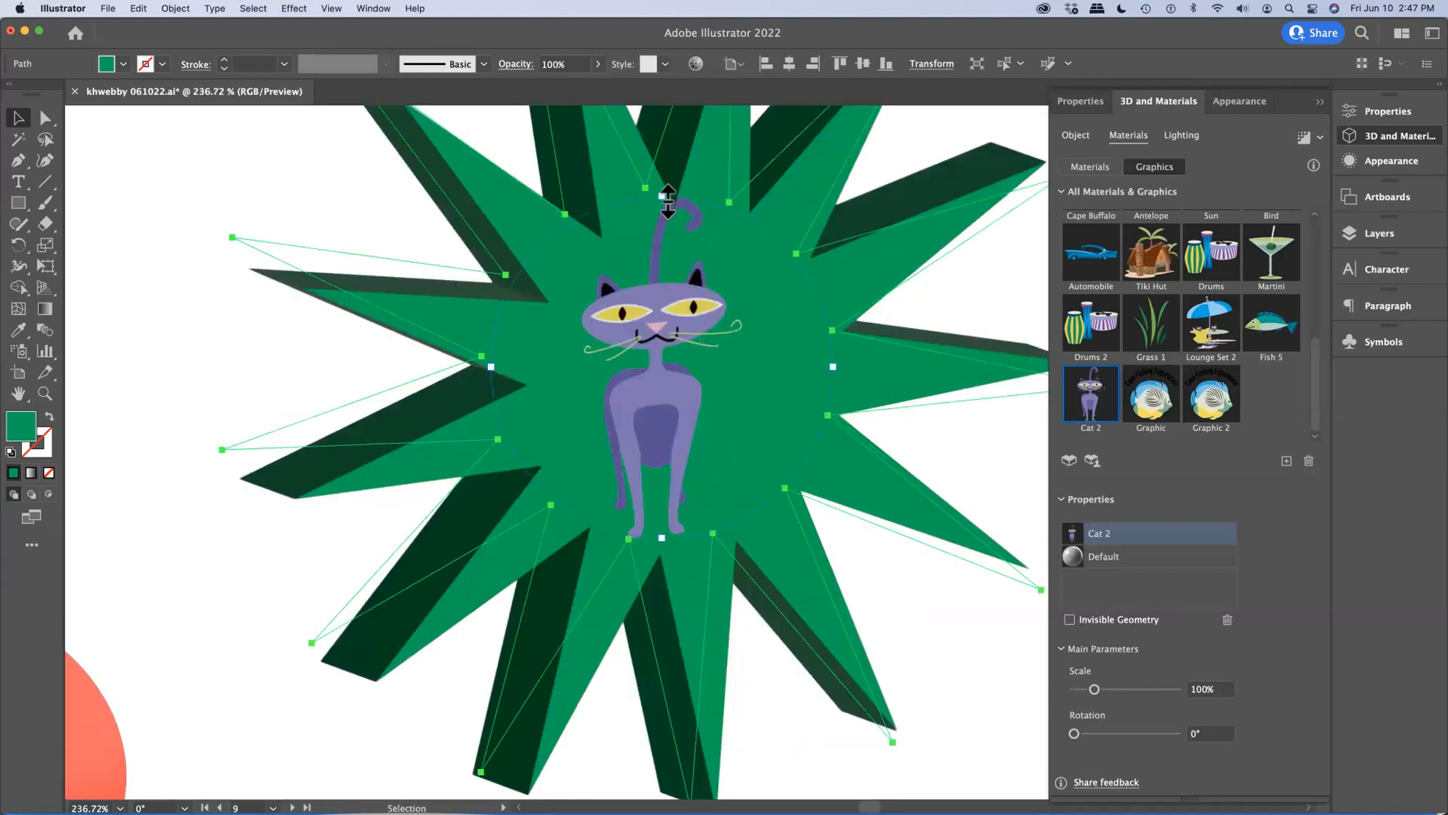
left_click_drag(667, 200, 662, 254)
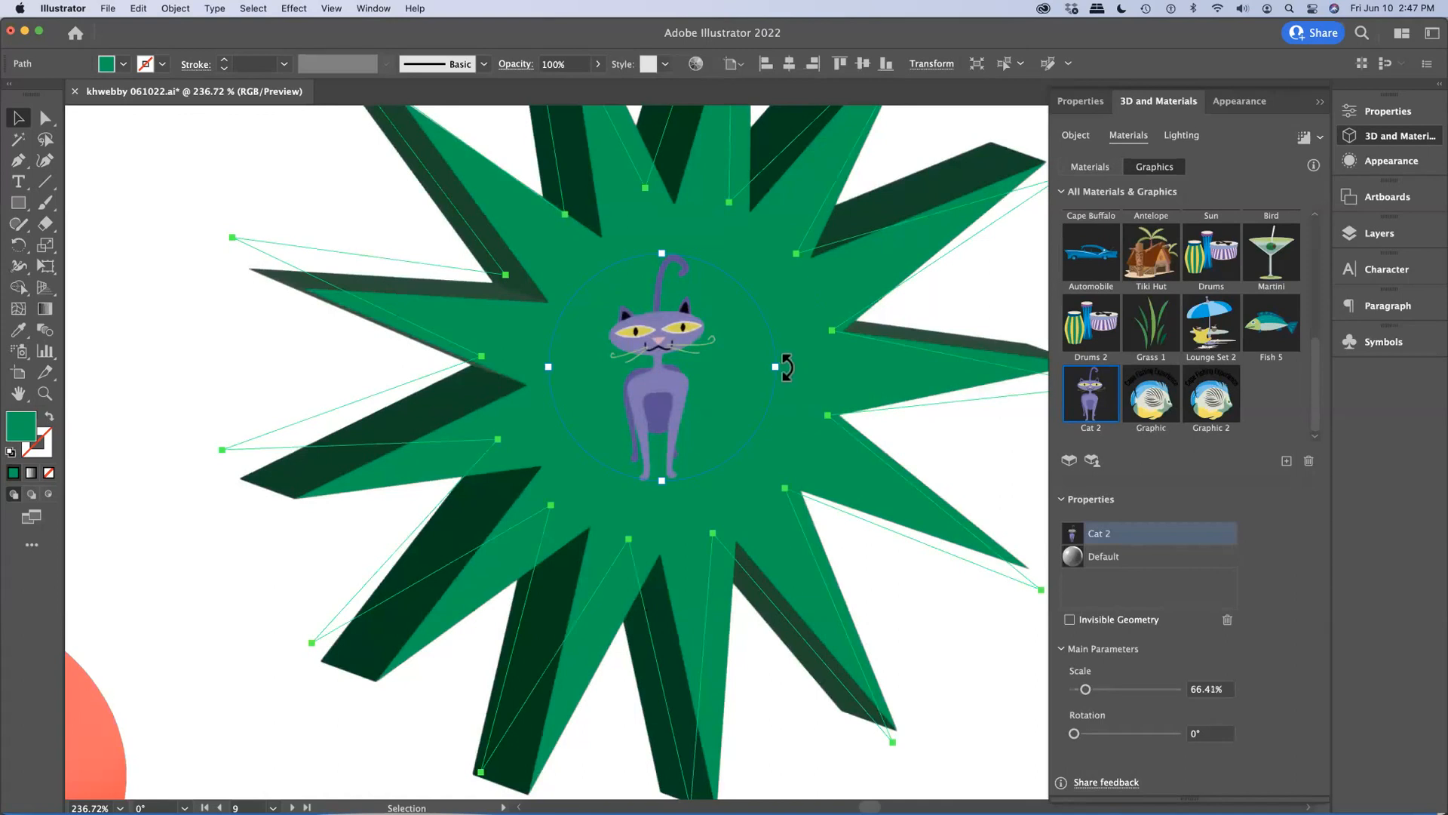
Rotate the cat graphic clockwise, enlarge it to 149.4% and move it down onto the star's lower spikes.
left_click_drag(784, 367, 589, 519)
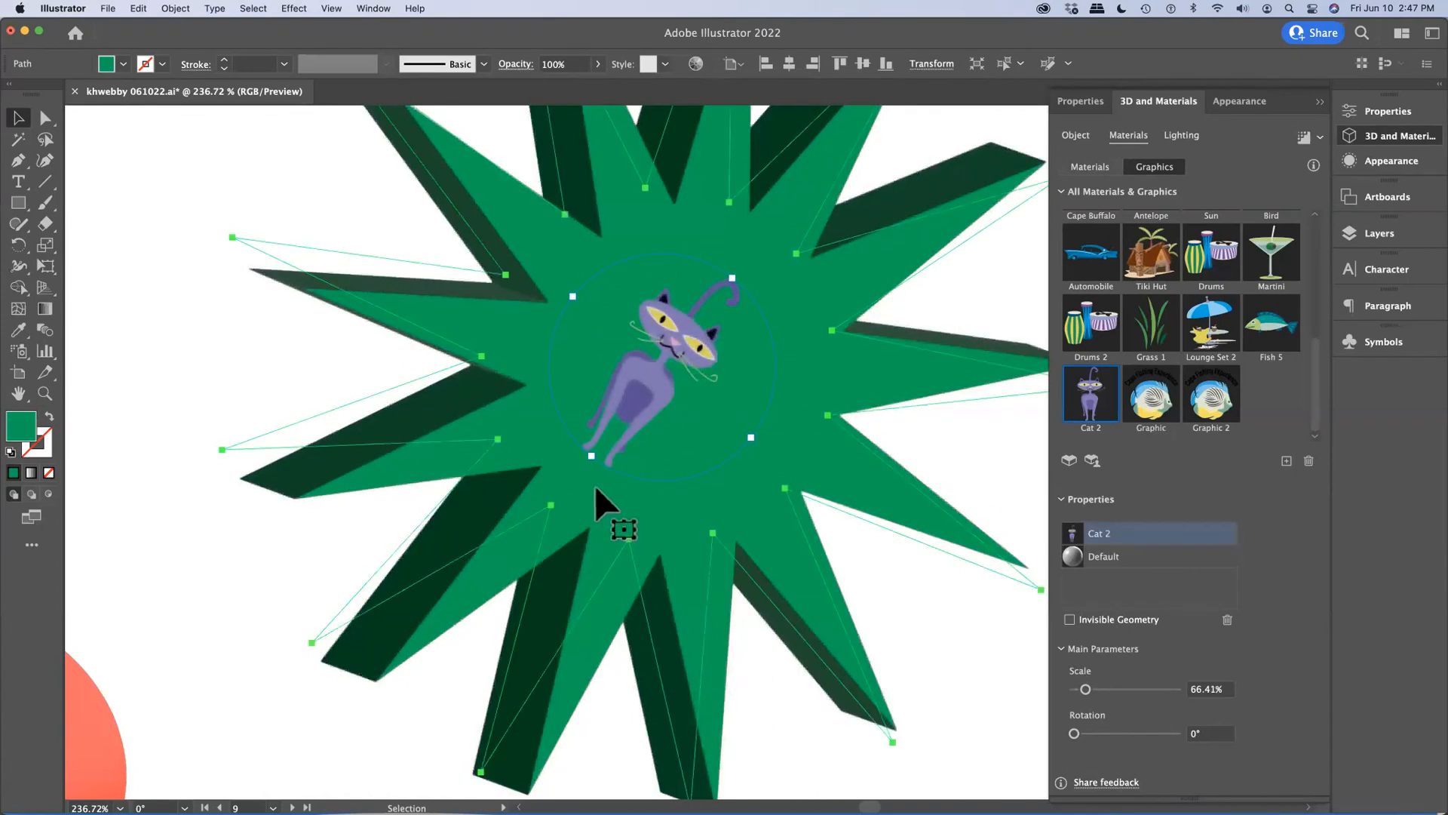
left_click_drag(595, 457, 457, 553)
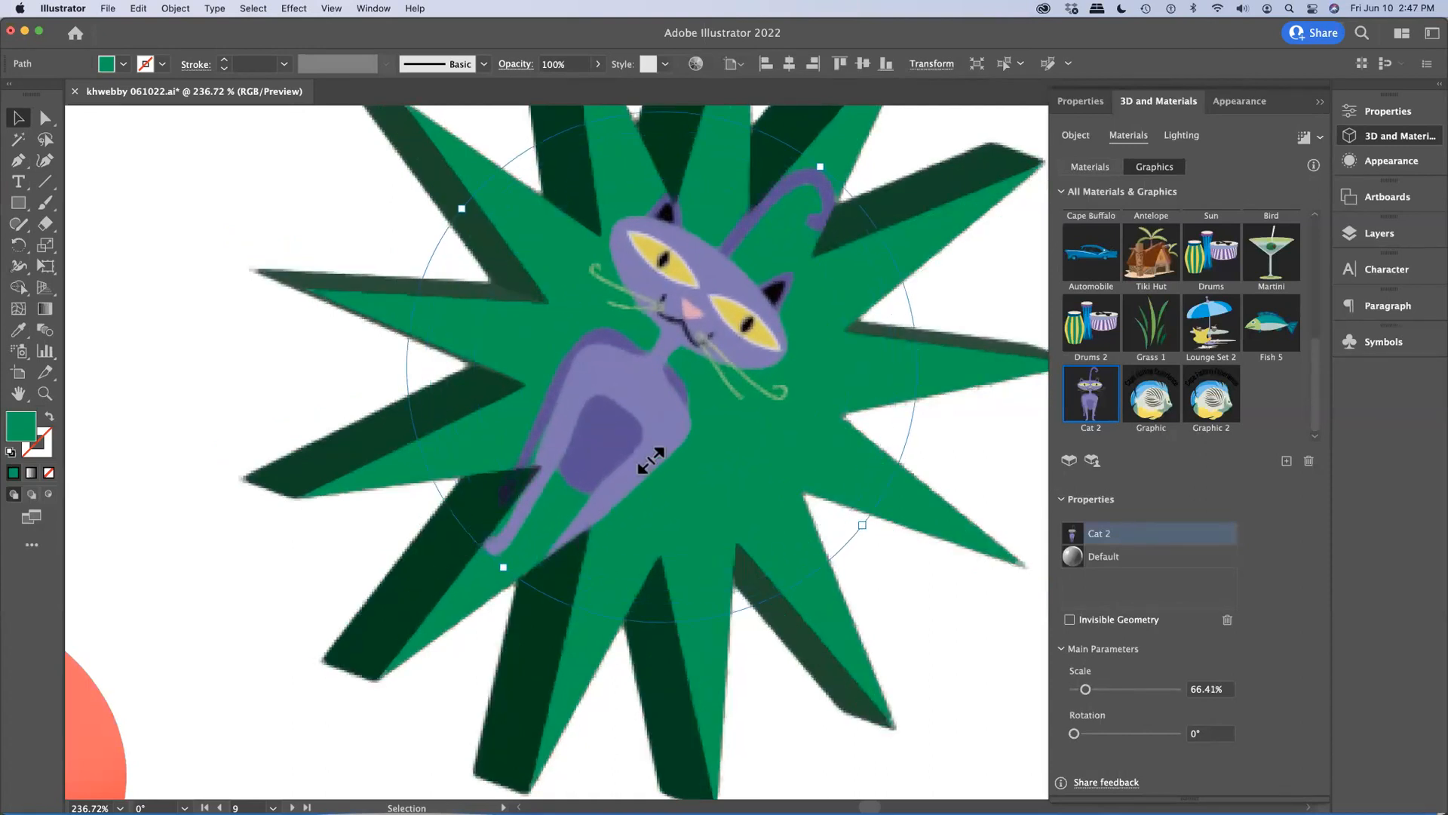
left_click_drag(683, 294, 739, 528)
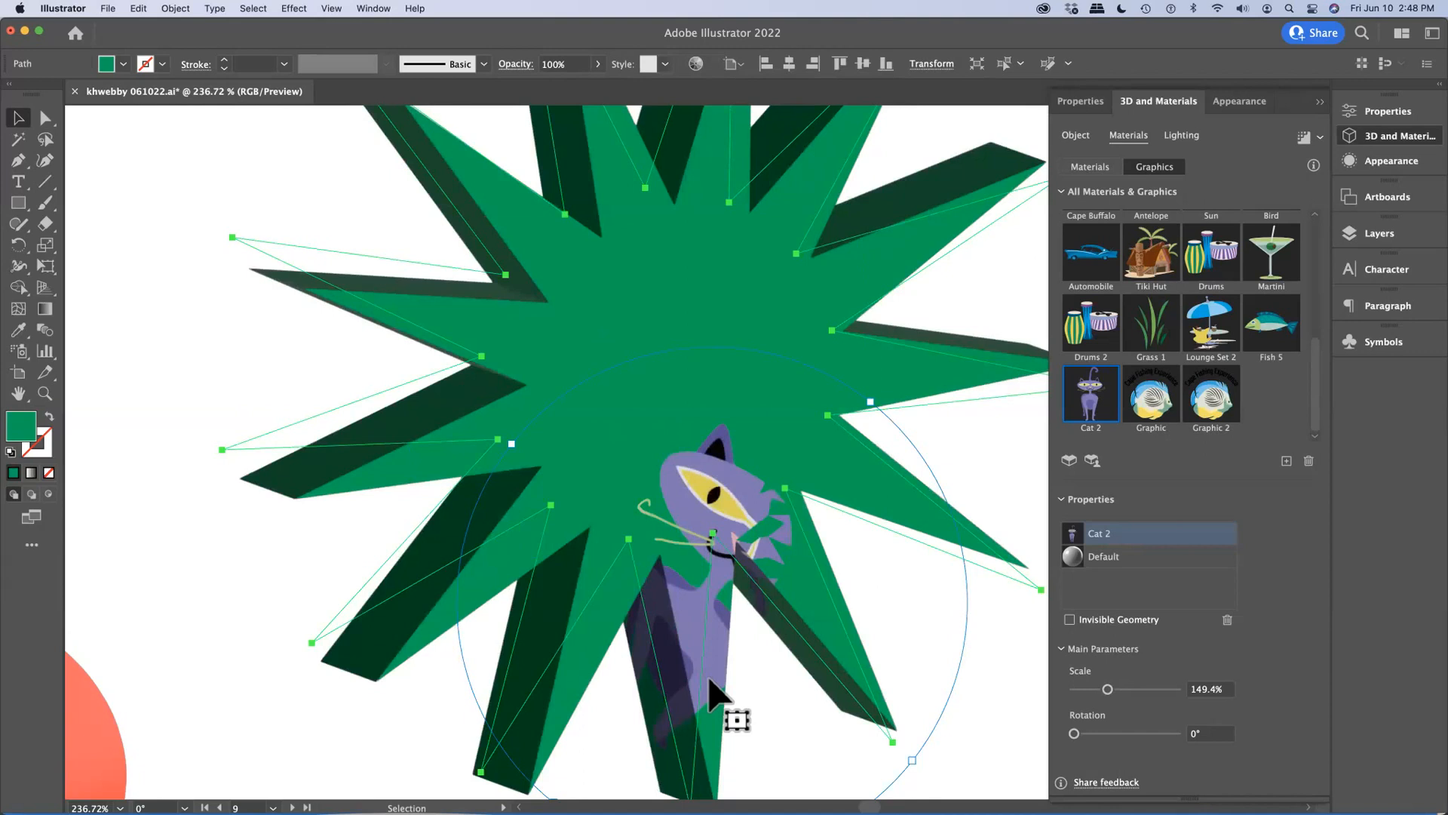
Fit the artboard in view and add the Lounge Set 2 graphic to the star on top of the cat.
scroll(905, 666, "down", 1)
scroll(906, 666, "left", 1)
scroll(905, 666, "down", 5)
scroll(905, 666, "left", 5)
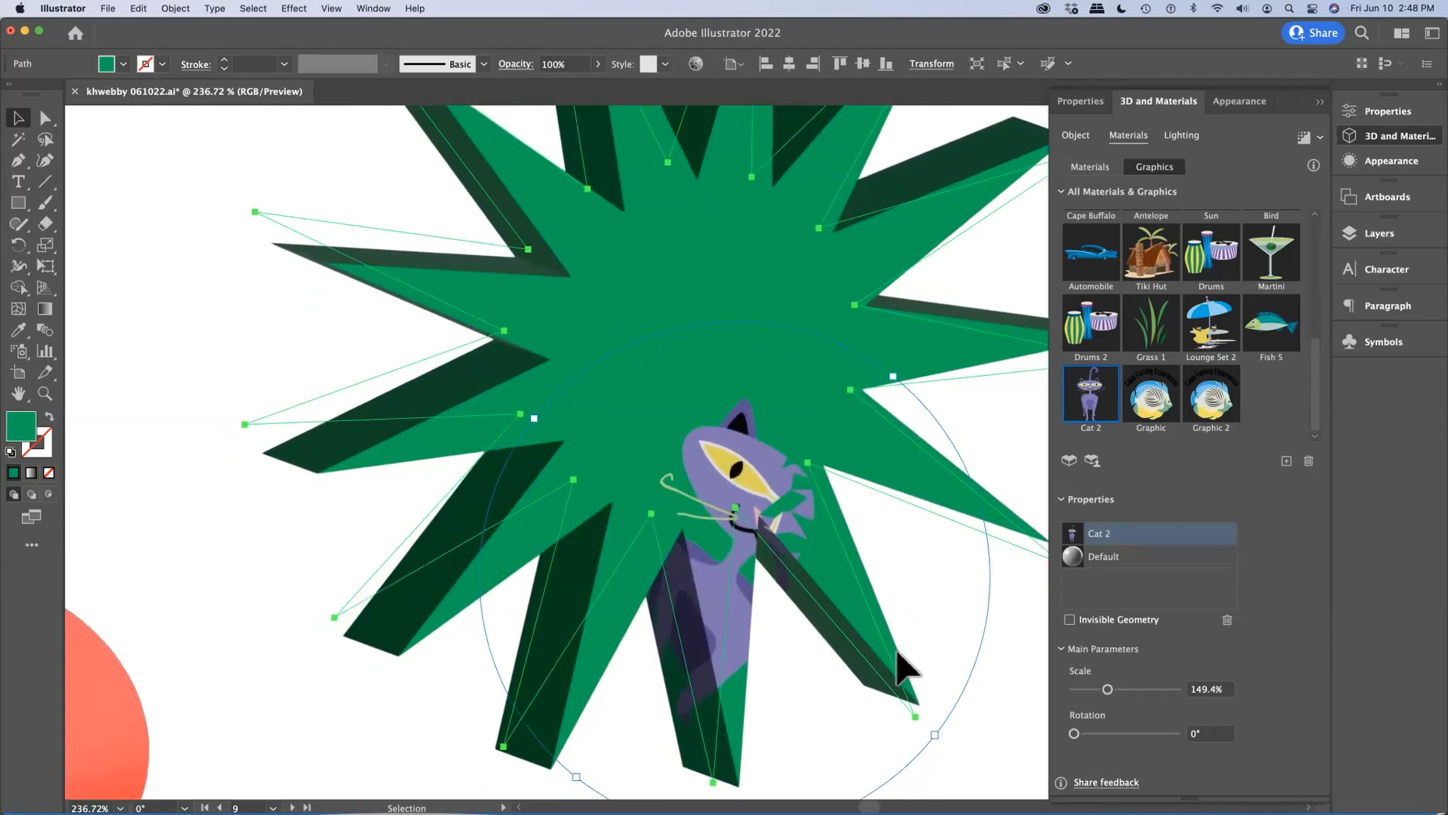
scroll(896, 647, "down", 2)
scroll(895, 647, "left", 4)
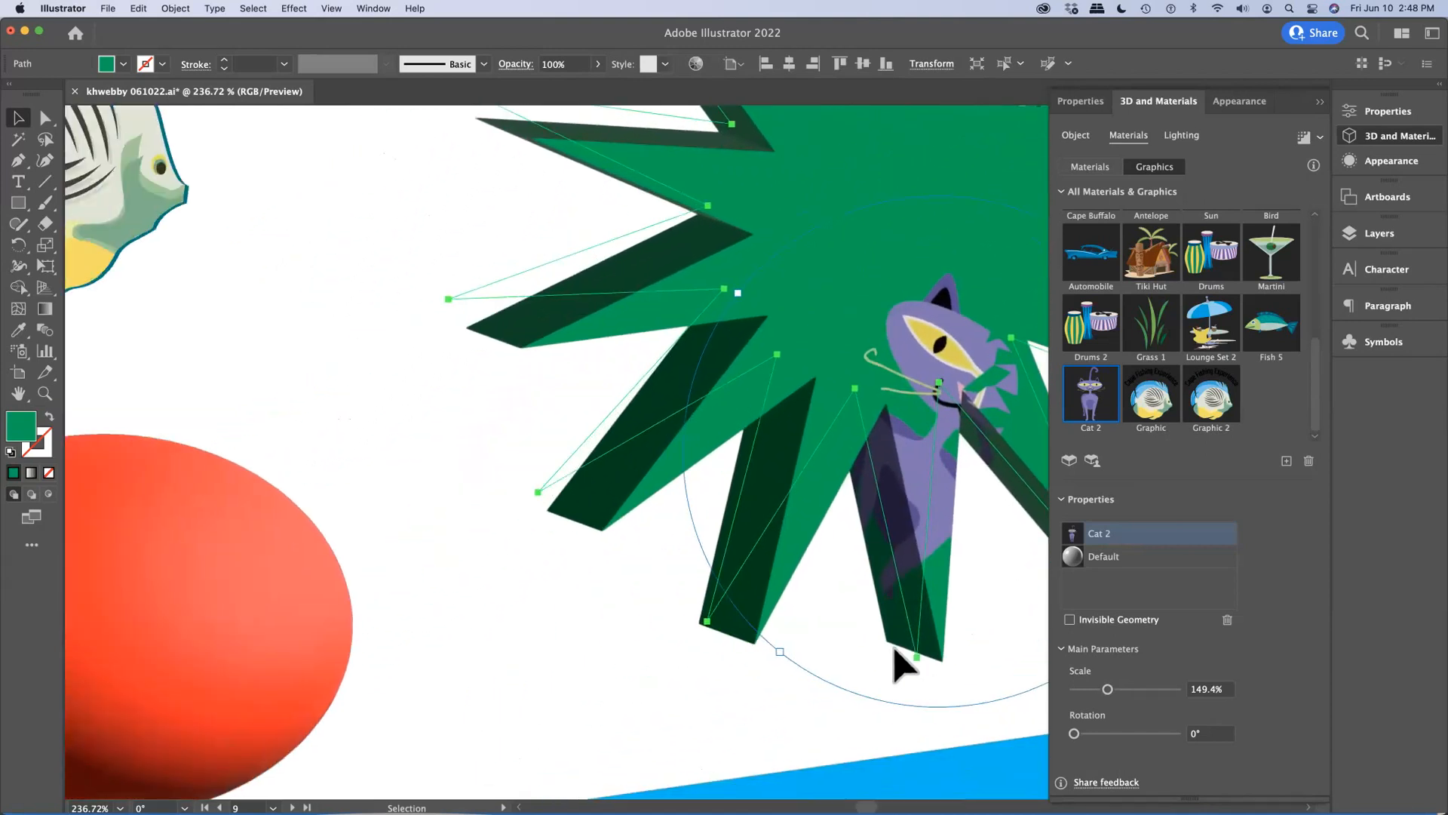
key("a")
key("super+0")
key("v")
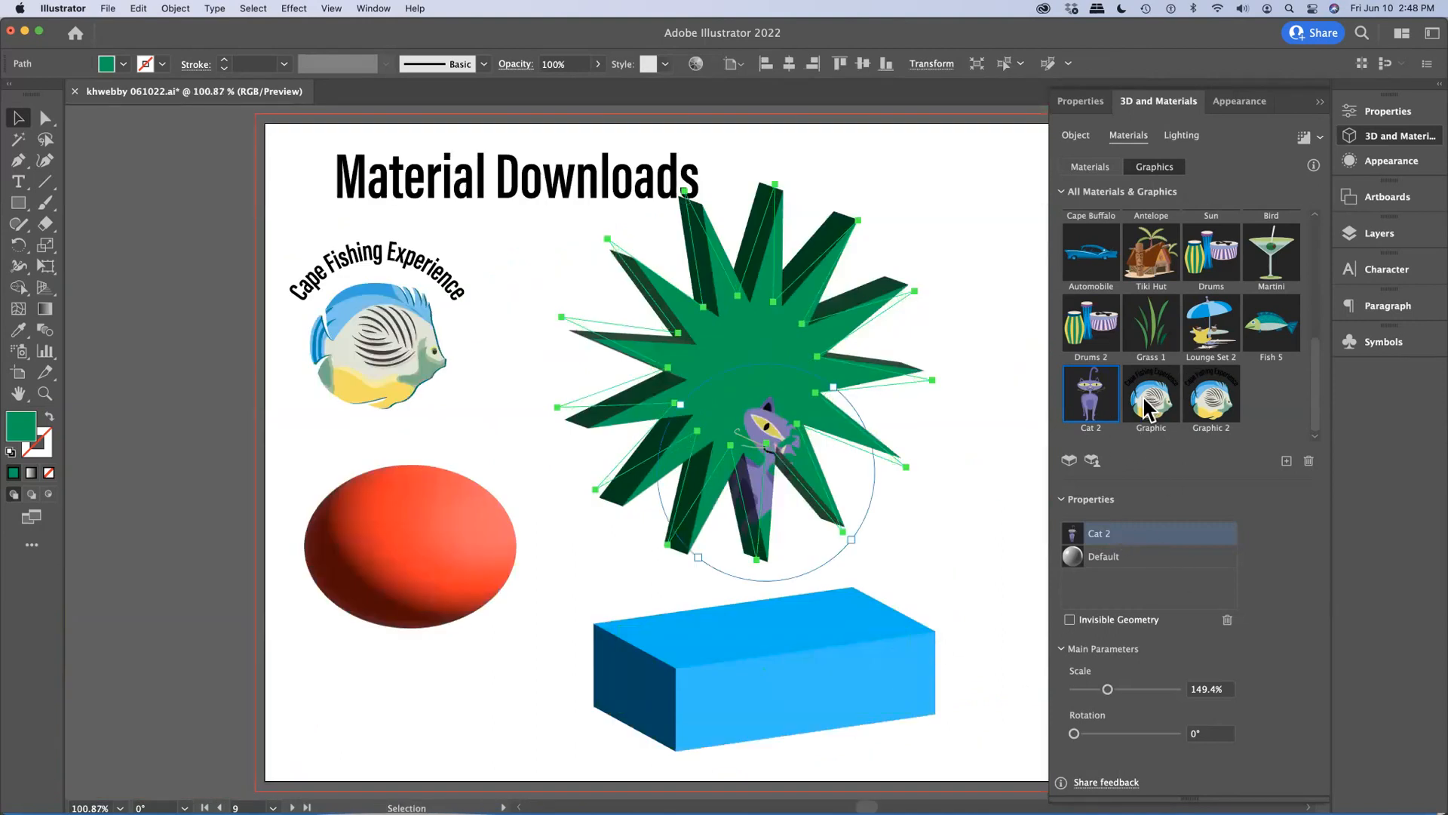
left_click(1205, 328)
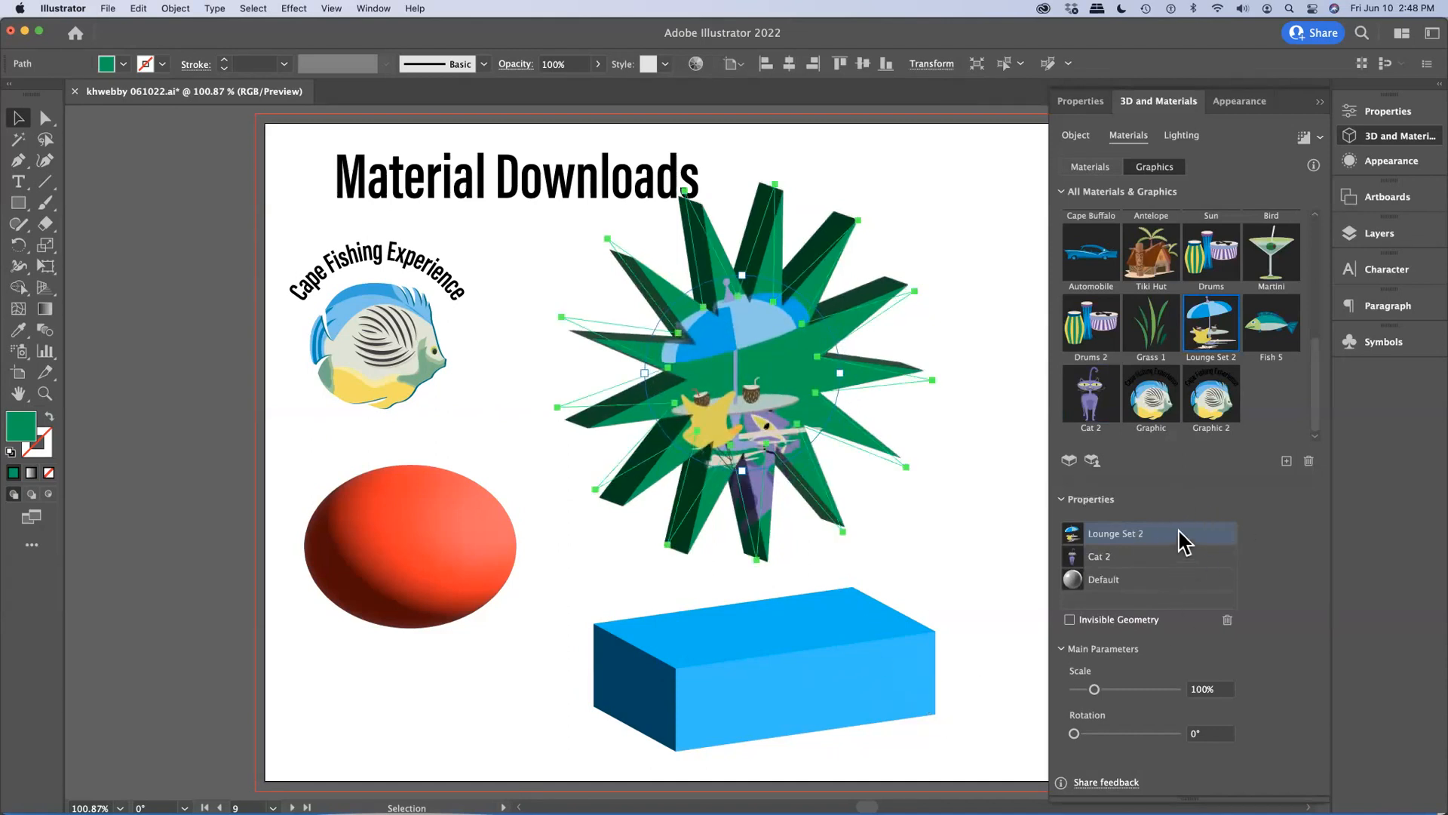
Move the Lounge Set 2 graphic beneath the Cat 2 graphic in the star's graphics stacking order.
left_click_drag(1178, 550, 1182, 572)
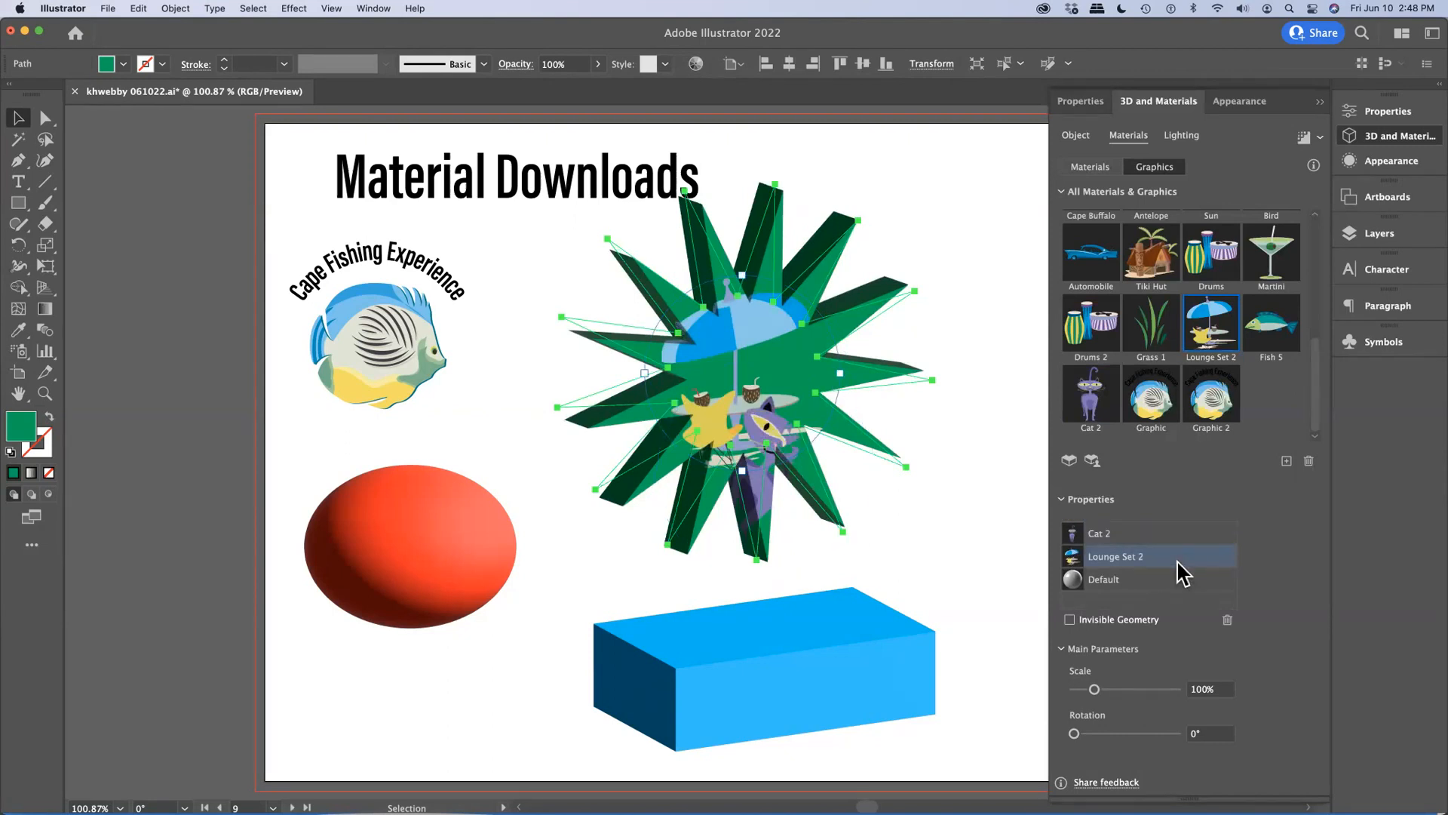
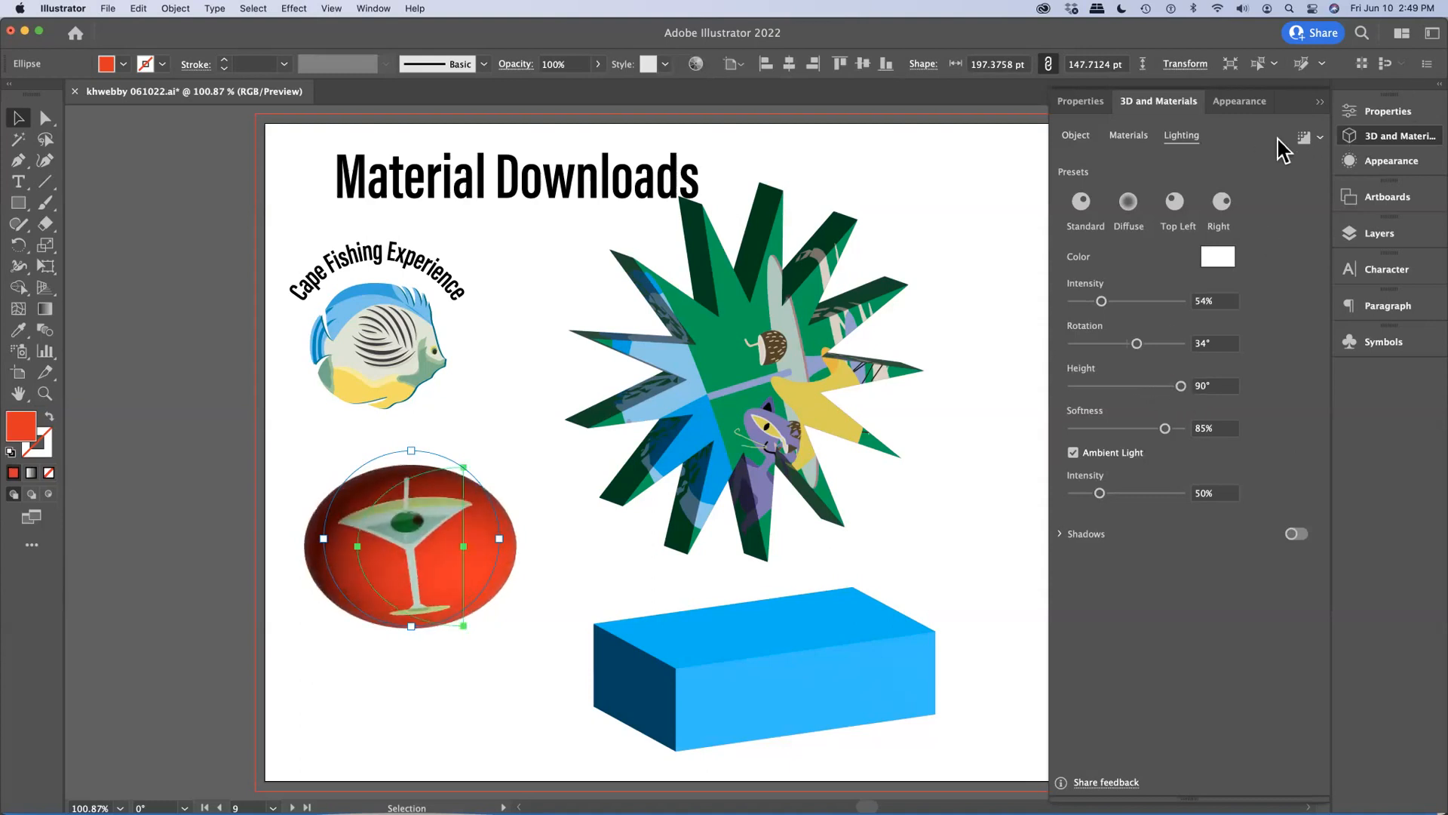
Turn on ray tracing for the red martini sphere and raise its ambient light intensity to 101%.
left_click(1306, 139)
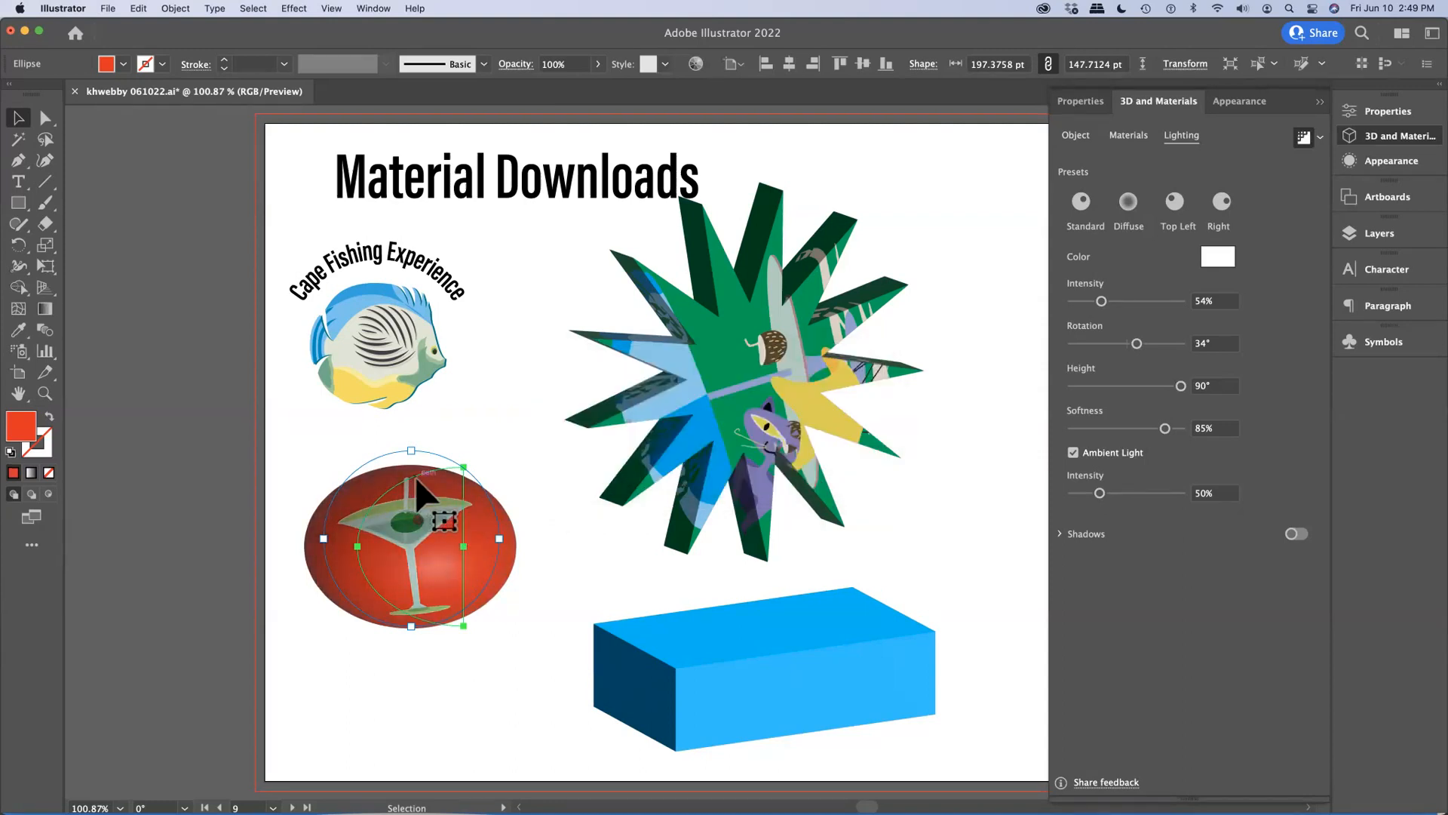
key("z")
left_click_drag(543, 632, 538, 635)
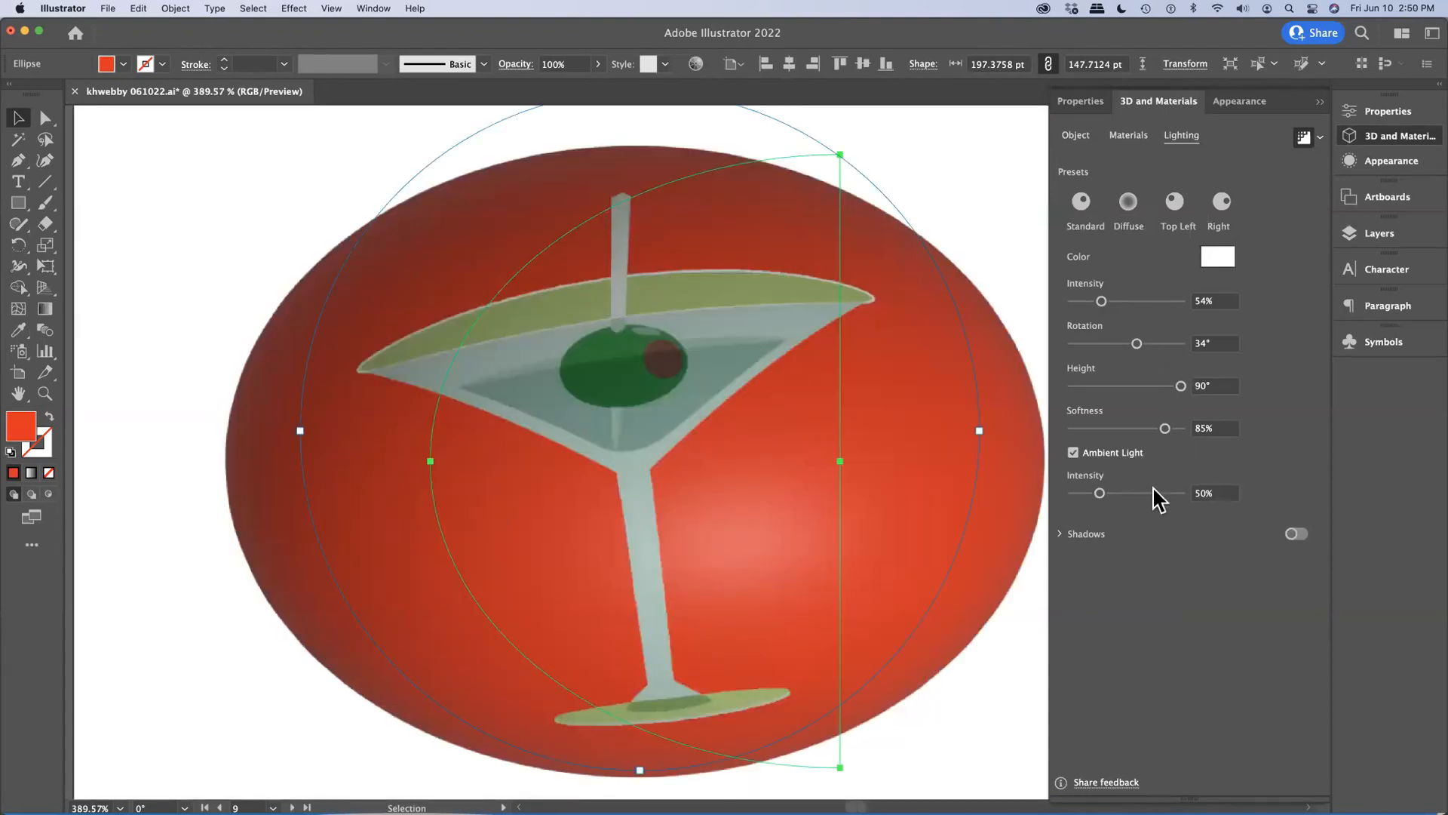
left_click_drag(1105, 495, 1133, 494)
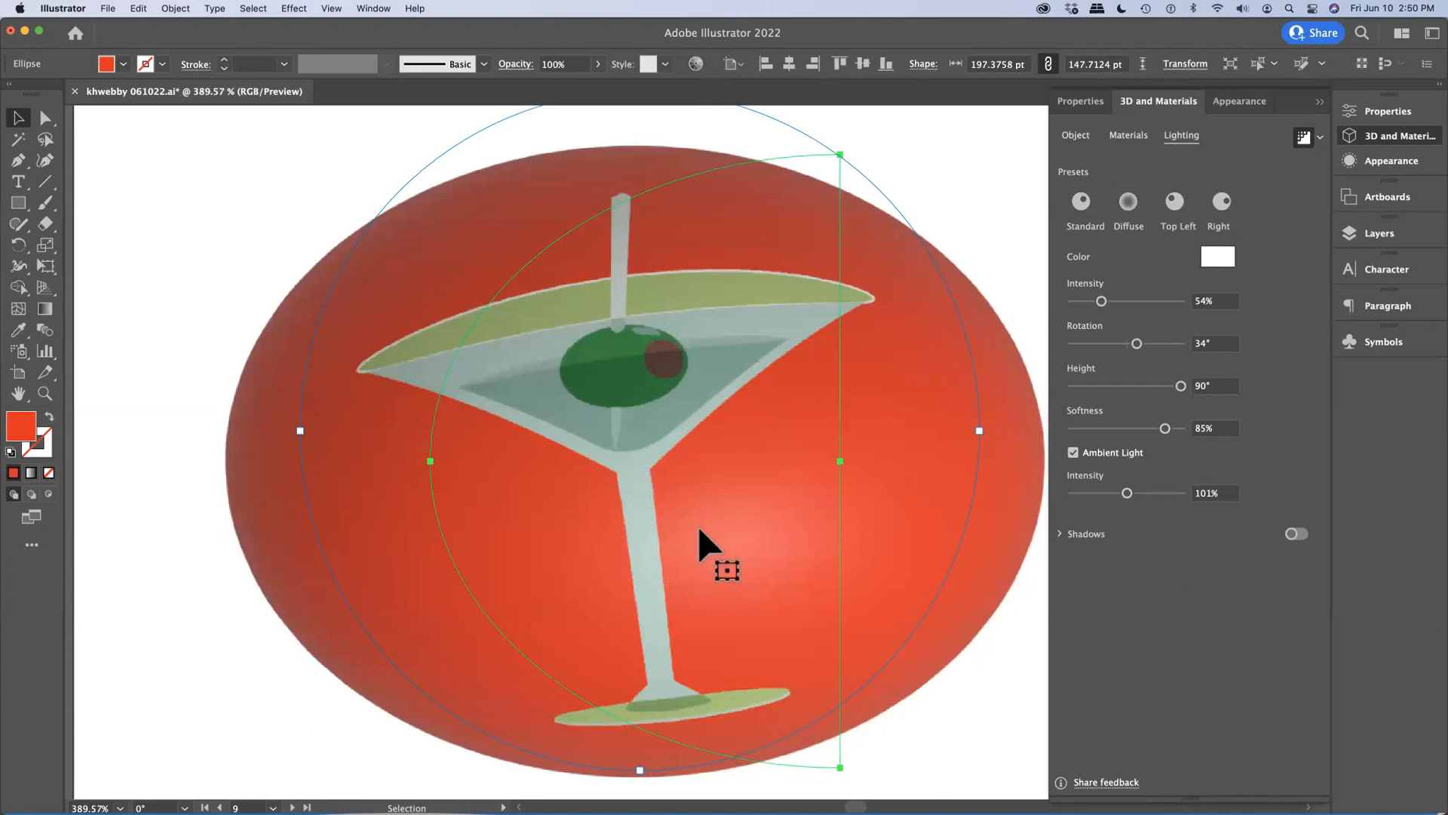
Turn off ray tracing for the martini sphere and fit the whole artboard in view.
left_click(1305, 138)
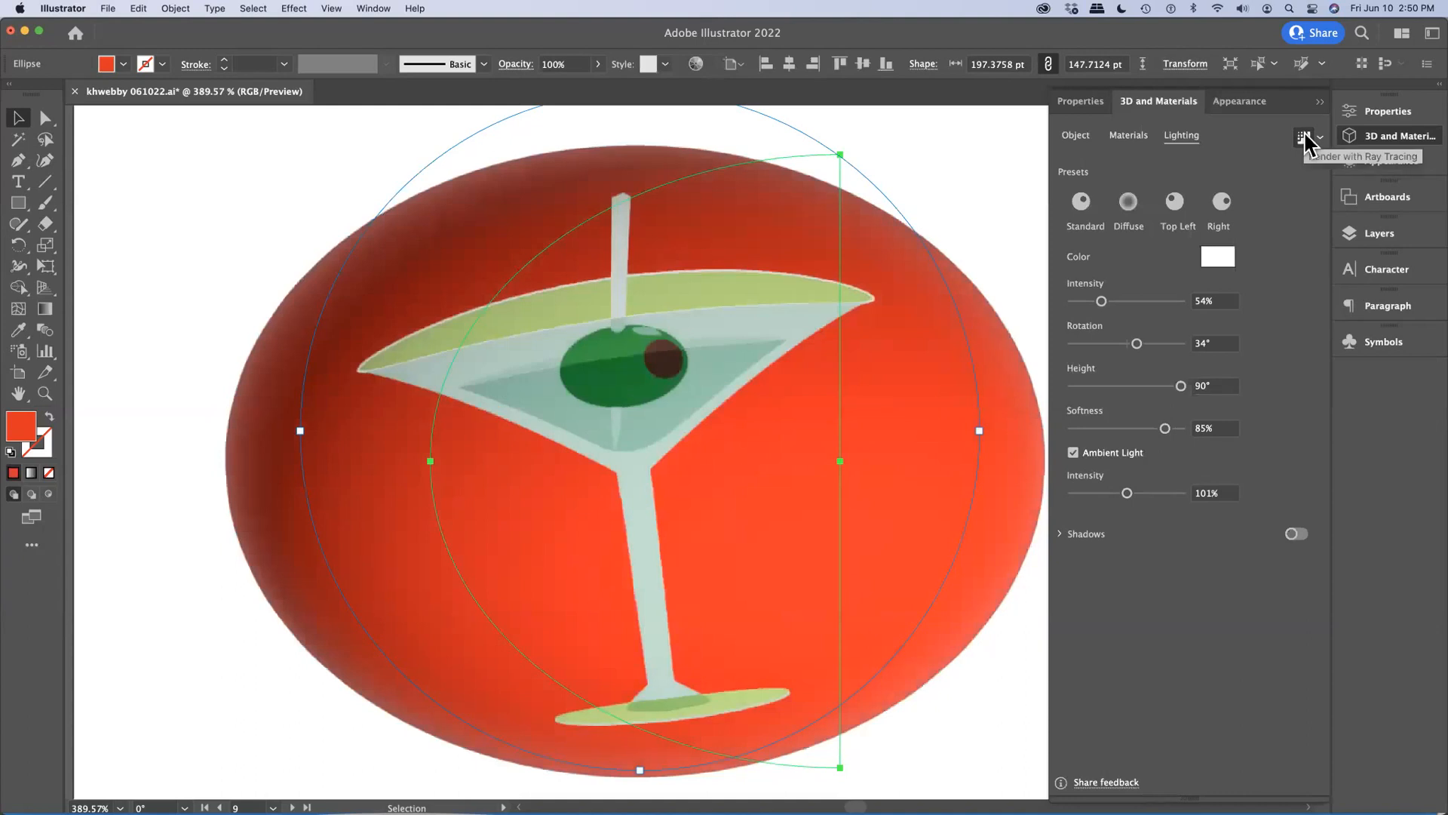
key("super")
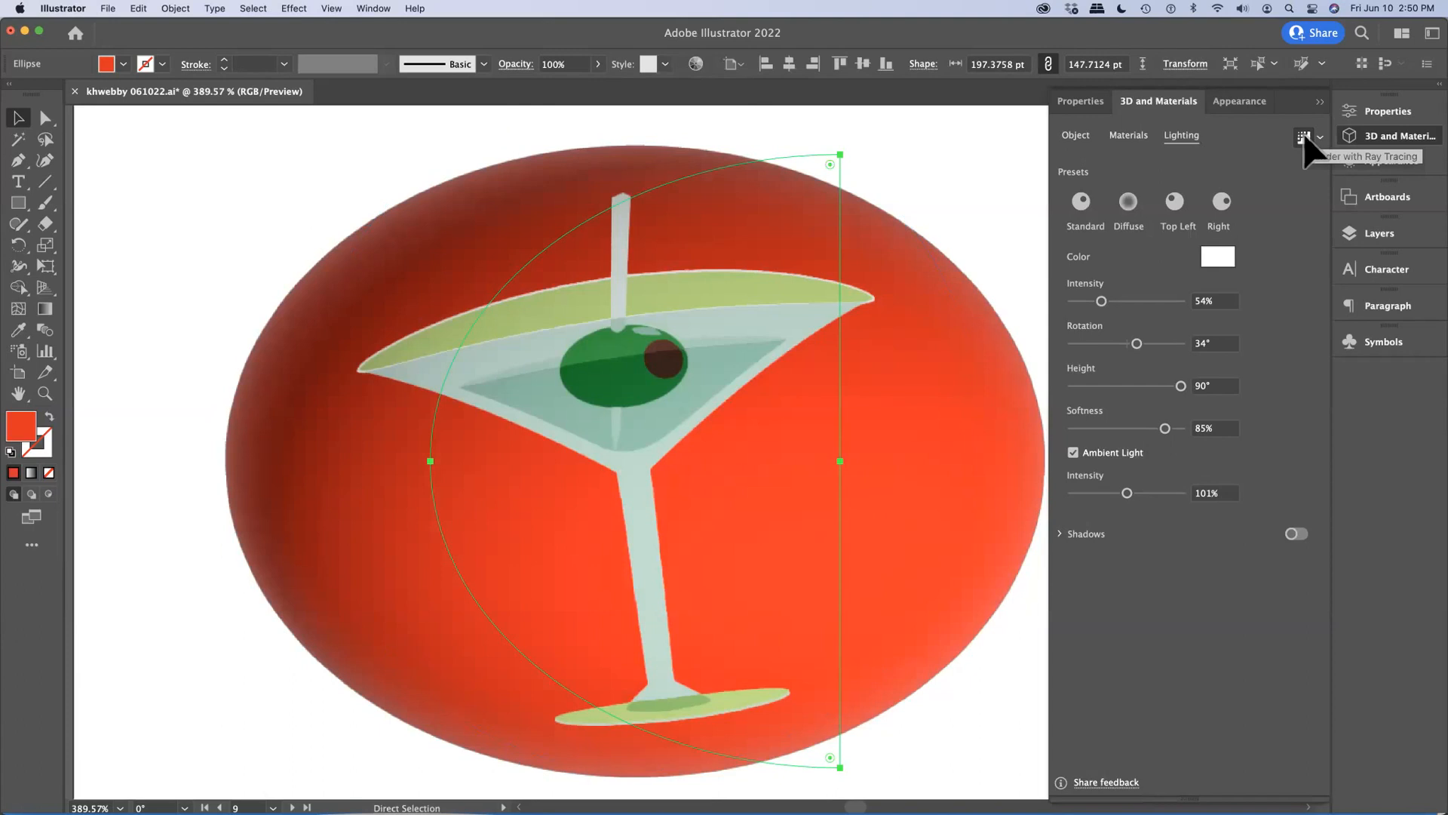
key("super+0")
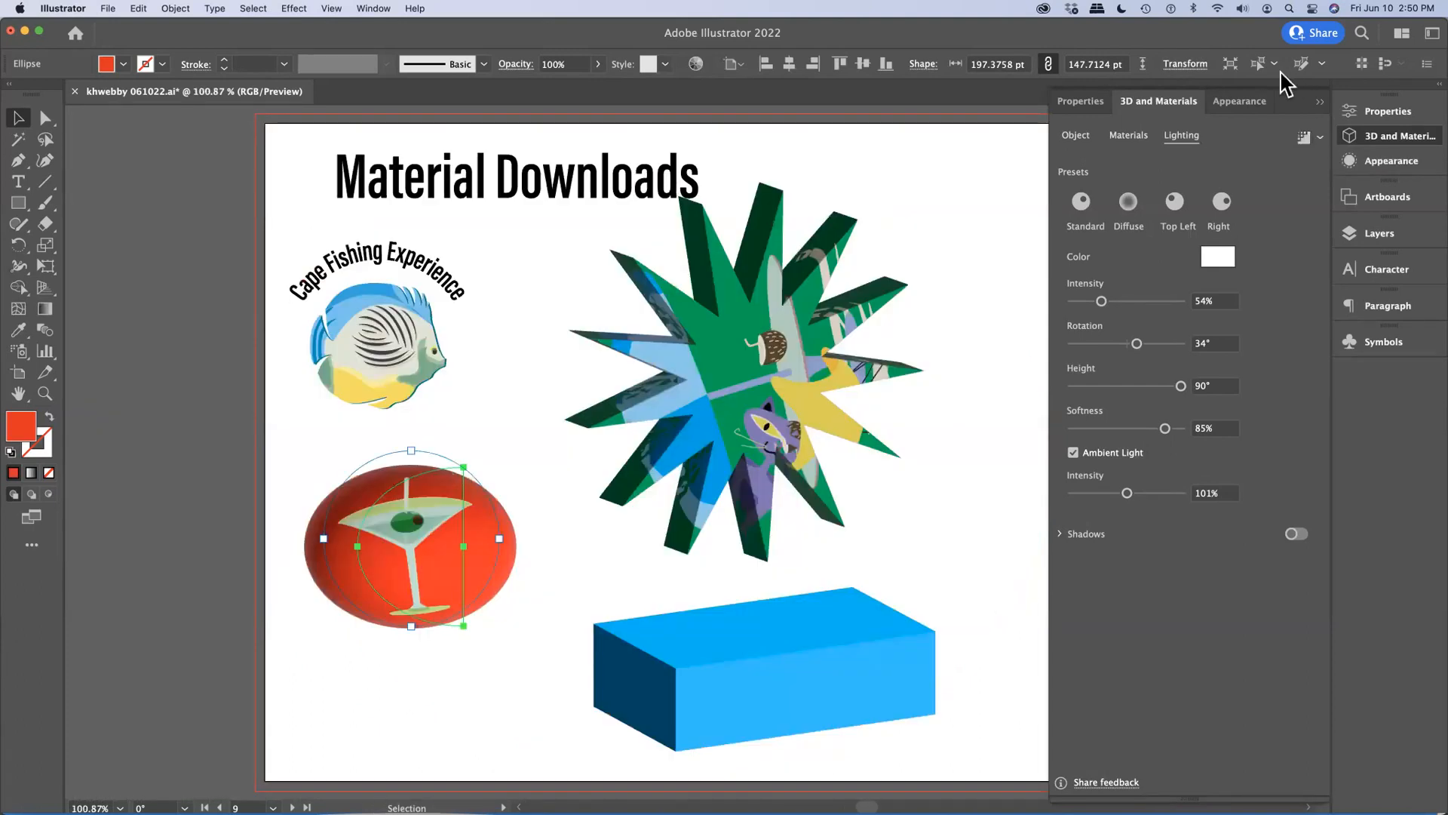
View the Materials Download artboard with the community assets link and return to the Custom Materials artboard.
left_click(1392, 200)
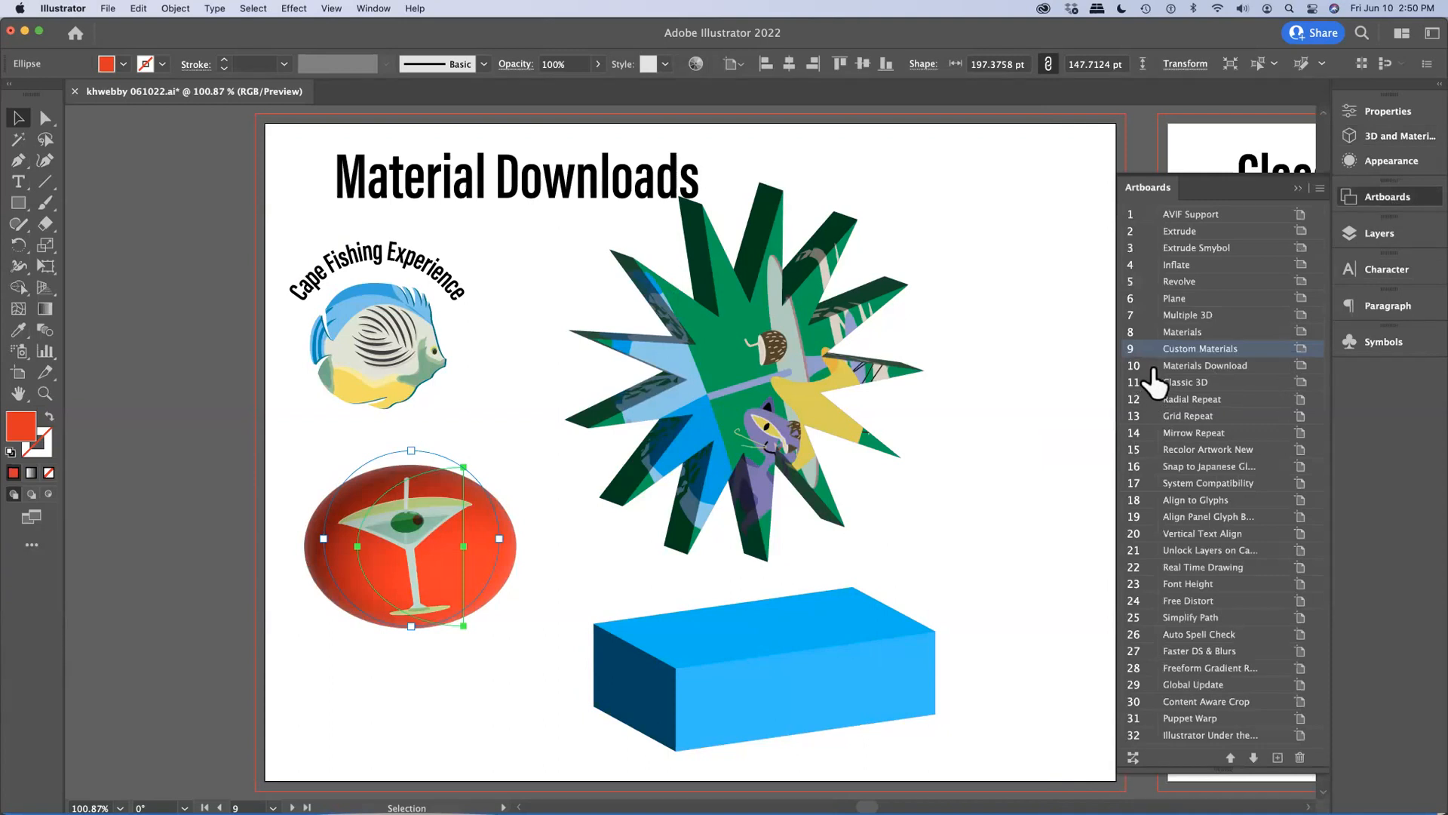
double_click(1152, 368)
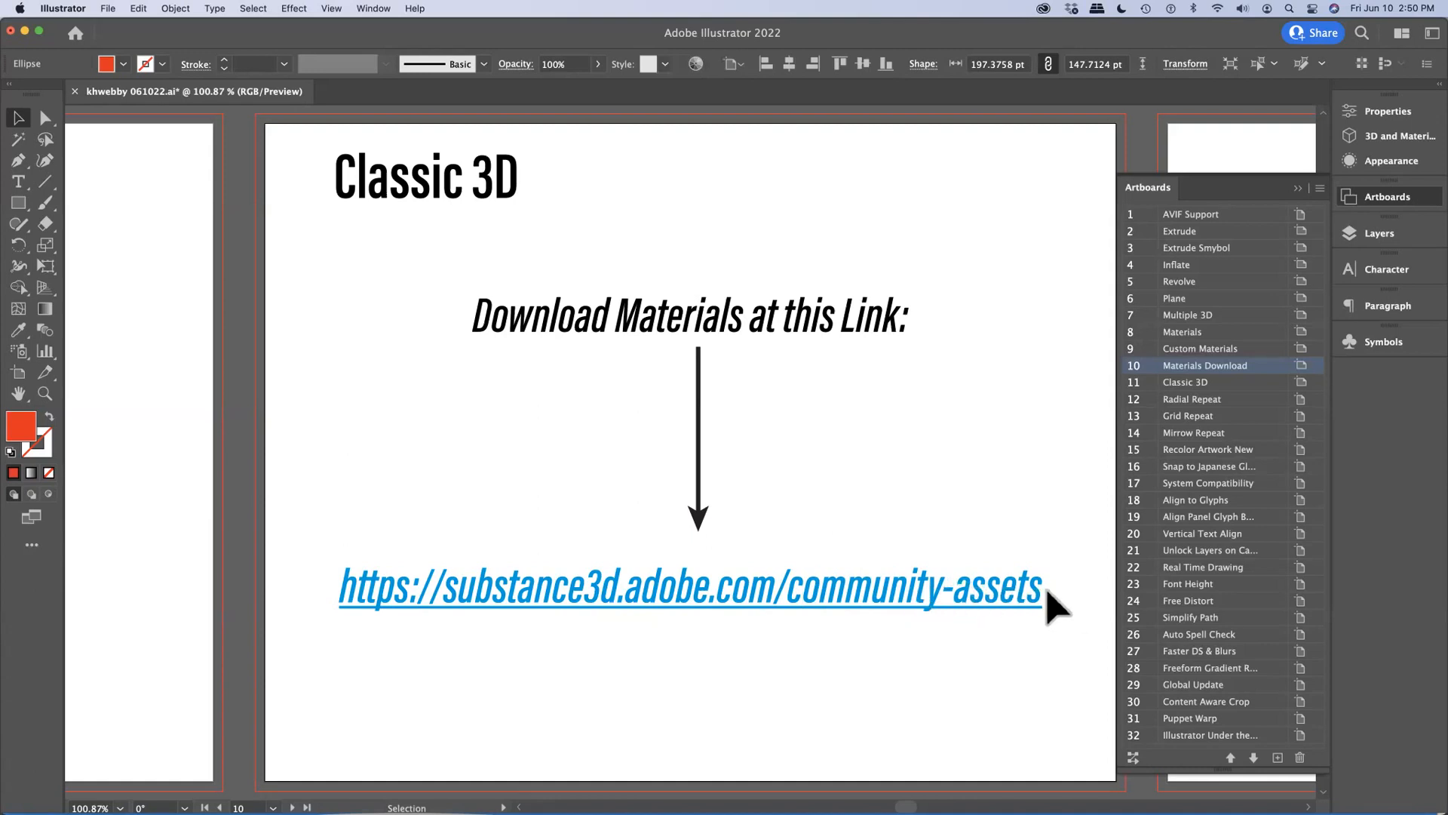
double_click(1152, 351)
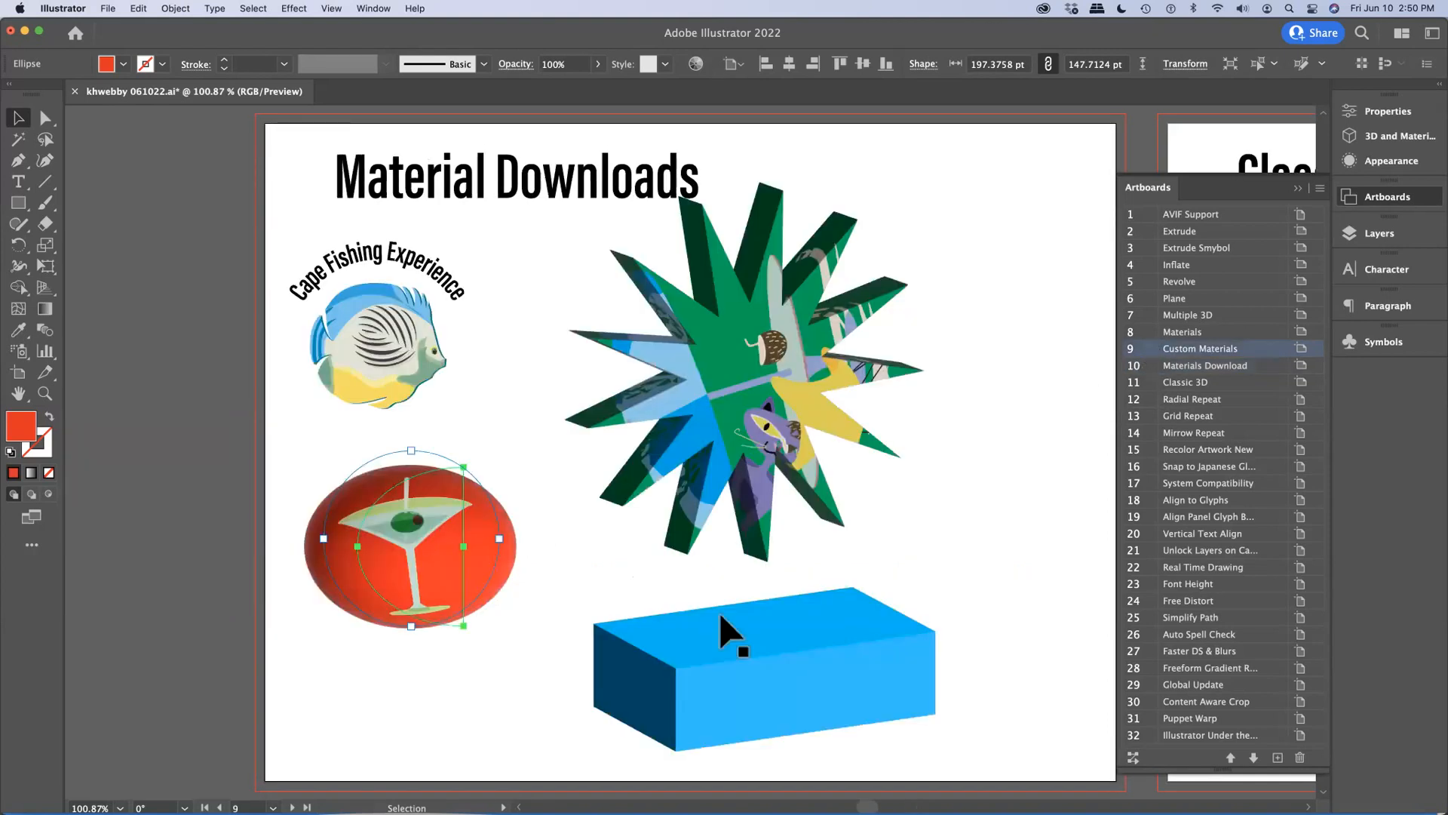
Select the blue 3D box, show its materials and graphics, and open the Substance 3D Community Assets site in Firefox.
left_click(777, 677)
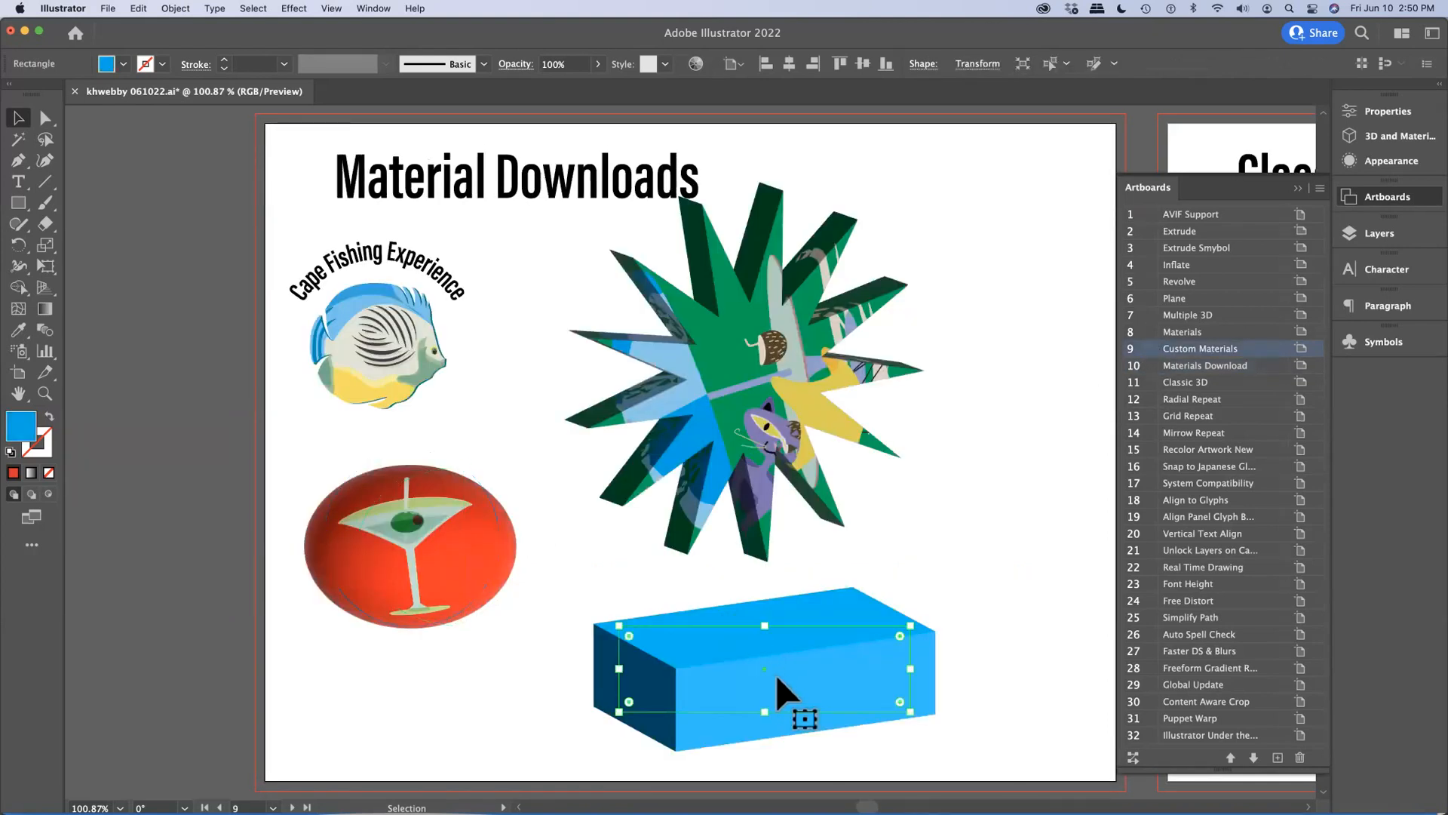
left_click(1401, 144)
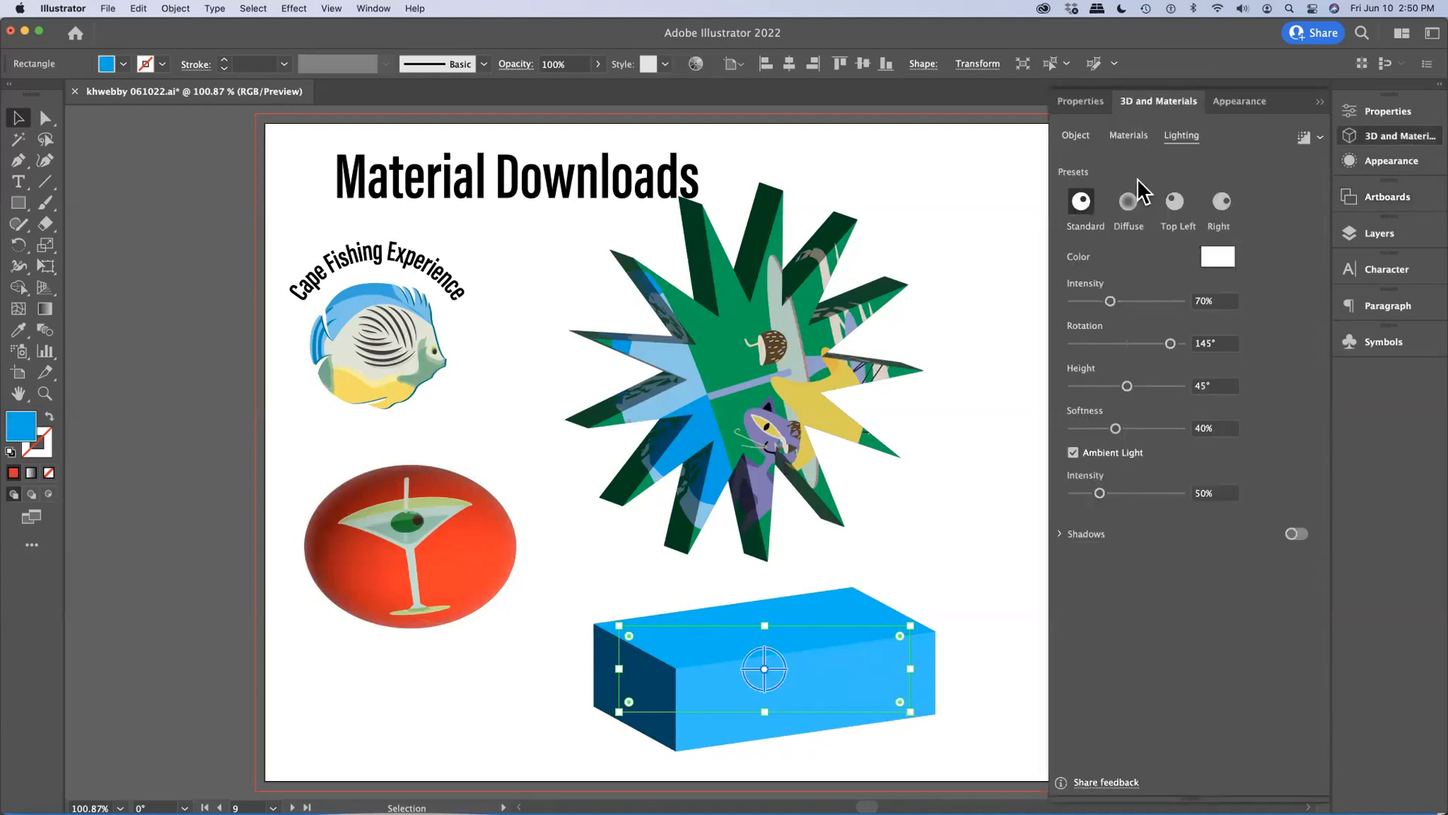
left_click(1129, 136)
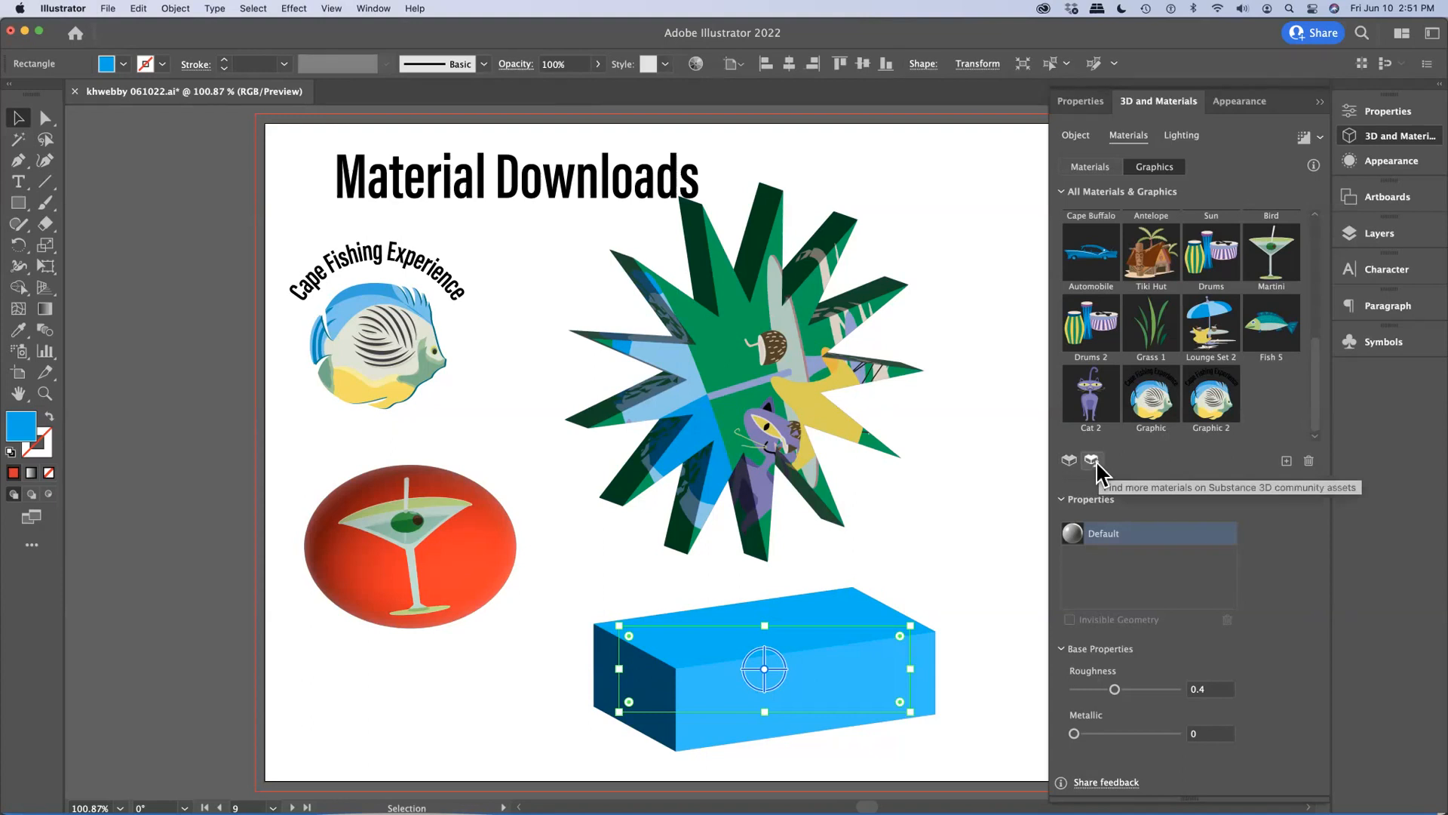
left_click(1093, 461)
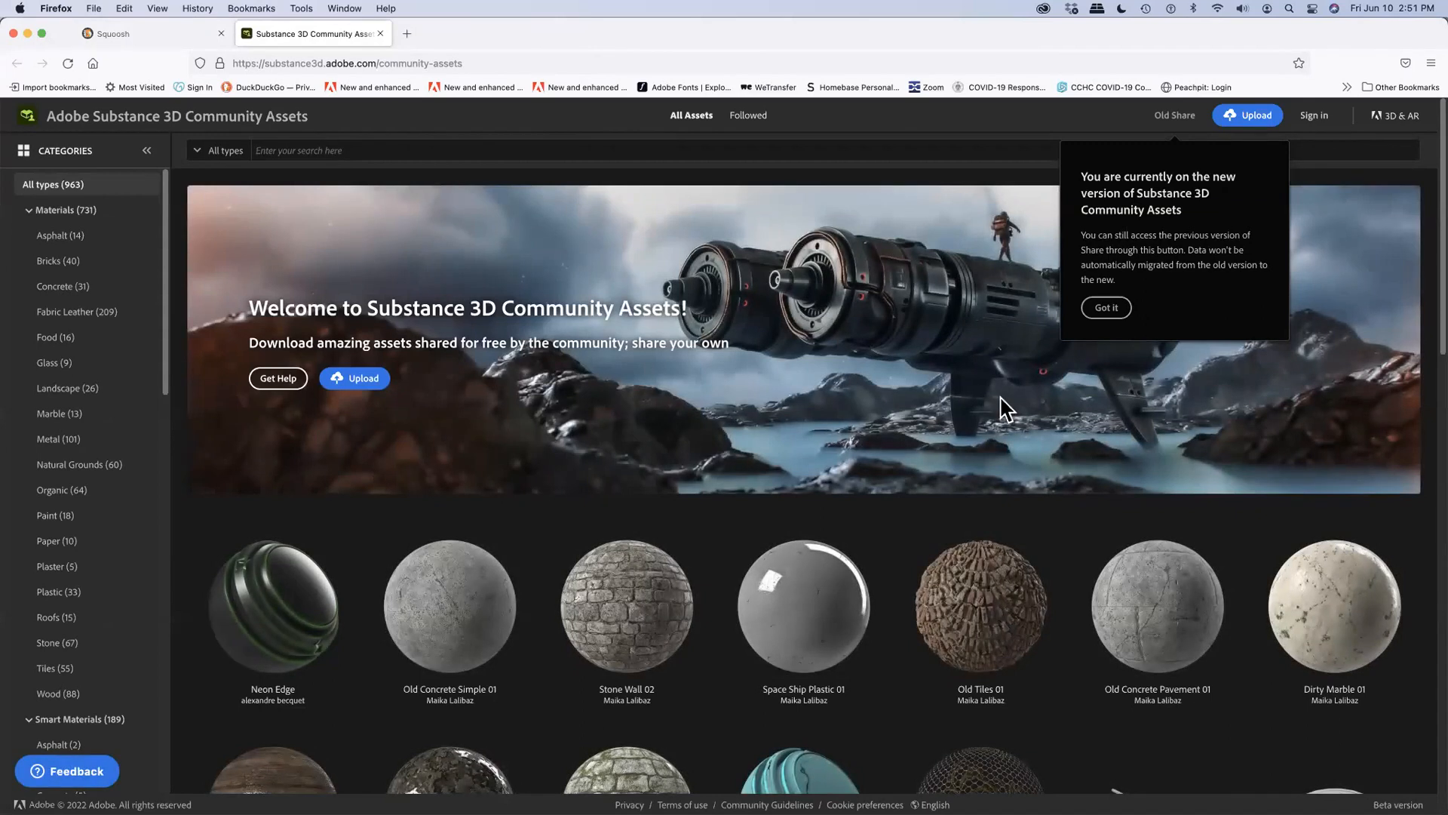
Browse the Food, Paint, Tiles and Roofs categories of the community materials.
left_click(48, 346)
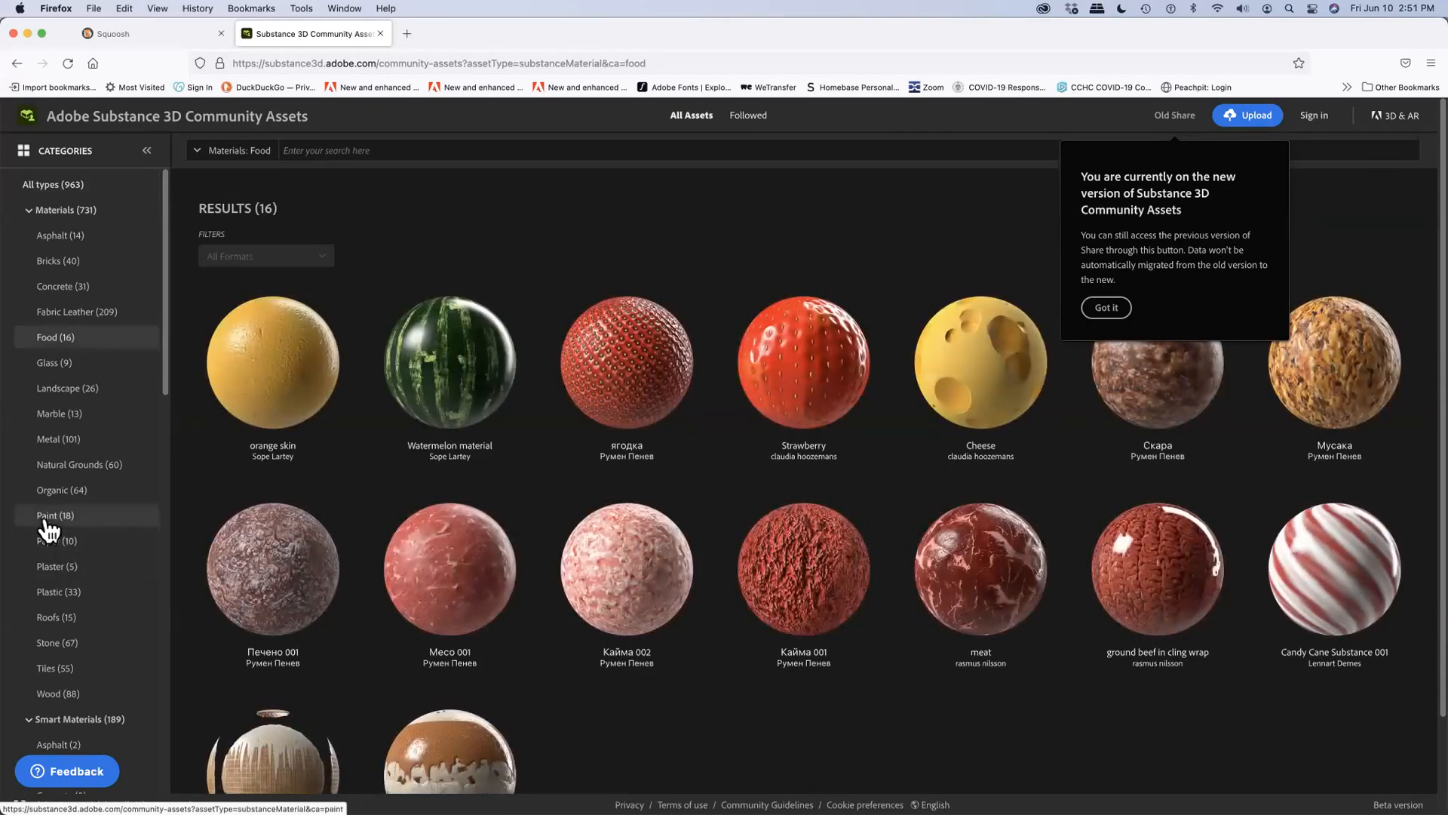
left_click(45, 519)
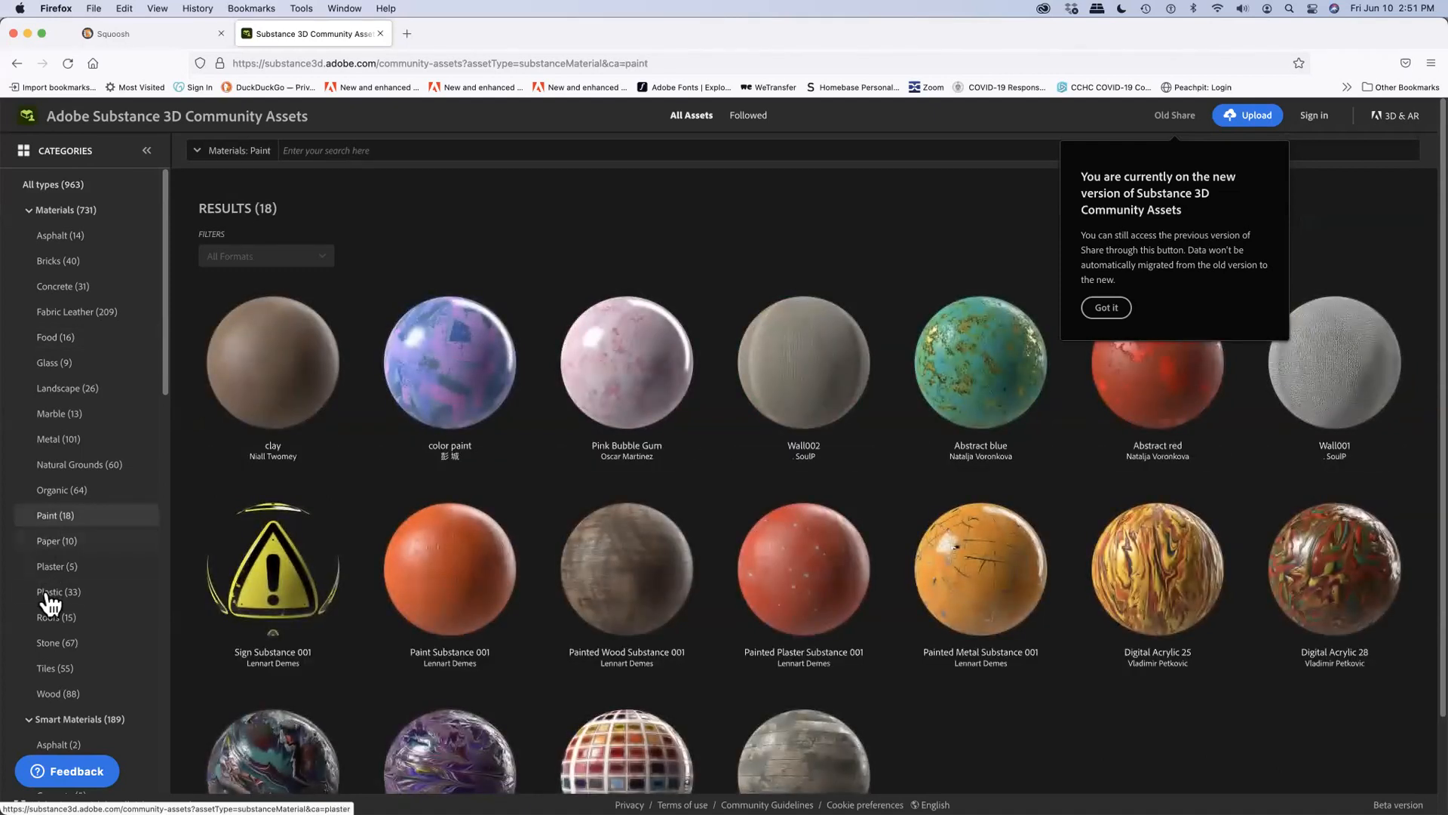
left_click(47, 671)
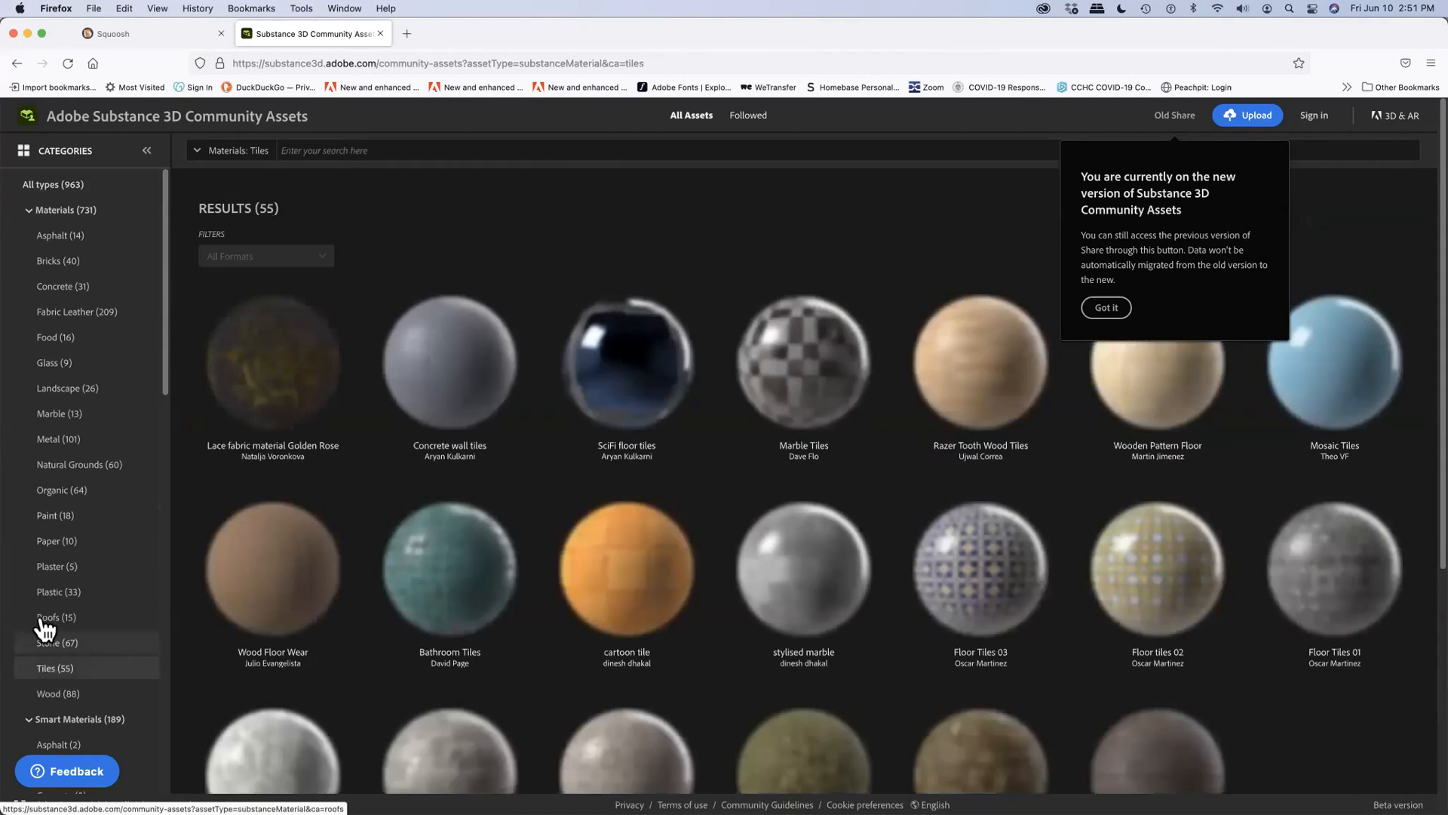
left_click(45, 620)
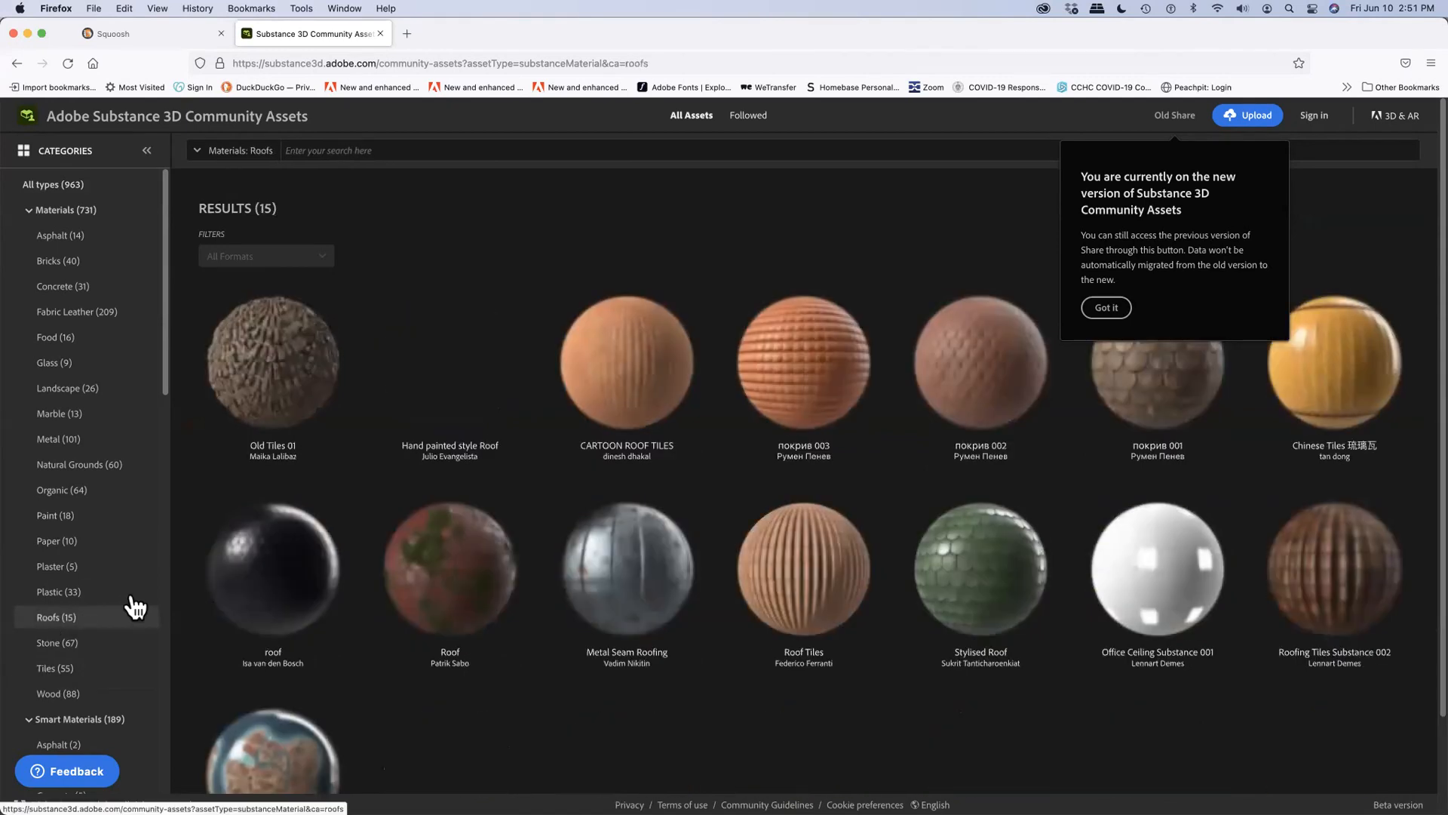
Browse the Plants atlas, the Characters and Furniture models, and the remaining categories down to the texture generators.
scroll(132, 601, "down", 2)
scroll(136, 606, "down", 10)
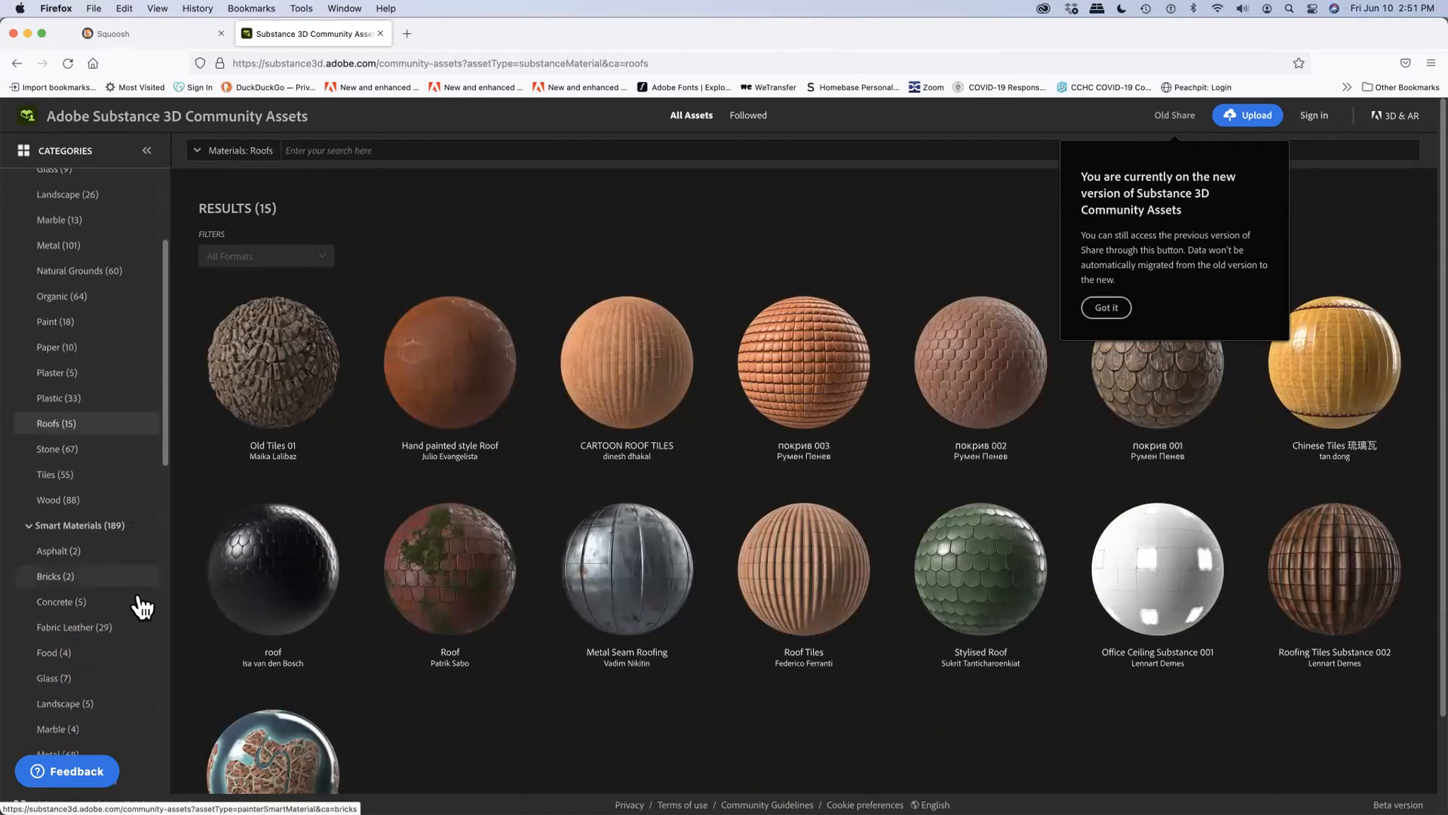
scroll(139, 607, "down", 3)
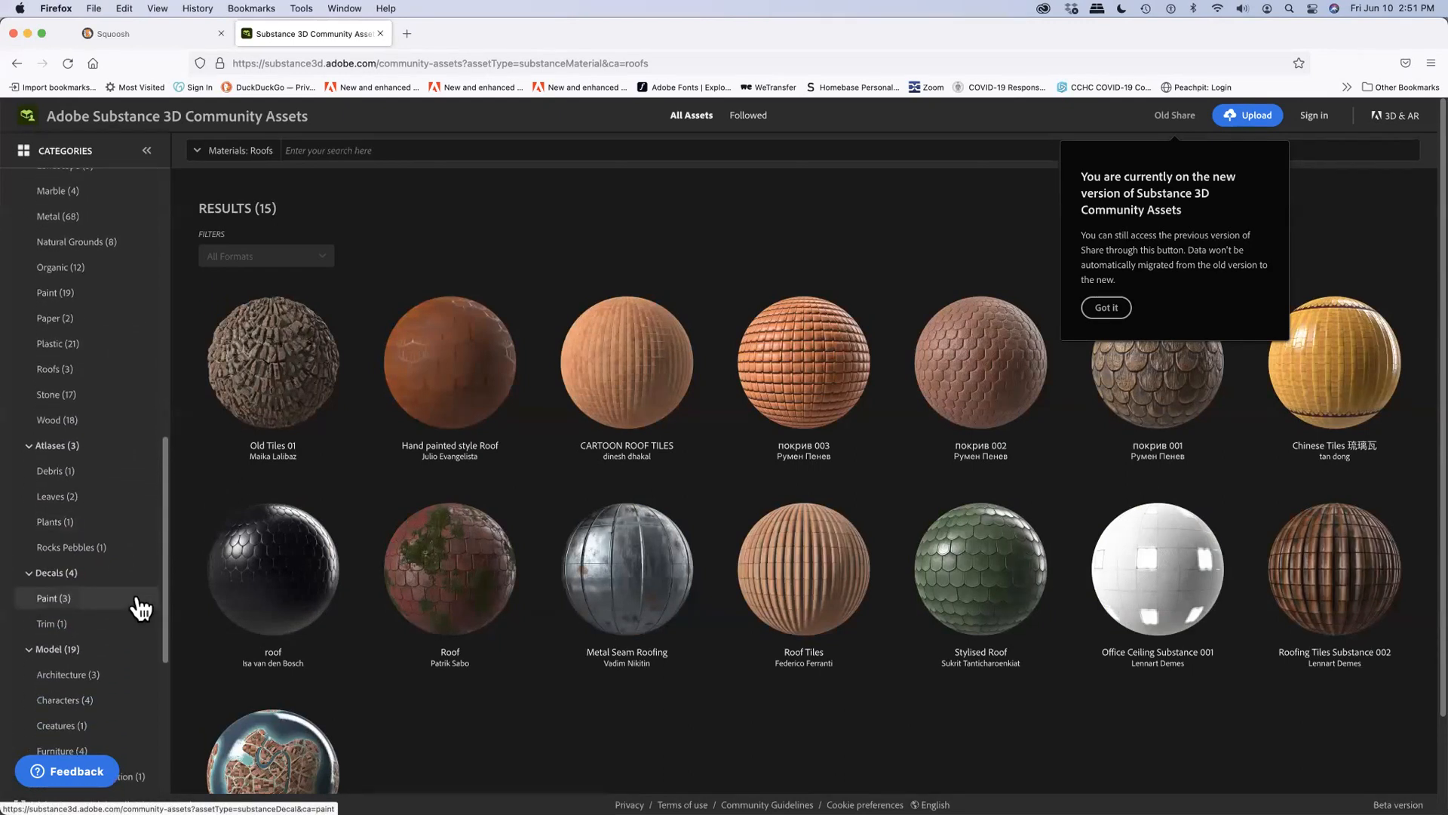
left_click(58, 540)
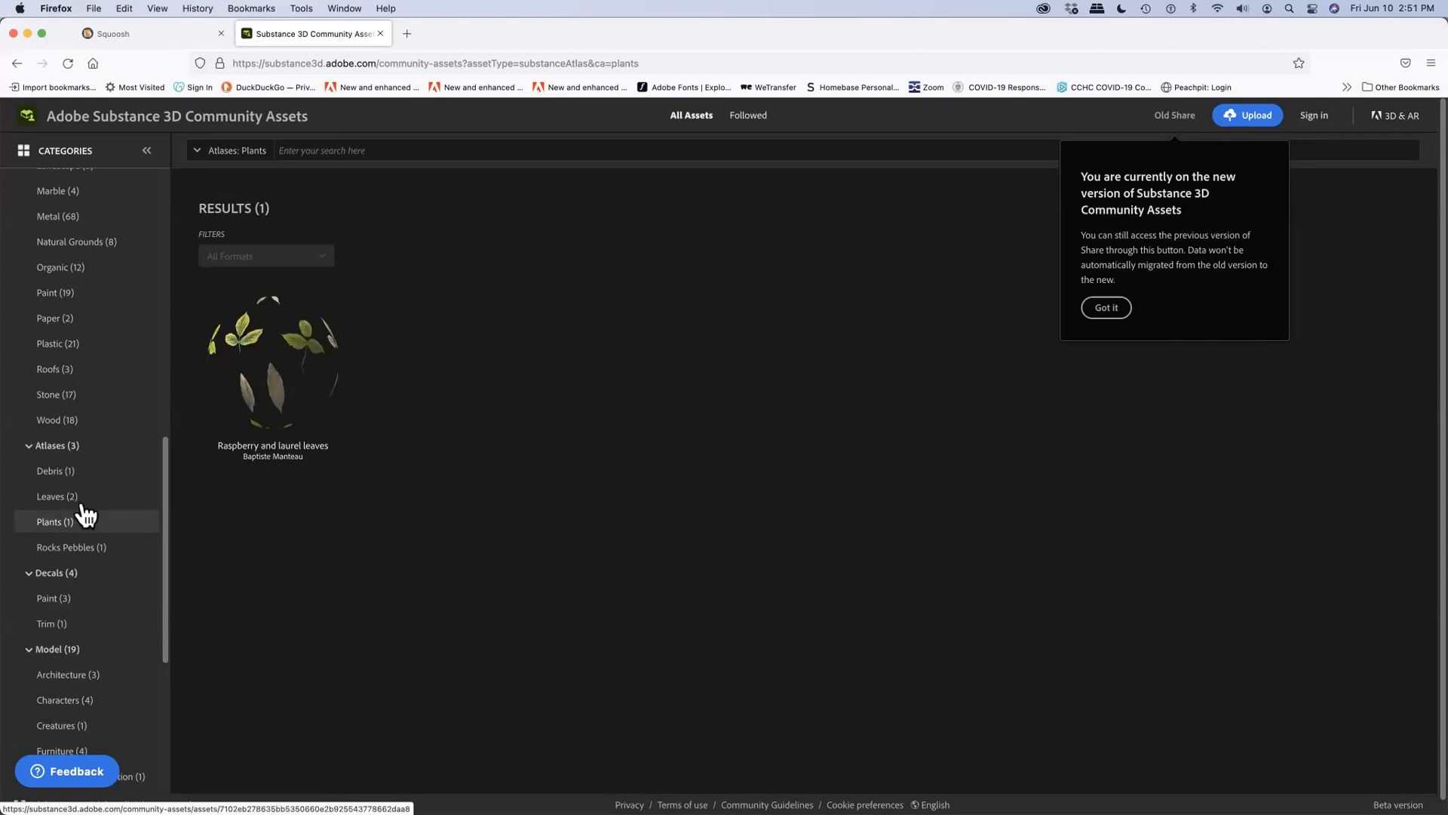
scroll(137, 586, "down", 2)
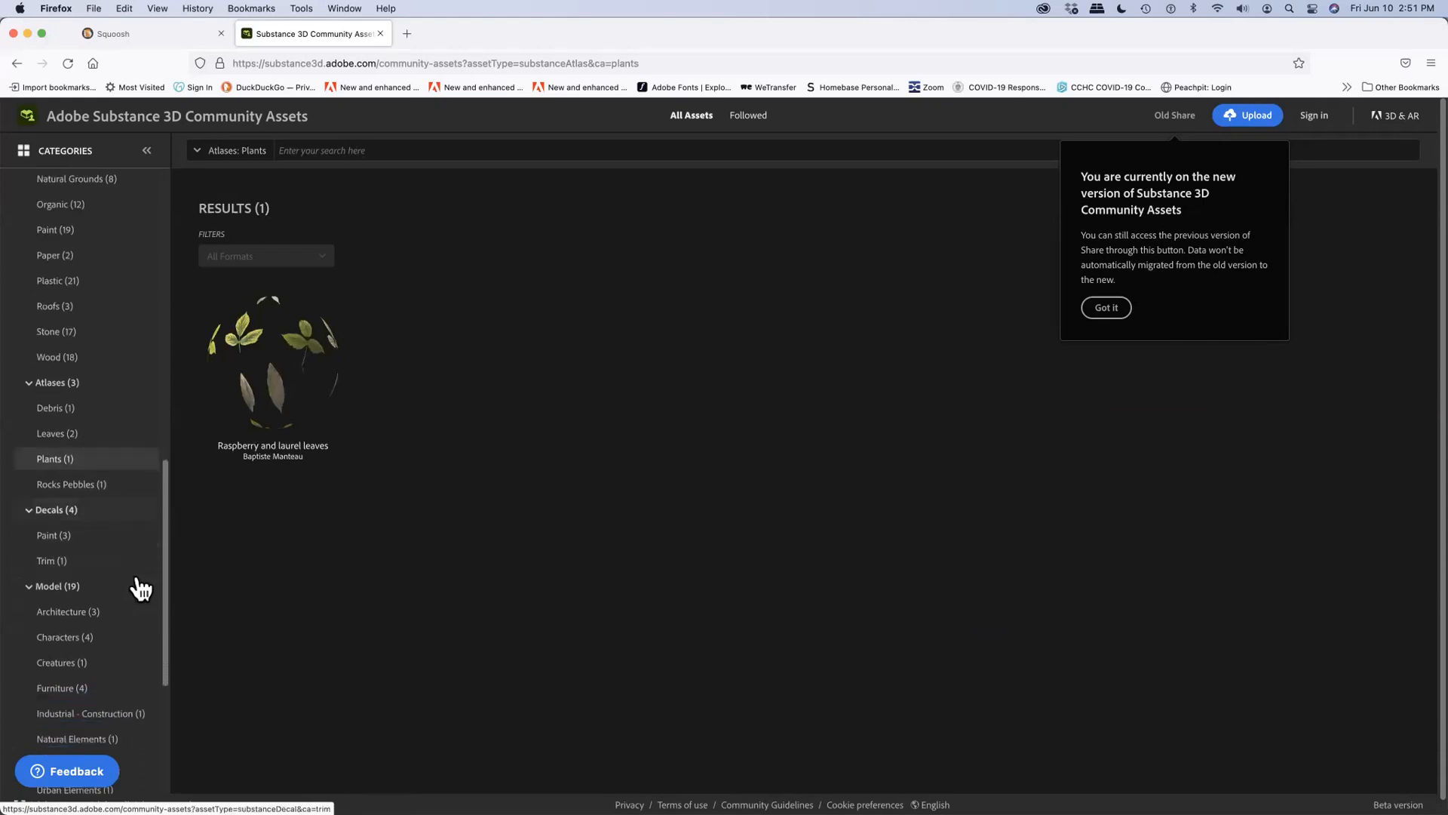
scroll(137, 587, "down", 1)
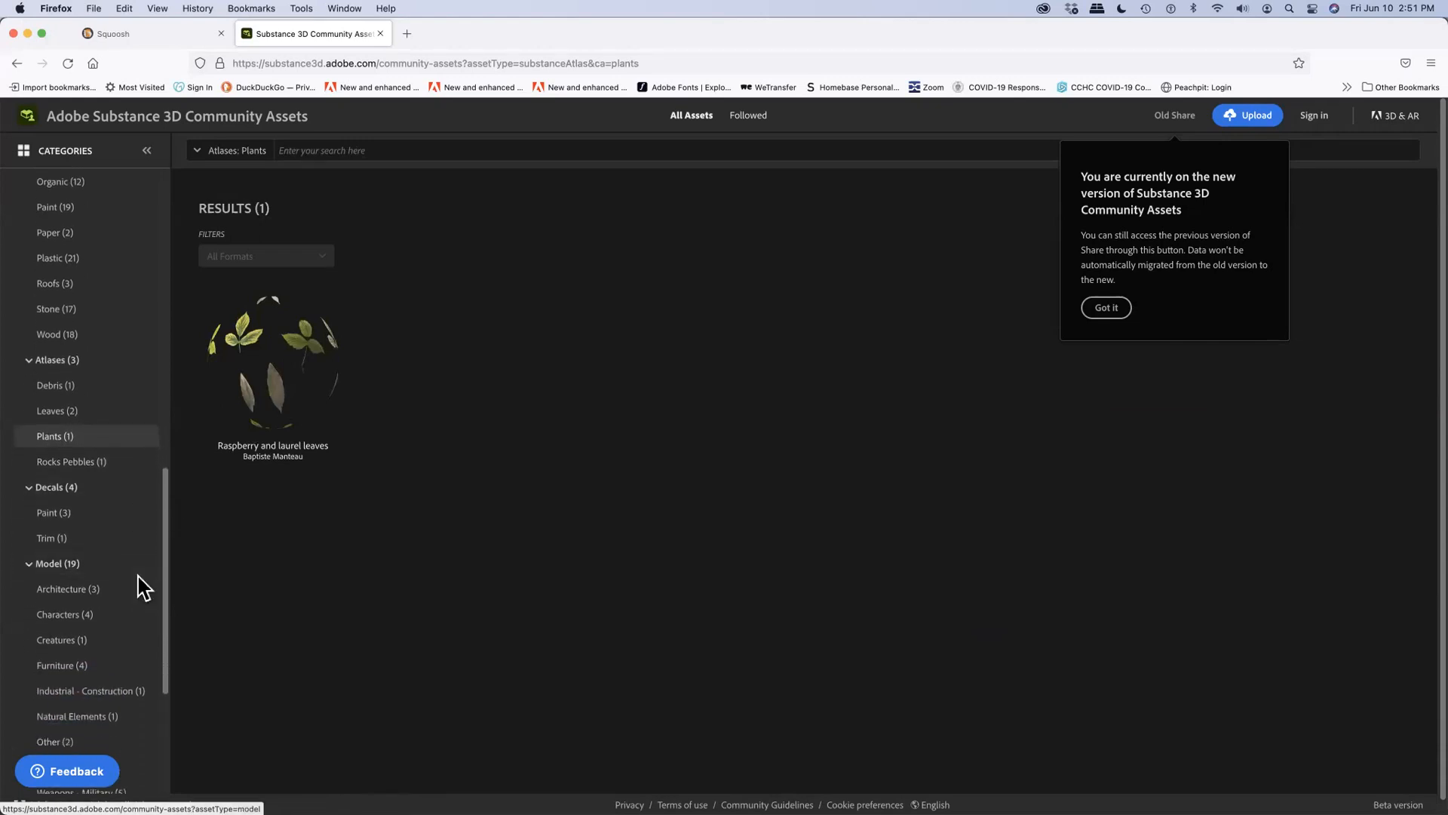
left_click(68, 620)
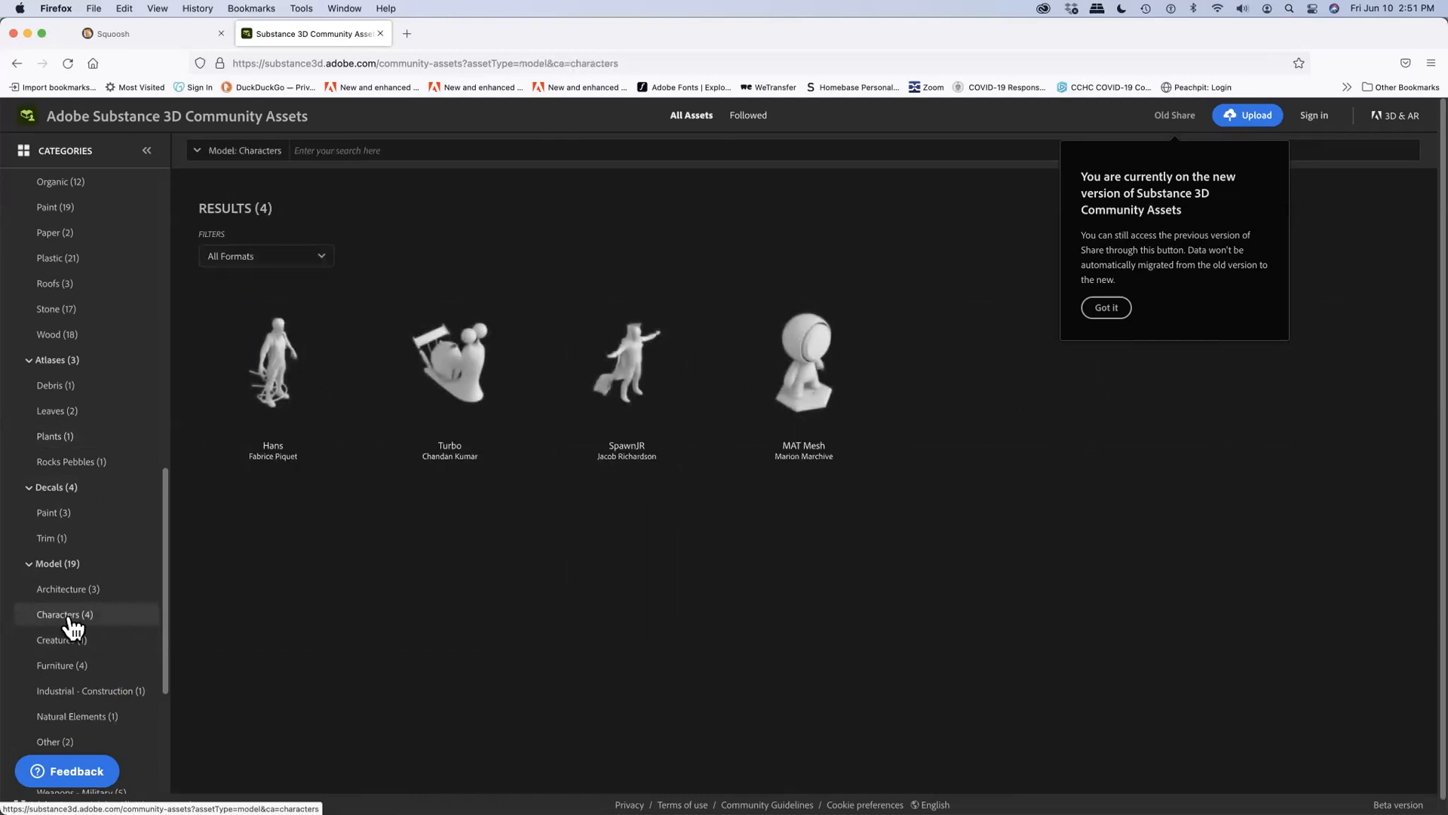
left_click(69, 667)
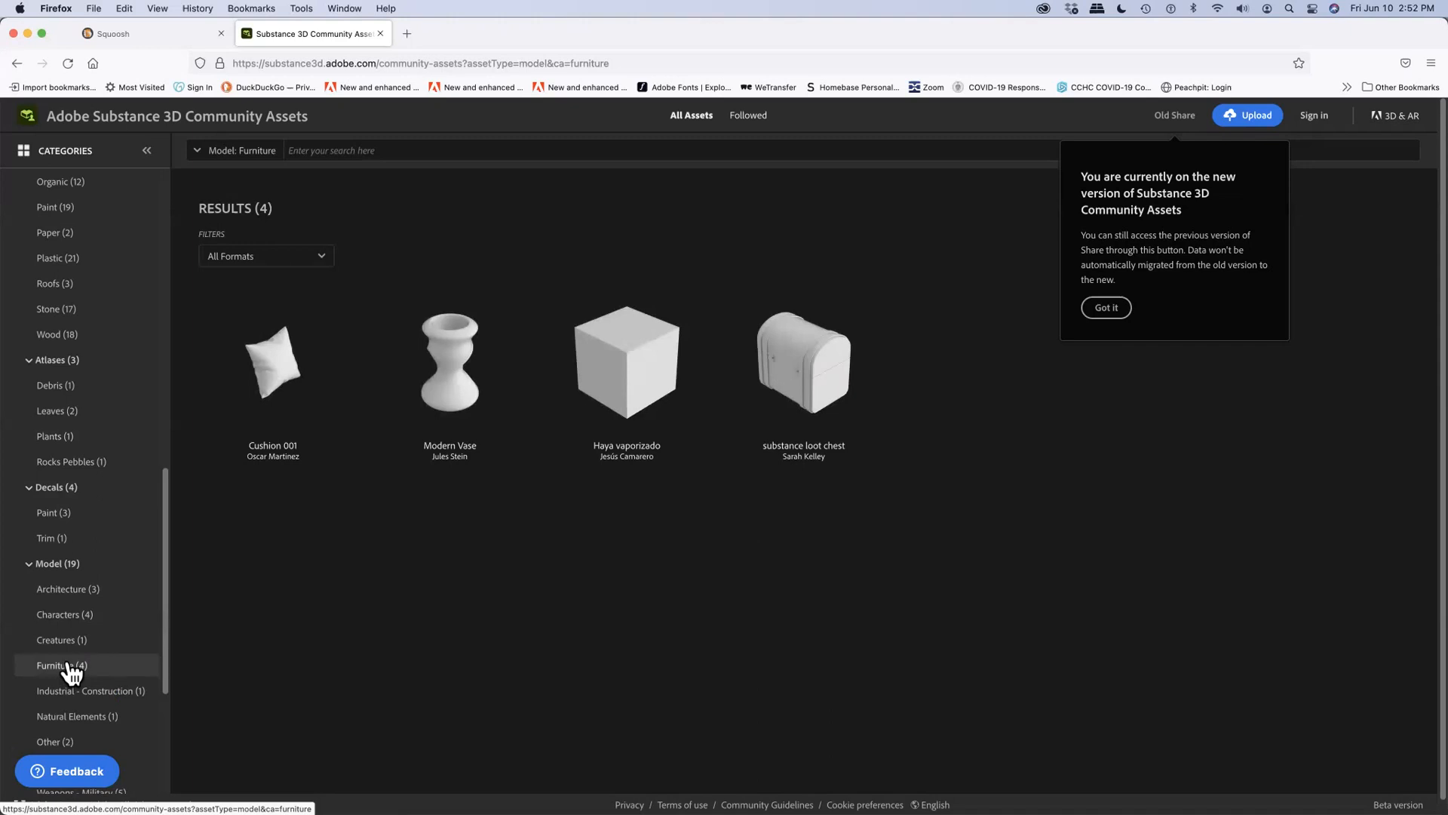
scroll(72, 670, "down", 5)
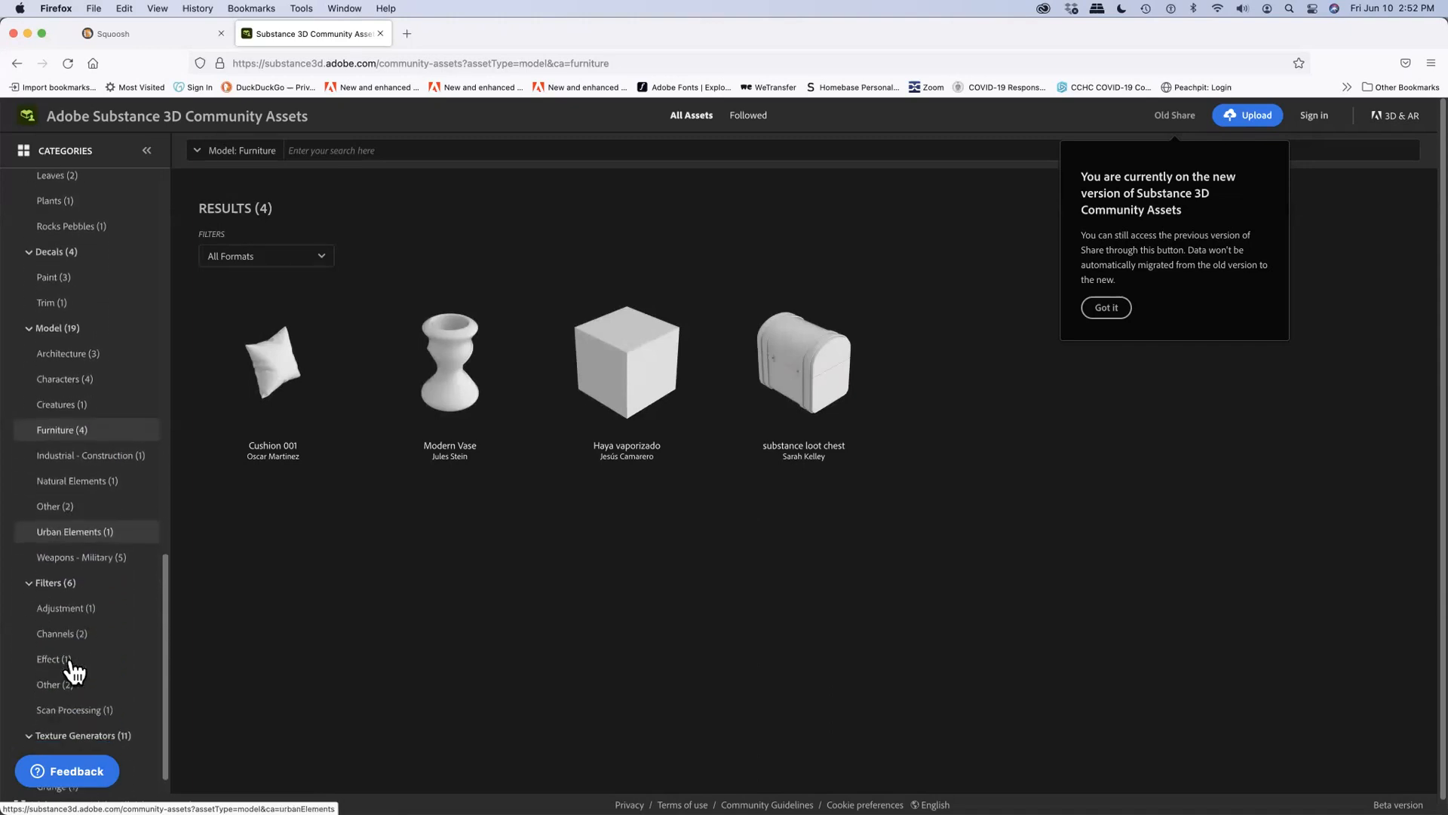
scroll(72, 669, "down", 2)
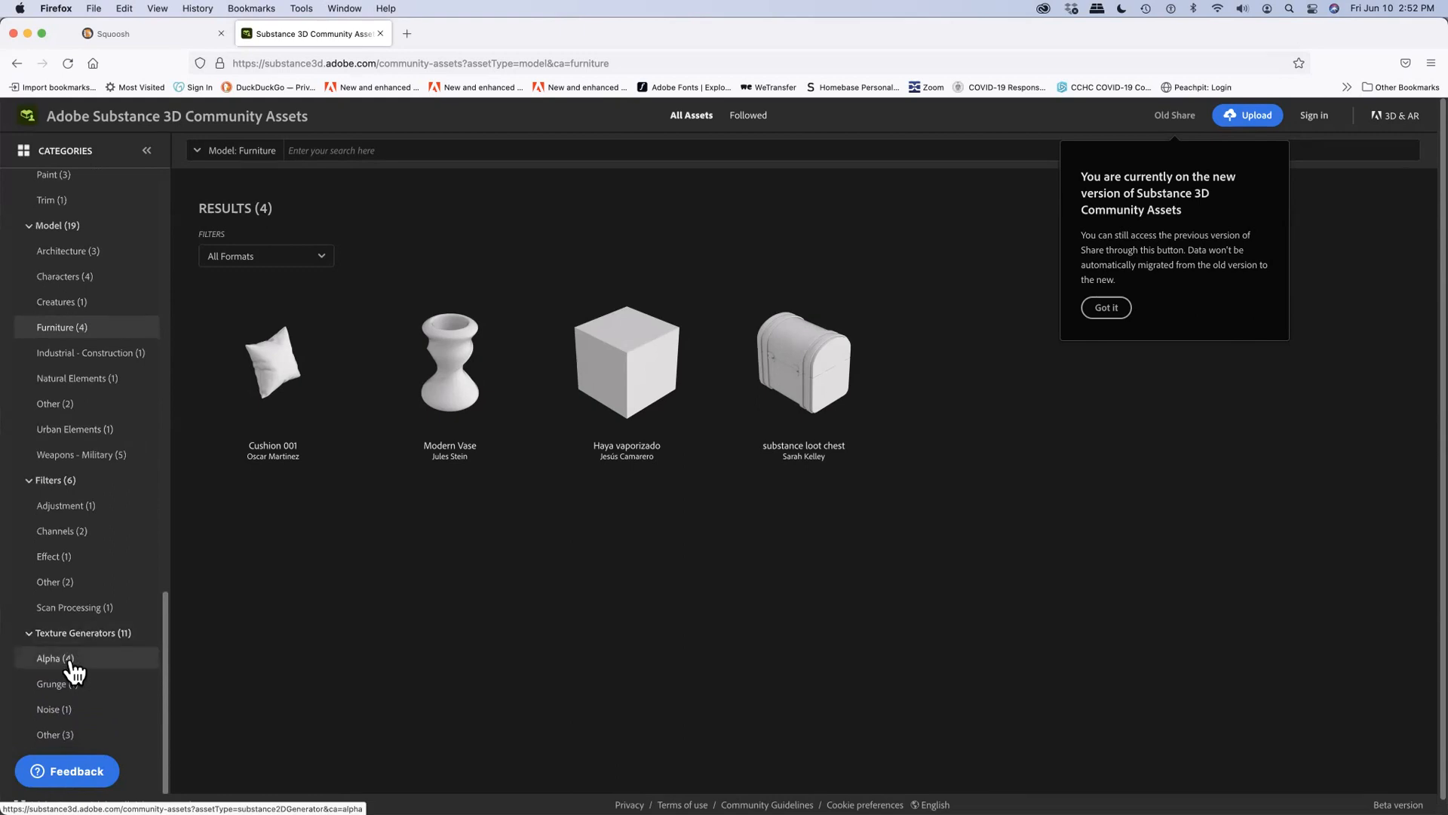
Go back to the main Materials categories and view the Glass and Bricks materials.
scroll(71, 670, "up", 3)
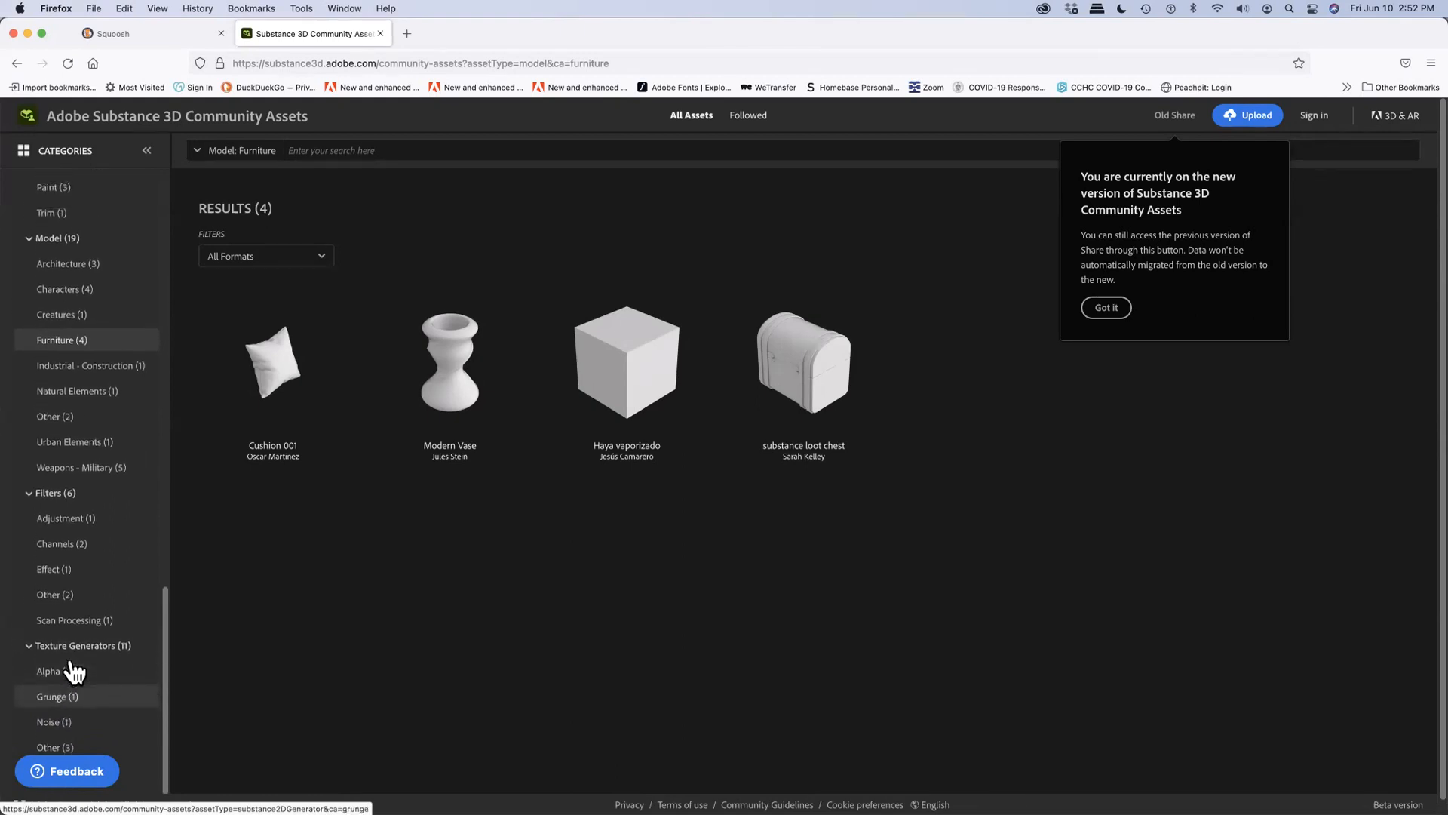
scroll(73, 671, "up", 9)
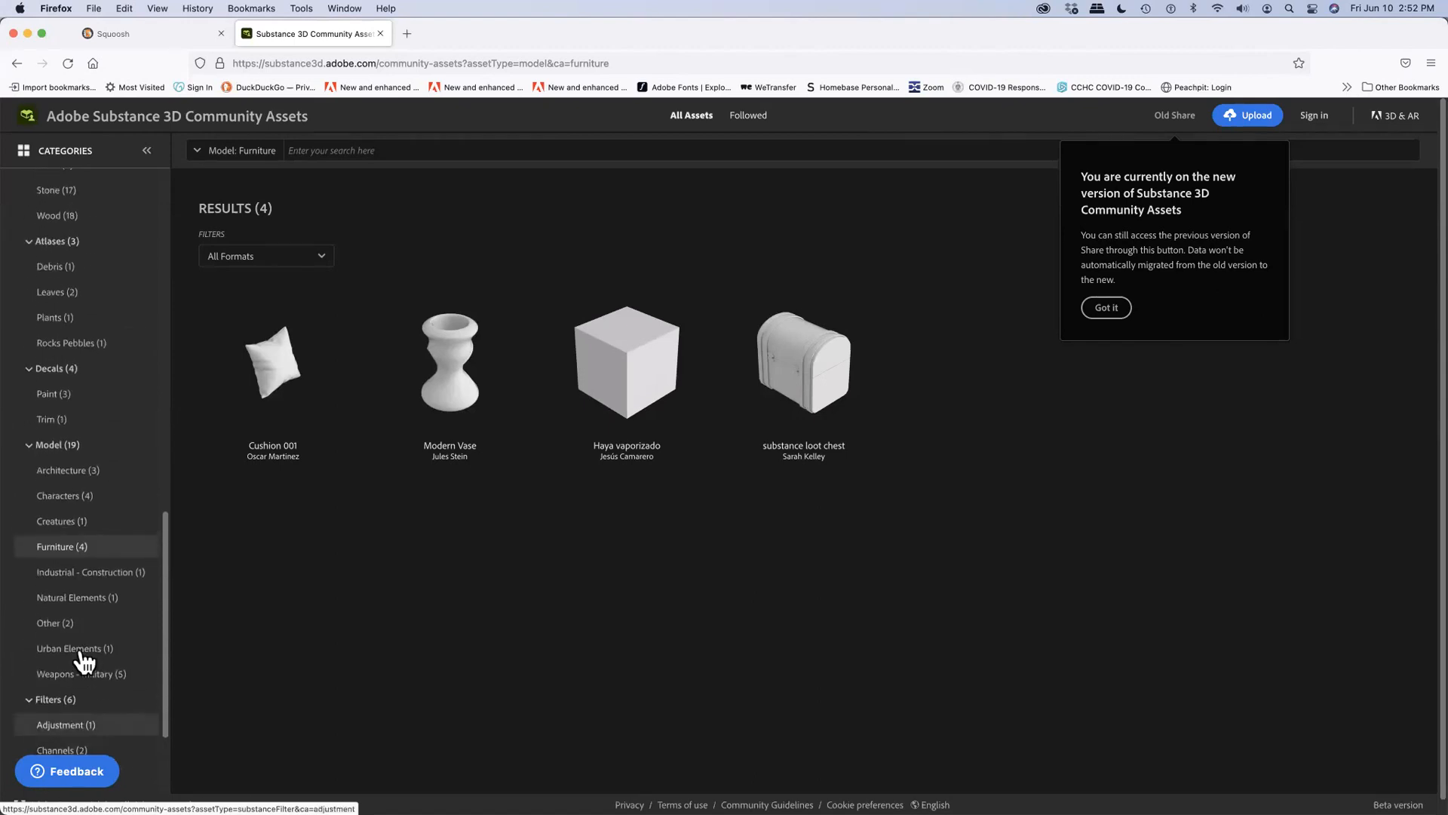
scroll(130, 523, "up", 11)
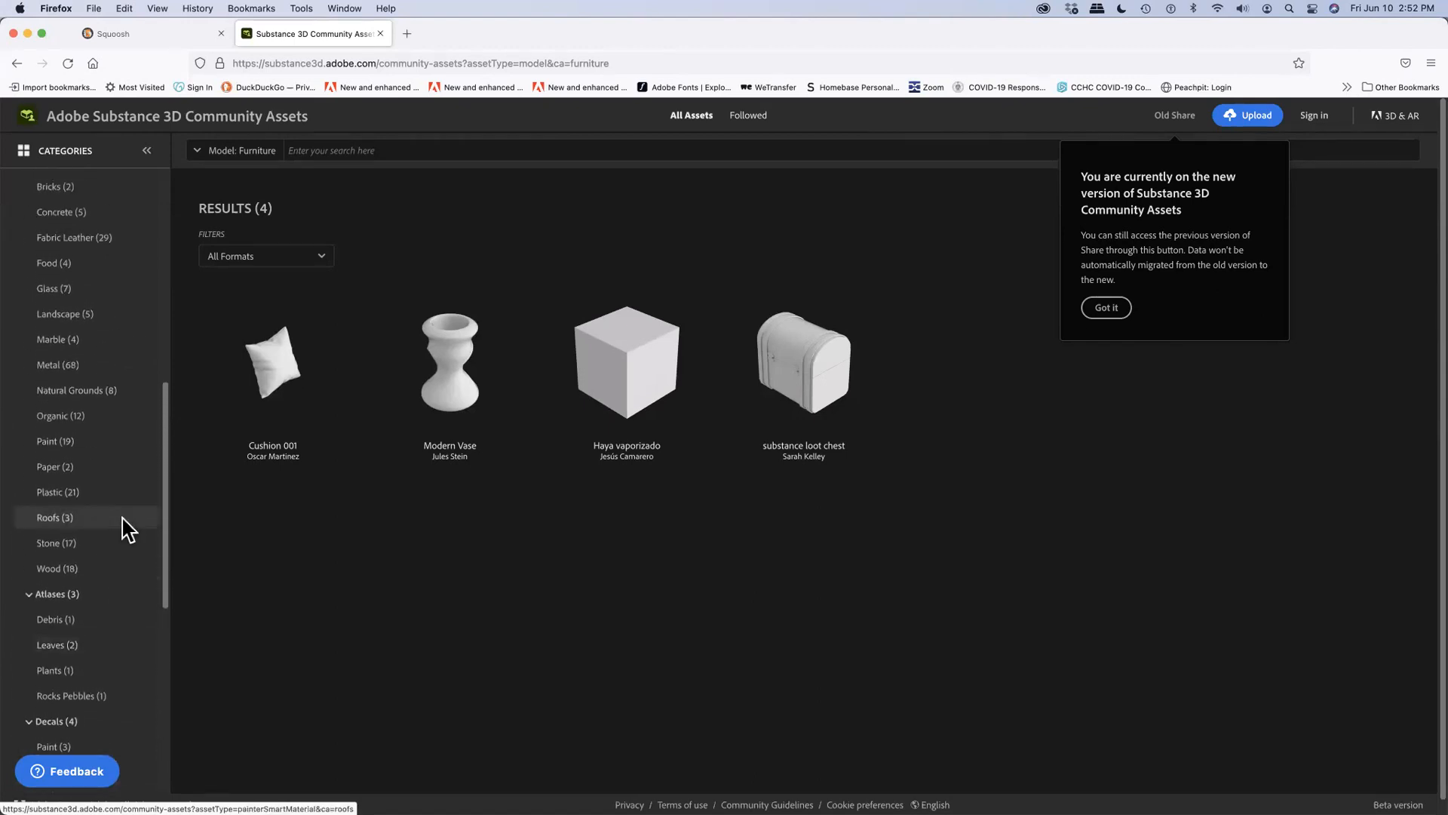
scroll(126, 532, "up", 8)
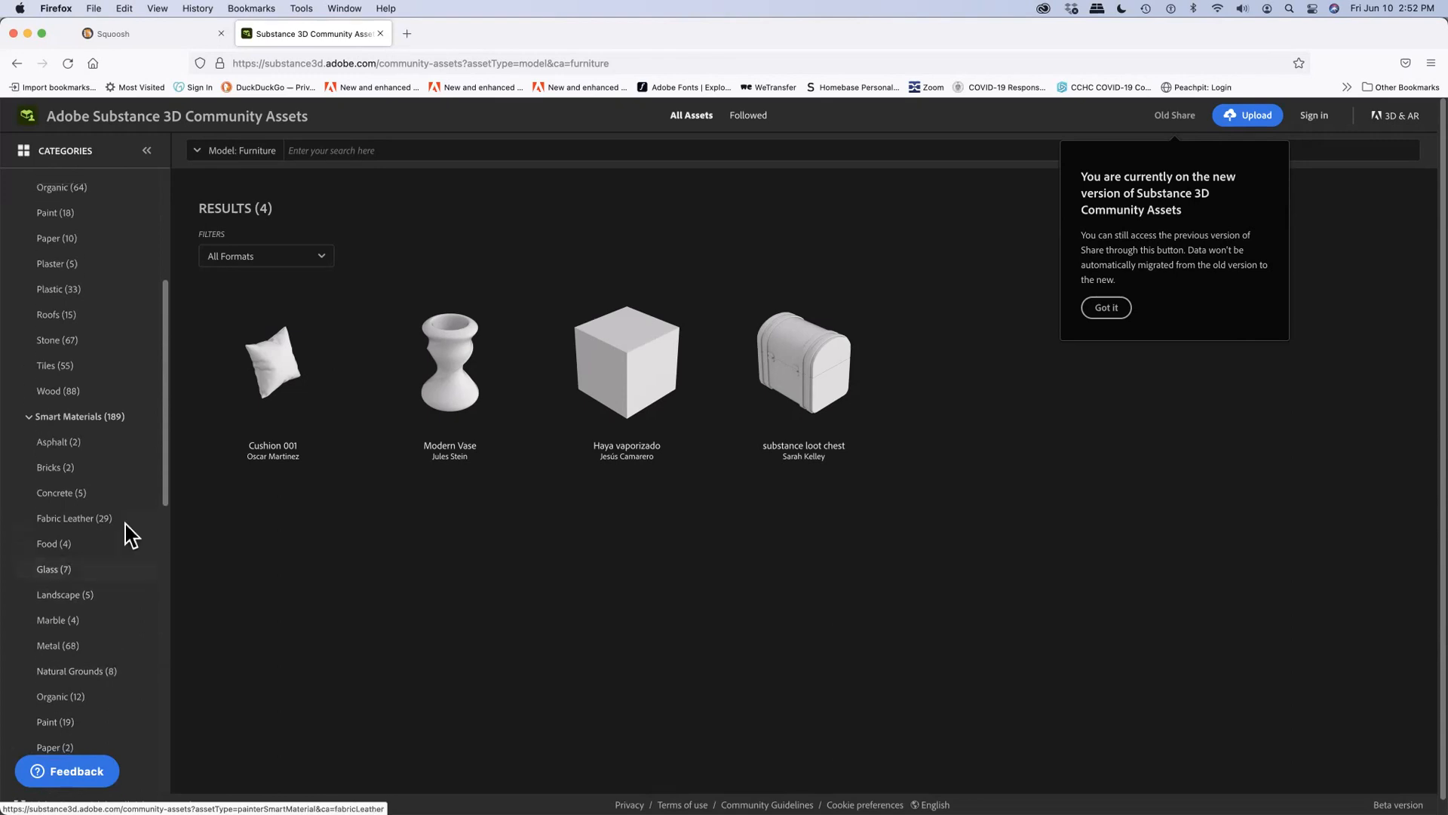
scroll(129, 534, "up", 6)
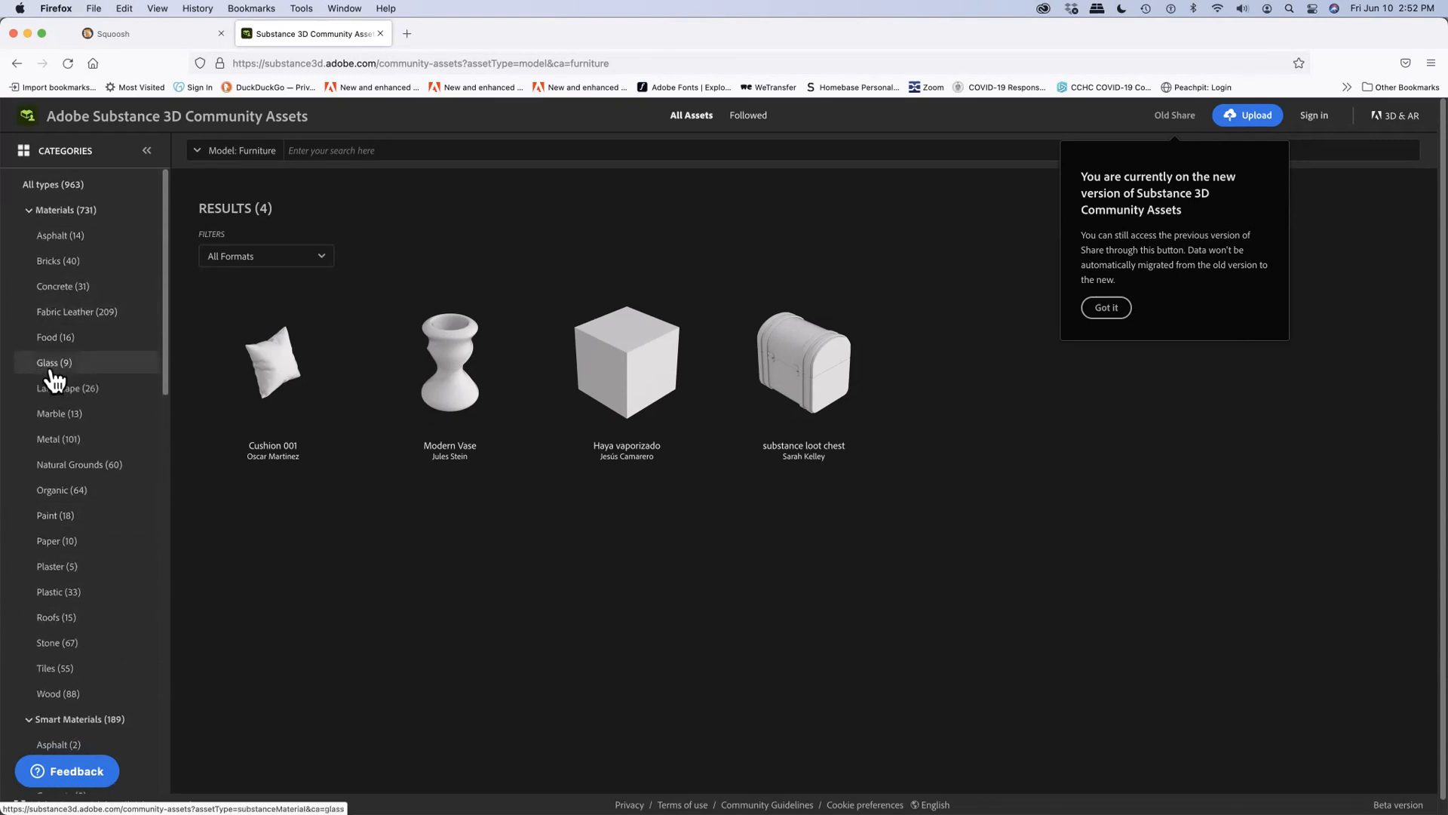
left_click(51, 371)
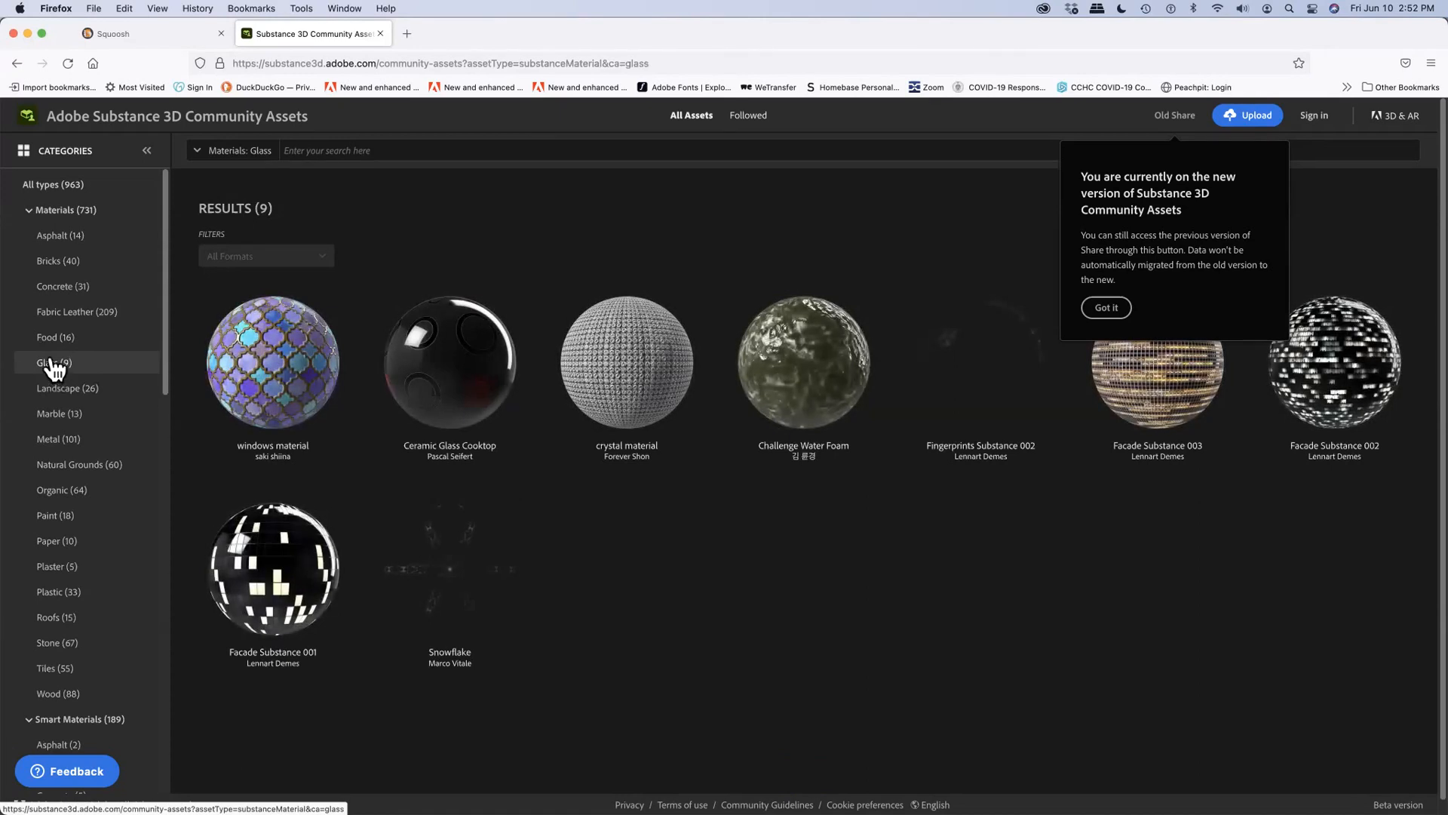
left_click(54, 270)
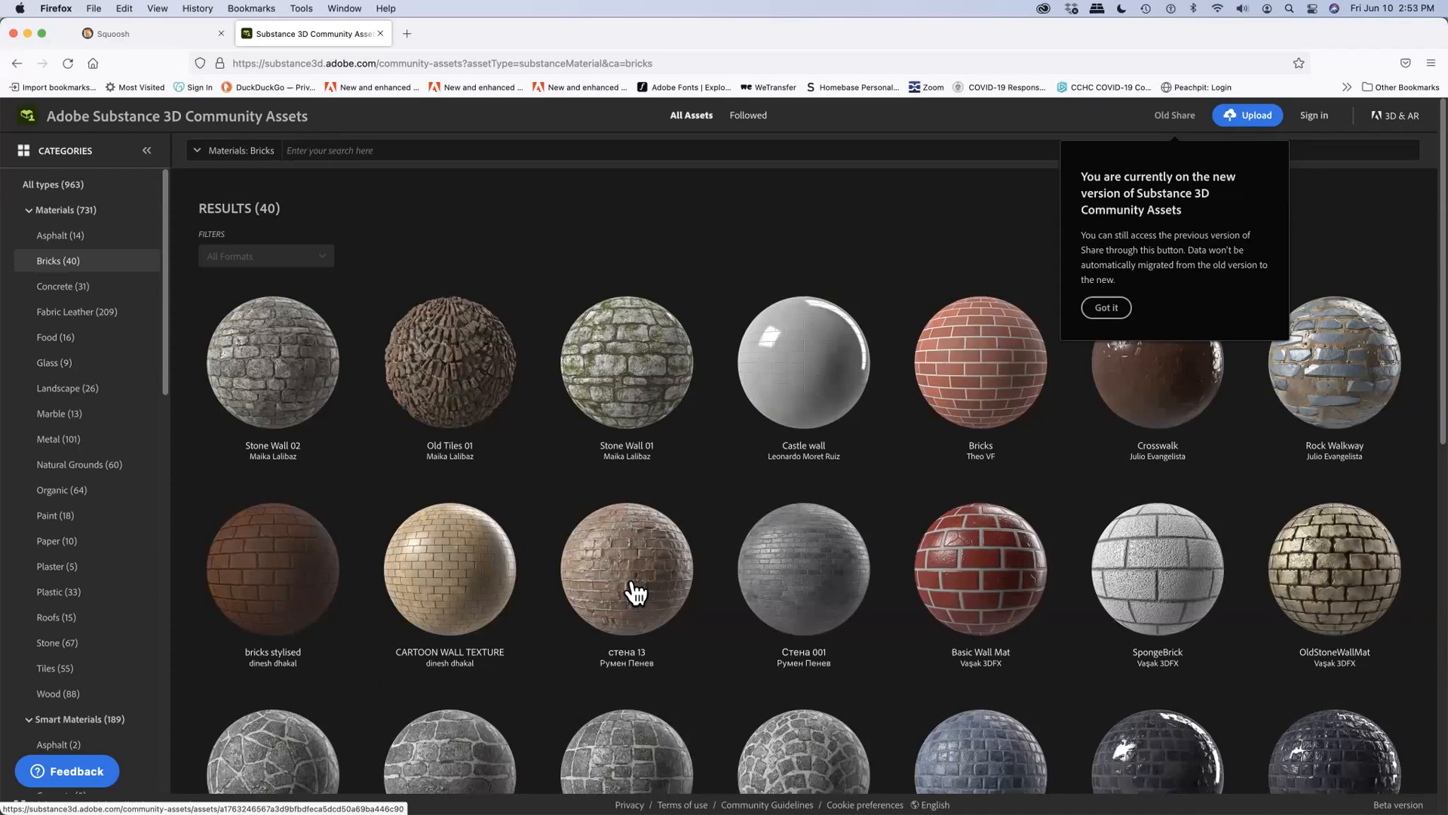
View the Castle wall material's page and switch back to Illustrator.
left_click(795, 375)
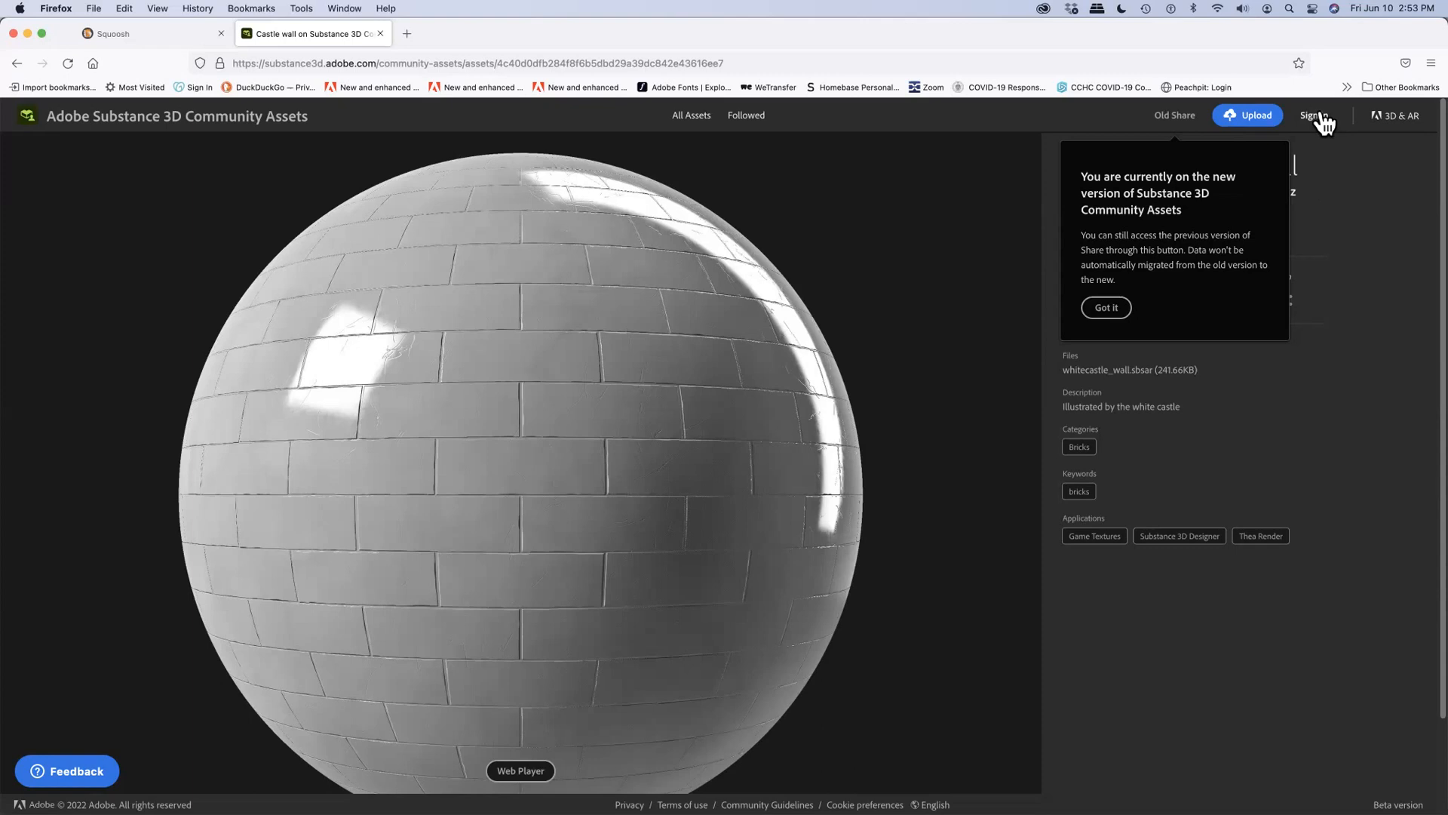
key("super+Tab")
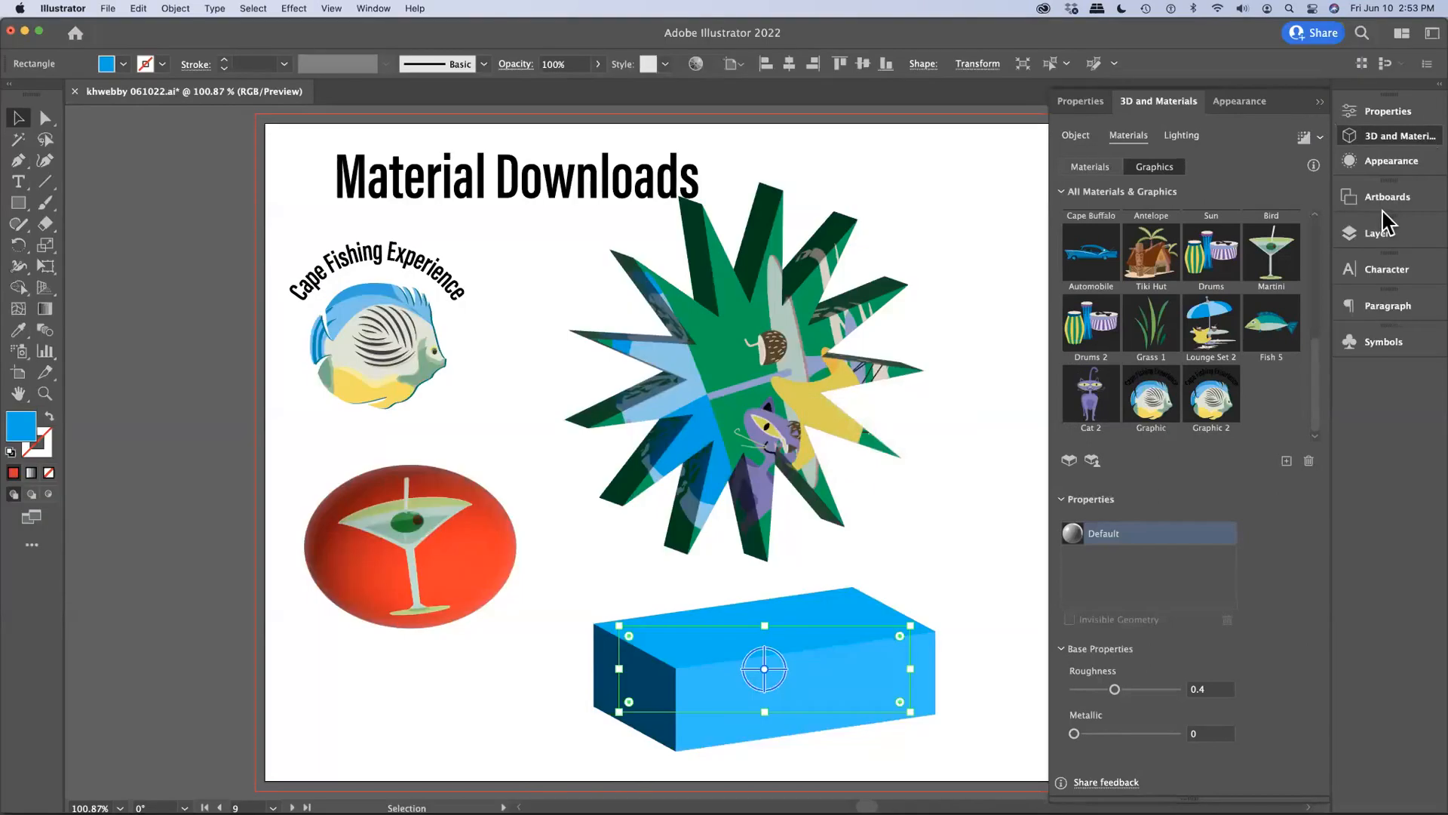
Show the document's artboard list and view the Radial Repeat, Grid Repeat and Mirror Repeat artboards, returning to Radial Repeat.
left_click(1393, 197)
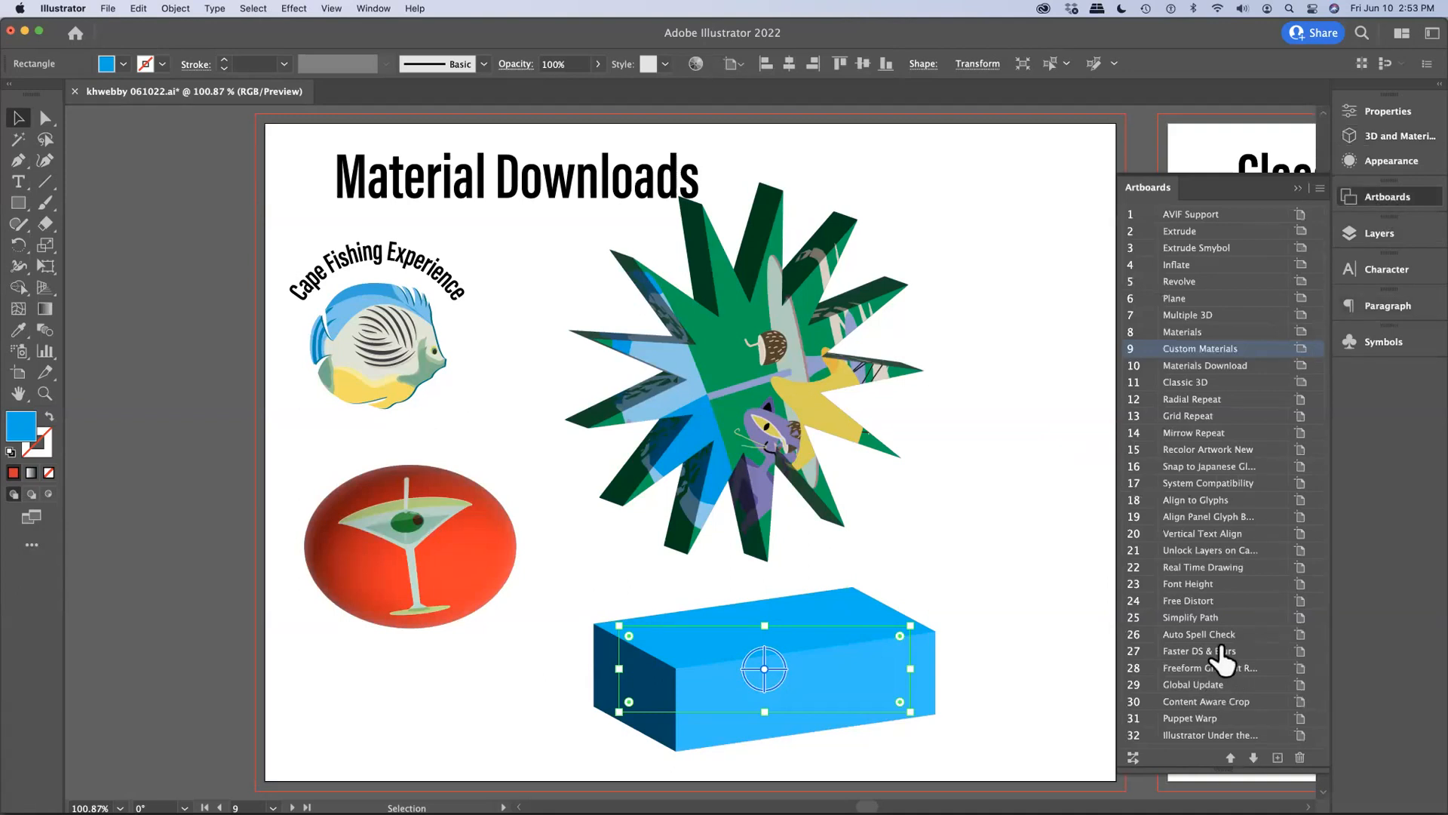
double_click(1155, 402)
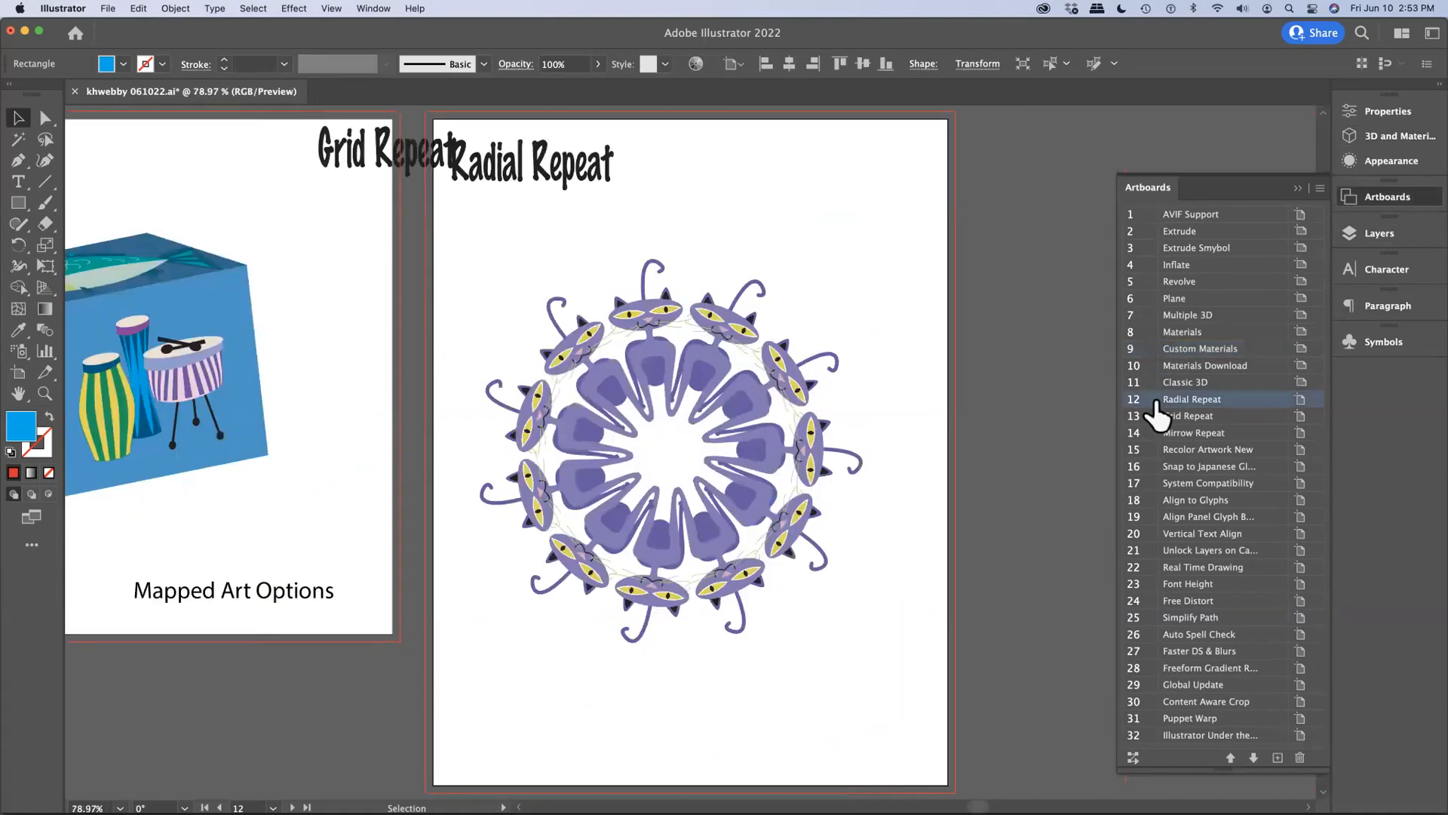
double_click(1155, 417)
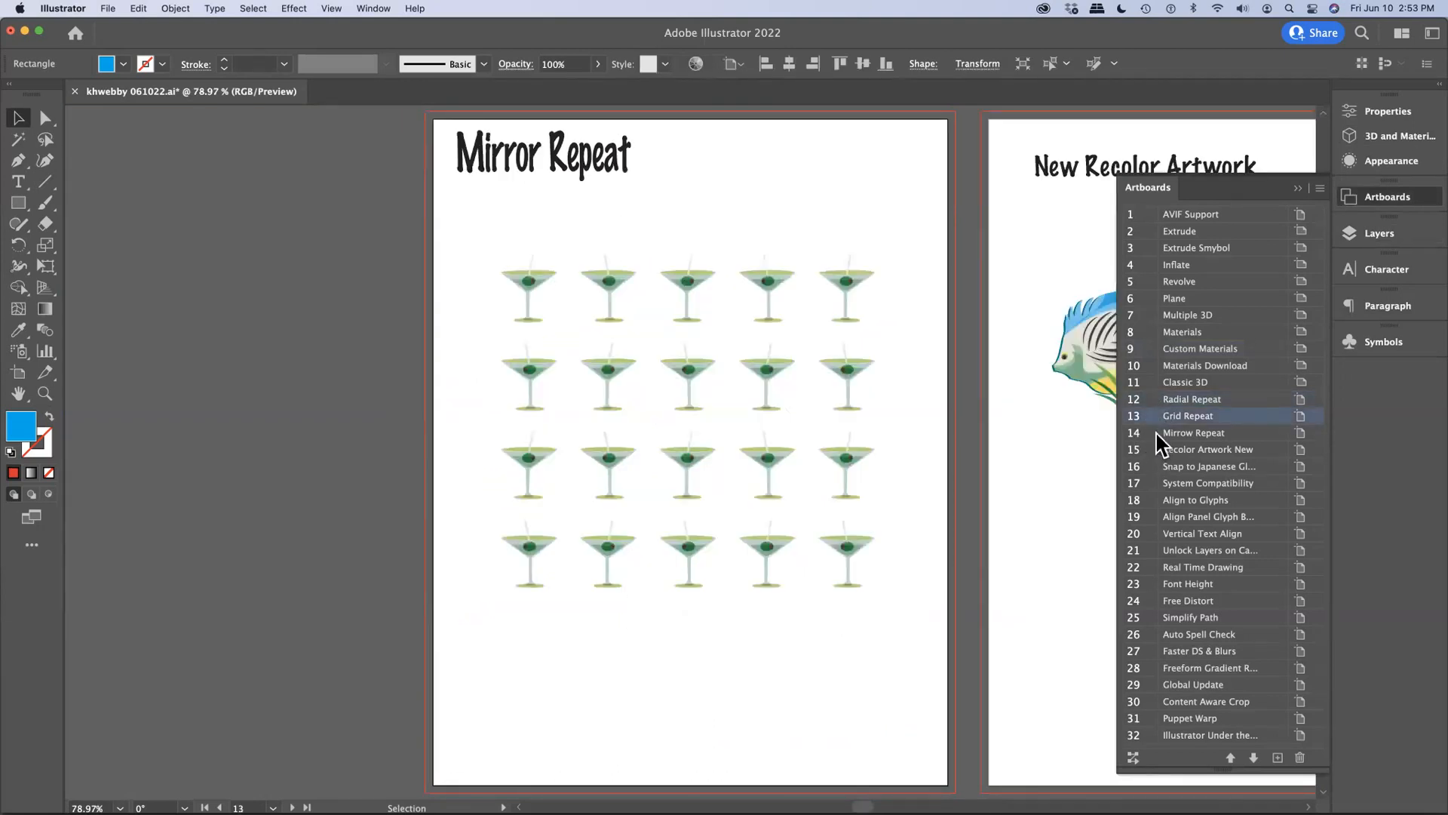
double_click(1158, 435)
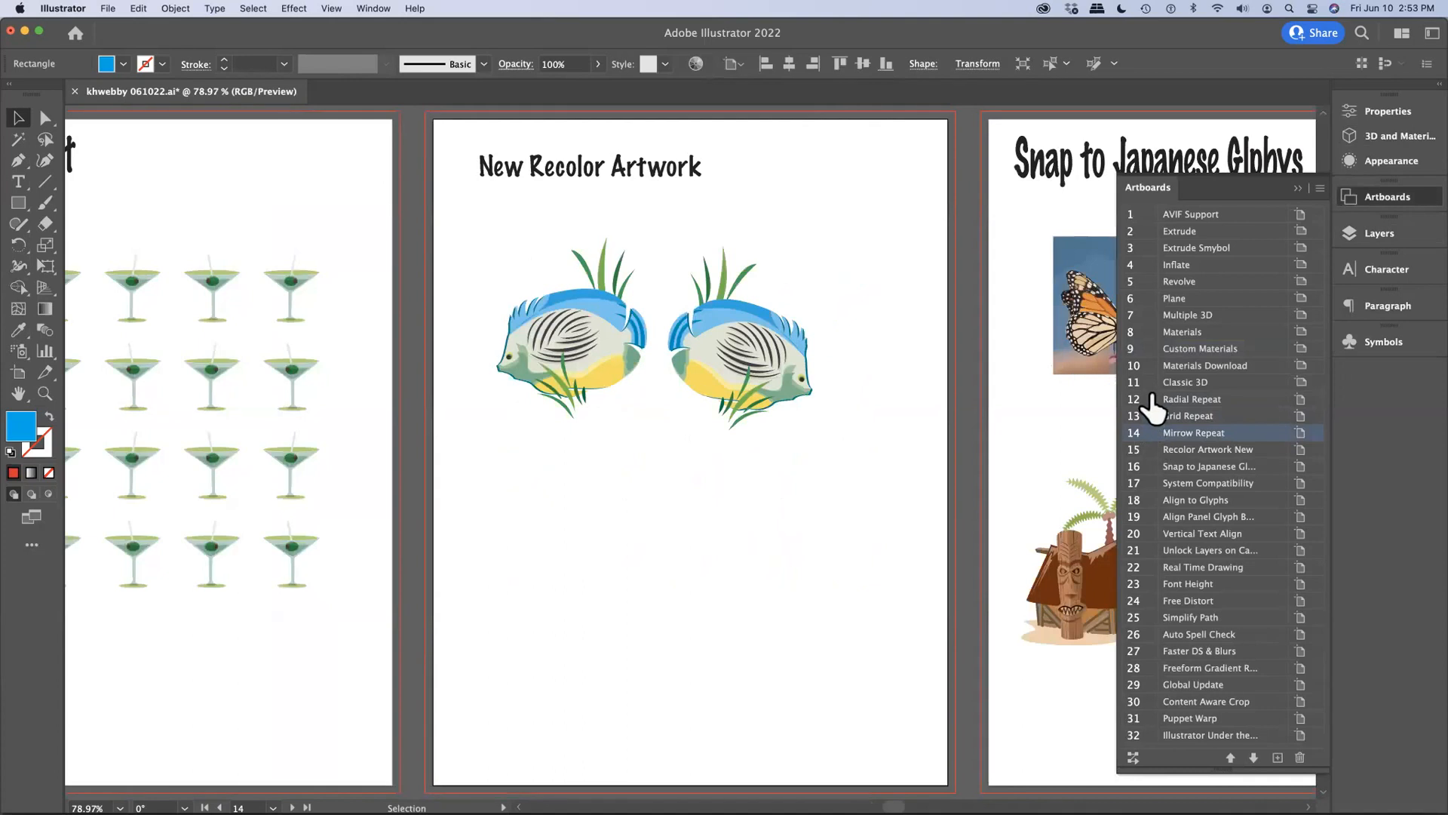
double_click(1153, 398)
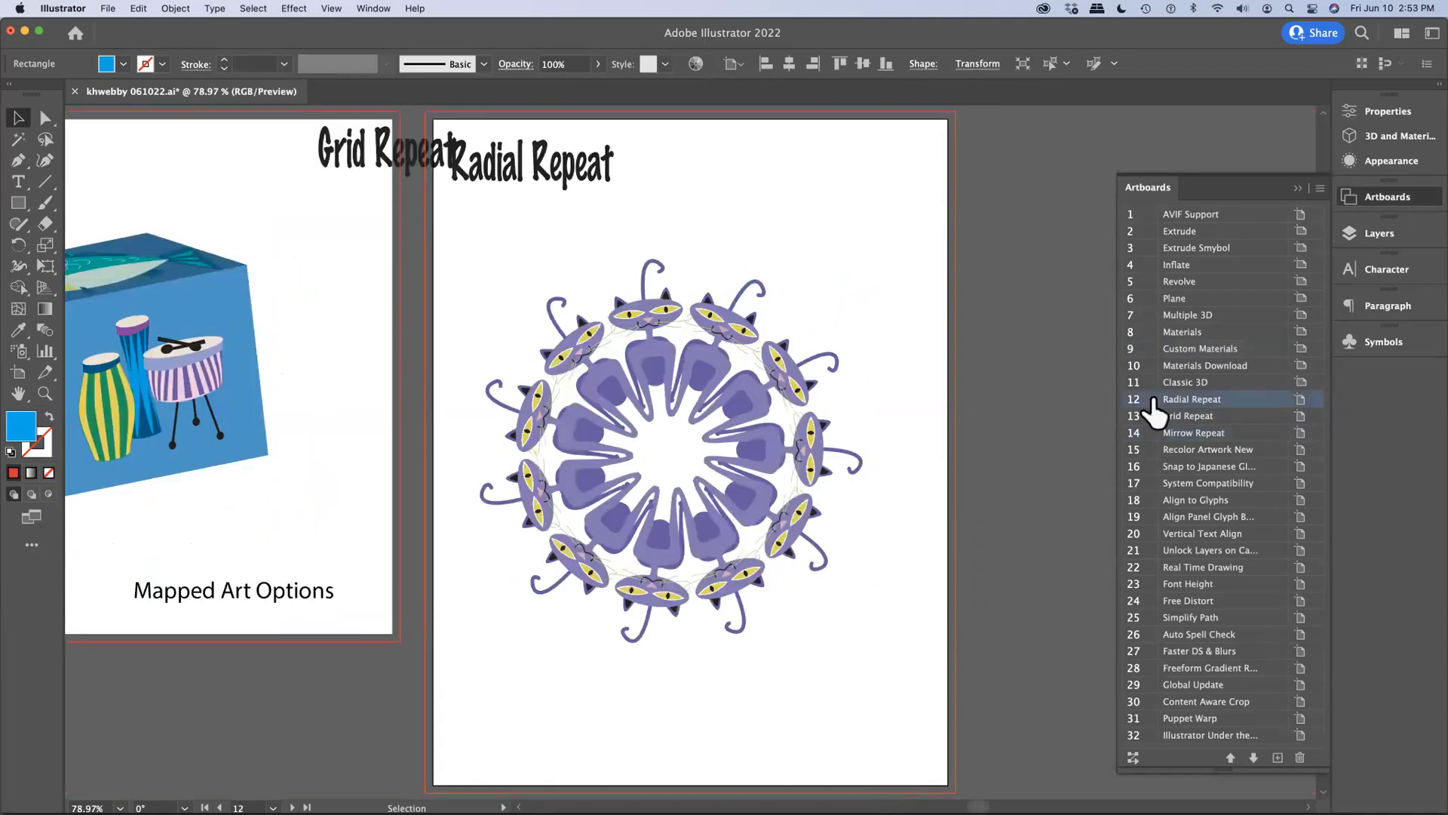
Set the radial repeat of purple cats to 9 instances and enlarge its radius to about 170 pt.
left_click(724, 385)
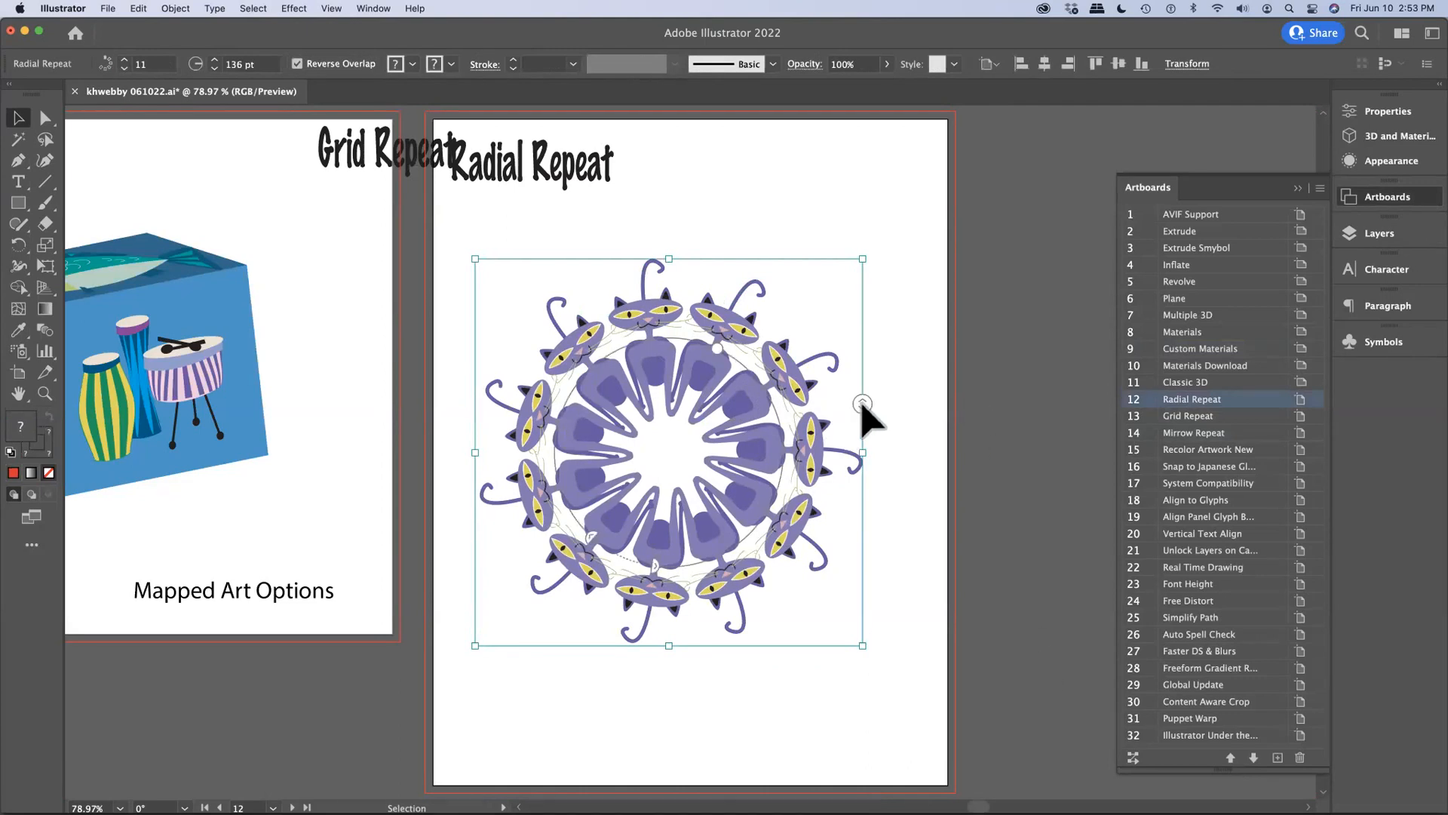
left_click_drag(865, 414, 865, 461)
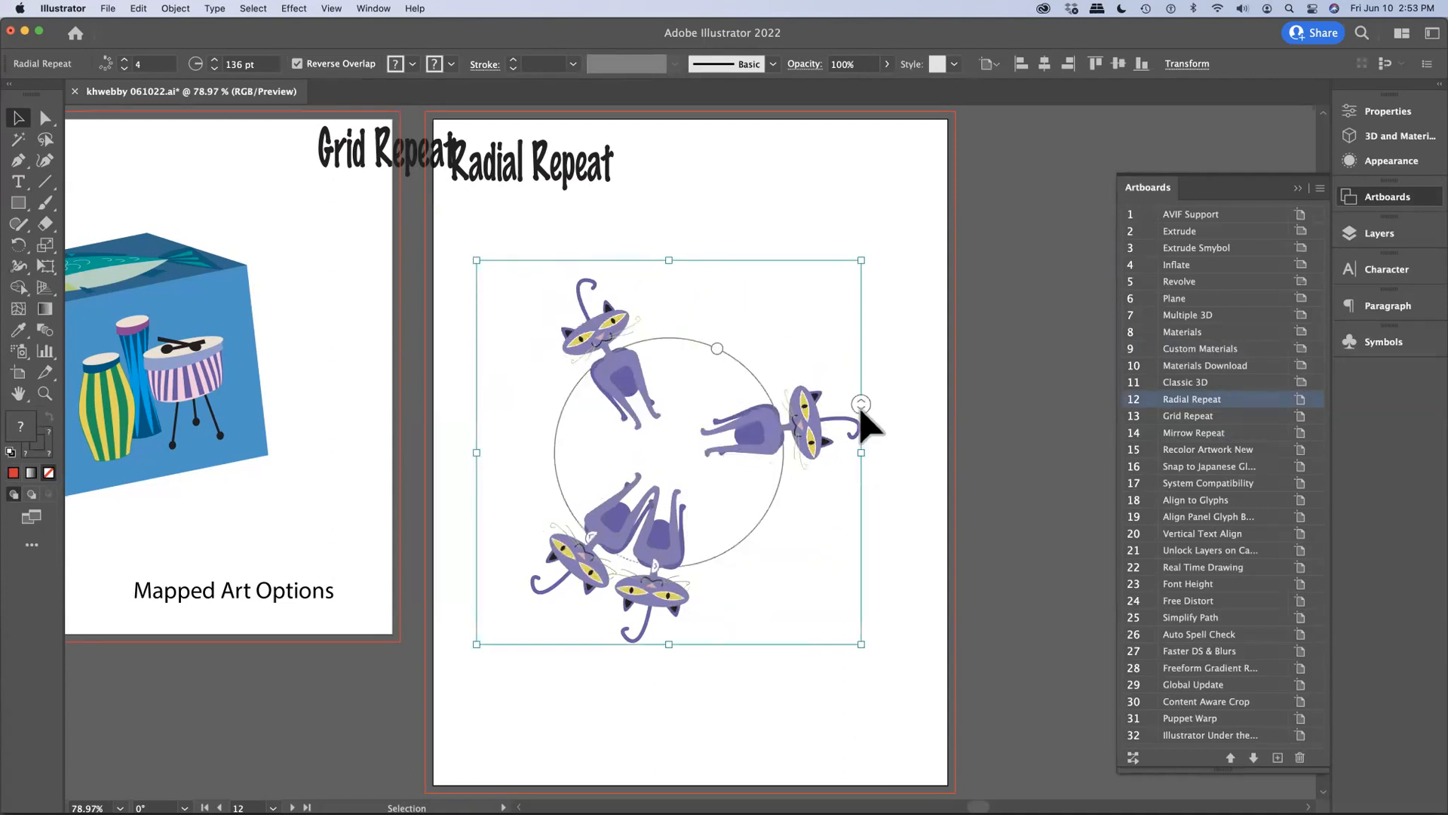
left_click_drag(865, 412, 863, 370)
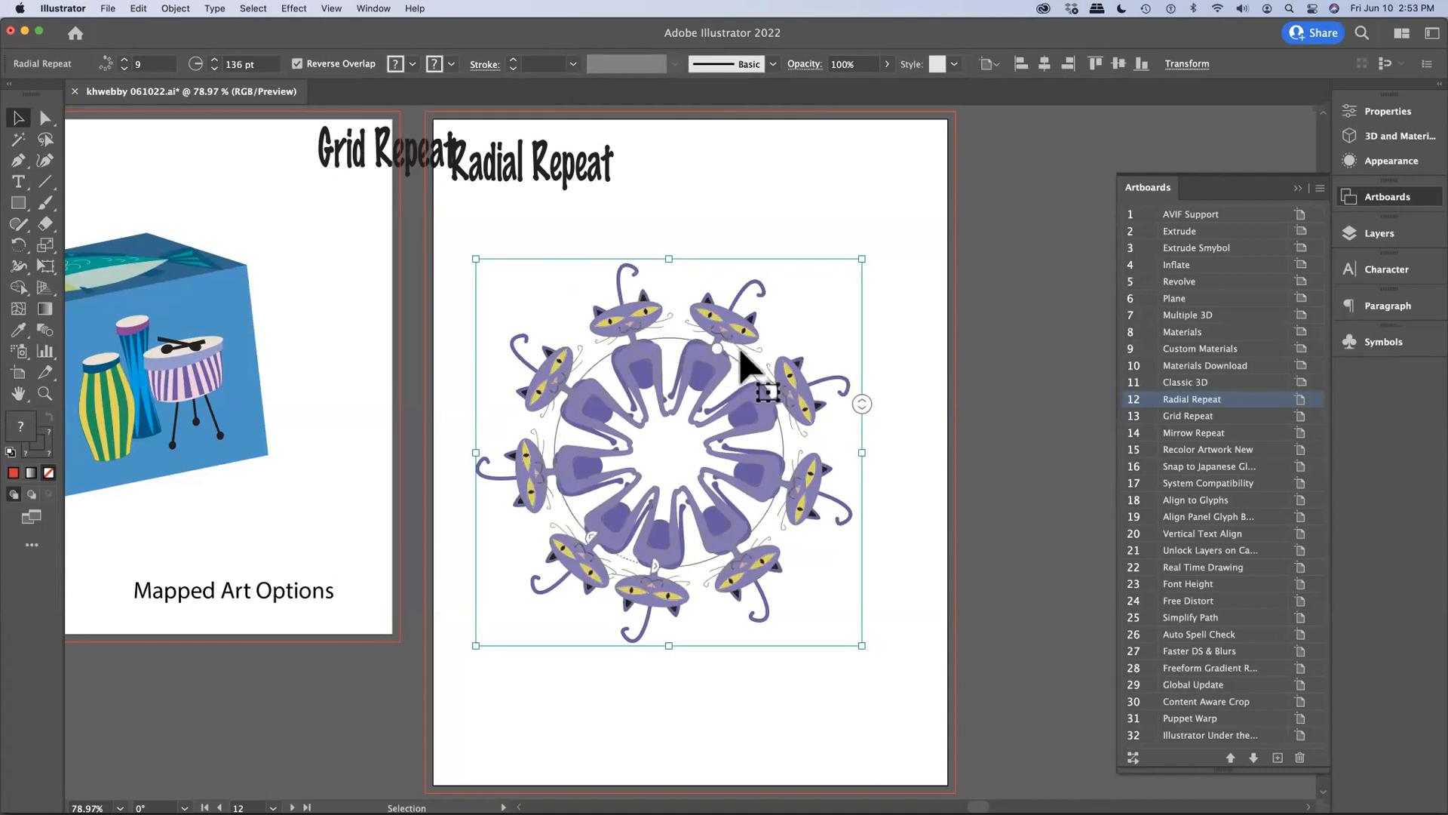
left_click_drag(718, 348, 756, 339)
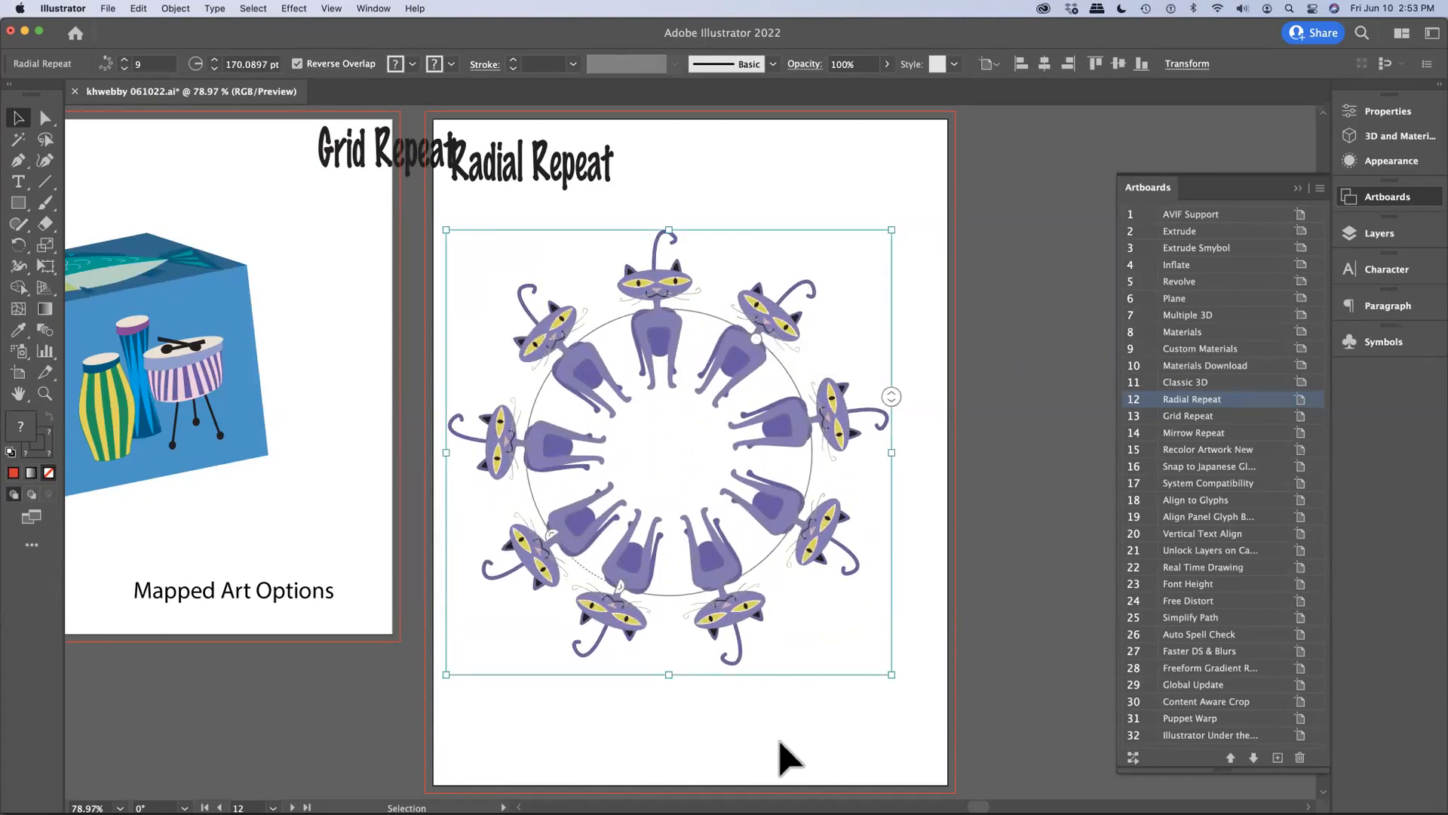
On the Grid Repeat artboard, enlarge the martini grid and overlap its glasses with about -27 pt horizontal and -20 pt vertical spacing.
double_click(1166, 417)
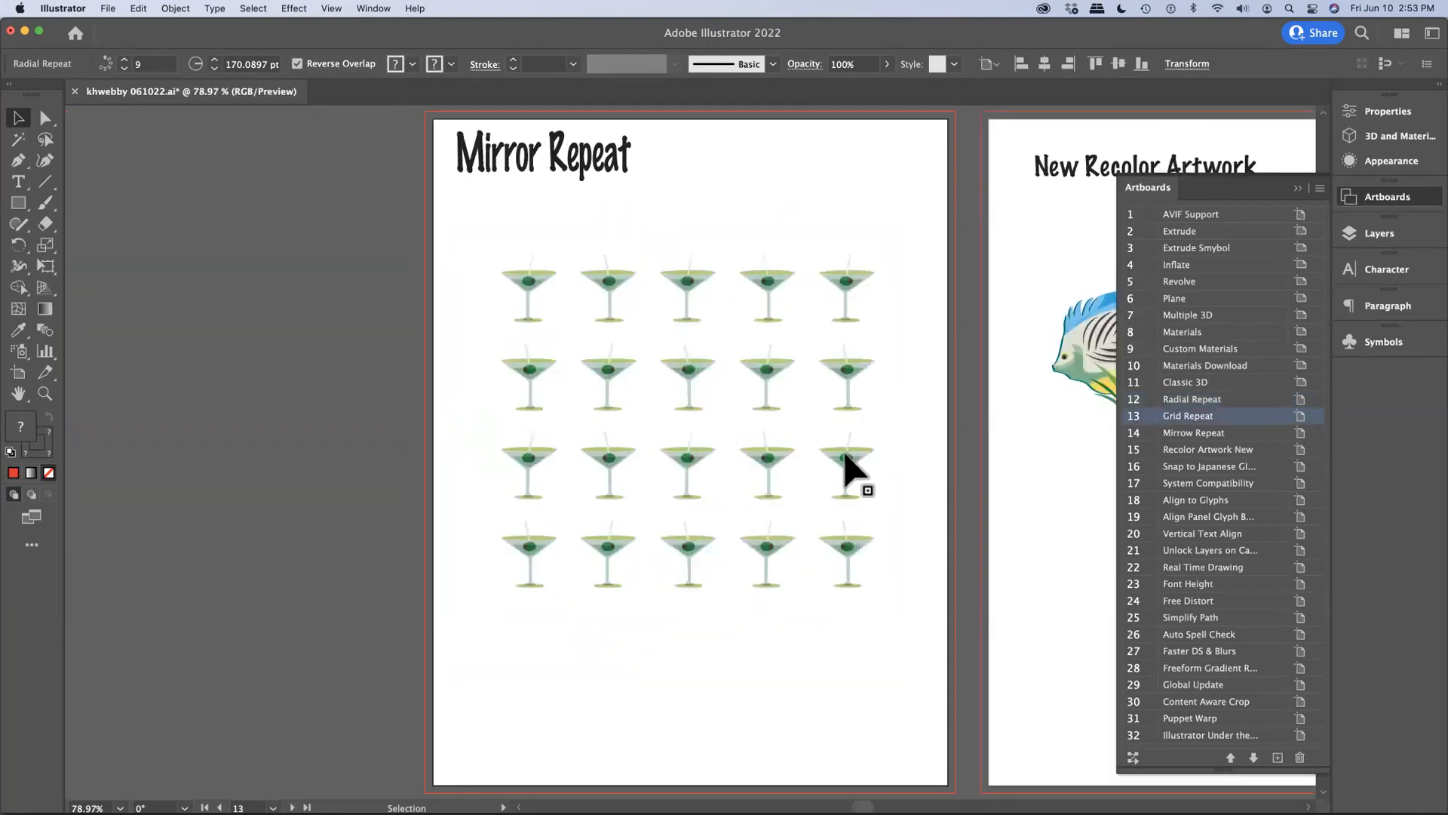
left_click(843, 398)
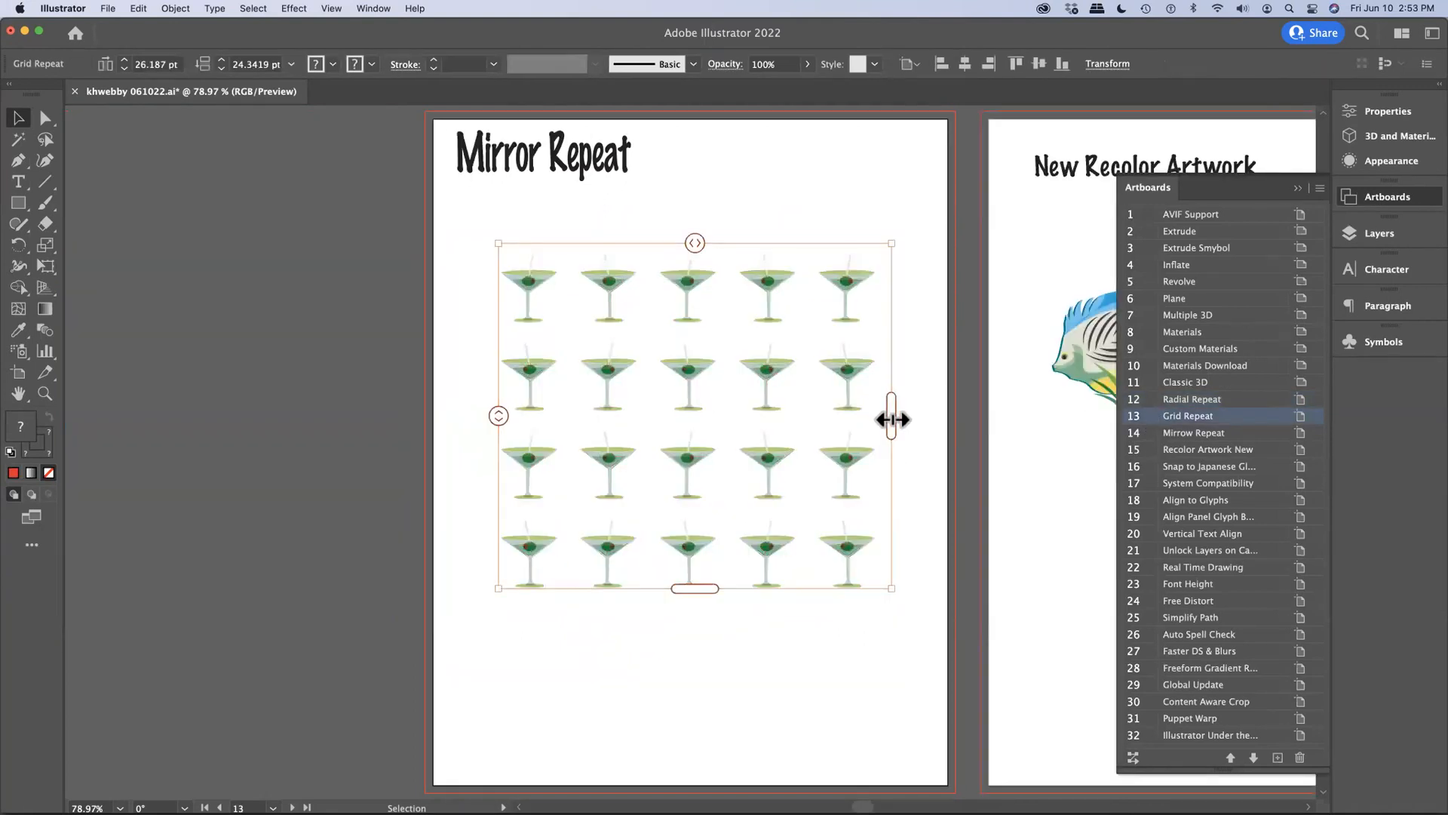
mouse_move(891, 419)
left_mouse_down()
mouse_move(896, 377)
mouse_move(1005, 430)
mouse_move(879, 426)
mouse_move(970, 420)
mouse_move(913, 430)
left_mouse_up()
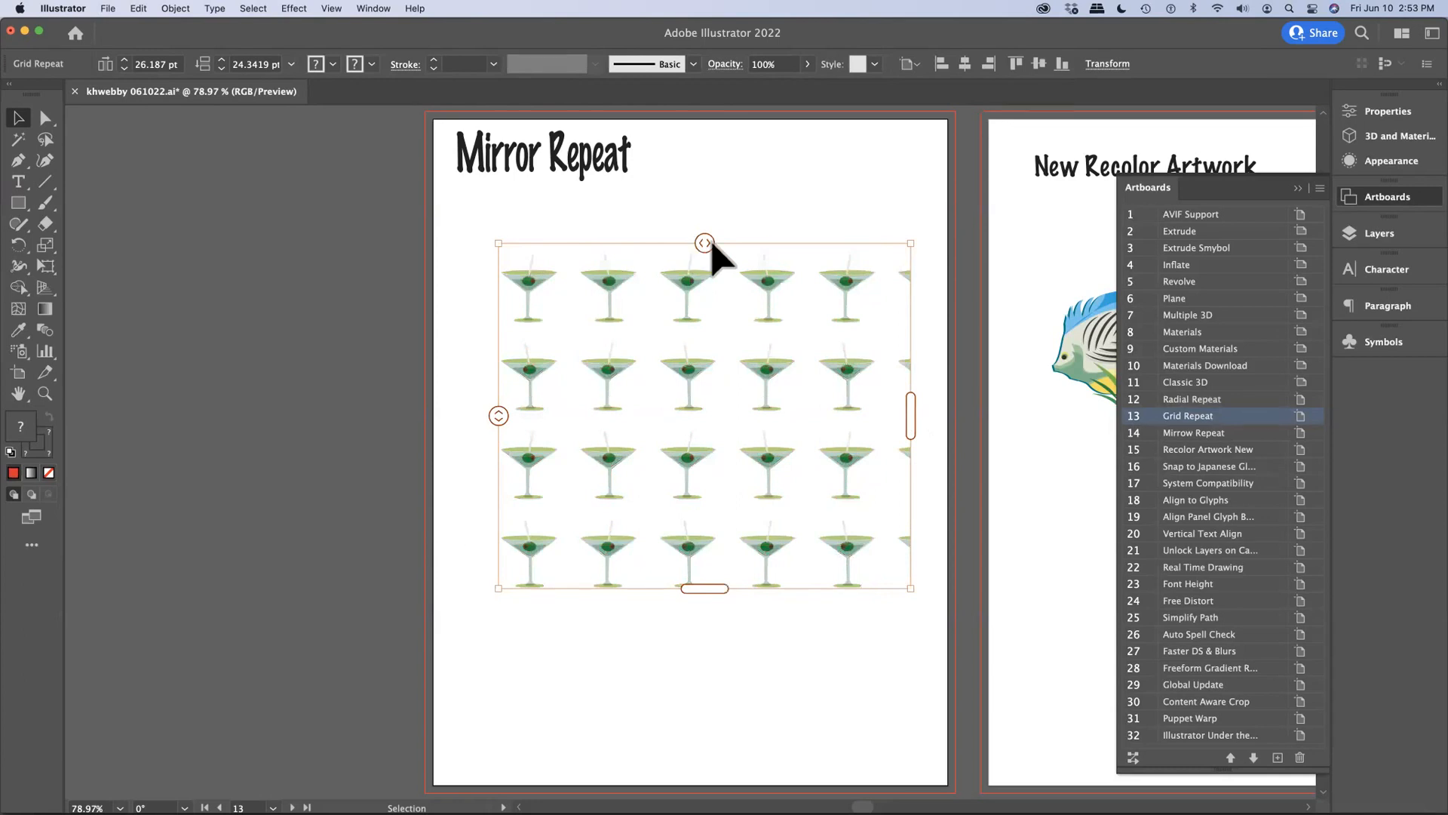
left_click_drag(704, 242, 665, 246)
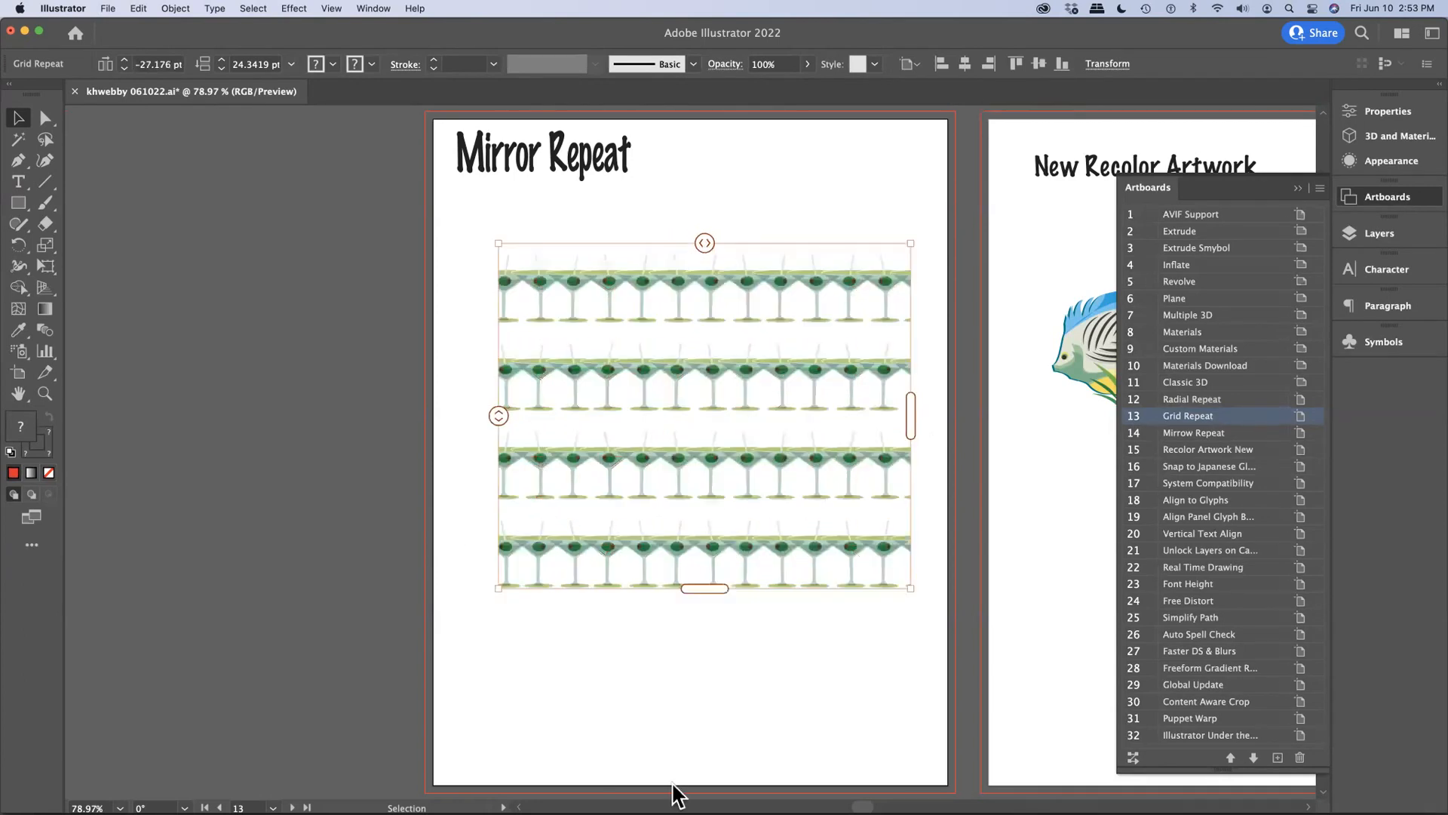
left_click_drag(718, 592, 718, 649)
left_click_drag(498, 445, 498, 405)
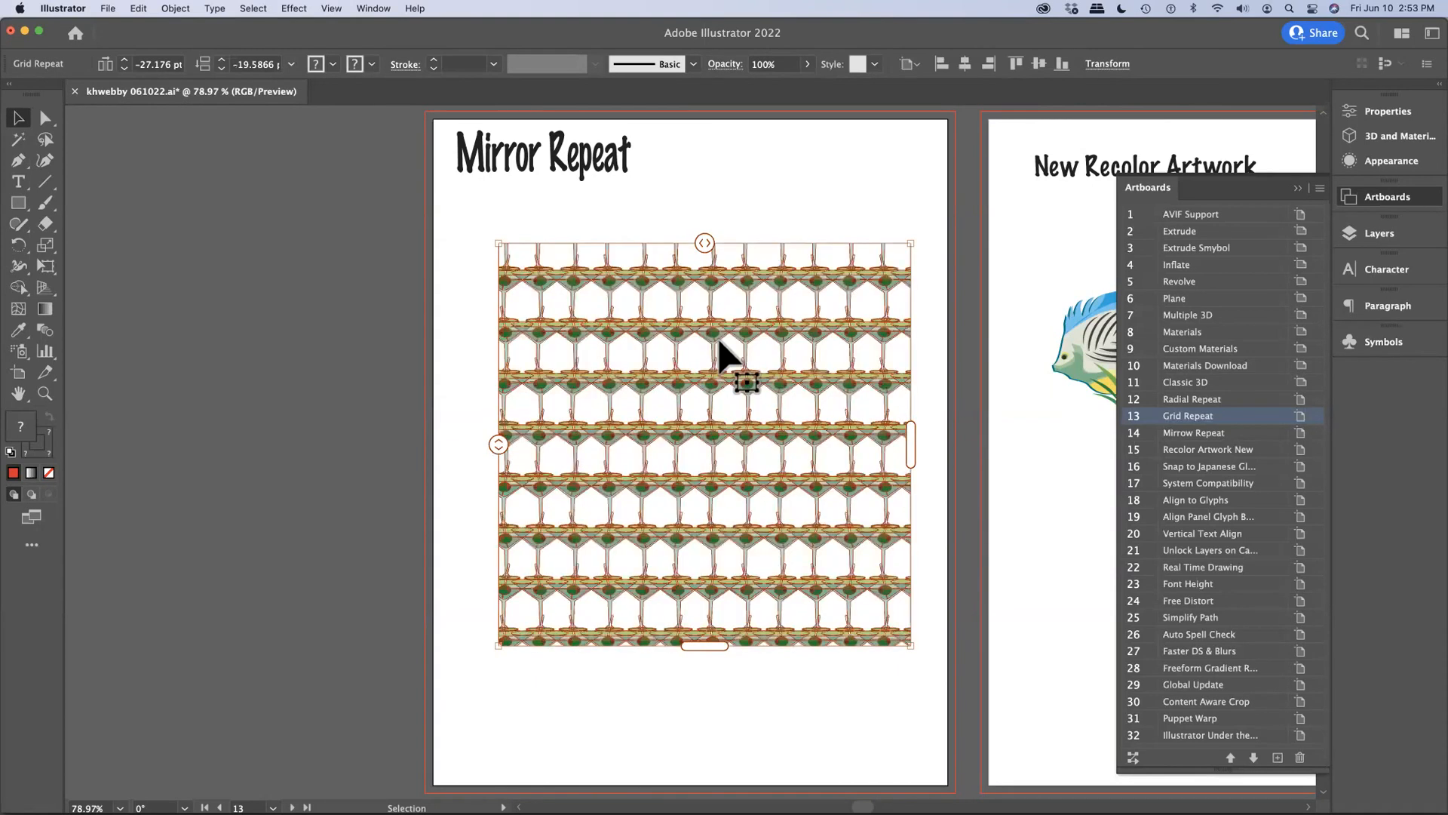
Expand the martini grid repeat and directly select a single path within one of the glasses in the first row.
left_click(173, 9)
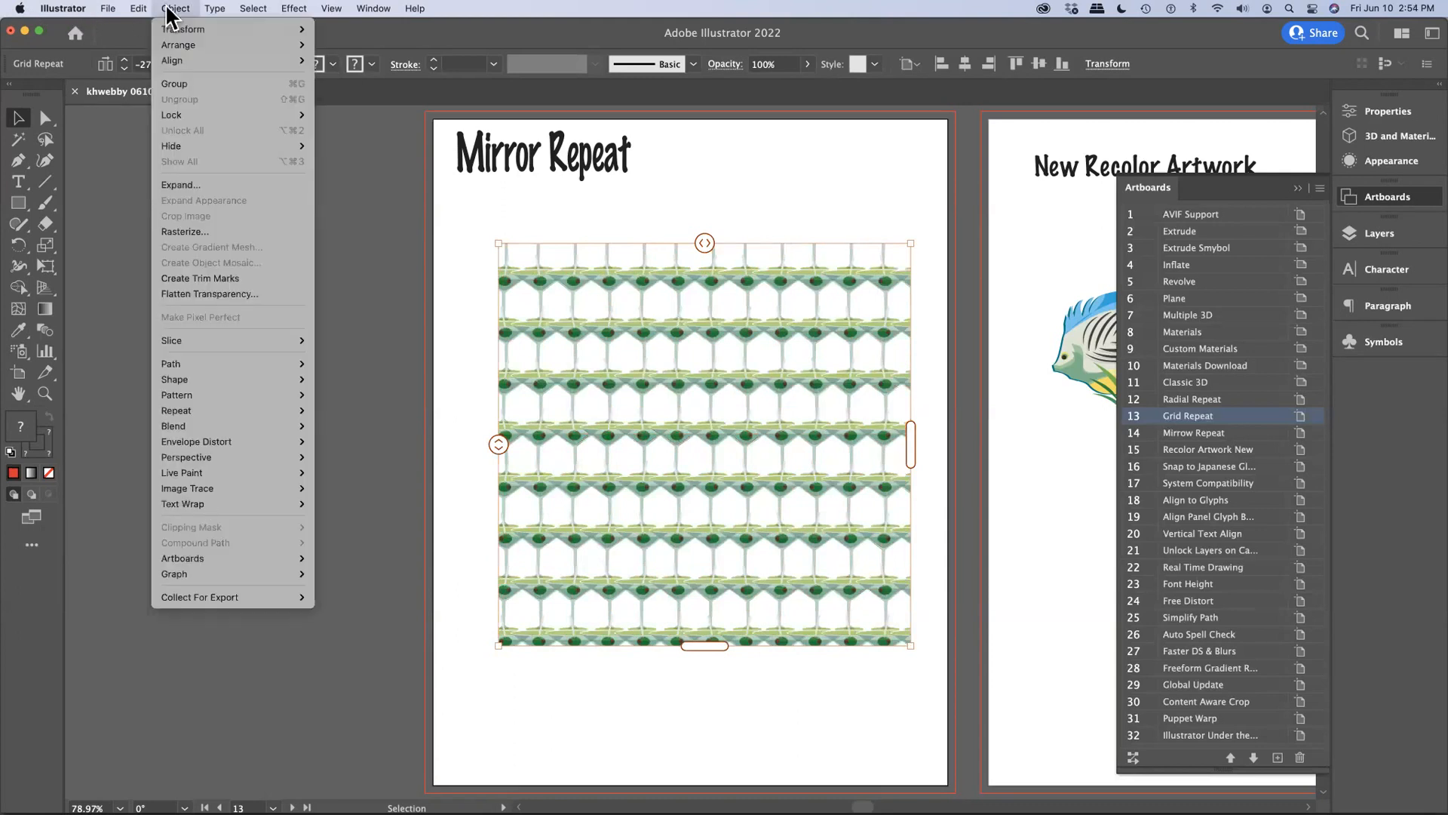
left_click(243, 187)
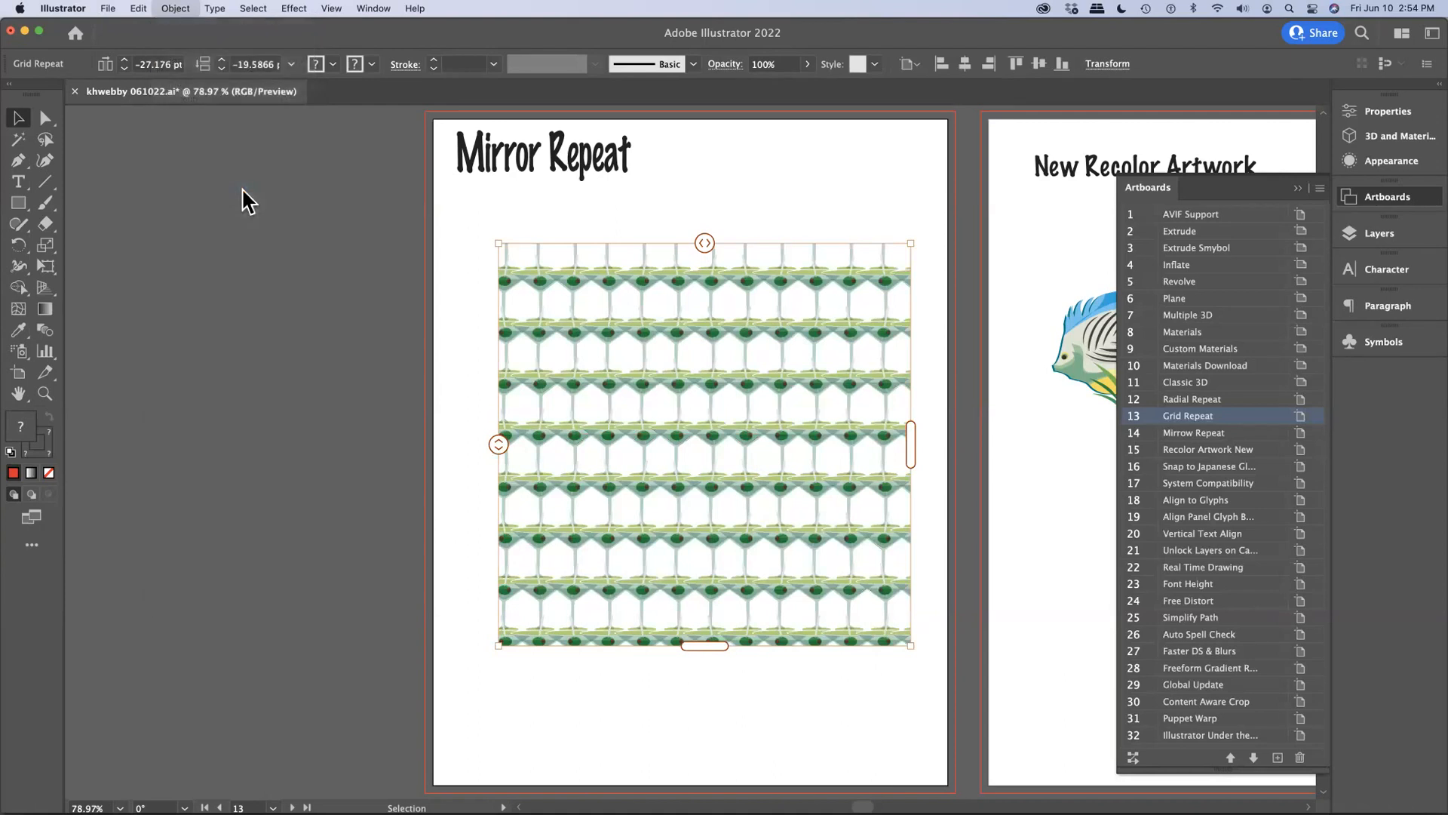
left_click(588, 480)
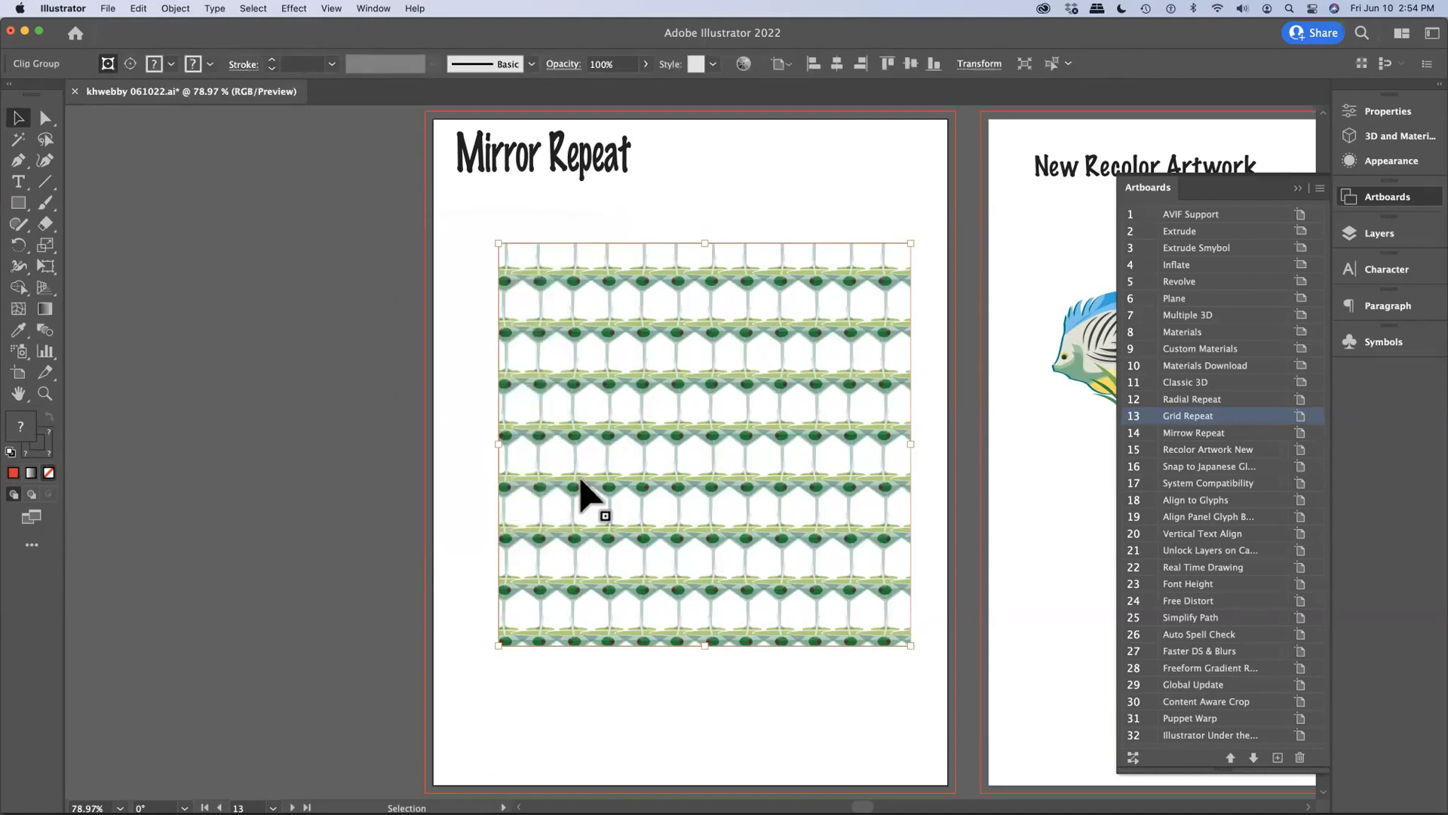
left_click(47, 118)
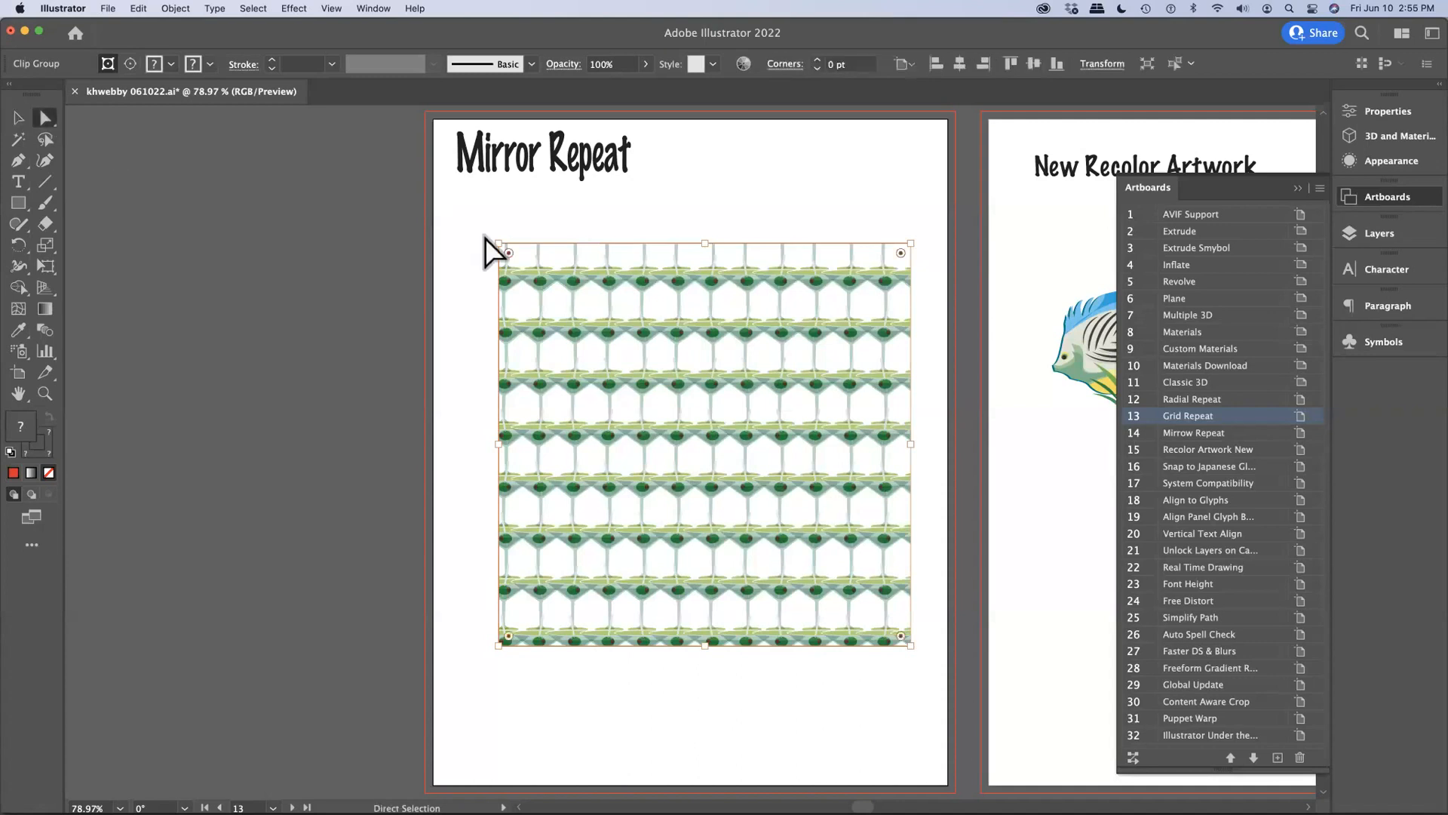
left_click(574, 276)
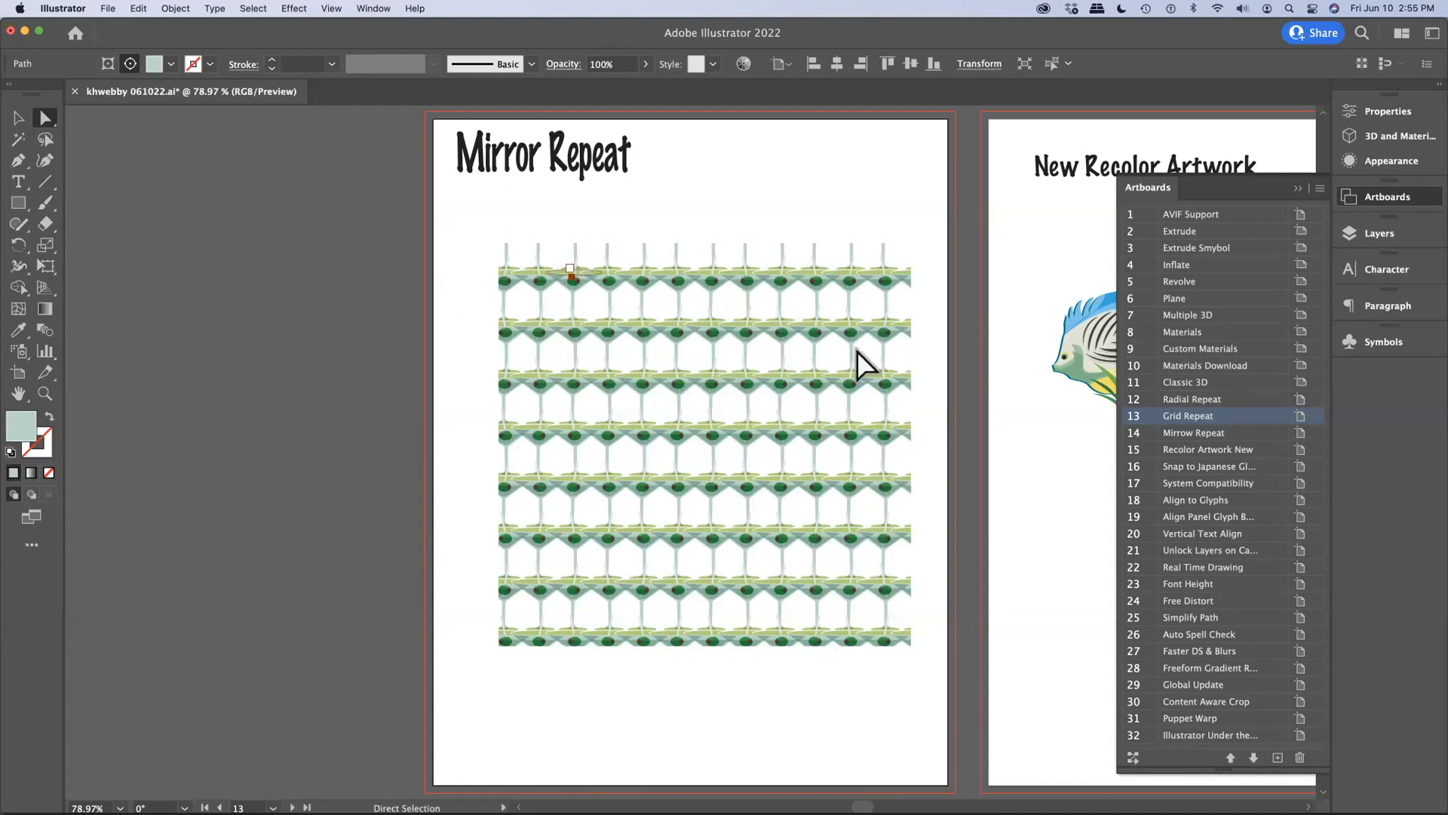
Go to the Recolor Artwork New artboard, then select the whole umbrella, table and chair artwork and group it.
left_click(1152, 448)
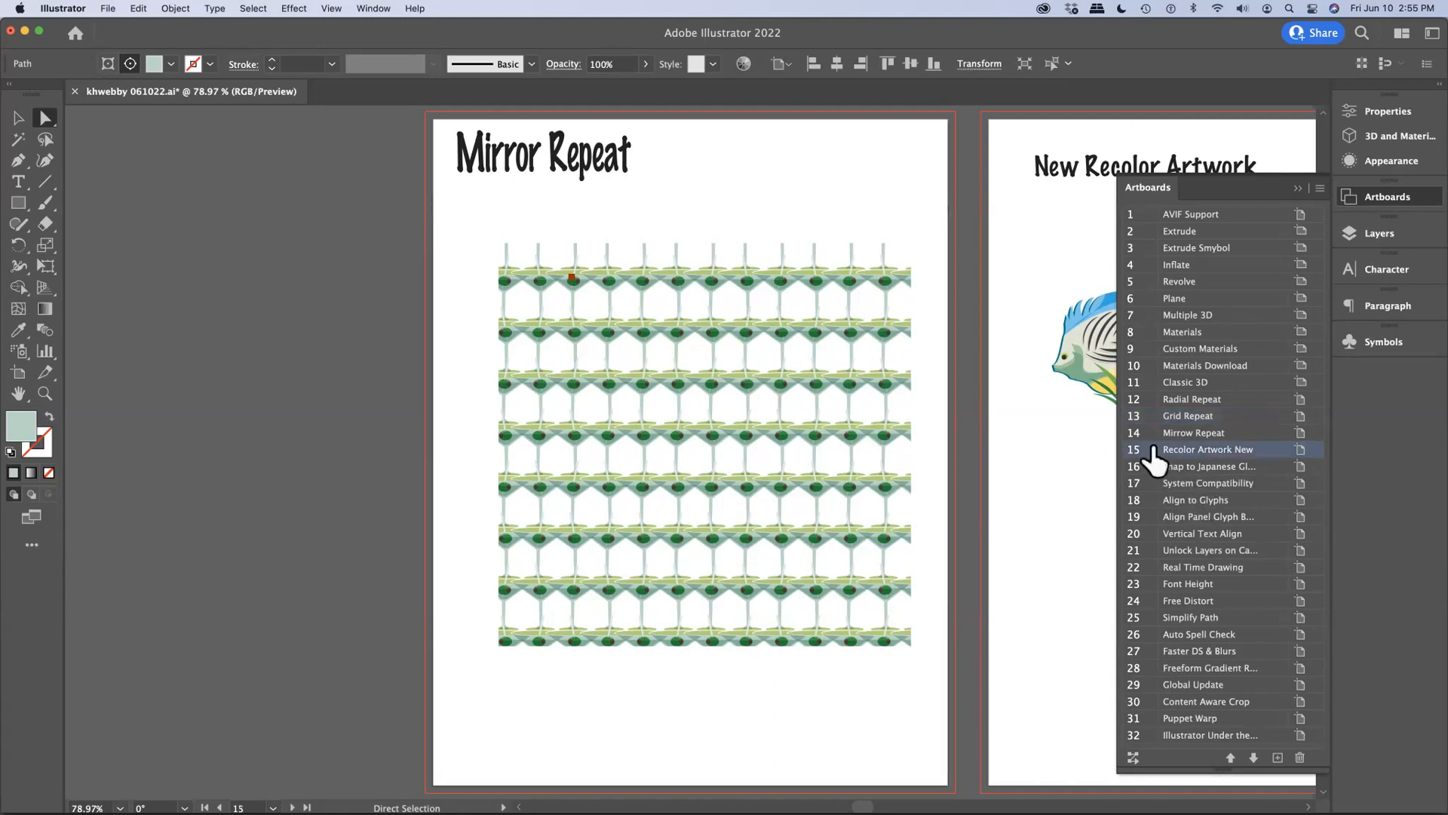
double_click(1152, 446)
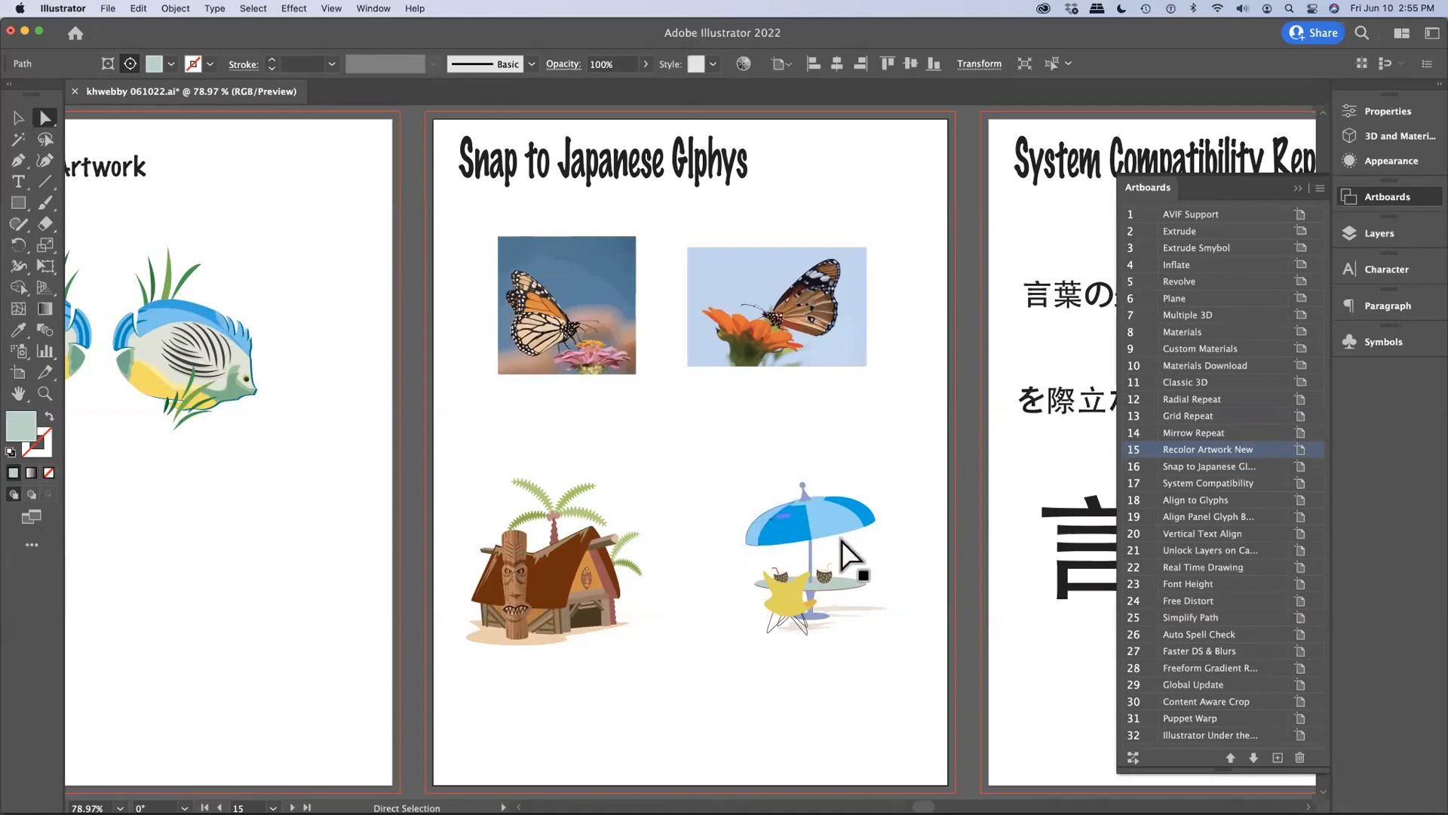
left_click(822, 531)
left_click(720, 492)
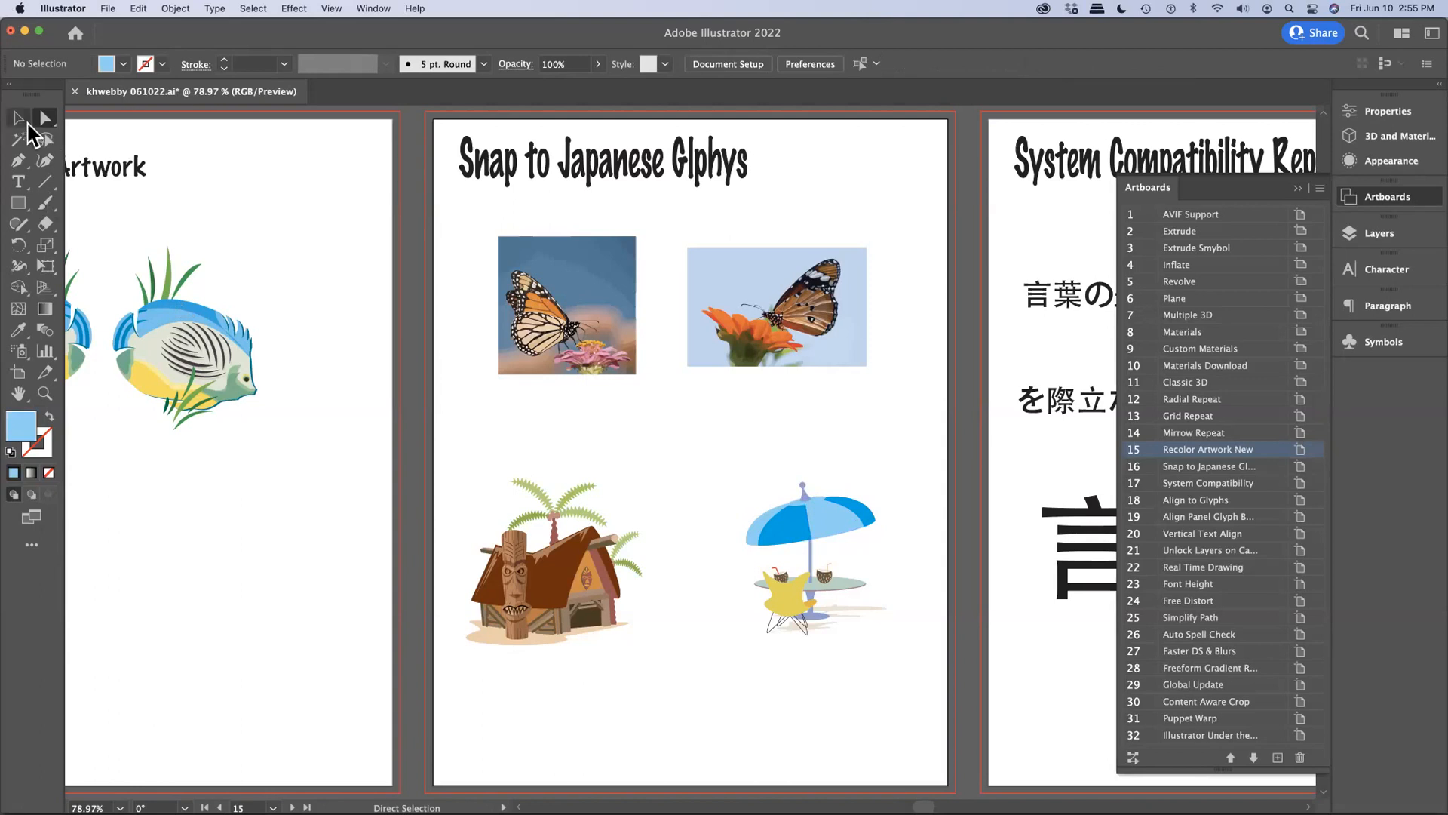
left_click(18, 117)
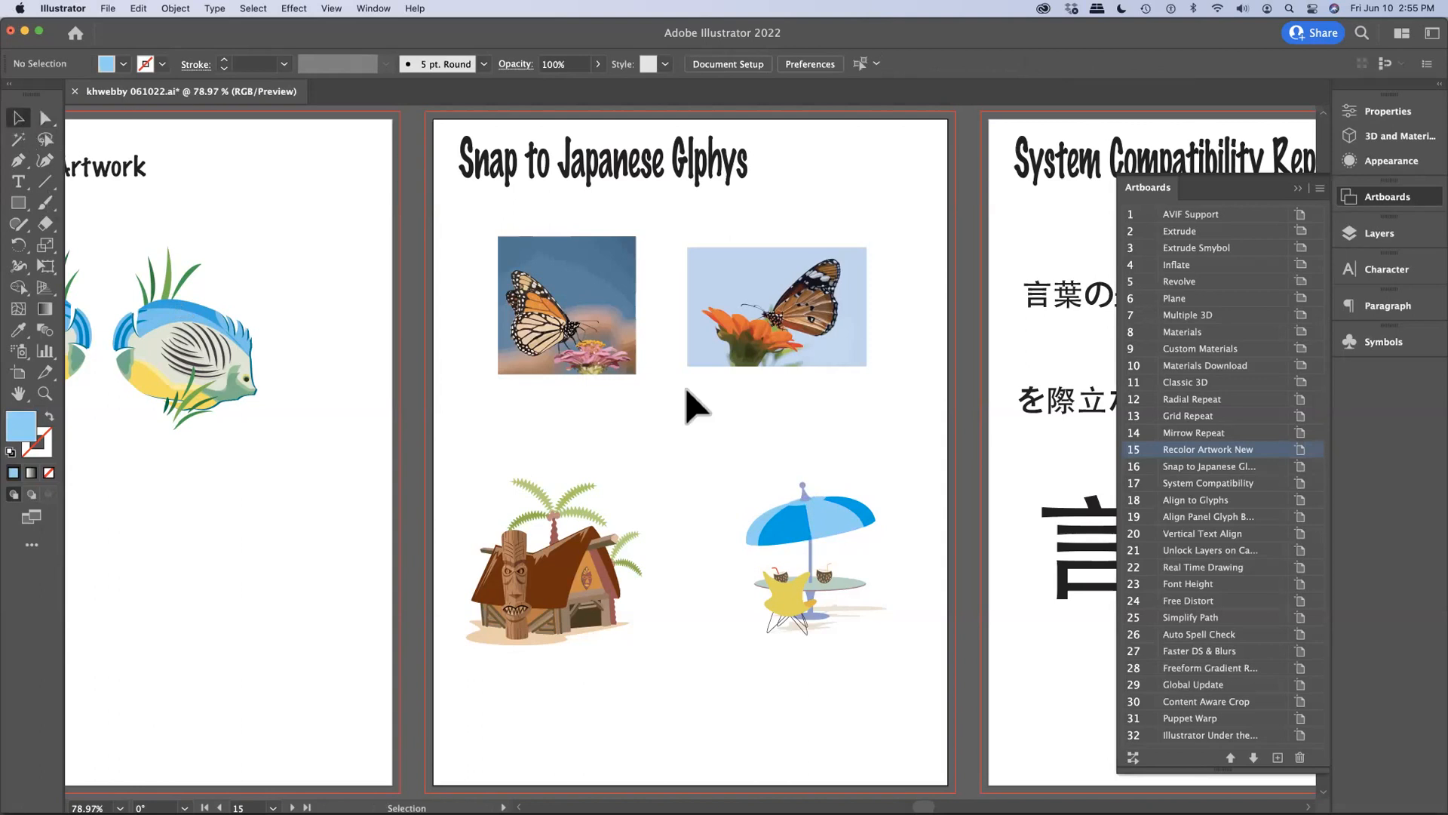
left_click(819, 526)
left_click(727, 492)
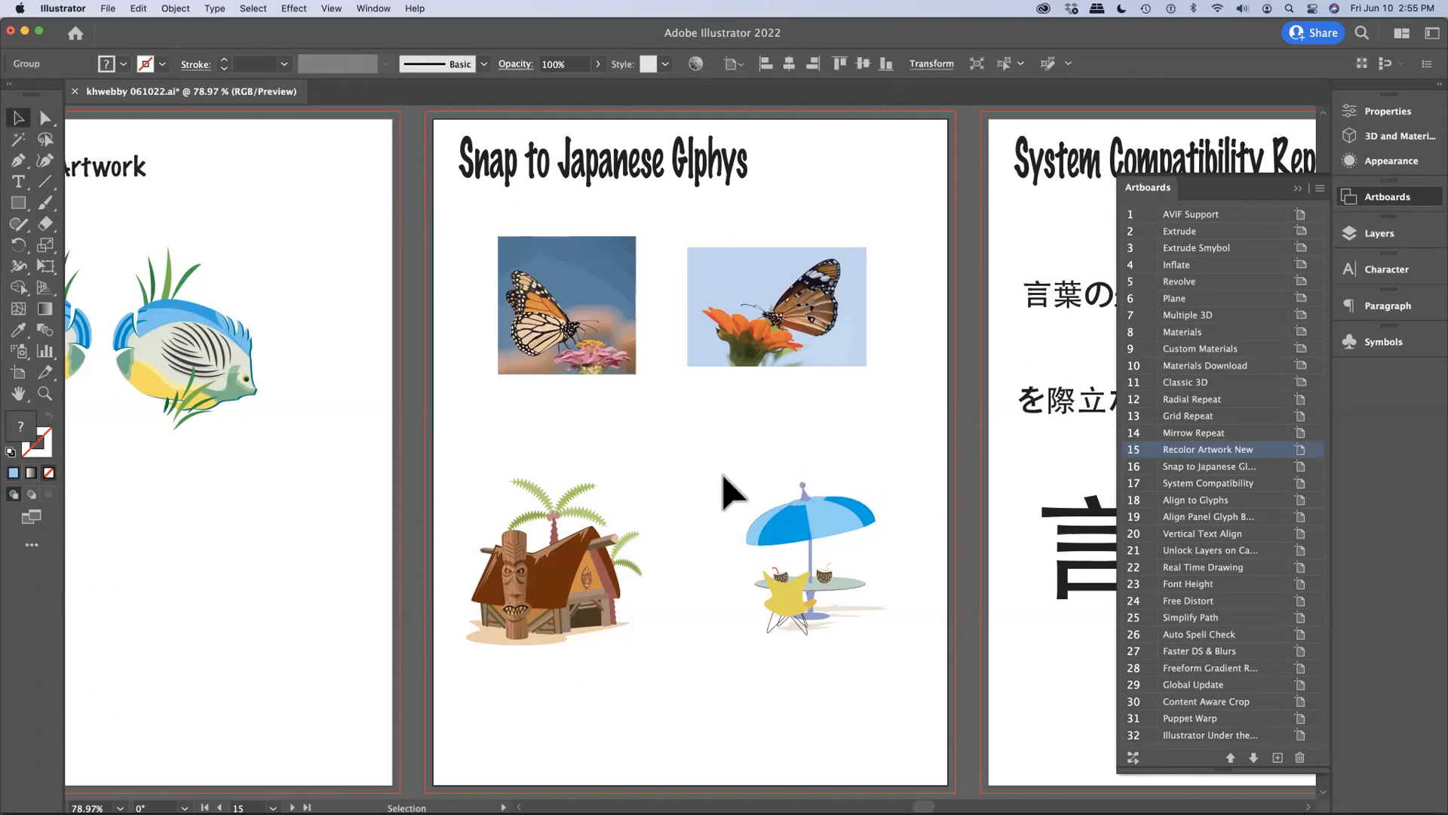
left_click_drag(889, 643, 929, 662)
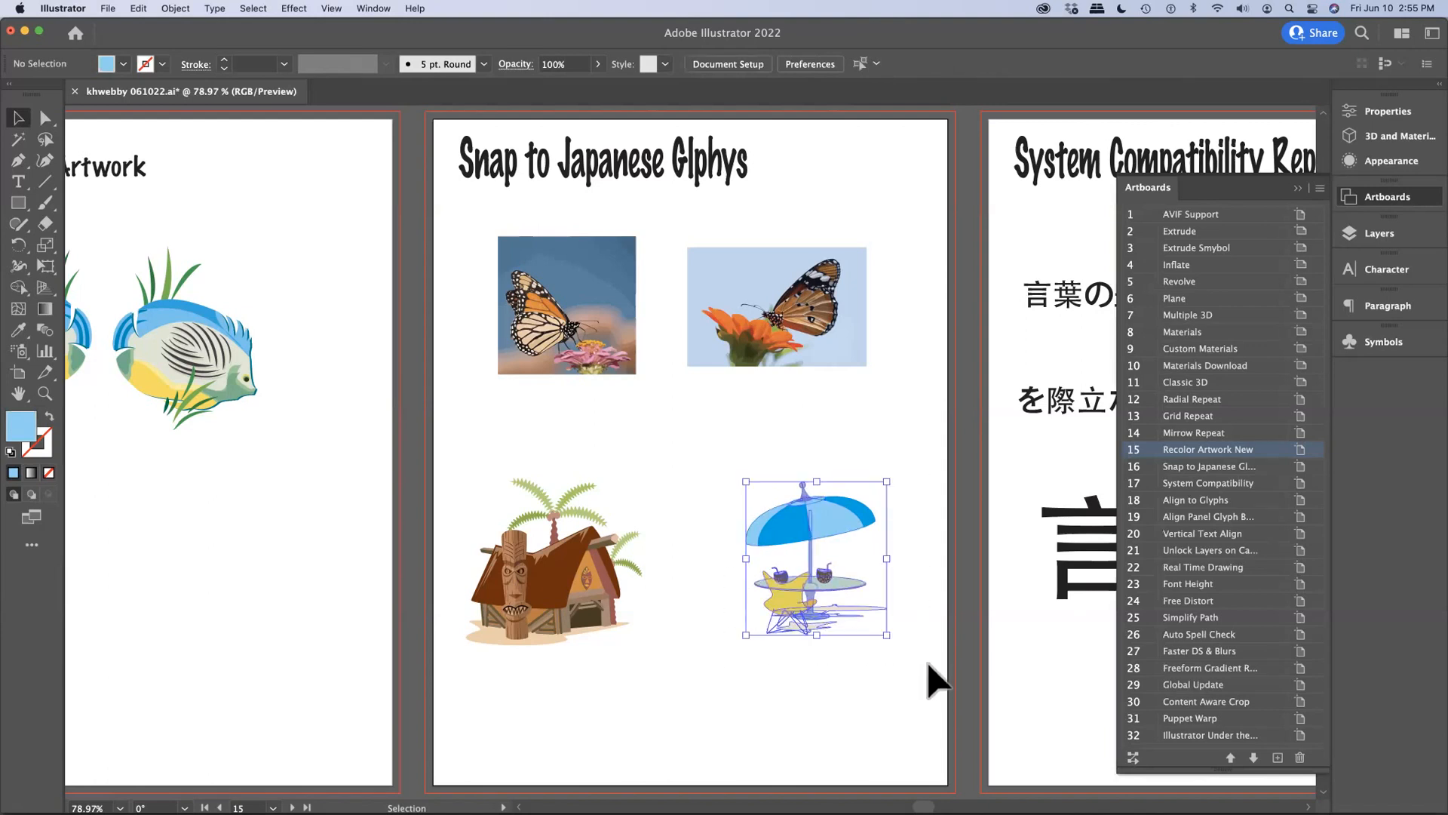
key("super+g")
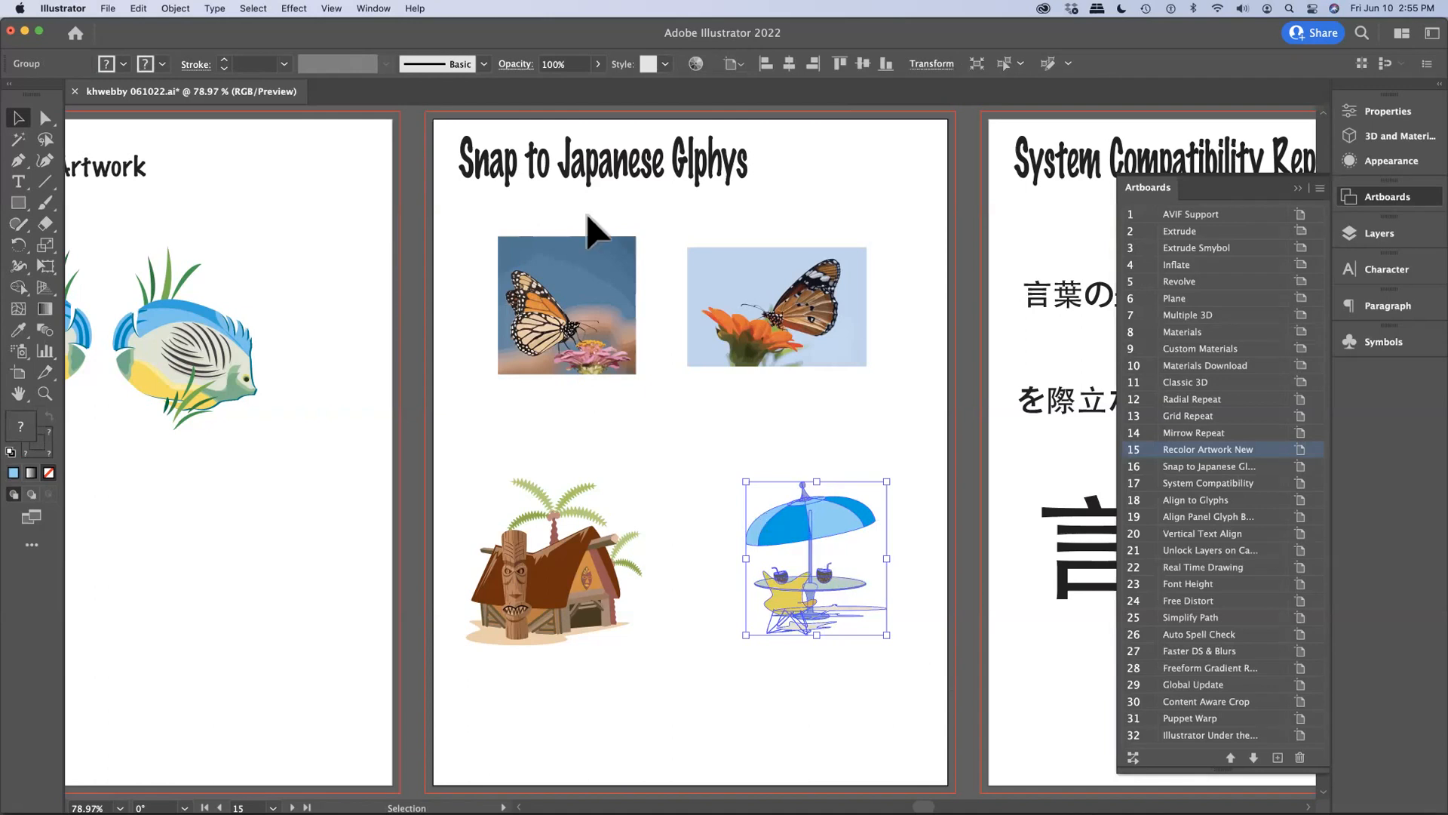
Start Recolor Artwork for the umbrella group and shuffle its color order randomly several times, keeping the artwork uncovered.
left_click(696, 63)
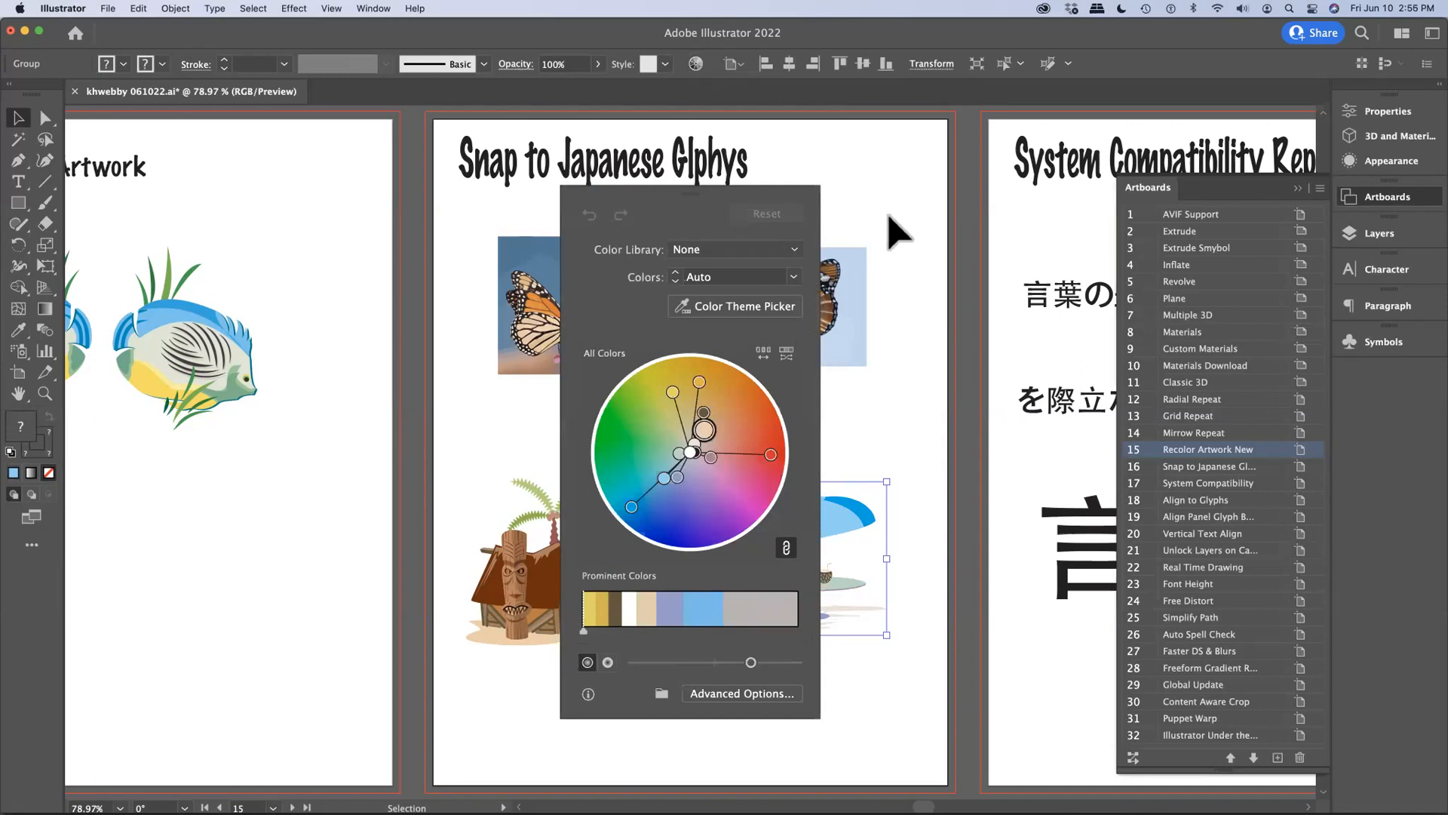
left_click_drag(743, 199, 913, 202)
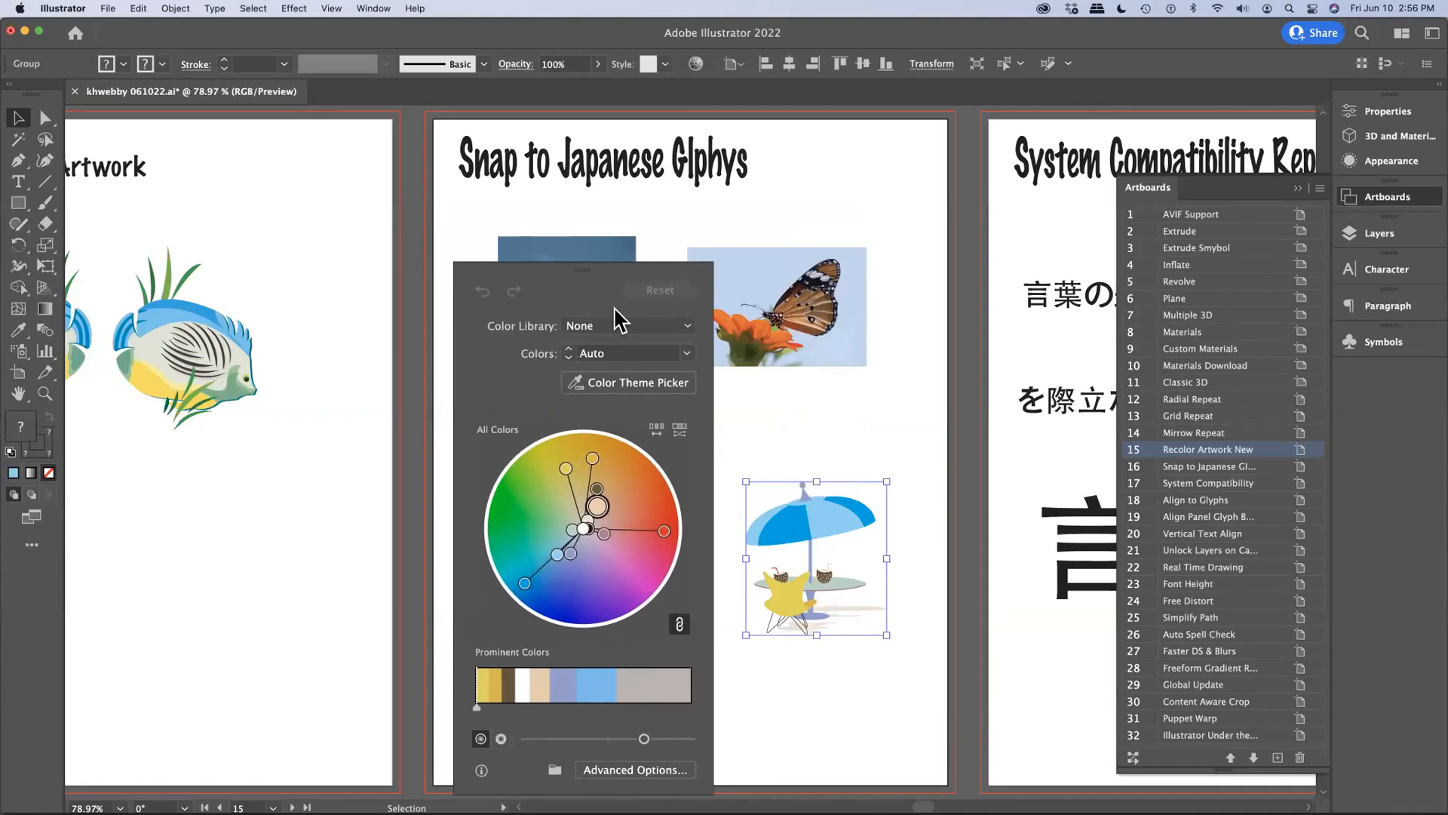
left_click(656, 431)
left_click(656, 430)
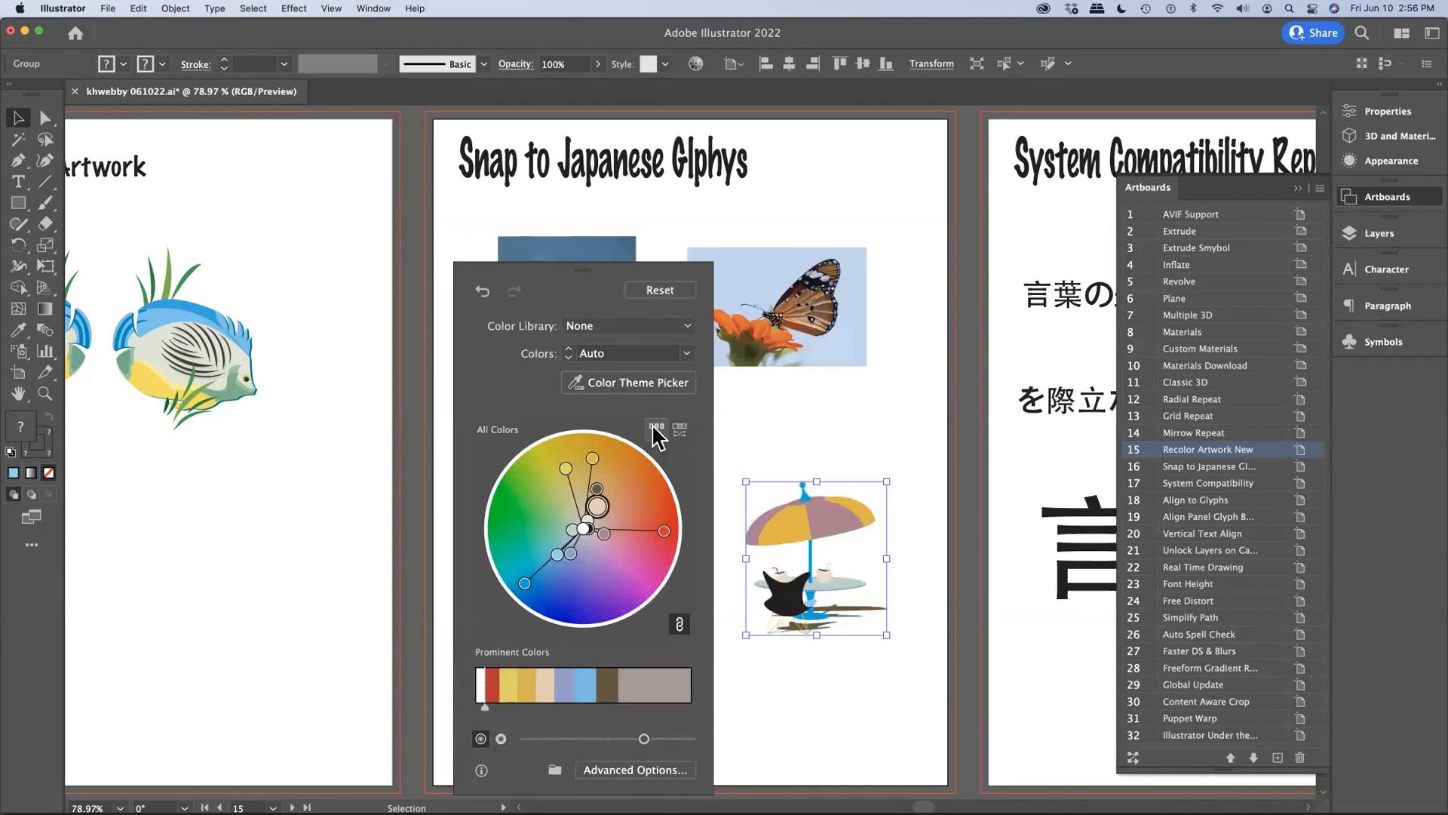
left_click(655, 431)
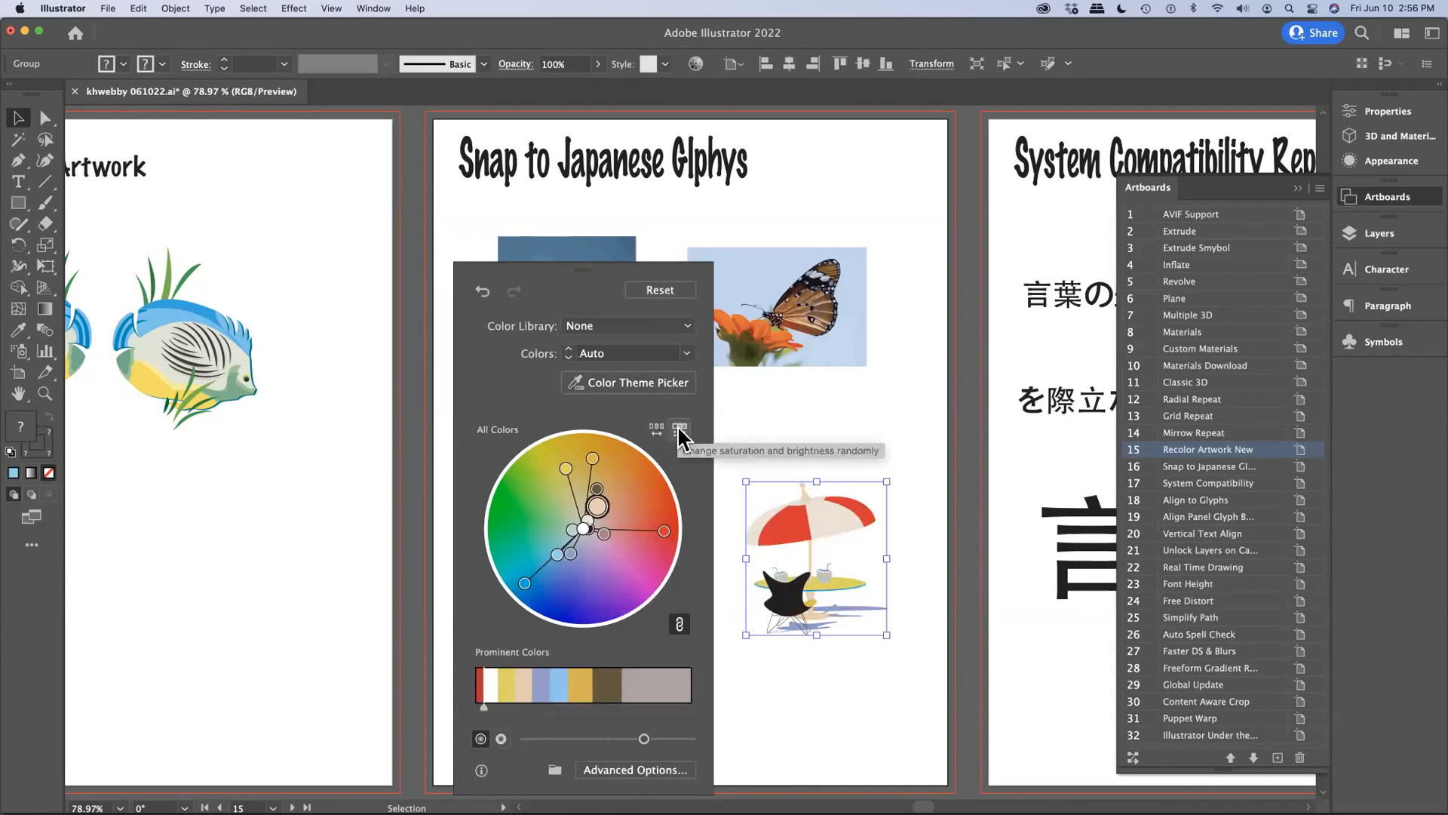
Randomly change the umbrella artwork's saturation and brightness twice and slightly raise the color wheel's slider value.
left_click(679, 430)
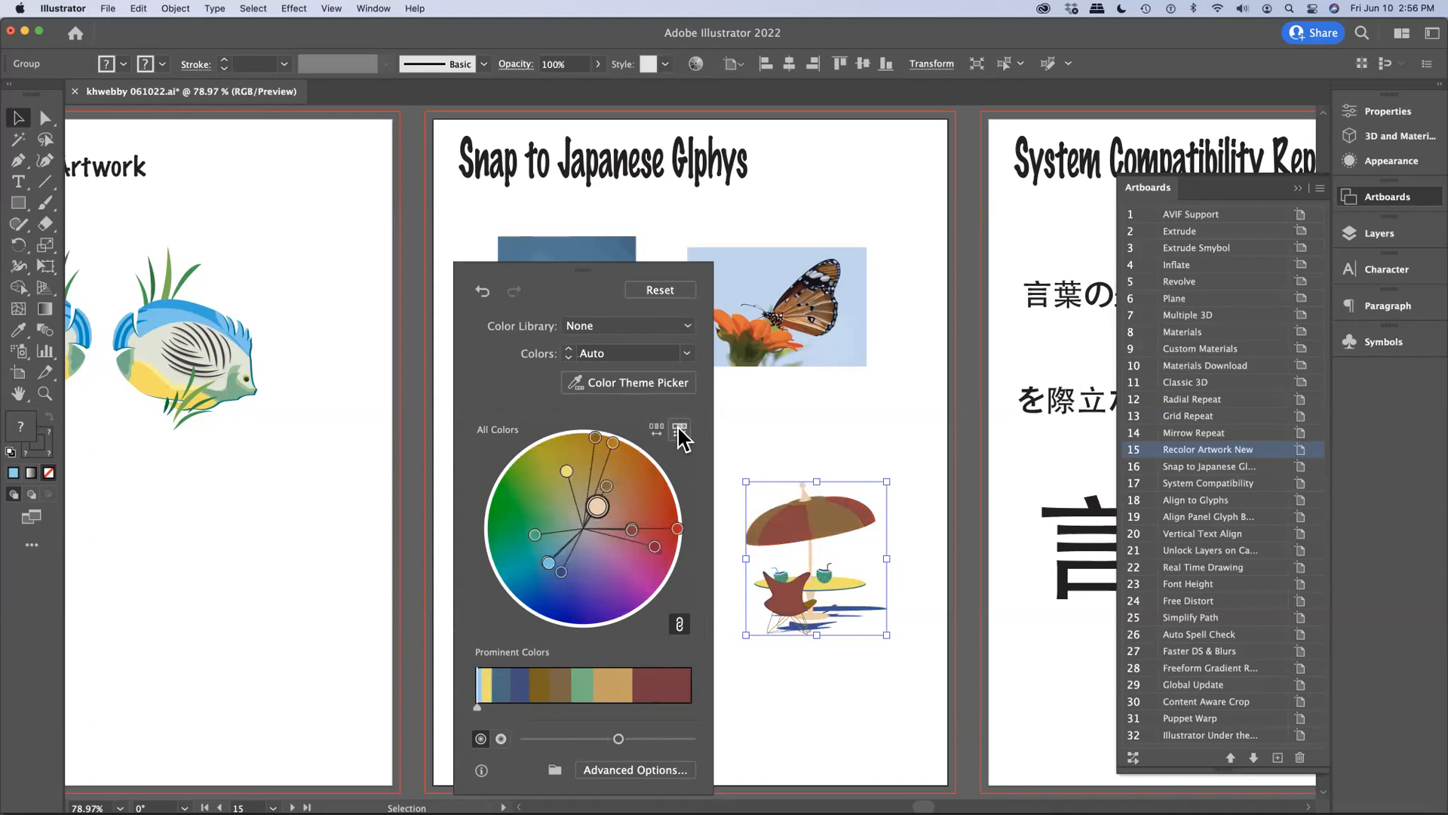
left_click(679, 430)
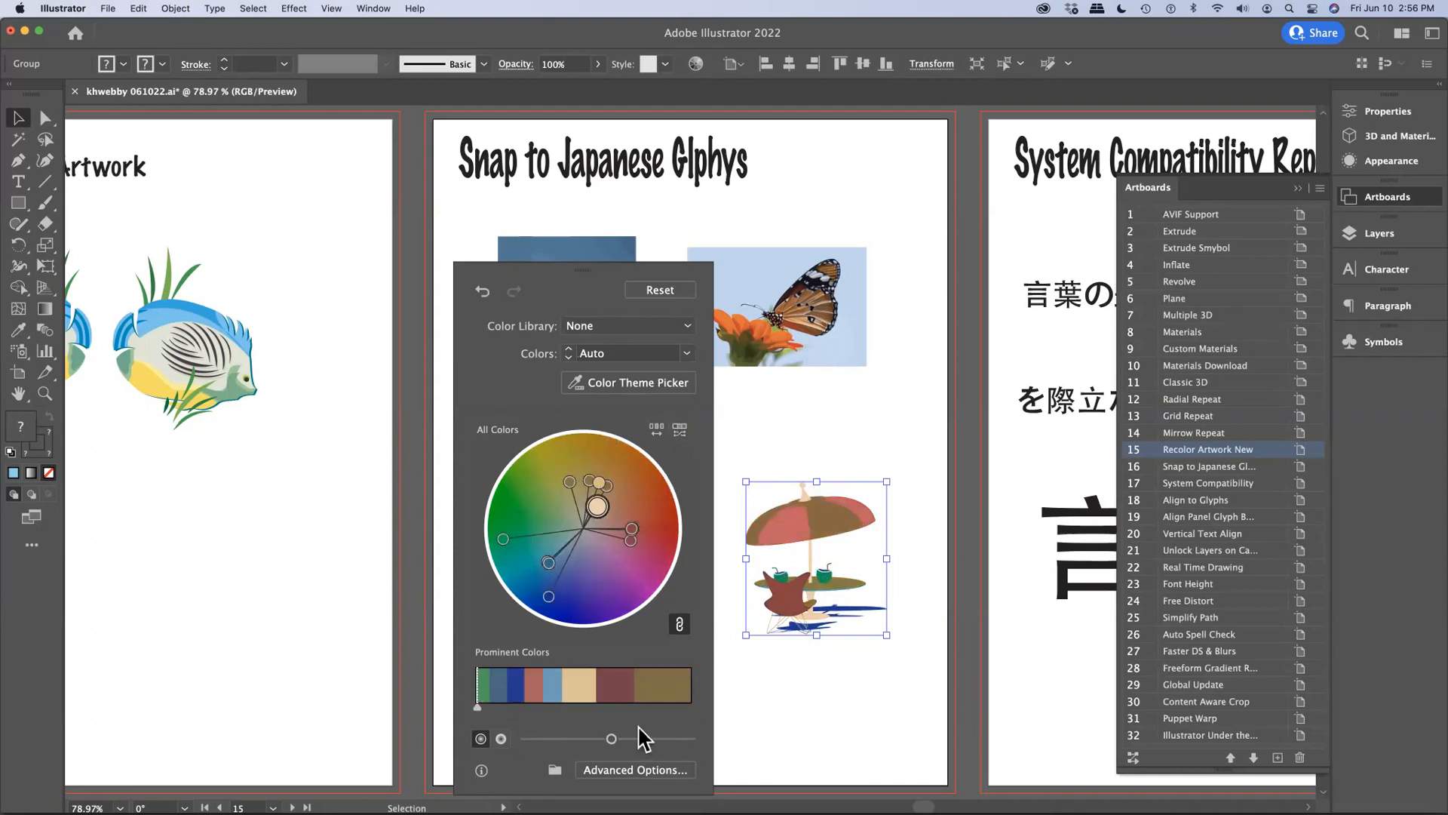
mouse_move(612, 740)
left_mouse_down()
mouse_move(575, 741)
mouse_move(614, 746)
left_mouse_up()
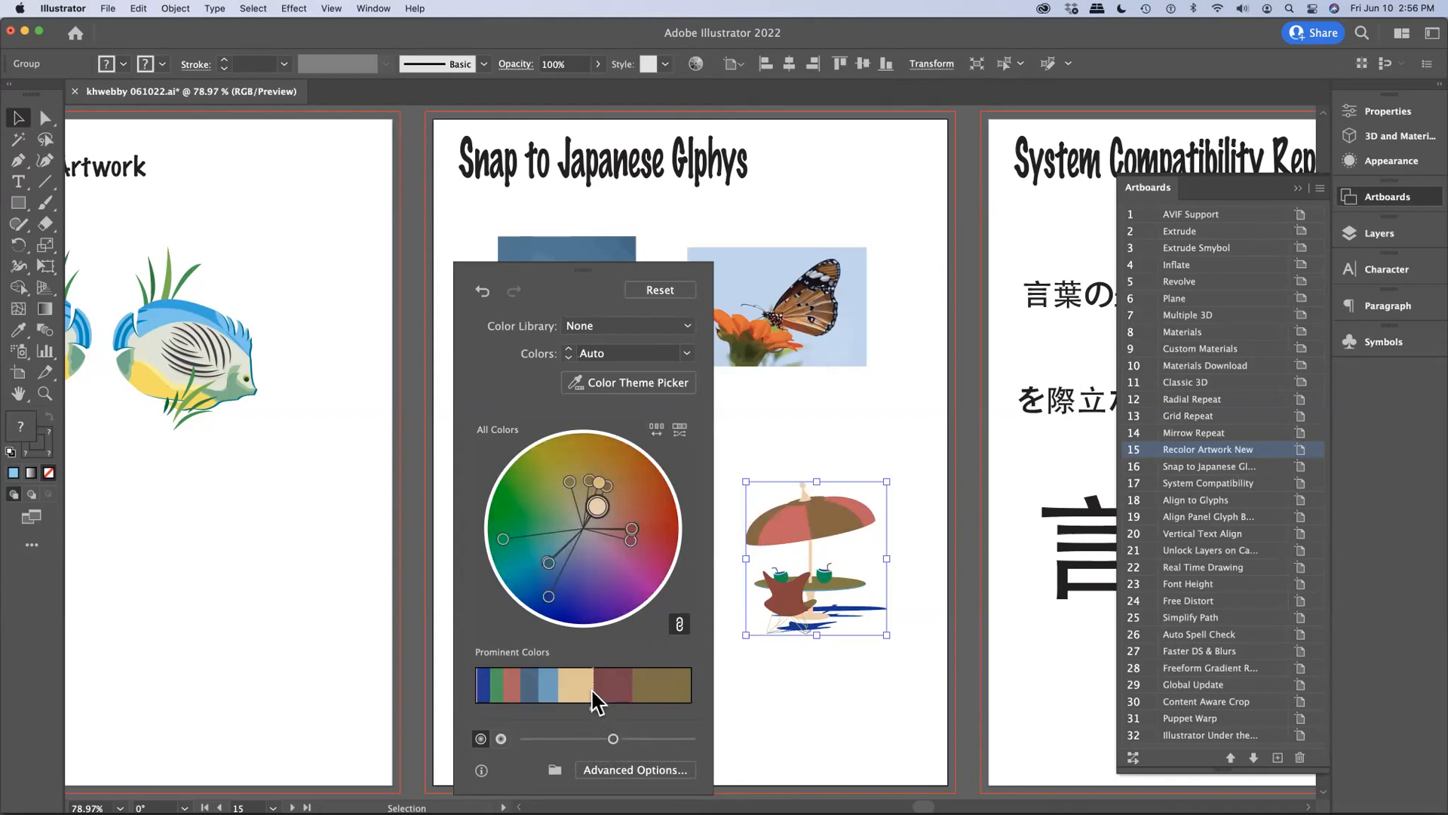
Widen the tan share of the umbrella artwork's prominent colors against the adjacent maroon, then narrow it again.
left_click_drag(591, 687, 671, 700)
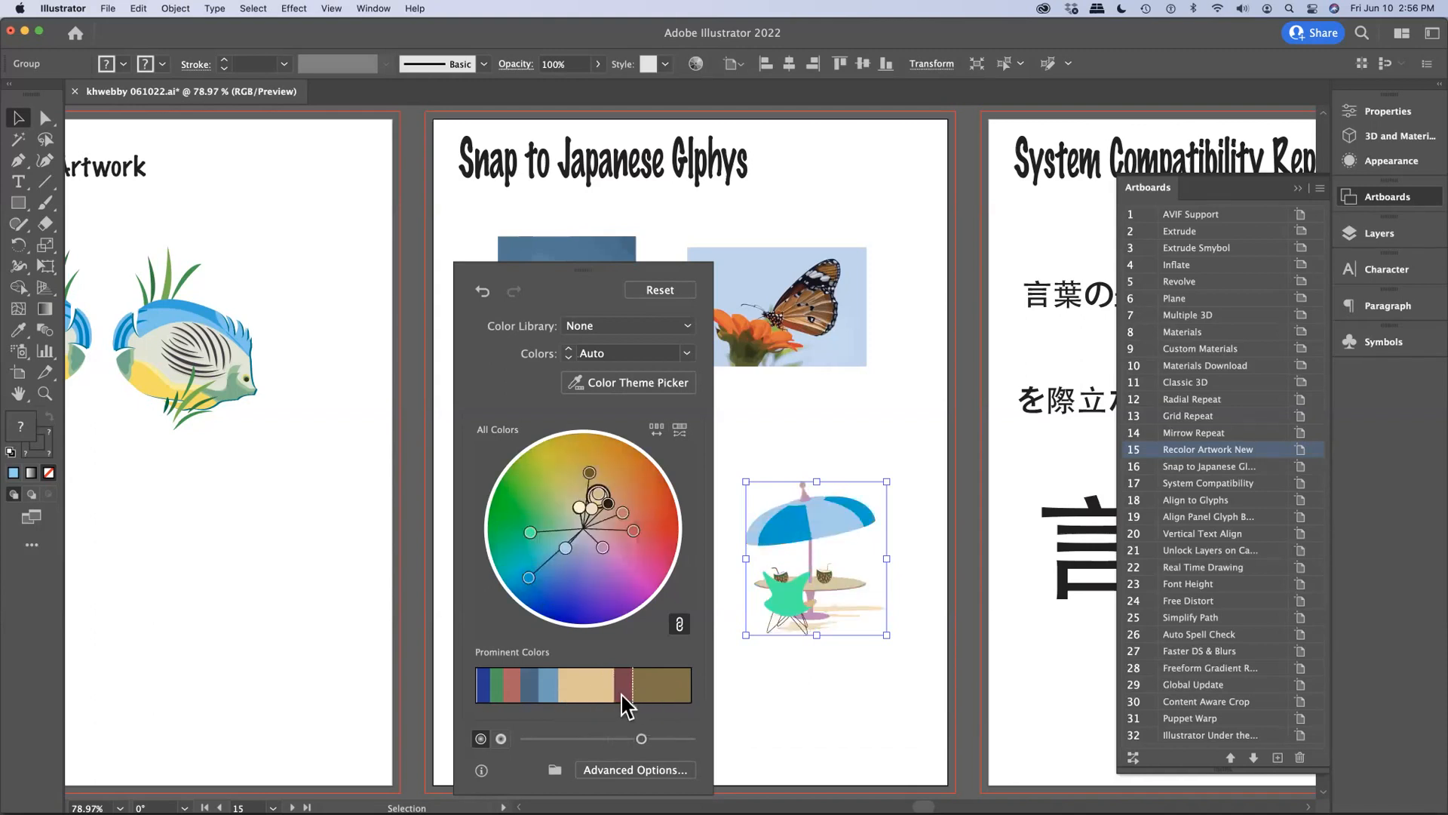
left_click_drag(614, 699, 593, 690)
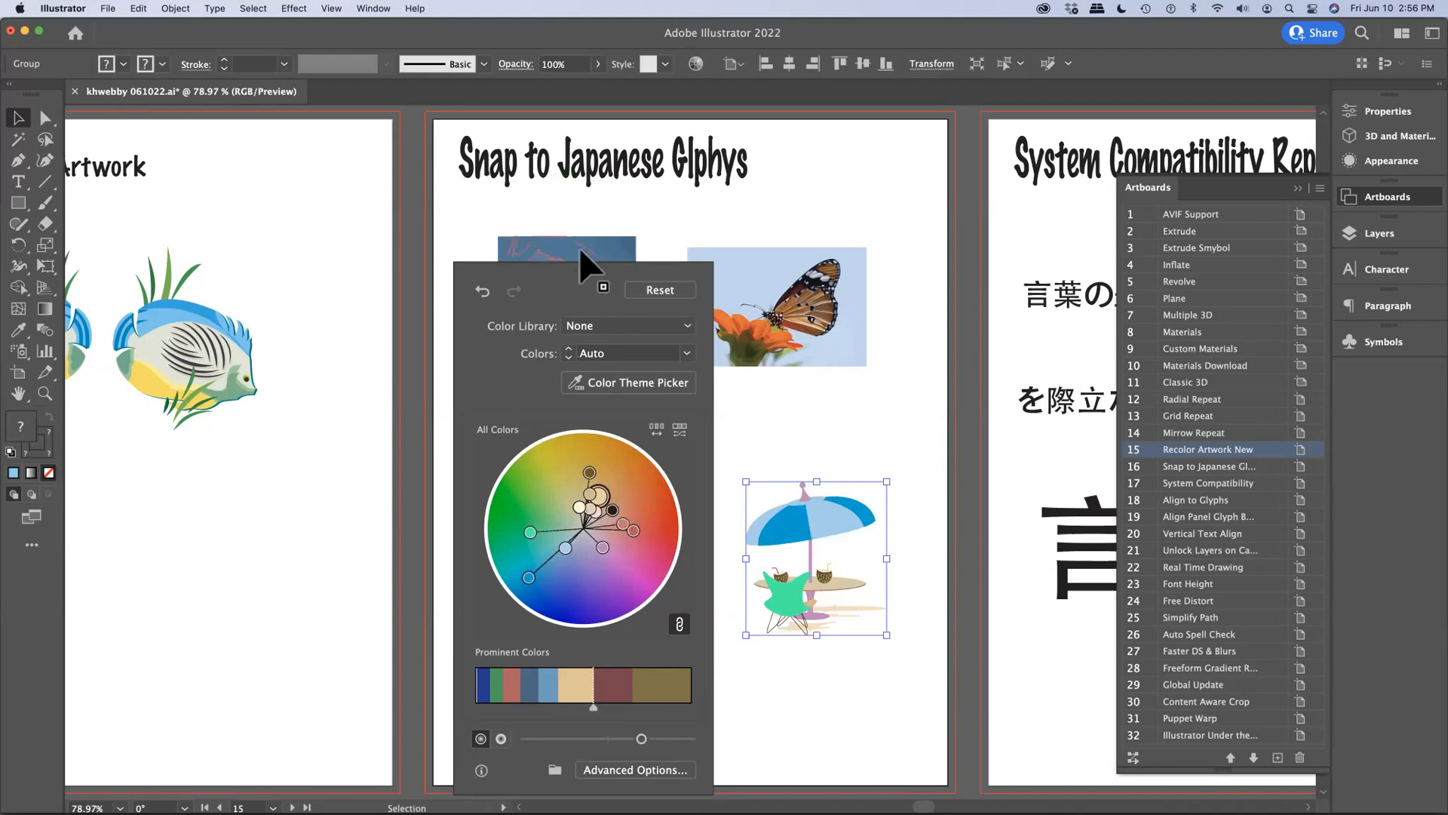
Uncover the reference images and recolor the umbrella artwork with color themes picked from the left butterfly image and the tiki hut.
left_click_drag(591, 269, 1056, 219)
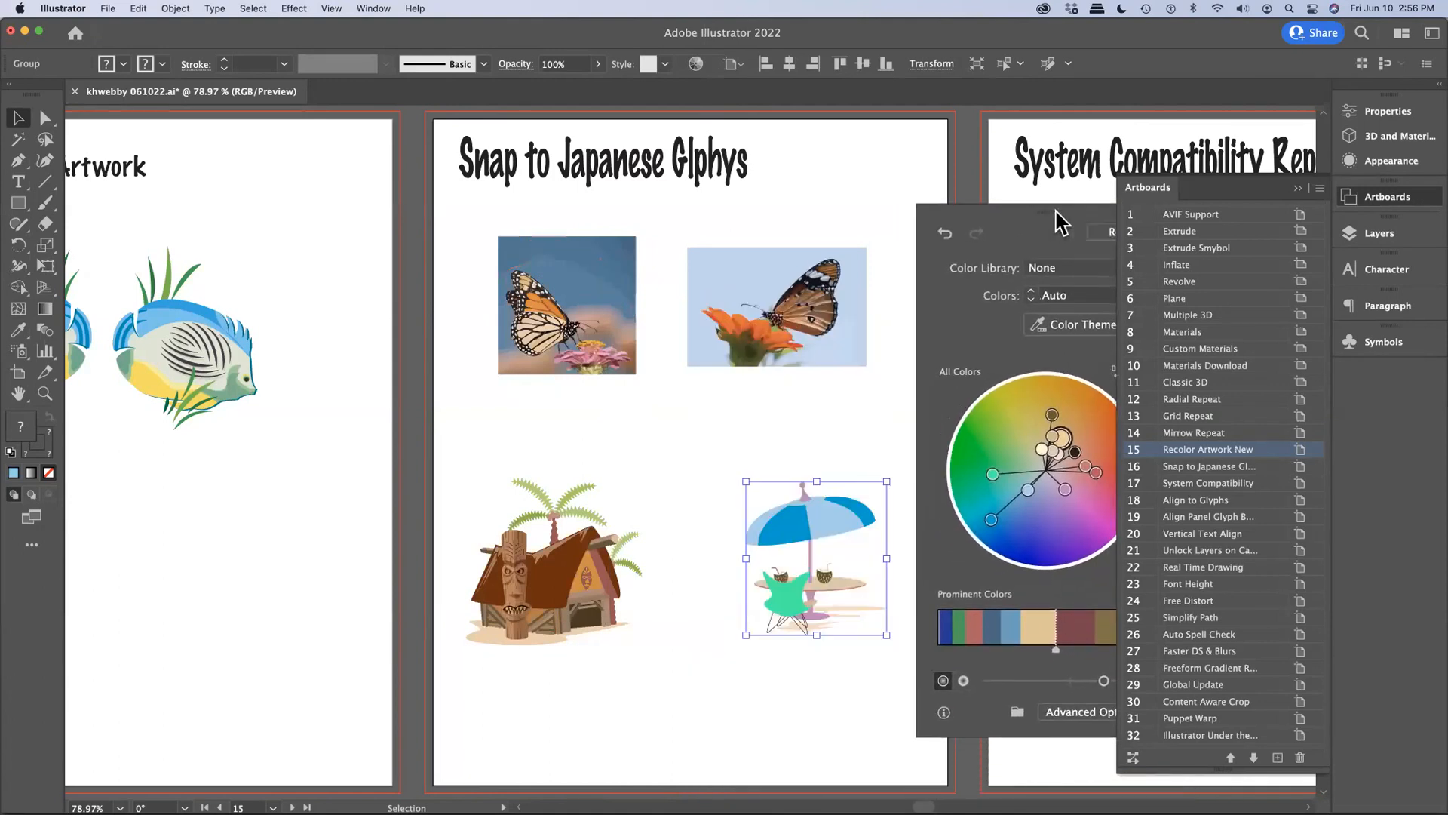
left_click(1400, 198)
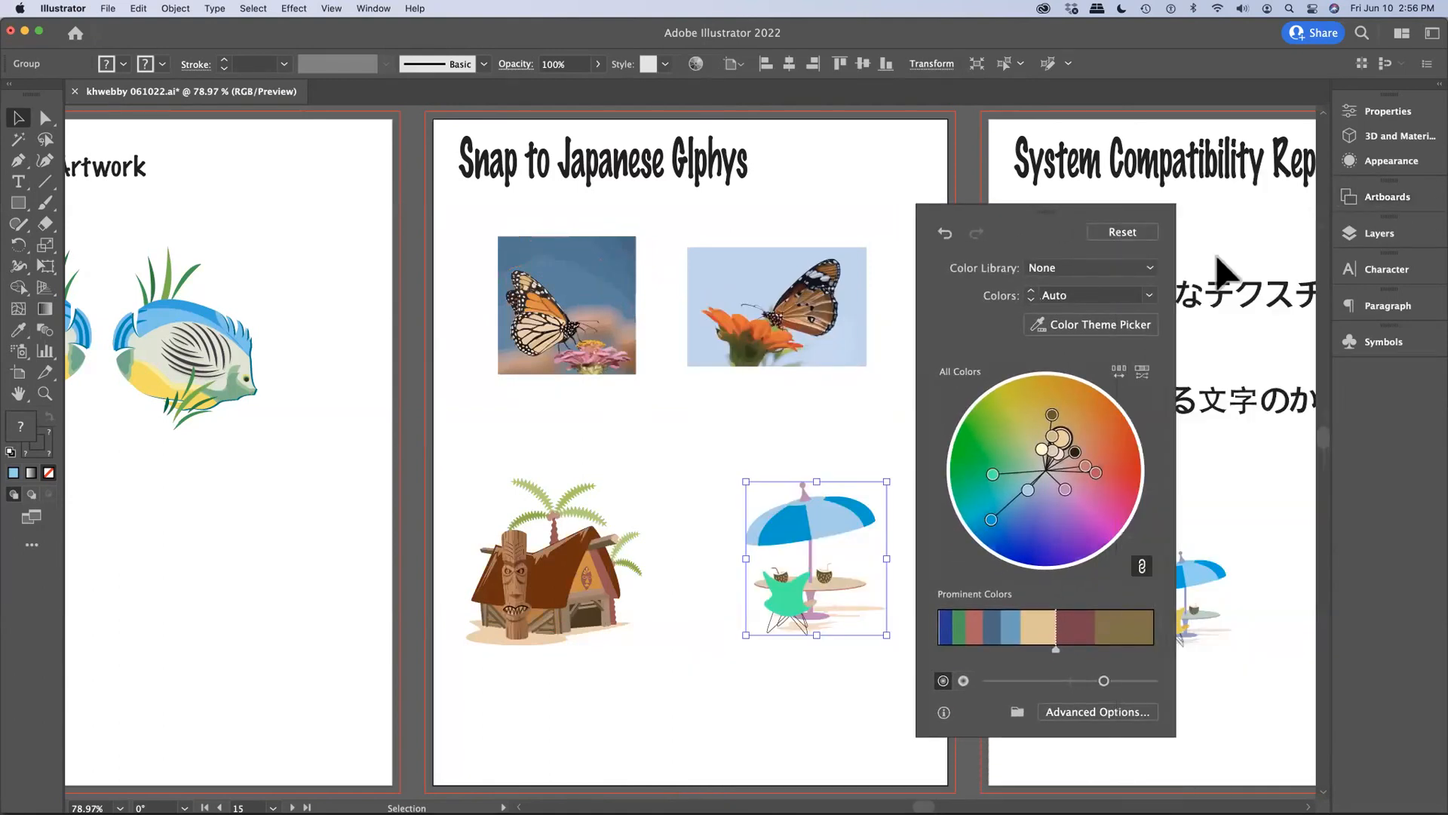
left_click_drag(1030, 215, 1061, 211)
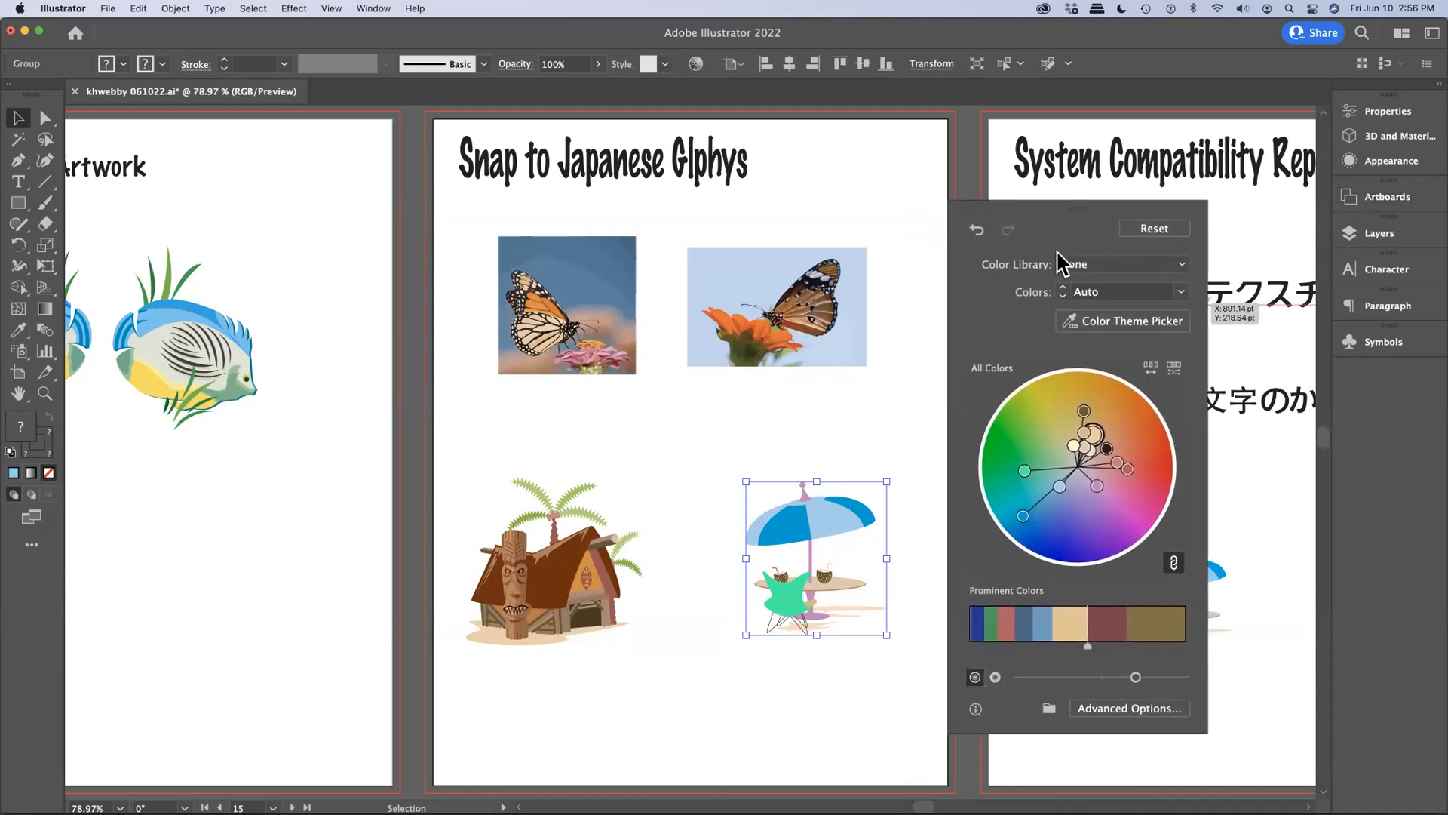
left_click(1079, 316)
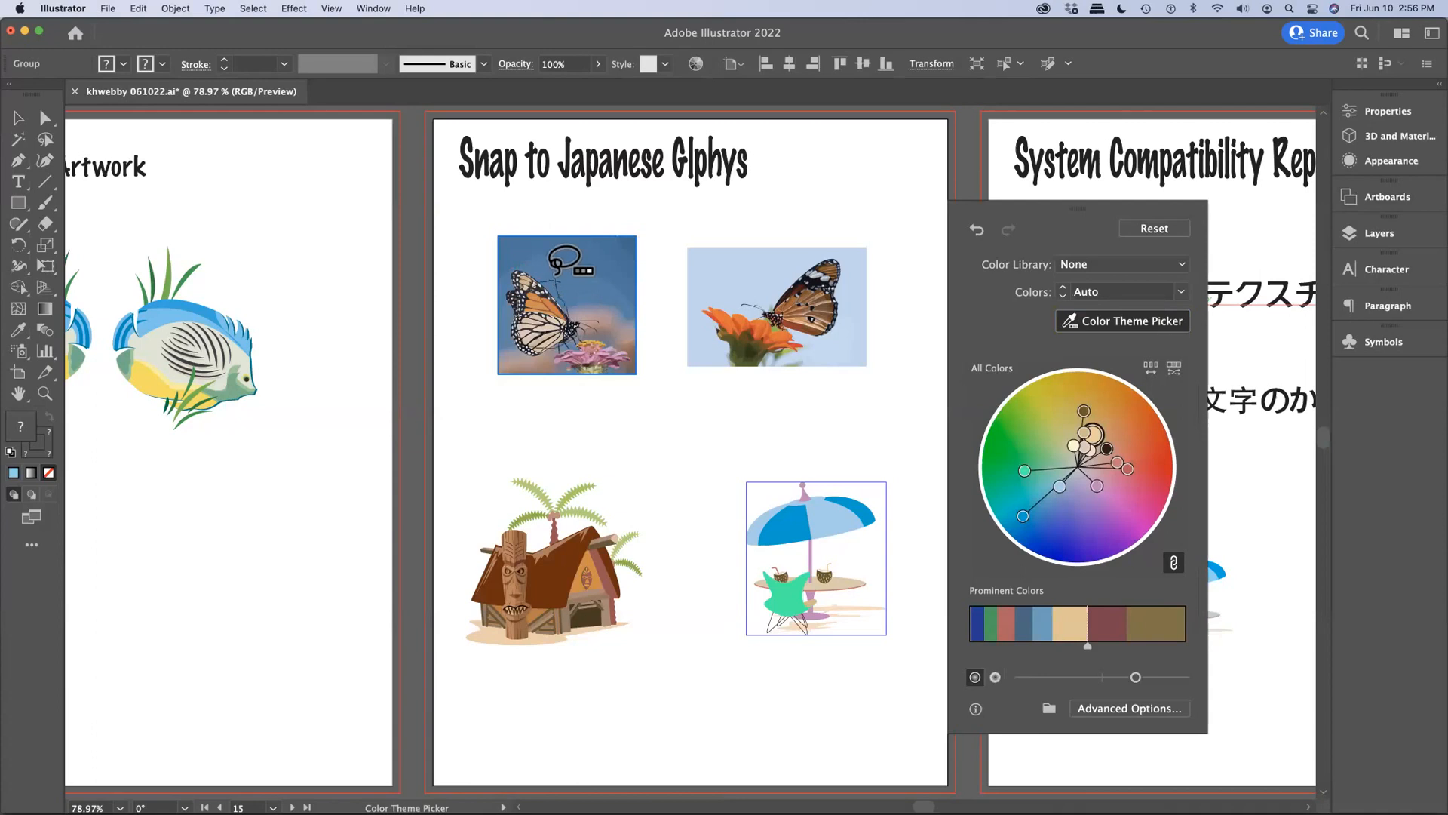
left_click(558, 273)
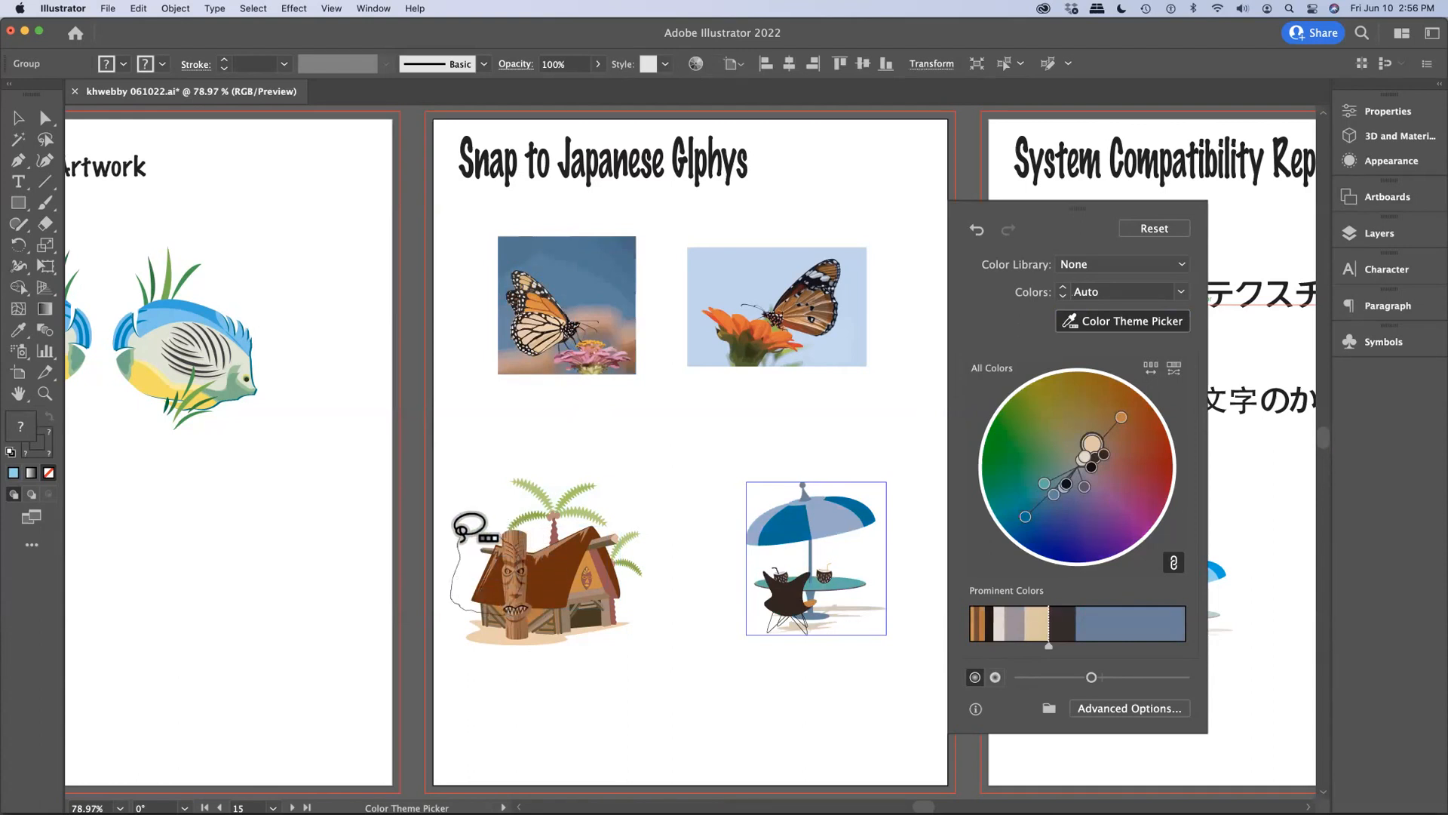
left_click(462, 540)
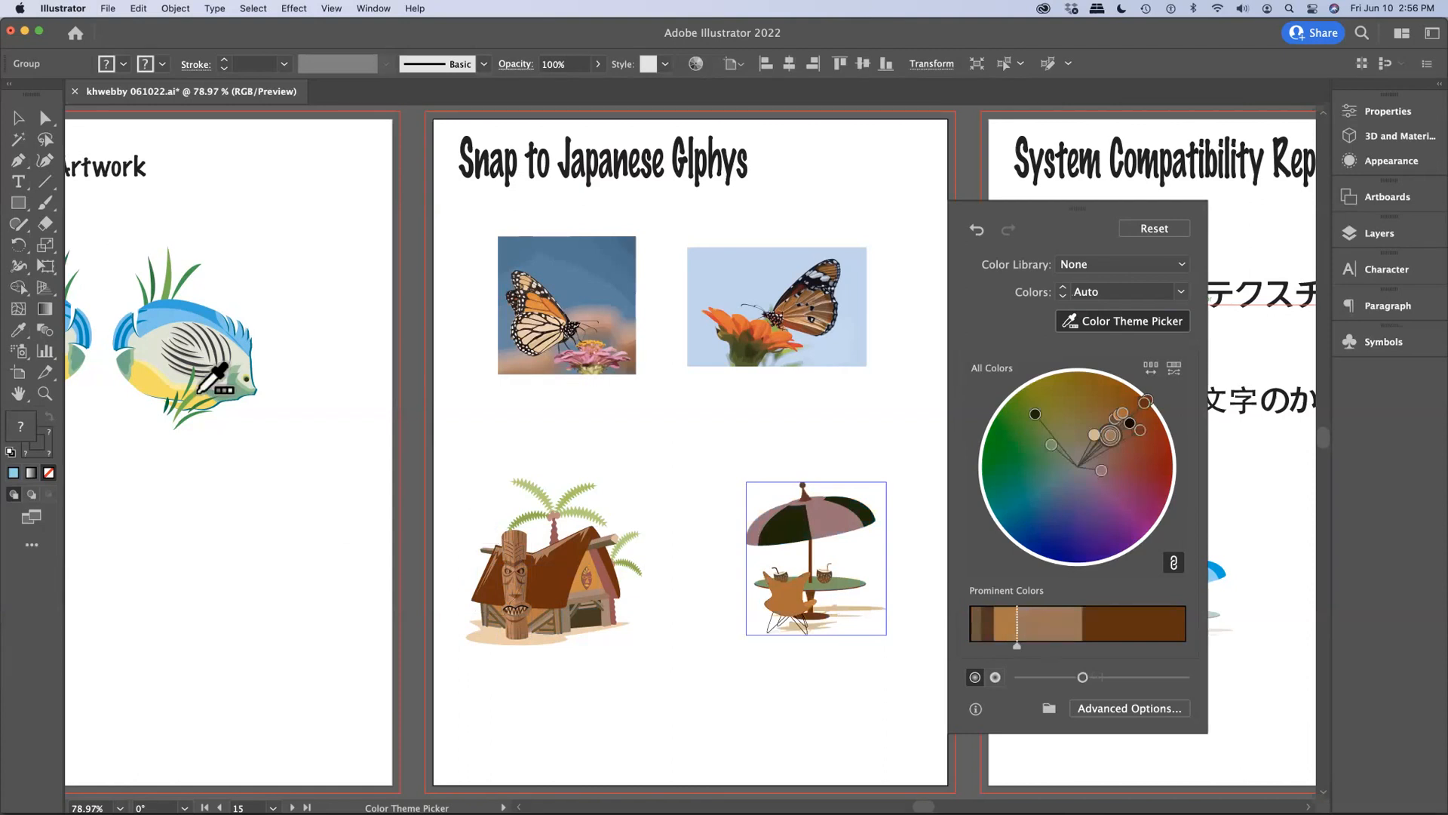
left_click(20, 120)
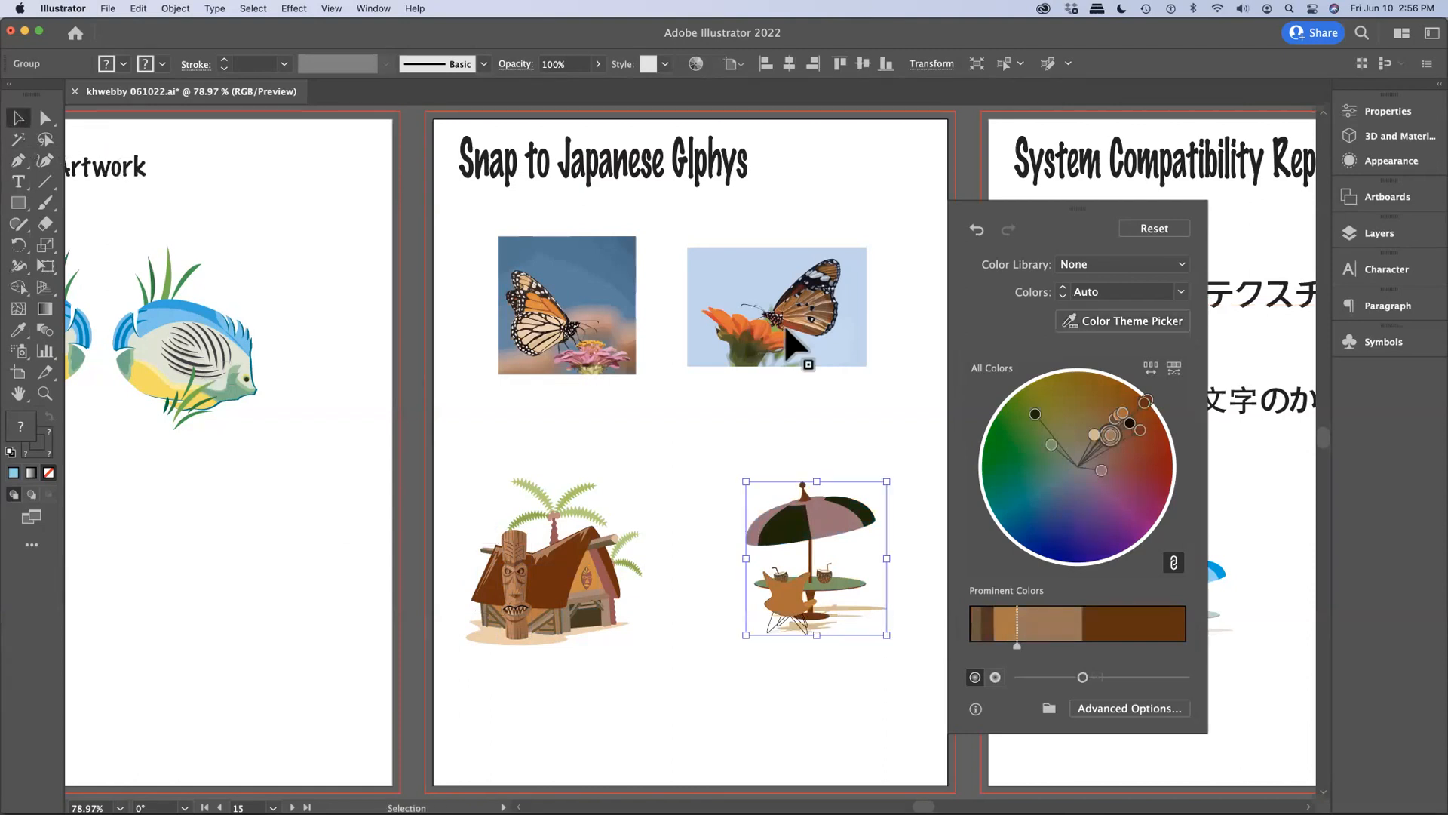
Recolor the right butterfly image with a color theme picked from the umbrella artwork, keeping the images uncovered.
left_click(798, 325)
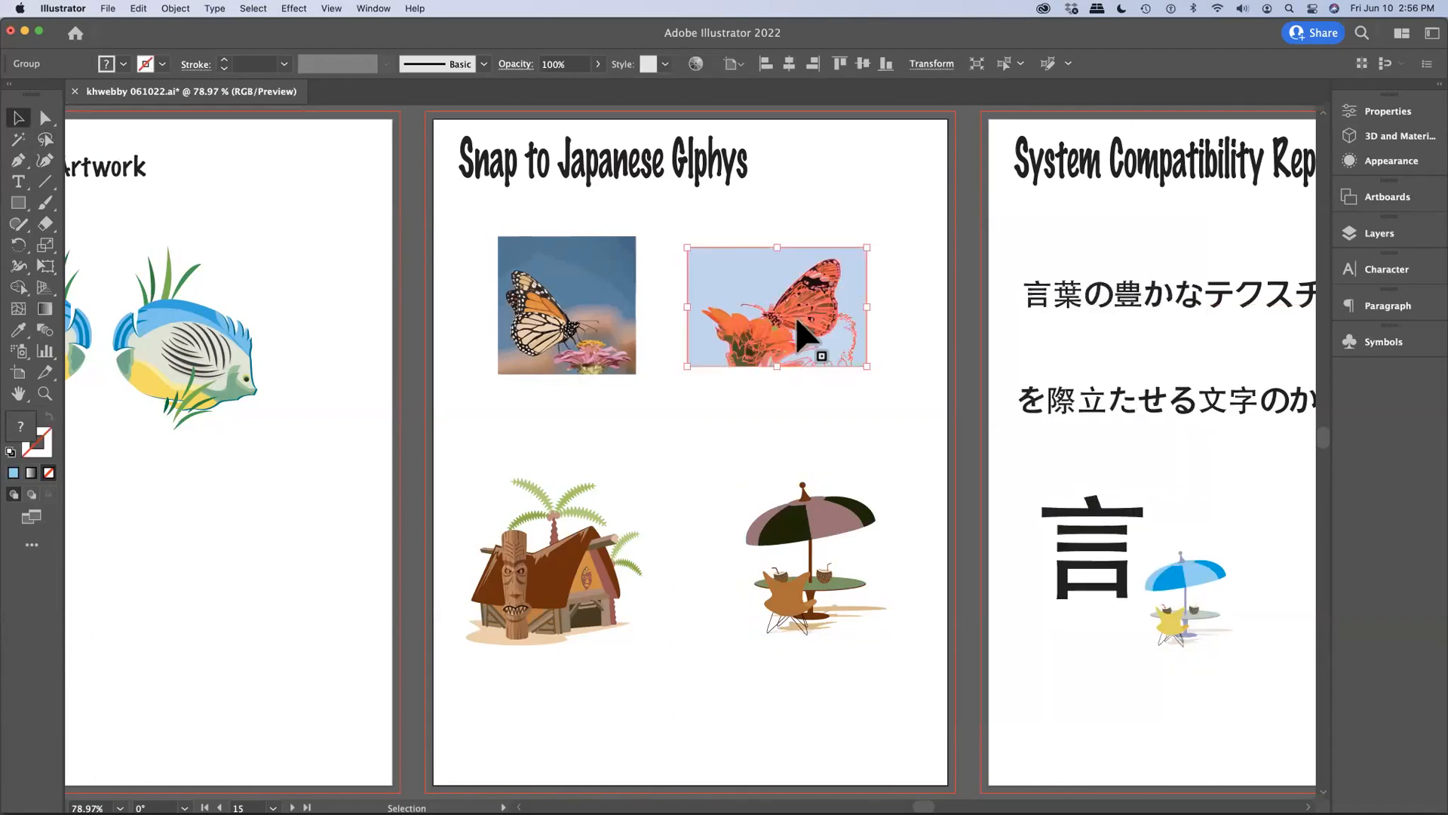
left_click(700, 65)
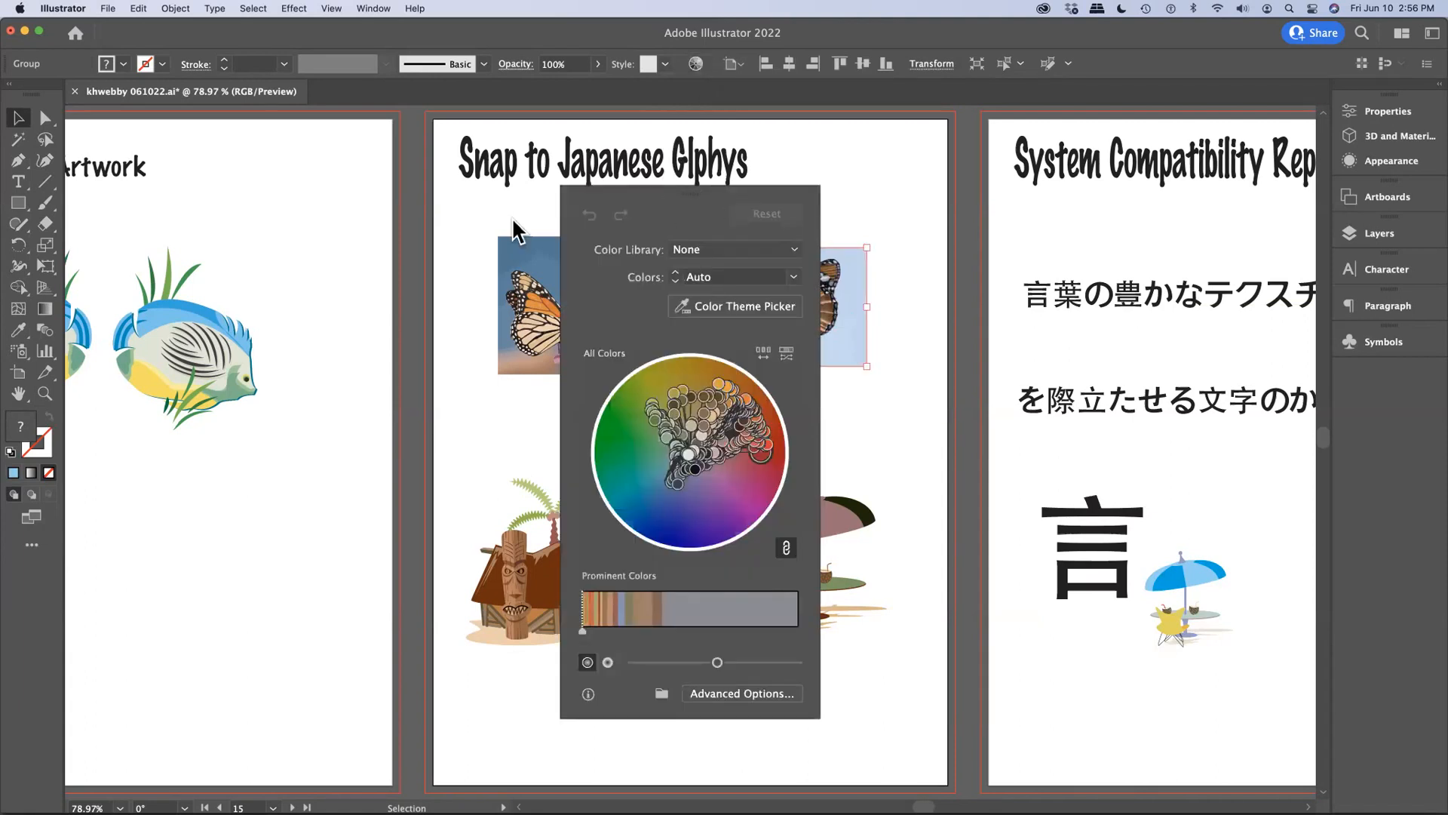
left_click_drag(586, 203, 581, 203)
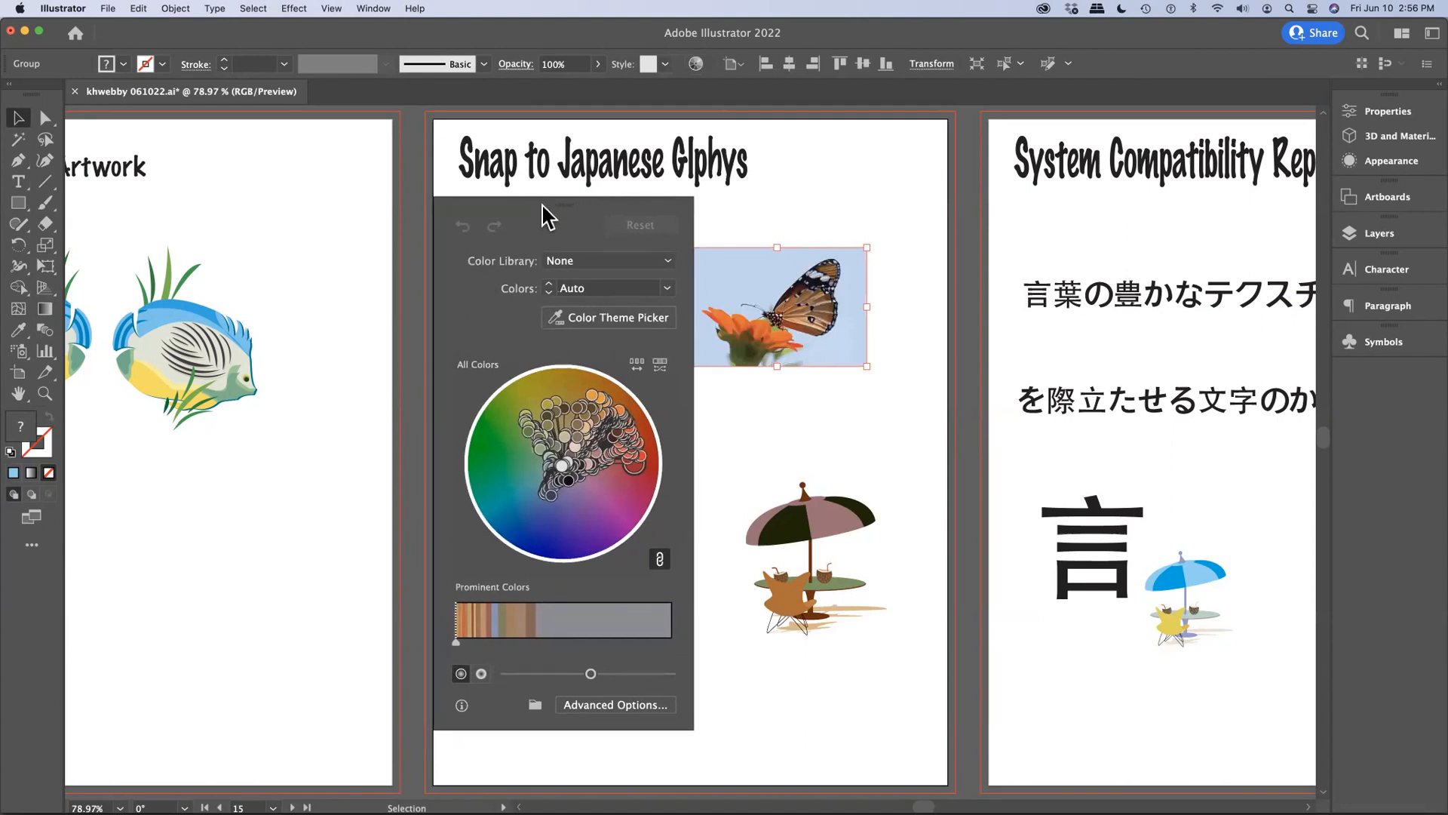
left_click_drag(556, 226, 569, 254)
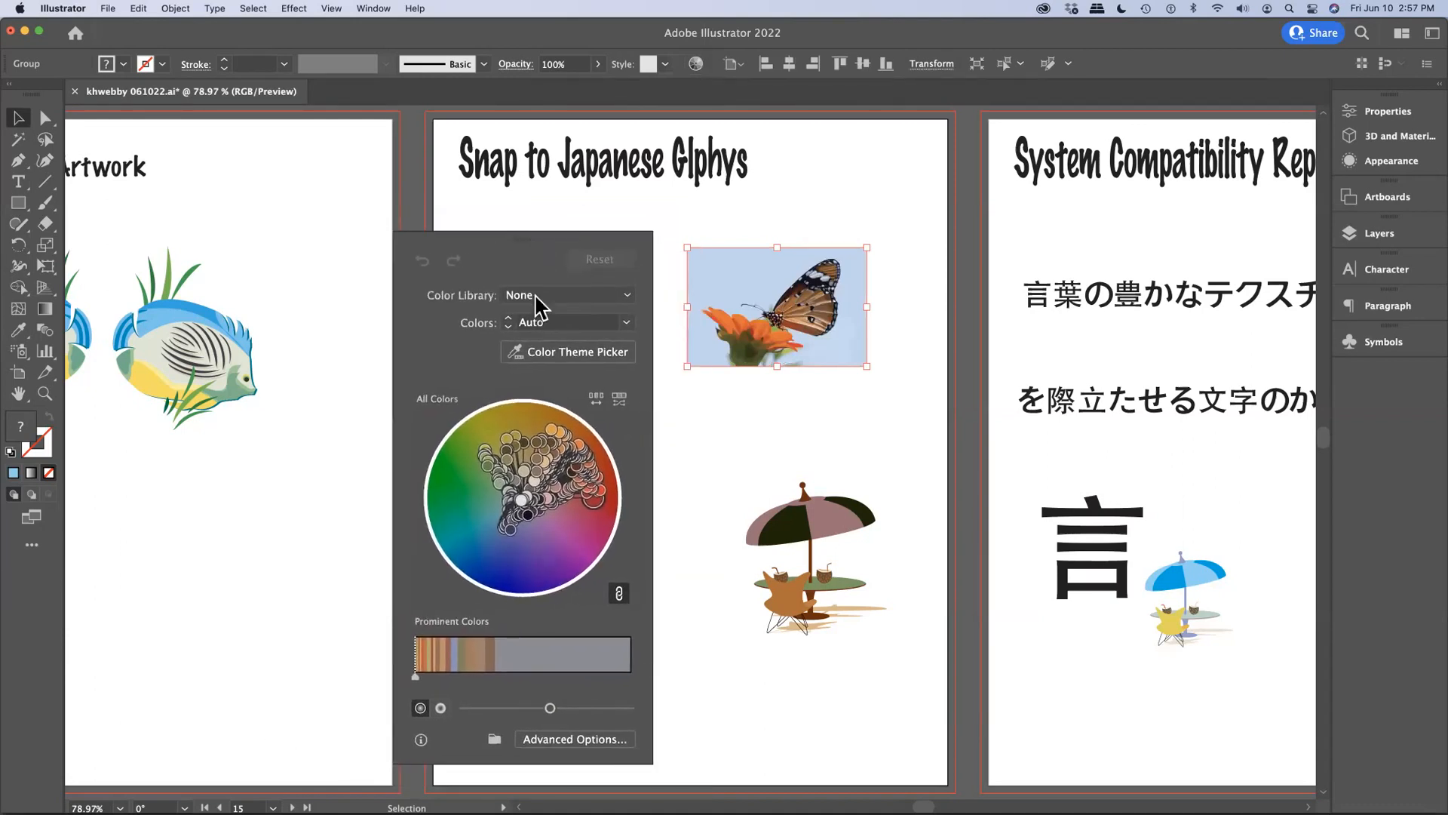
left_click(568, 349)
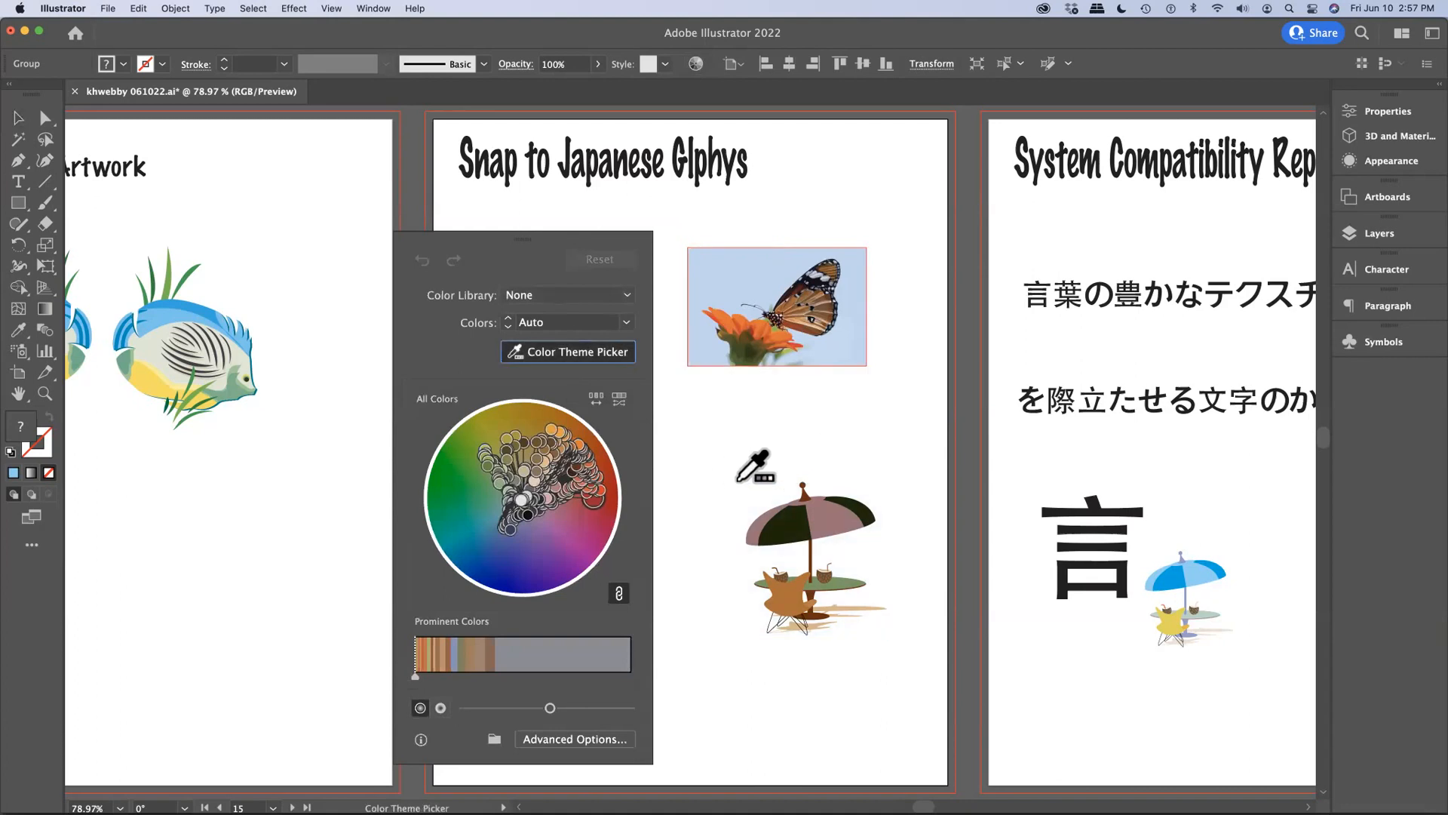
mouse_move(713, 528)
left_mouse_down()
mouse_move(745, 636)
mouse_move(775, 652)
mouse_move(874, 662)
mouse_move(945, 639)
mouse_move(916, 616)
mouse_move(927, 509)
mouse_move(912, 452)
mouse_move(883, 433)
mouse_move(730, 459)
mouse_move(708, 544)
left_mouse_up()
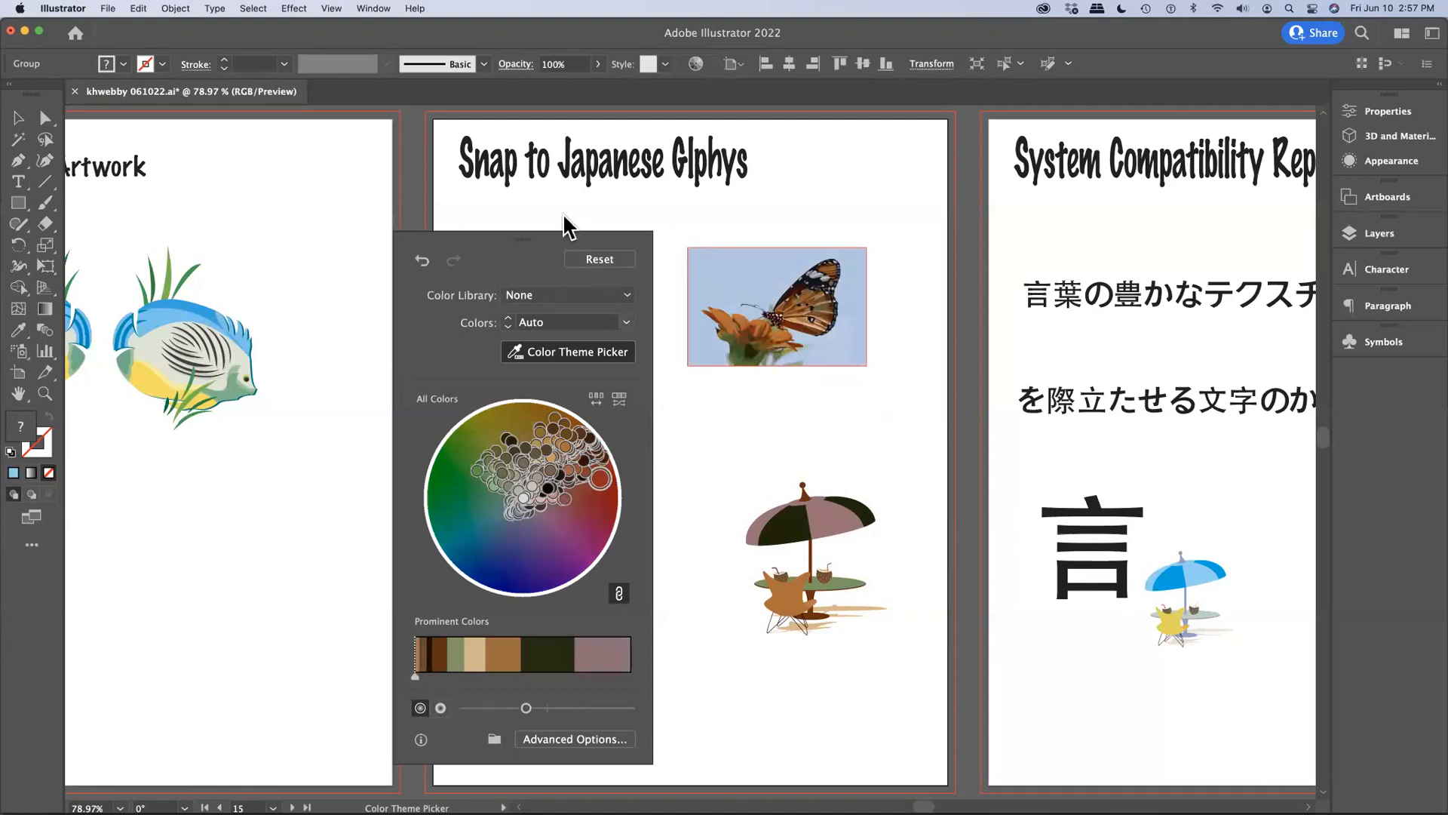
left_click_drag(502, 242, 1001, 280)
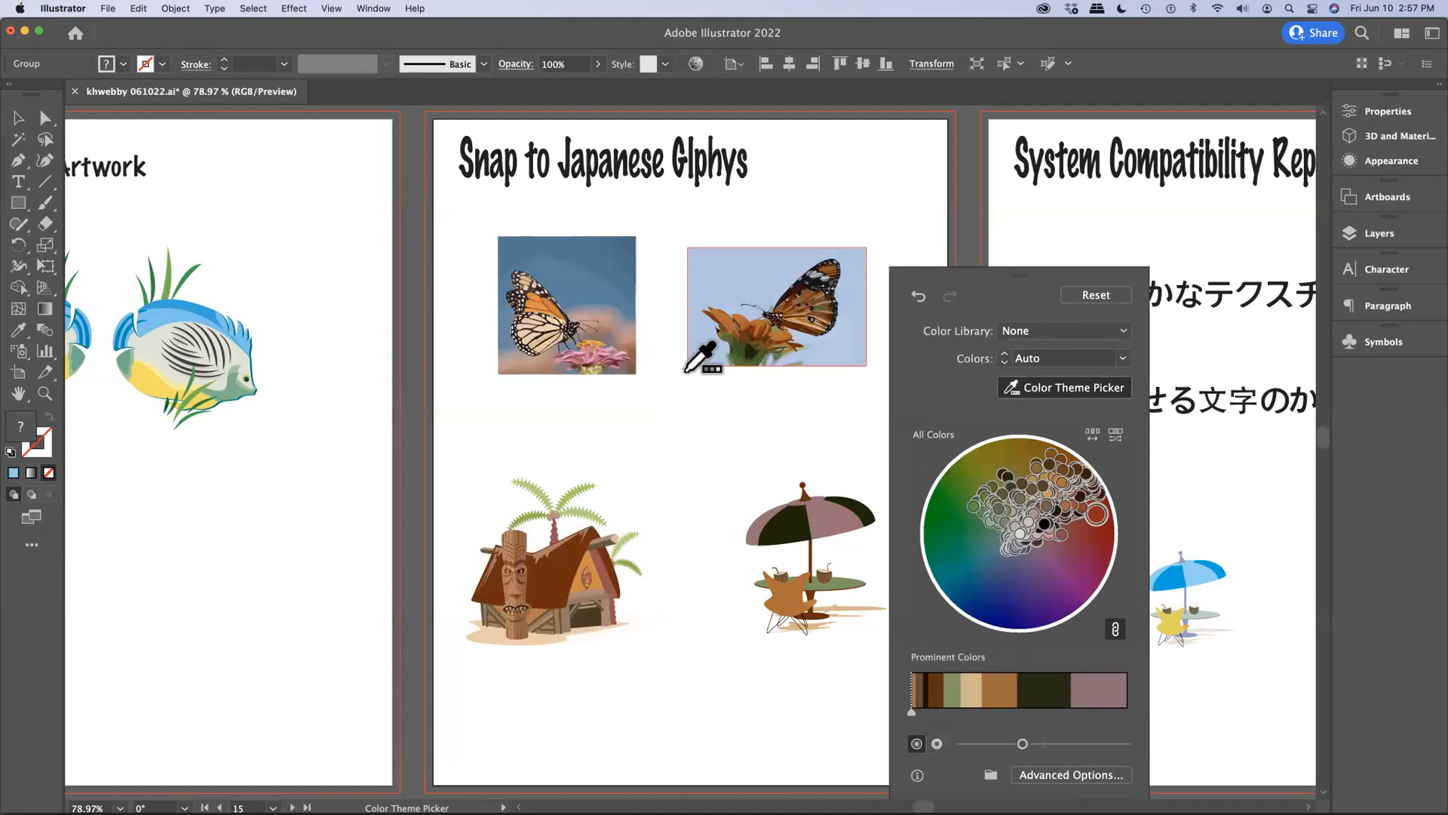
key("Escape")
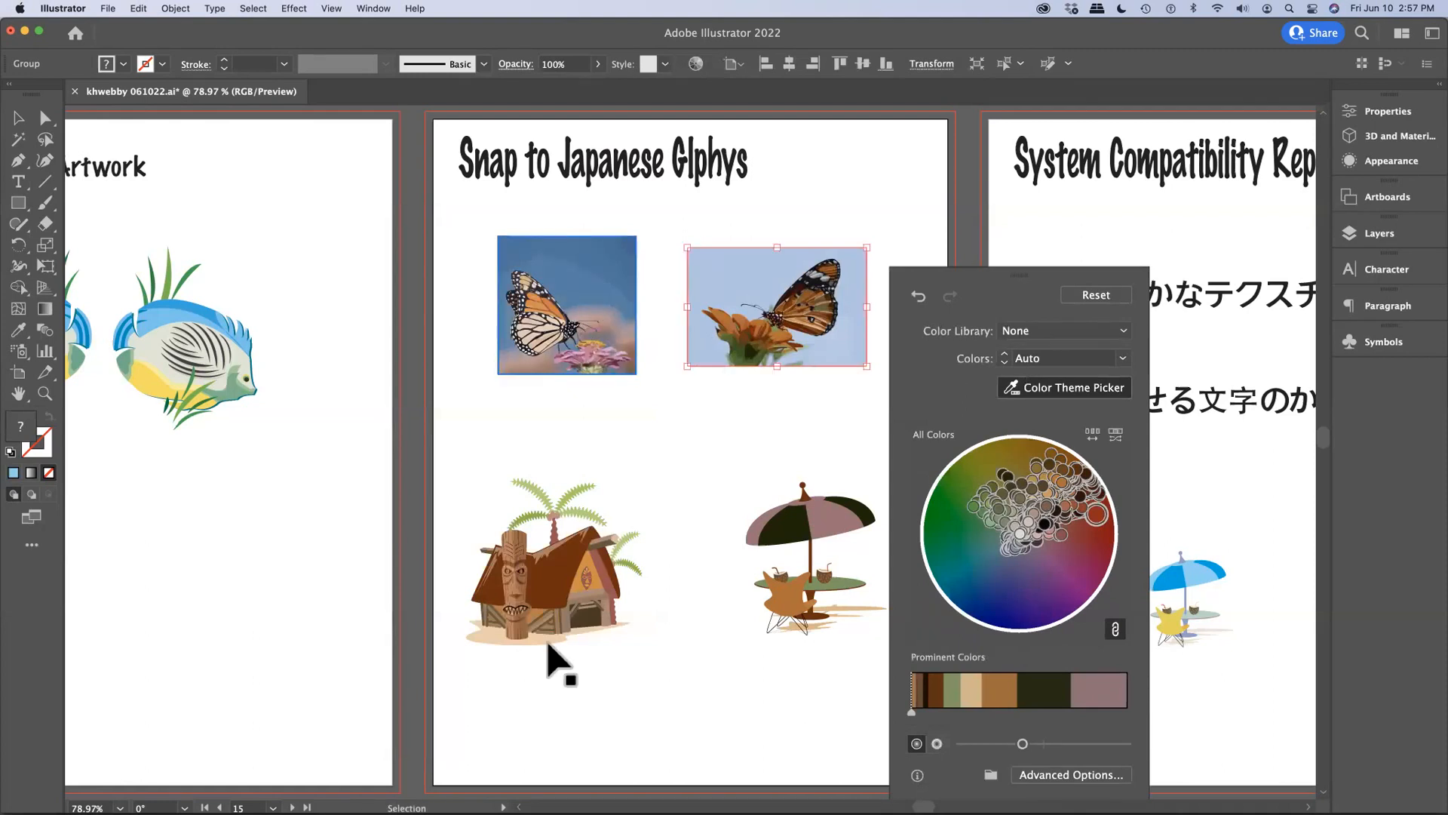
Try to recolor the left butterfly image with the palm tree's color theme, and cancel from the advanced recolor options.
left_click(583, 332)
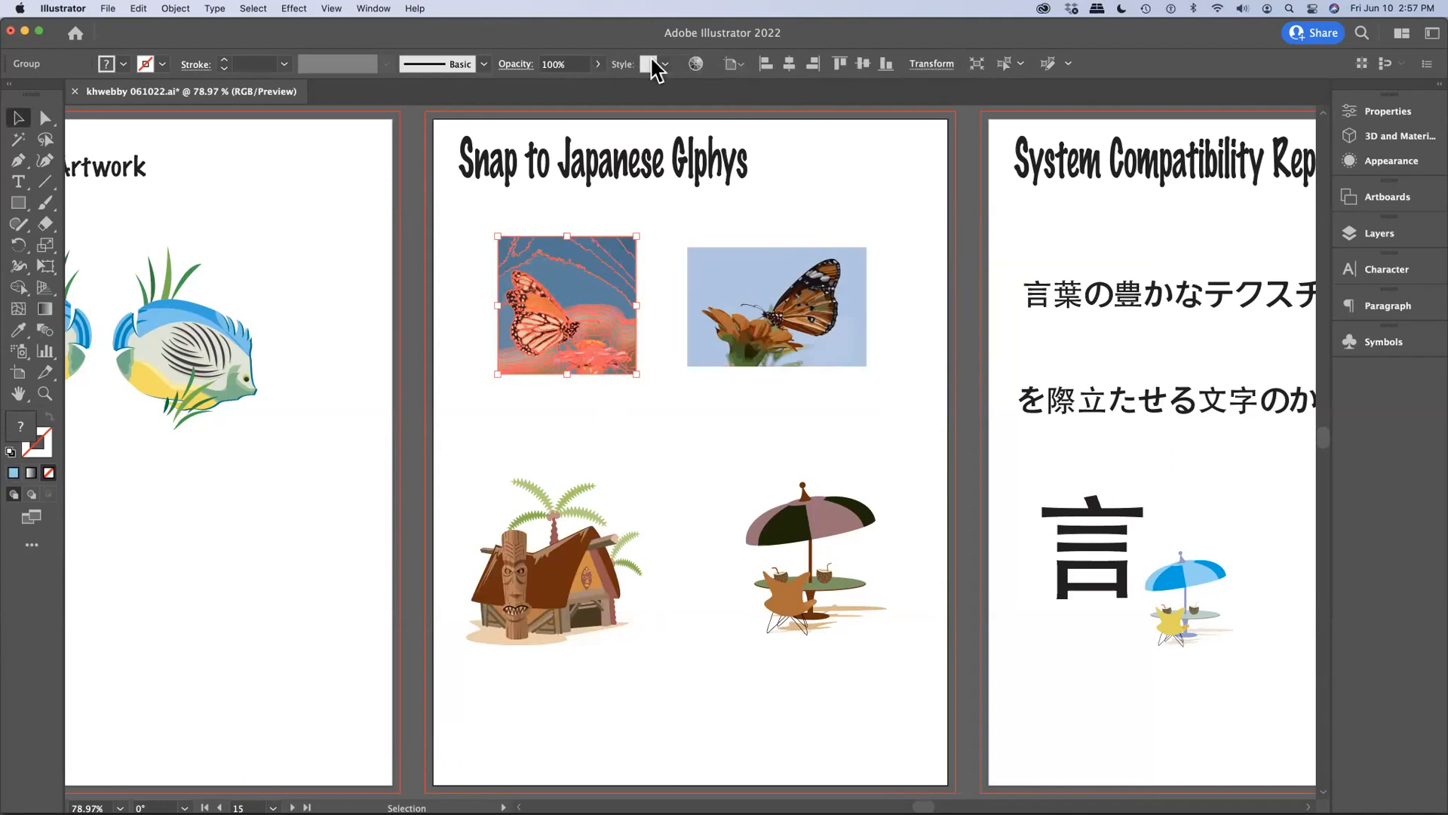
left_click(699, 65)
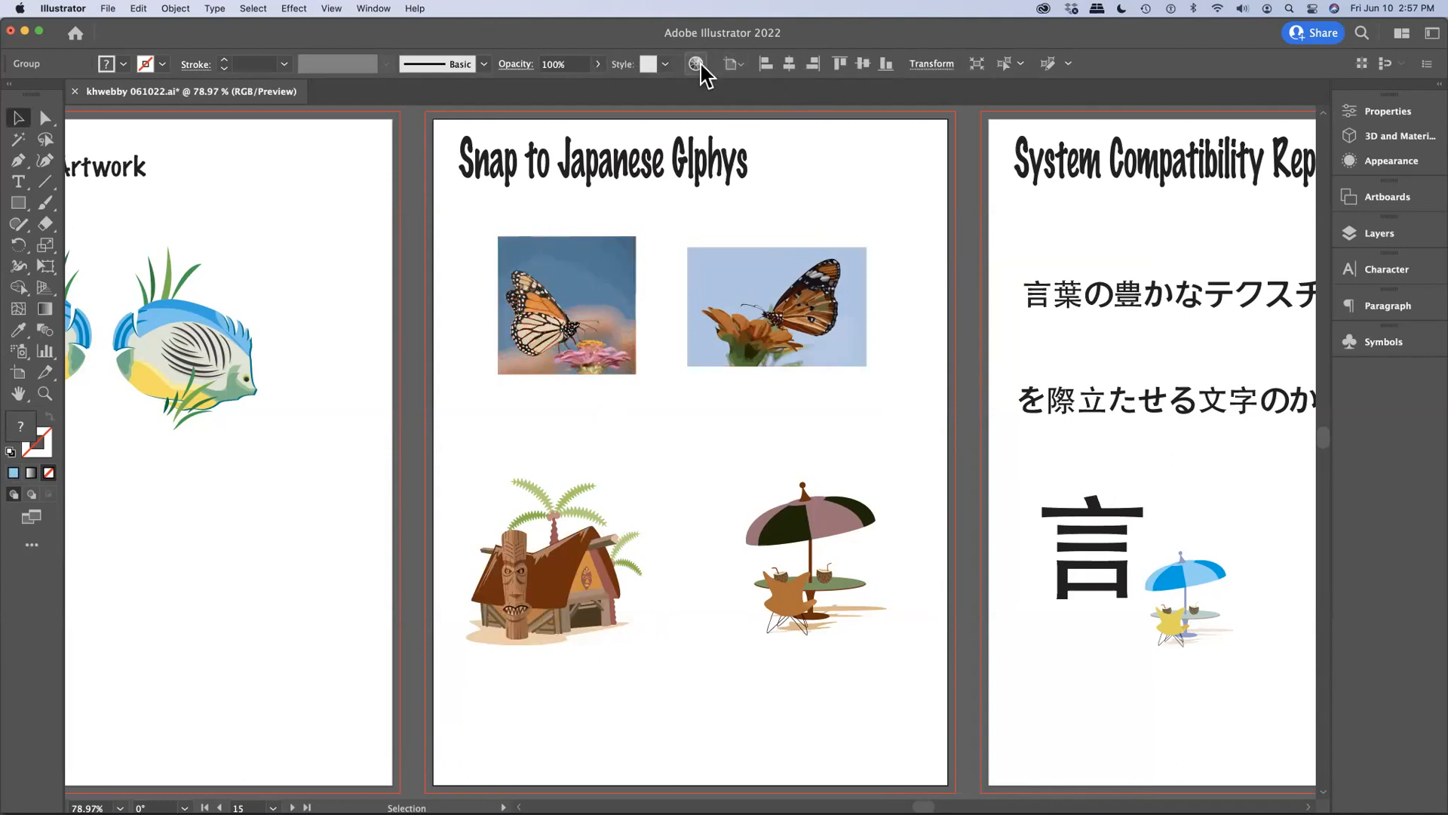
left_click_drag(883, 197, 952, 197)
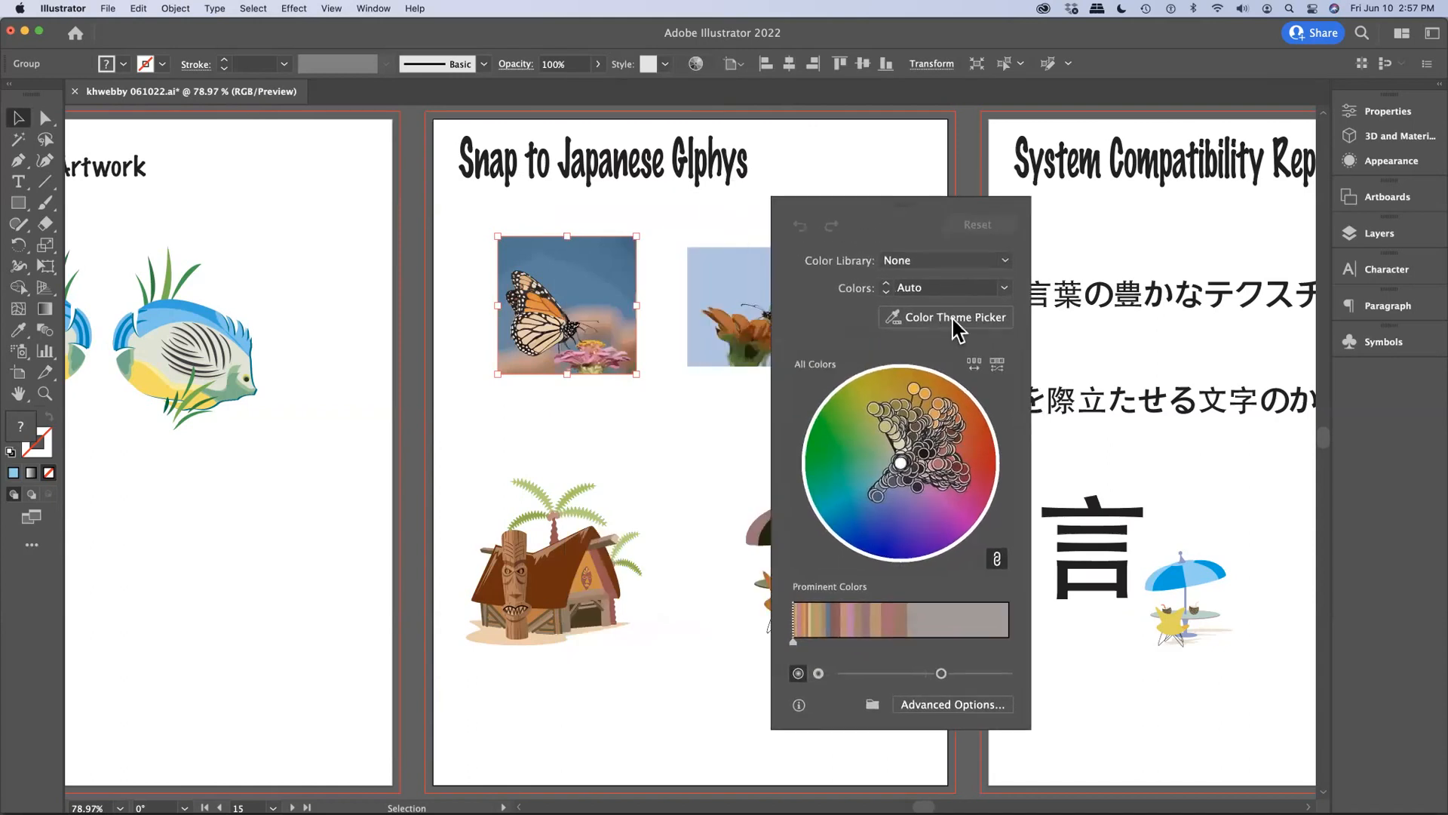
left_click(954, 319)
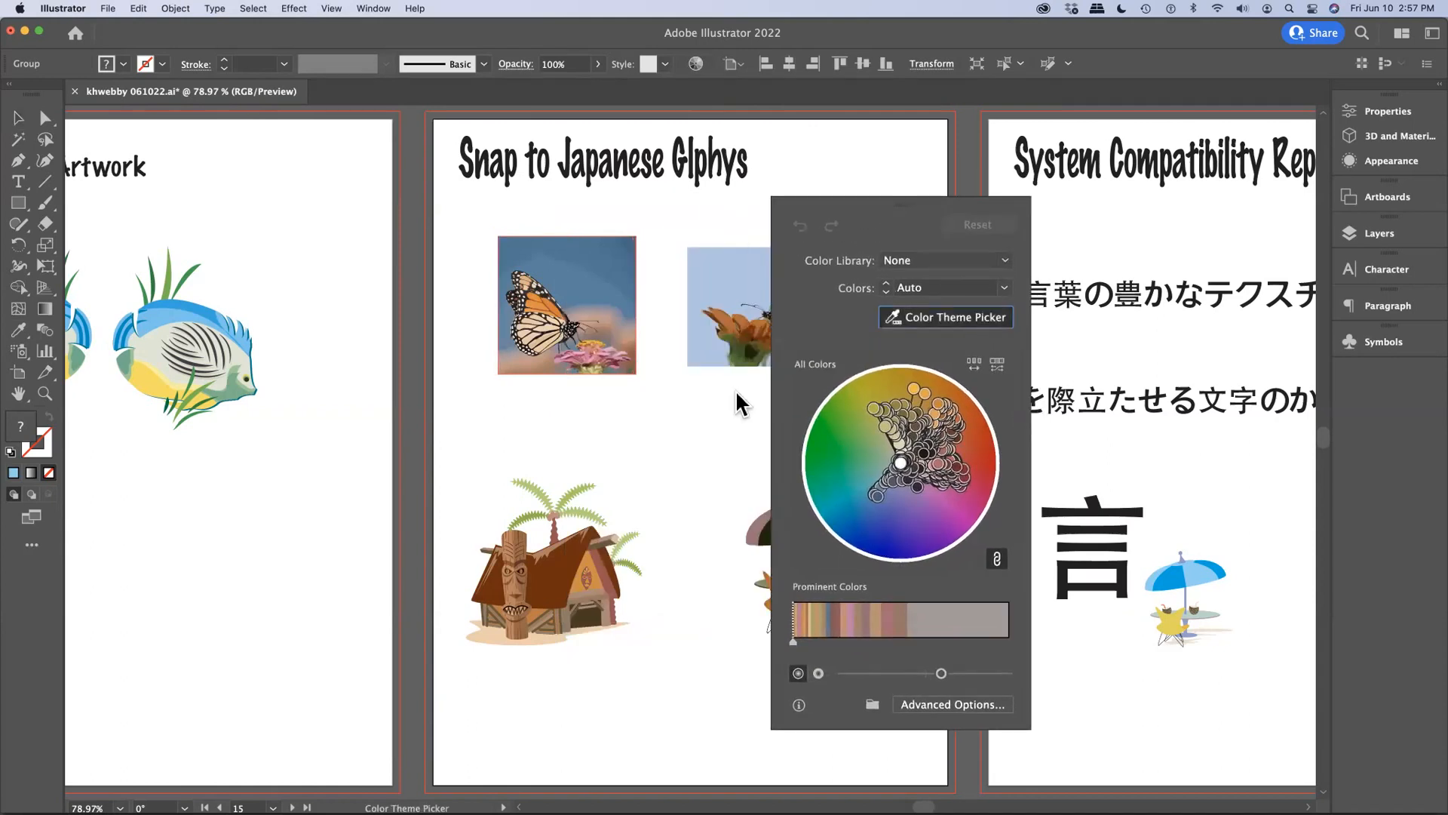
left_click(556, 514)
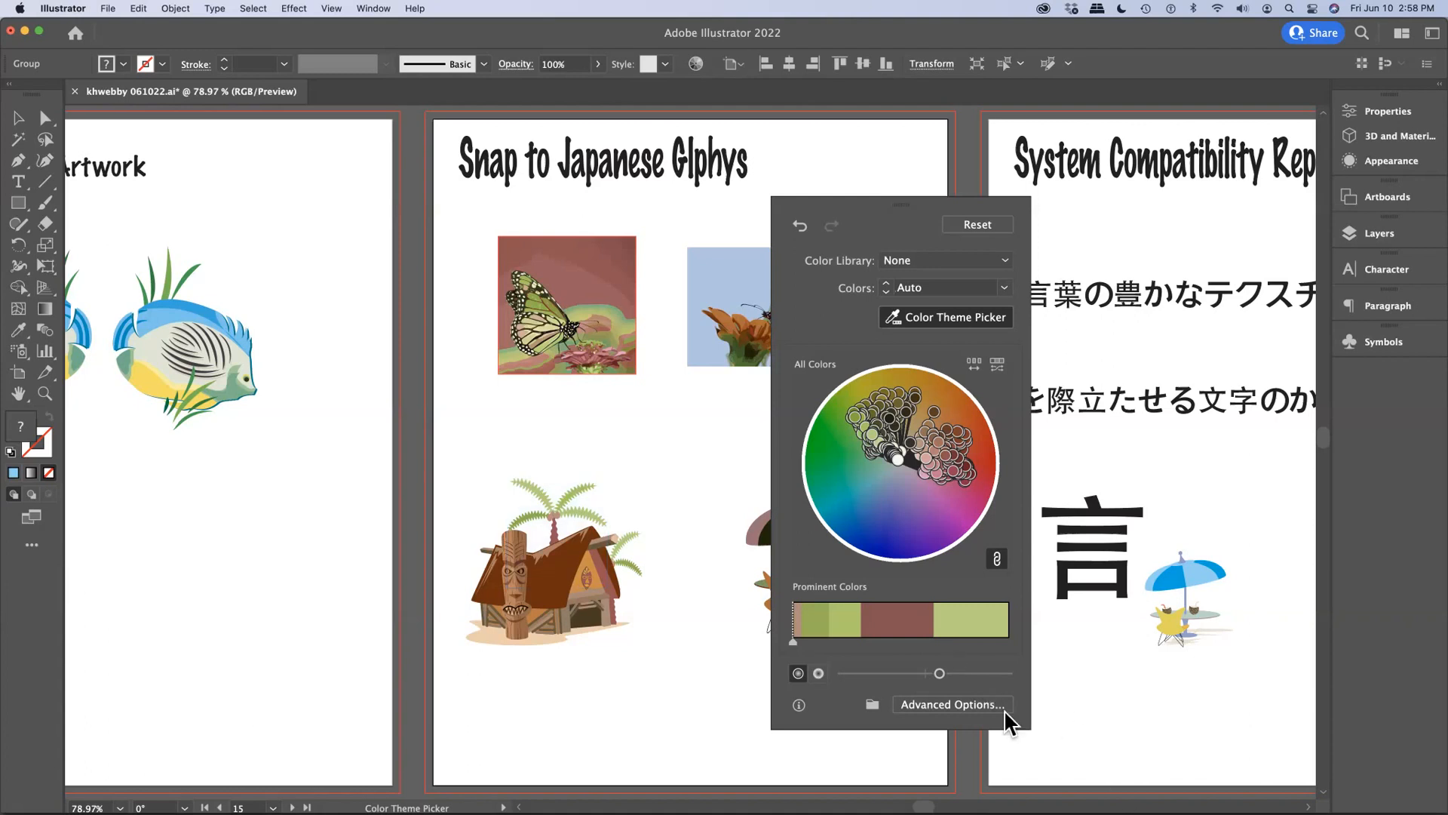
left_click(984, 704)
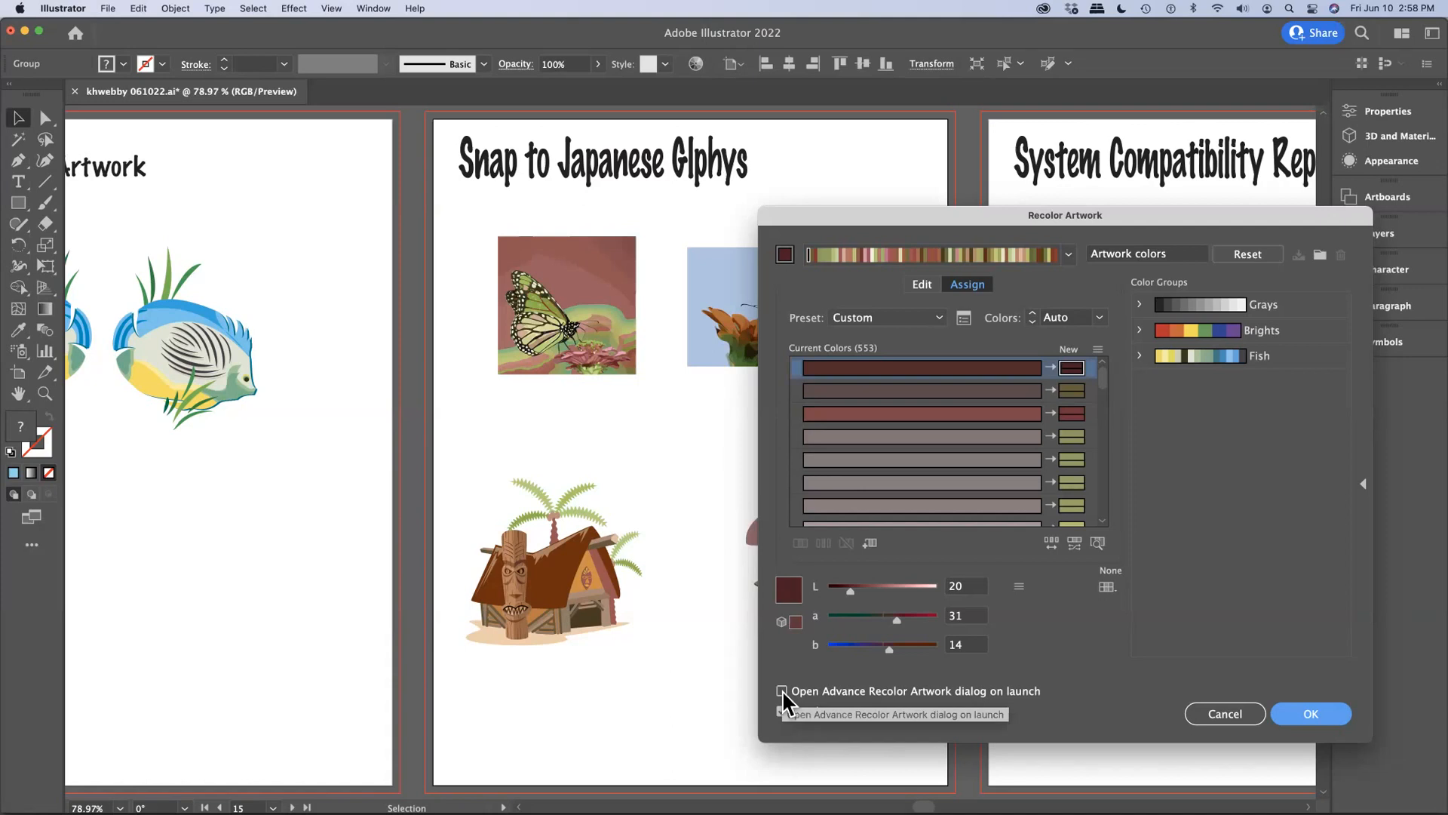
left_click(1225, 715)
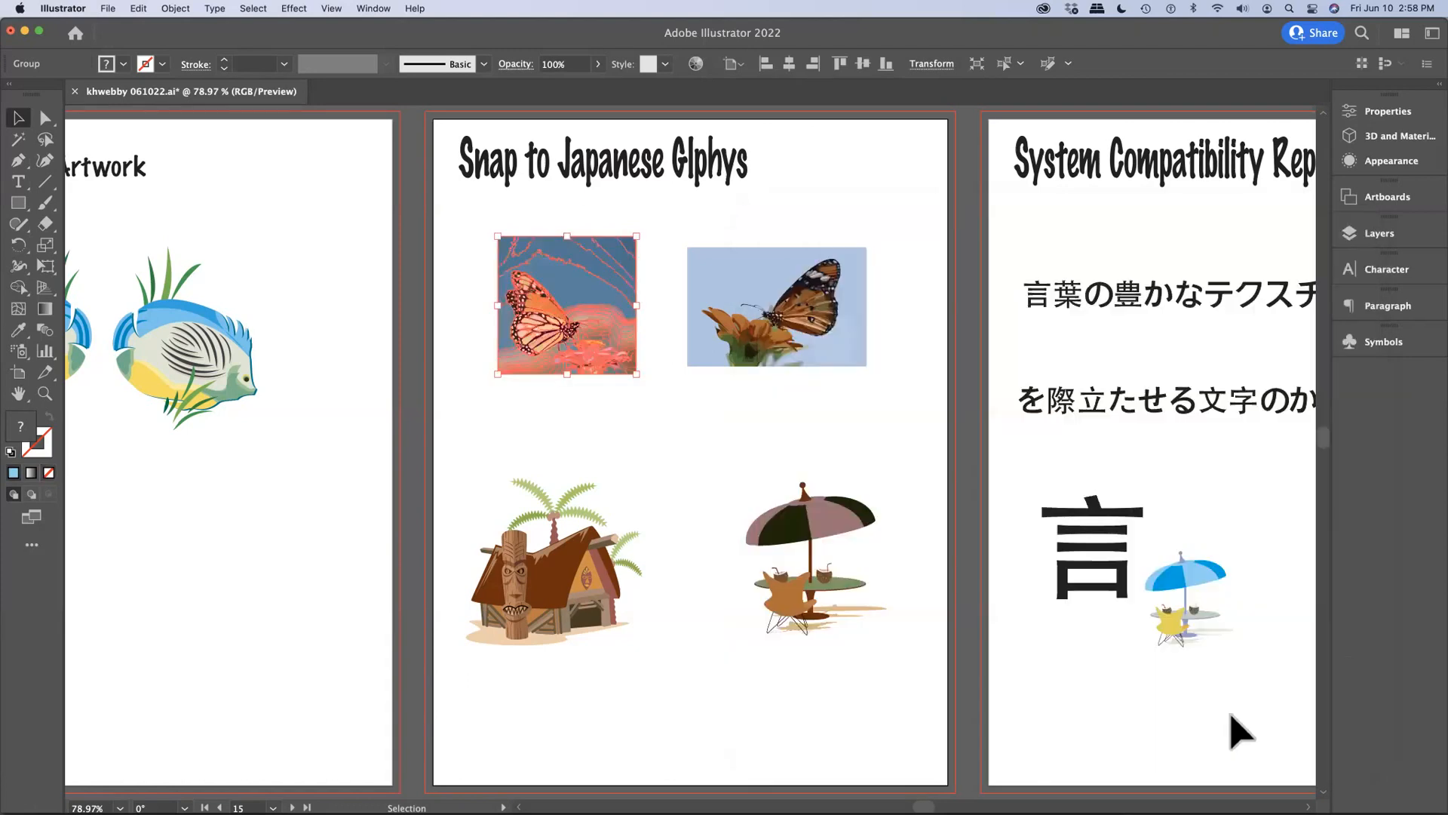